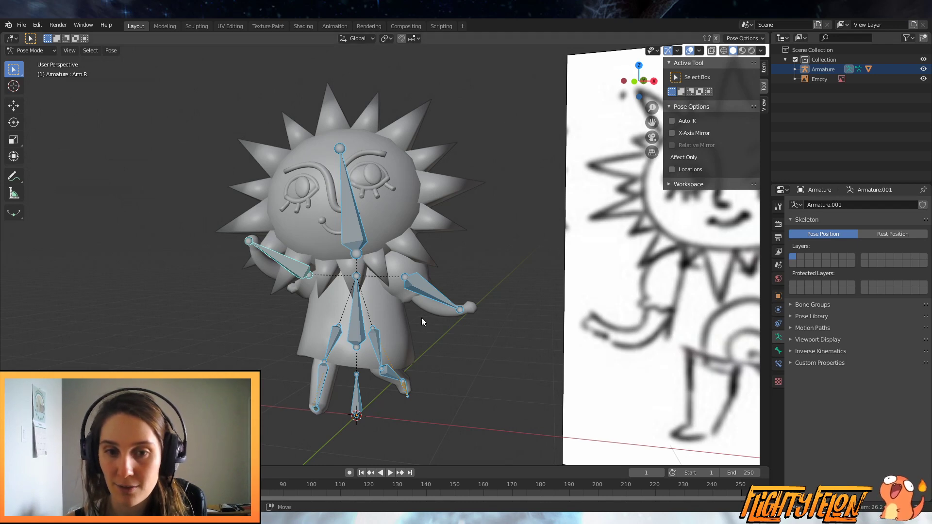
Step: Turn off Inherit Rotation for the head, left and right arm, and left and right thigh bones
left_click(351, 223)
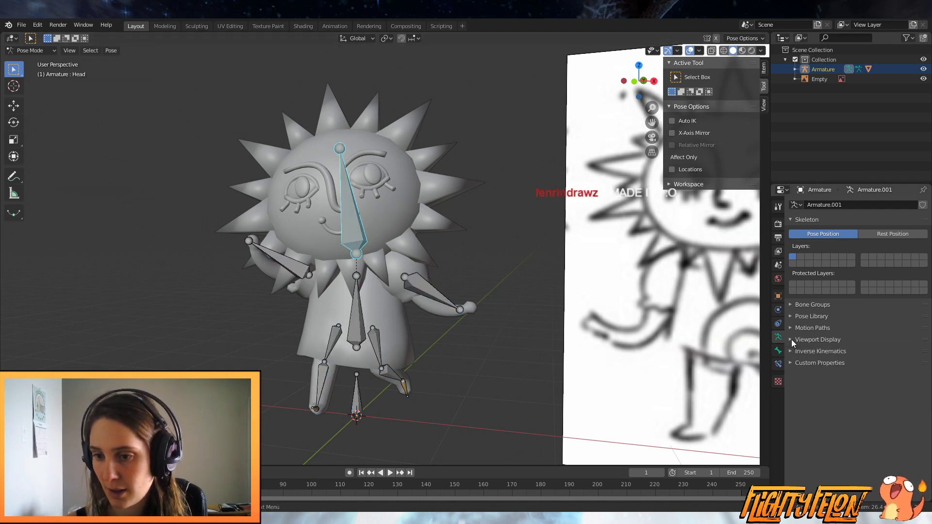
left_click(779, 351)
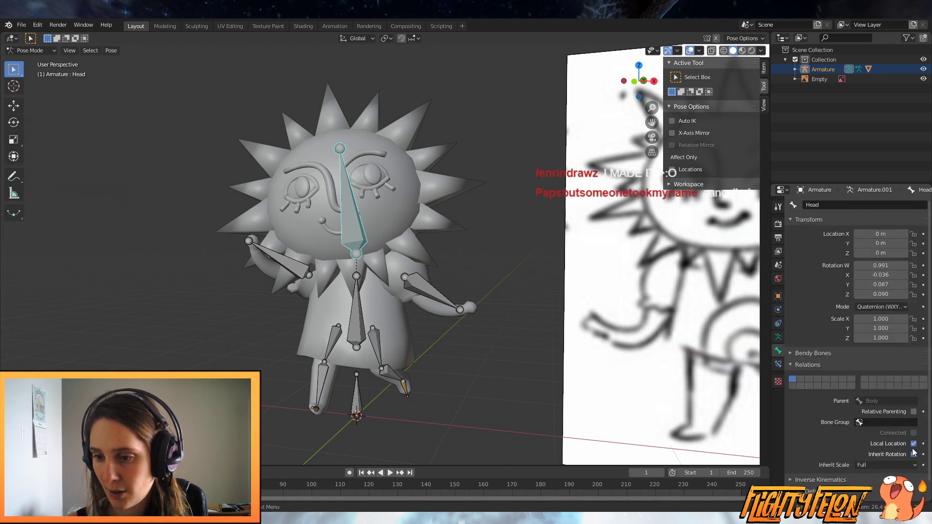
left_click(430, 293)
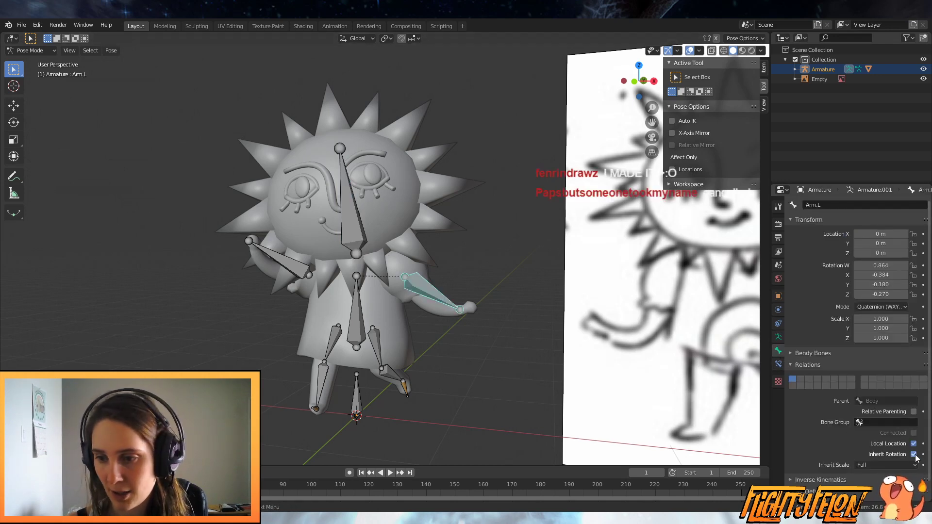
left_click(307, 272)
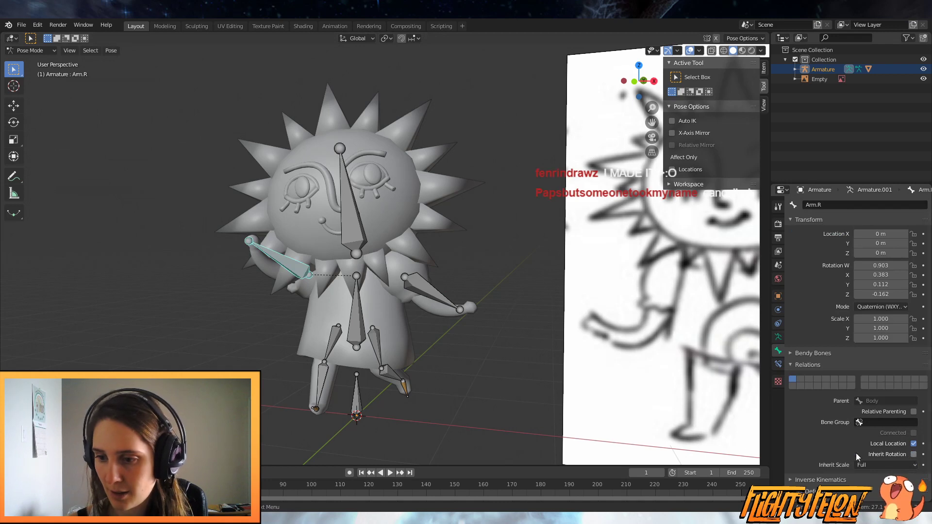
left_click(372, 342)
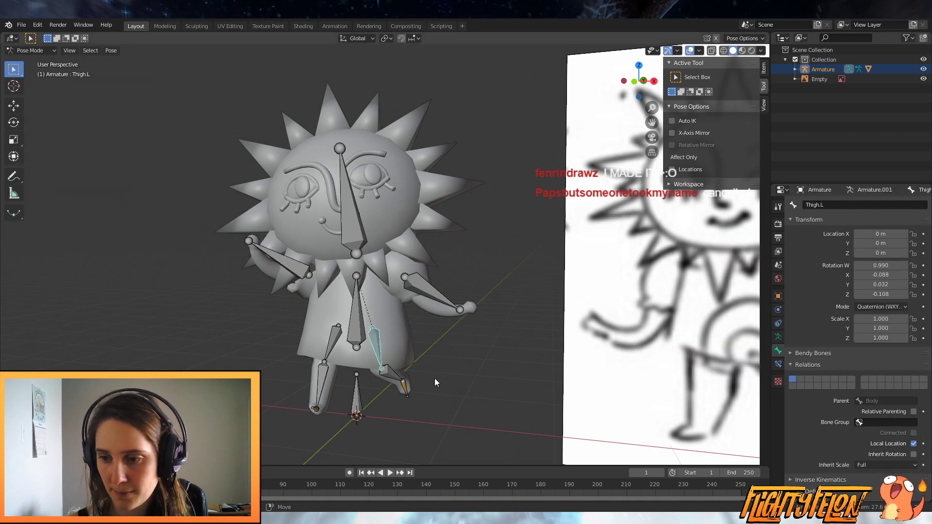
left_click(329, 346)
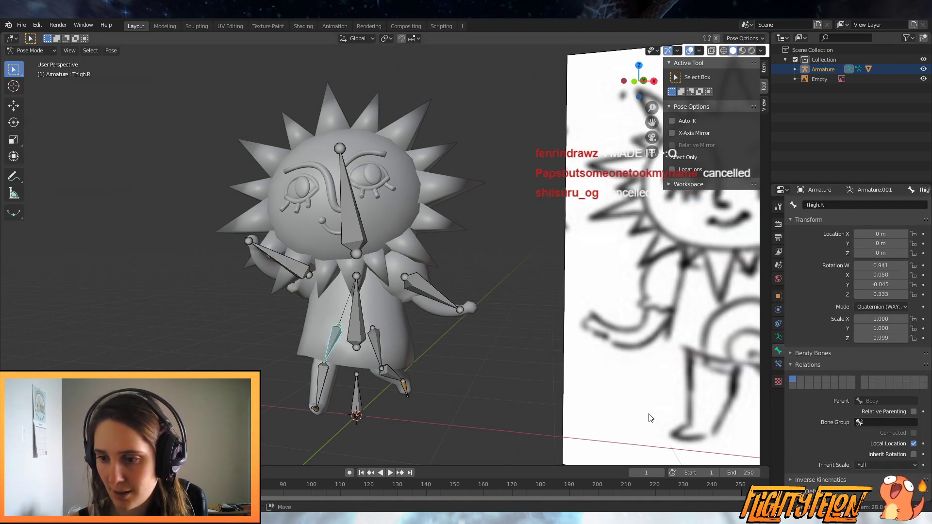
Step: Rotate the body bone sideways, then freely in trackball mode, to tilt the character's torso
left_click(365, 320)
key("r")
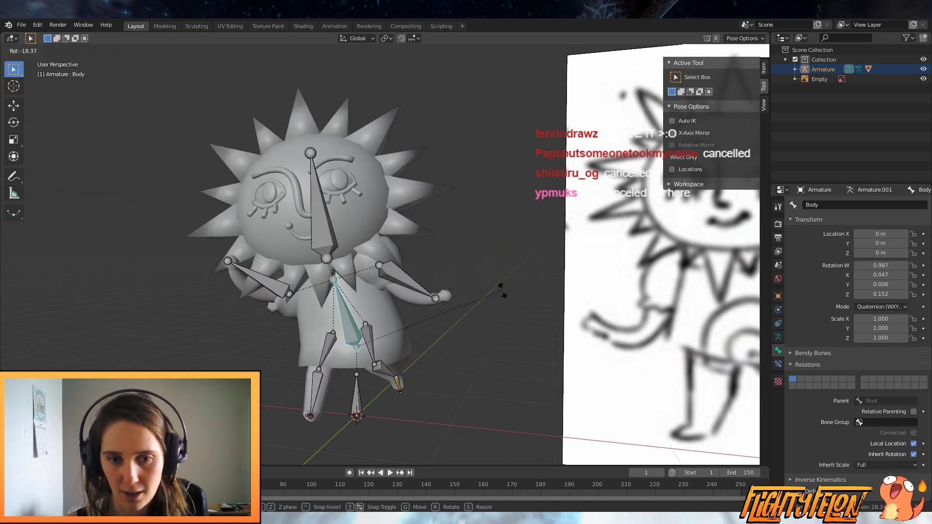
left_click(498, 386)
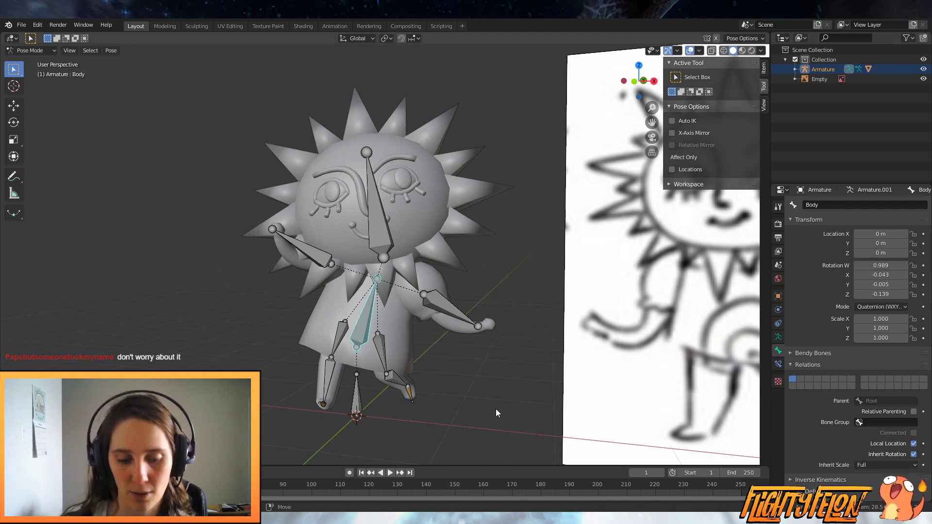
key("r")
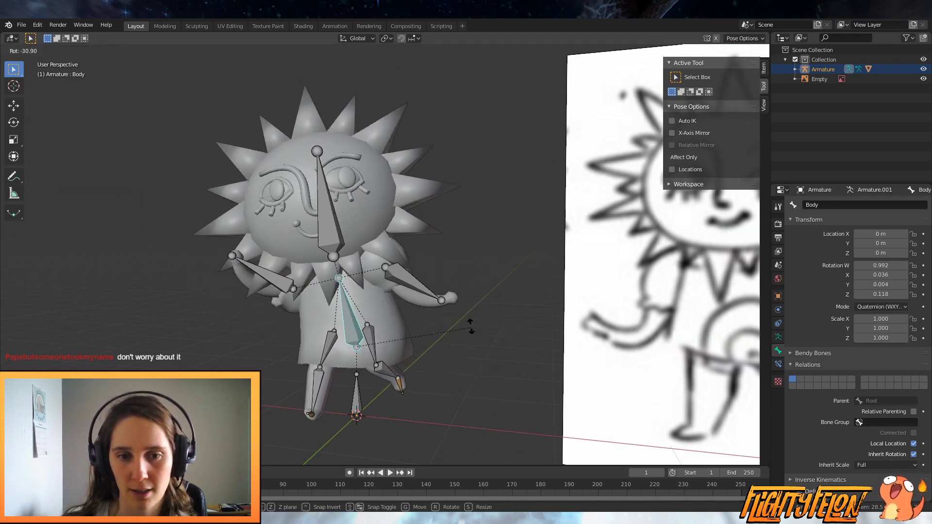
key("r")
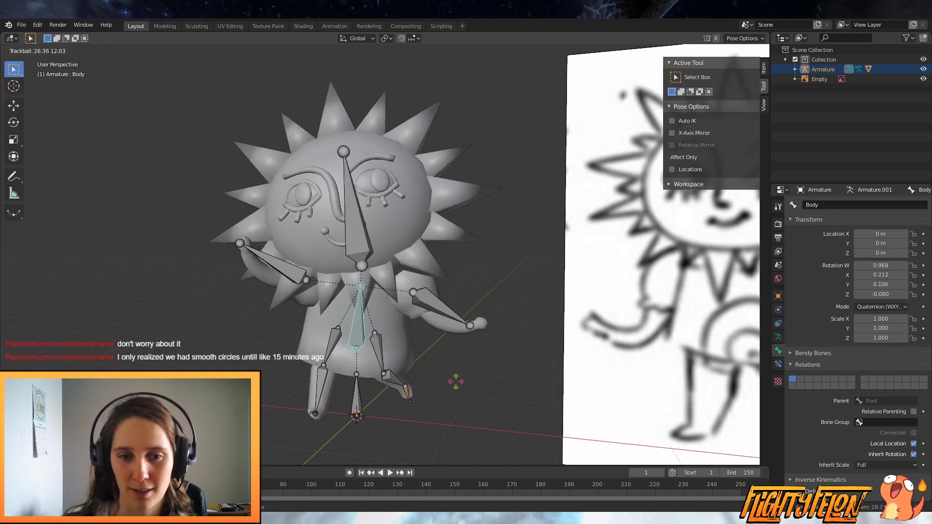
left_click(415, 392)
Step: Move the left foot bone from a side view to bend and reposition the left leg
left_click(411, 391)
middle_click_drag(410, 391, 369, 406)
key("g")
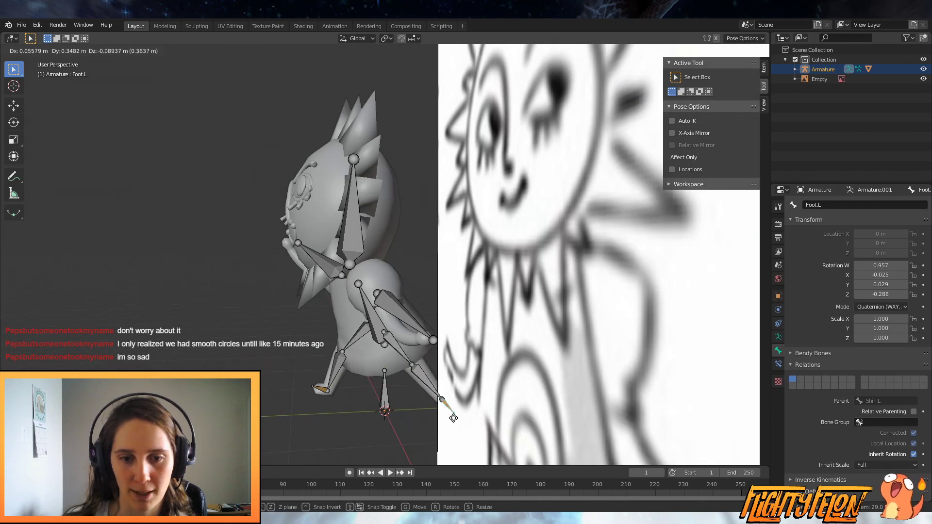
left_click(373, 436)
Step: Move the right foot bone up and forward to raise the right leg in front of the body
middle_click_drag(314, 423, 406, 414)
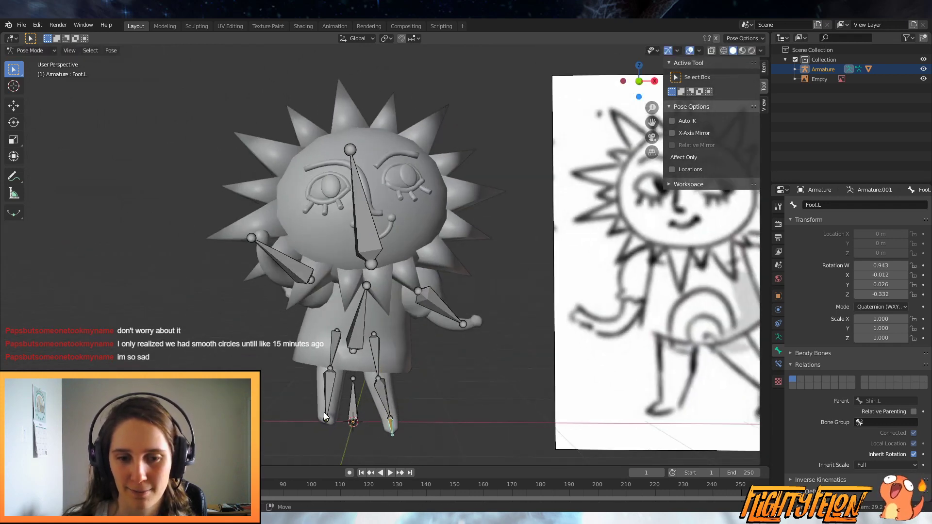
left_click(327, 420)
middle_click_drag(328, 420, 462, 408)
key("g")
left_click(514, 306)
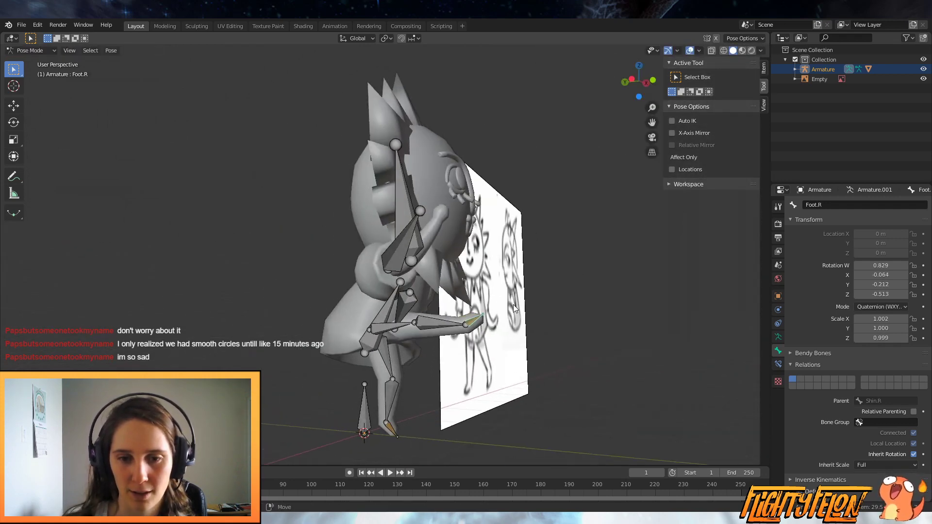
Step: Move the left foot bone up and backward to stretch the left leg out behind the body
left_click(387, 427)
middle_click_drag(386, 428, 418, 425)
key("g")
left_click(301, 349)
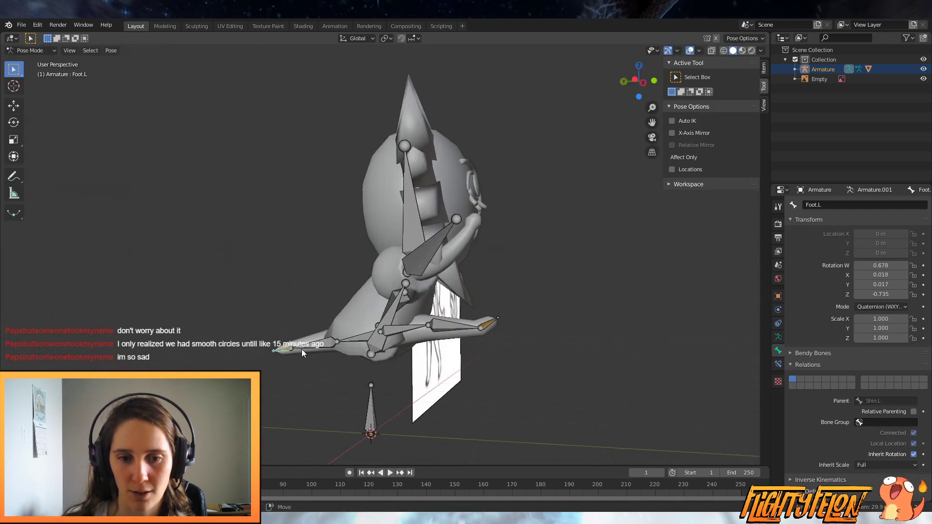
left_click(420, 203)
middle_click_drag(419, 203, 403, 252)
key("r")
key("z")
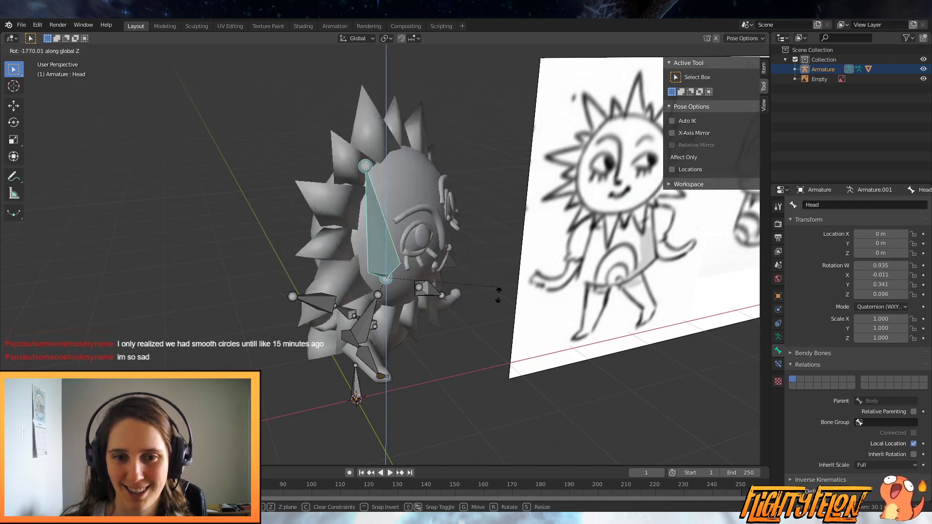
right_click(414, 211)
Step: Preview the posed character in Rendered shading, return to Solid shading and save the file
mouse_move(558, 340)
middle_mouse_down()
mouse_move(453, 285)
mouse_move(481, 296)
middle_mouse_up()
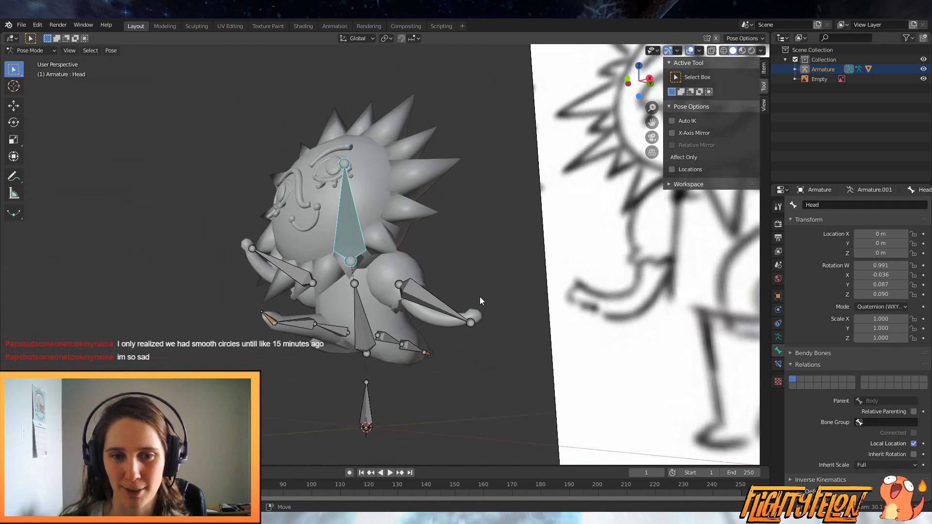
key("shift+z")
key("shift+z")
key("z")
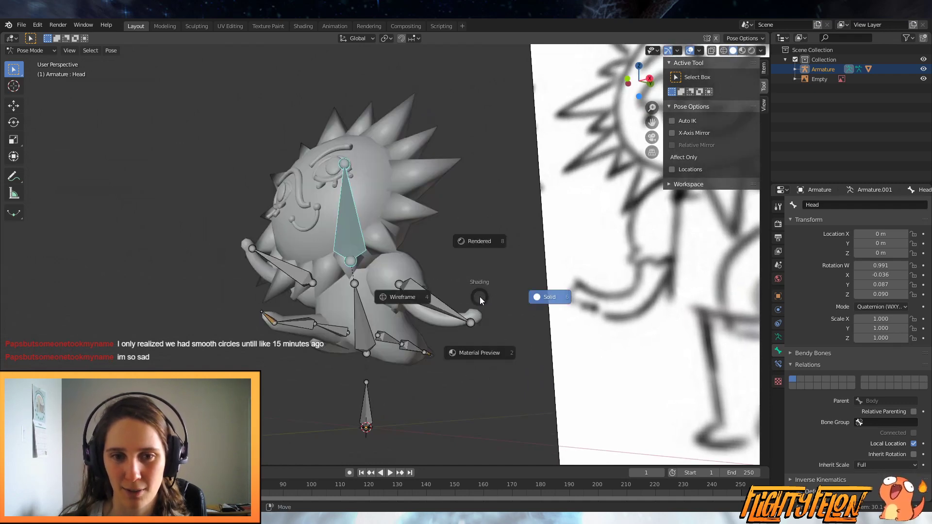
left_click(473, 238)
mouse_move(476, 243)
middle_mouse_down()
mouse_move(475, 258)
mouse_move(505, 273)
mouse_move(615, 291)
mouse_move(479, 270)
middle_mouse_up()
key("z")
left_click(544, 273)
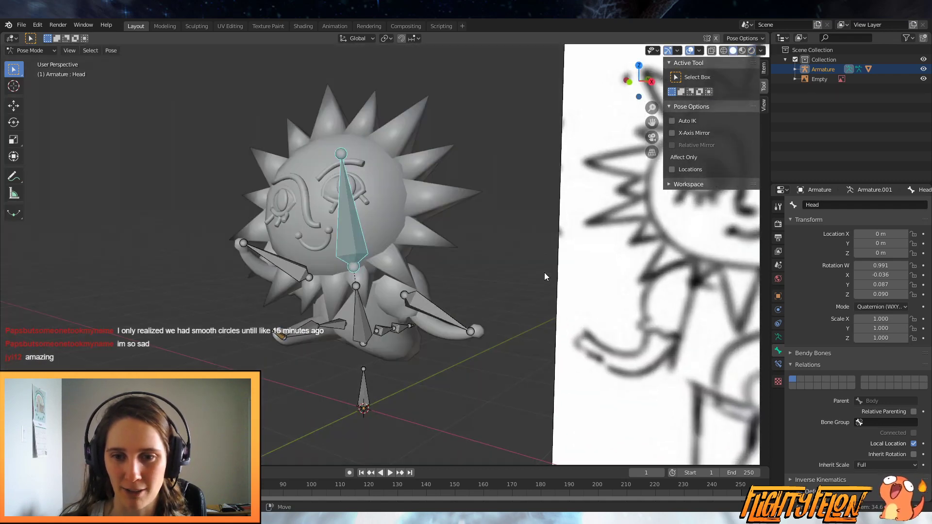
key("ctrl+s")
Step: Switch to Object Mode and apply Shade Smooth to the Body Base mesh
scroll(508, 300, "down", 4)
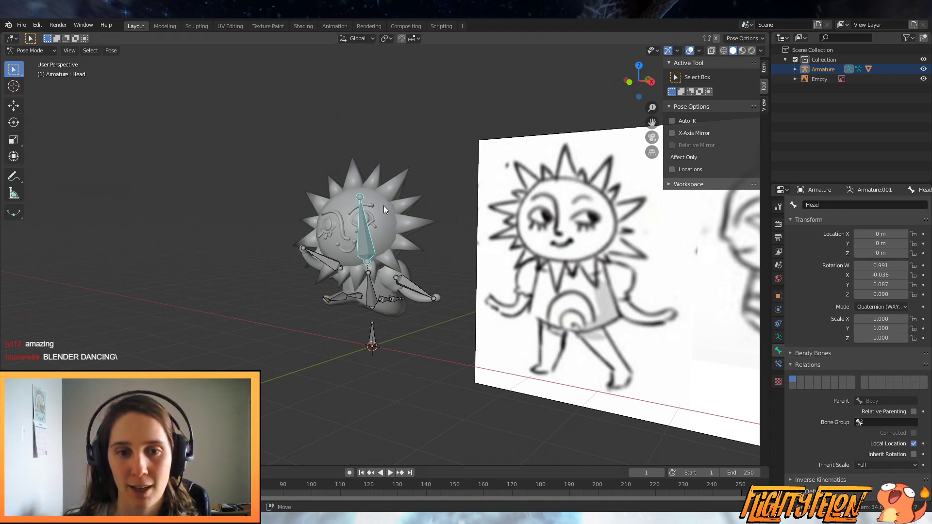
scroll(433, 217, "up", 2)
left_click(34, 50)
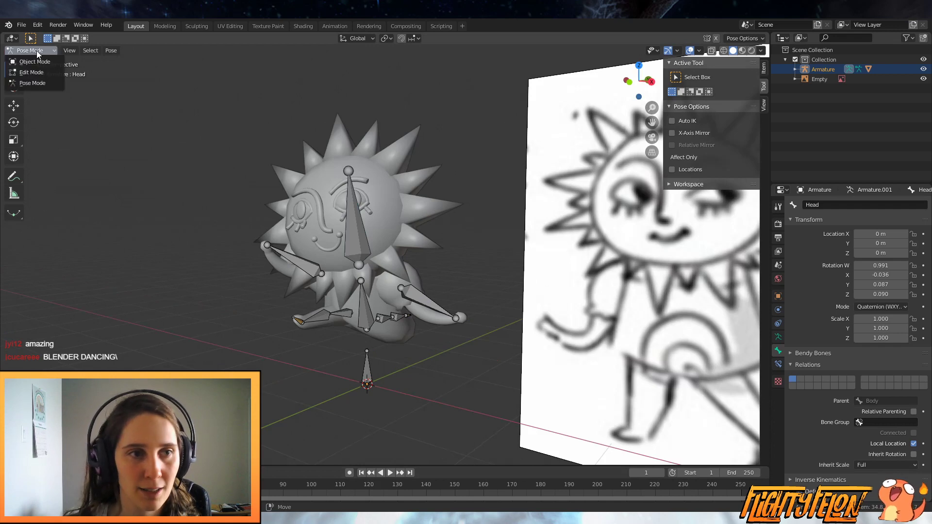
left_click(35, 62)
left_click(423, 181)
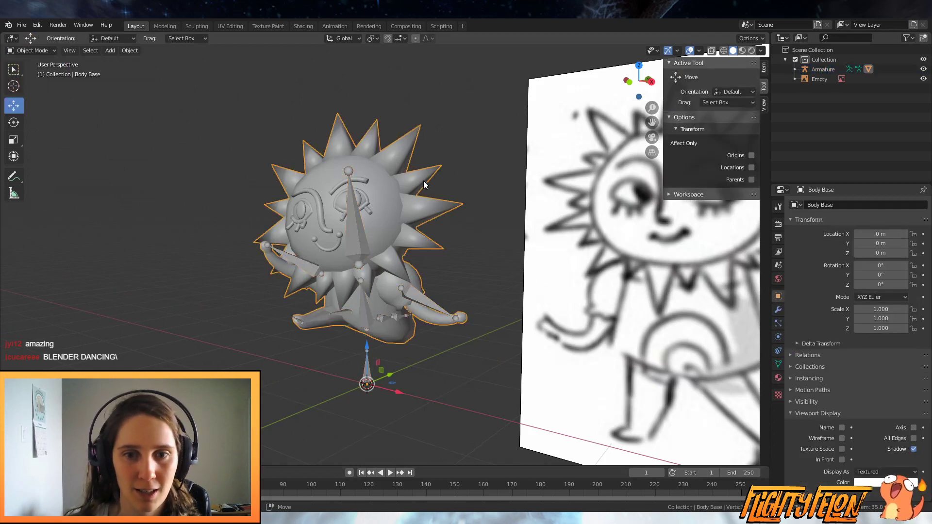
left_click(130, 50)
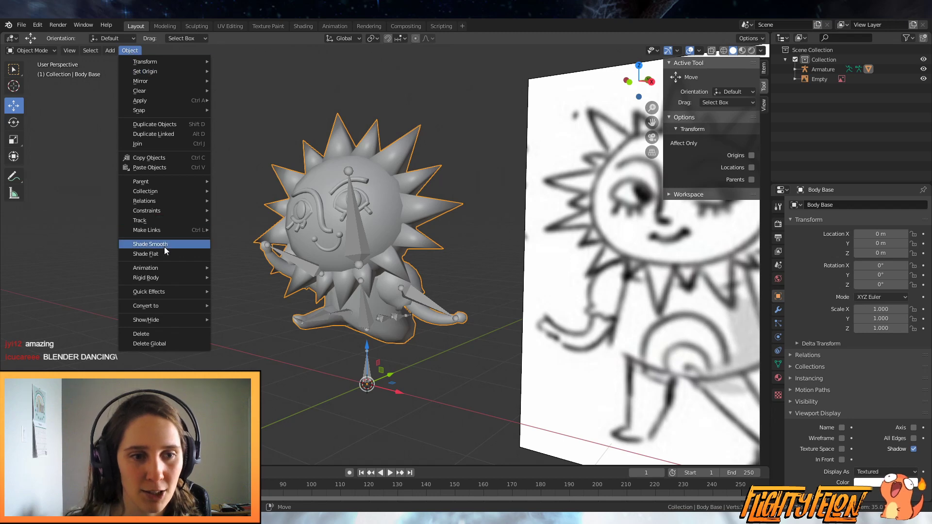
left_click(164, 246)
Step: Apply Shade Flat to the Body Base mesh for comparison, then restore Shade Smooth
left_click(130, 51)
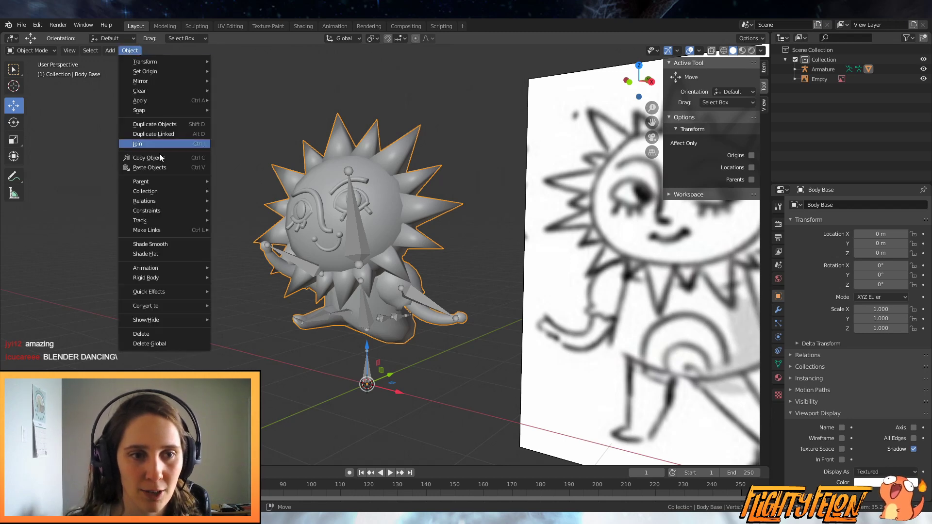
left_click(171, 252)
middle_click_drag(191, 244, 272, 203)
left_click(130, 50)
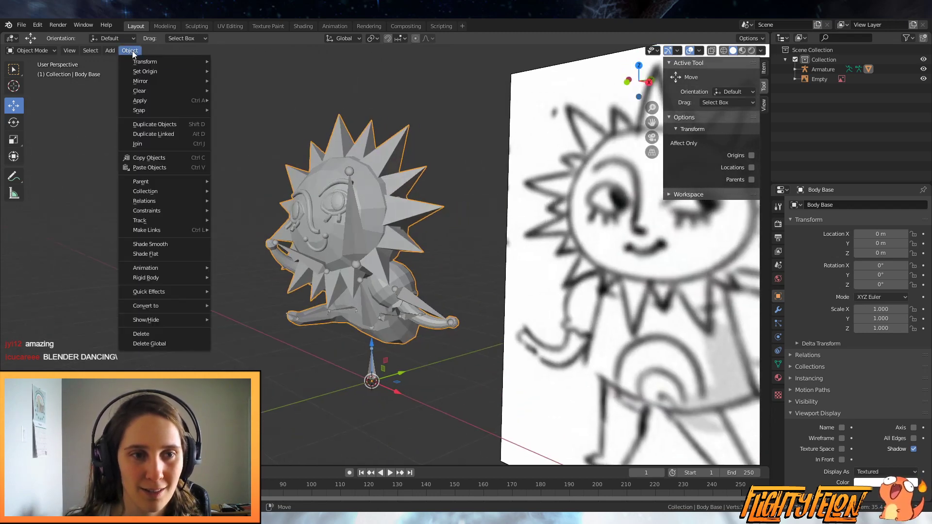
left_click(162, 246)
middle_click_drag(290, 273, 306, 280)
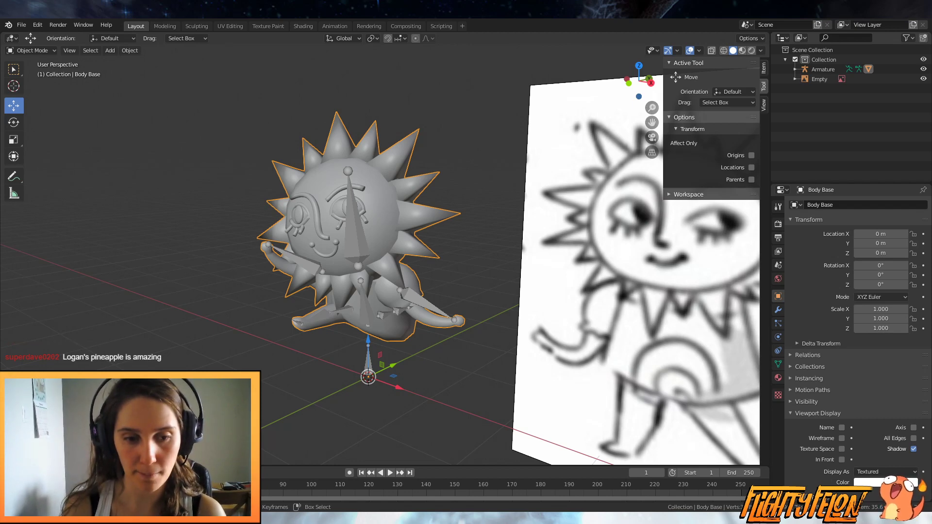
Step: Switch to Streamlabs OBS, hide the Blender source, and switch to the browser with the "Rigging your Model" slides
key("alt+Tab")
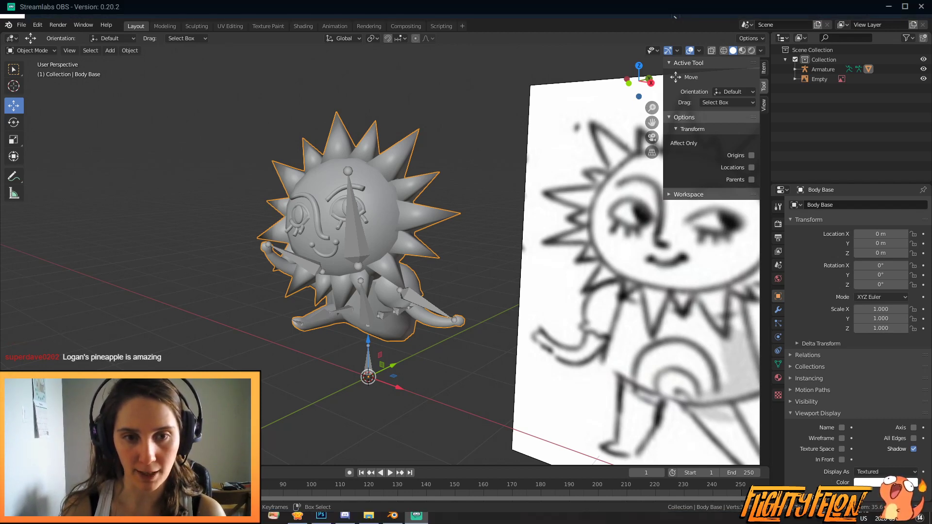
left_click(674, 16)
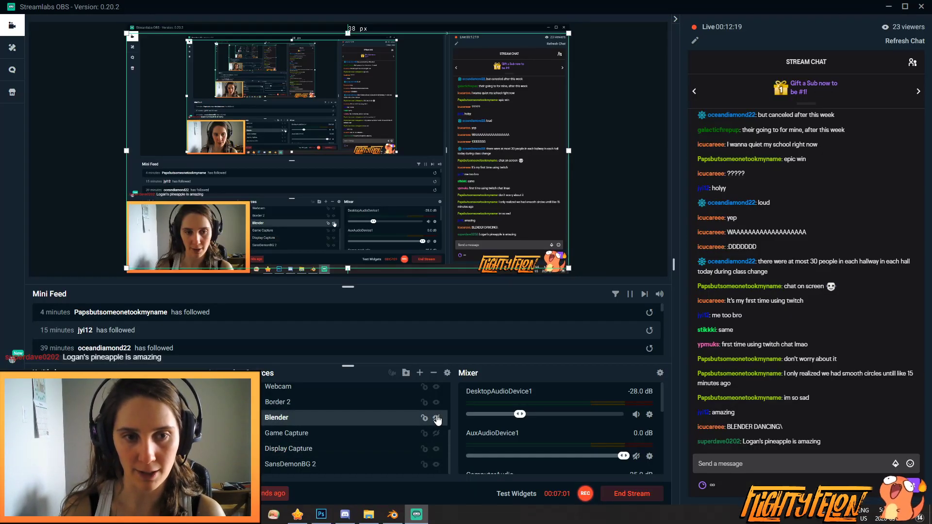
left_click(297, 516)
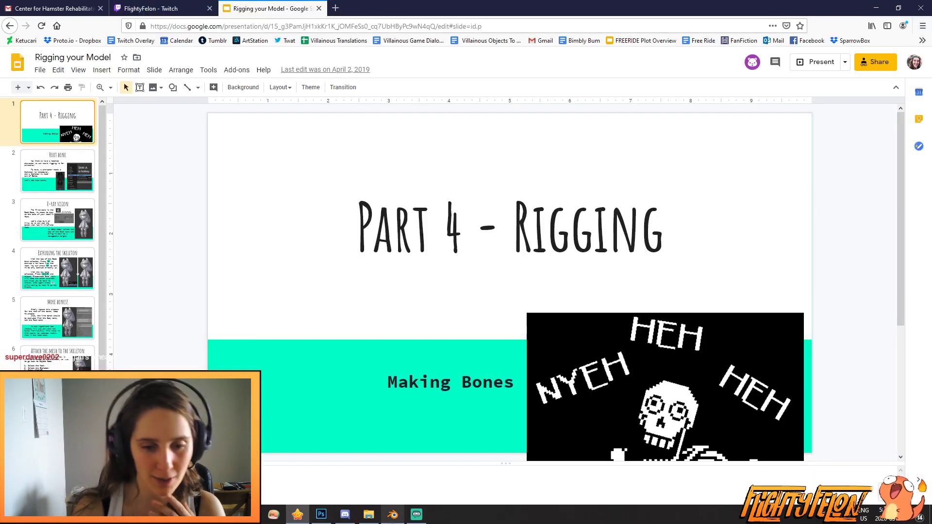
left_click(416, 515)
left_click(297, 514)
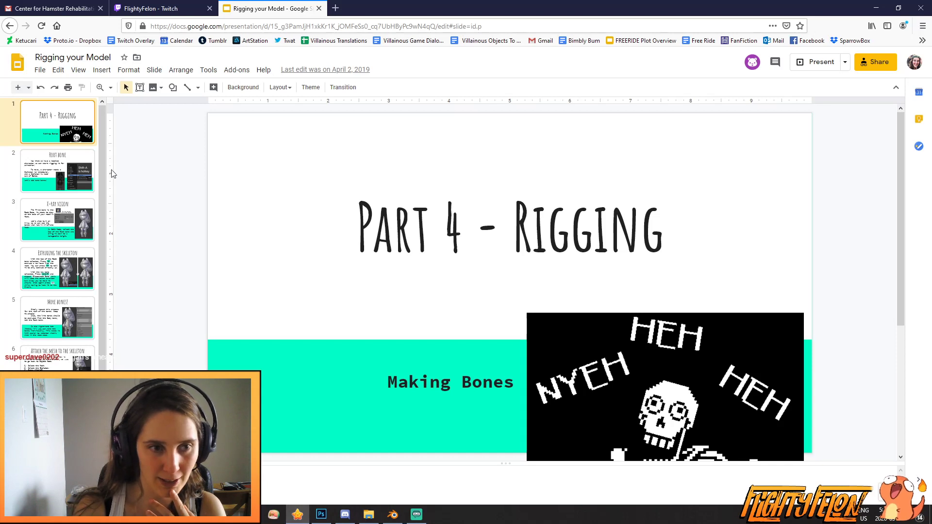
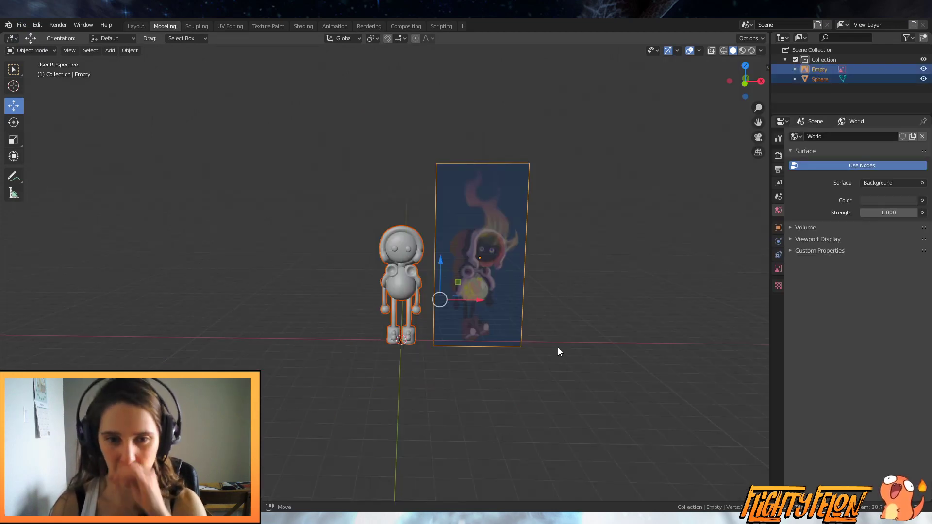
Step: Place the 3D cursor away from the character in front view, then reset it to the world origin
scroll(558, 348, "up", 4)
middle_click_drag(523, 322, 451, 364)
scroll(532, 316, "down", 2)
key("KP_1")
scroll(542, 324, "up", 1)
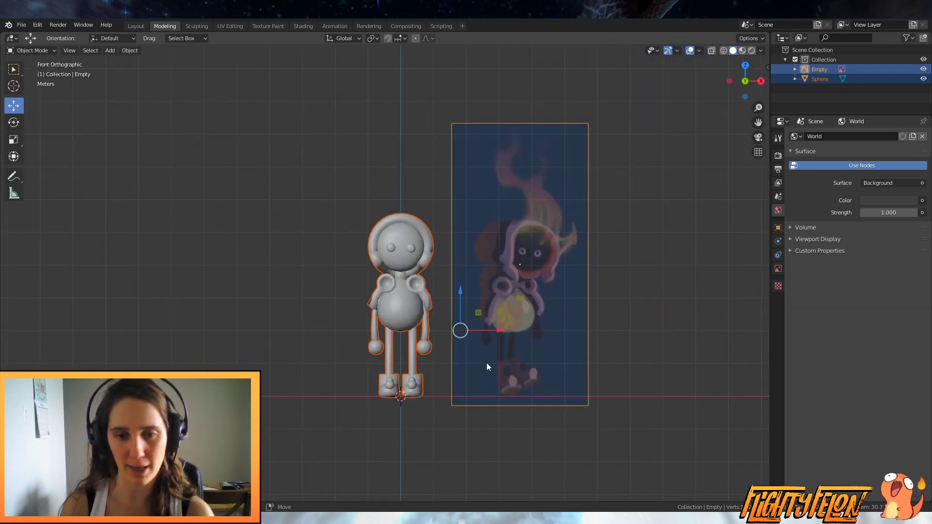
scroll(480, 416, "up", 2)
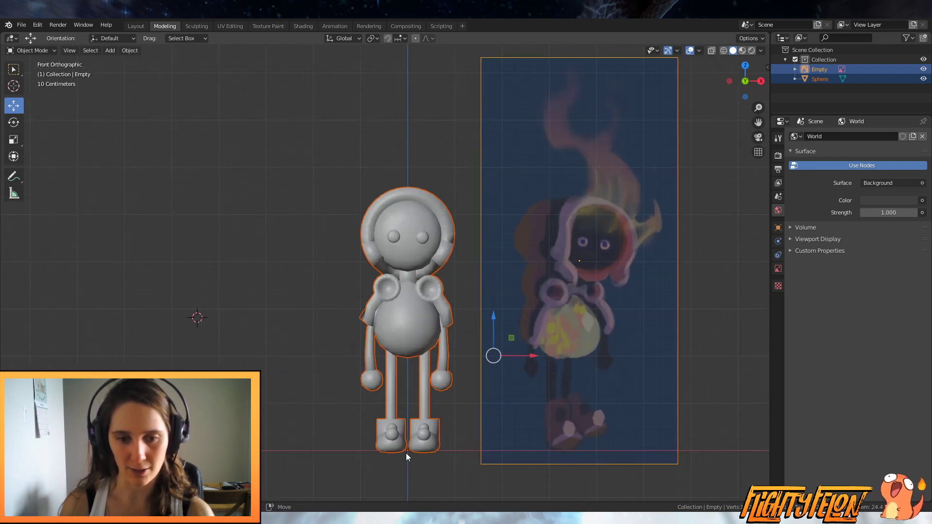
right_click(267, 242, "shift")
right_click(141, 222, "shift")
left_click(243, 278)
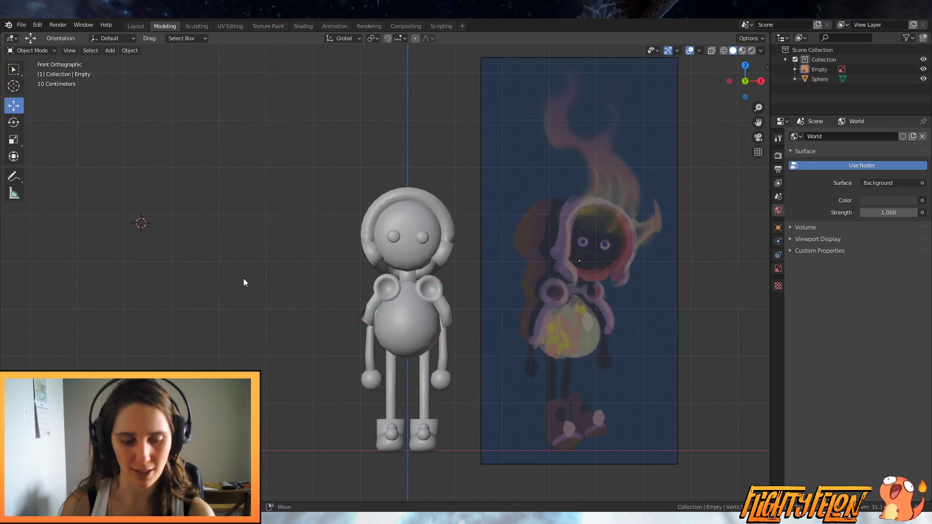
key("shift+c")
Step: Select the reference image beside the character and hide it
scroll(213, 330, "up", 2)
middle_click_drag(204, 339, 368, 308, "shift")
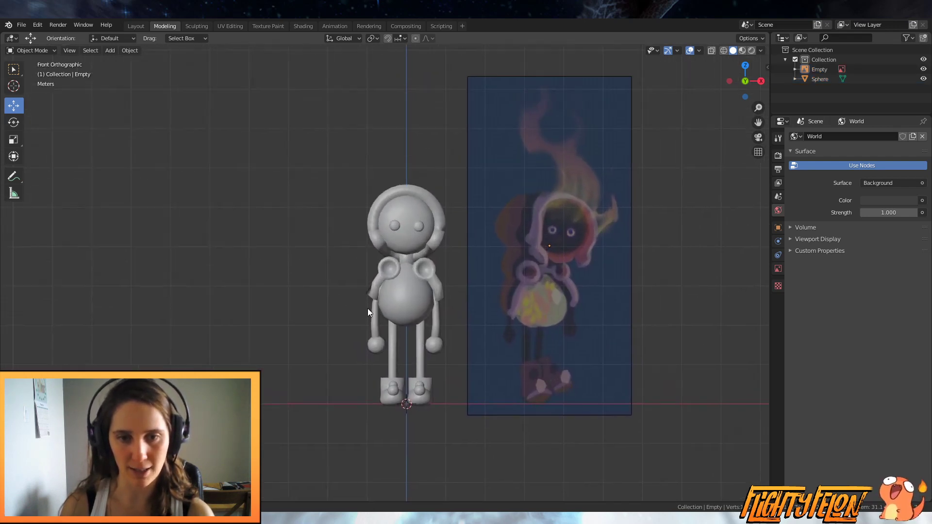
scroll(539, 314, "up", 1)
left_click(548, 311)
key("h")
middle_click_drag(512, 331, 570, 329, "shift")
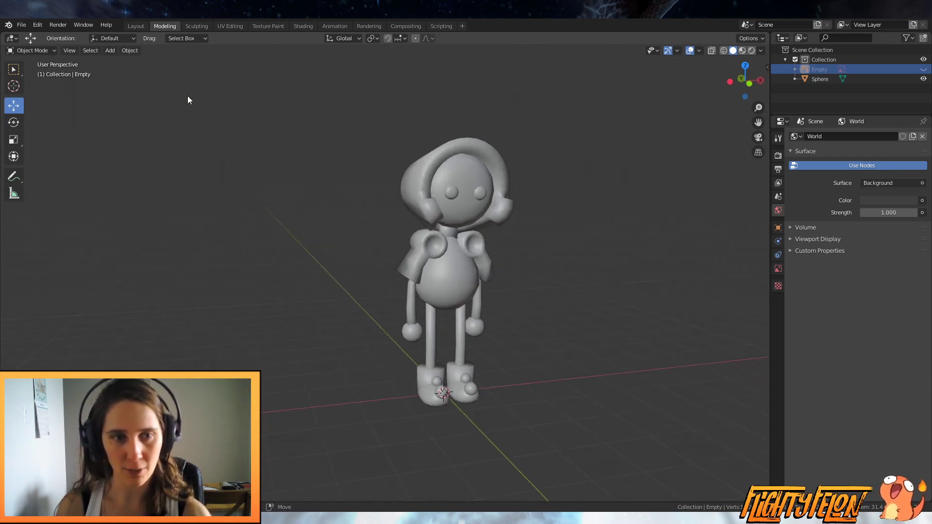
Step: Add an armature at the world origin between the character's feet
left_click(127, 52)
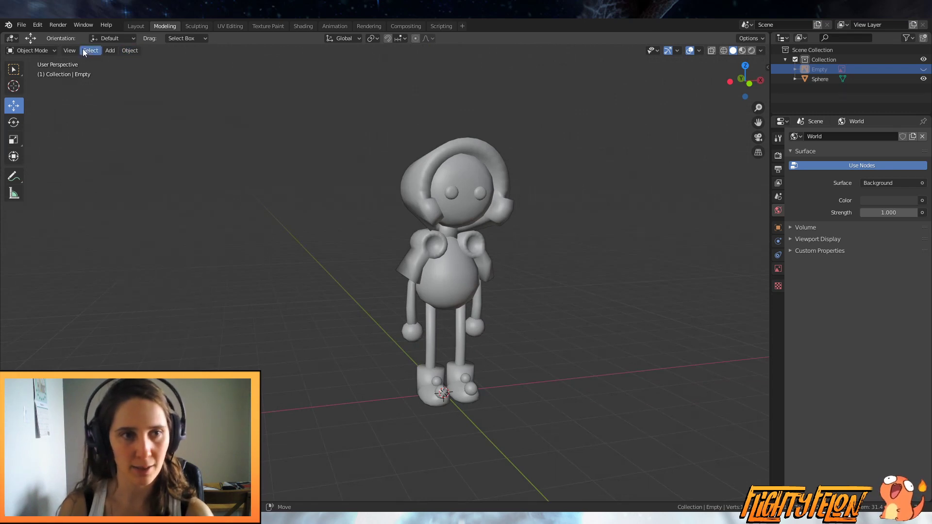
left_click(108, 52)
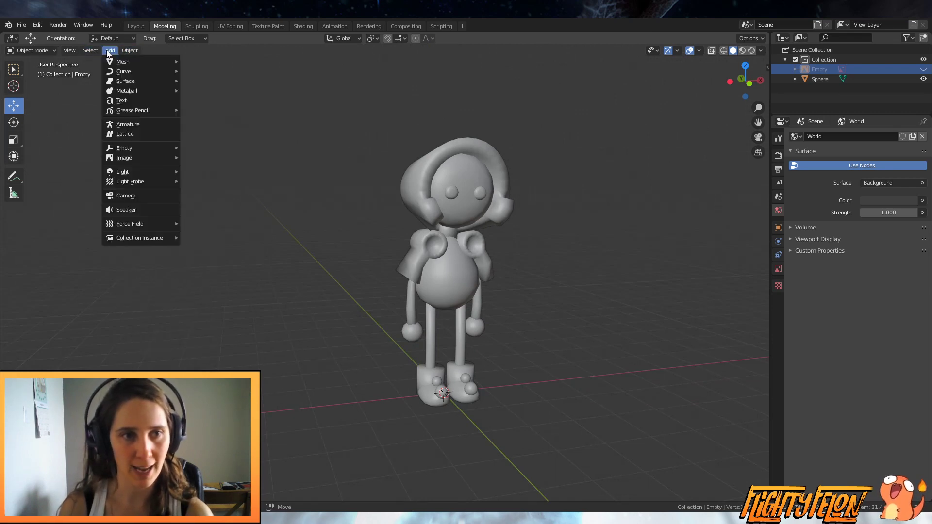
left_click(153, 125)
middle_click_drag(372, 291, 418, 328)
scroll(549, 391, "up", 5)
middle_click_drag(530, 379, 363, 258, "shift")
scroll(357, 270, "up", 3)
scroll(357, 270, "up", 4)
middle_click_drag(537, 367, 391, 94)
scroll(391, 270, "down", 2)
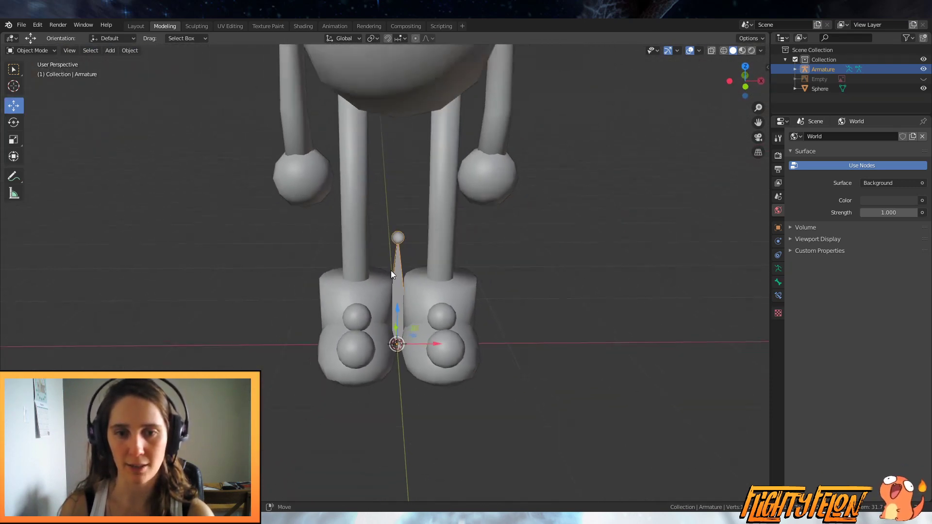
scroll(381, 261, "up", 2)
scroll(381, 259, "up", 1)
middle_click_drag(386, 251, 741, 141)
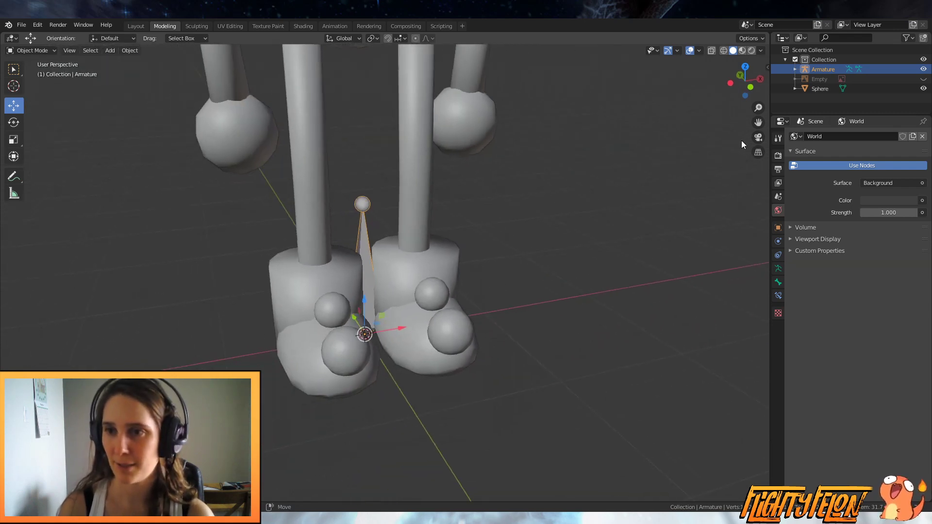
Step: Rename the new armature to FireGirl Armature
double_click(822, 69)
type("Fir")
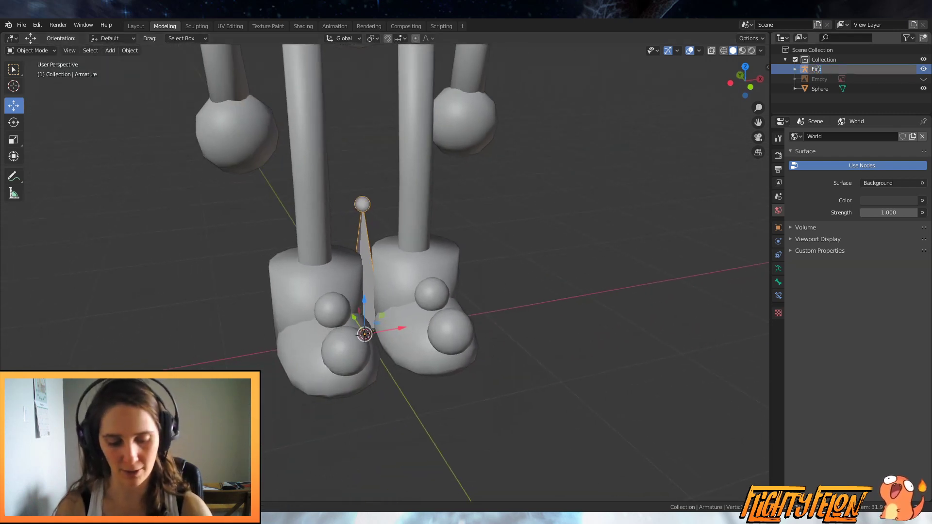
type("eGirl Armature")
key("Return")
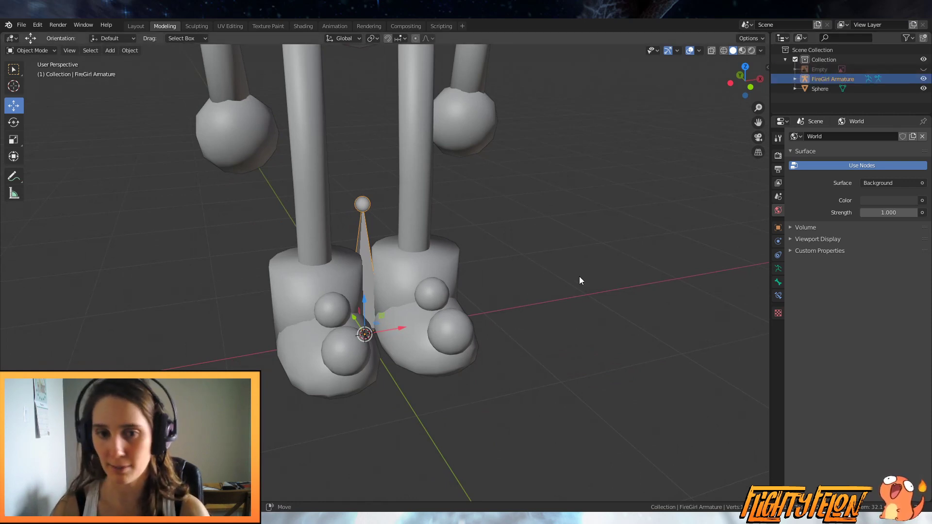
Step: Put the armature into Edit Mode in front view and select the tip of its bone
key("KP_1")
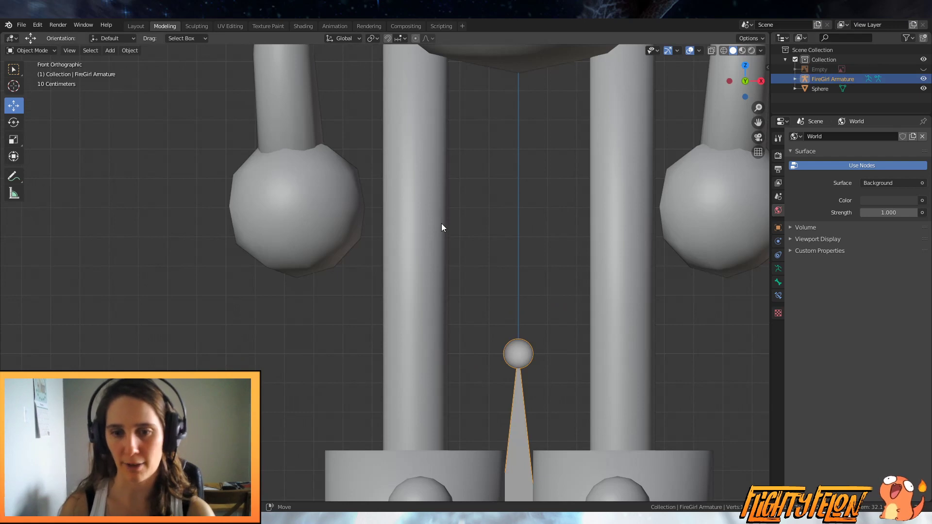
scroll(442, 223, "down", 5)
middle_click_drag(439, 237, 403, 245, "shift")
key("Tab")
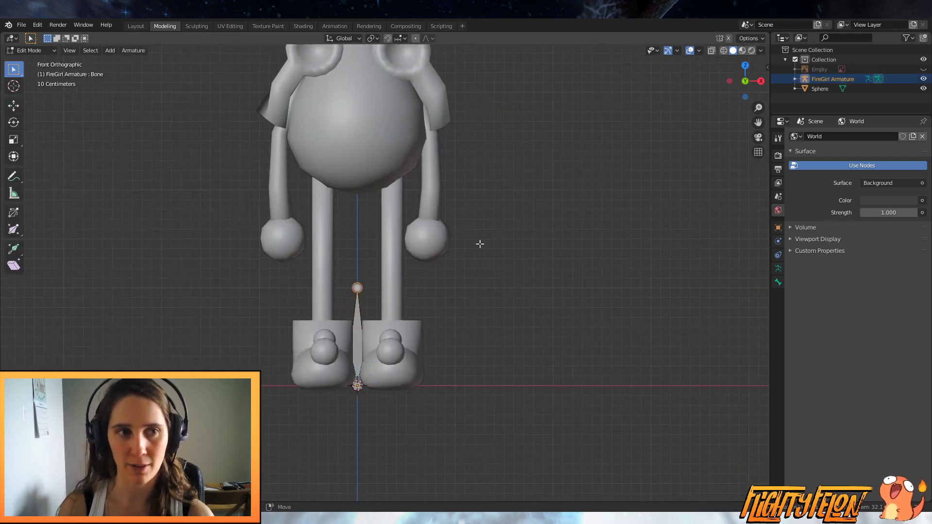
scroll(479, 244, "up", 2)
left_click(342, 295)
middle_click_drag(382, 295, 437, 358, "shift")
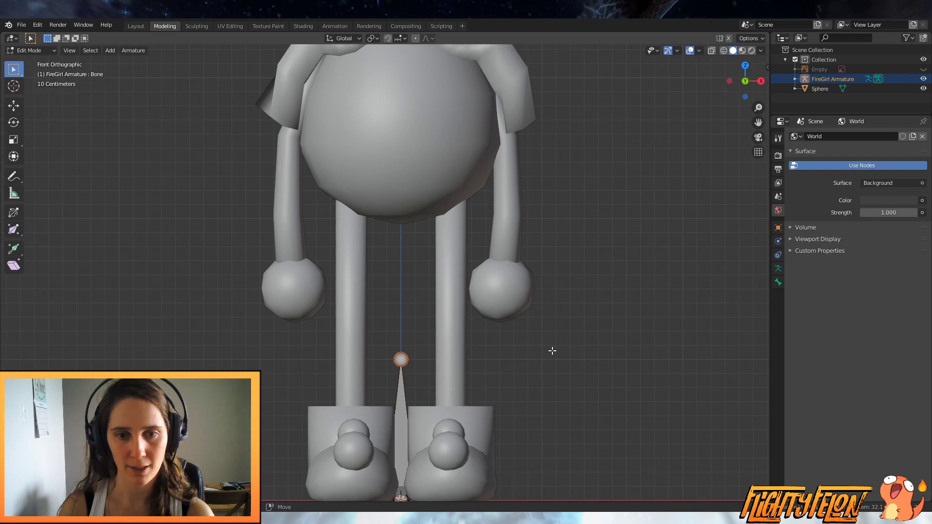
Step: Enable In Front in the armature's viewport display so the bones draw over the mesh, and check it in front view
left_click(778, 229)
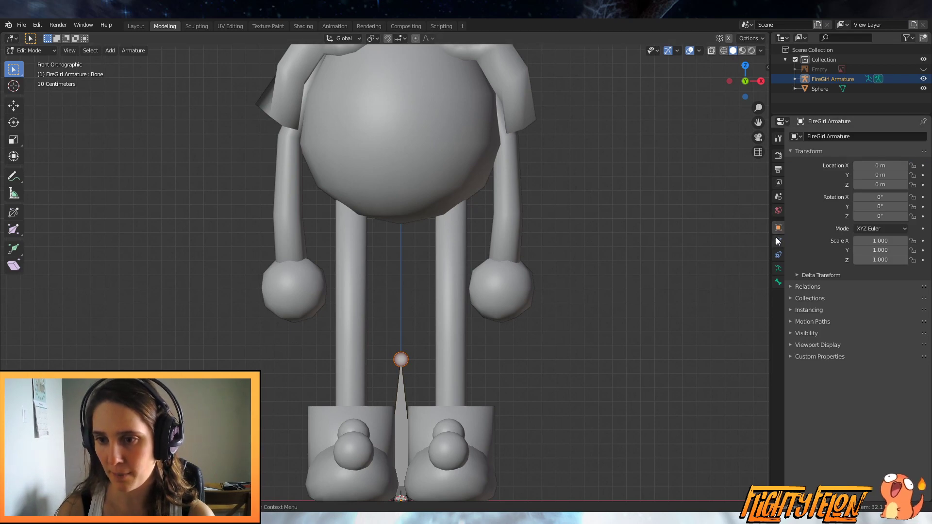
left_click(812, 345)
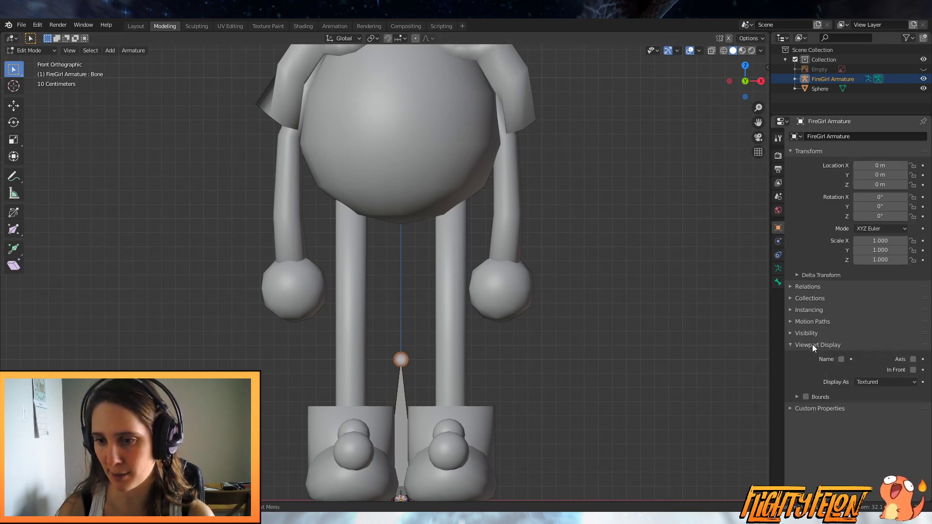
left_click(914, 370)
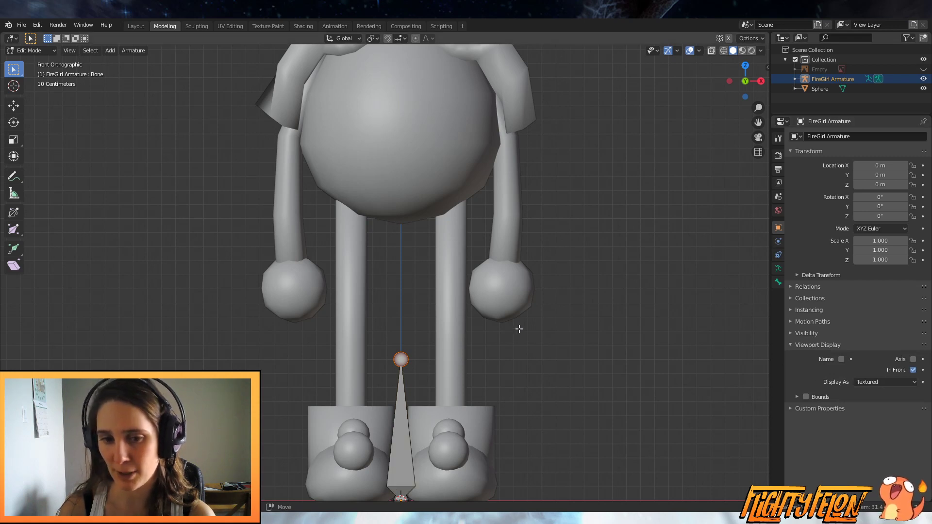
scroll(519, 337, "down", 3)
middle_click_drag(518, 337, 531, 268, "shift")
scroll(531, 267, "up", 3)
middle_click_drag(490, 233, 472, 285, "shift")
middle_click_drag(547, 288, 580, 304)
key("KP_1")
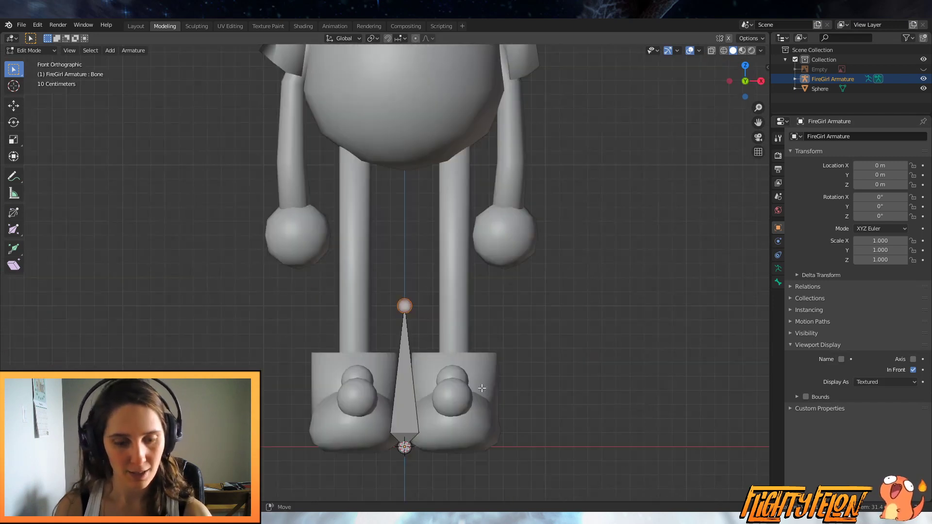
key("e")
key("z")
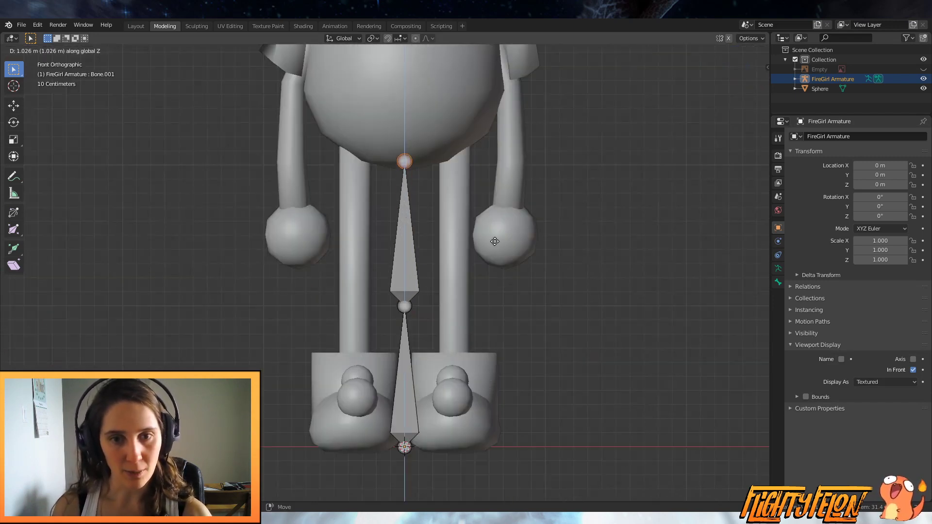
right_click(501, 239)
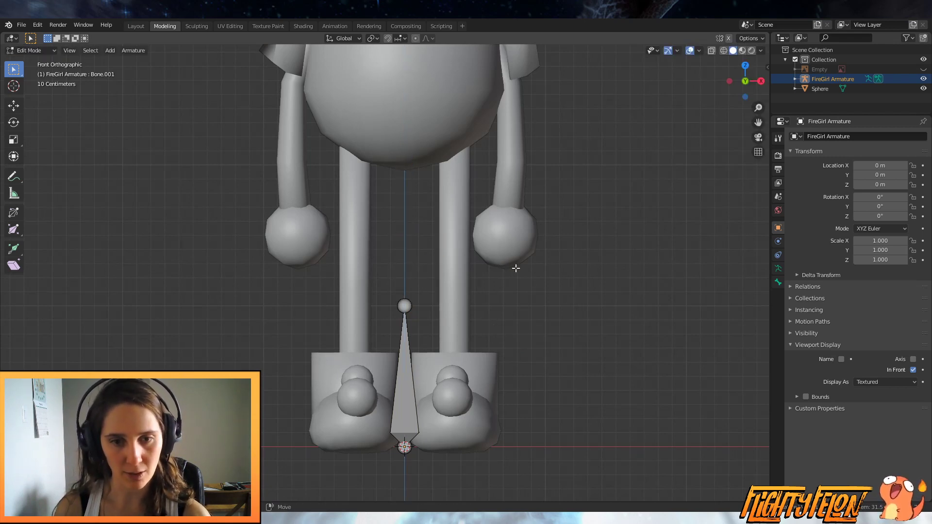
key("ctrl+z")
key("g")
right_click(523, 344)
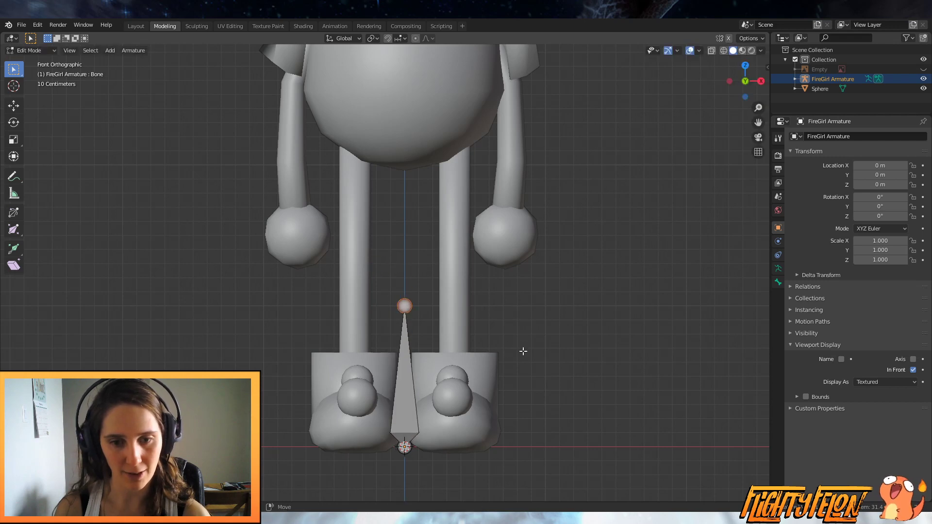
Step: Extrude a bone about 1.03 m along Z from the root bone's tip to the underside of the body, and select it
key("e")
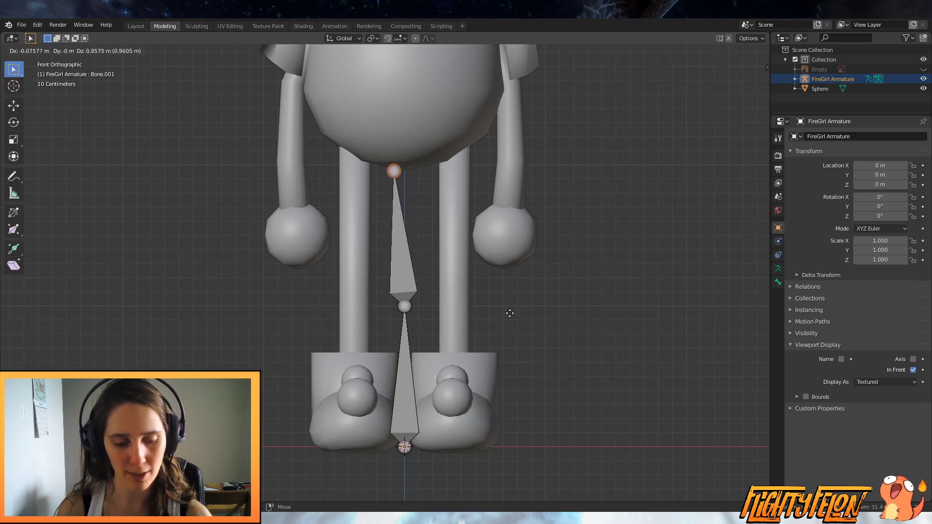
key("z")
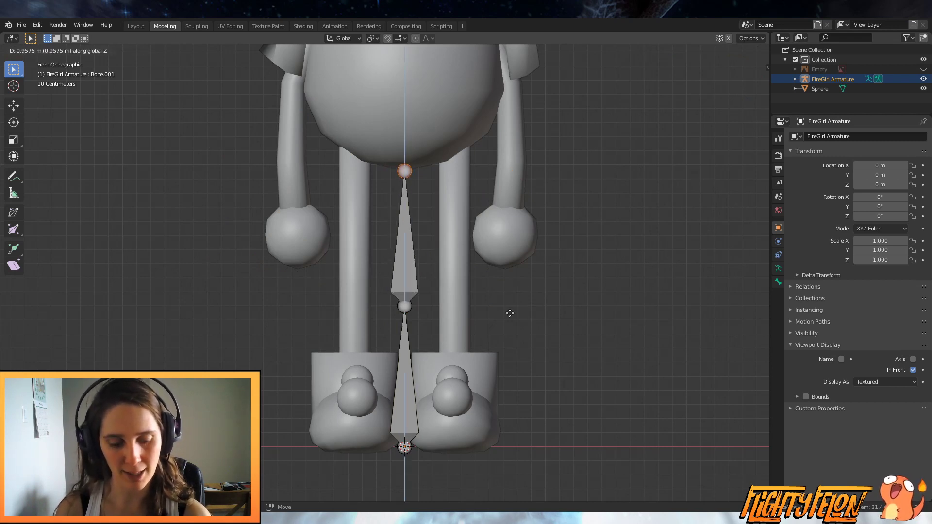
key("x")
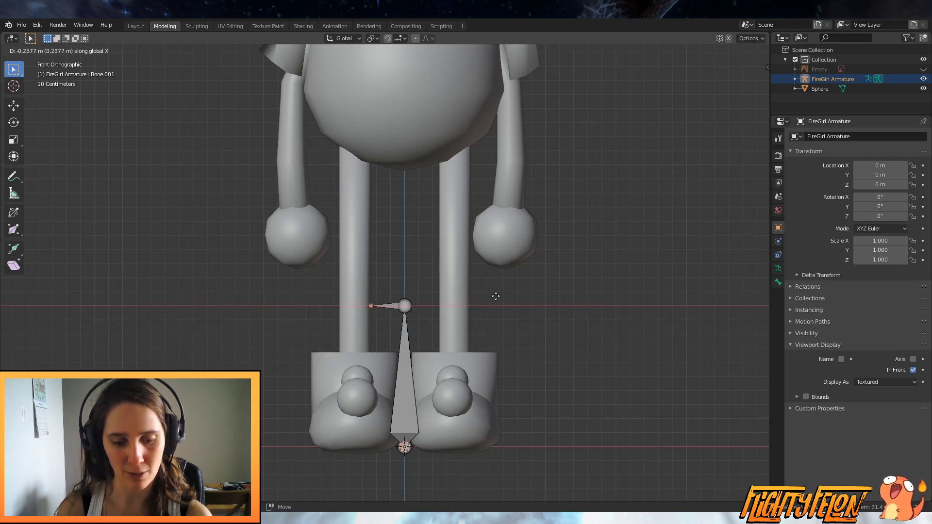
key("z")
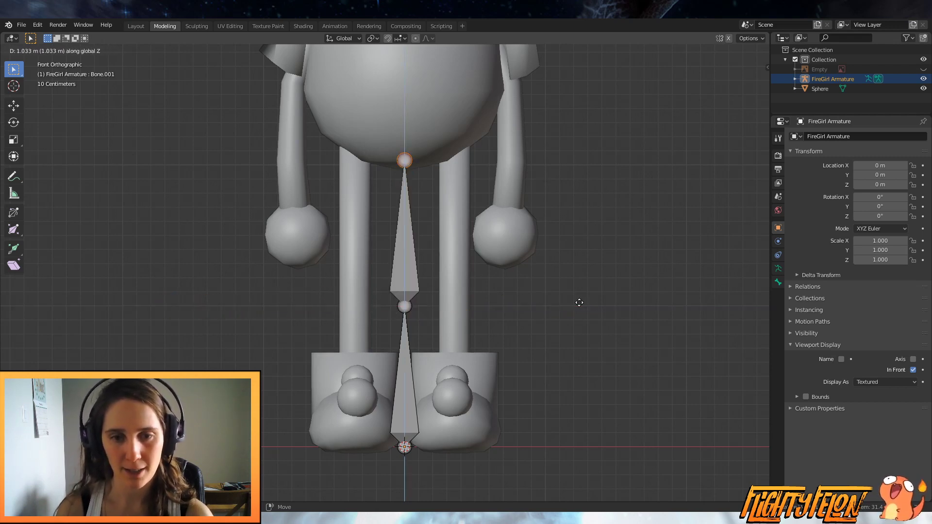
left_click(579, 302)
scroll(562, 298, "down", 3)
scroll(520, 377, "up", 2)
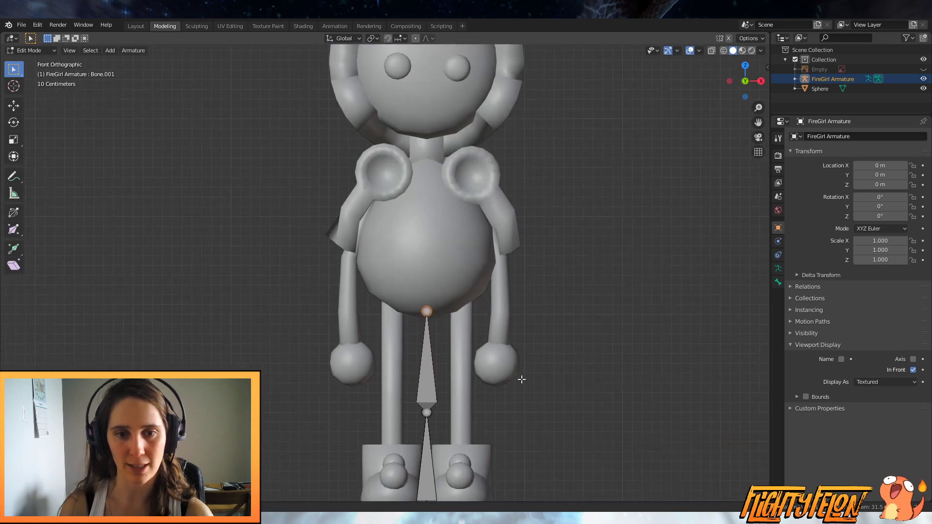
middle_click_drag(537, 376, 481, 384)
left_click(517, 362)
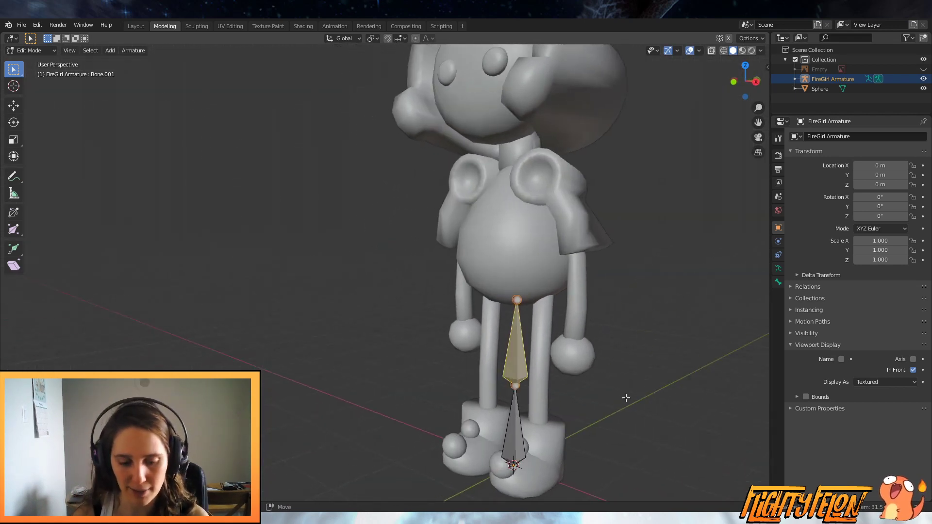
key("g")
key("z")
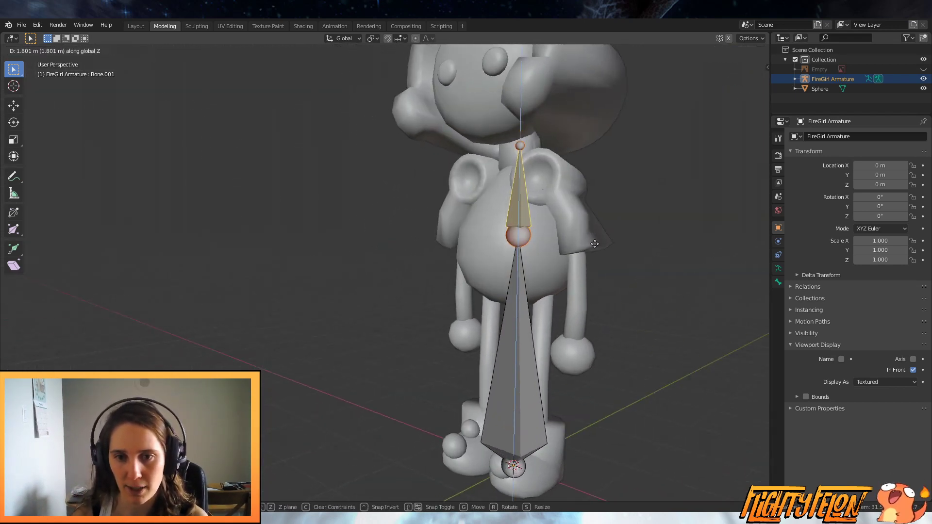
right_click(585, 304)
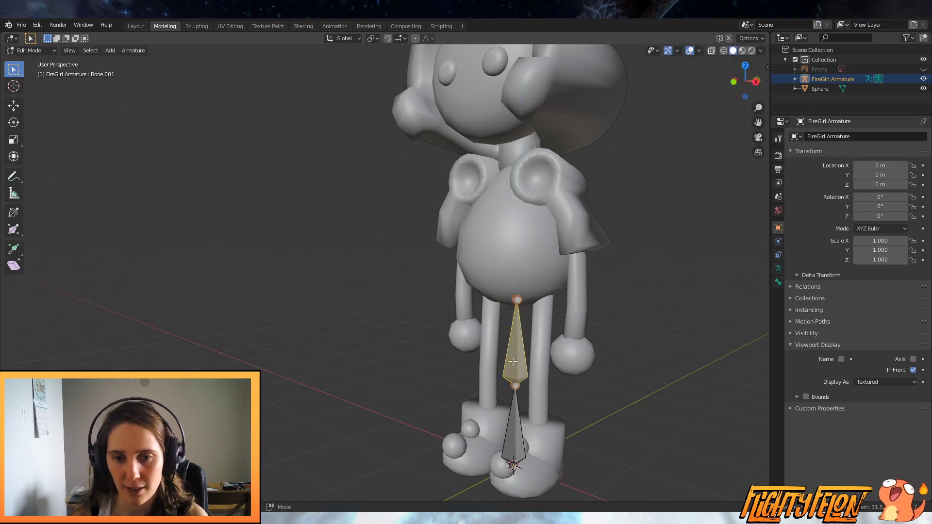
Step: Disconnect the upper bone from the root bone while keeping their parent relationship
middle_click_drag(518, 358, 448, 335)
scroll(518, 366, "down", 4)
scroll(566, 366, "up", 4)
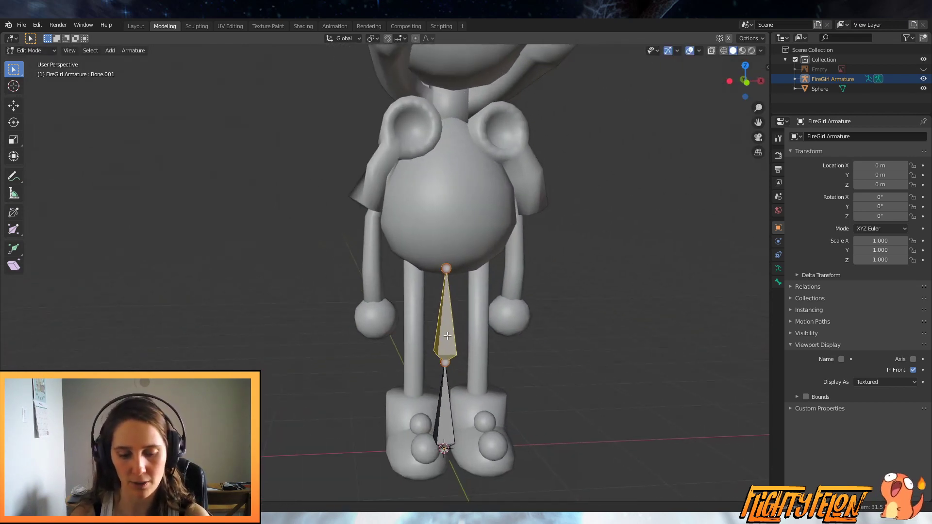
key("alt+p")
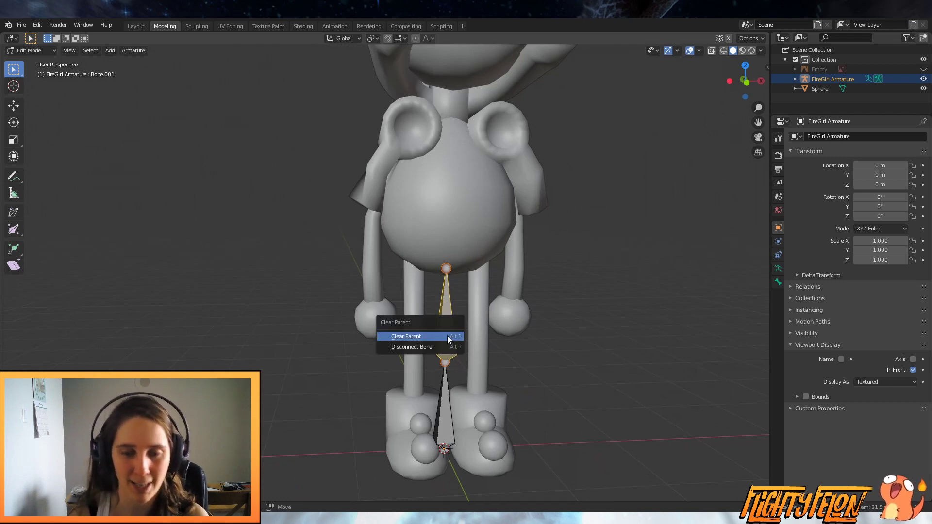
left_click(406, 347)
Step: Move the disconnected bone up along Z so its base sits at the underside of the body
middle_click_drag(563, 355, 520, 365, "shift")
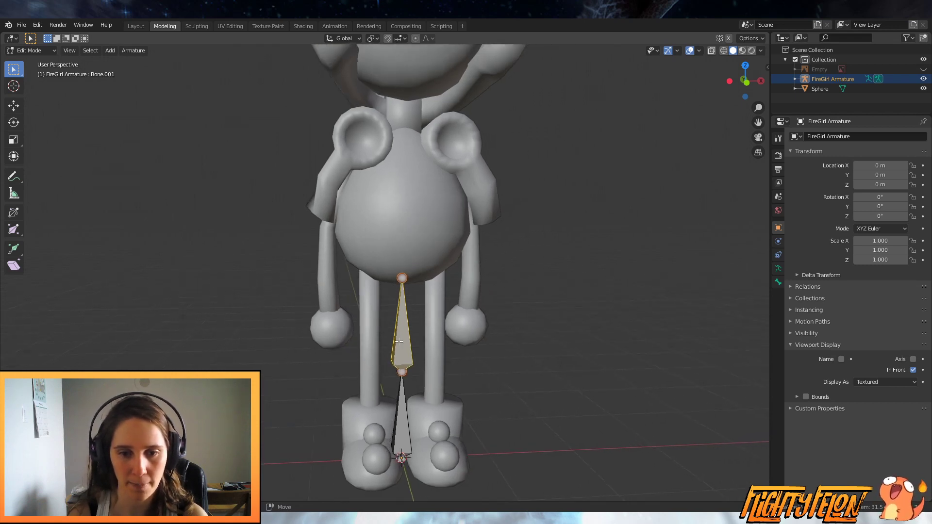
key("g")
key("z")
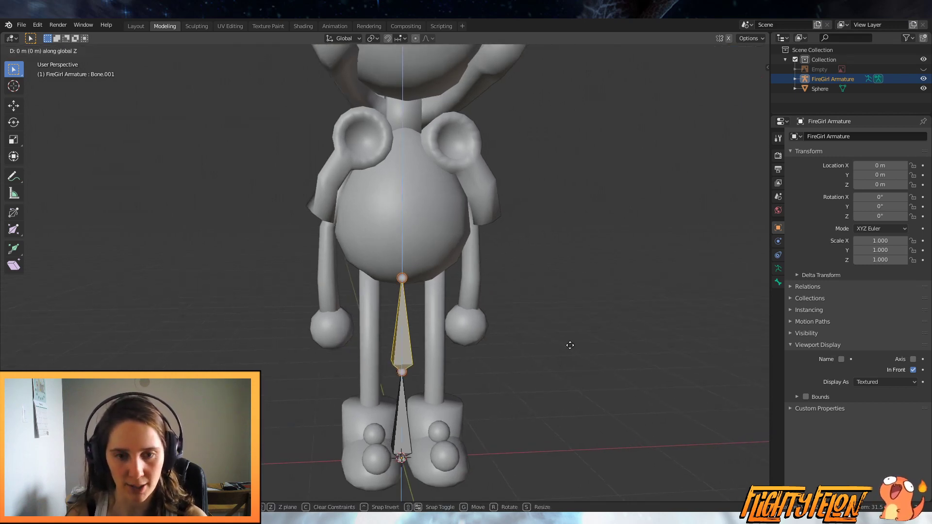
left_click(575, 250)
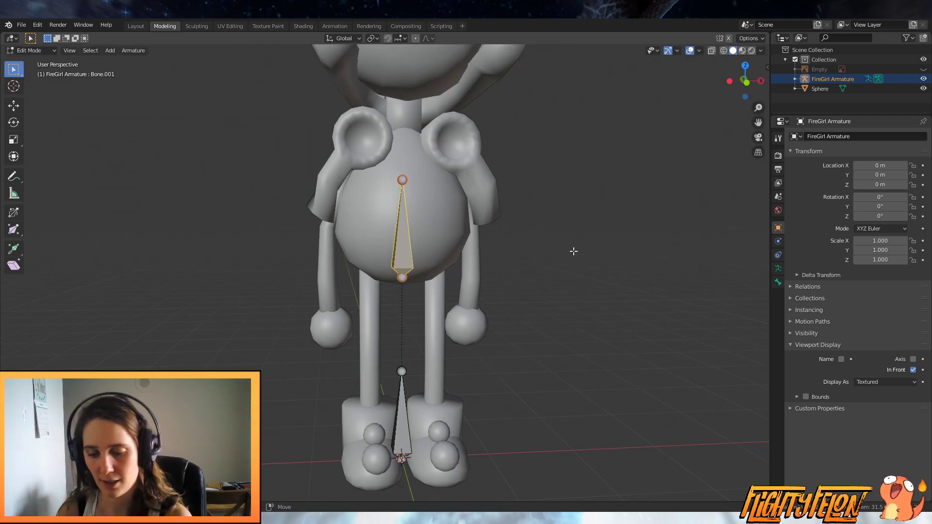
Step: Raise the body bone's tip along Z to the base of the neck in front view
key("KP_7")
key("KP_1")
scroll(534, 242, "down", 3)
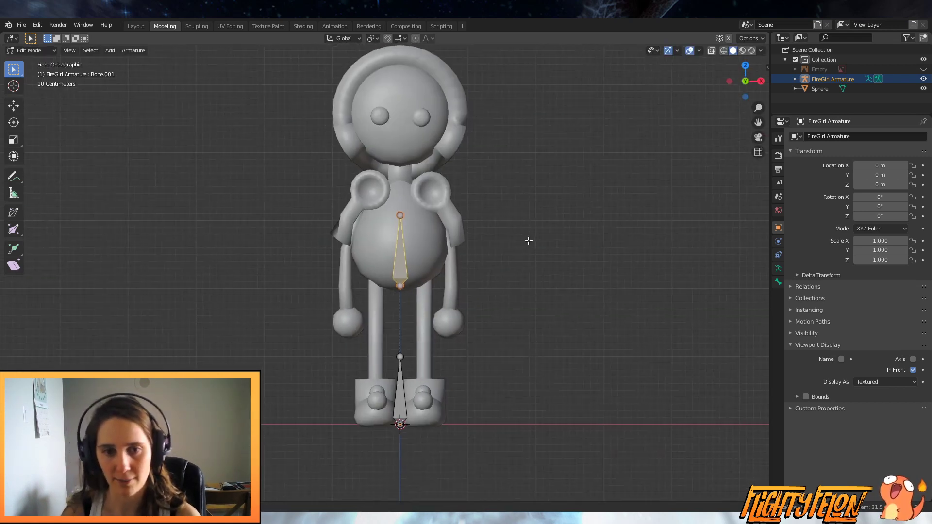
scroll(409, 245, "up", 3)
key("g")
key("z")
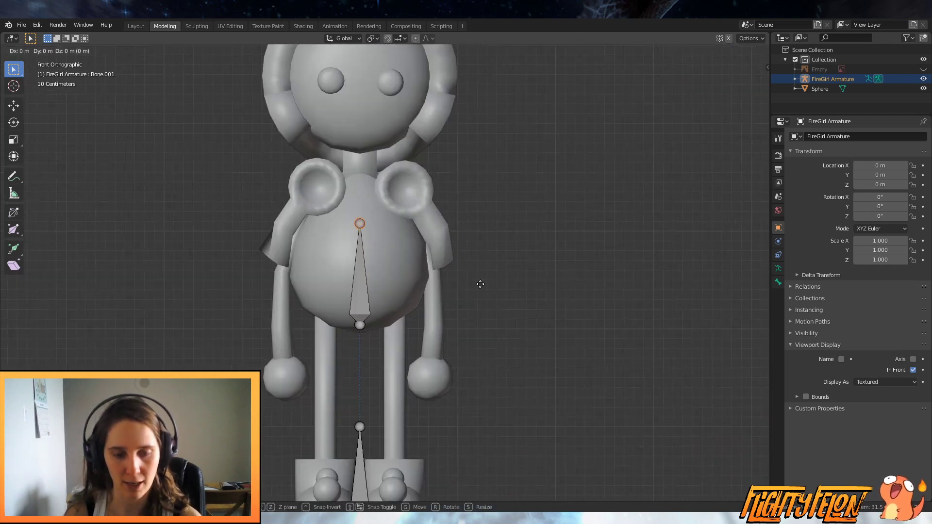
left_click(476, 240)
Step: Extrude a head bone about 1.75 m up along Z from the body bone's tip to the top of the head
middle_click_drag(475, 245, 480, 389, "shift")
key("e")
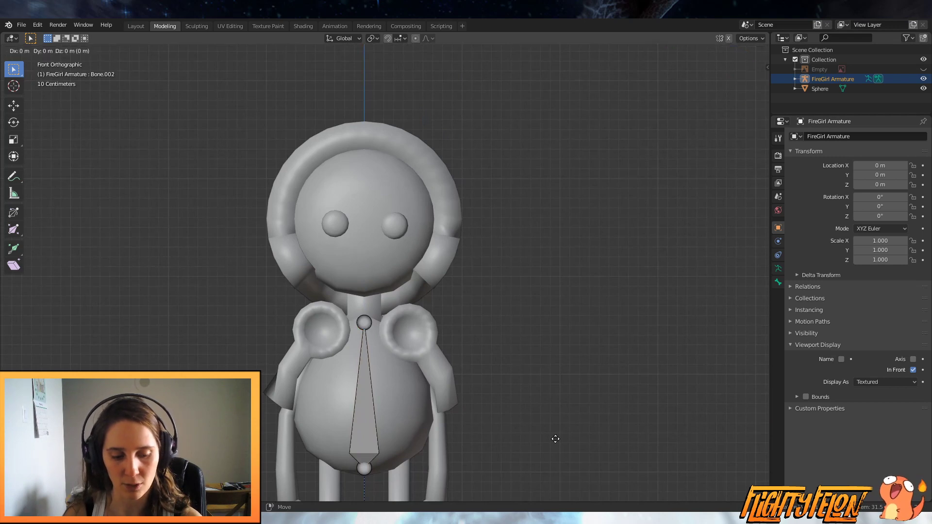
key("z")
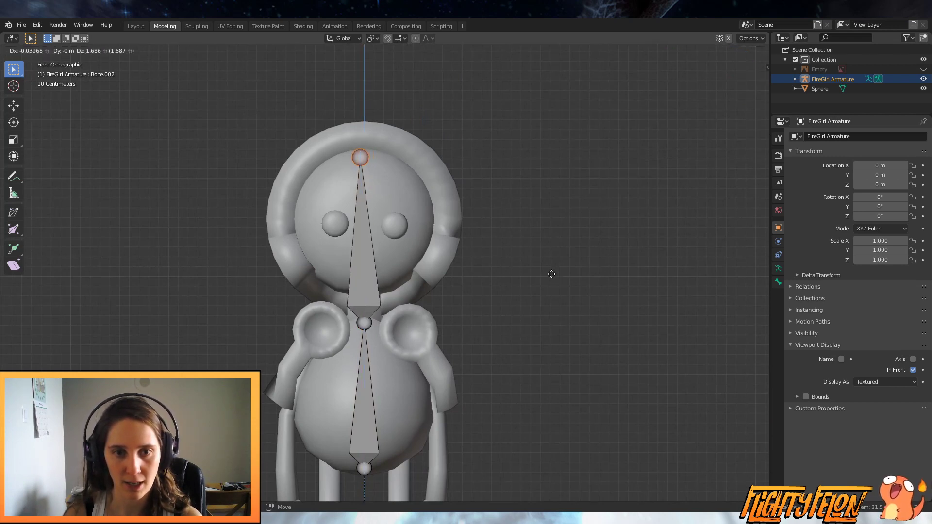
key("z")
key("z")
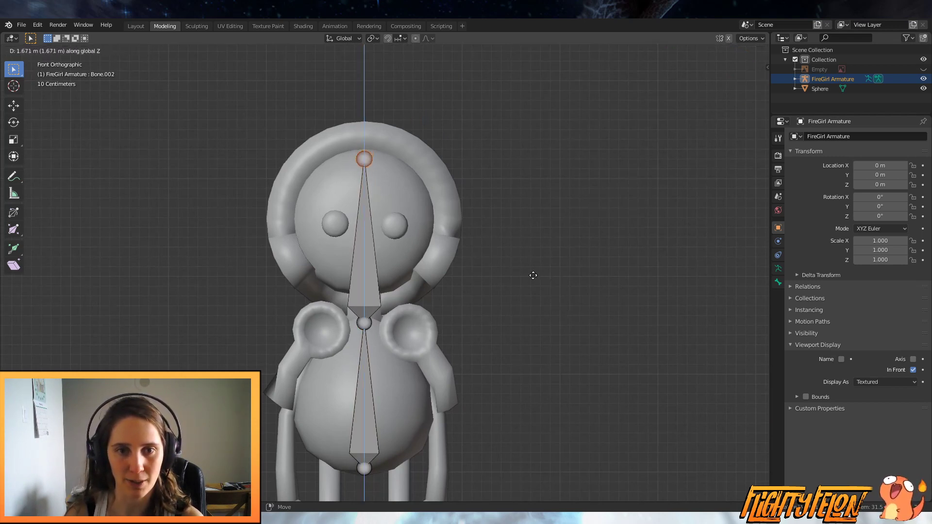
key("z")
key("z")
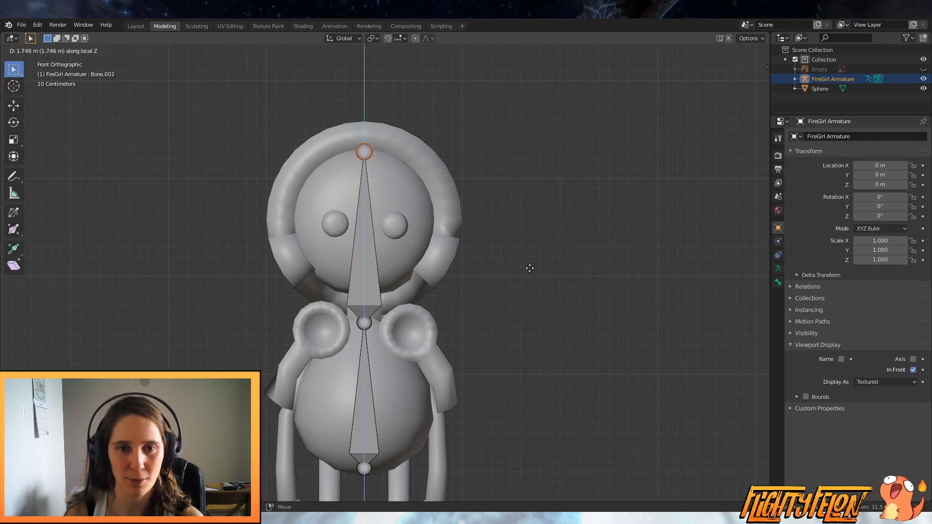
left_click(529, 268)
Step: Rename the bone running through the torso as Body
mouse_move(568, 281)
middle_mouse_down()
mouse_move(439, 290)
mouse_move(597, 279)
mouse_move(558, 279)
middle_mouse_up()
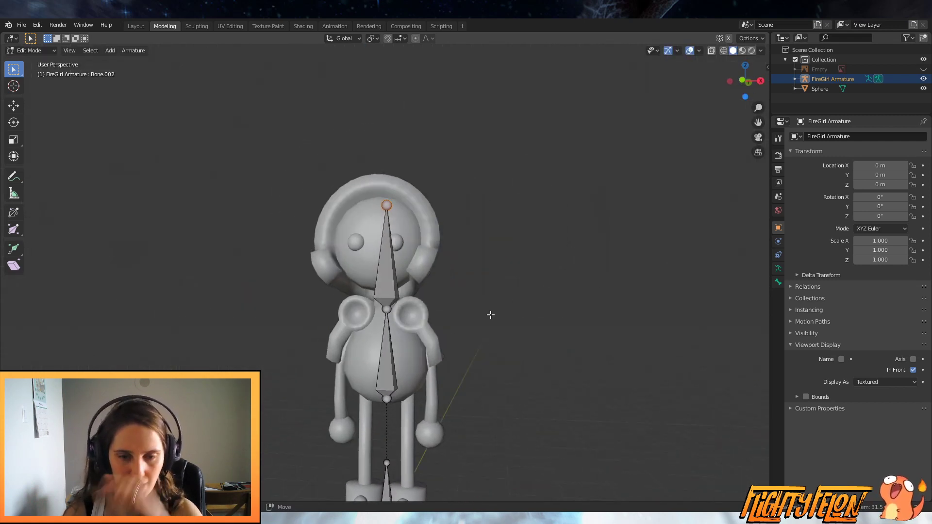
scroll(423, 323, "up", 2)
left_click(381, 391)
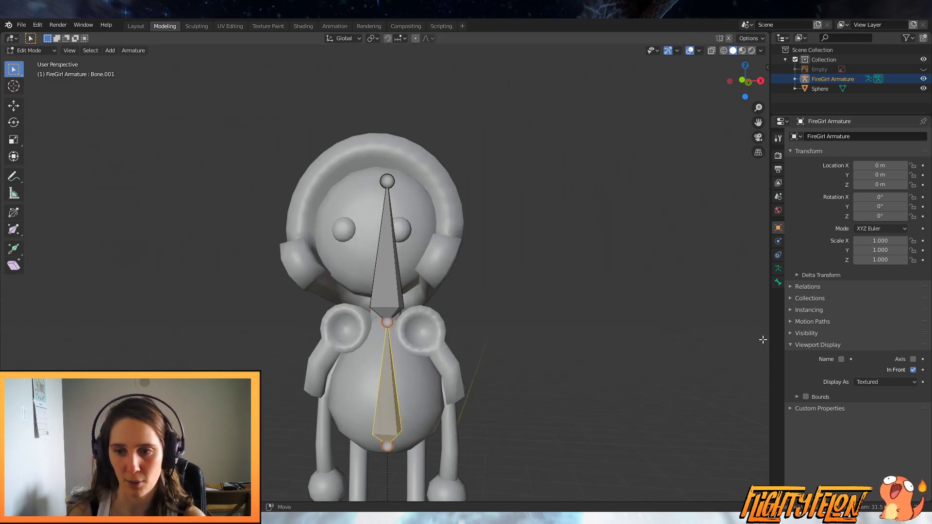
left_click(778, 283)
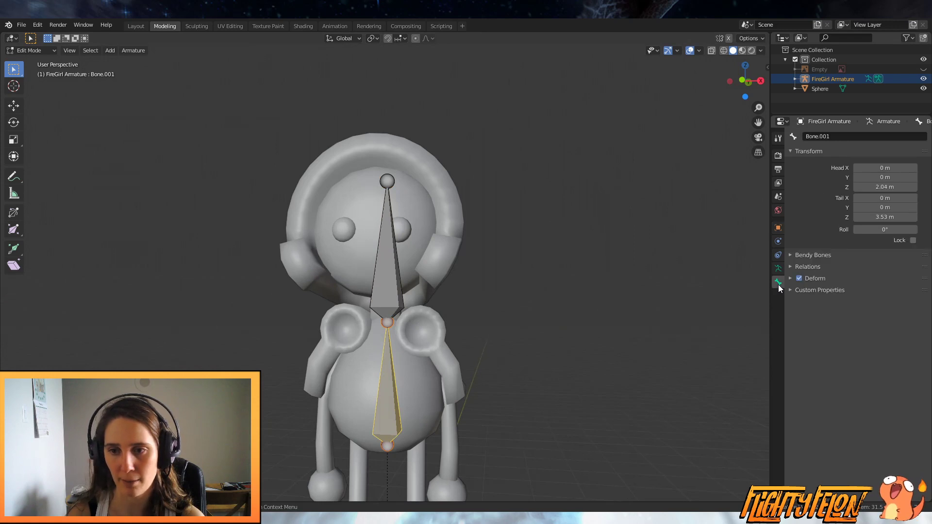
left_click(843, 136)
type("Body")
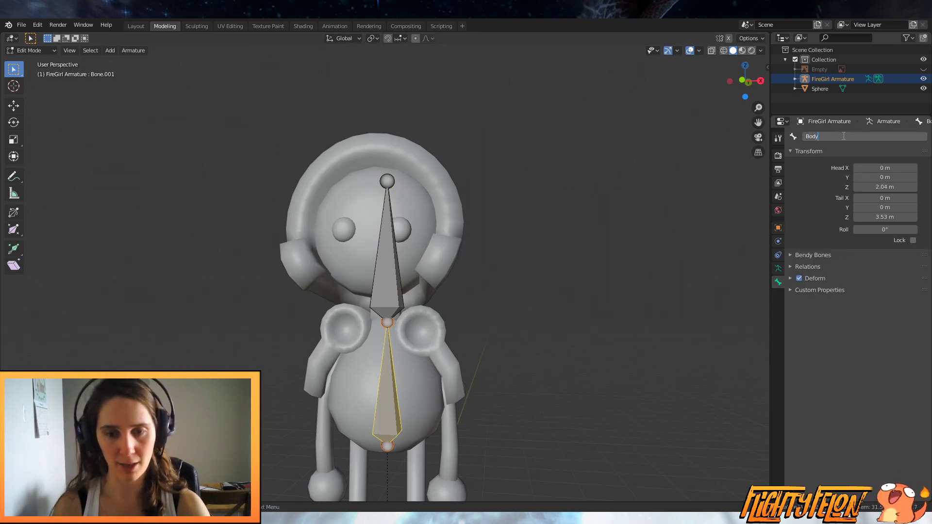
key("Return")
Step: Rename the bone running through the head as Head
middle_click_drag(465, 313, 485, 321)
scroll(449, 309, "up", 4)
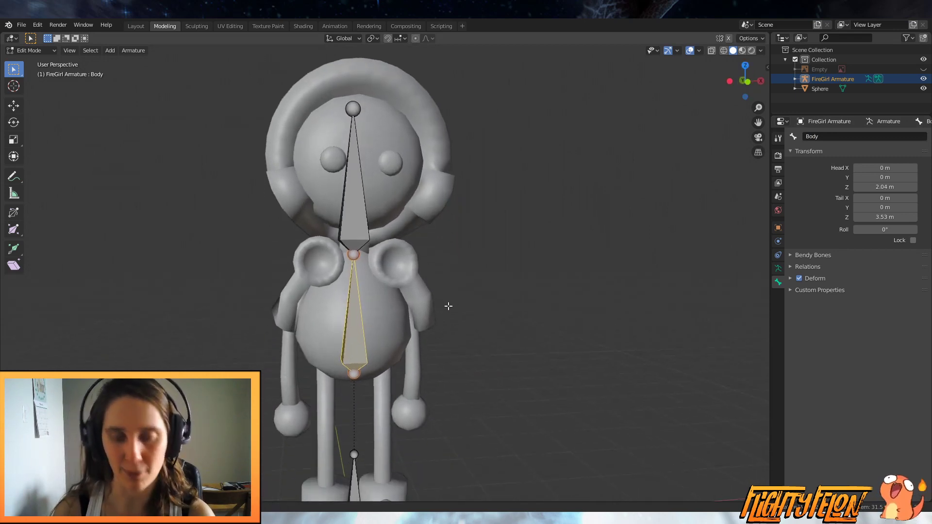
left_click(339, 200)
left_click(855, 136)
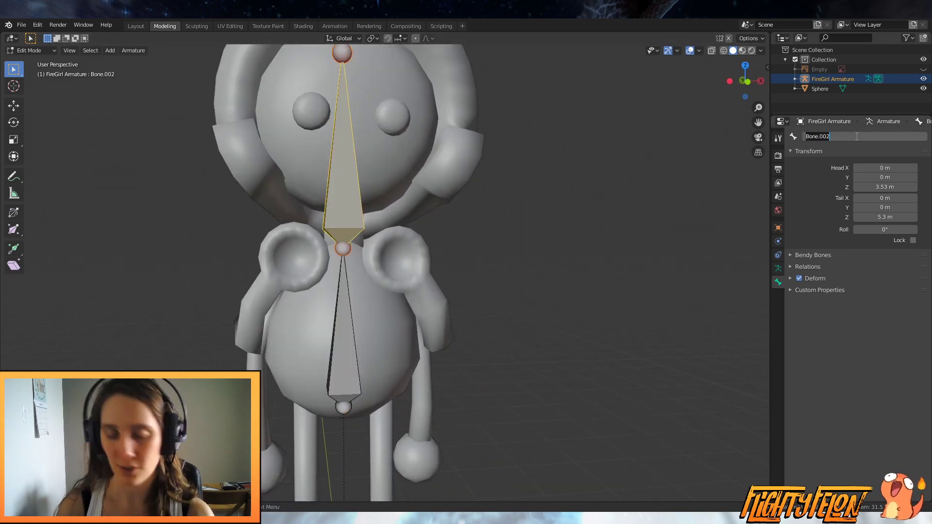
type("Head")
key("Return")
Step: In front view, extrude a bone about 1.23 m sideways along X from the Body bone's tip
scroll(573, 257, "down", 4)
middle_click_drag(573, 274, 462, 238)
left_click(438, 260)
key("KP_1")
mouse_move(445, 366)
middle_mouse_down("shift")
mouse_move(454, 292)
mouse_move(445, 354)
middle_mouse_up("shift")
scroll(433, 293, "up", 2)
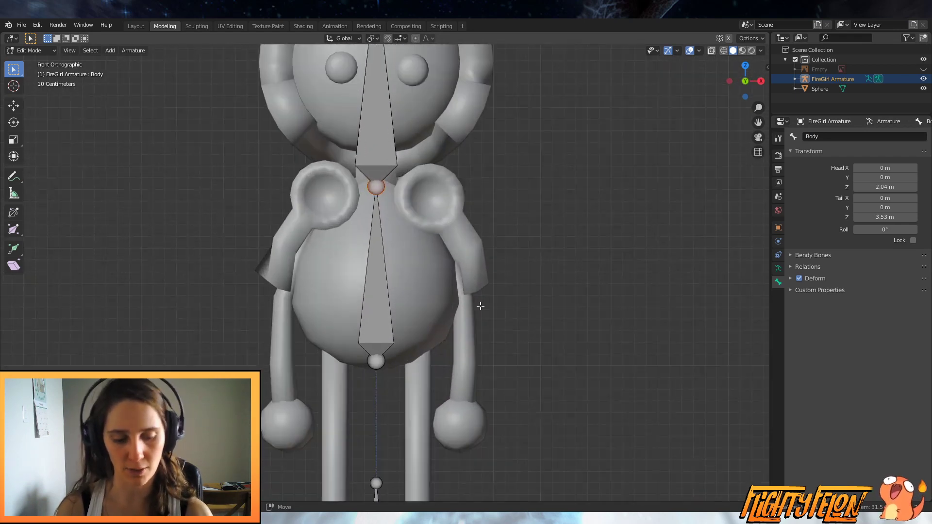
key("e")
key("x")
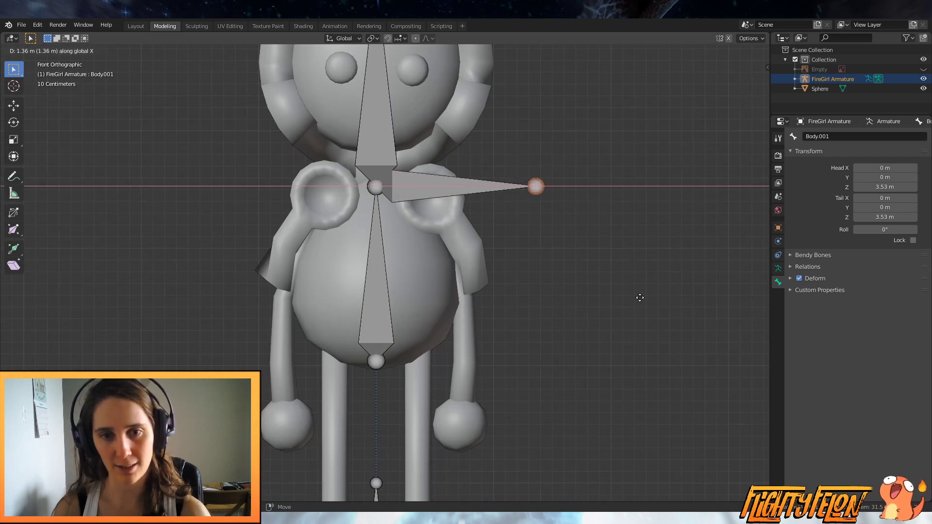
left_click(627, 292)
Step: Disconnect the sideways bone from the Body bone and move its base into the shoulder at X 0.475 m, Z 3.43 m
left_click(467, 190)
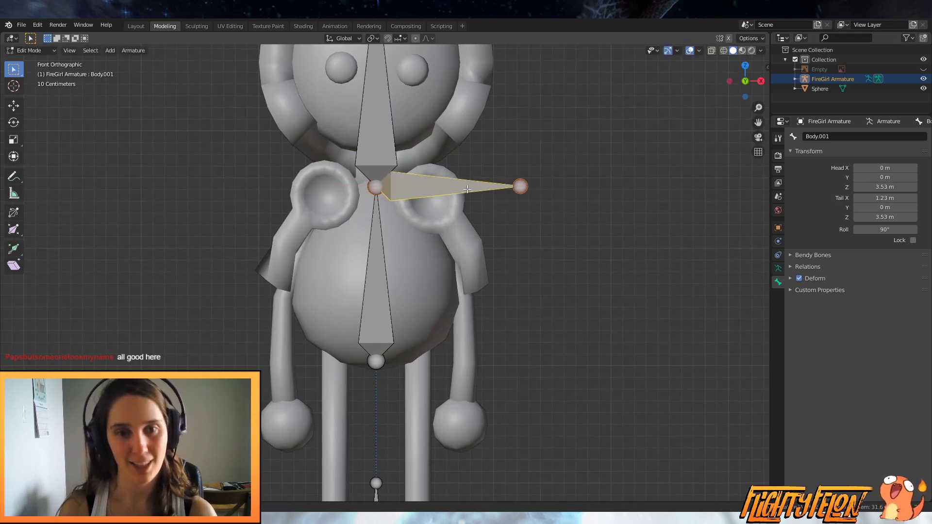
key("alt+p")
left_click(467, 190)
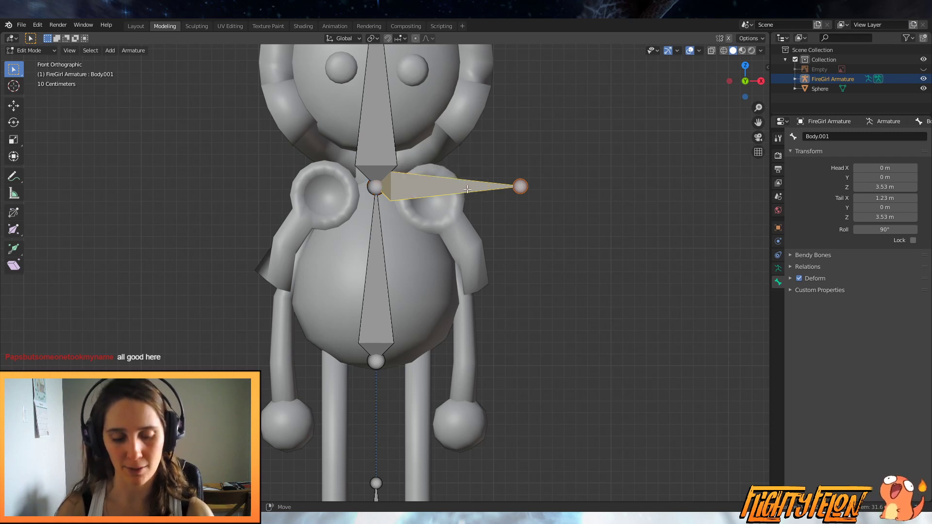
key("g")
key("x")
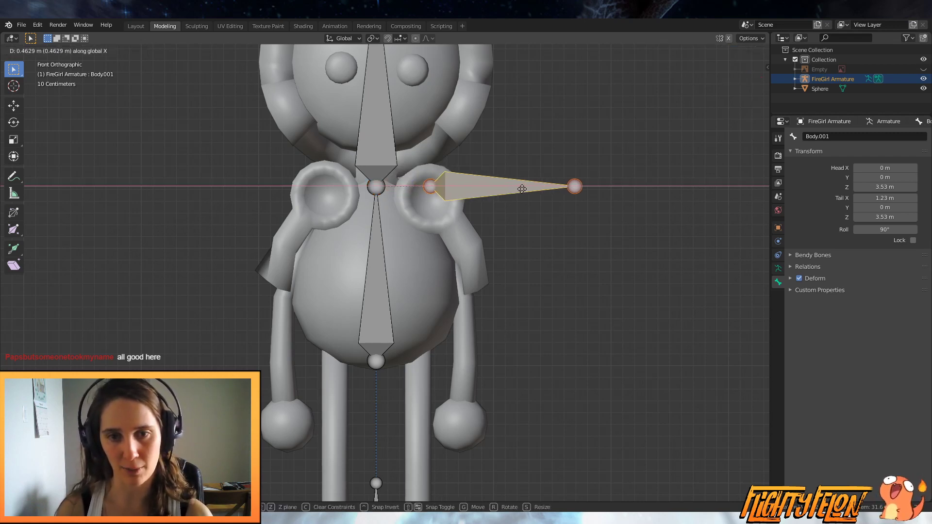
left_click(520, 191)
key("g")
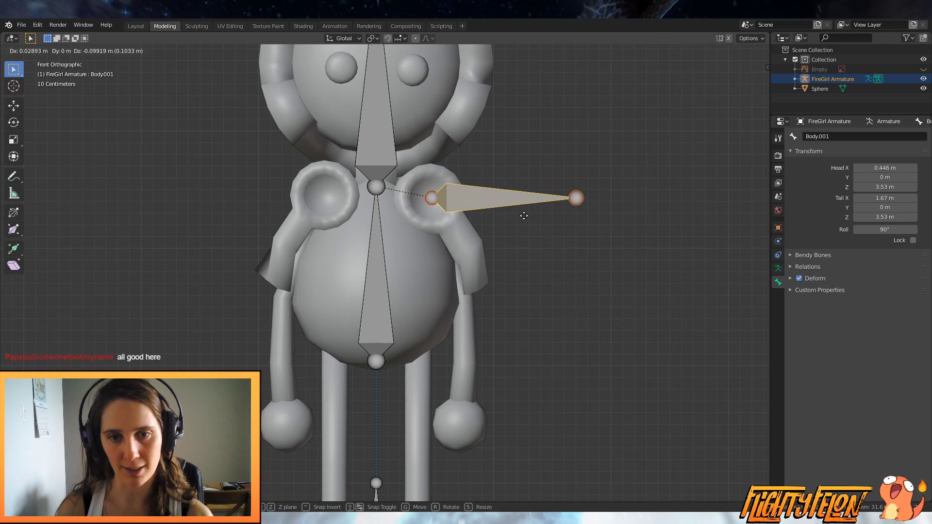
left_click(524, 216)
Step: Move the shoulder bone's tip down to the elbow at X 0.74 m, Z 2.55 m
left_click(576, 198)
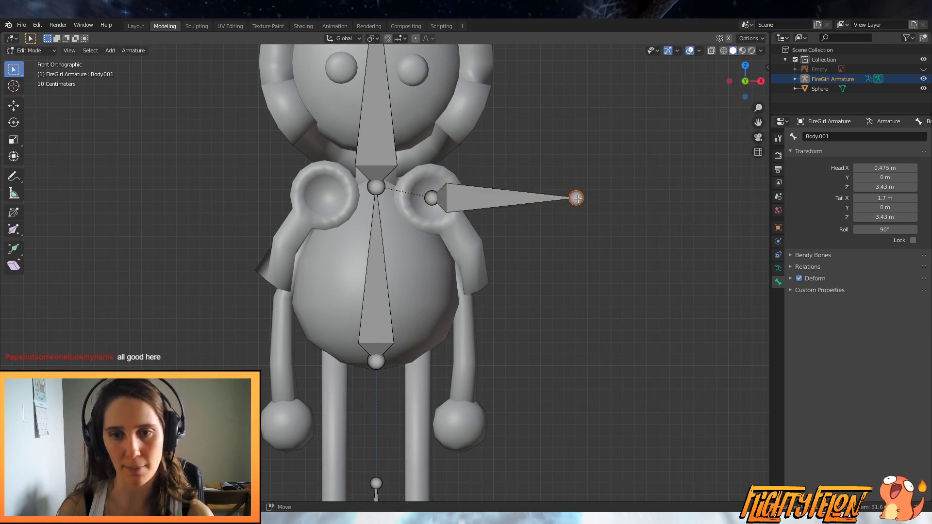
key("g")
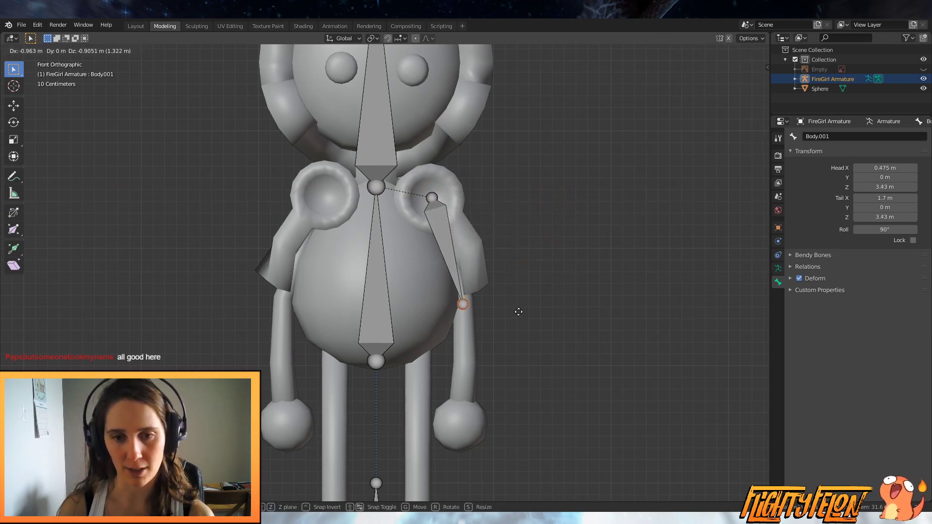
left_click(517, 309)
Step: Extrude a forearm bone about 0.84 m from the elbow to the wrist and a short hand bone through the hand
key("e")
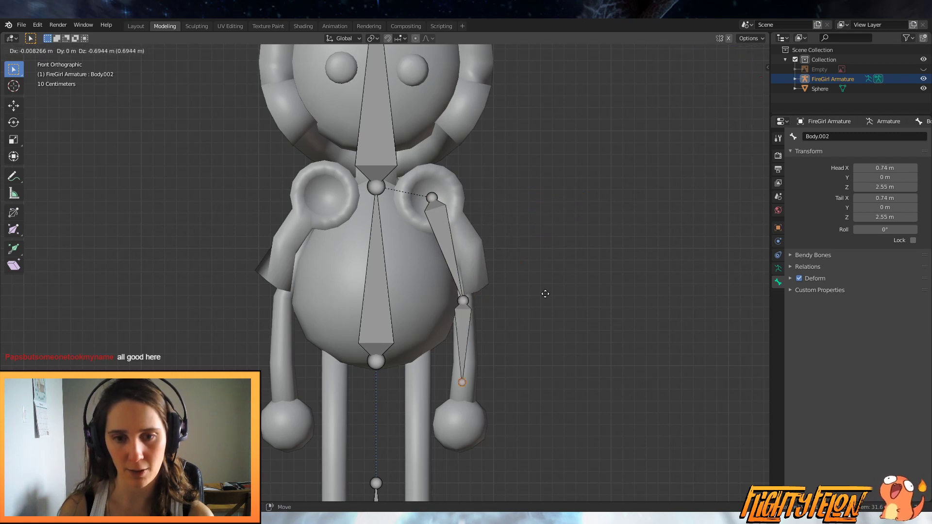
left_click(547, 309)
key("e")
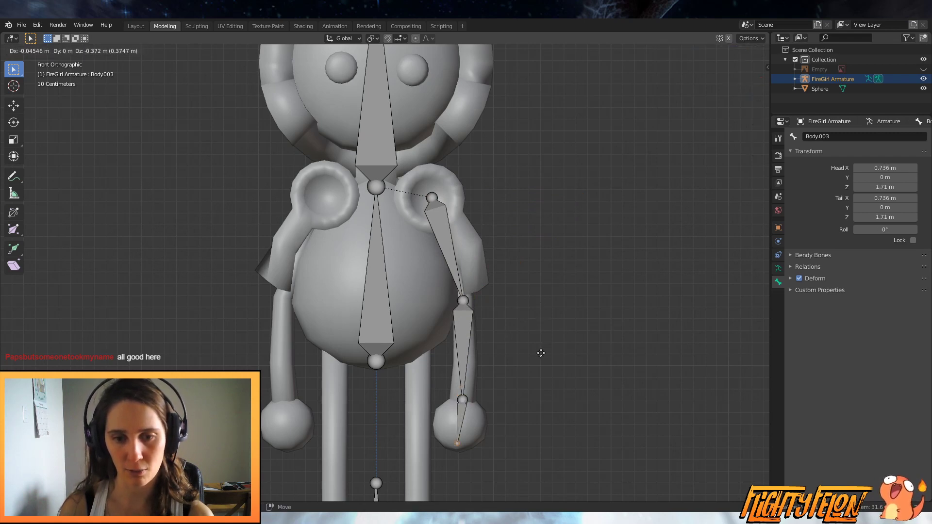
left_click(537, 360)
Step: Extrude a bone about 0.94 m down along Z from the Body bone's tip
scroll(537, 323, "down", 2)
middle_click_drag(537, 328, 549, 281, "shift")
scroll(450, 191, "up", 2)
left_click(397, 118)
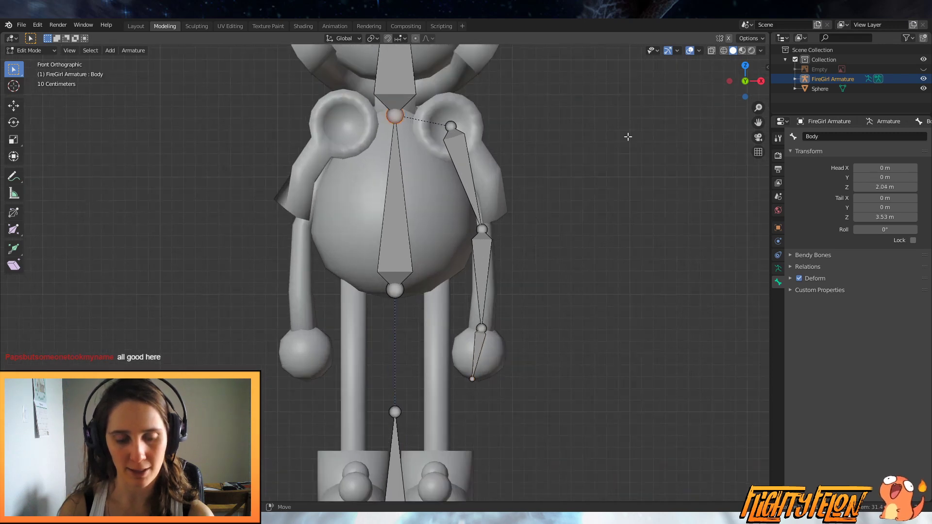
key("e")
key("z")
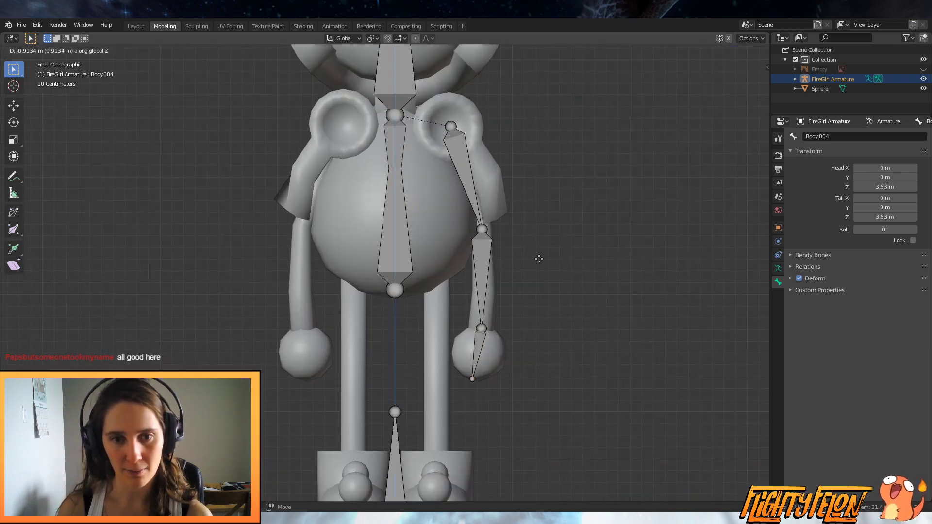
left_click(522, 245)
Step: Disconnect the downward bone from the Body bone and move its base to the top of the leg at X 0.36 m, Z 2.12 m
left_click(406, 131)
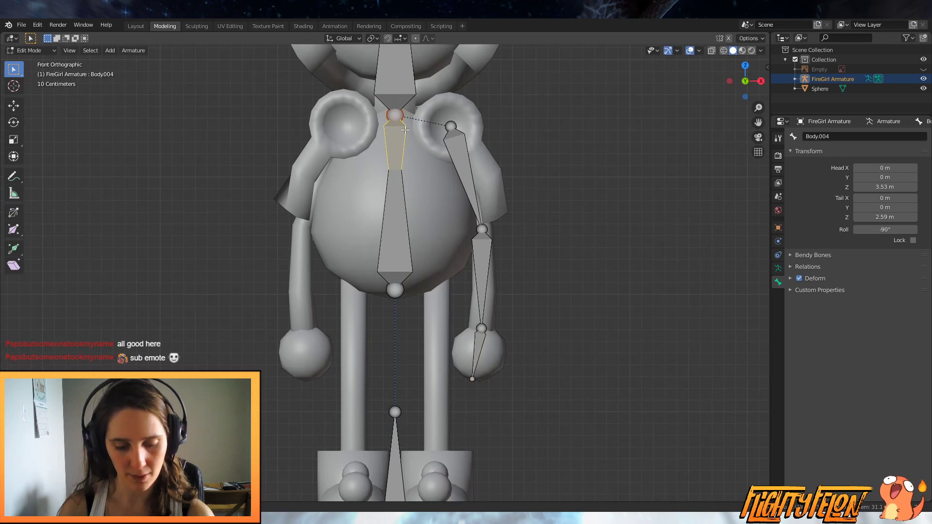
key("alt+p")
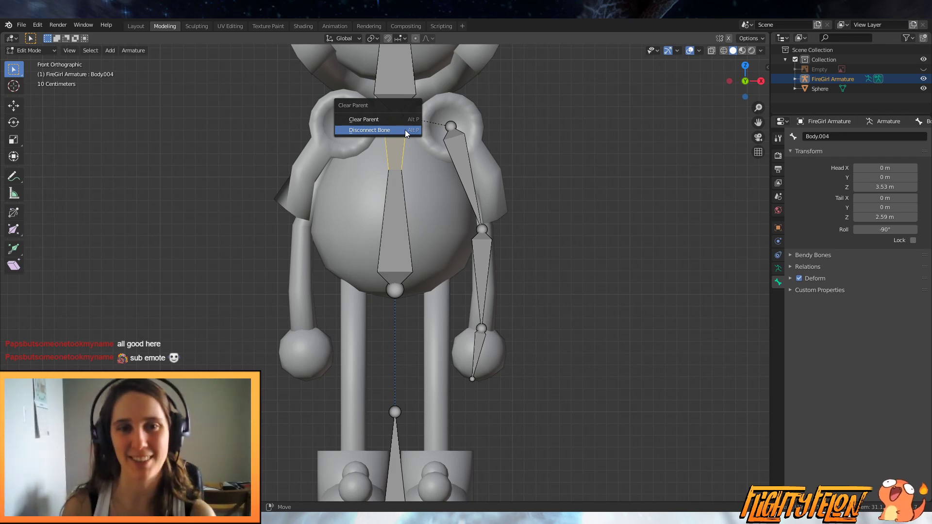
left_click(405, 130)
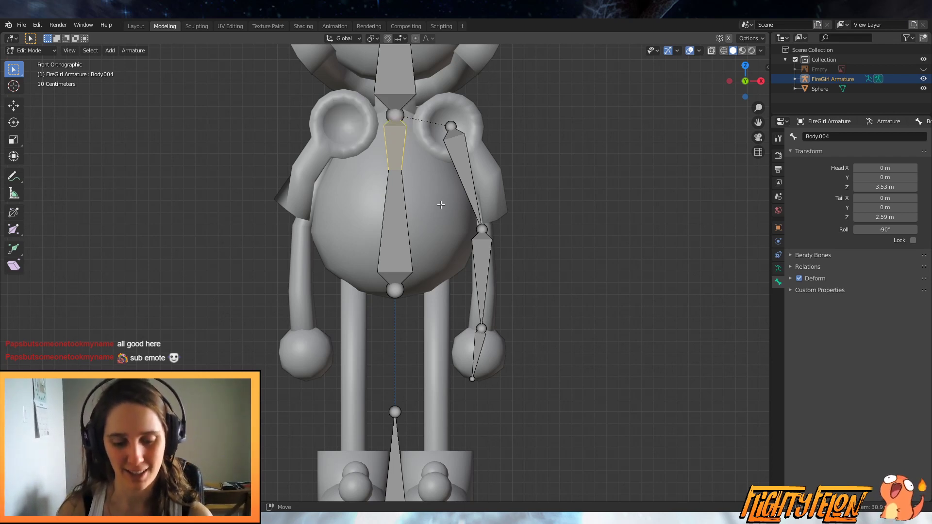
key("shift+d")
left_click(483, 370)
Step: Extrude a lower leg bone about 1.07 m down along Z from the knee into the foot
middle_click_drag(492, 358, 491, 241, "shift")
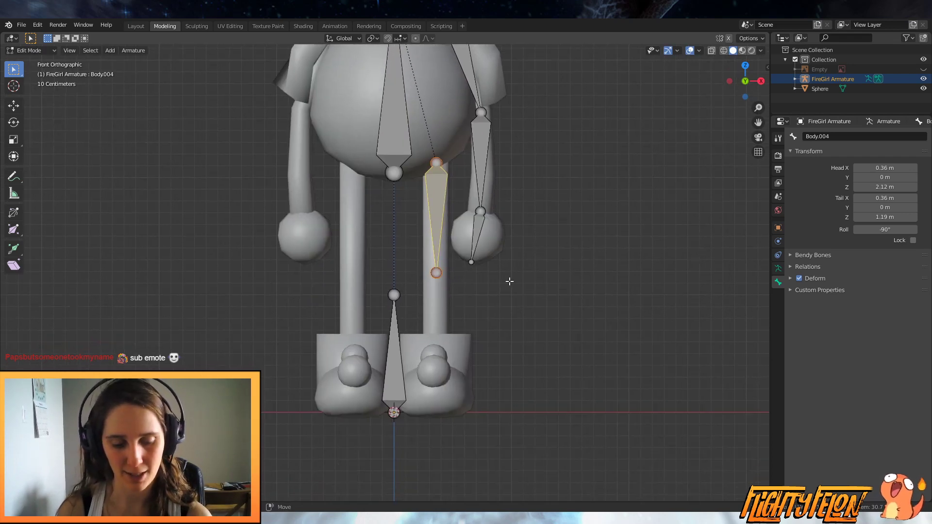
key("e")
key("x")
key("z")
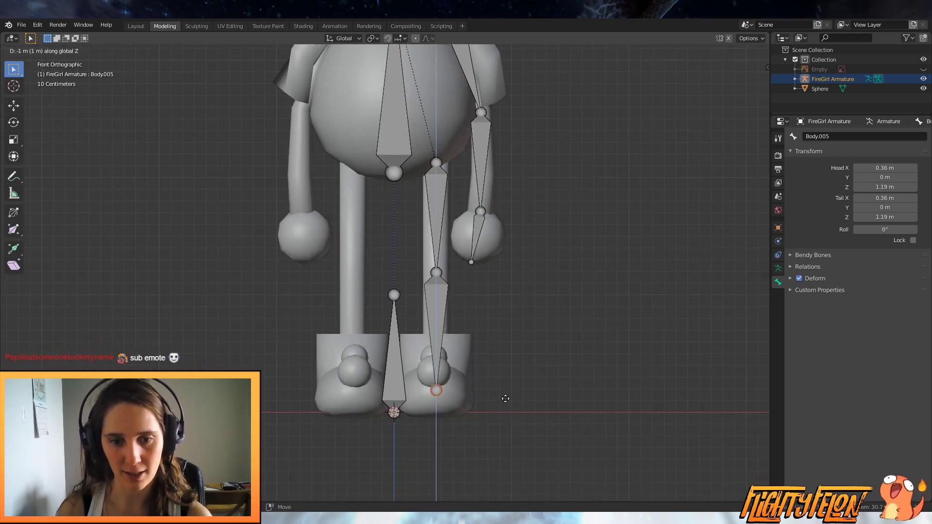
left_click(508, 406)
Step: In right side view, extrude a foot bone about 0.71 m forward along Y from the lower leg bone's tip
key("KP_3")
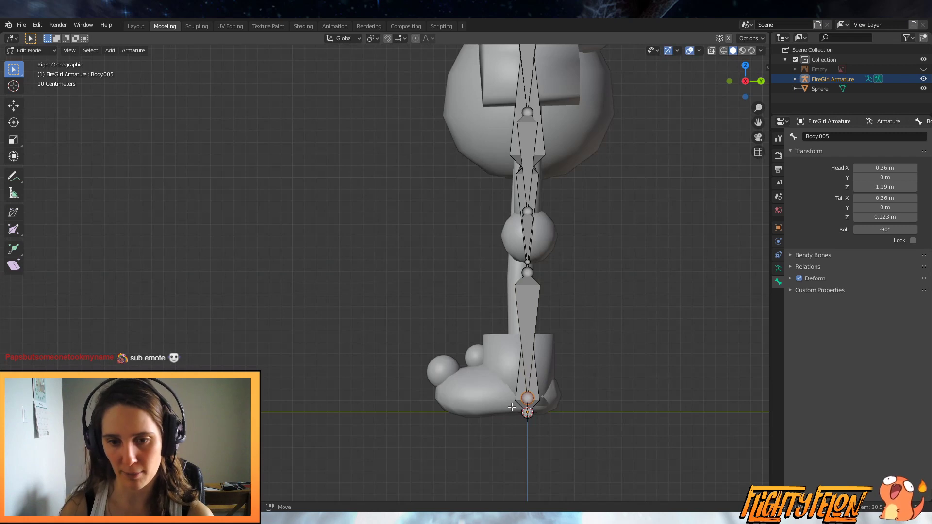
scroll(513, 407, "up", 3)
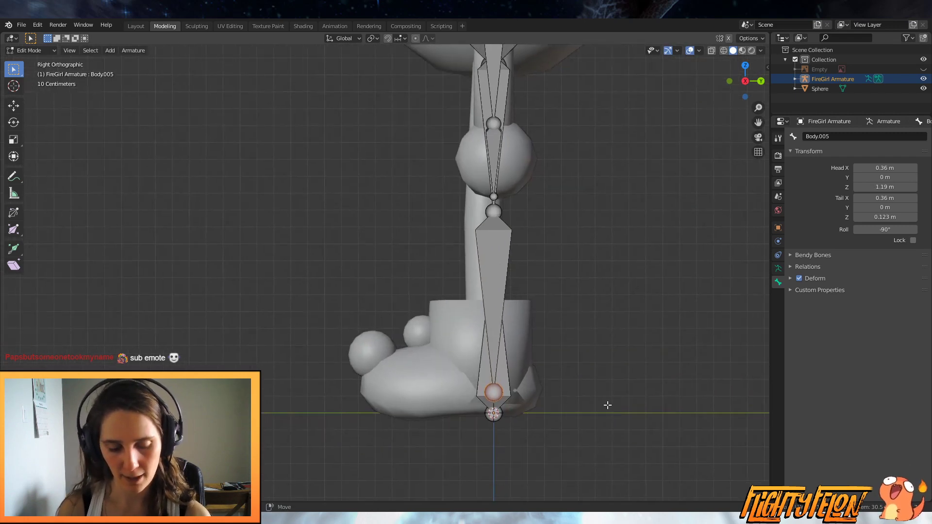
key("e")
key("y")
left_click(489, 411)
Step: Rename the upper arm bone as UpArm.L
middle_click_drag(488, 410, 442, 383)
middle_click_drag(439, 219, 459, 288)
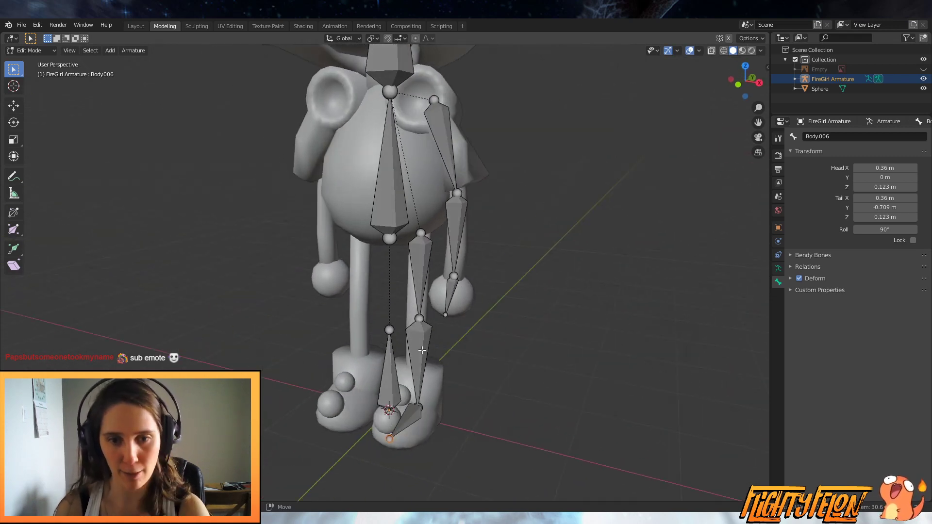
middle_click_drag(446, 412, 477, 357)
left_click(444, 160)
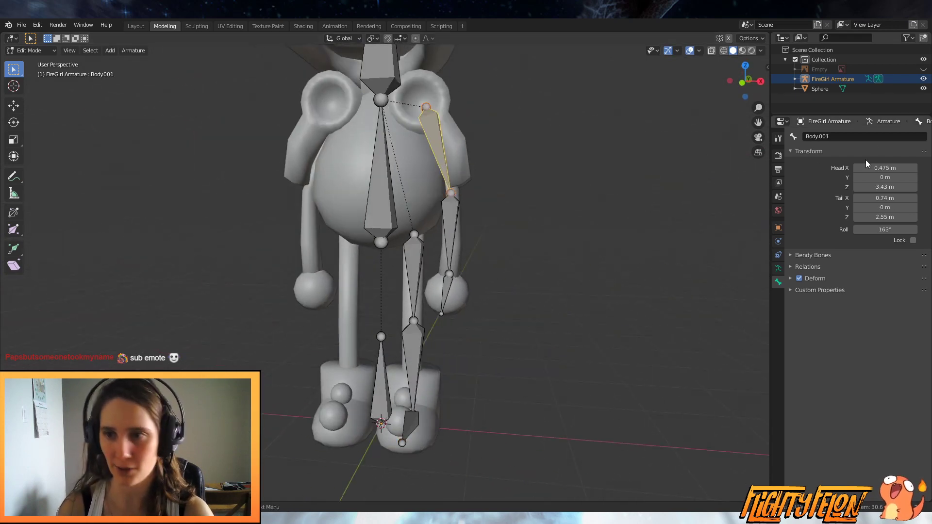
left_click(877, 134)
type("UpArm>L")
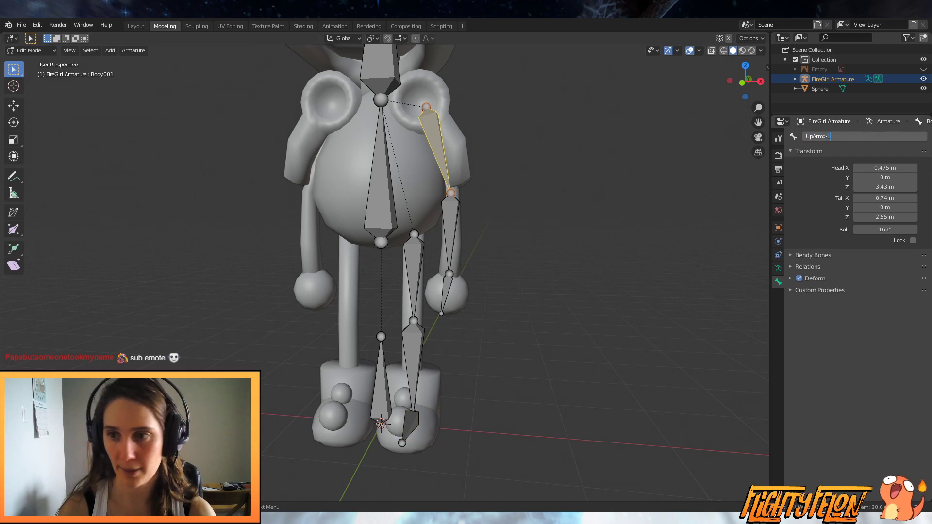
key("Return")
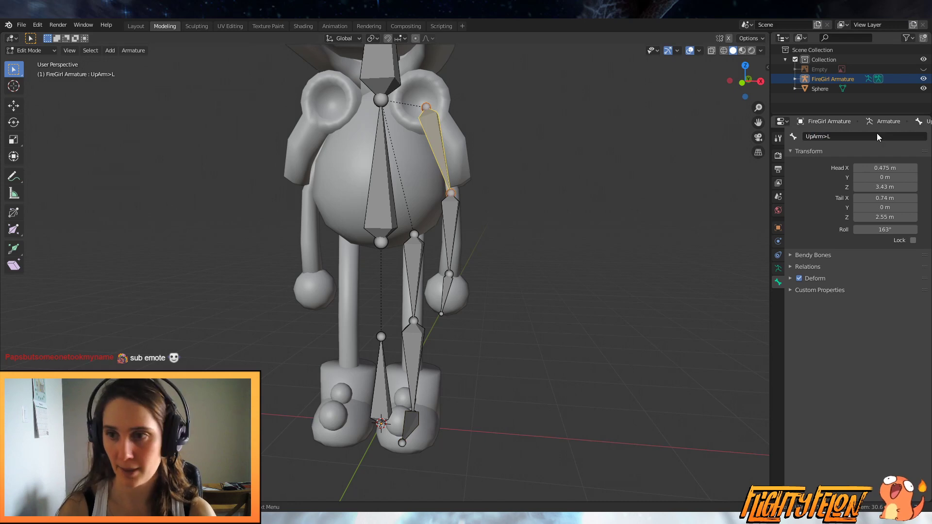
left_click(877, 133)
left_click(877, 139)
key("BackSpace")
key("BackSpace")
type(".L")
key("Return")
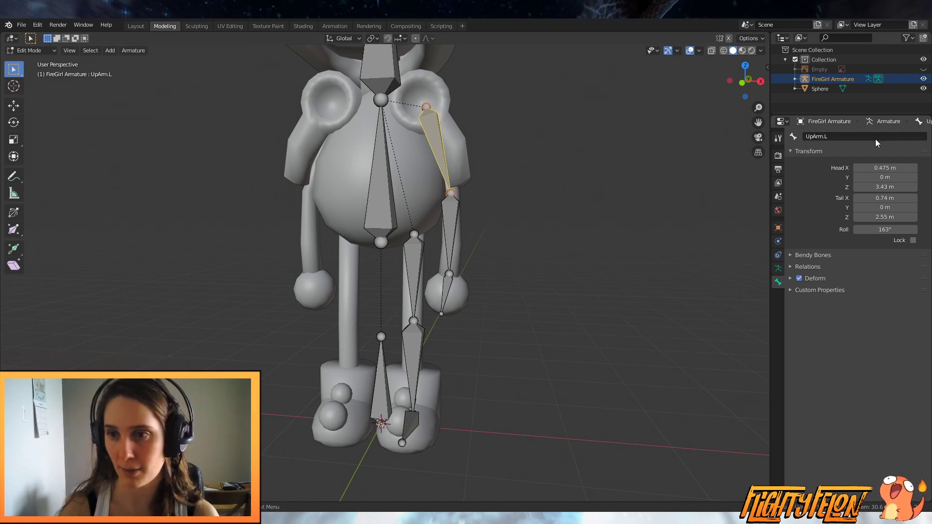
Step: Rename the forearm bone as LowArm.L
left_click(456, 217)
left_click(837, 135)
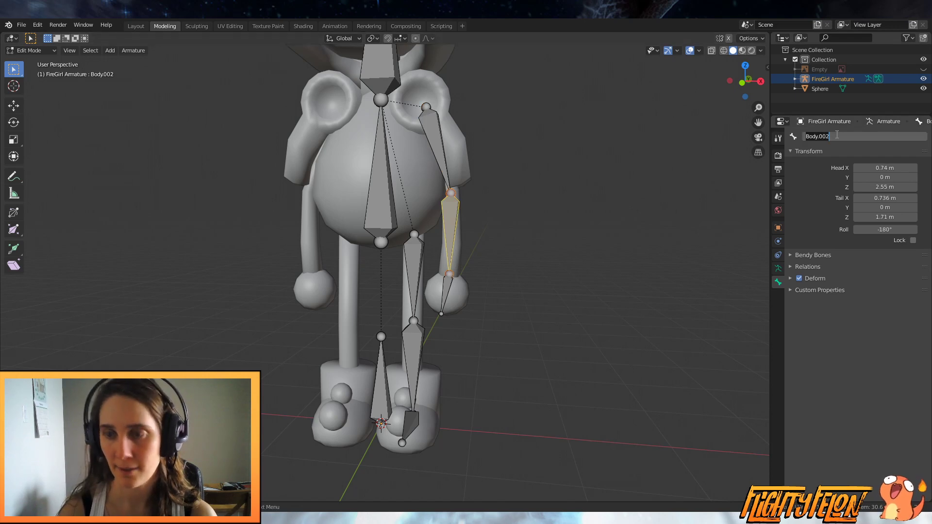
type("LowArm.")
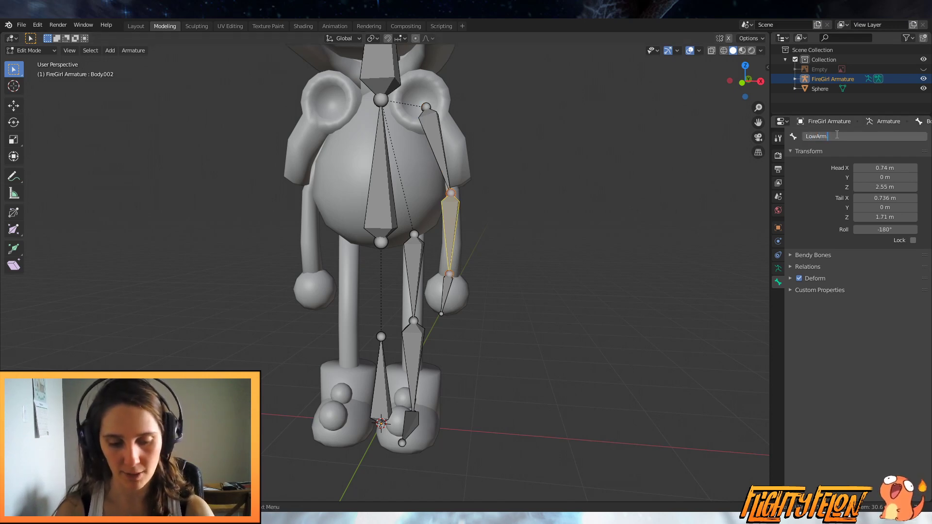
type("L")
key("Return")
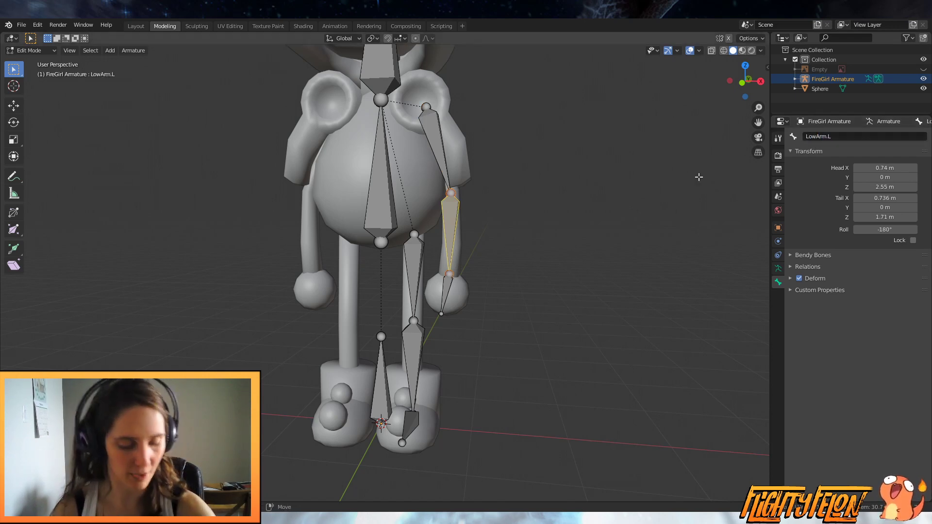
Step: Rename the hand bone as Hand.L
left_click(437, 291)
double_click(840, 138)
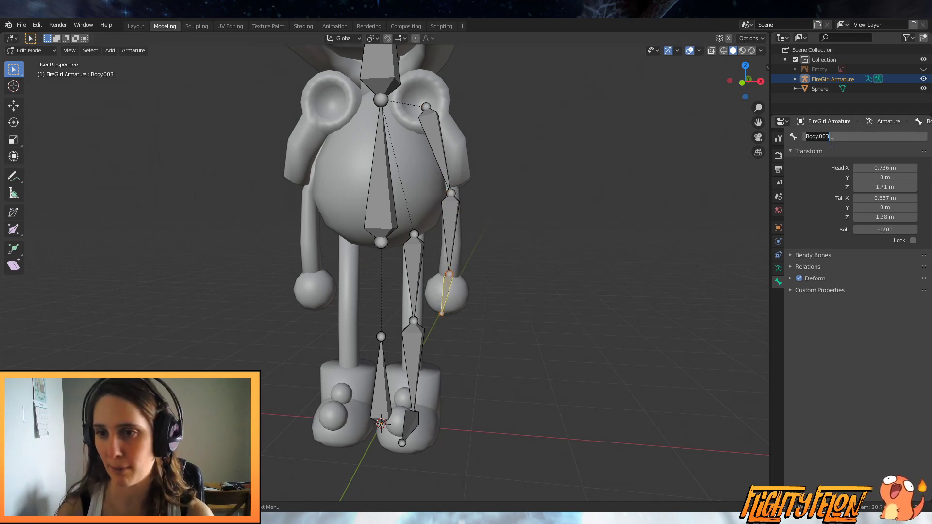
type("Hand.")
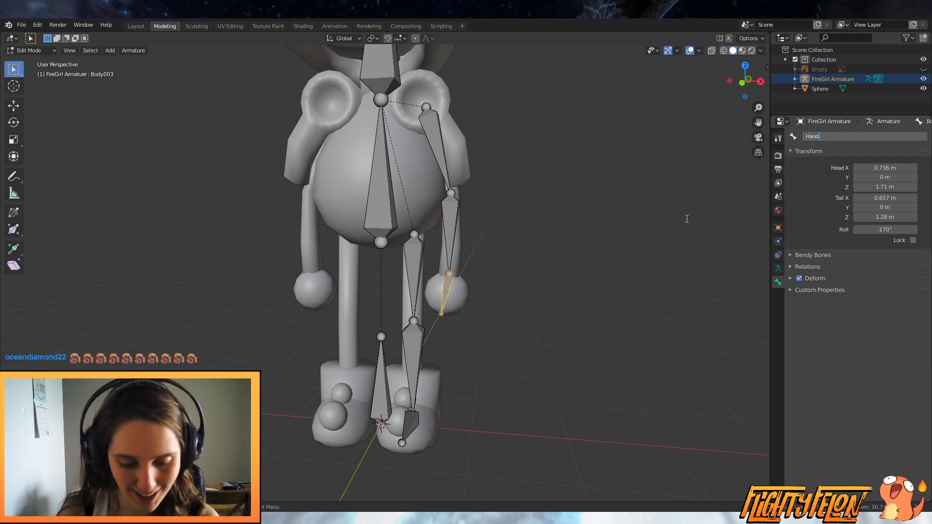
type("L")
key("Return")
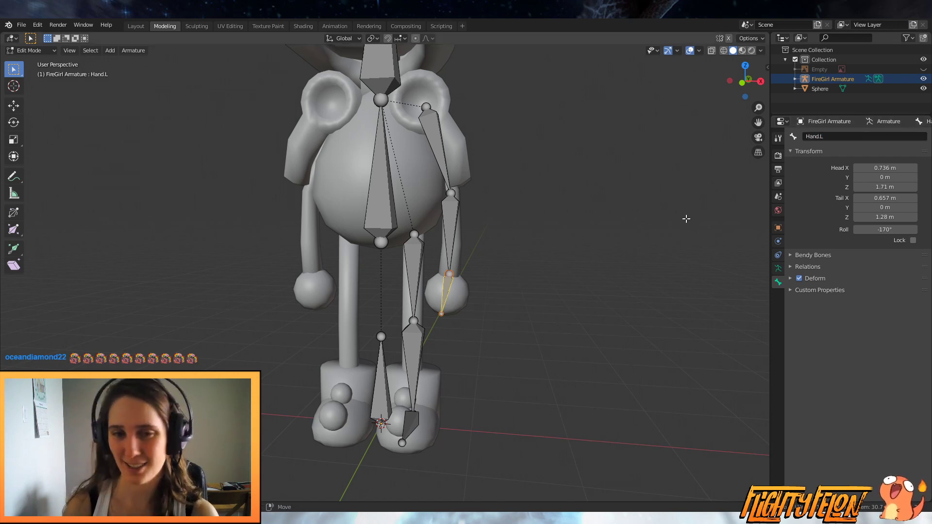
Step: Rename the upper leg bone as Thigh.L
scroll(504, 266, "up", 2)
middle_click_drag(516, 262, 516, 246, "shift")
scroll(510, 262, "down", 2)
middle_click_drag(487, 301, 541, 252, "shift")
scroll(476, 230, "up", 3)
left_click(542, 171)
double_click(862, 135)
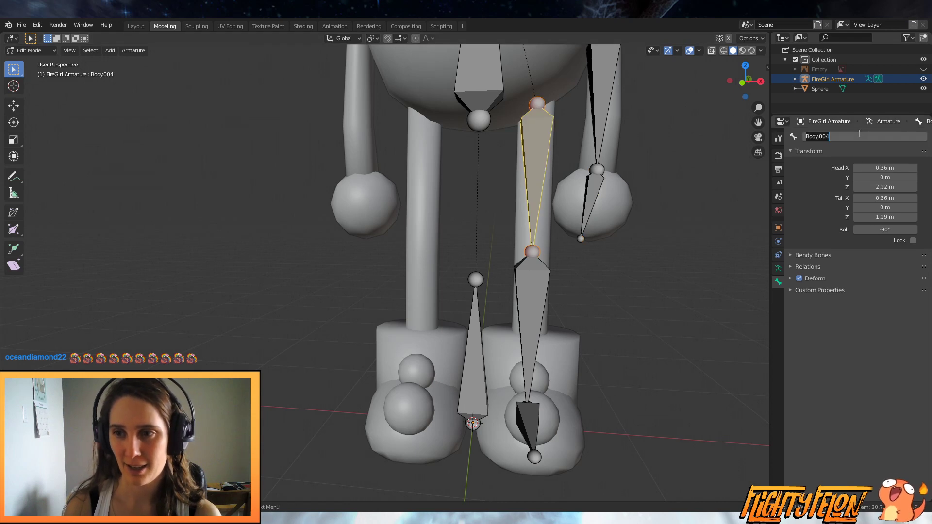
type("Thigh.L")
key("Return")
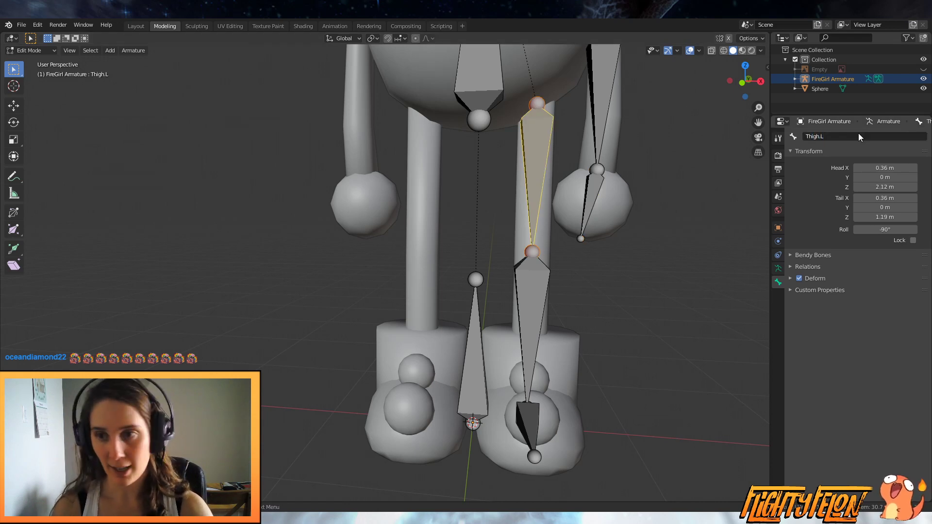
Step: Rename the lower leg bone as Shin.L
left_click(533, 315)
double_click(859, 135)
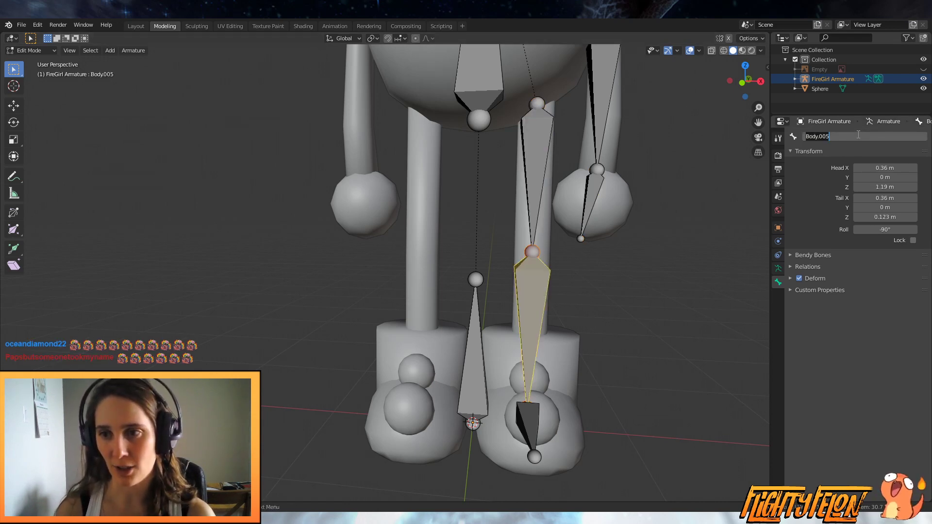
type("Shin")
key("Return")
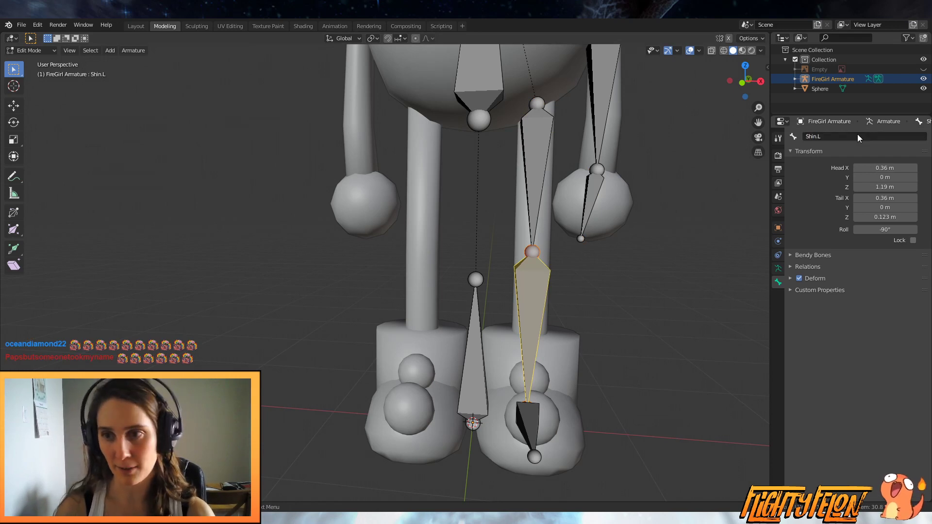
Step: Rename the foot bone as Foot.L
left_click(525, 421)
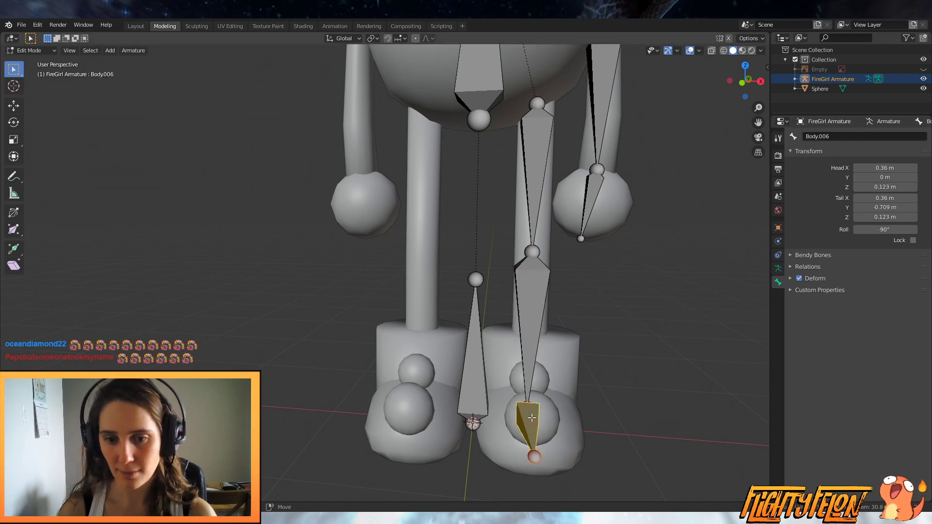
double_click(858, 137)
type("Fo")
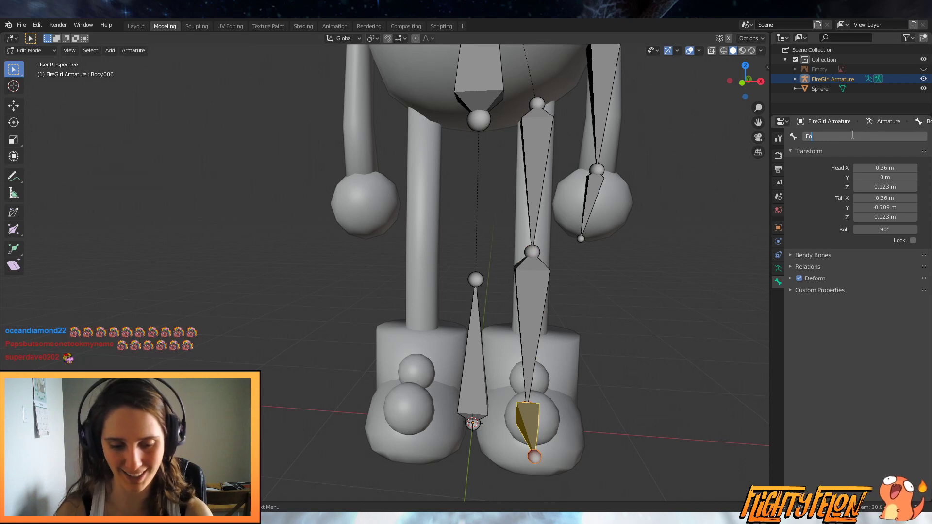
type("ot.L")
key("Return")
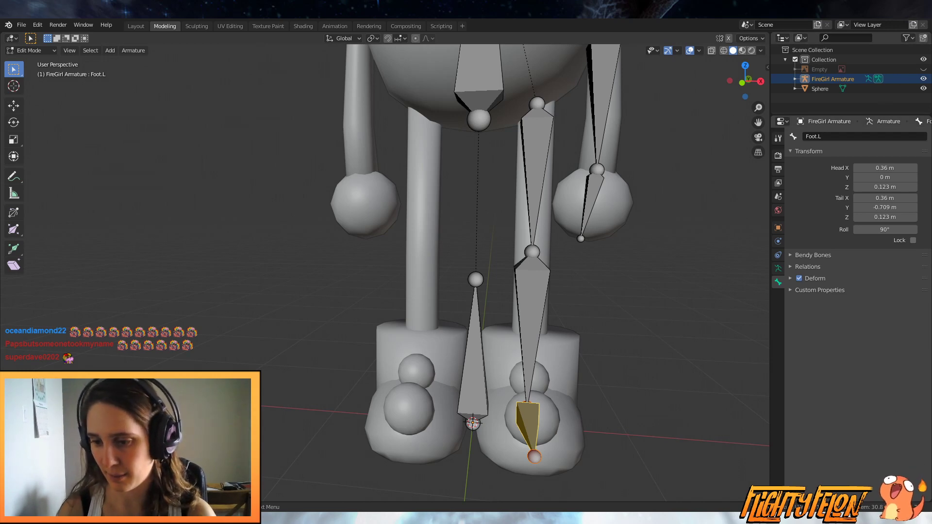
Step: Move the knee joint between Thigh.L and Shin.L slightly forward along Y, by about 0.05 m
scroll(634, 206, "down", 3)
middle_click_drag(651, 254, 556, 261)
scroll(475, 283, "up", 4)
middle_click_drag(490, 286, 599, 304)
scroll(490, 280, "down", 2)
scroll(509, 313, "up", 1)
scroll(516, 309, "up", 2)
left_click(541, 299)
key("g")
key("y")
left_click(589, 307)
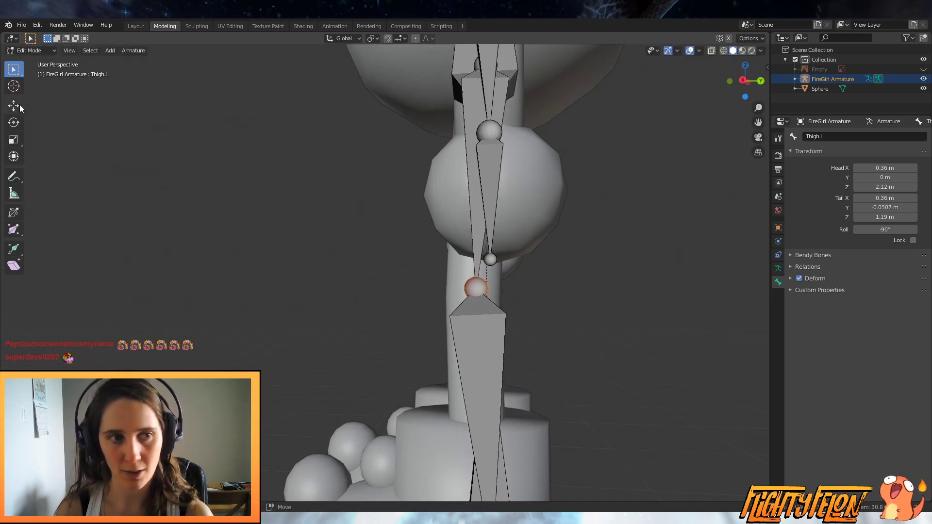
left_click(13, 105)
left_click_drag(509, 289, 506, 289)
Step: Move the elbow joint between UpArm.L and LowArm.L slightly backward along Y, to about 0.03 m
middle_click_drag(506, 289, 383, 260)
left_click(384, 261)
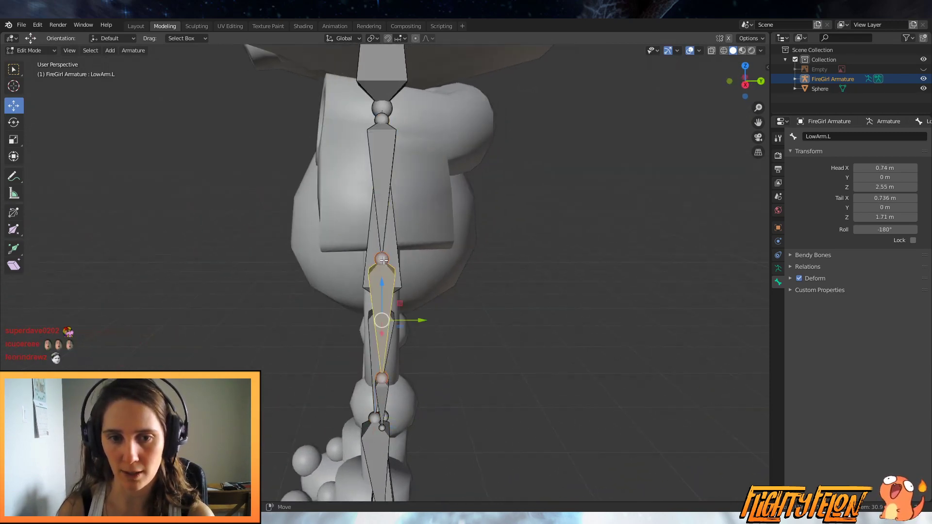
scroll(395, 260, "up", 2)
left_click(402, 253)
scroll(402, 253, "up", 3)
middle_click_drag(402, 253, 439, 249)
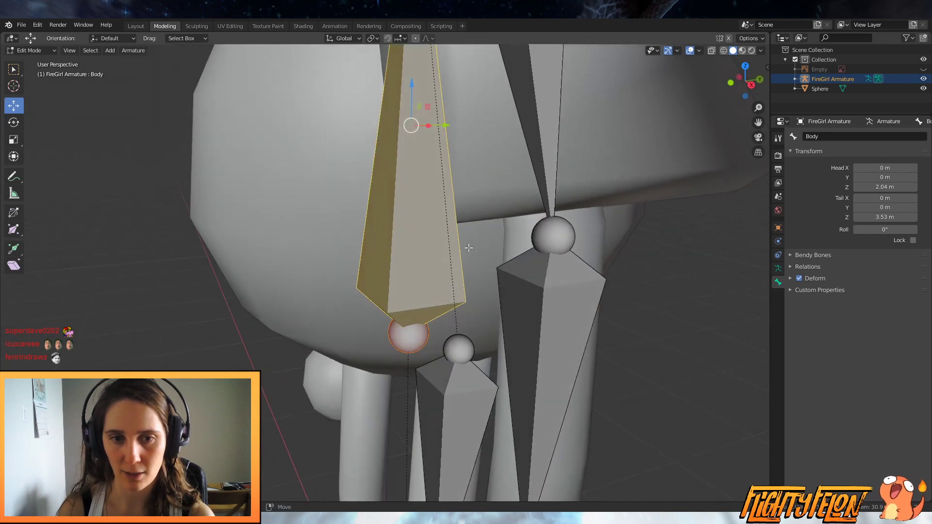
left_click(539, 236)
middle_click_drag(616, 244, 463, 266)
left_click_drag(452, 286, 463, 287)
scroll(470, 329, "down", 6)
mouse_move(470, 329)
middle_mouse_down()
mouse_move(620, 301)
mouse_move(485, 306)
mouse_move(462, 316)
middle_mouse_up()
scroll(462, 317, "up", 3)
left_click_drag(416, 233, 416, 234)
middle_click_drag(369, 243, 461, 244)
scroll(462, 244, "down", 6)
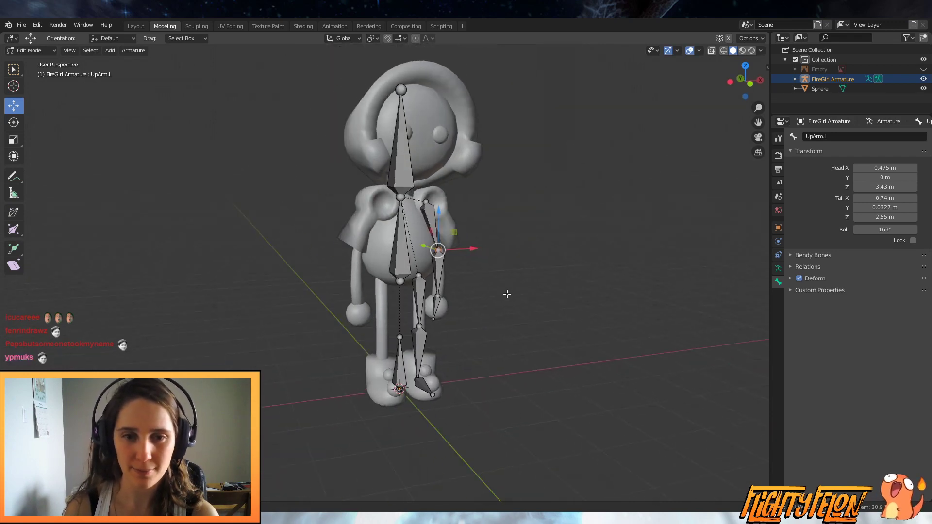
Step: Select the six left limb bones, UpArm.L, LowArm.L, Hand.L, Thigh.L, Shin.L and Foot.L, and switch to front view
scroll(516, 282, "up", 3)
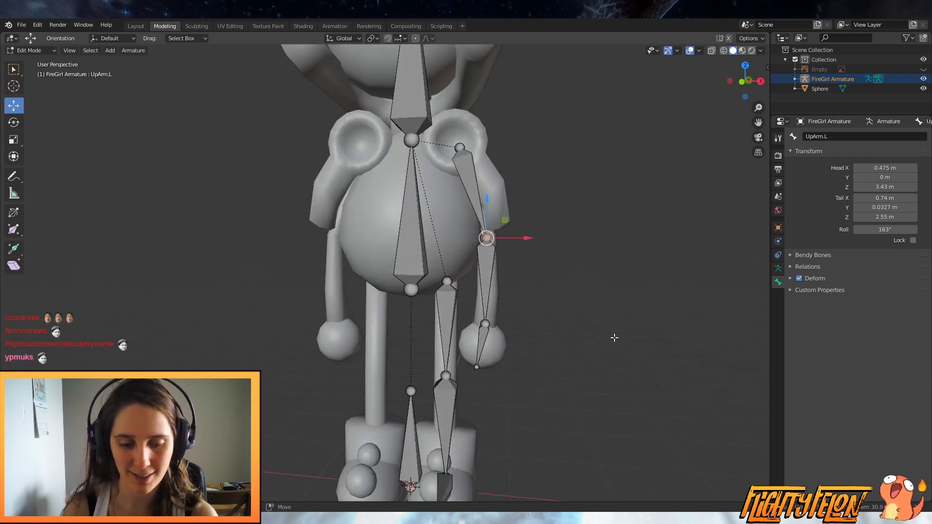
middle_click_drag(614, 338, 605, 304)
scroll(549, 301, "up", 3)
scroll(604, 304, "down", 1)
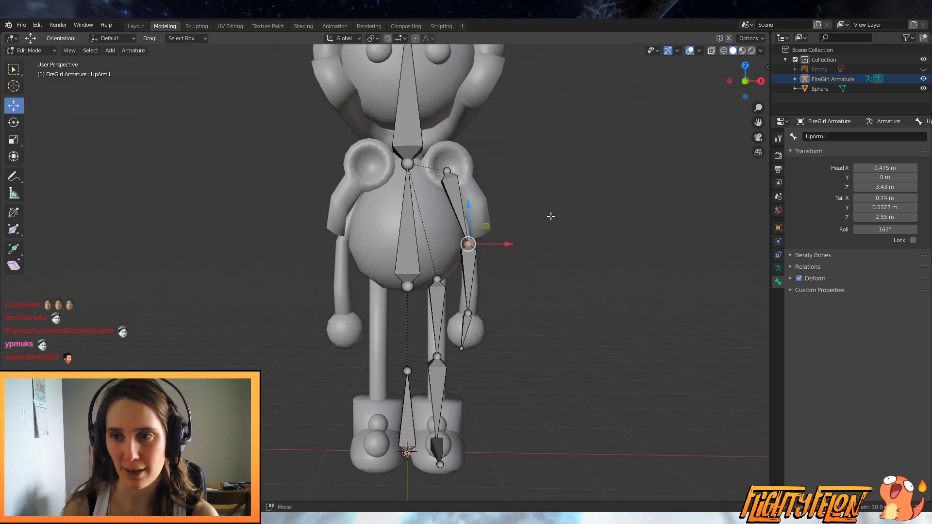
left_click(452, 184)
left_click(469, 279, "shift")
left_click(465, 332, "shift")
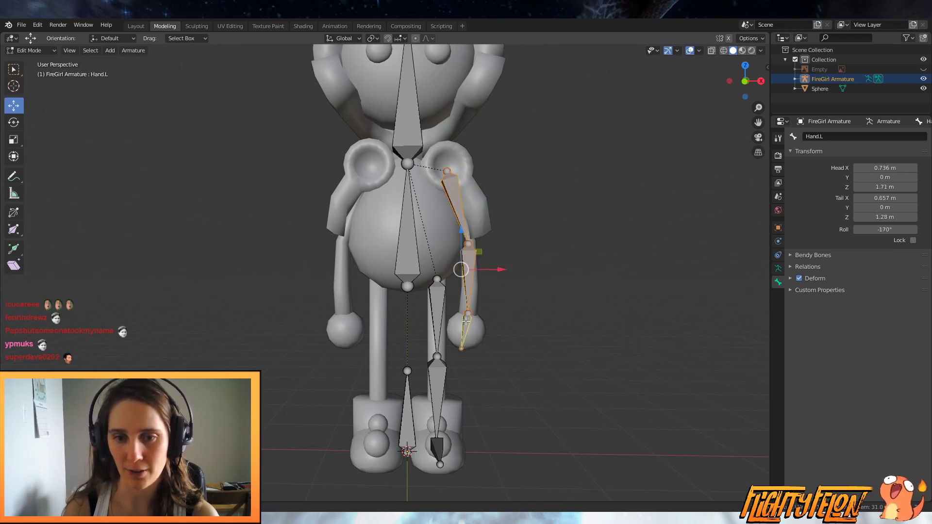
left_click(448, 307, "shift")
left_click(436, 405, "shift")
middle_click_drag(436, 405, 454, 432)
left_click(442, 422, "shift")
scroll(558, 391, "down", 1)
key("KP_1")
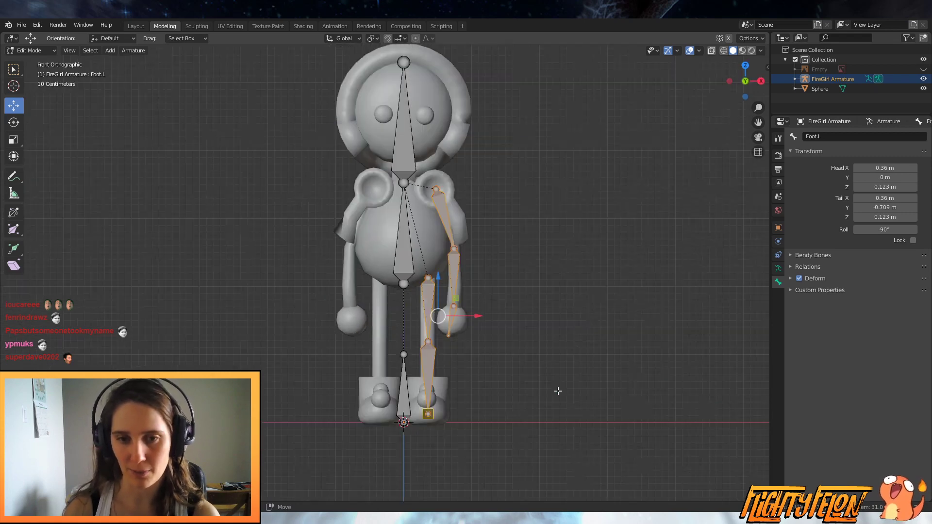
Step: Set the transform pivot point to the 3D Cursor
left_click(377, 38)
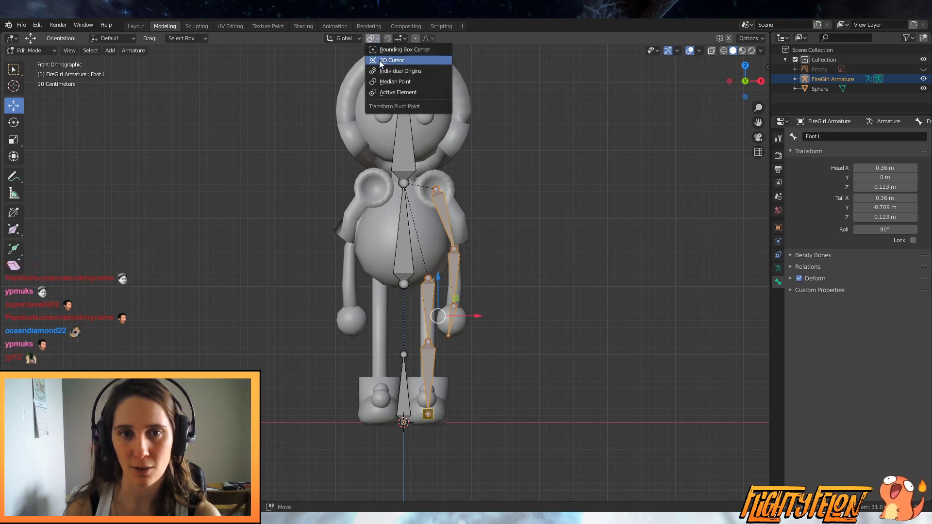
left_click(380, 60)
scroll(554, 238, "up", 2)
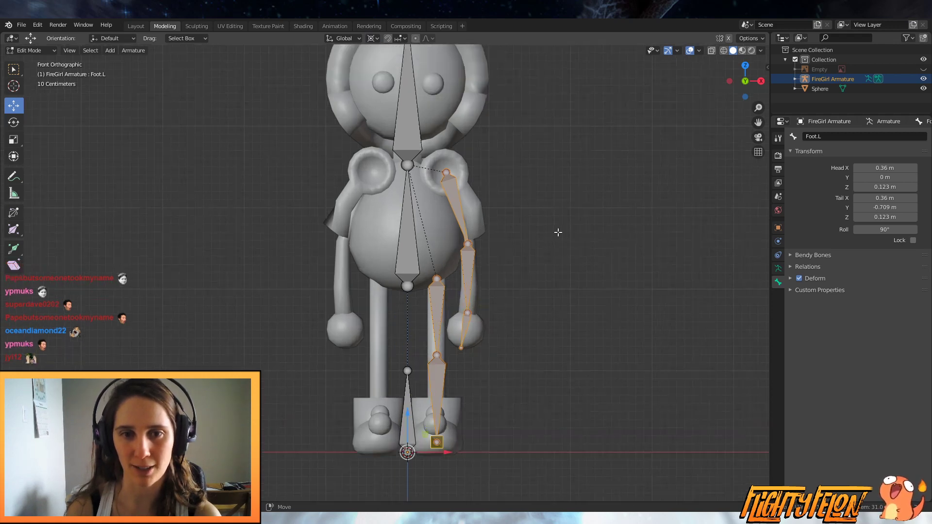
middle_click_drag(506, 260, 500, 262, "shift")
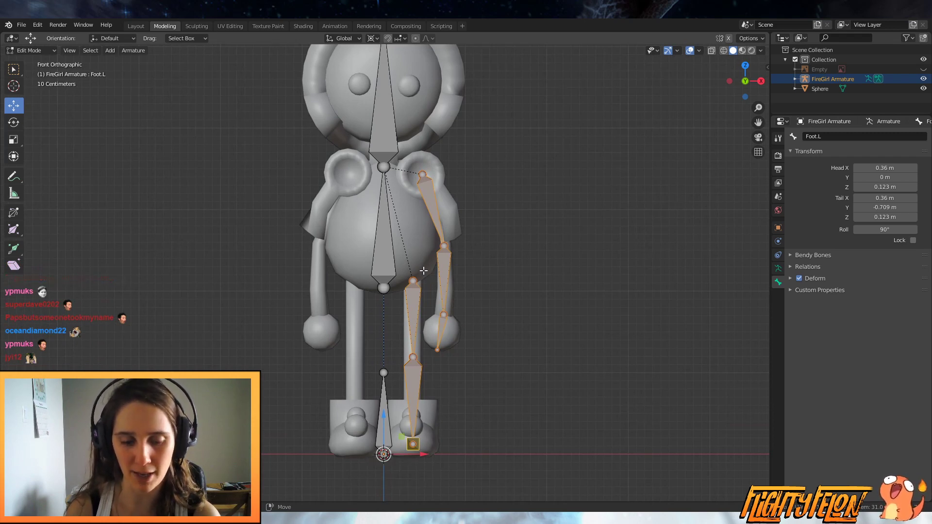
Step: Duplicate the selected left arm and leg bones in place, without moving the copies
key("shift+d")
right_click(536, 266)
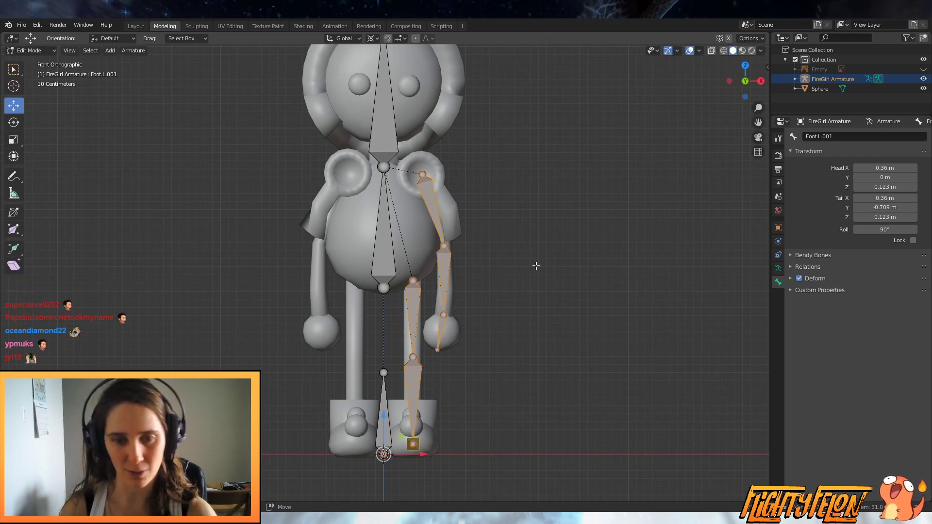
key("g")
right_click(612, 199)
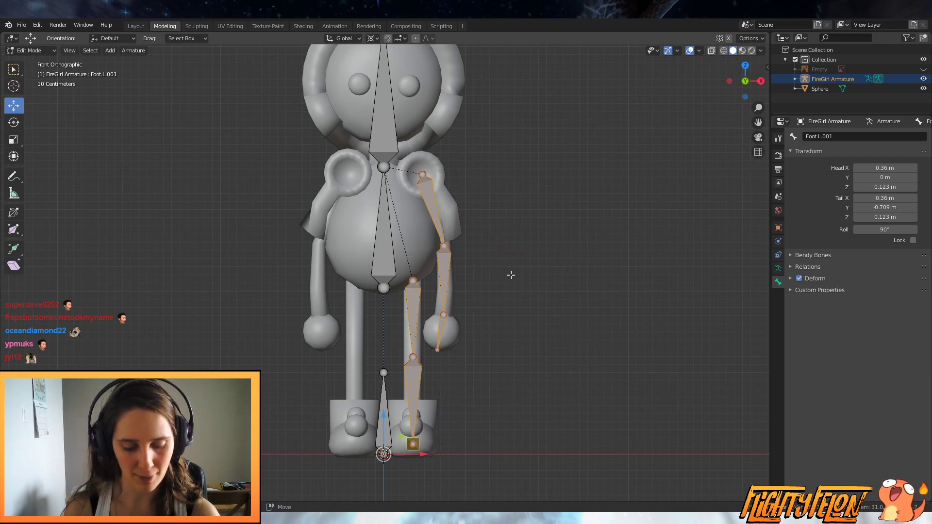
Step: Mirror the duplicated arm and leg bones along global X onto the character's right side
key("alt+m")
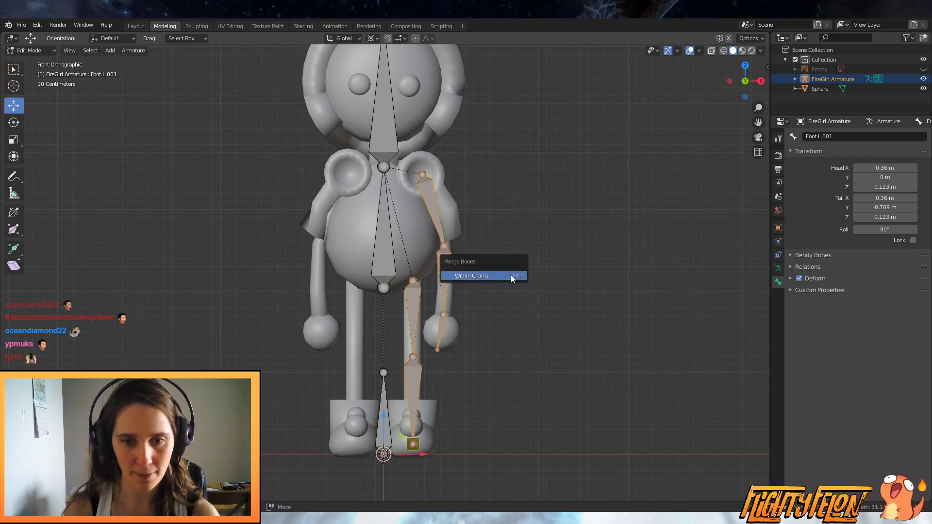
key("ctrl+m")
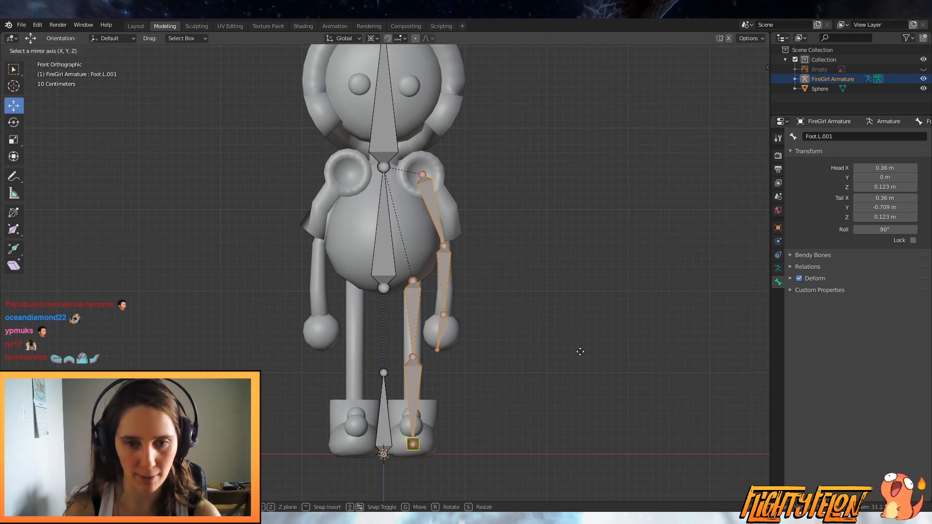
key("x")
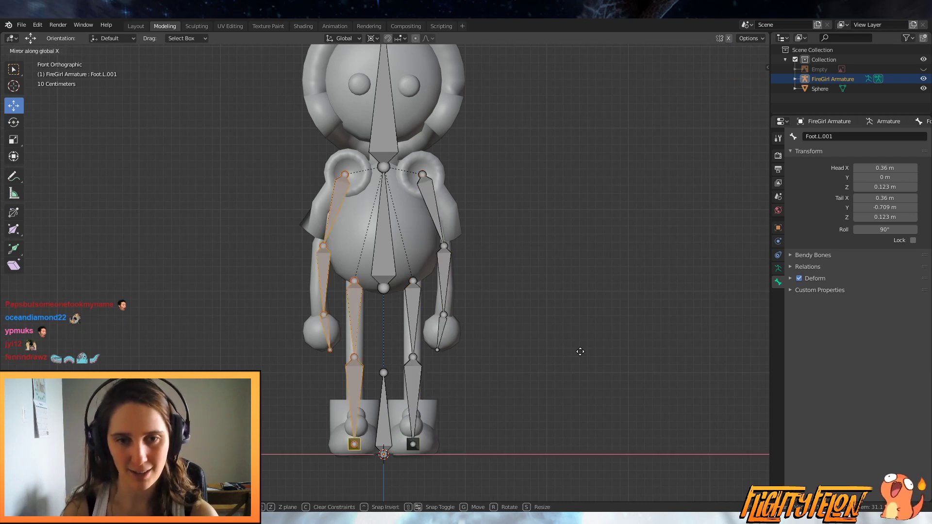
left_click(580, 351)
middle_click_drag(538, 356, 498, 375)
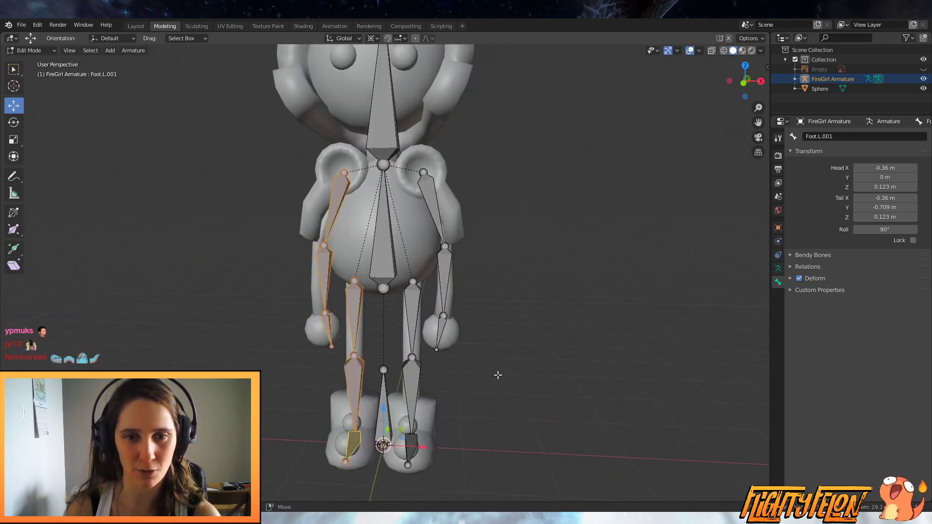
Step: Flip the names of the mirrored limb bones to the right-side suffix and select the right upper arm bone
middle_click_drag(516, 339, 502, 346)
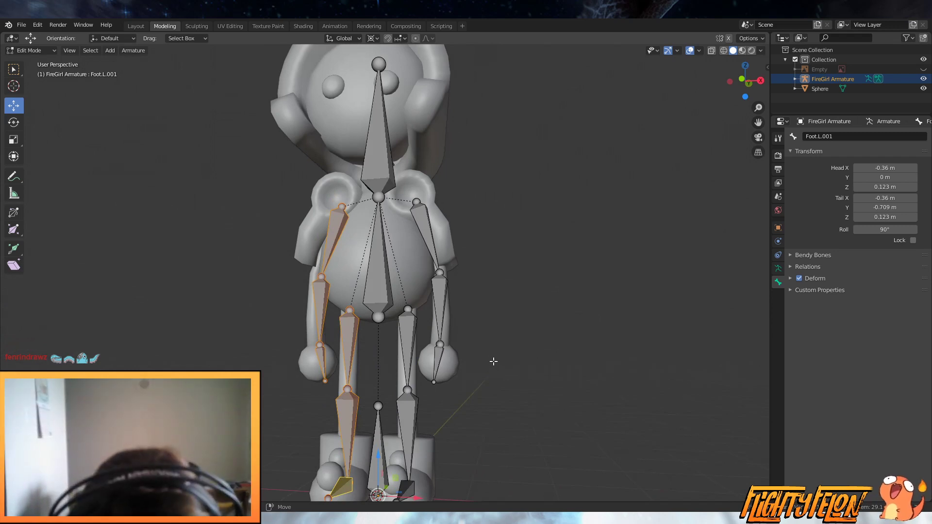
middle_click_drag(492, 356, 534, 353, "shift")
right_click(534, 354)
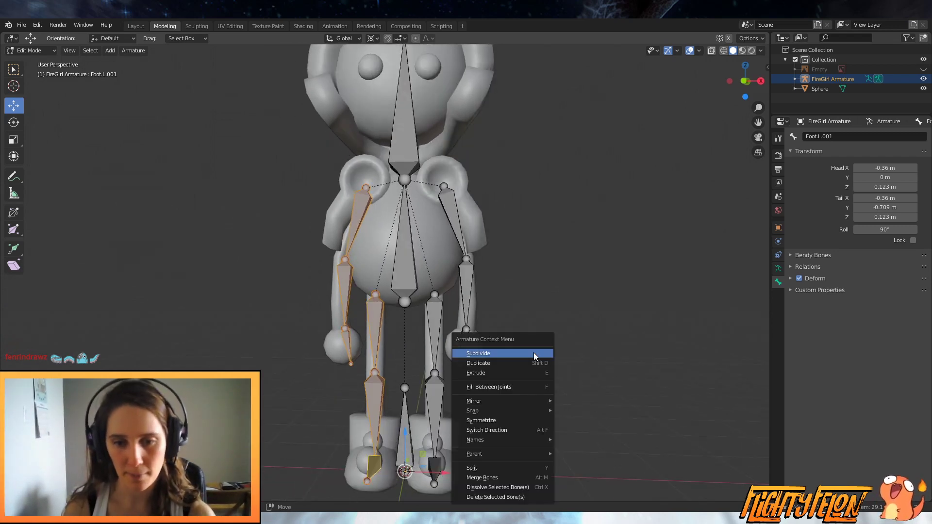
mouse_move(503, 439)
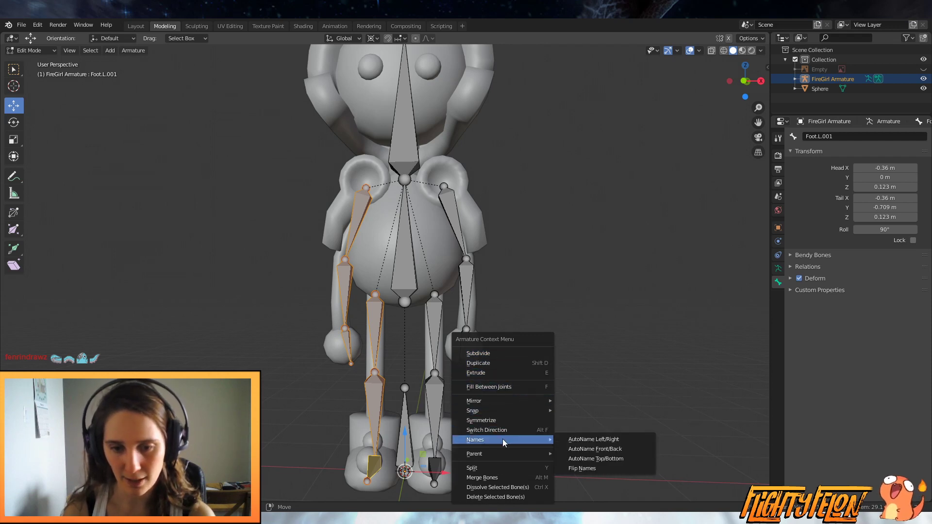
left_click(580, 467)
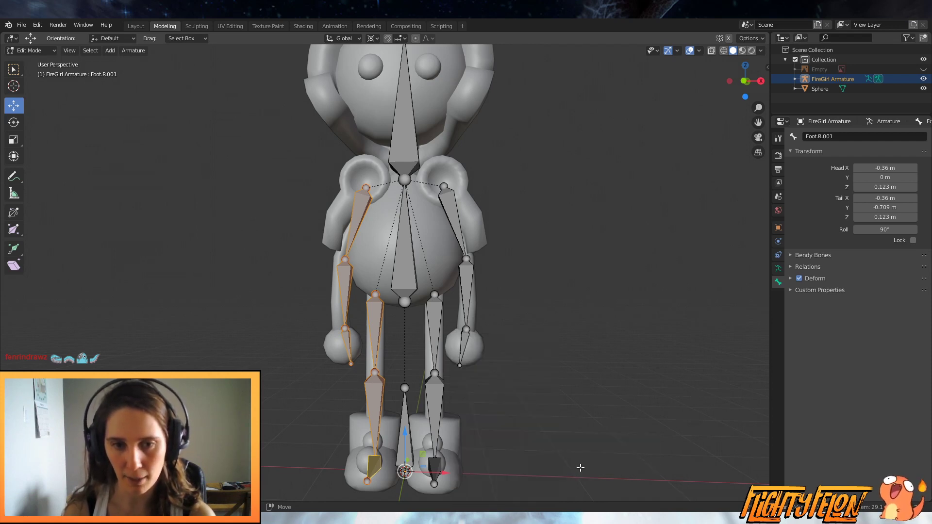
left_click(364, 205)
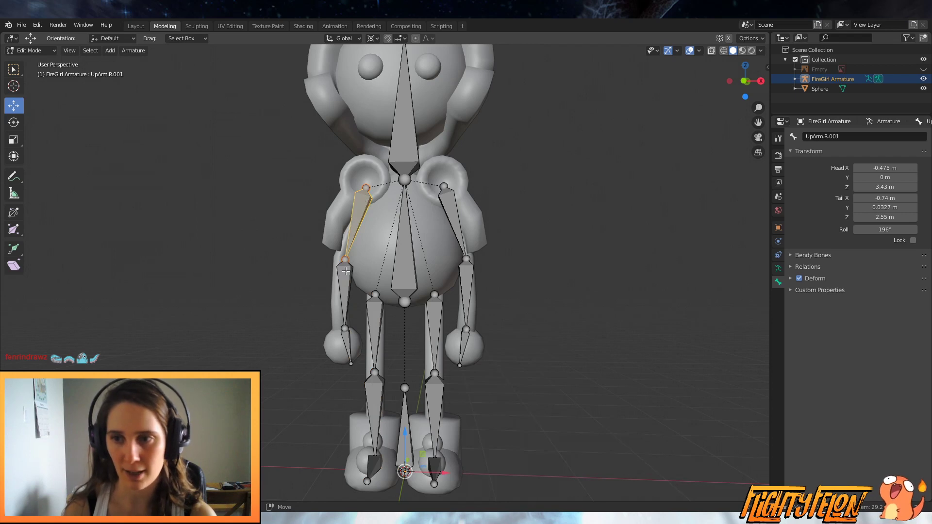
Step: Check the names of the mirrored right arm and leg bones against the left-side bones
left_click(338, 280)
left_click(379, 356)
left_click(379, 404)
left_click(378, 467)
left_click(434, 413)
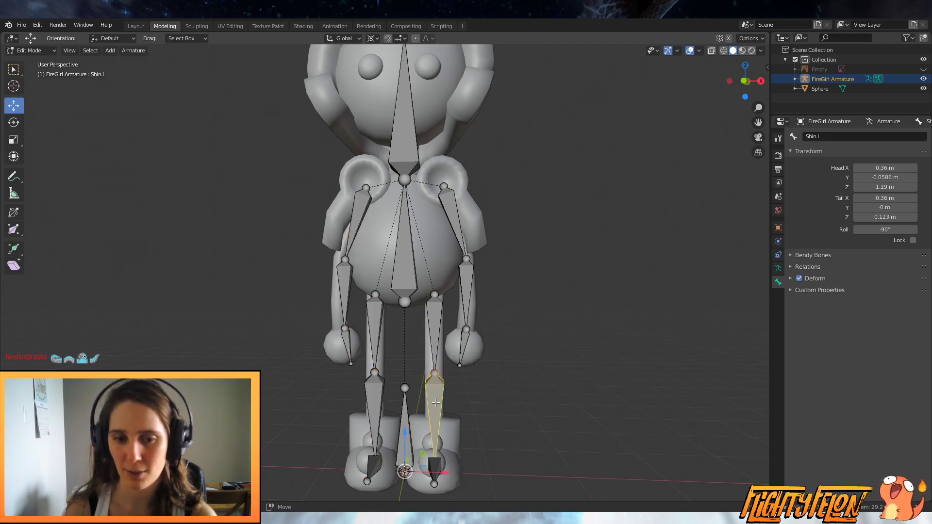
left_click(379, 319)
Step: Rename the mirrored arm bones UpArm.R, LowArm.R and Hand.R, removing the .001 suffix from each
left_click(359, 213)
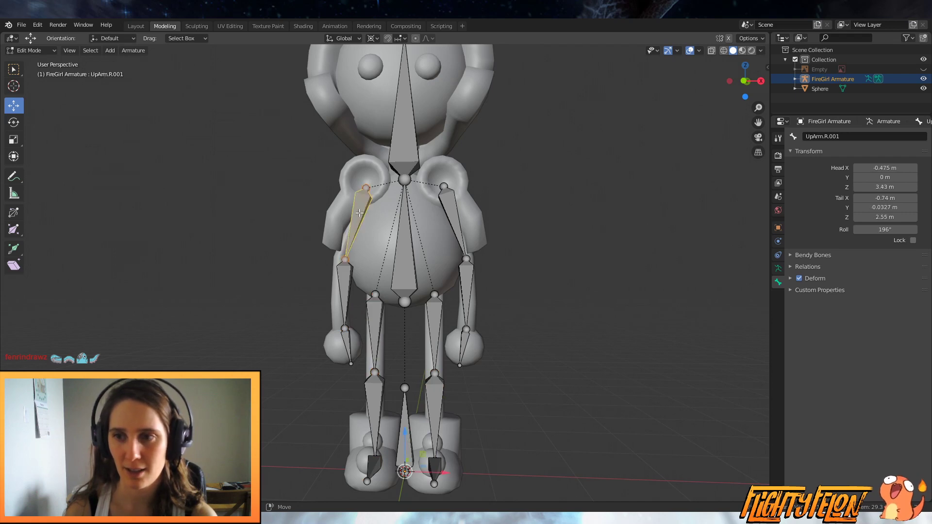
left_click(851, 136)
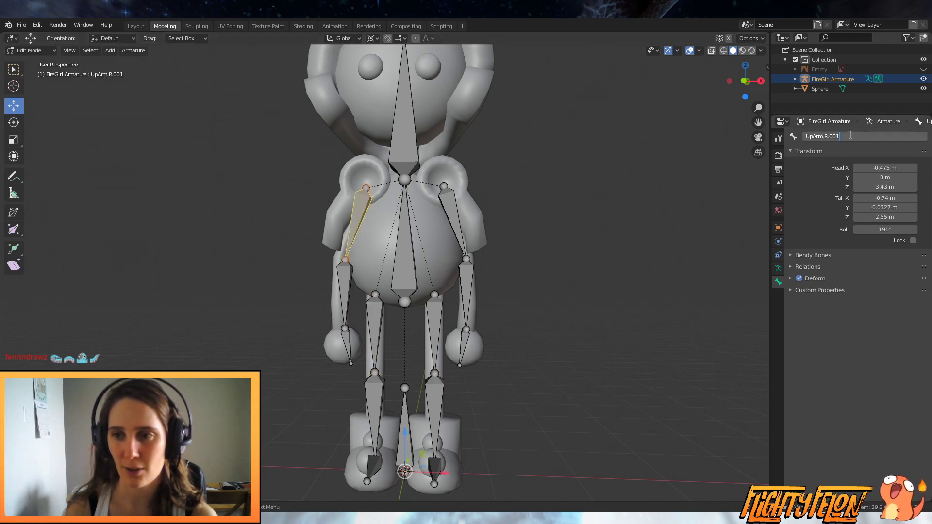
key("Return")
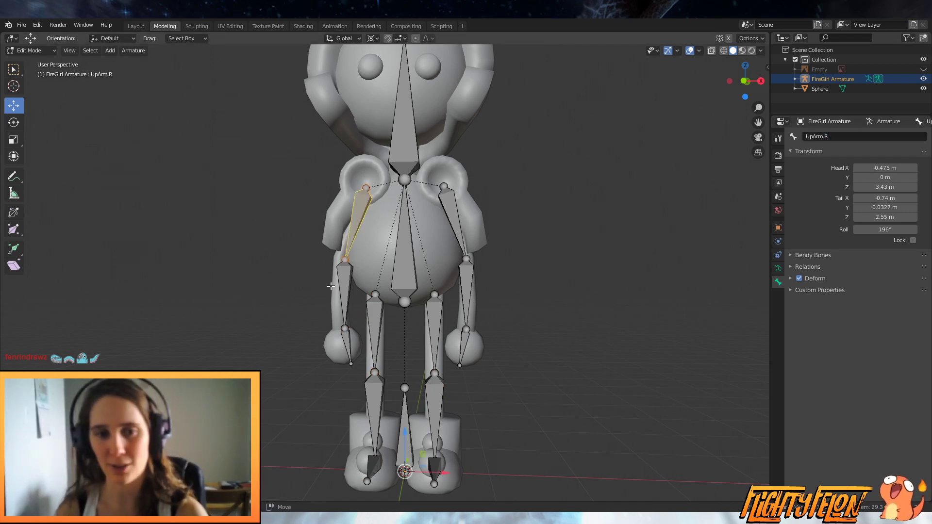
left_click(345, 291)
left_click(880, 135)
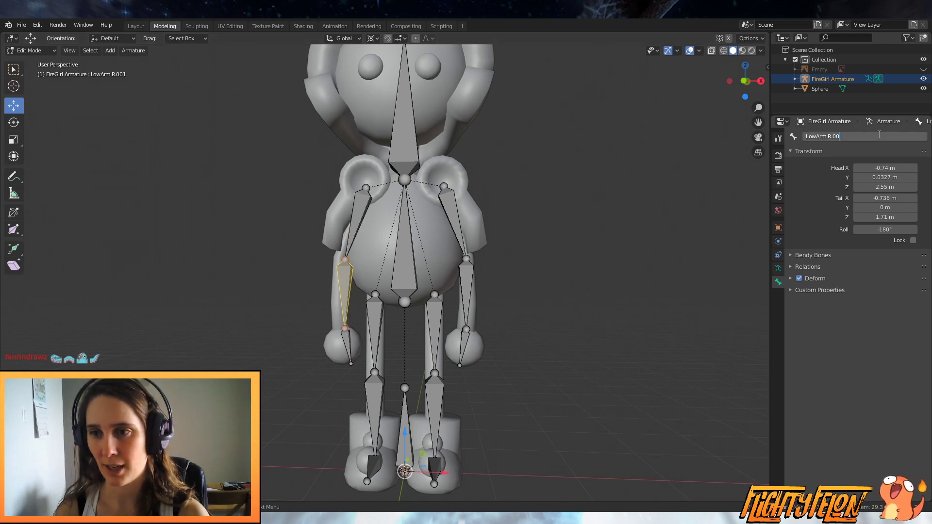
key("Return")
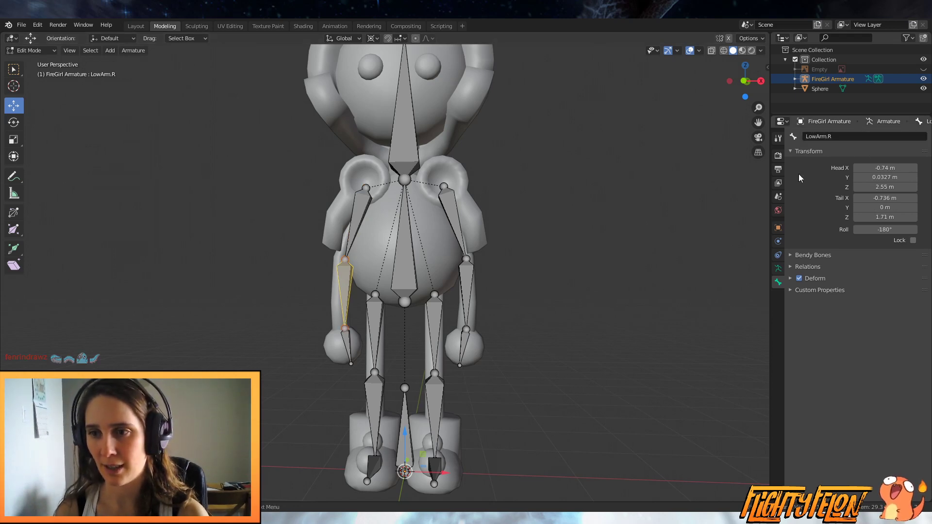
left_click(345, 346)
double_click(864, 136)
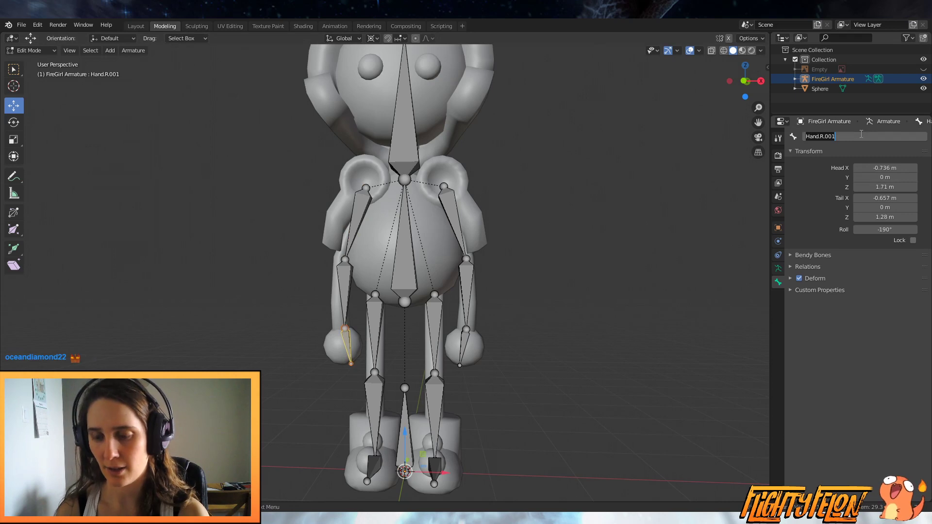
key("Return")
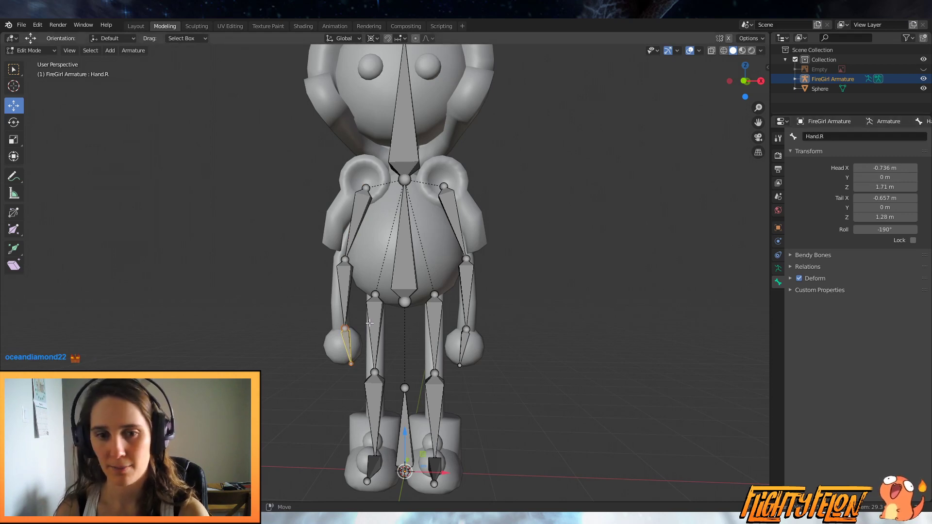
Step: Rename the mirrored leg bones Thigh.R, Shin.R and Foot.R, removing the .001 suffix from each
left_click(372, 328)
double_click(860, 137)
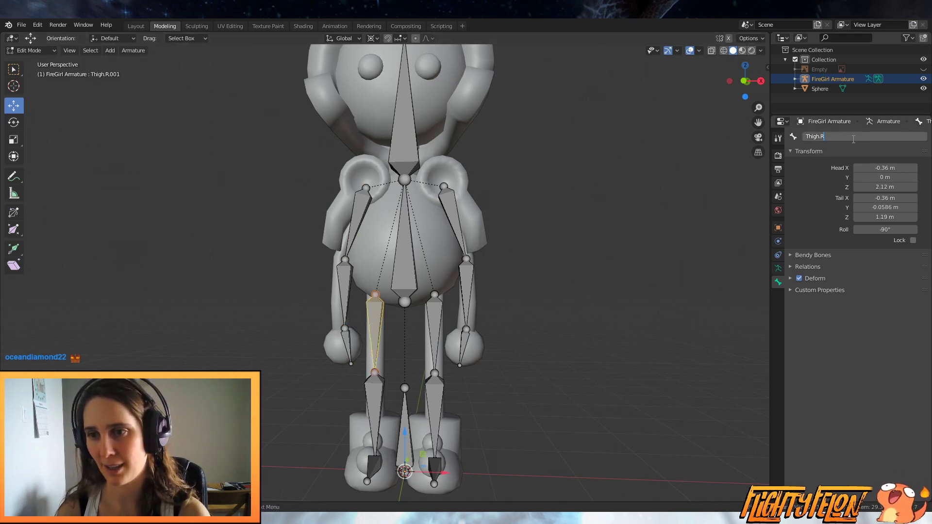
key("Return")
left_click(375, 413)
double_click(845, 137)
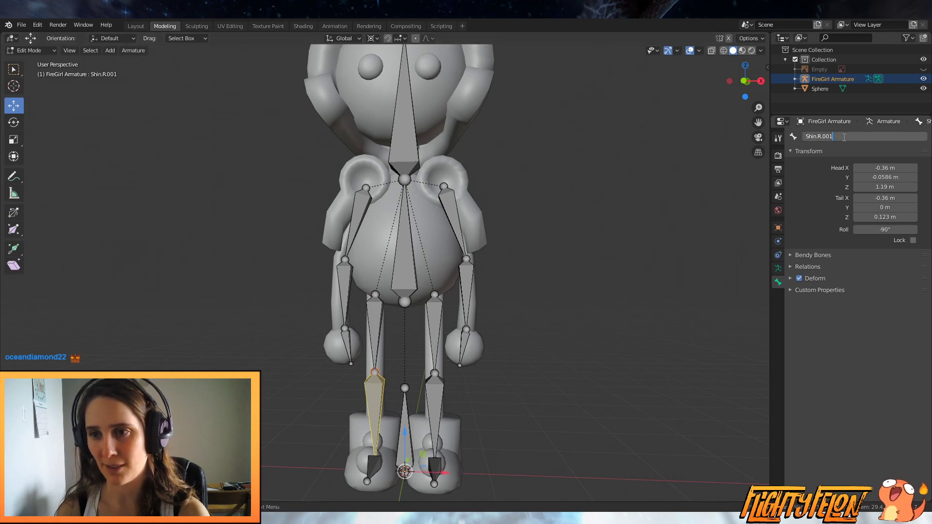
key("Return")
left_click(374, 467)
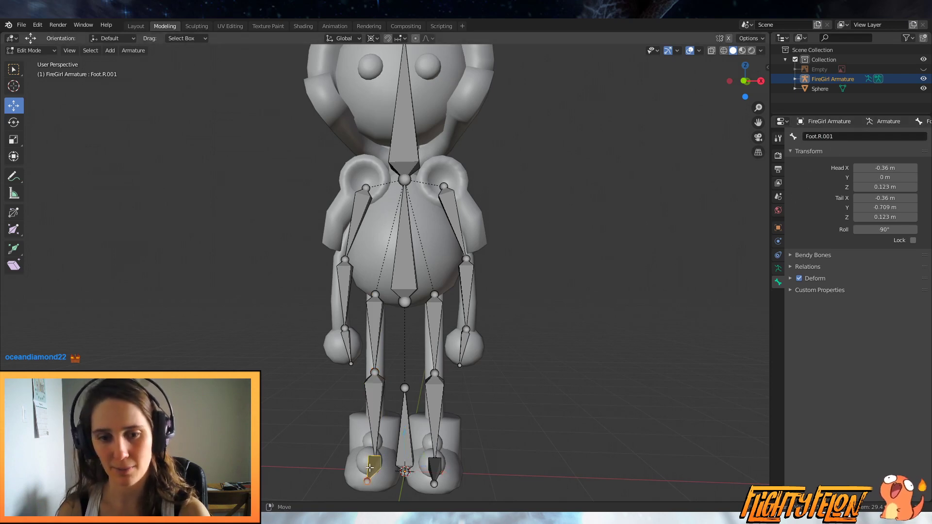
double_click(860, 136)
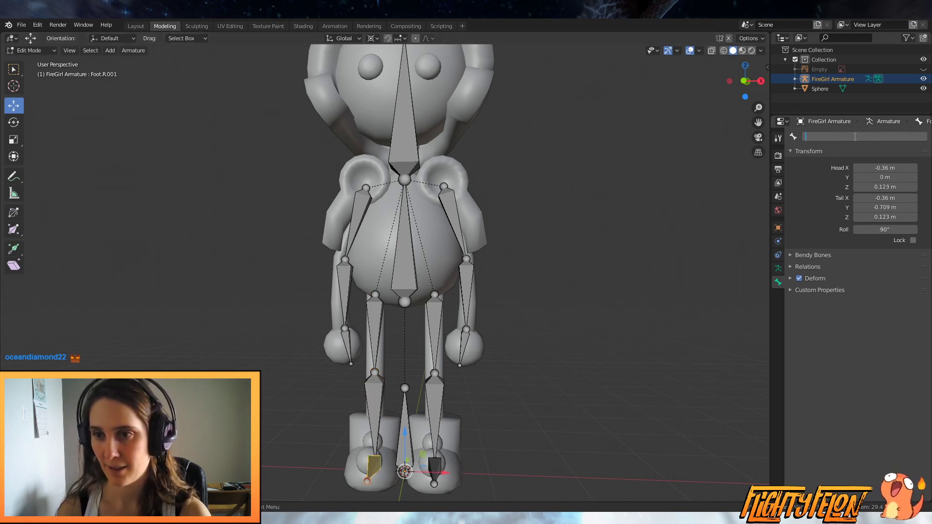
type("Foot.R")
key("Return")
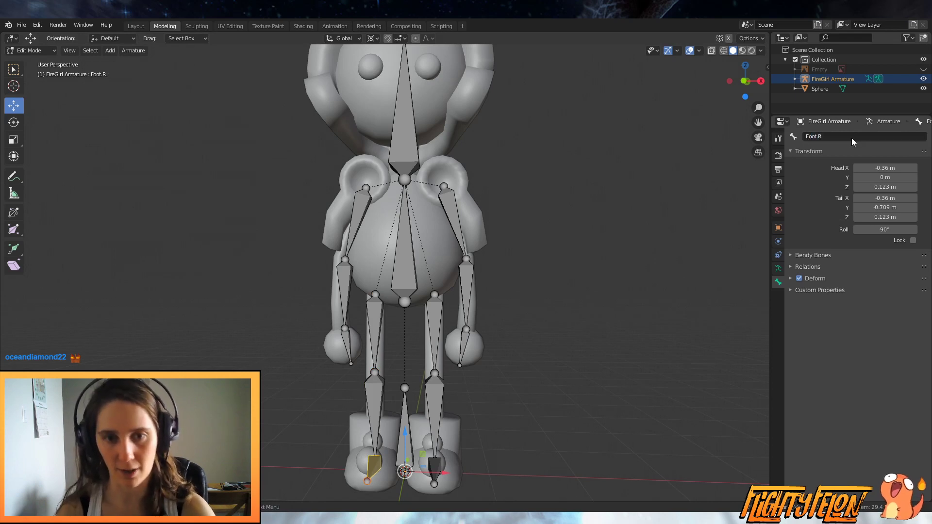
Step: Save the Blender file and switch the armature from Edit Mode to Object Mode
key("ctrl+s")
scroll(528, 294, "down", 4)
middle_click_drag(528, 293, 509, 313)
middle_click_drag(498, 294, 458, 246)
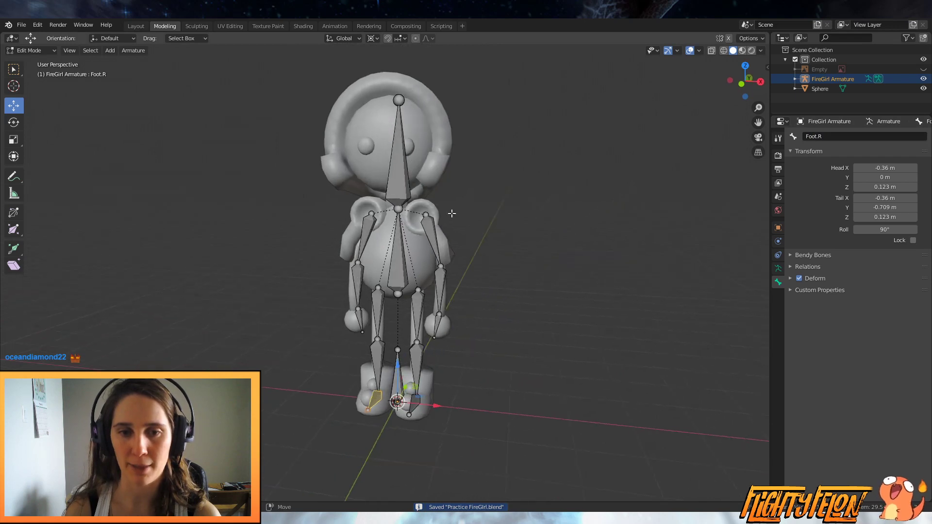
left_click(44, 50)
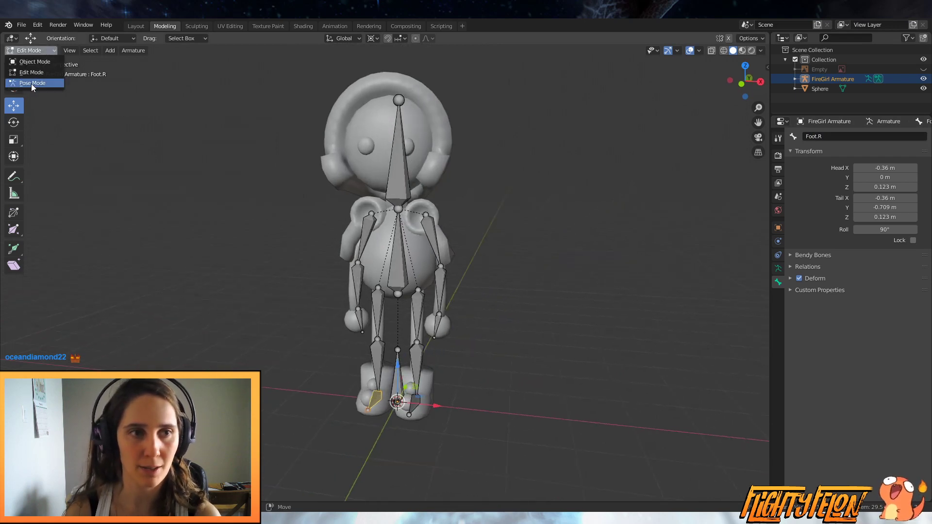
left_click(39, 60)
scroll(524, 131, "up", 2)
scroll(510, 170, "down", 5)
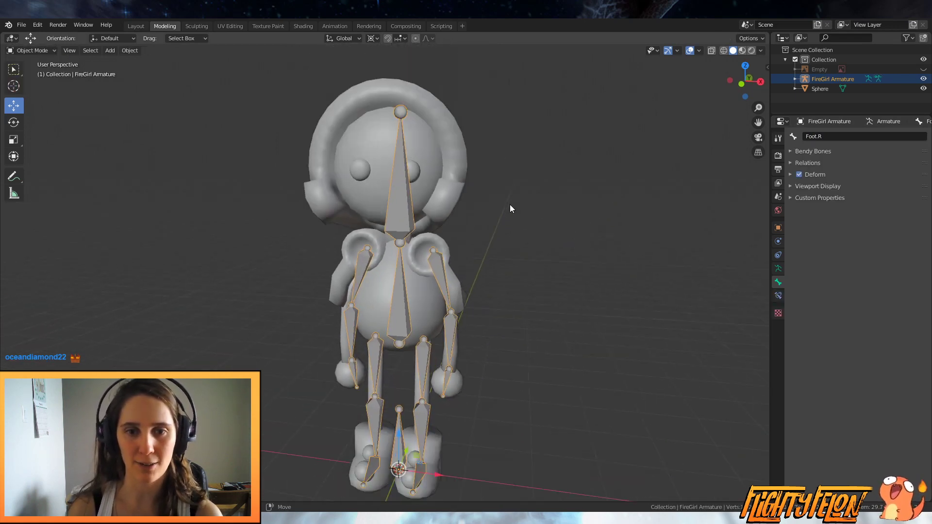
middle_click_drag(499, 205, 520, 202)
scroll(503, 222, "up", 3)
scroll(503, 222, "down", 2)
middle_click_drag(494, 233, 501, 211)
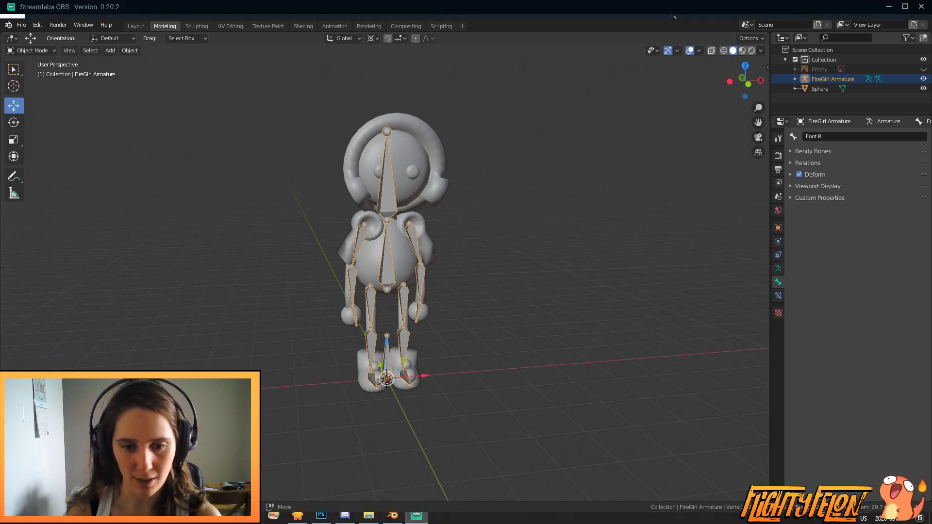
Step: Review the "Attach the Mesh to the Skeleton" slide in the browser, toggling the Blender source in Streamlabs OBS, and return to Blender
left_click(436, 417)
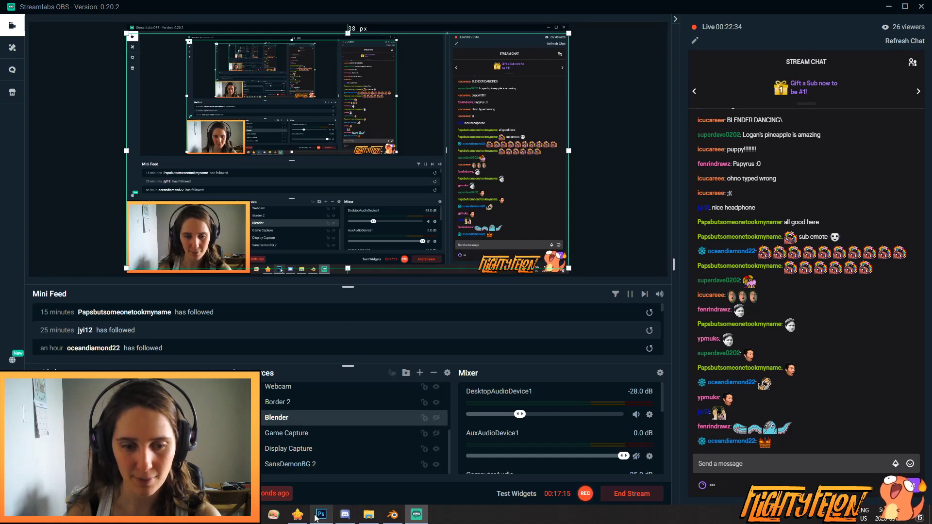
left_click(297, 515)
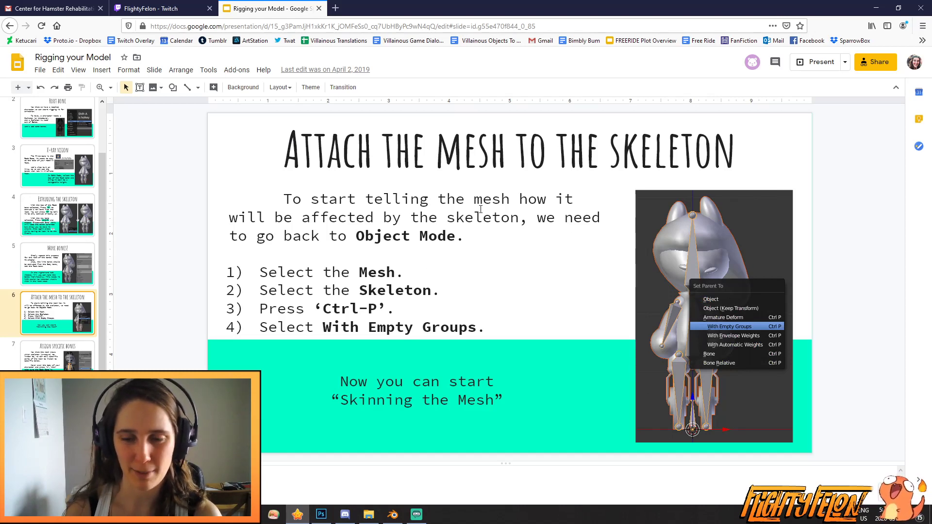
left_click(417, 515)
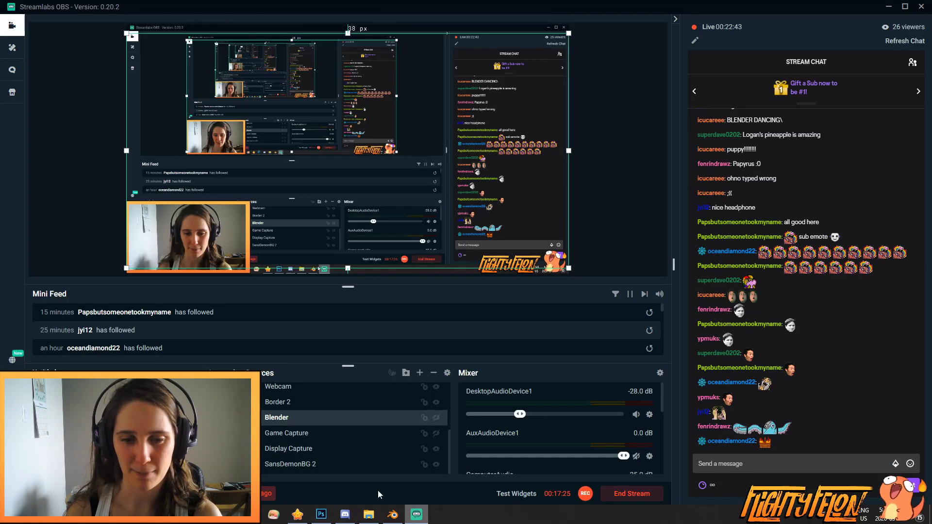
left_click(437, 420)
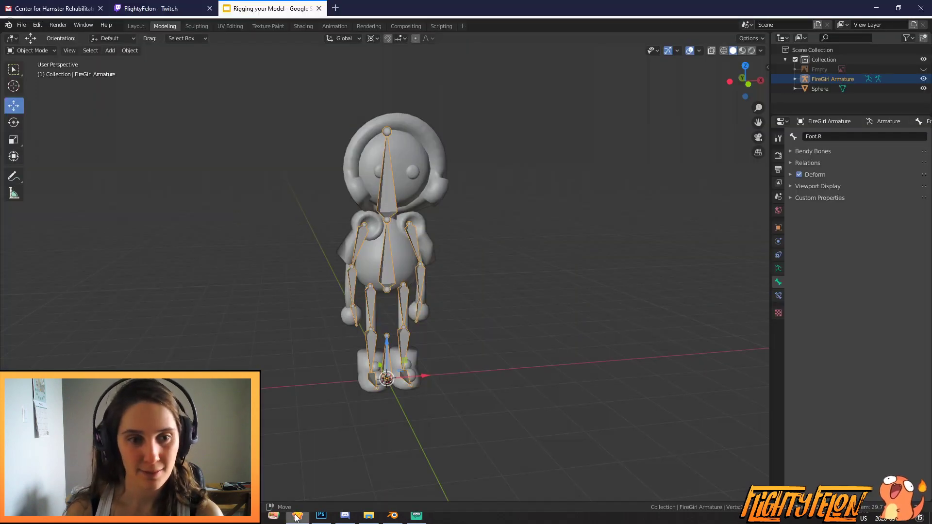
left_click(393, 516)
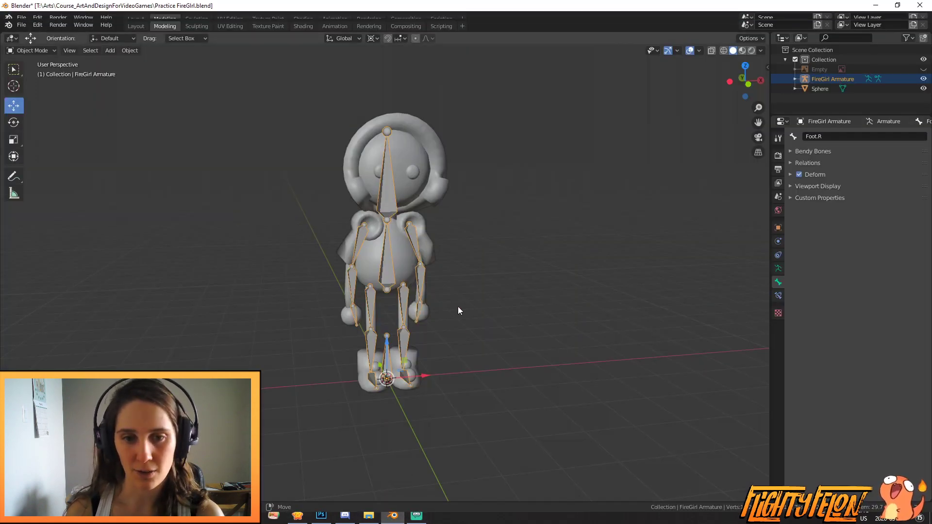
Step: Parent the Sphere mesh to the FireGirl Armature using Armature Deform With Empty Groups
left_click(435, 173)
scroll(454, 182, "up", 4)
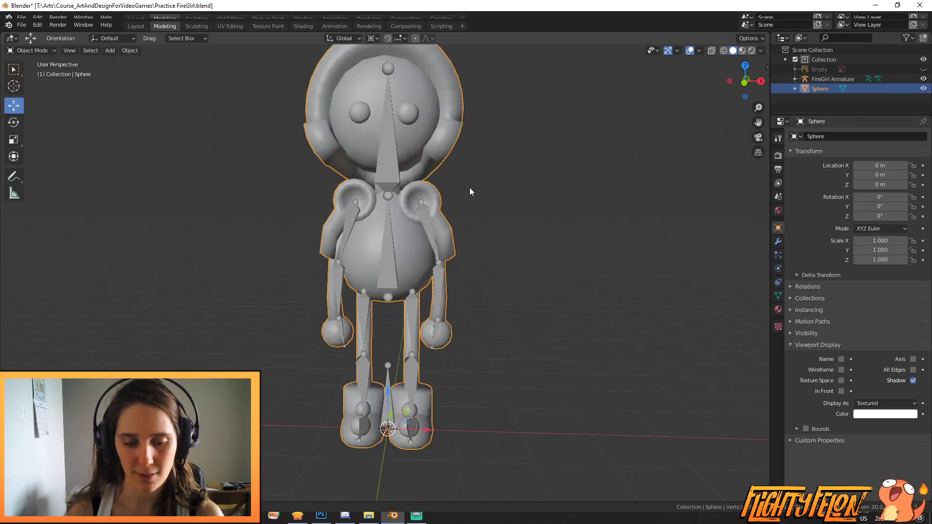
scroll(487, 254, "up", 2)
scroll(536, 286, "up", 2)
mouse_move(535, 287)
middle_mouse_down()
mouse_move(513, 270)
mouse_move(510, 280)
mouse_move(545, 269)
mouse_move(537, 285)
middle_mouse_up()
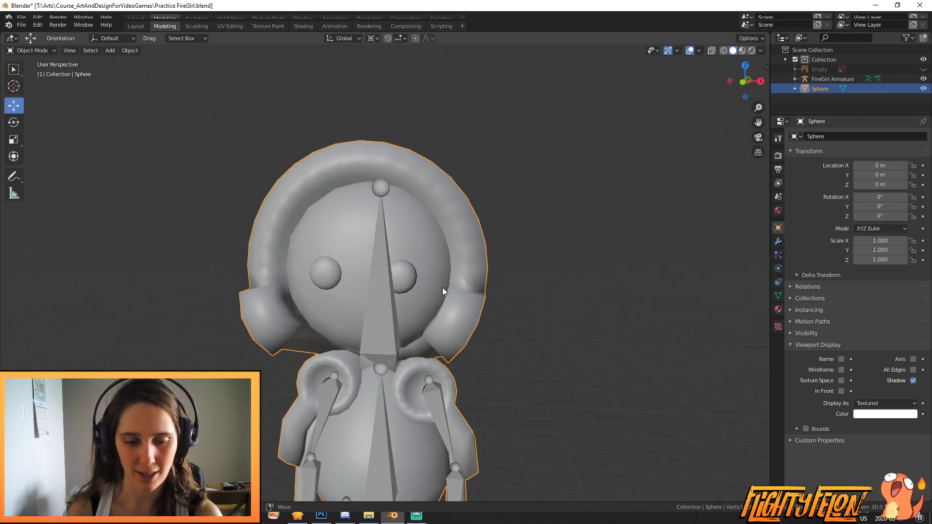
left_click(385, 297, "shift")
middle_click_drag(483, 308, 592, 313)
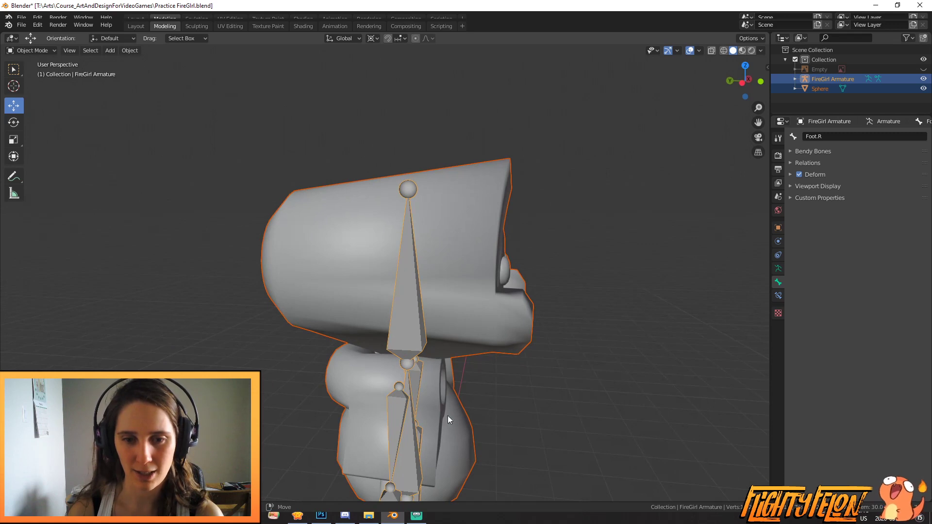
middle_click_drag(412, 203, 437, 340)
key("KP_1")
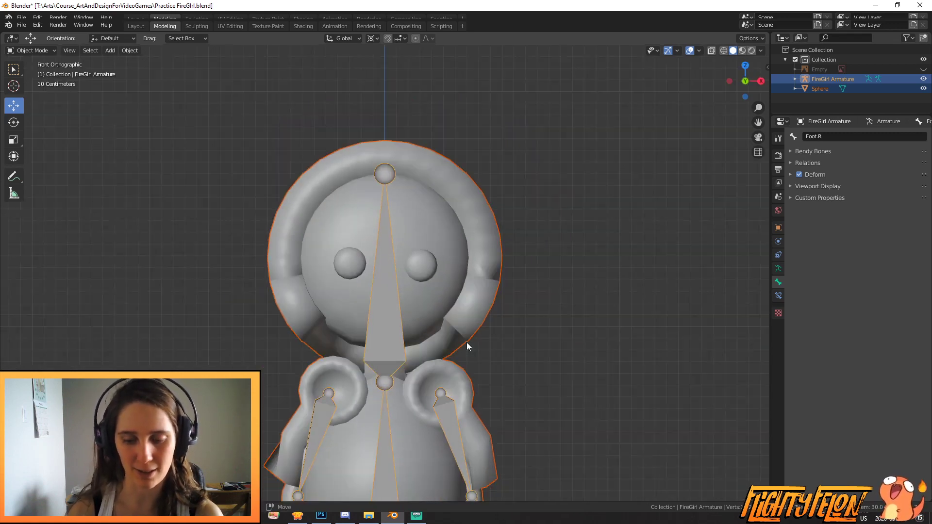
key("ctrl+p")
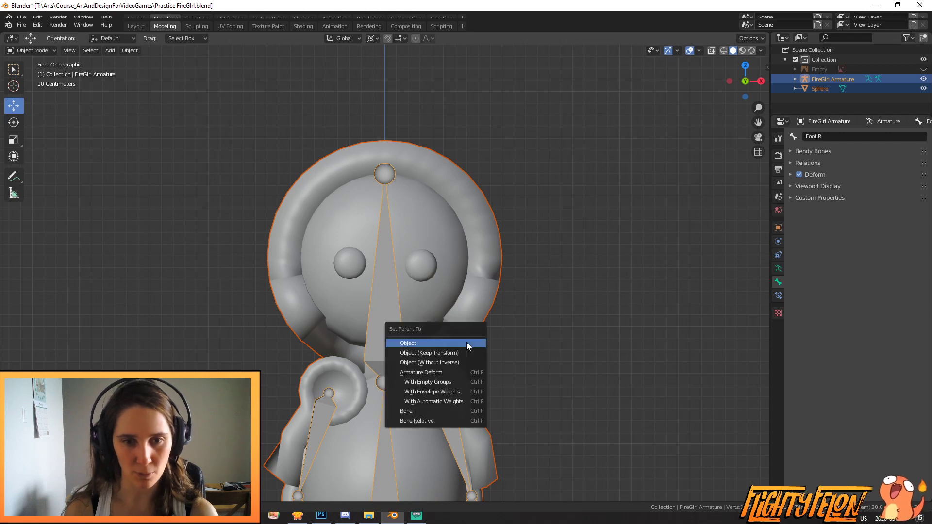
left_click(450, 383)
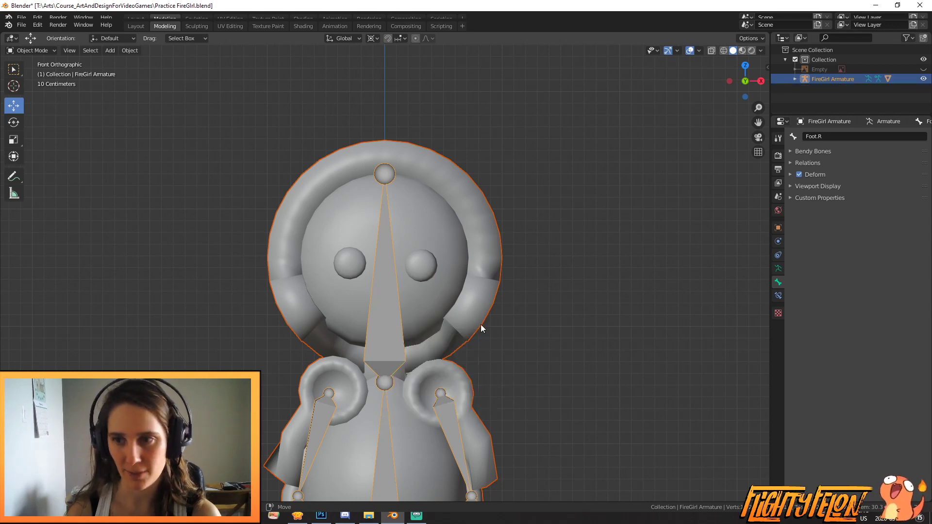
Step: Check the items nested under FireGirl Armature in the outliner and save the file
scroll(505, 301, "down", 2)
left_click(795, 79)
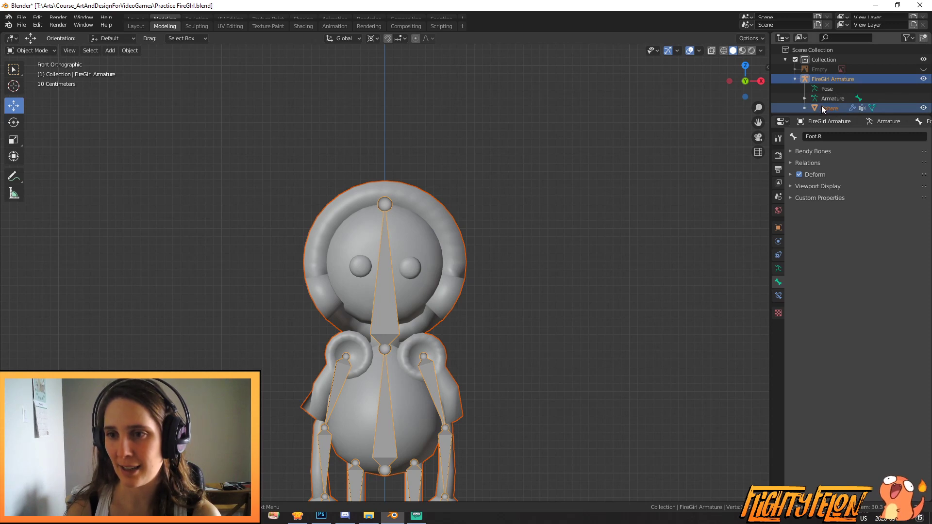
left_click(794, 79)
key("ctrl+s")
scroll(526, 311, "up", 3)
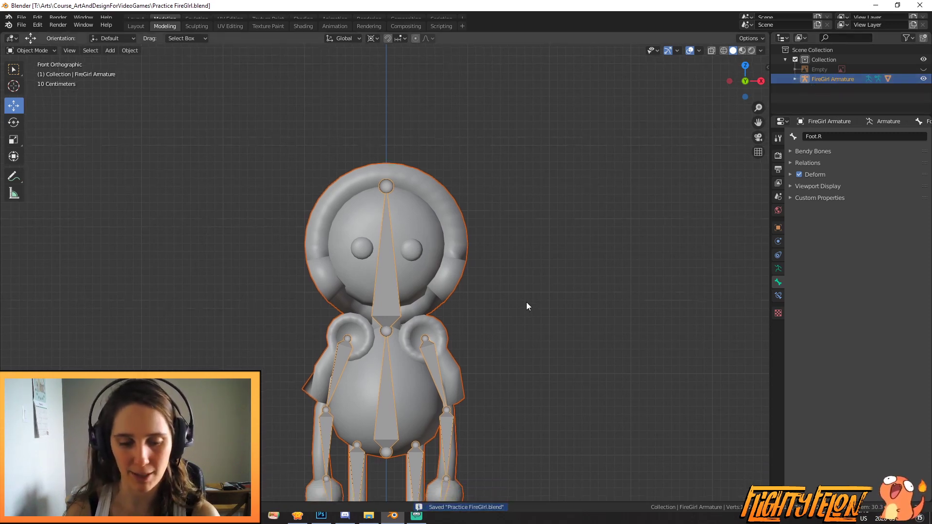
Step: Select the Sphere mesh and enlarge its vertex groups list to show every bone's group
middle_click_drag(567, 269, 534, 282)
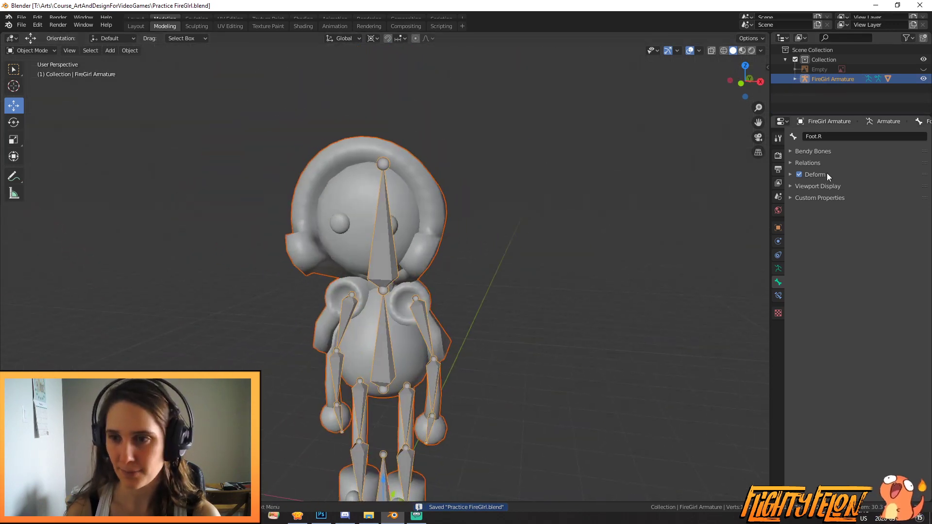
left_click(435, 203)
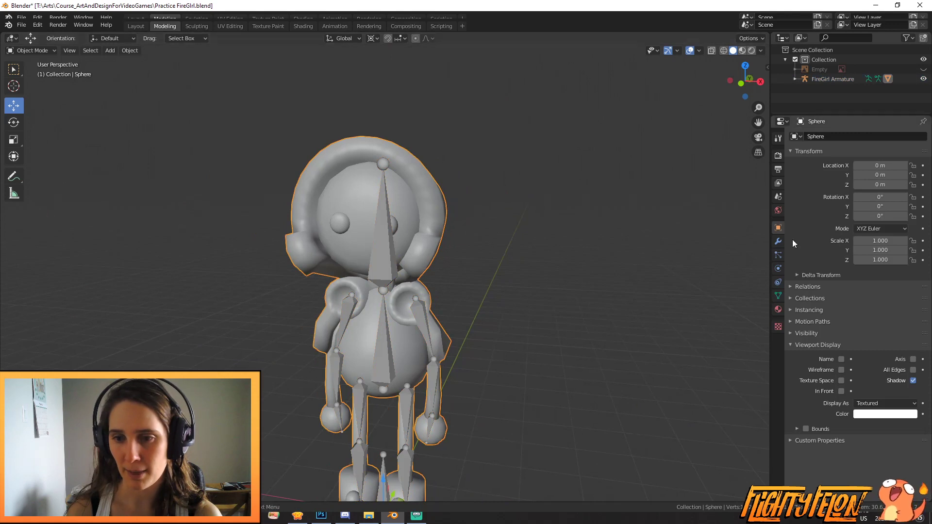
left_click(779, 297)
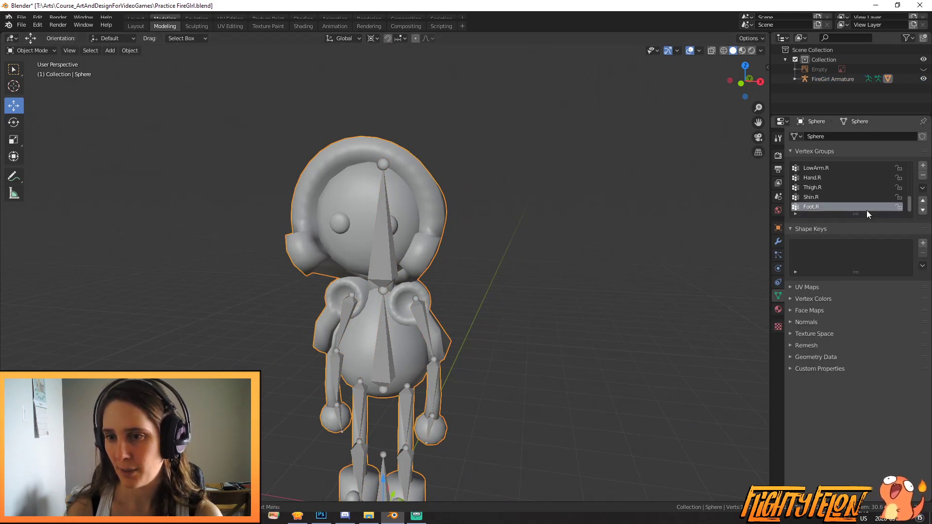
left_click_drag(858, 215, 847, 340)
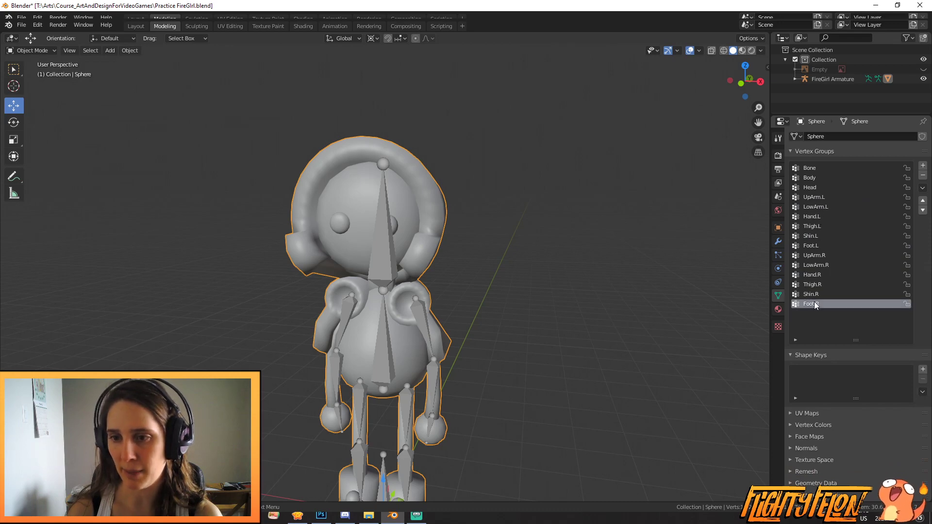
scroll(571, 350, "down", 2)
middle_click_drag(487, 324, 529, 259, "shift")
scroll(521, 252, "up", 1)
key("KP_1")
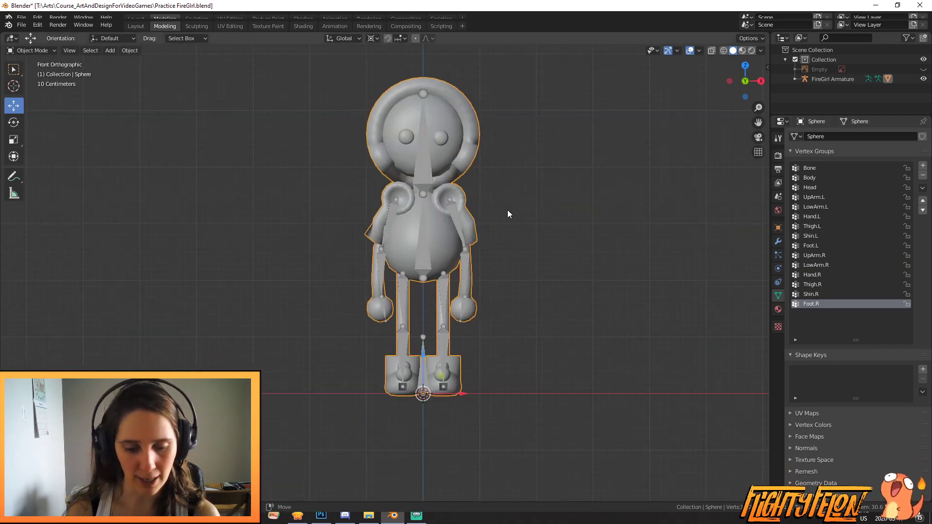
Step: In Edit Mode, clear the Sphere mesh selection and select all linked geometry of the hood, face and both eyes
scroll(508, 214, "up", 3)
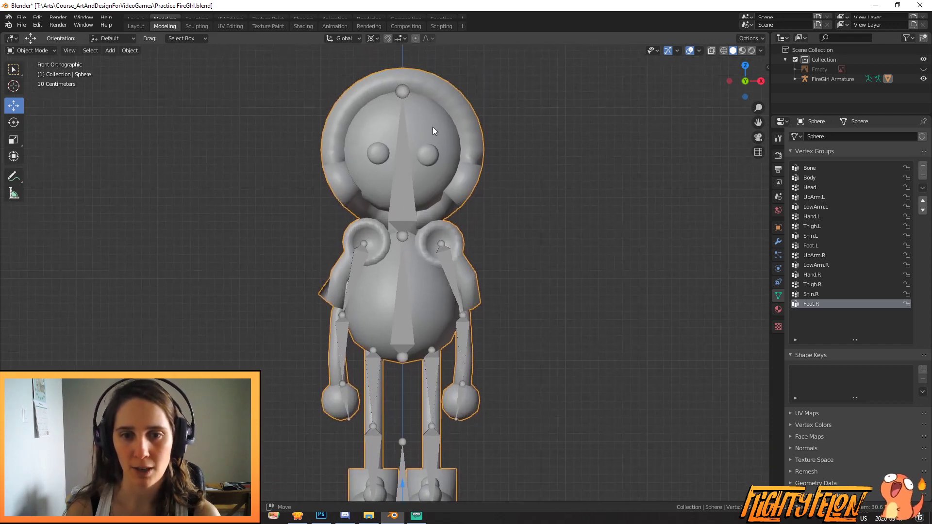
middle_click_drag(525, 162, 524, 197)
key("KP_1")
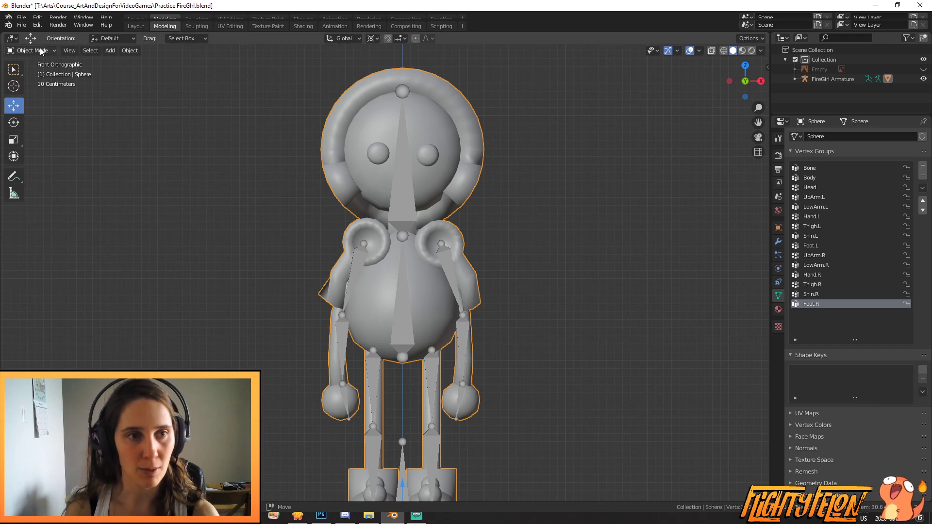
key("Tab")
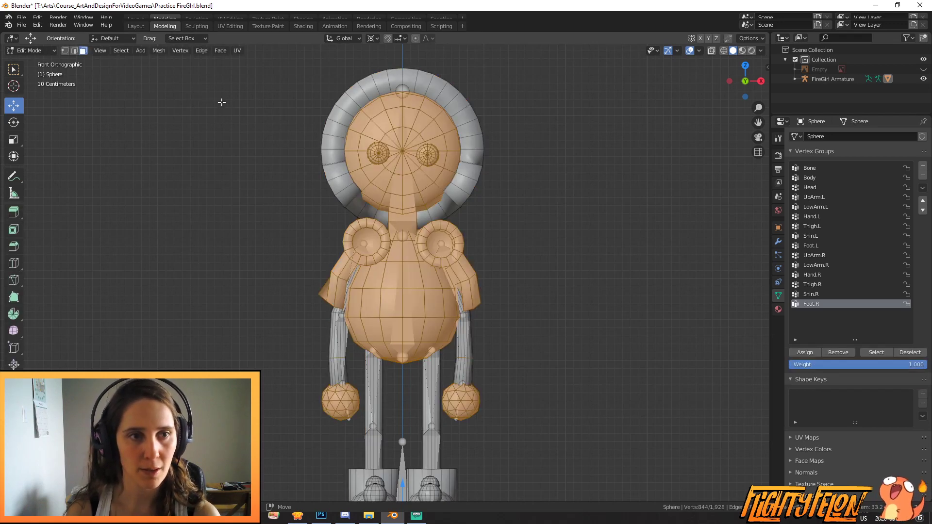
key("alt+a")
middle_click_drag(519, 174, 419, 220)
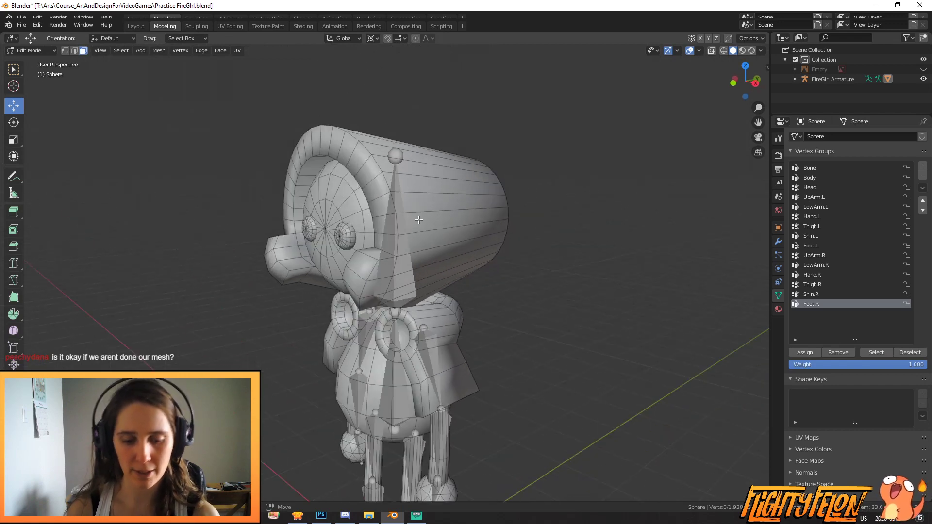
key("l")
key("l")
key("l")
key("l")
middle_click_drag(308, 227, 398, 221)
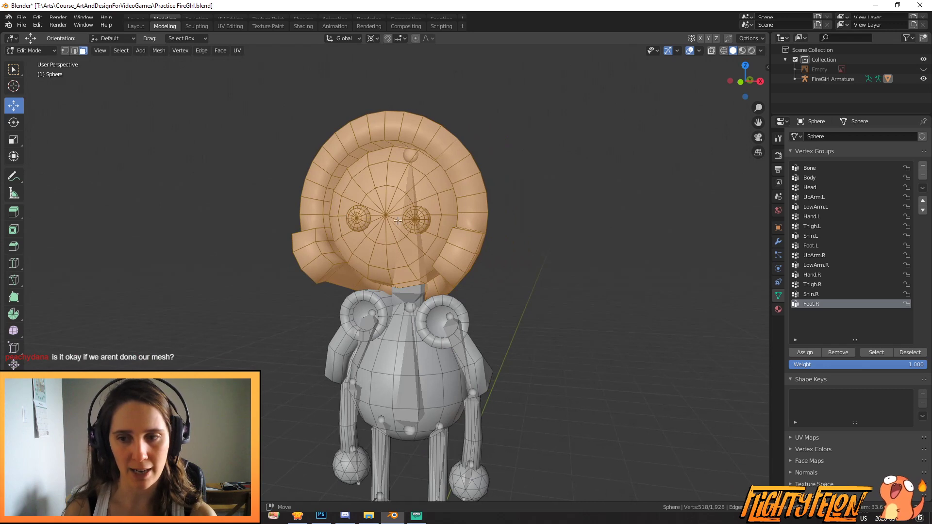
Step: Assign the selected head geometry to the Head vertex group and deselect everything
left_click(815, 188)
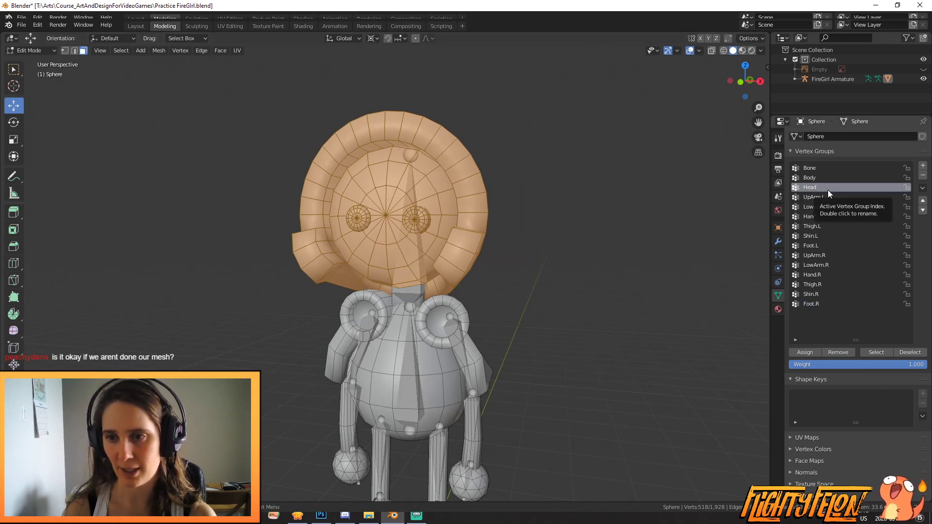
middle_click_drag(402, 203, 438, 203)
left_click(815, 352)
key("alt+a")
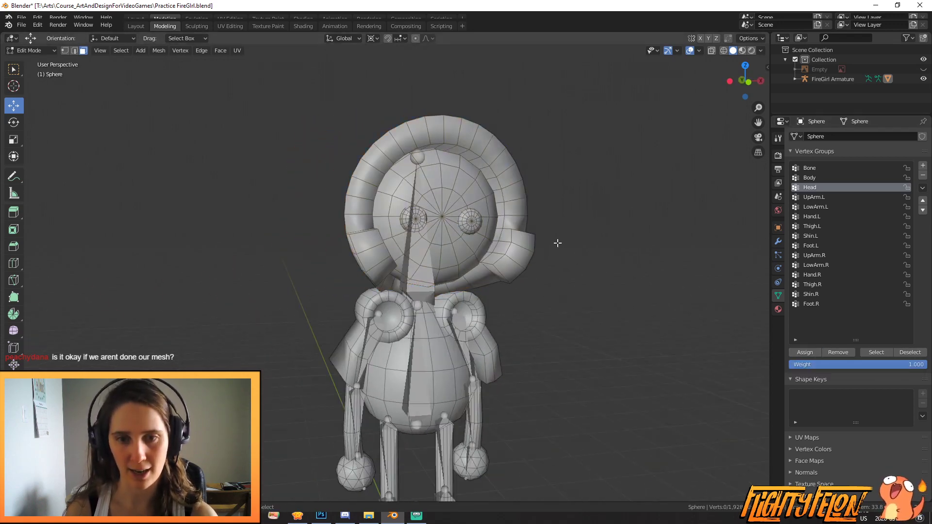
Step: Delete the flat face closing the inside of the sleeve ring at the character's left shoulder
middle_click_drag(558, 243, 488, 173, "shift")
scroll(509, 214, "down", 2)
middle_click_drag(510, 215, 557, 232)
scroll(501, 228, "up", 2)
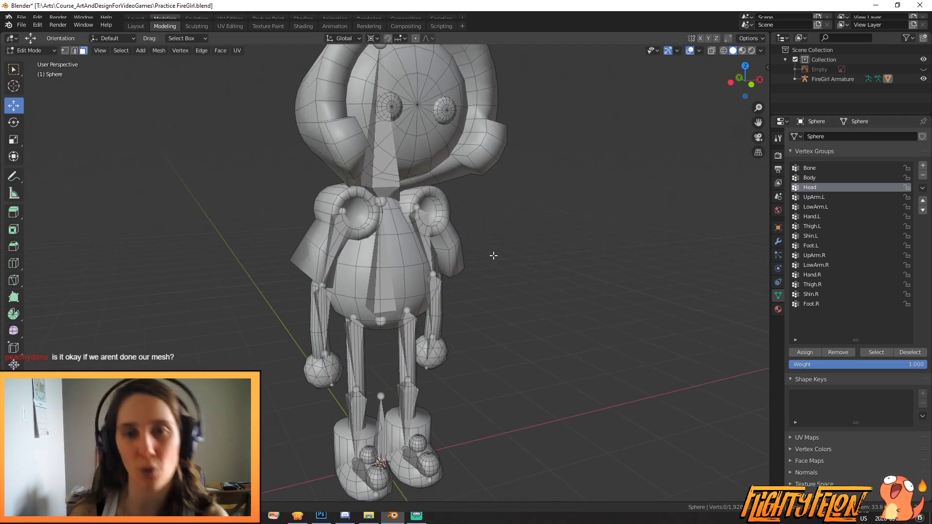
scroll(494, 262, "down", 1)
middle_click_drag(496, 272, 291, 297)
scroll(257, 277, "up", 2)
scroll(292, 257, "up", 4)
scroll(313, 295, "up", 3)
middle_click_drag(366, 272, 385, 274)
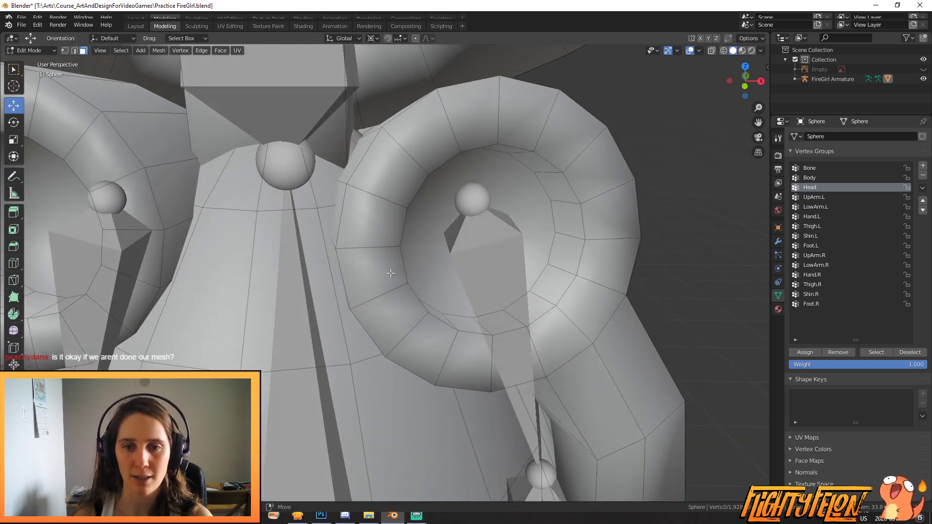
left_click(464, 260)
key("x")
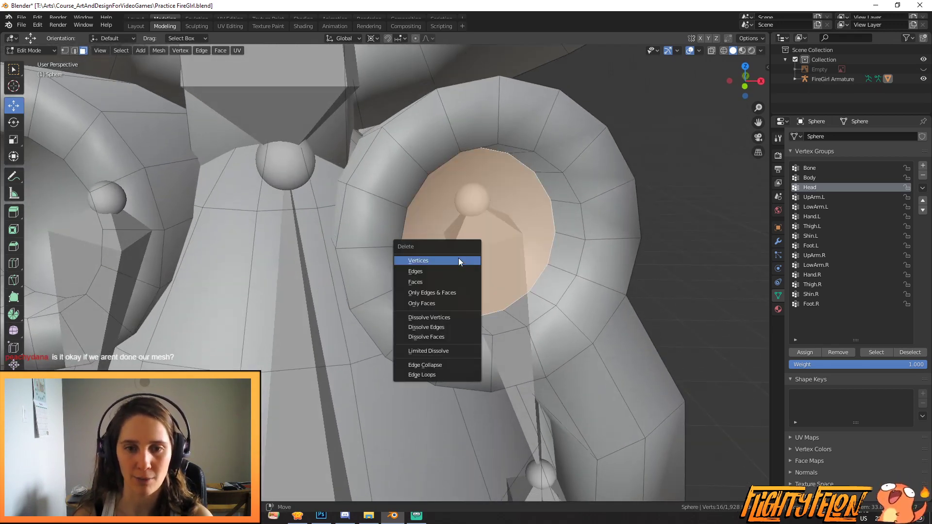
left_click(462, 260)
Step: Delete the matching face inside the sleeve ring at the character's right shoulder
scroll(273, 274, "down", 3)
middle_click_drag(273, 274, 320, 214)
left_click(319, 213)
key("x")
left_click(319, 214)
Step: Switch to edge selection, extrude the inner edge loop of the character's right shoulder opening, and try scaling it
scroll(384, 235, "up", 3)
scroll(384, 235, "up", 2)
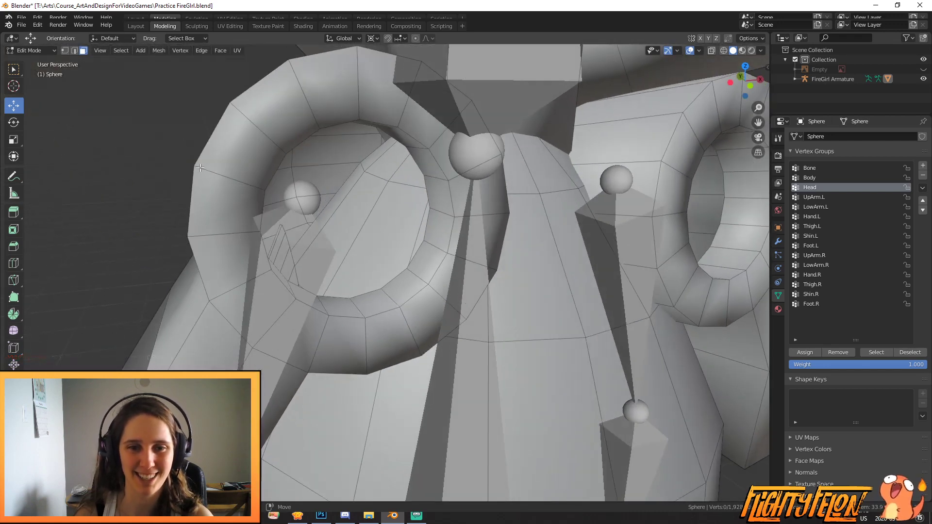
left_click(76, 51)
left_click(418, 250, "alt")
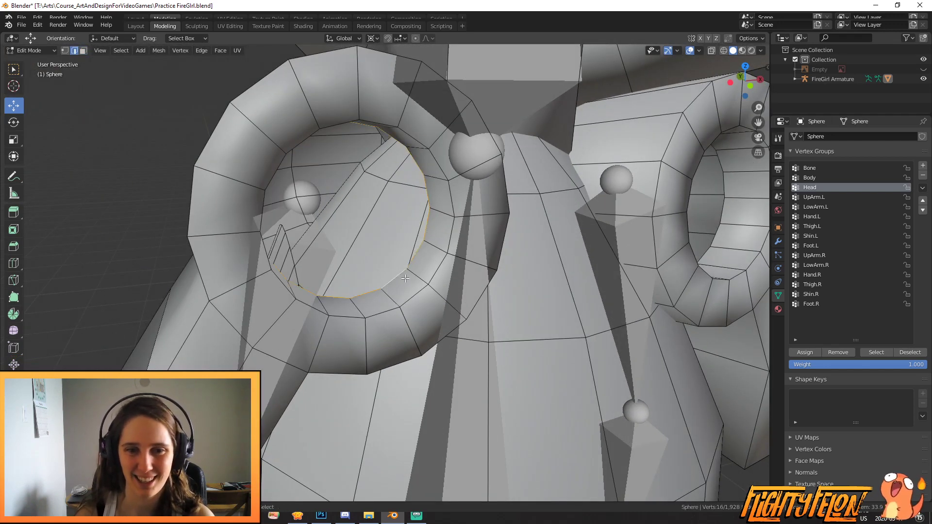
key("e")
key("s")
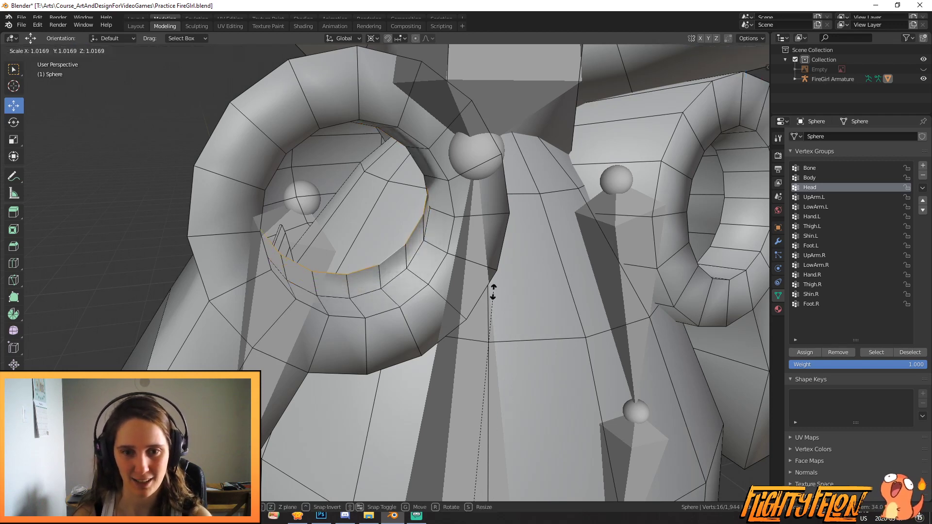
left_click(108, 181)
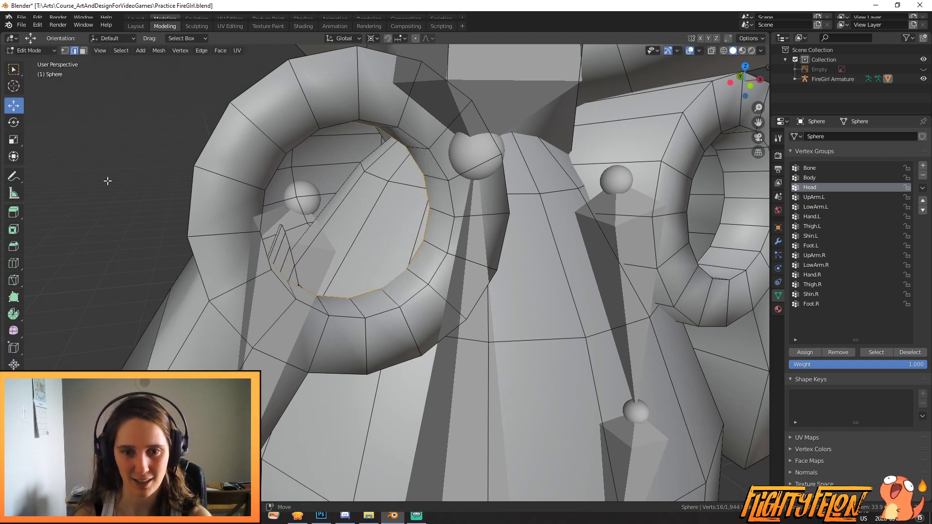
Step: Set the transform pivot to Median Point and merge the extruded right shoulder loop at its center
left_click(378, 39)
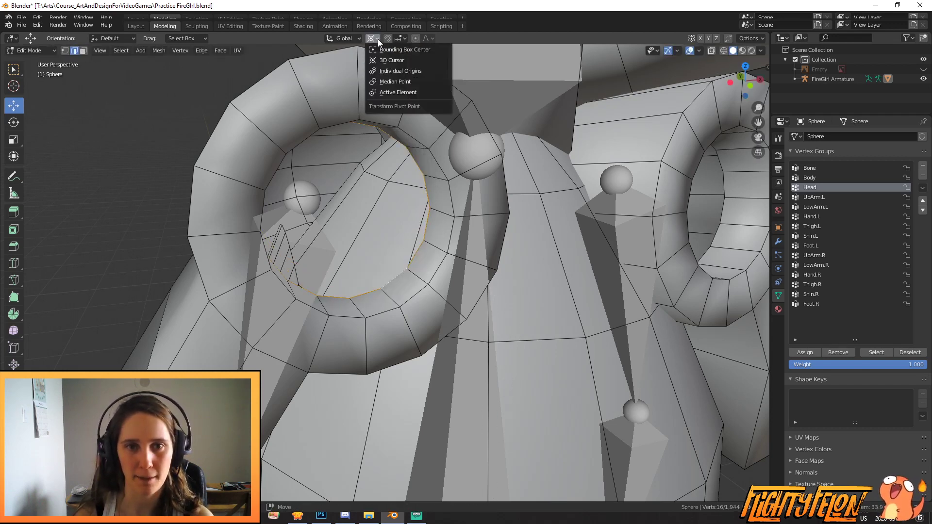
left_click(389, 82)
key("alt+m")
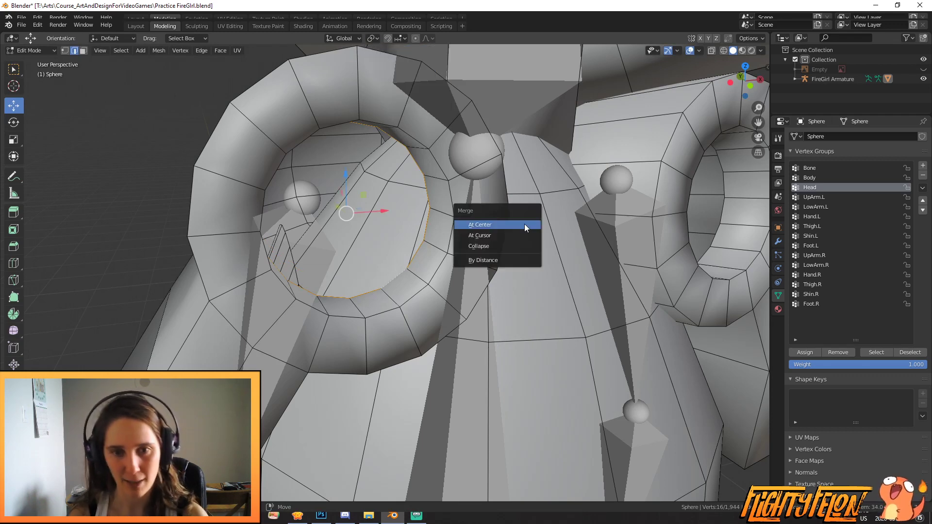
left_click(524, 224)
Step: Extrude the left shoulder opening's inner edge loop, scale it inward, merge it at center, and clear the selection
scroll(524, 224, "down", 3)
middle_click_drag(616, 270, 591, 270)
left_click(613, 294, "alt")
key("F3")
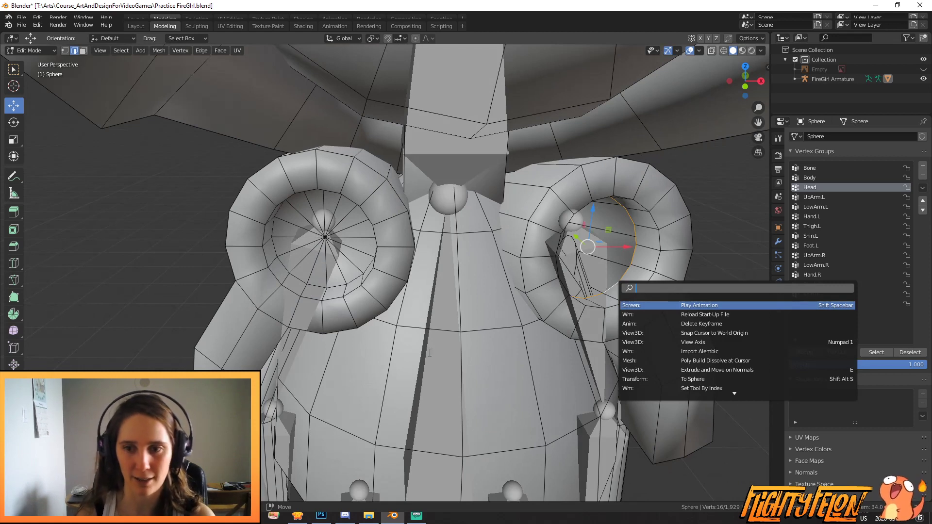
key("Escape")
key("e")
right_click(444, 485)
key("s")
left_click(416, 346)
key("m")
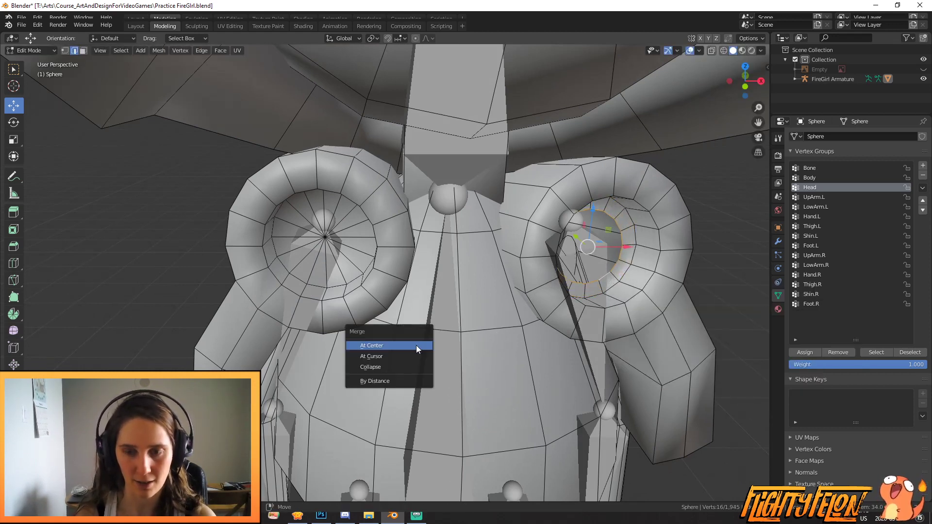
left_click(416, 345)
key("alt+a")
Step: Inspect the rebuilt shoulder caps and the whole character from the front and at an angle
scroll(443, 336, "down", 3)
middle_click_drag(443, 336, 512, 352)
scroll(466, 333, "down", 3)
scroll(510, 391, "up", 3)
key("KP_1")
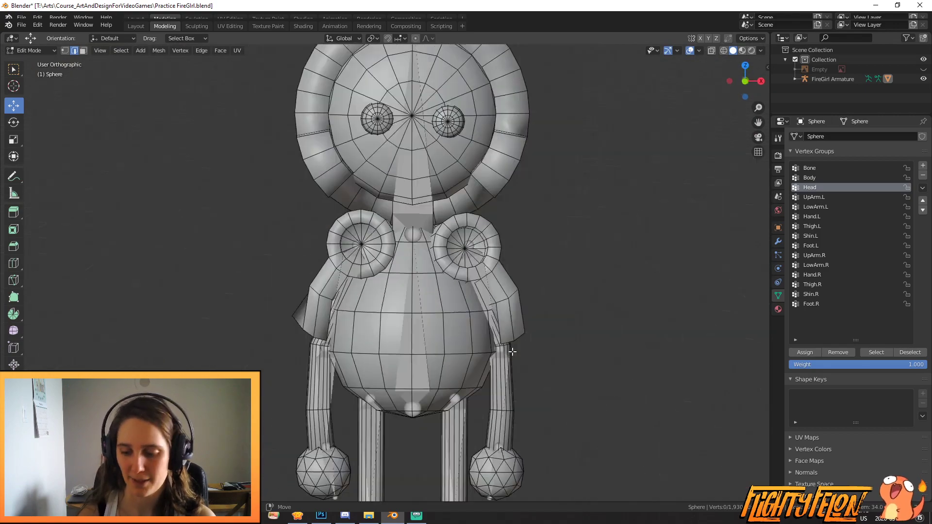
scroll(469, 357, "up", 2)
middle_click_drag(459, 235, 449, 289, "shift")
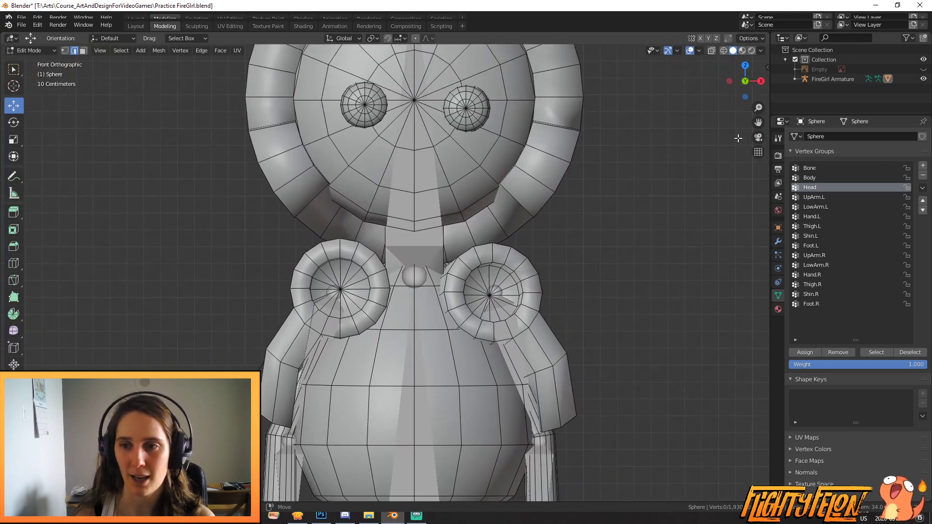
scroll(594, 228, "down", 1)
middle_click_drag(586, 211, 522, 340, "shift")
scroll(594, 293, "down", 3)
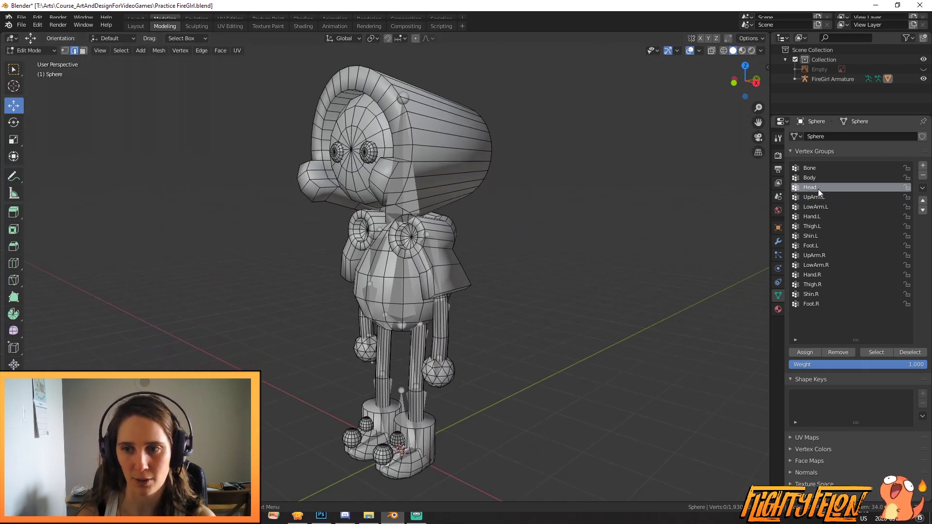
Step: Select the vertices of the Head vertex group and add the linked neck piece to the selection
left_click(878, 353)
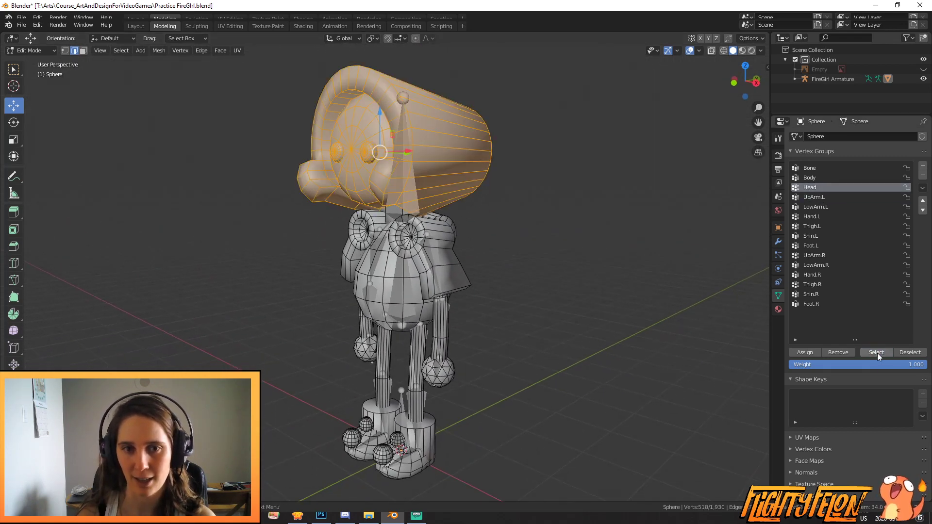
scroll(573, 221, "up", 3)
scroll(573, 221, "down", 4)
middle_click_drag(527, 217, 555, 223)
scroll(480, 176, "up", 4)
scroll(480, 175, "up", 5)
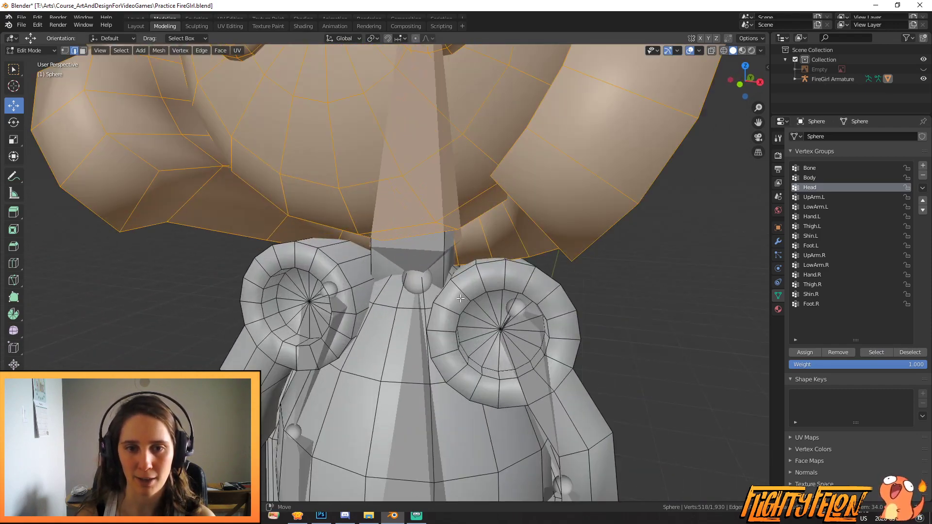
key("l")
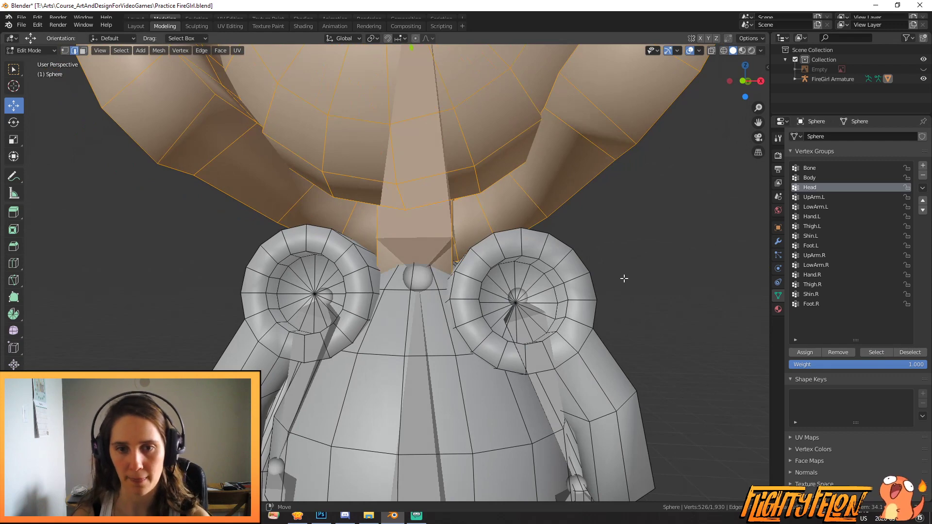
scroll(505, 265, "down", 6)
mouse_move(389, 272)
middle_mouse_down()
mouse_move(442, 273)
mouse_move(377, 274)
middle_mouse_up()
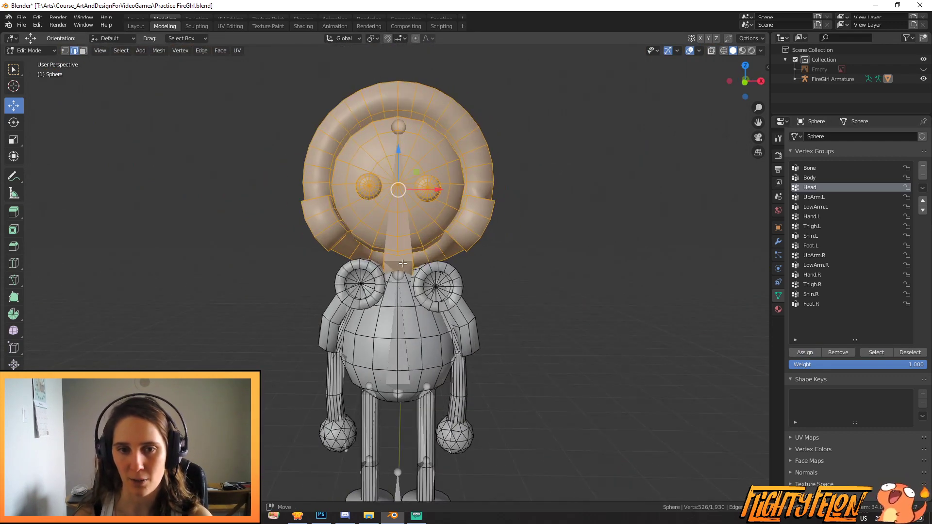
Step: Leave mesh editing, put the FireGirl Armature in Pose Mode, and test the Head bone with plain and trackball rotation
key("Tab")
left_click(394, 223)
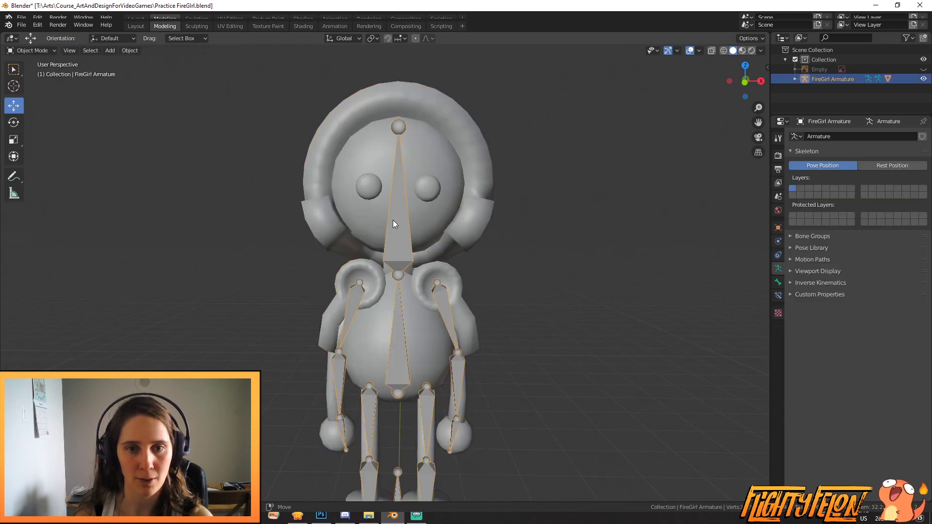
left_click(28, 50)
left_click(31, 86)
left_click(393, 202)
key("r")
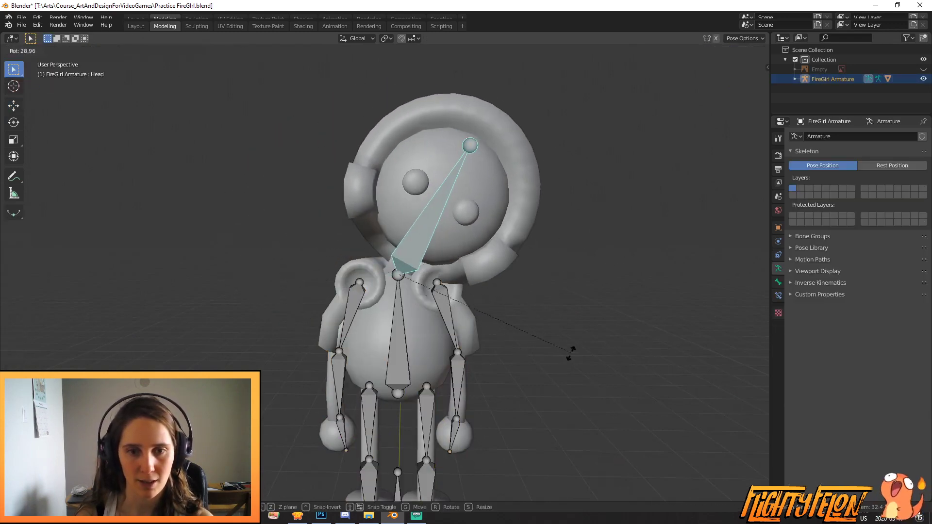
key("r")
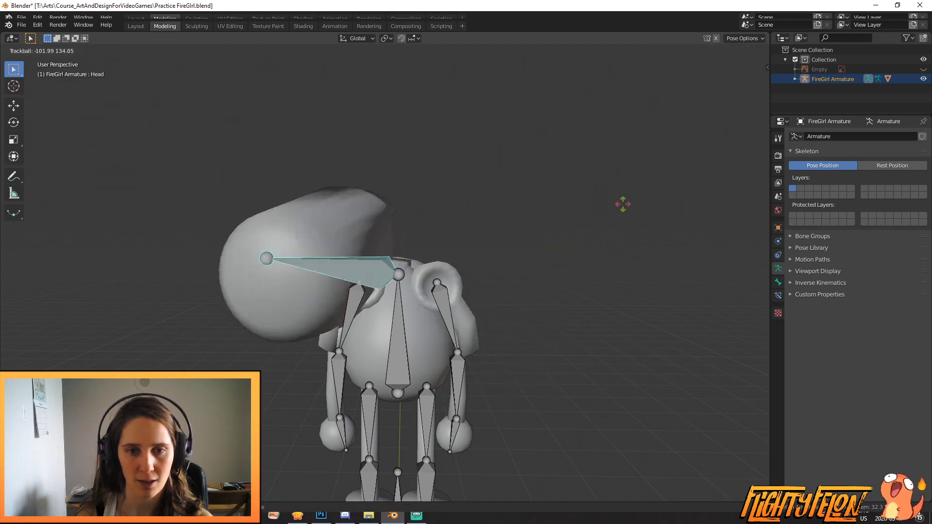
key("Escape")
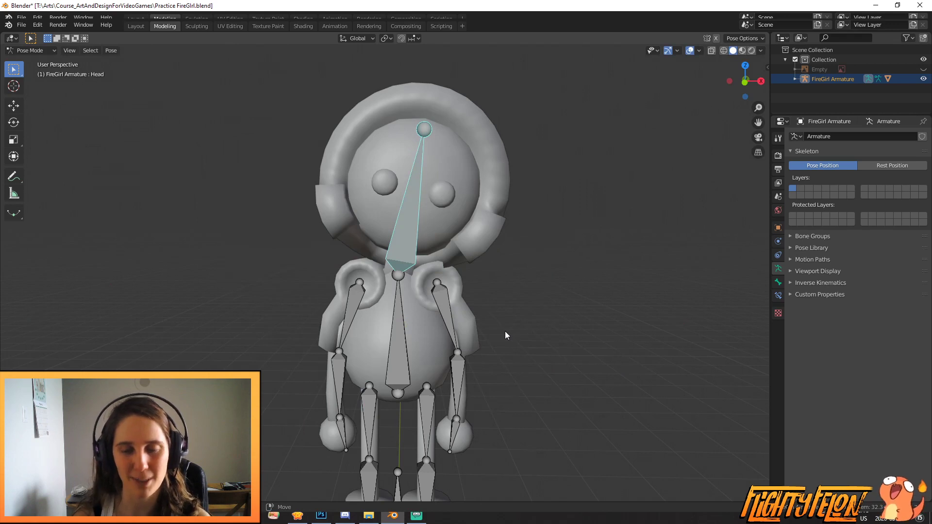
Step: Rotate the Head bone about 49 degrees toward the character's right shoulder from an angled view
scroll(514, 331, "down", 3)
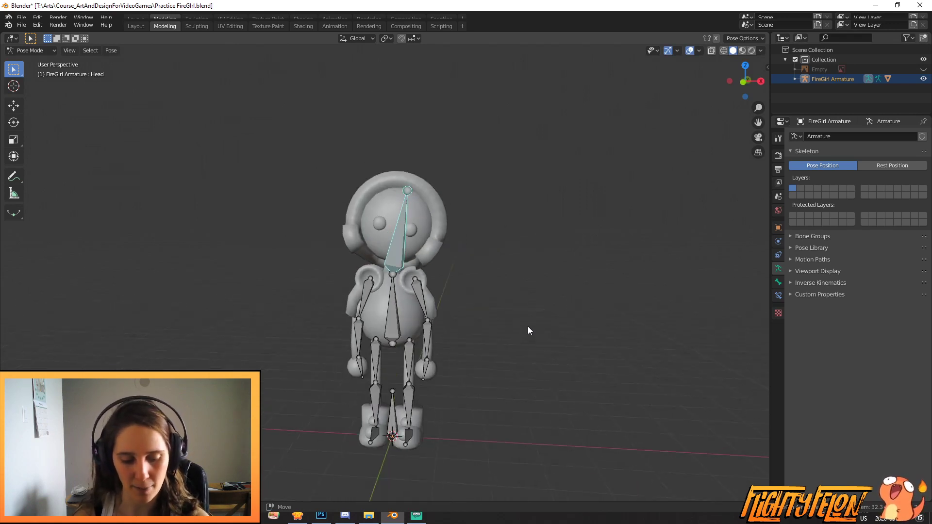
middle_click_drag(528, 331, 506, 333)
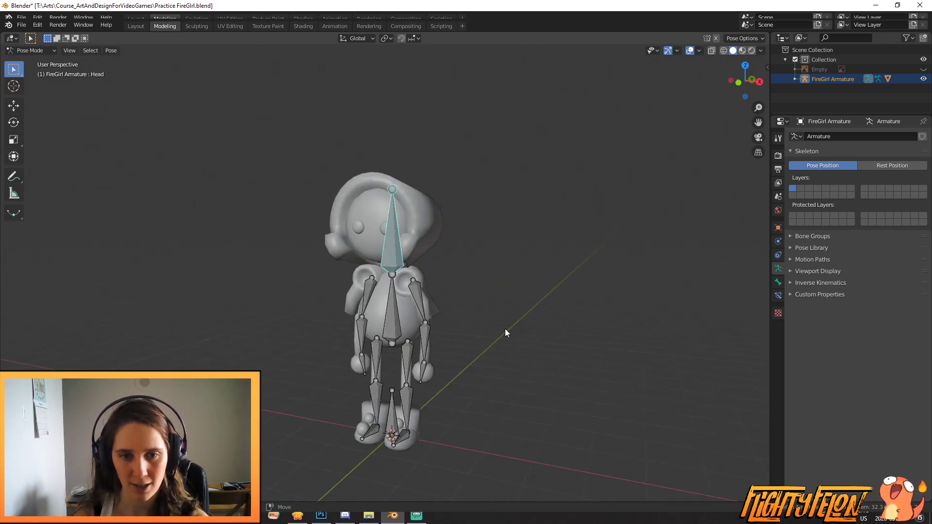
scroll(495, 299, "up", 3)
key("r")
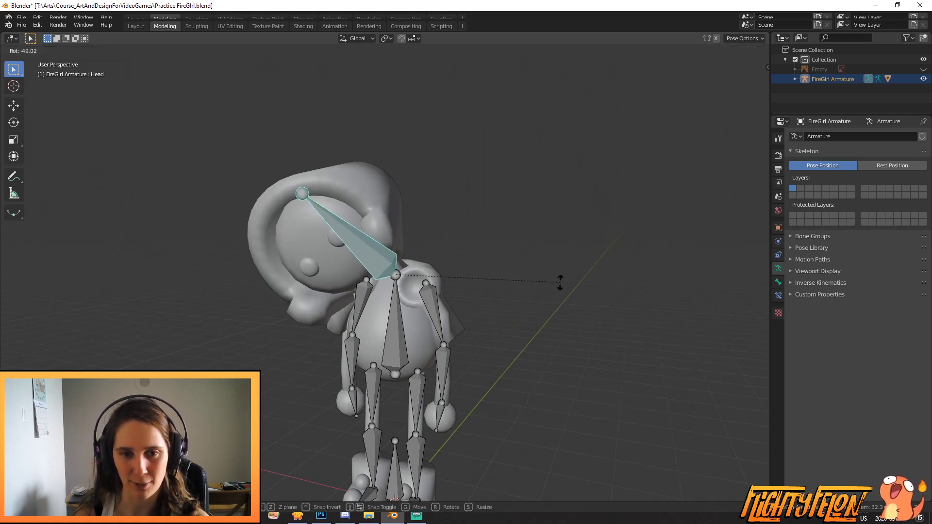
Step: Try enlarging the Head bone uniformly, and undo the scaling
key("s")
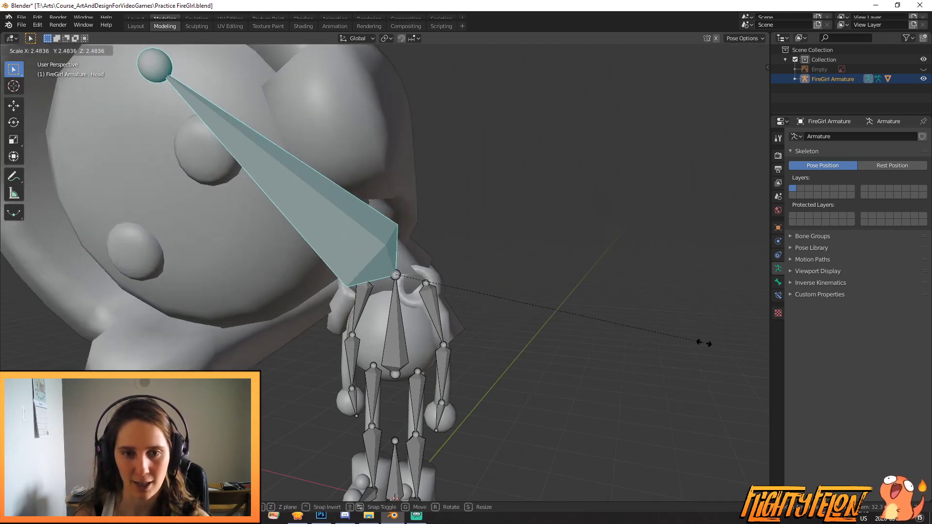
left_click(607, 328)
scroll(534, 302, "down", 2)
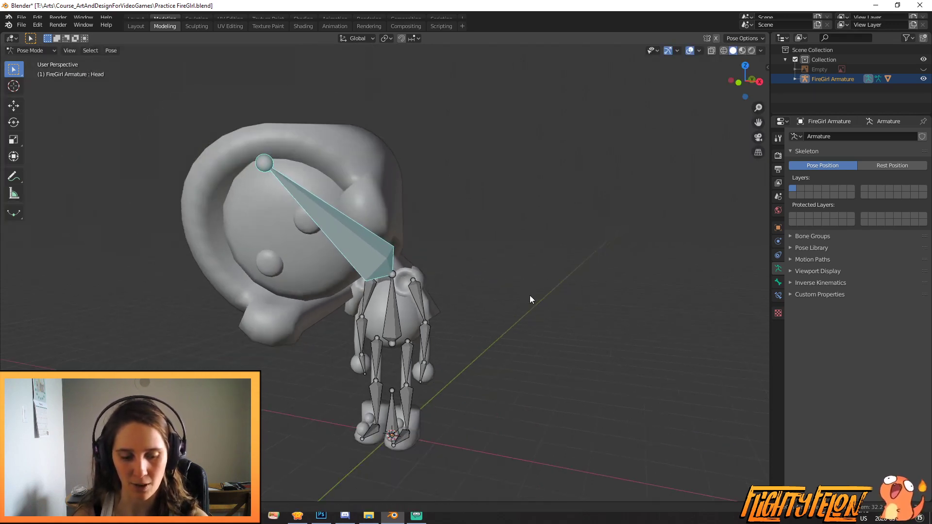
key("ctrl+z")
scroll(463, 289, "up", 2)
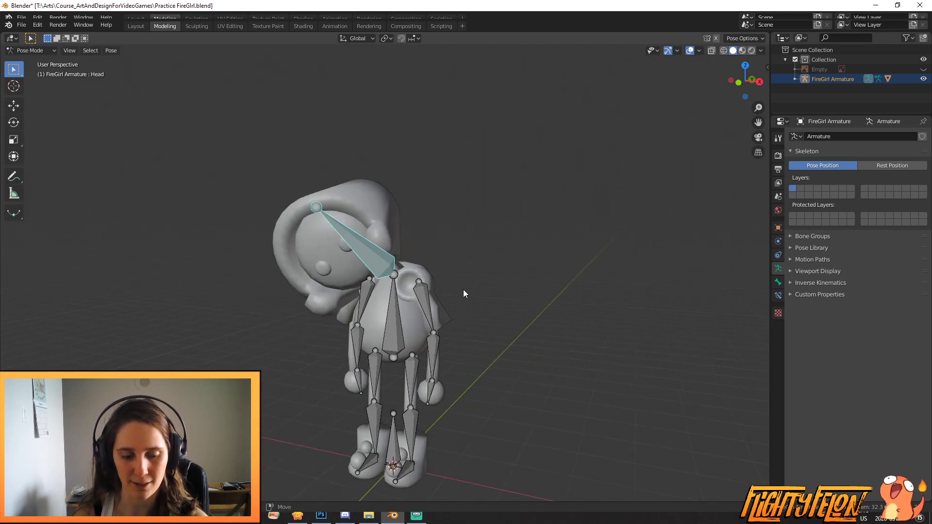
Step: Clear the Head bone's rotation and face the character from the front
key("alt+r")
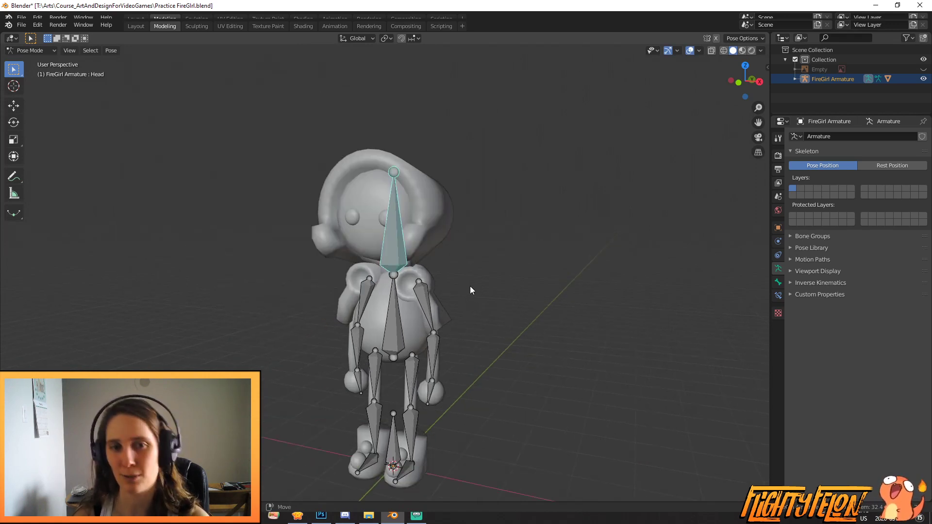
middle_click_drag(470, 286, 435, 298)
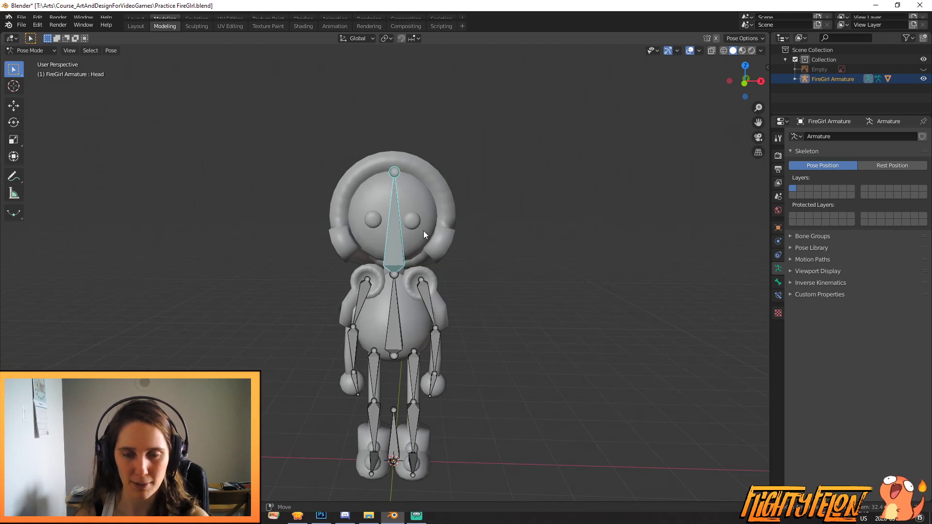
Step: Try moving the UpArm.L bone away from the body, reset its location, and deselect all bones
scroll(437, 284, "up", 2)
left_click(439, 310)
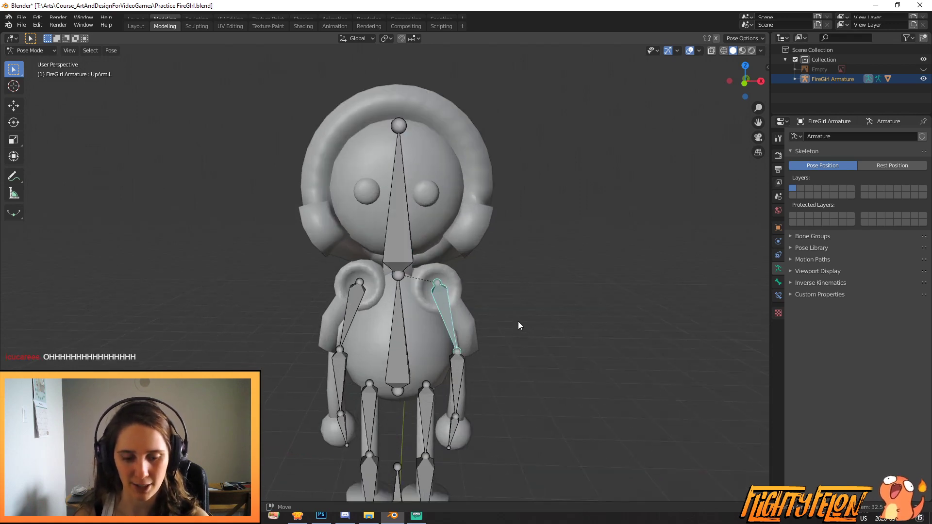
key("g")
left_click(702, 233)
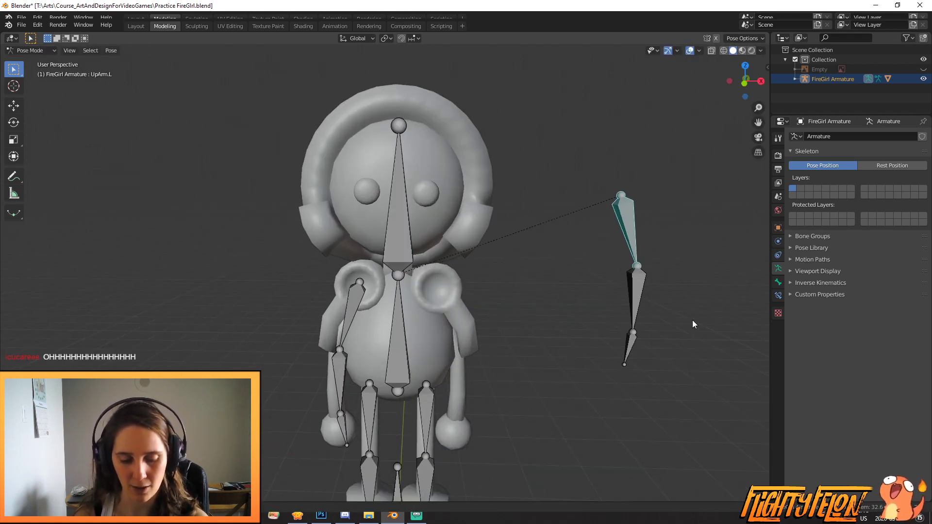
key("alt+g")
middle_click_drag(686, 321, 540, 319)
key("a")
key("alt+a")
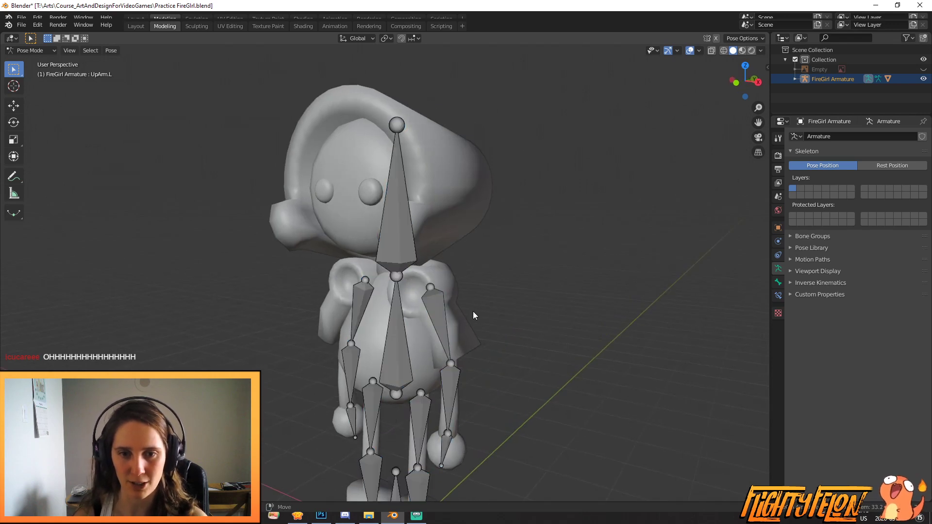
Step: Examine the character and its bones up close, ending in the front orthographic view
mouse_move(485, 311)
middle_mouse_down()
mouse_move(541, 308)
mouse_move(474, 306)
middle_mouse_up()
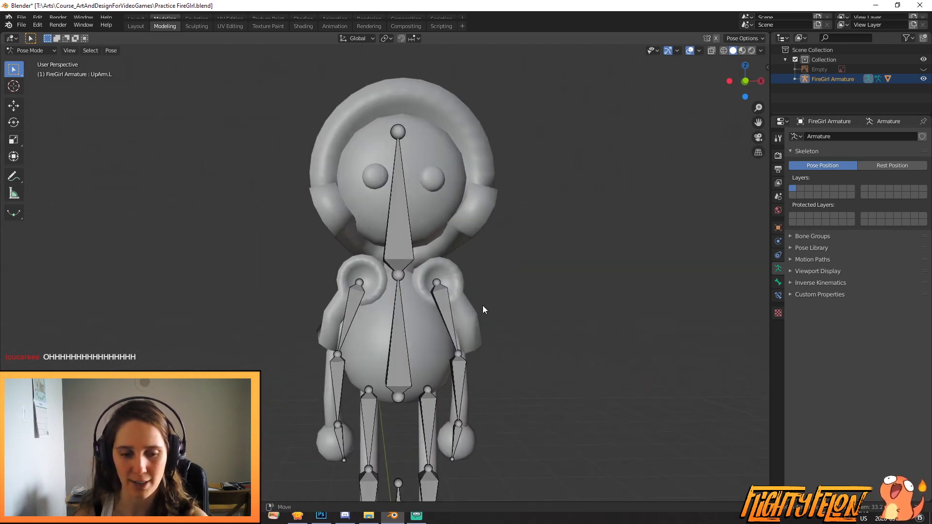
scroll(537, 275, "up", 2)
scroll(537, 266, "down", 2)
scroll(537, 262, "up", 3)
scroll(536, 258, "down", 3)
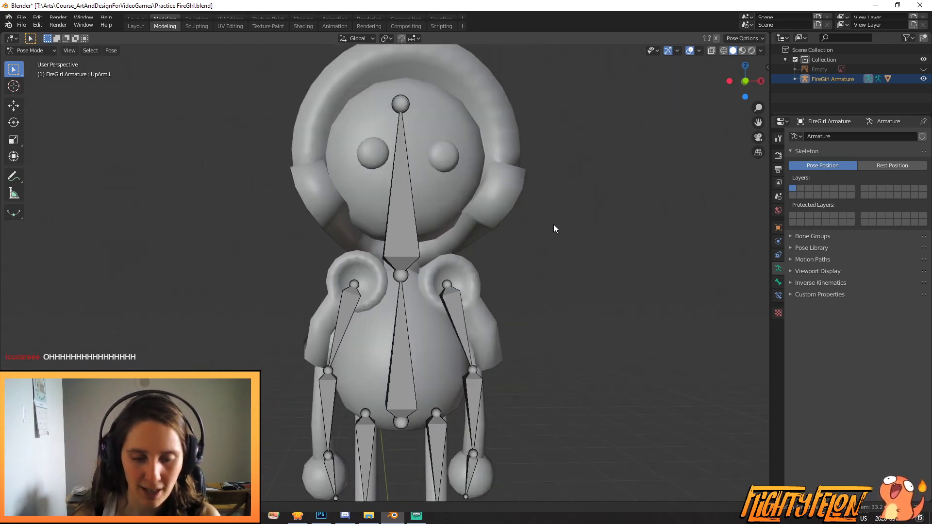
scroll(553, 225, "up", 1)
key("KP_1")
middle_click_drag(480, 336, 487, 259, "shift")
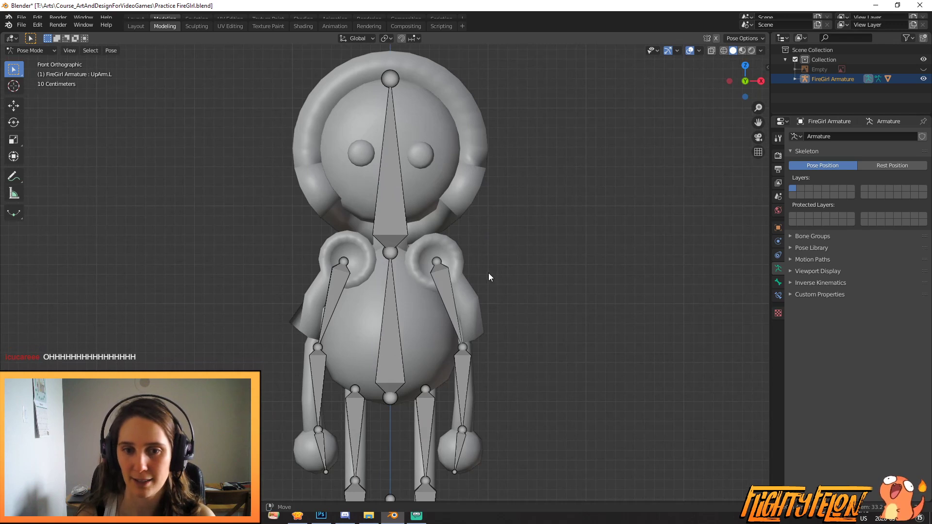
Step: Switch to Object Mode, select the character mesh without keeping any move, and save the file
left_click(45, 51)
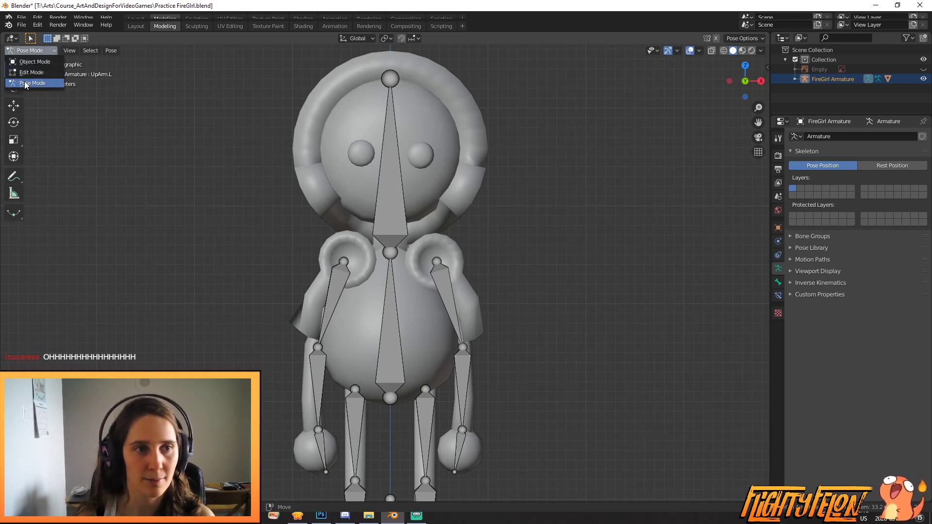
left_click(29, 63)
left_click(475, 163)
key("g")
left_click(473, 164)
key("ctrl+z")
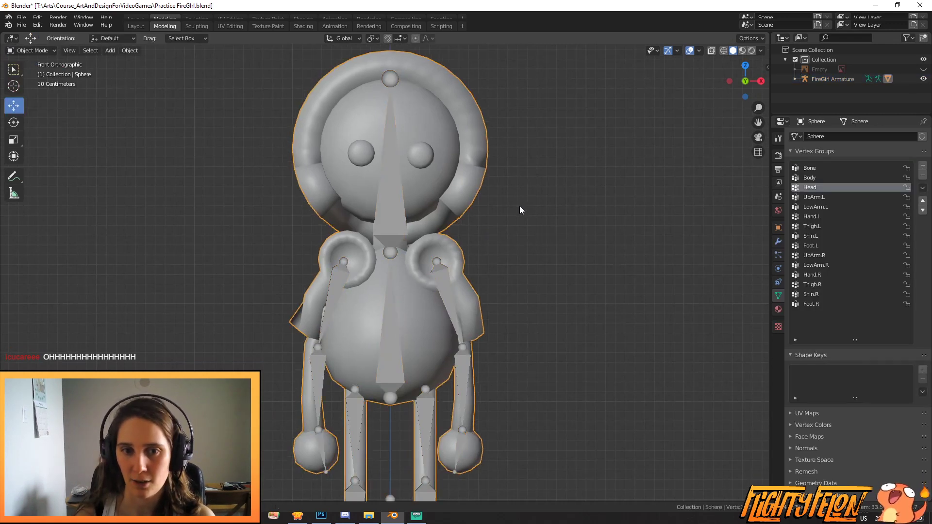
scroll(573, 252, "down", 2)
scroll(555, 257, "up", 1)
scroll(556, 247, "down", 2)
key("ctrl+s")
scroll(558, 240, "up", 3)
Step: In Edit Mode, select the linked torso piece and assign it to the Body vertex group with weight 1.000
middle_click_drag(482, 243, 468, 258)
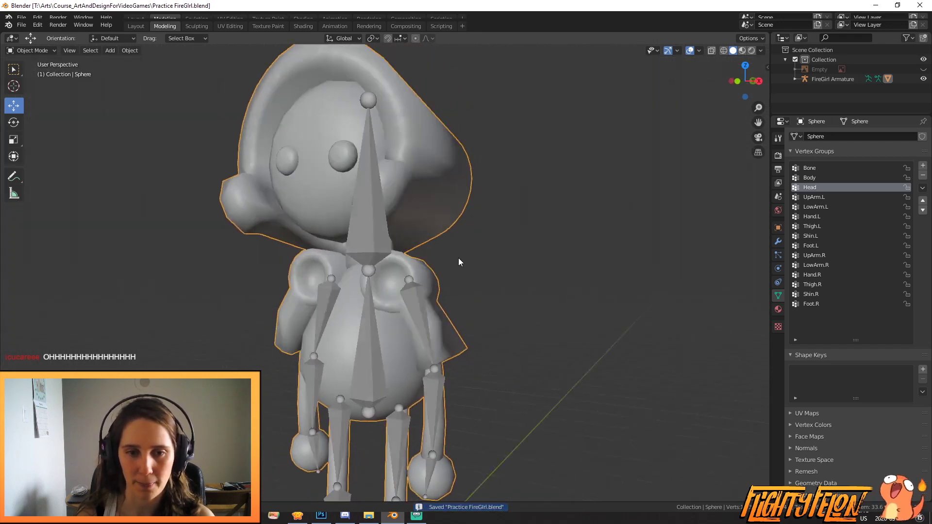
key("Tab")
key("alt+a")
key("l")
scroll(412, 340, "down", 3)
middle_click_drag(426, 333, 583, 340)
left_click(820, 178)
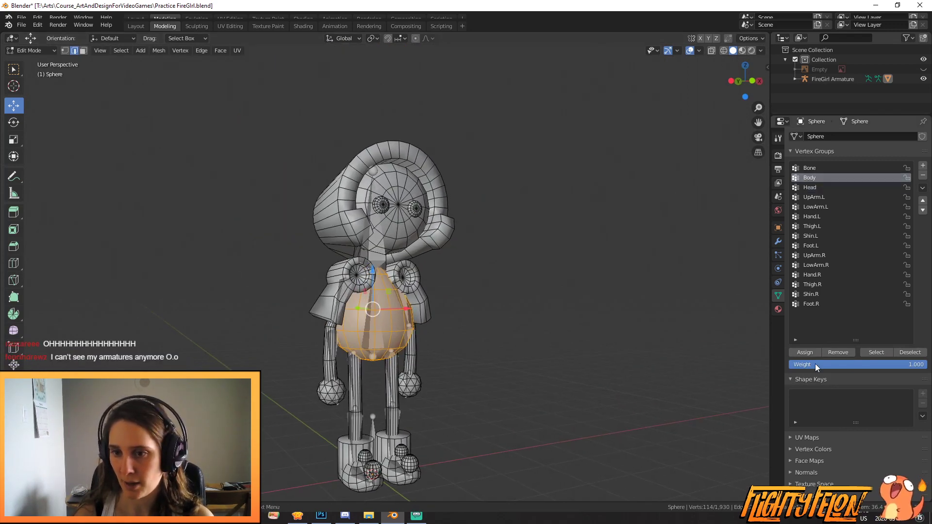
left_click(805, 352)
Step: Add two edge loops near the knee of the character's left leg
scroll(523, 381, "up", 2)
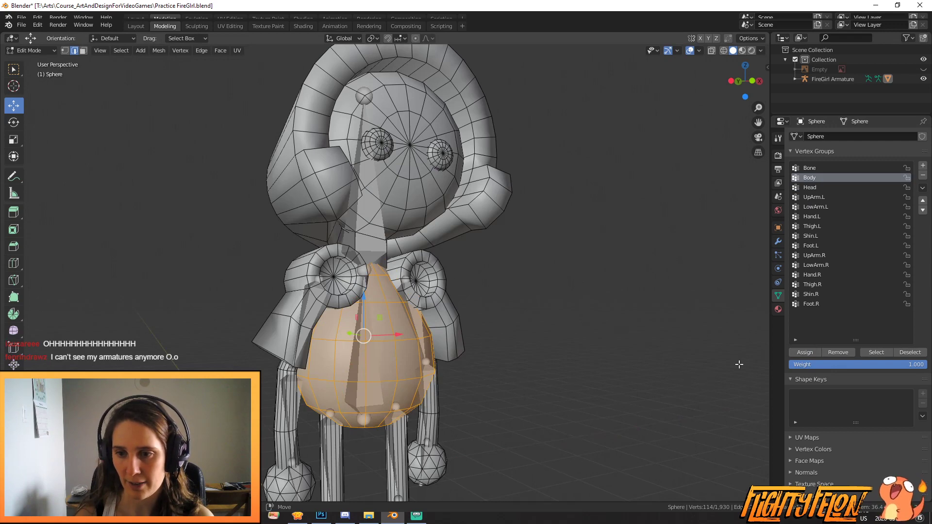
left_click(541, 367)
middle_click_drag(507, 369, 547, 171, "shift")
scroll(546, 172, "up", 2)
middle_click_drag(431, 278, 442, 281)
key("ctrl+r")
left_click(441, 270)
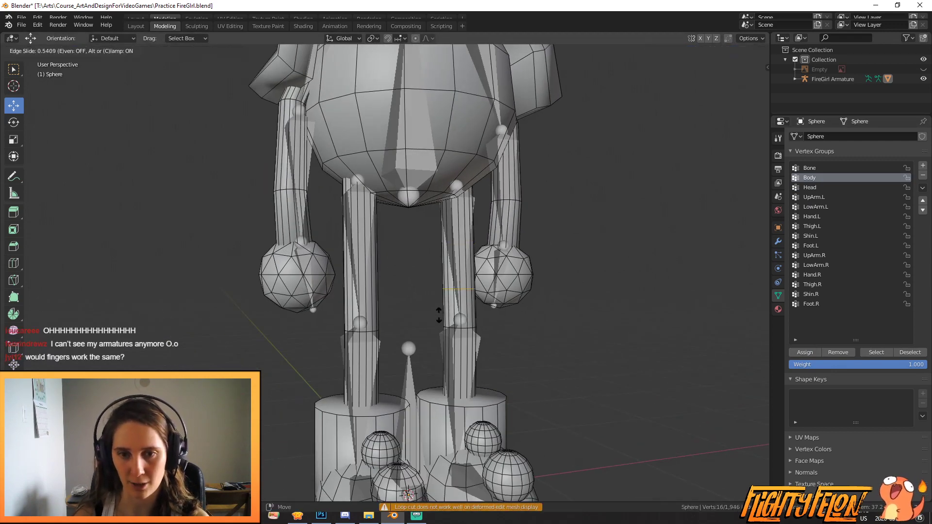
left_click(437, 339)
key("ctrl+r")
left_click(455, 316)
left_click(455, 315)
Step: Add two edge loops near the knee of the character's right leg and save the file
key("ctrl+r")
left_click(366, 297)
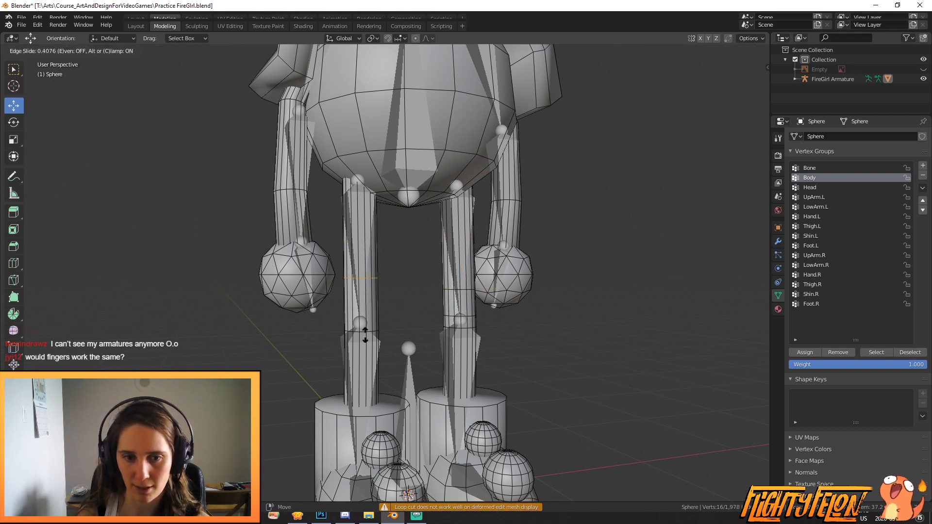
left_click(364, 374)
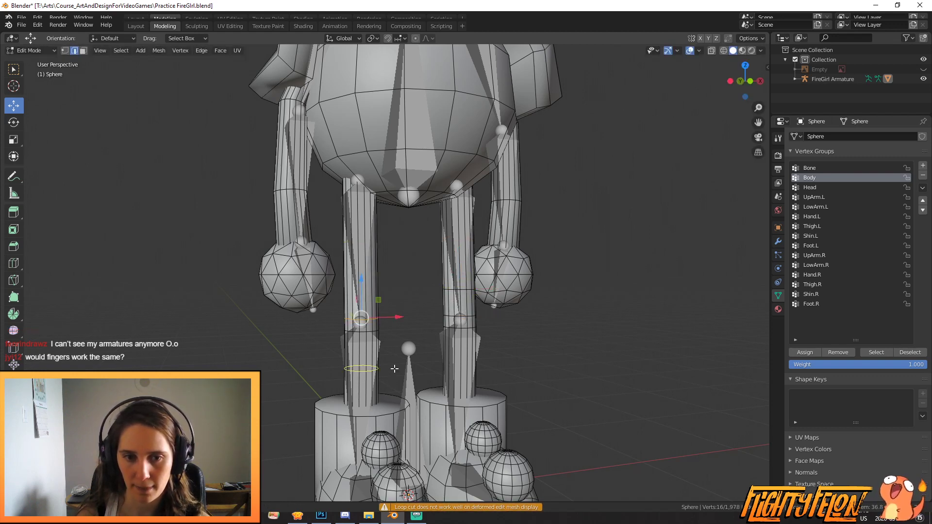
key("ctrl+r")
left_click(371, 259)
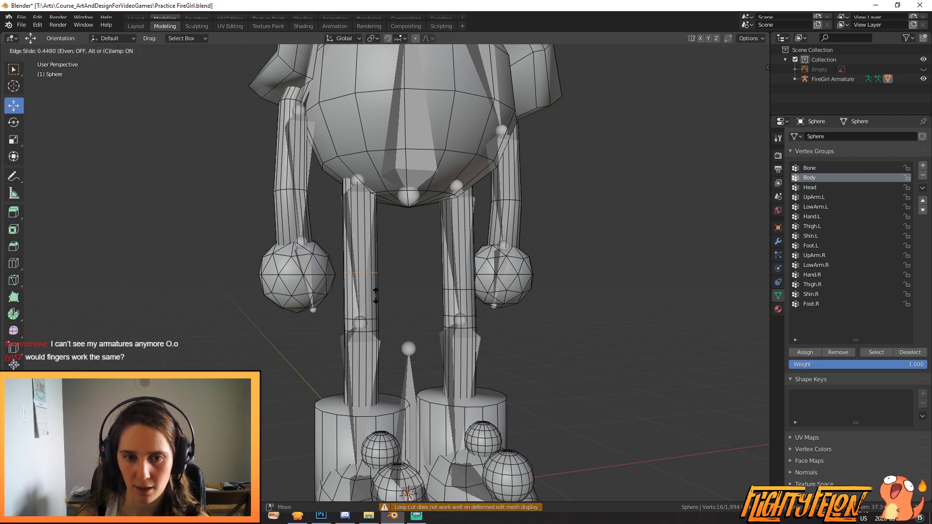
left_click(374, 311)
key("ctrl+s")
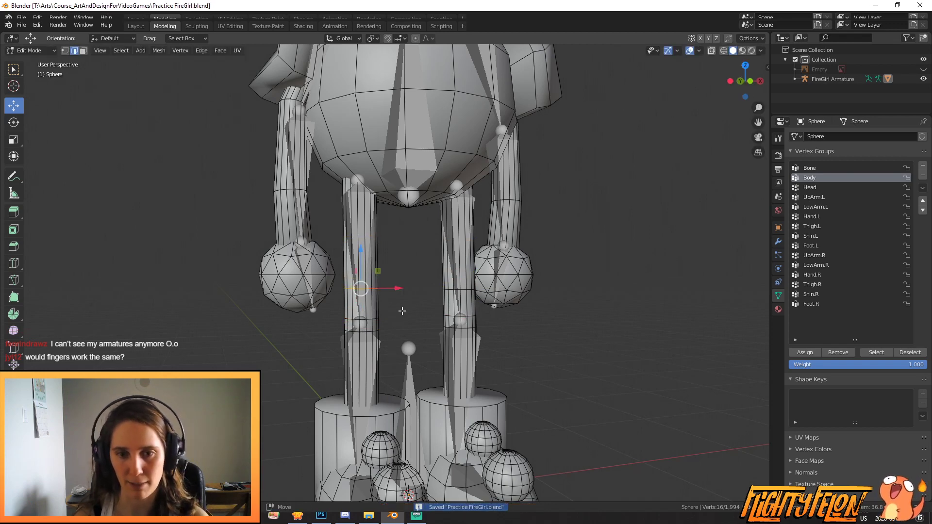
Step: Select the whole linked cape piece that wraps around the character's shoulders
middle_click_drag(403, 311, 381, 277)
scroll(472, 261, "up", 2)
middle_click_drag(472, 261, 566, 330)
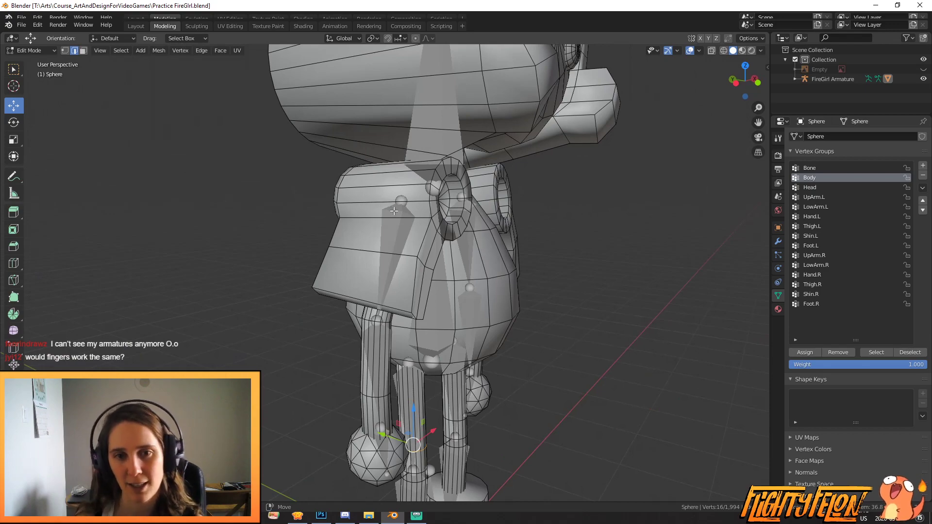
key("ctrl+l")
middle_click_drag(437, 223, 395, 236)
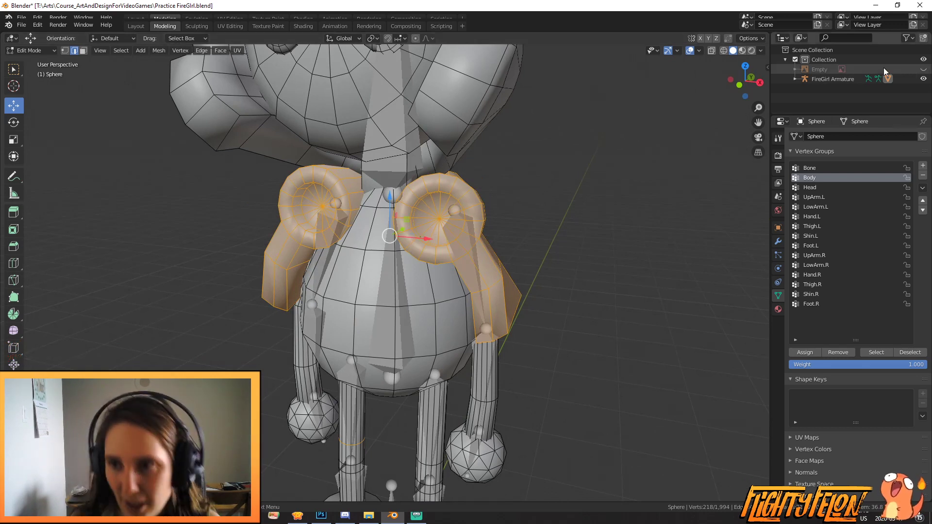
Step: Toggle the FireGirl Armature's visibility off and on repeatedly, leaving it shown
left_click(924, 78)
left_click(923, 78)
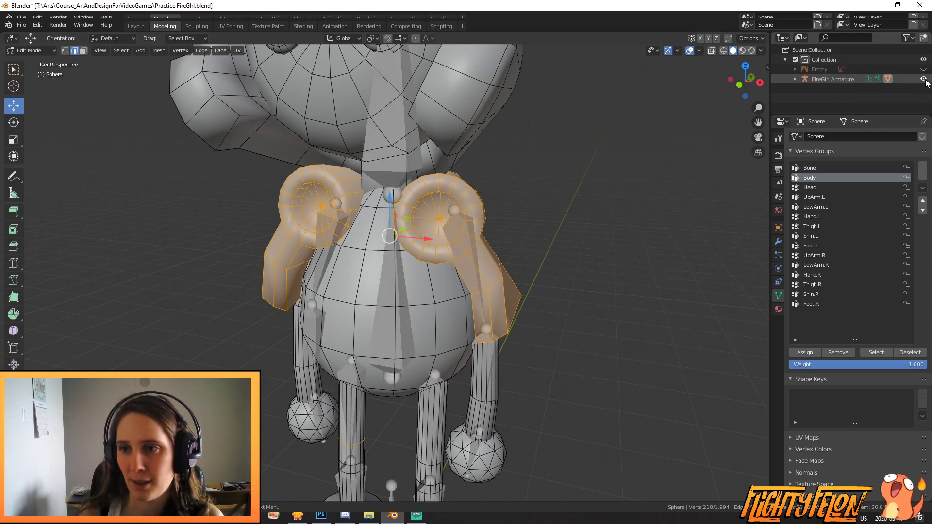
left_click(924, 79)
left_click(924, 79)
left_click(924, 80)
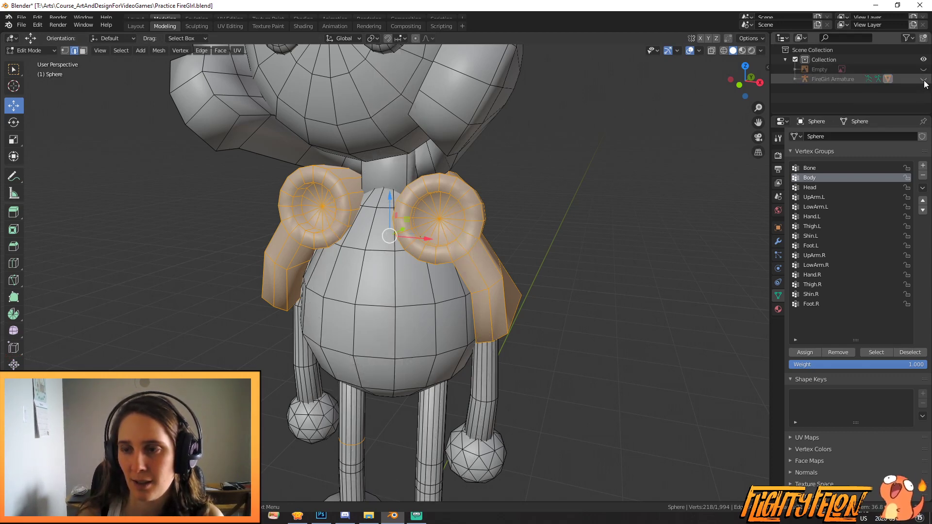
left_click(924, 79)
left_click(924, 79)
left_click(924, 79)
left_click(924, 79)
left_click(924, 79)
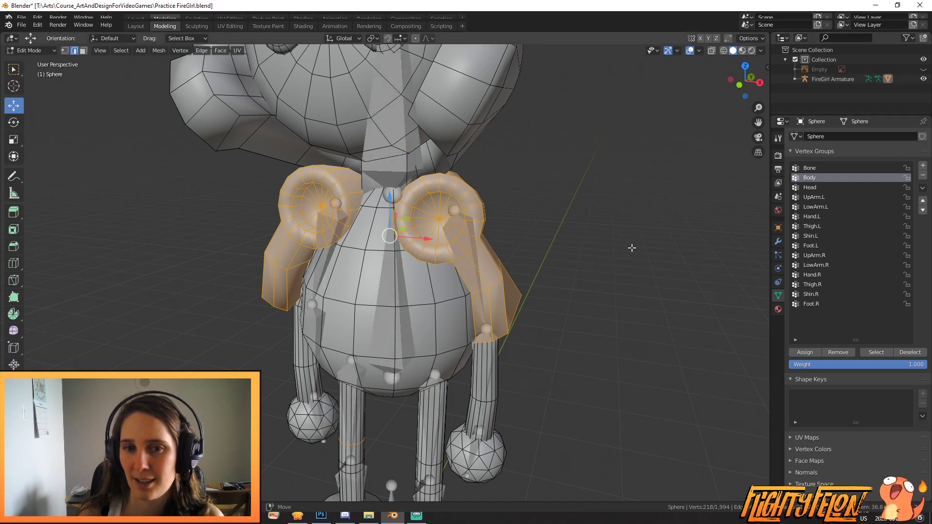
Step: Examine from several angles how the selected cape sits against the body and upper-arm bones
scroll(522, 267, "down", 5)
mouse_move(526, 267)
middle_mouse_down()
mouse_move(483, 260)
mouse_move(510, 262)
middle_mouse_up()
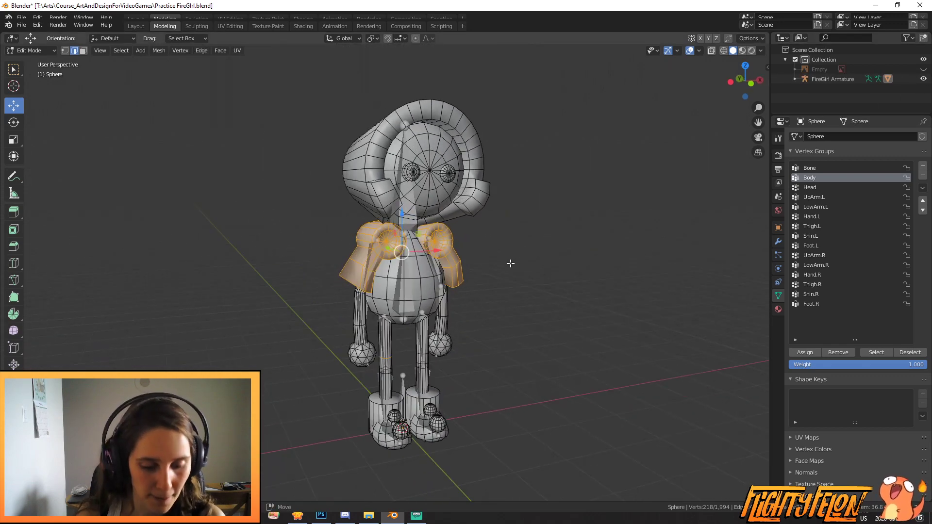
mouse_move(410, 304)
middle_mouse_down()
mouse_move(482, 289)
mouse_move(627, 287)
mouse_move(394, 293)
middle_mouse_up()
scroll(394, 294, "up", 2)
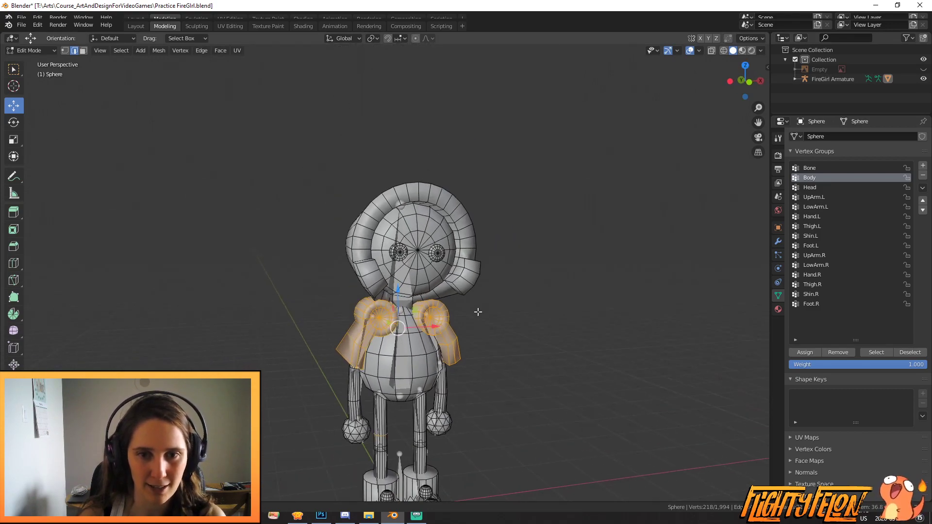
scroll(524, 264, "up", 3)
scroll(524, 263, "down", 4)
middle_click_drag(531, 266, 229, 279)
scroll(510, 314, "up", 3)
scroll(443, 286, "up", 1)
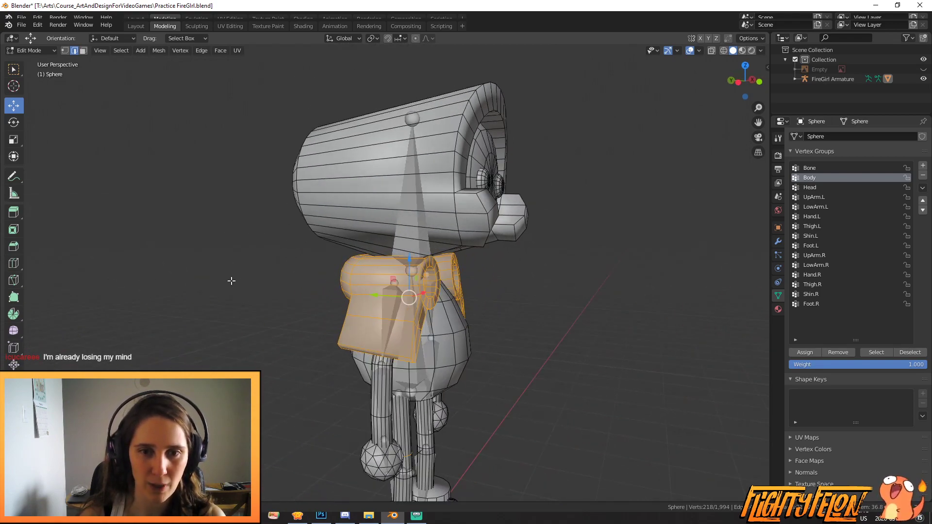
scroll(426, 316, "up", 6)
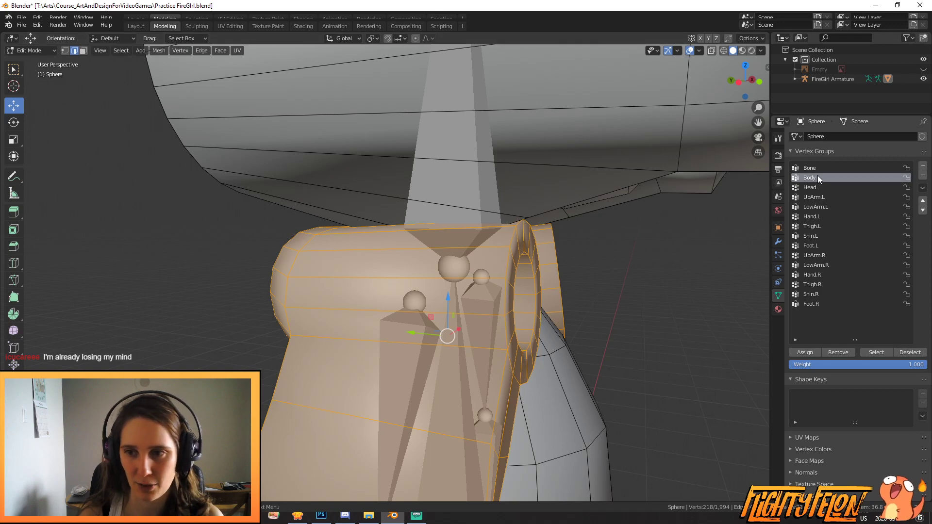
scroll(638, 332, "down", 3)
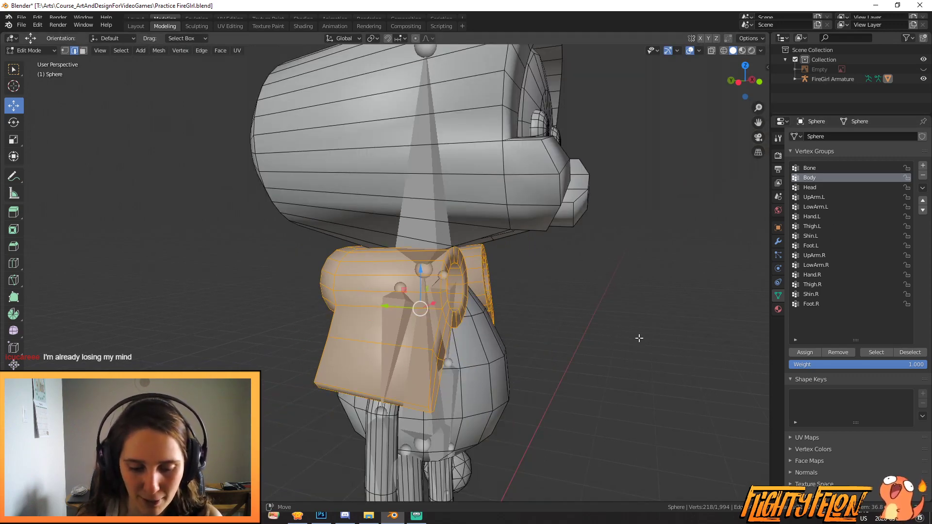
middle_click_drag(627, 336, 526, 327)
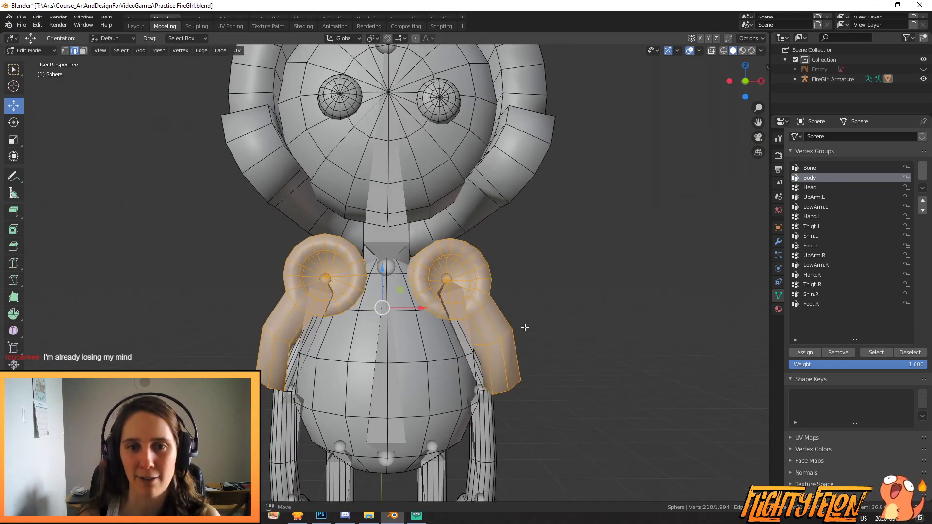
scroll(522, 318, "down", 3)
middle_click_drag(593, 278, 529, 283)
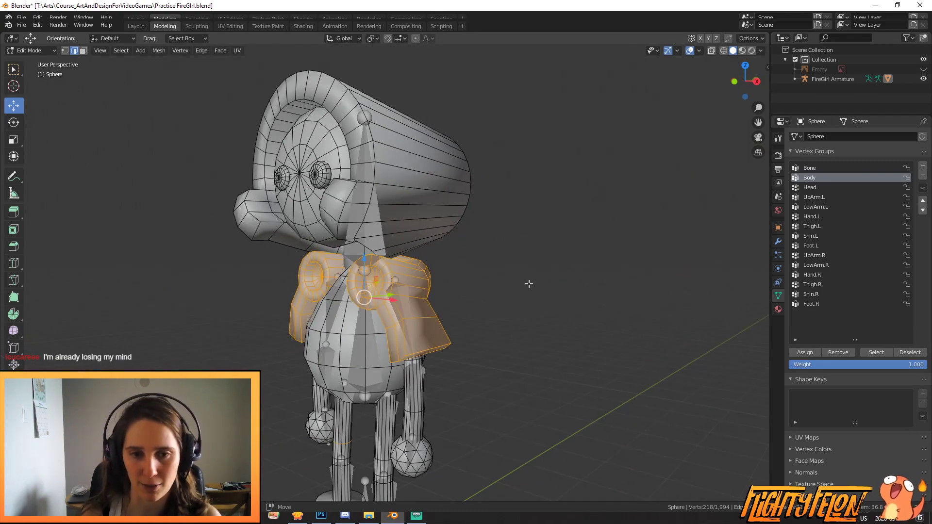
Step: Switch the mesh to Weight Paint mode and enable face selection masking for painting
left_click(55, 49)
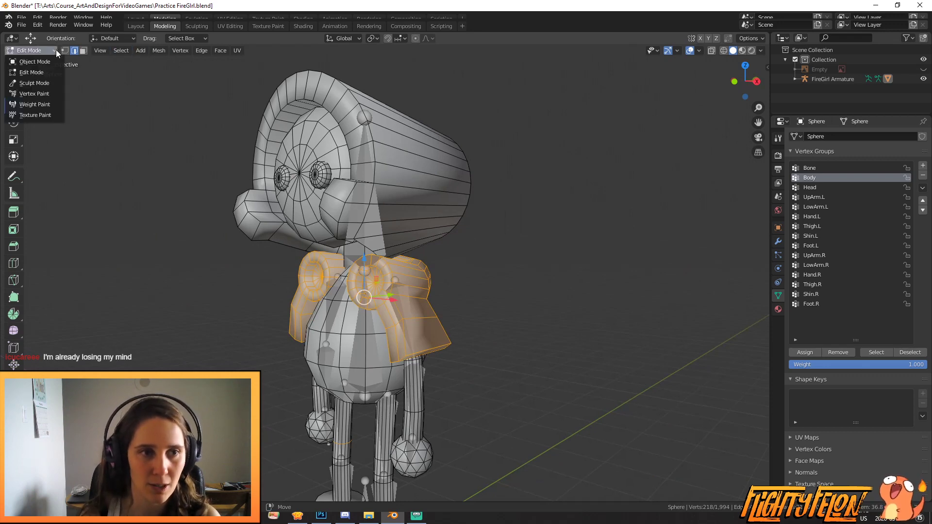
left_click(36, 104)
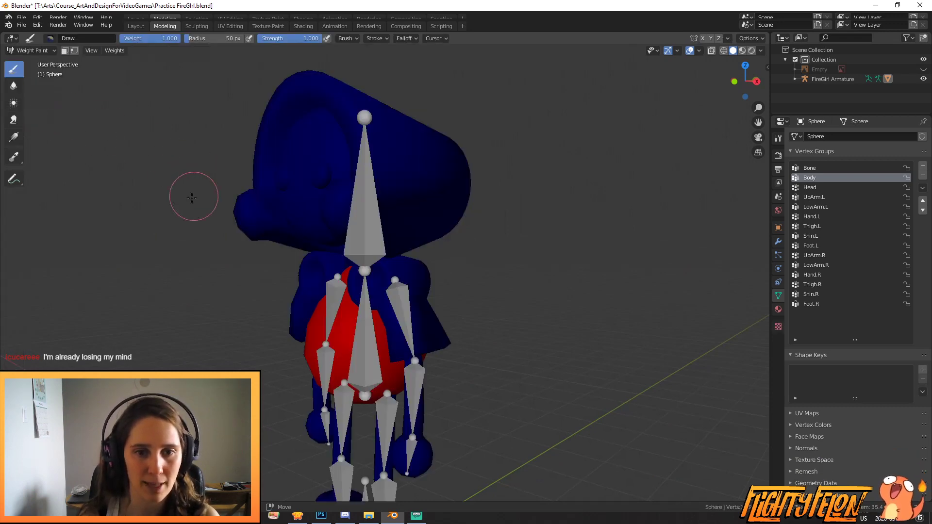
mouse_move(138, 266)
middle_mouse_down()
mouse_move(116, 265)
mouse_move(165, 262)
middle_mouse_up()
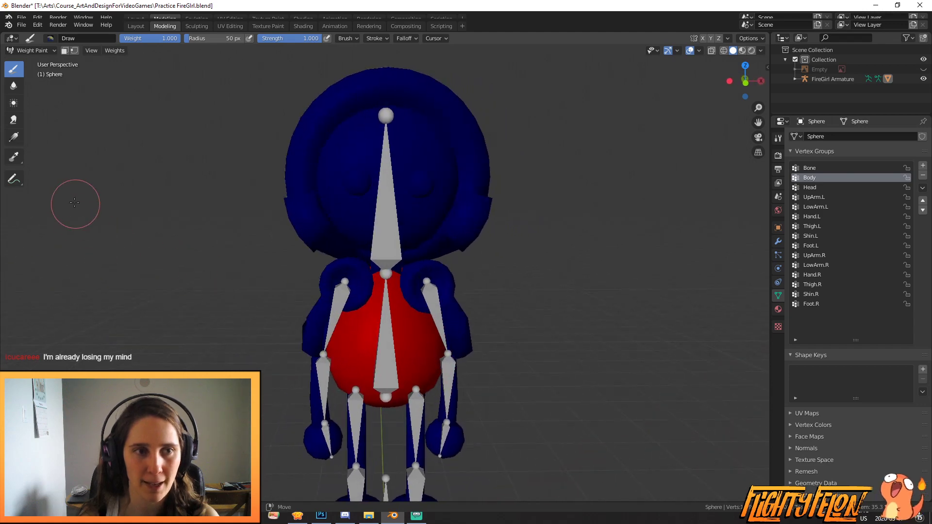
left_click(64, 50)
mouse_move(210, 267)
middle_mouse_down()
mouse_move(423, 247)
mouse_move(237, 285)
middle_mouse_up()
scroll(313, 286, "up", 2)
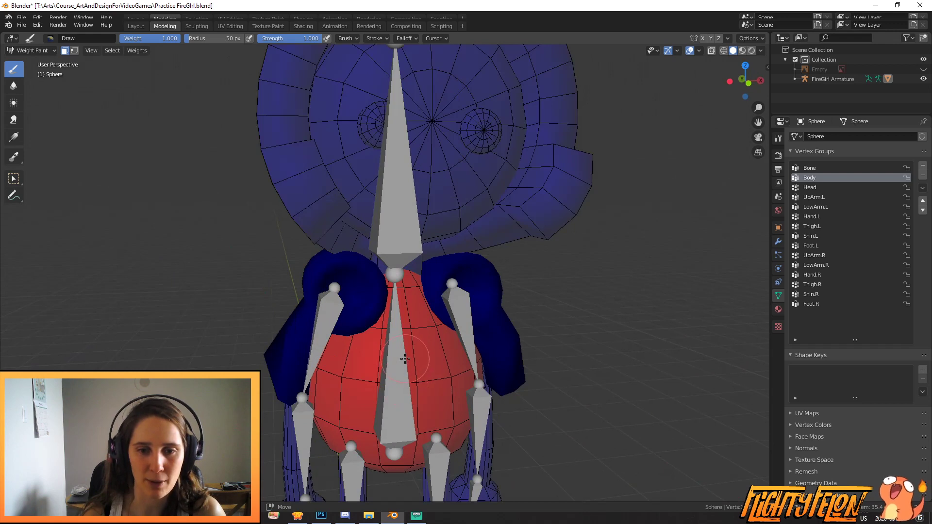
mouse_move(459, 277)
left_mouse_down()
mouse_move(488, 330)
mouse_move(493, 309)
left_mouse_up()
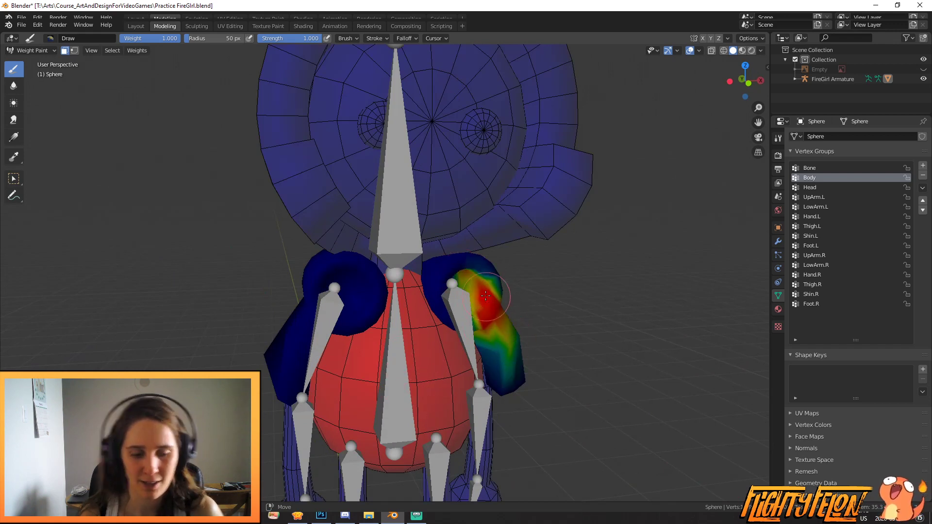
key("ctrl+z")
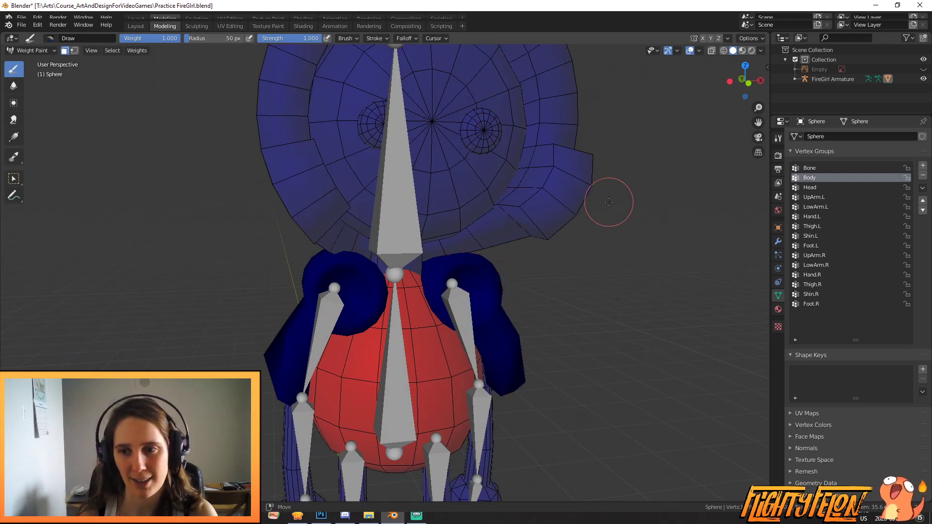
Step: Apply a linear weight gradient for the Body group across the cape from back to front in right side view
mouse_move(614, 261)
middle_mouse_down()
mouse_move(439, 229)
mouse_move(460, 253)
middle_mouse_up()
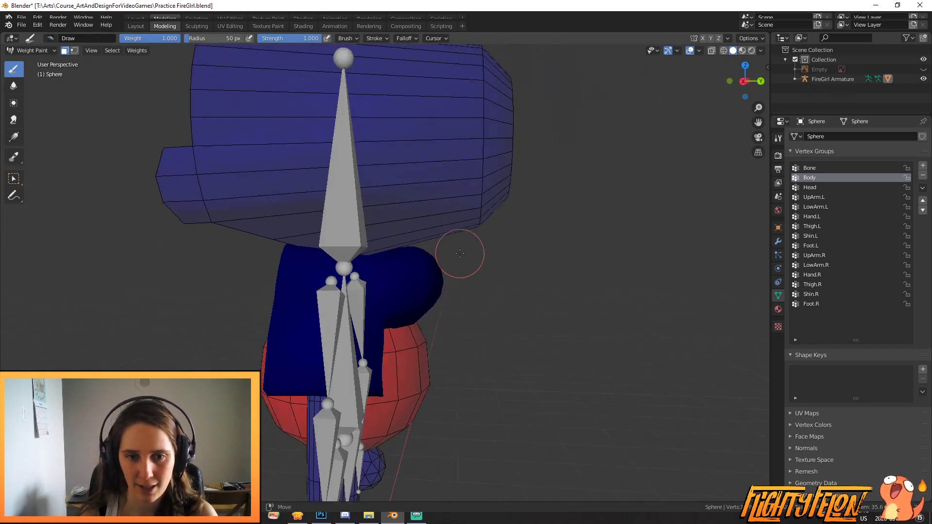
key("KP_3")
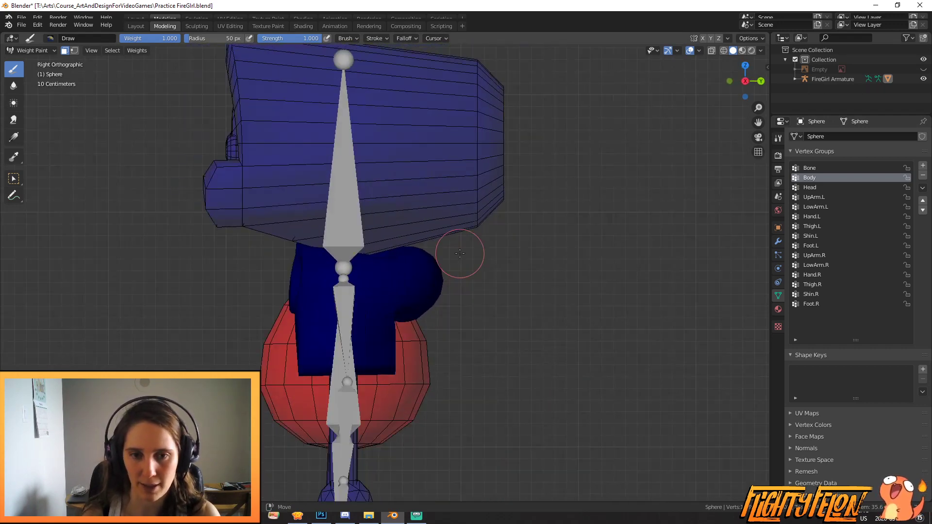
left_click(14, 138)
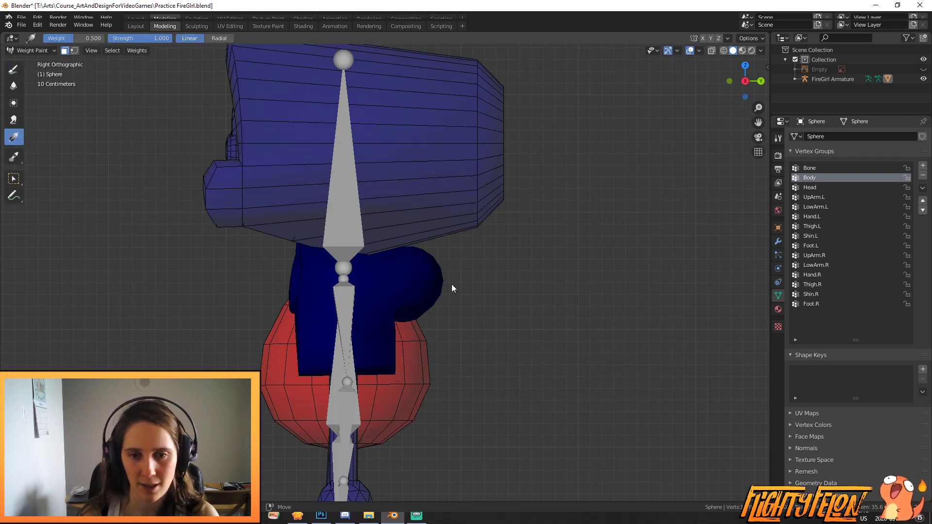
left_click_drag(408, 273, 350, 280)
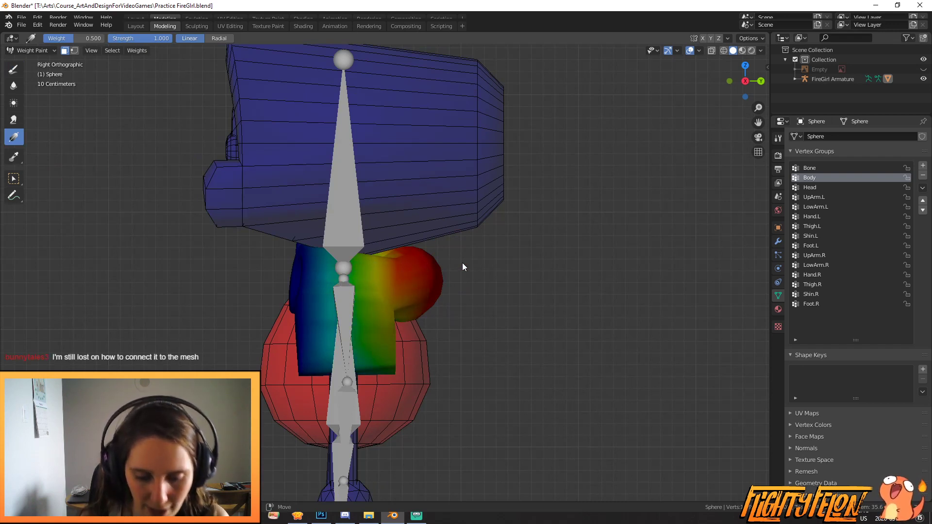
Step: Examine the Body weight gradient on the cape from the front, sides and back
middle_click_drag(378, 267, 292, 280)
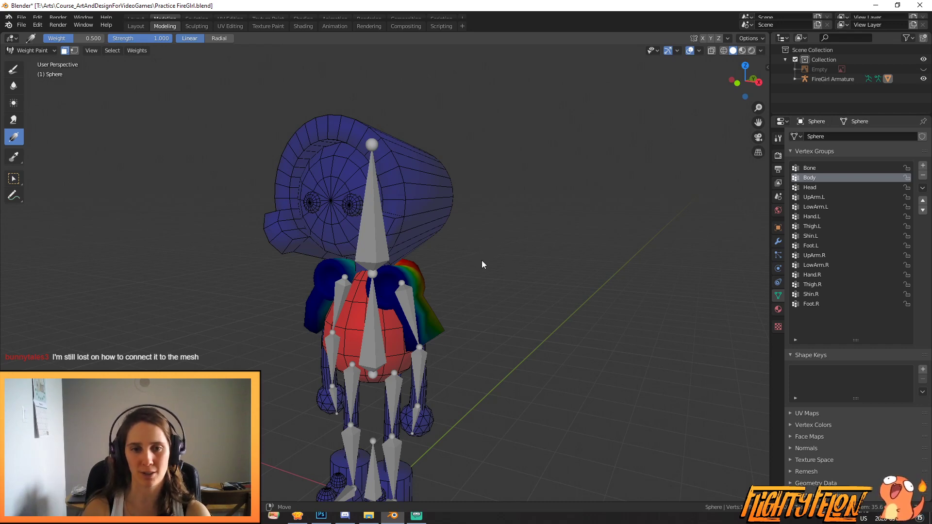
middle_click_drag(263, 173, 177, 215)
scroll(483, 321, "up", 3)
scroll(481, 318, "down", 2)
middle_click_drag(179, 256, 560, 260)
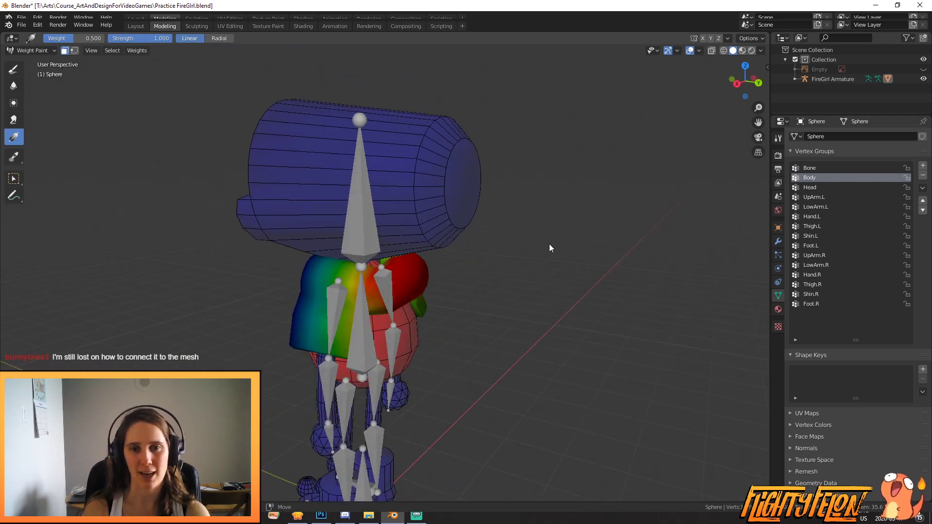
middle_click_drag(458, 278, 324, 278)
scroll(496, 273, "up", 5)
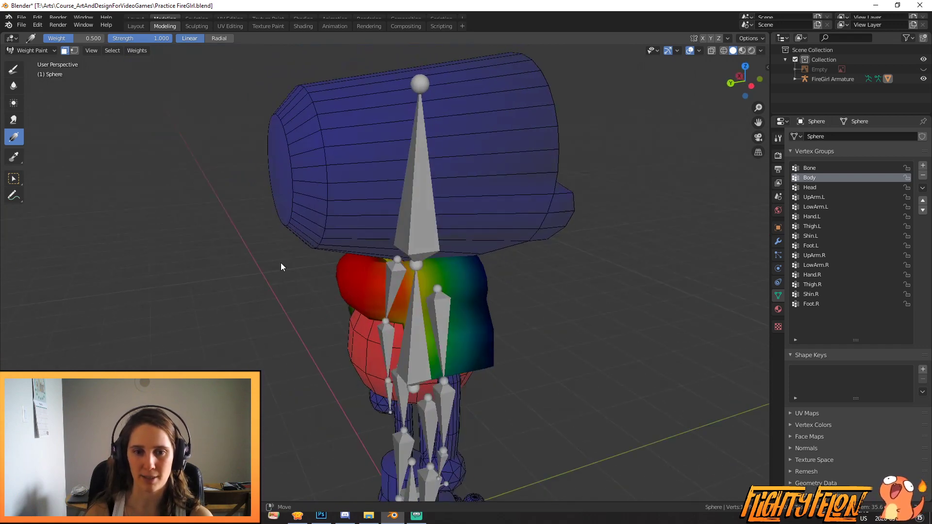
Step: Apply another linear Body gradient from the cape's middle toward its front edge, viewed from the character's opposite side
middle_click_drag(277, 253, 318, 299)
left_click_drag(406, 315, 555, 297)
middle_click_drag(537, 303, 516, 285)
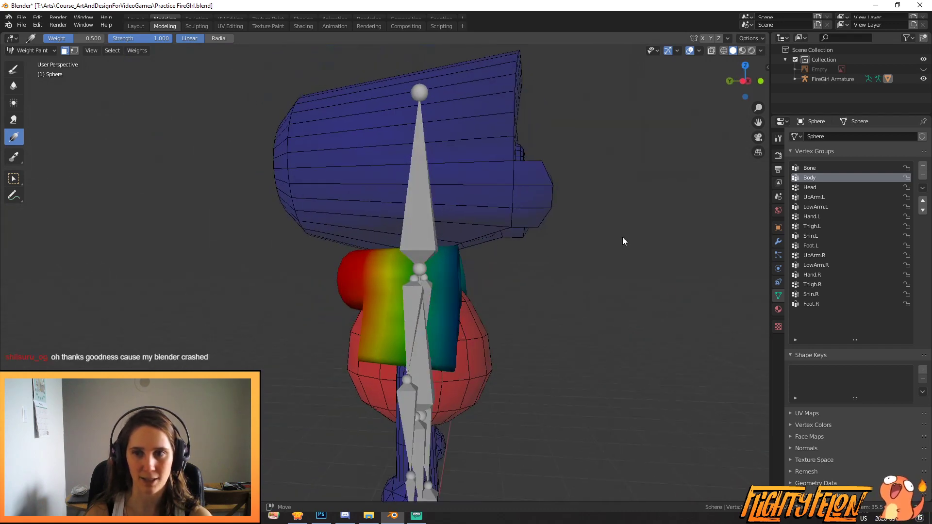
Step: Activate the Draw weight brush and set its blending mode to Subtract
left_click(13, 69)
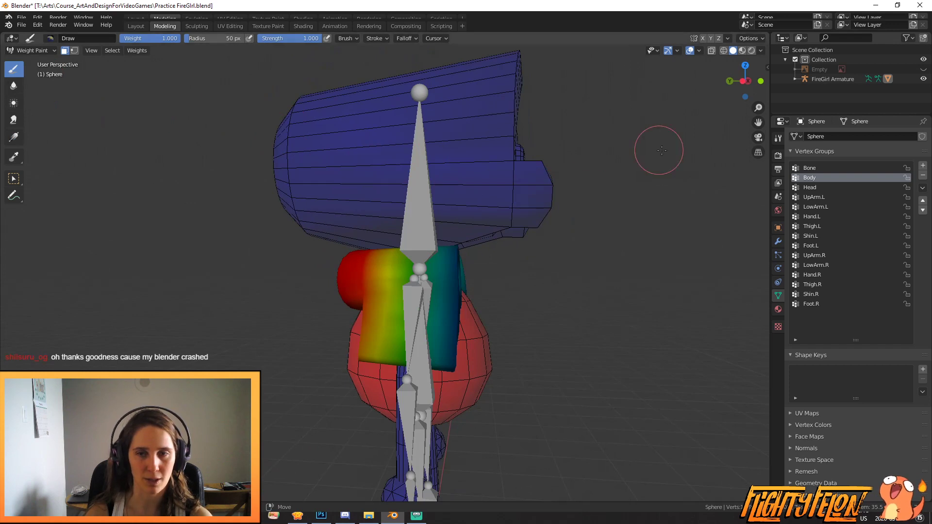
key("n")
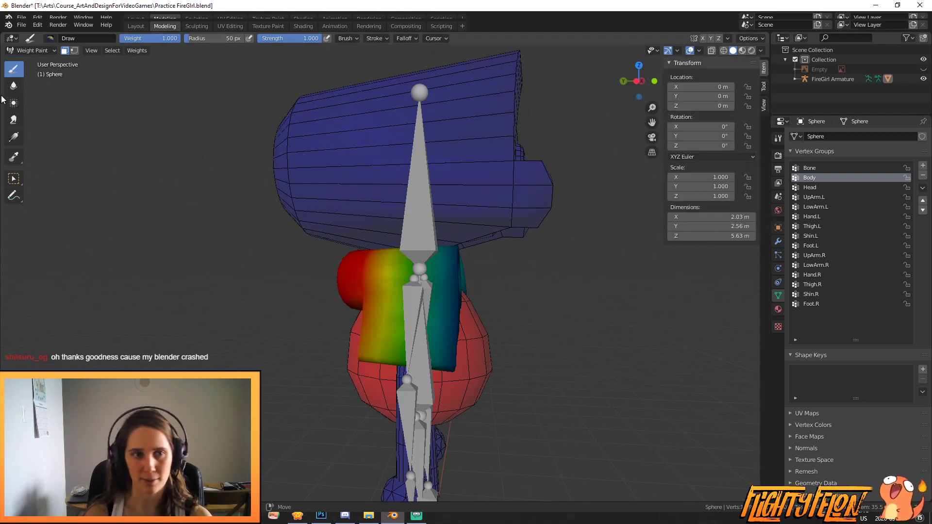
left_click(765, 85)
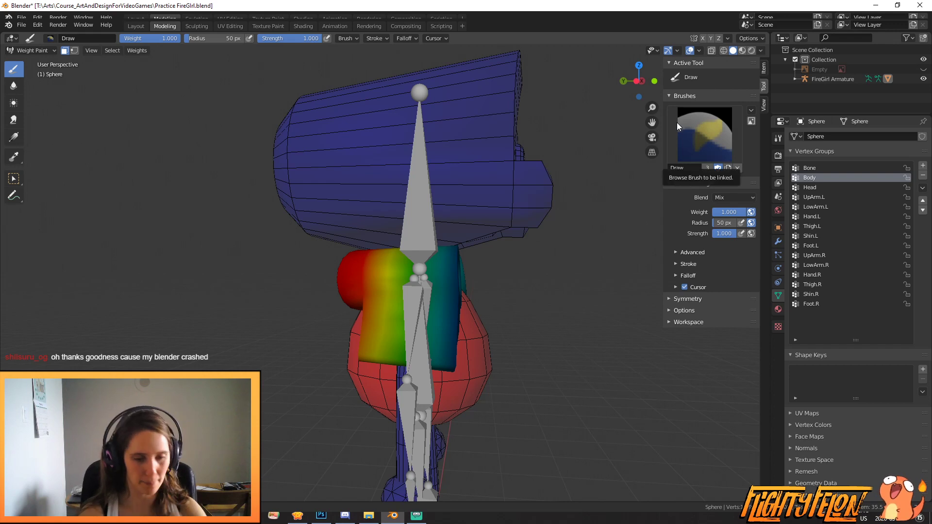
left_click(753, 197)
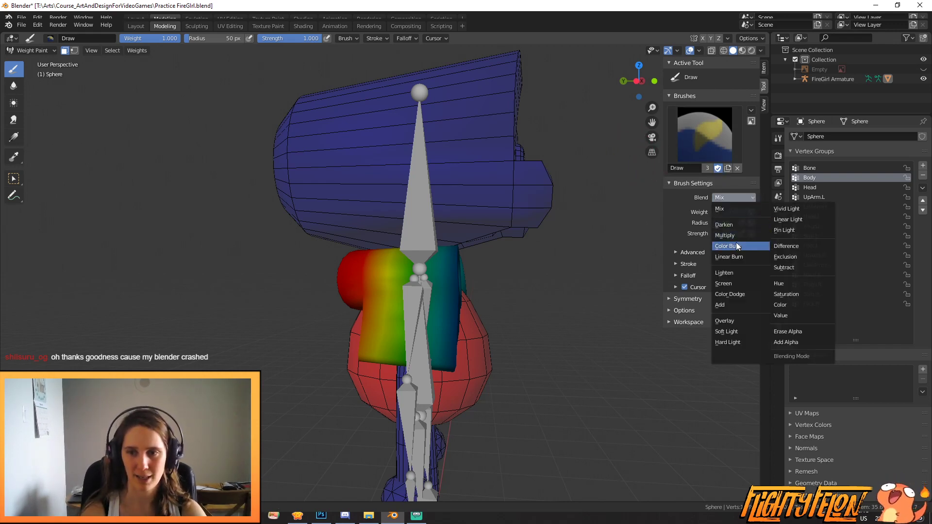
left_click(782, 270)
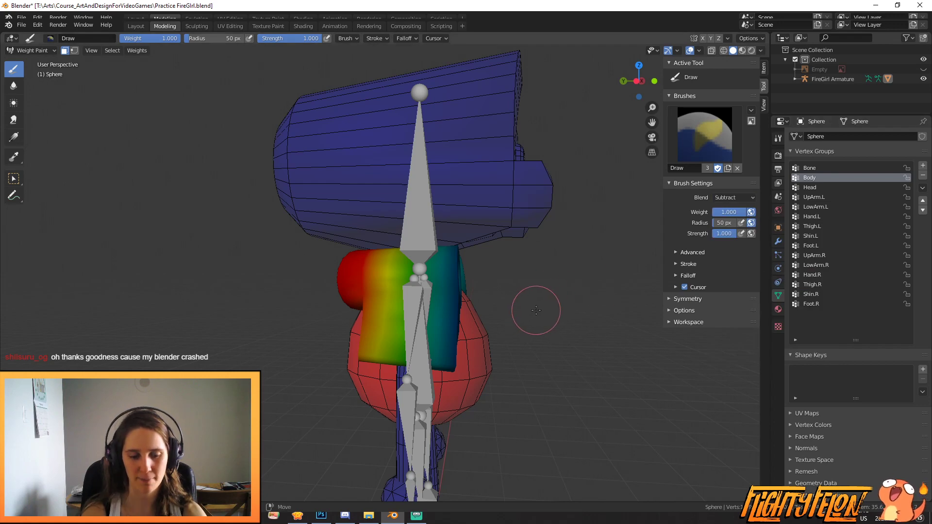
Step: Brush away Body weight along the front part of the cape beside the shoulder
middle_click_drag(545, 311, 474, 283)
scroll(474, 283, "up", 1)
left_click(396, 329)
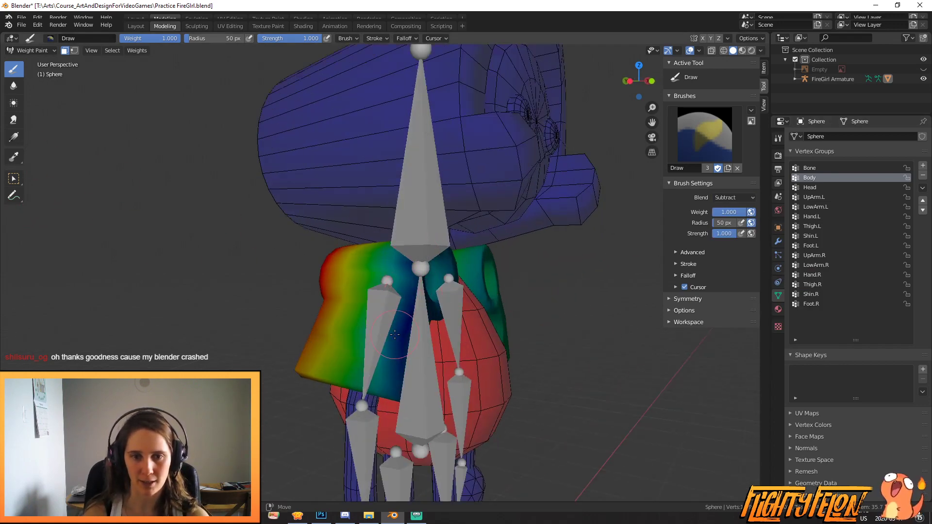
mouse_move(427, 288)
left_mouse_down()
mouse_move(442, 255)
mouse_move(453, 279)
left_mouse_up()
mouse_move(444, 297)
middle_mouse_down()
mouse_move(392, 354)
mouse_move(392, 269)
middle_mouse_up()
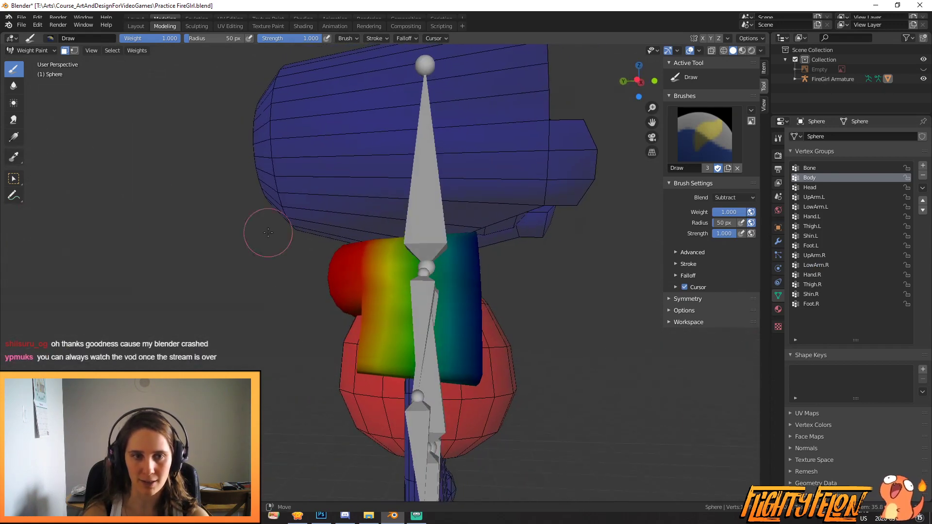
Step: Subtract Body weight from the lower ends of both cape sides with short linear gradients running upward
left_click(14, 138)
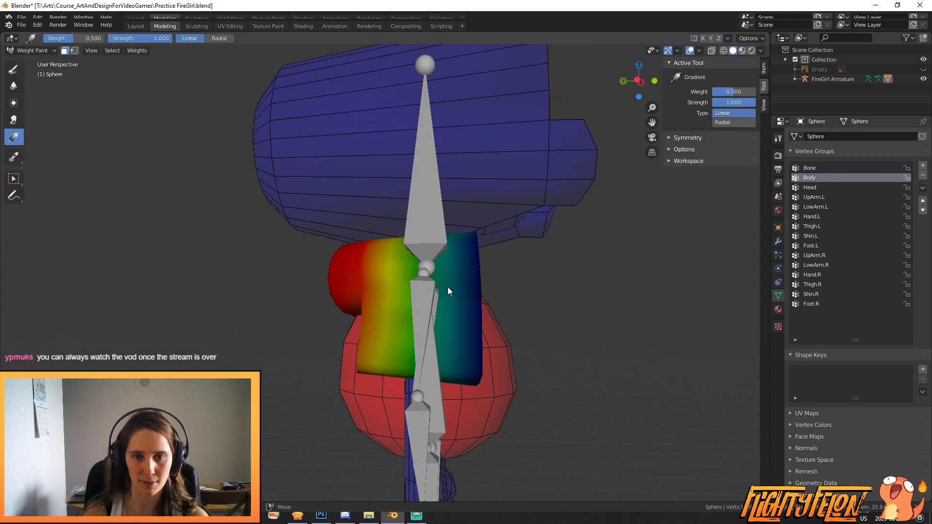
middle_click_drag(433, 274, 296, 355)
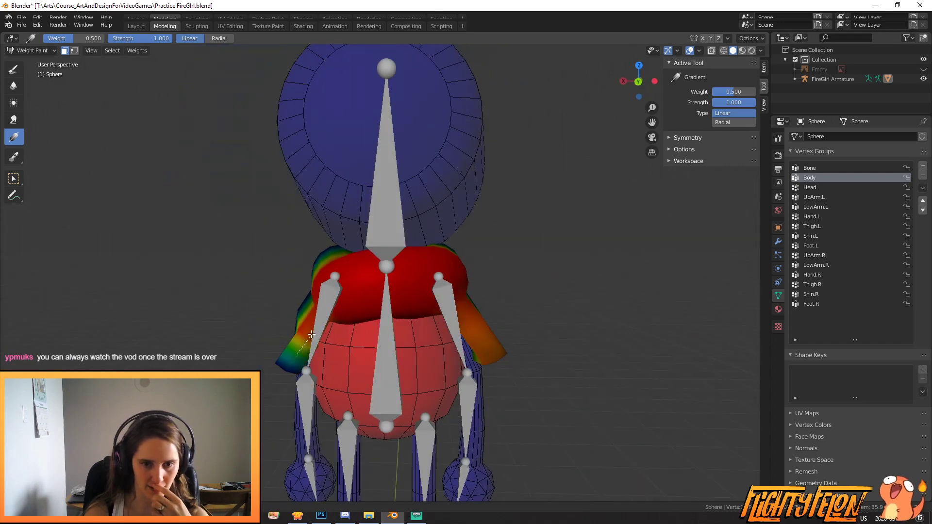
left_click_drag(296, 355, 319, 322)
middle_click_drag(481, 339, 407, 401)
left_click_drag(397, 409, 401, 384)
middle_click_drag(395, 391, 519, 337)
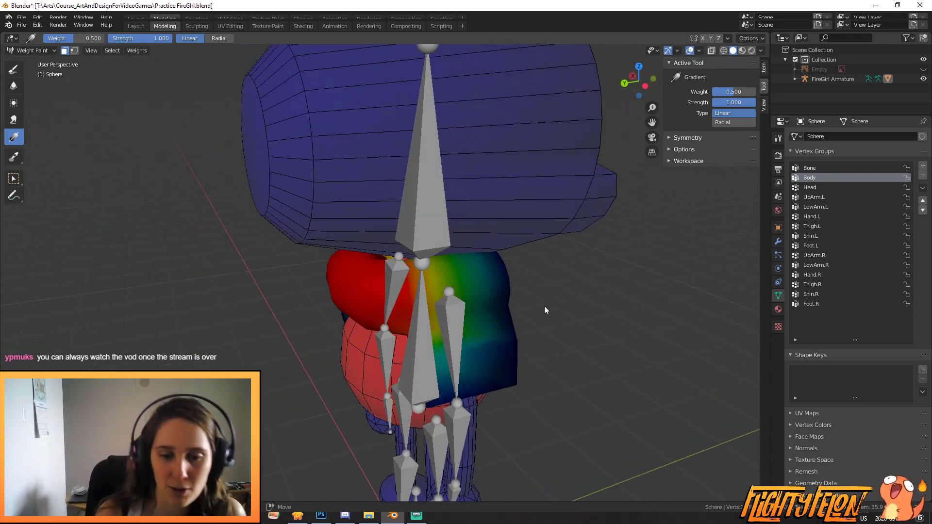
left_click(418, 518)
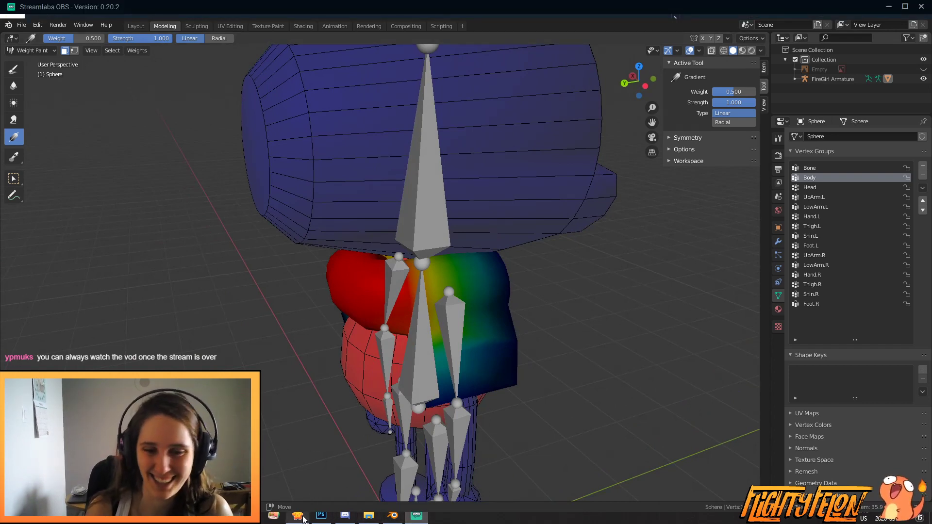
left_click(396, 516)
Step: Set the brush blending to Mix and fill the cape's left-arm half in the UpArm.L group with a front-view linear gradient
mouse_move(529, 340)
middle_mouse_down()
mouse_move(497, 331)
mouse_move(567, 328)
mouse_move(480, 316)
mouse_move(491, 313)
middle_mouse_up()
scroll(539, 335, "up", 2)
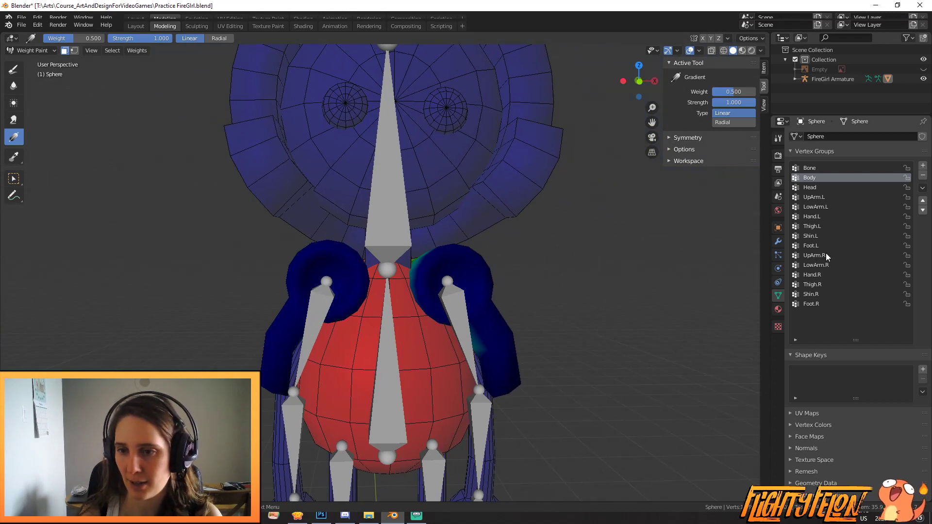
left_click(814, 197)
middle_click_drag(561, 313, 524, 324)
key("KP_1")
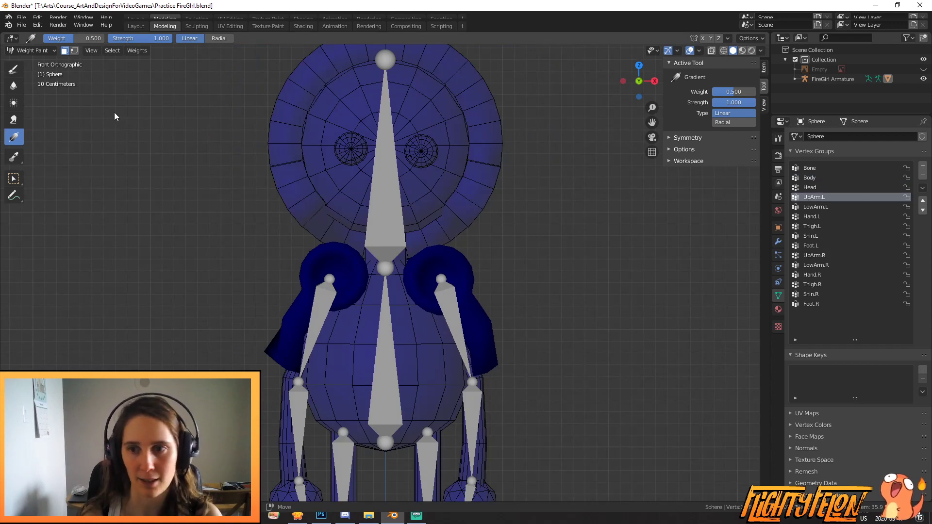
left_click(14, 69)
left_click(748, 198)
left_click(729, 208)
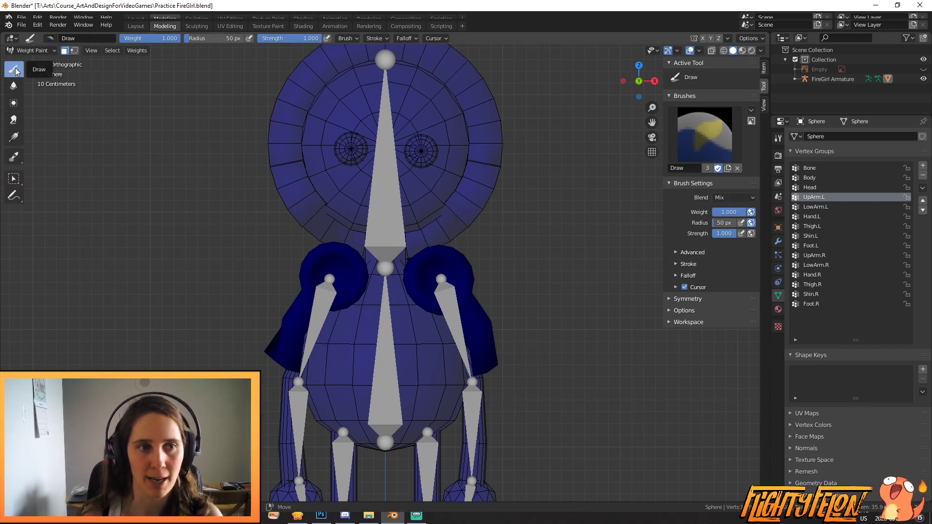
left_click(13, 137)
mouse_move(396, 286)
left_mouse_down()
mouse_move(366, 279)
mouse_move(374, 273)
left_mouse_up()
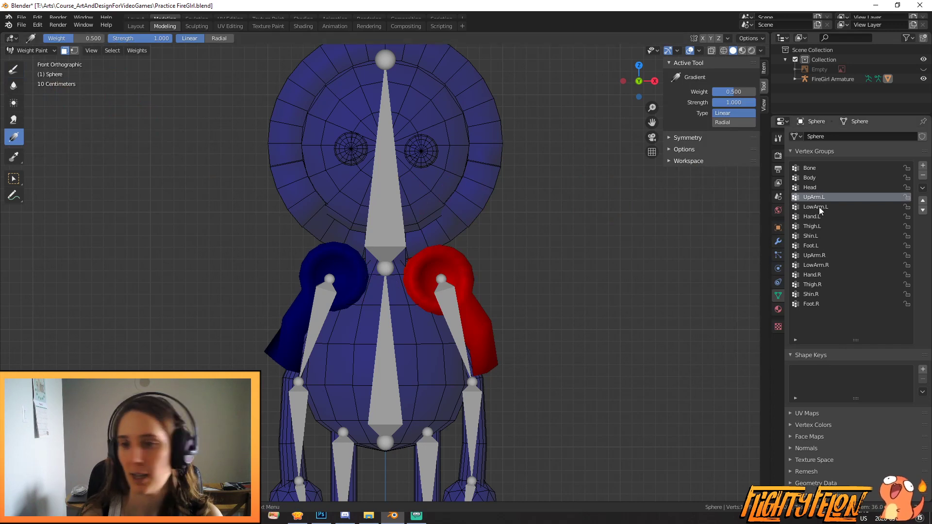
Step: Make UpArm.R the active group and fill the cape's right-arm half with a short linear gradient
left_click(818, 256)
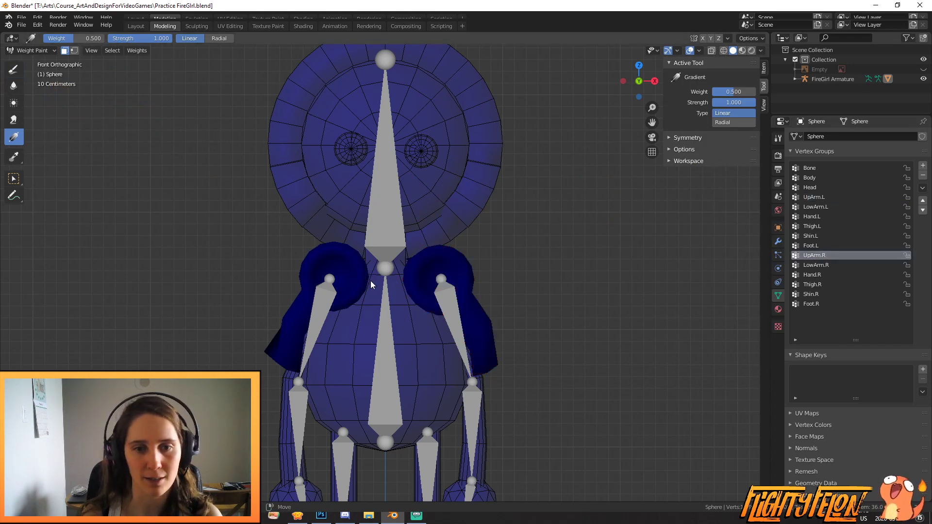
left_click_drag(377, 277, 378, 276)
middle_click_drag(378, 277, 433, 246)
Step: Set the Draw brush's blending mode back to Subtract and activate the Gradient tool
key("KP_3")
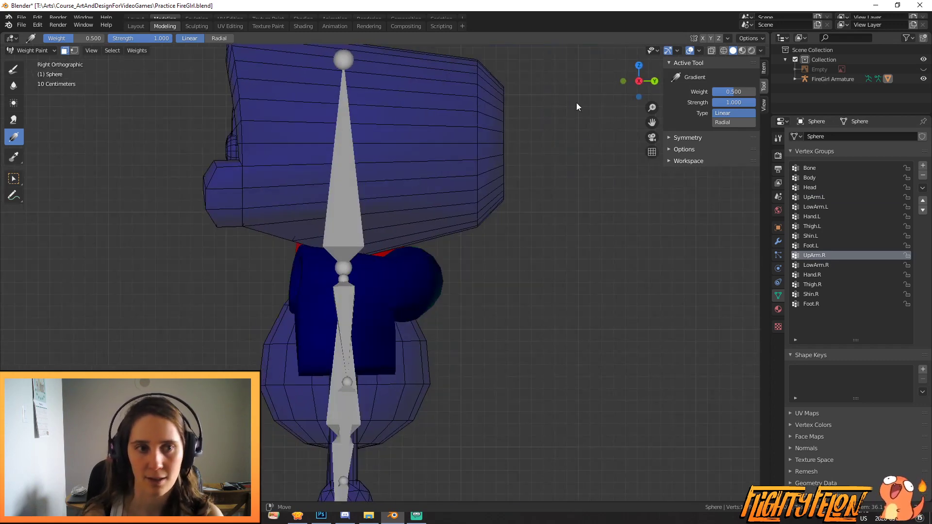
left_click(14, 69)
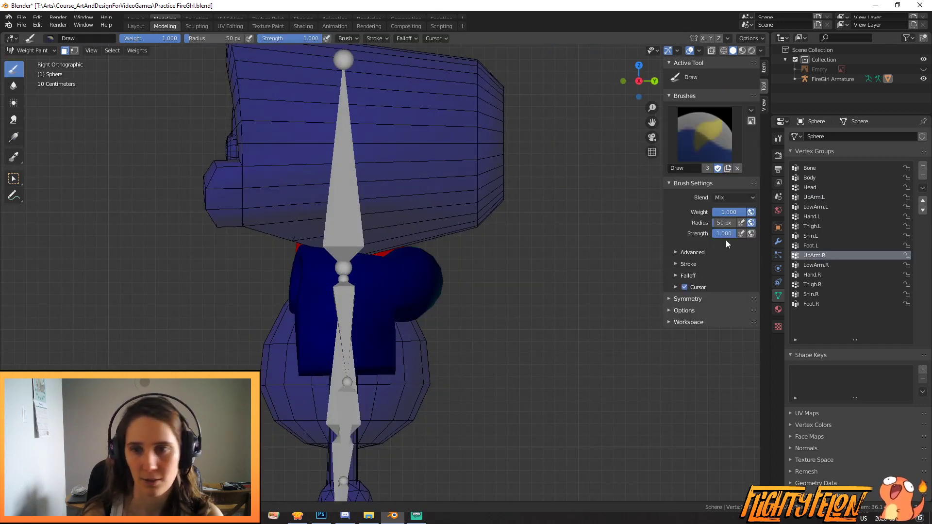
left_click(750, 199)
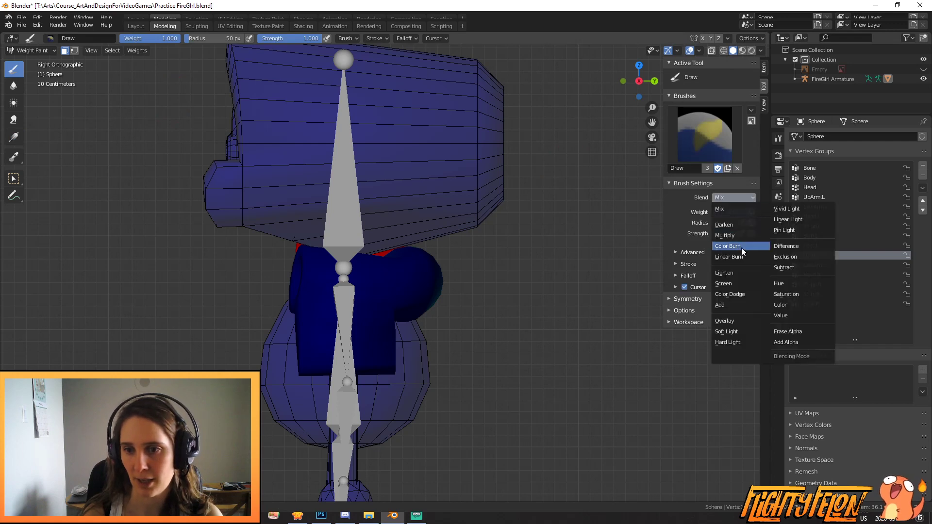
left_click(787, 268)
left_click(14, 138)
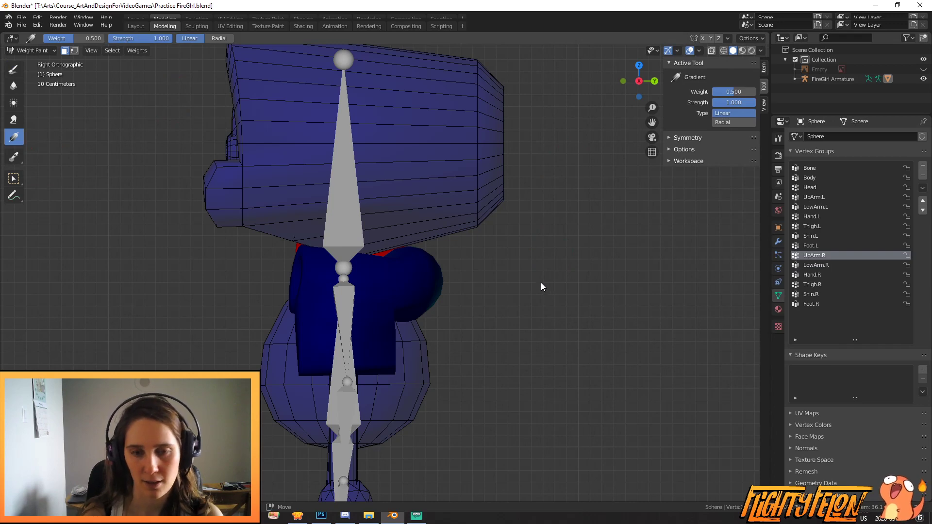
Step: Subtract UpArm.R weight from the cape's back and upper area with two diagonal linear gradients on the right-arm side
key("KP_4")
key("KP_4")
key("KP_4")
key("KP_4")
key("KP_4")
key("KP_4")
key("KP_4")
key("KP_4")
key("KP_4")
key("KP_4")
key("KP_4")
key("KP_4")
key("KP_4")
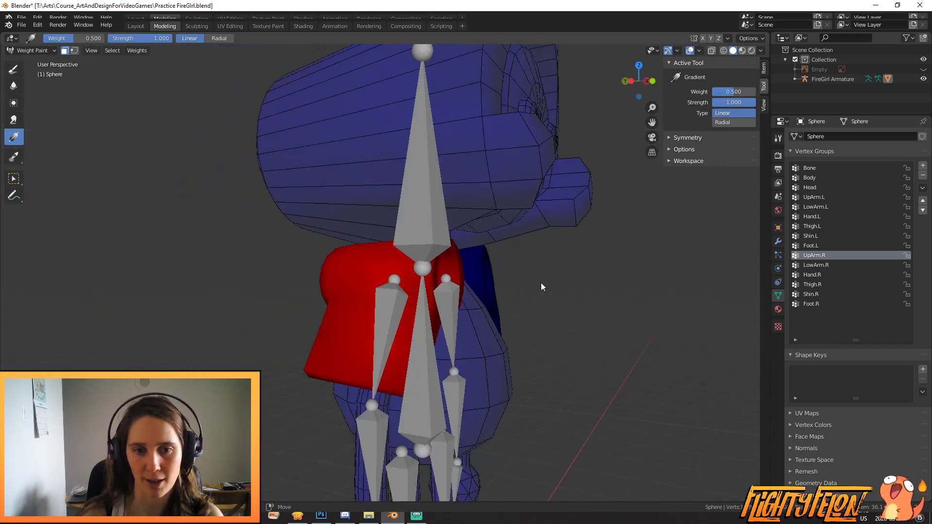
key("KP_5")
left_click_drag(319, 268, 408, 313)
mouse_move(305, 232)
left_mouse_down()
mouse_move(416, 283)
mouse_move(415, 256)
left_mouse_up()
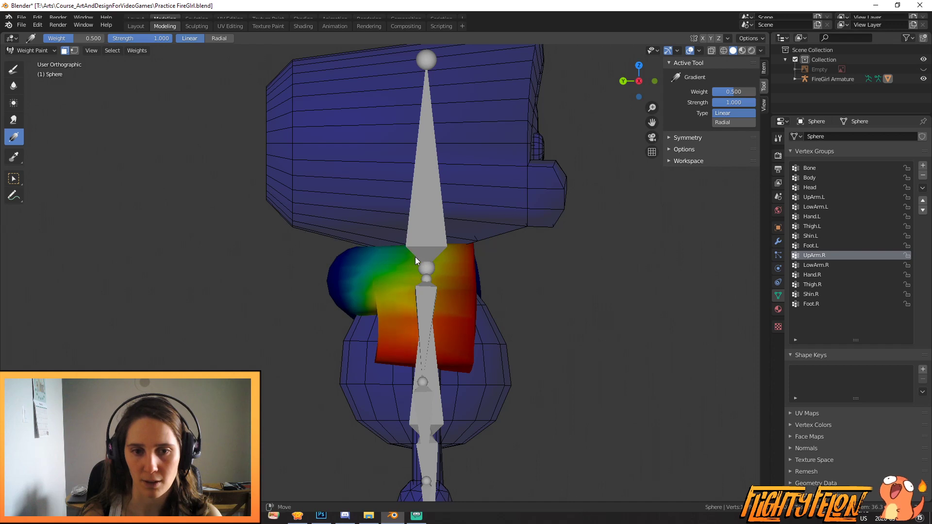
Step: Subtract UpArm.L weight from the back of the cape with a linear gradient running toward the front in right side view
key("KP_4")
key("KP_3")
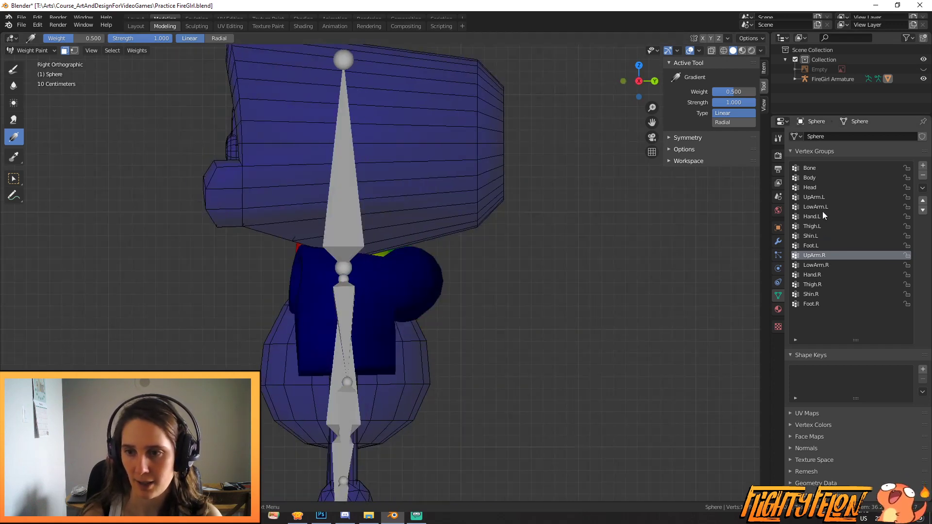
left_click(823, 198)
left_click_drag(415, 276, 377, 271)
middle_click_drag(377, 271, 412, 290)
scroll(412, 290, "up", 2)
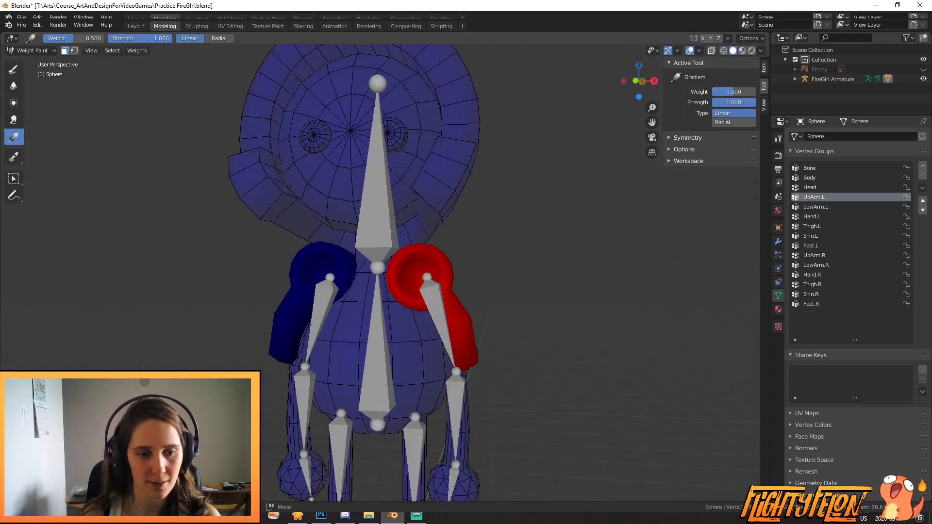
Step: Leave Weight Paint mode, select the FireGirl Armature and put it in Pose Mode
left_click(32, 51)
left_click(27, 60)
left_click(444, 320)
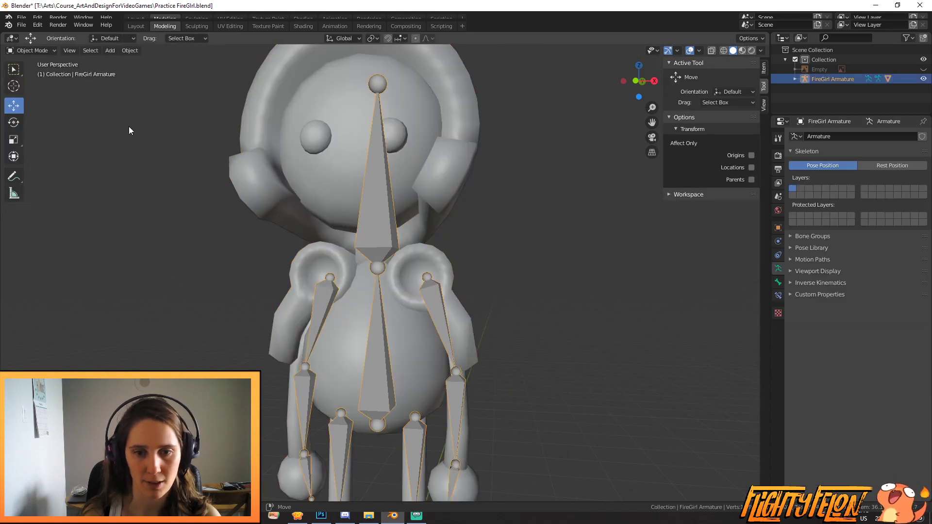
left_click(32, 50)
left_click(32, 83)
Step: Trackball-rotate the UpArm.L bone outward to test how the cape deforms with the left arm
middle_click_drag(514, 325, 383, 319)
key("r")
key("r")
left_click(427, 339)
key("r")
key("r")
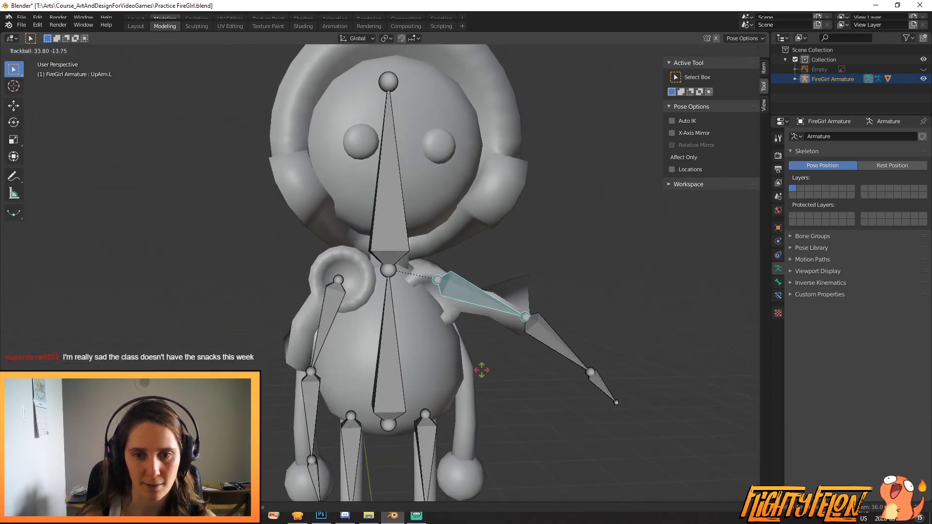
left_click(492, 389)
Step: Trackball-rotate the UpArm.R bone outward from the back view to test the cape's right side
middle_click_drag(492, 388, 282, 386)
middle_click_drag(496, 354, 490, 333)
left_click(456, 322)
key("r")
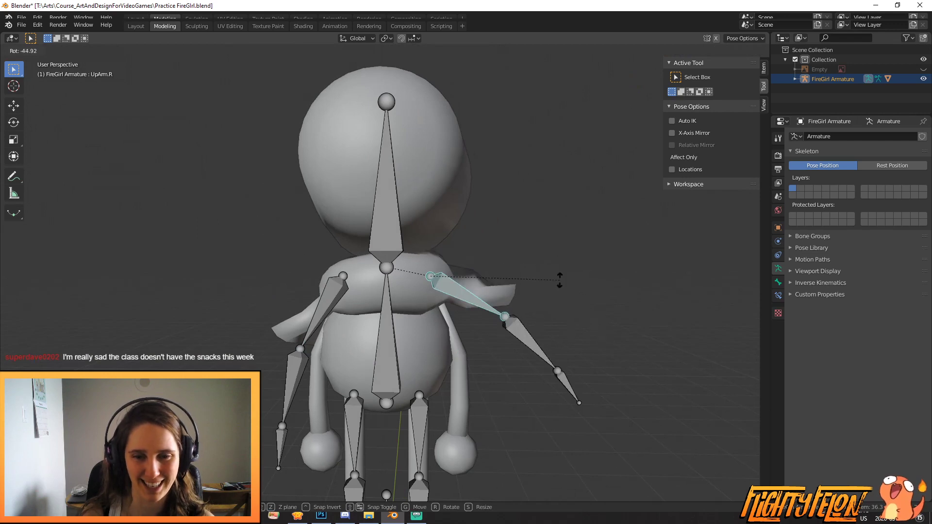
key("r")
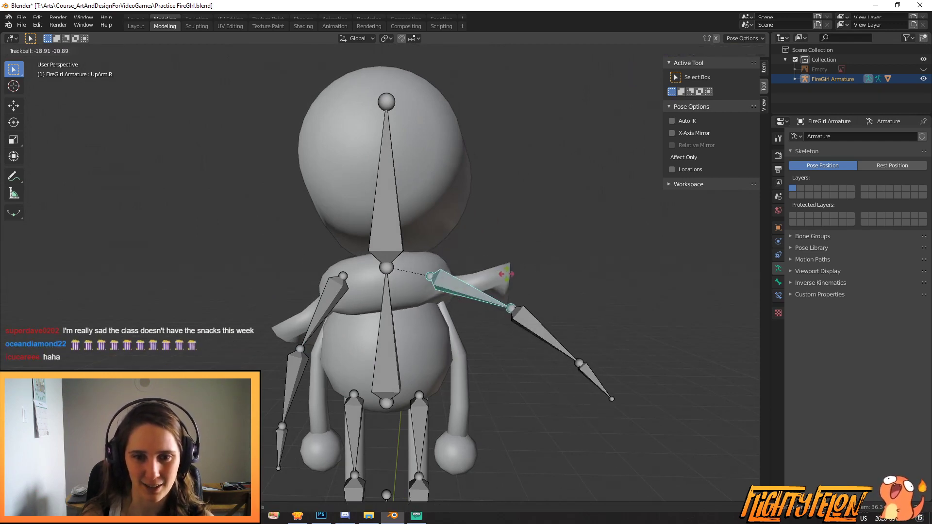
left_click(487, 293)
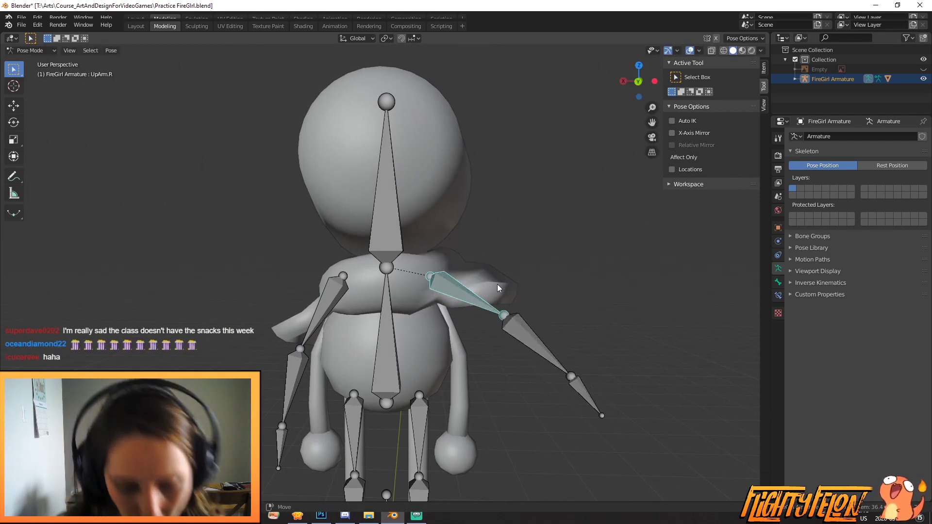
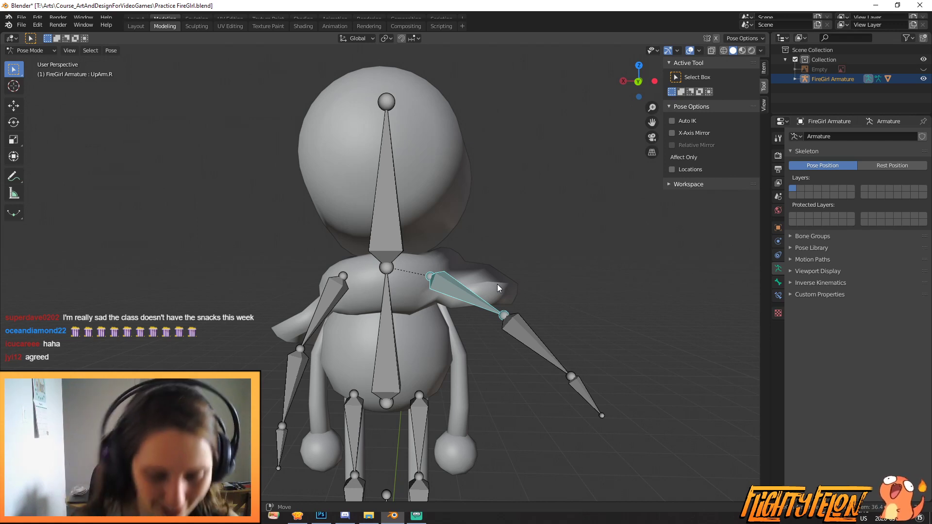
Step: Clear the rotation of all bones to restore the rest pose, and deselect them
key("a")
key("a")
key("a")
key("alt+r")
middle_click_drag(471, 319, 604, 322)
scroll(604, 321, "down", 3)
middle_click_drag(534, 321, 524, 243, "shift")
scroll(505, 272, "up", 3)
key("a")
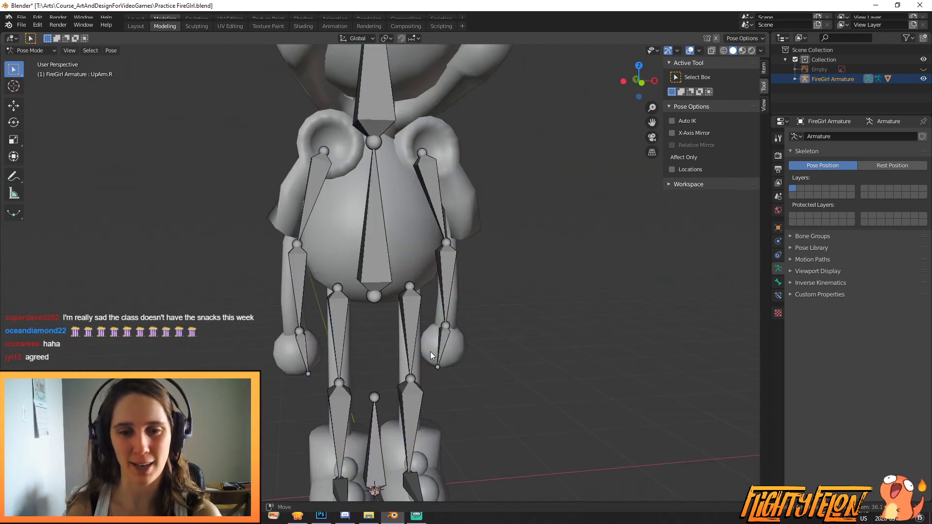
Step: Return the armature to Object Mode, select the character mesh and save the file
left_click(44, 50)
left_click(26, 65)
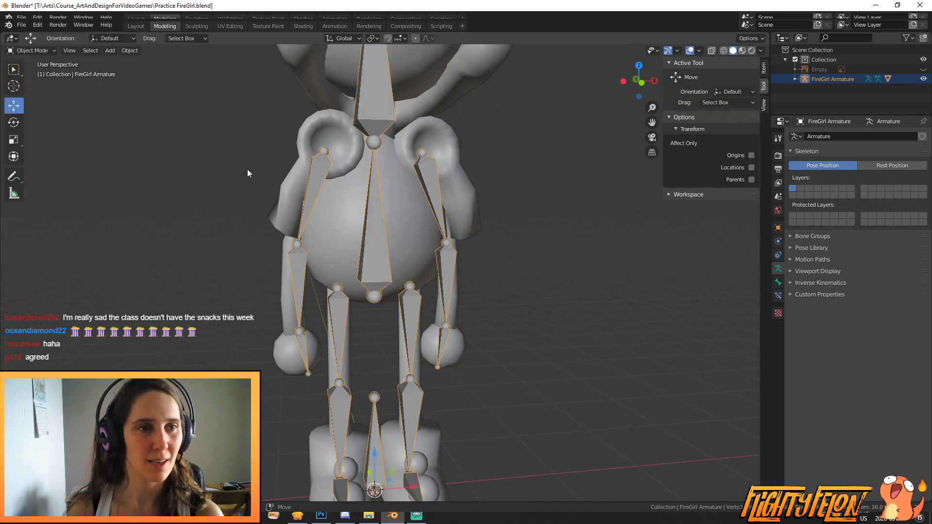
left_click(290, 360)
key("ctrl+s")
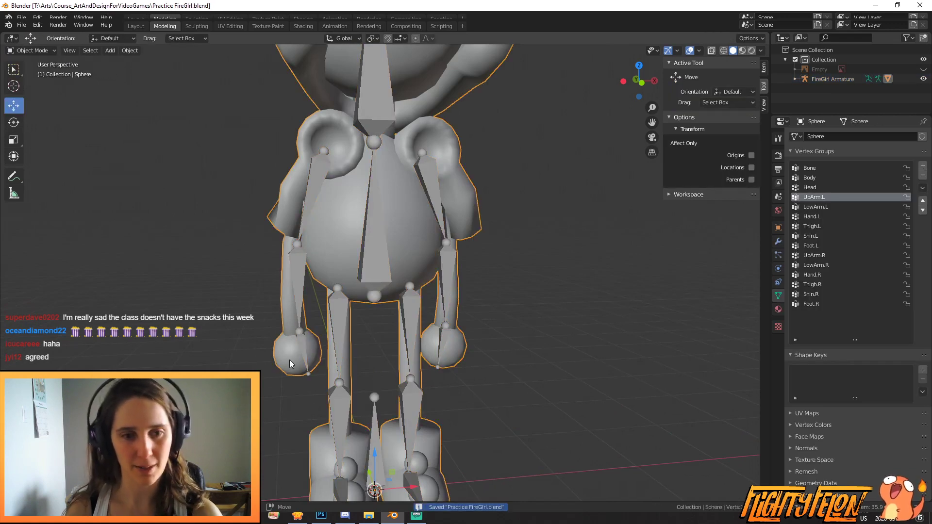
Step: In Edit Mode, select only the linked left-arm geometry of the character mesh and switch to front view
left_click(56, 52)
left_click(22, 71)
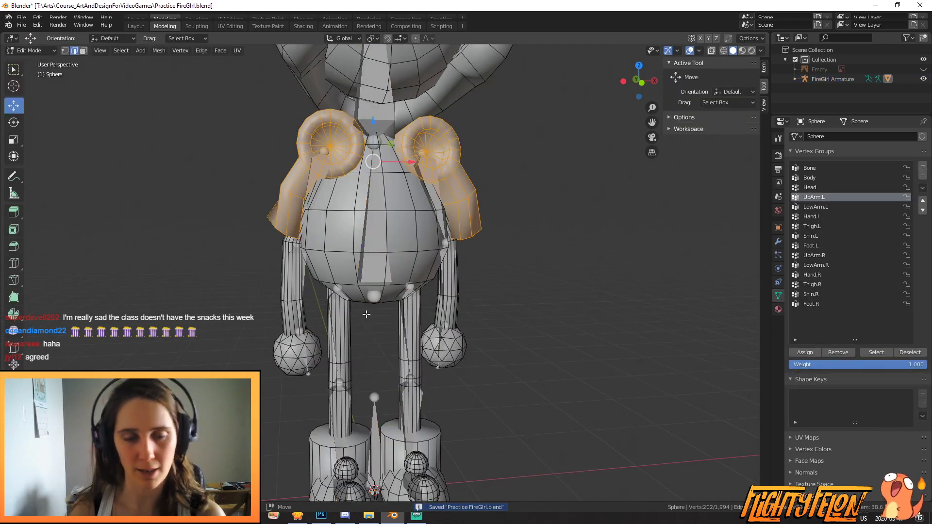
key("alt+a")
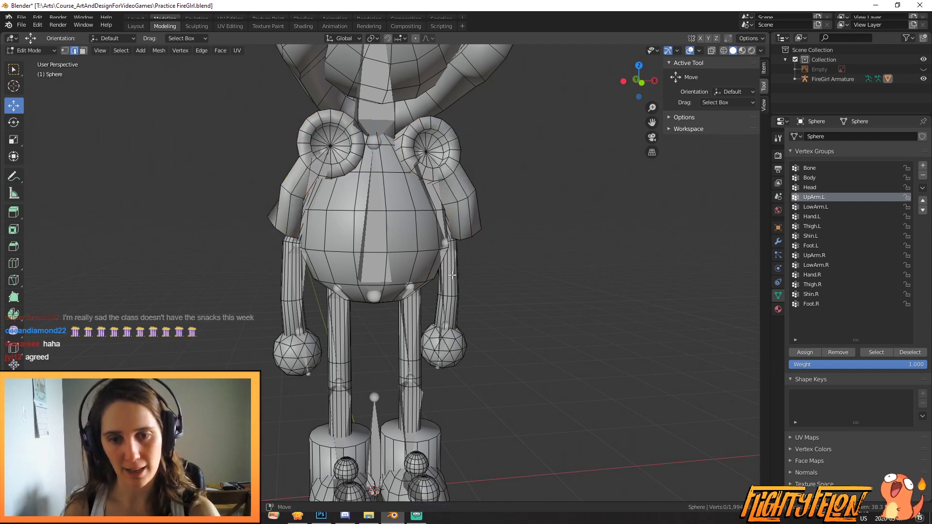
key("l")
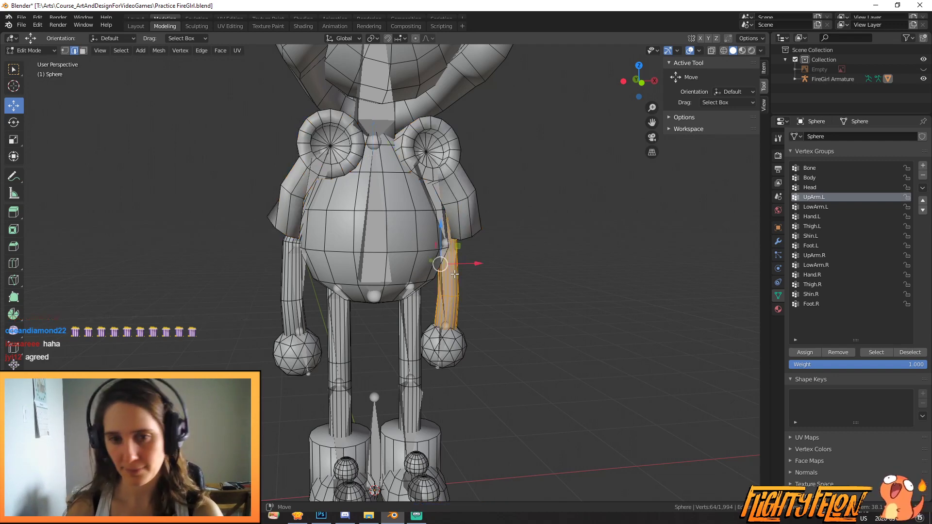
key("KP_1")
scroll(538, 294, "up", 1)
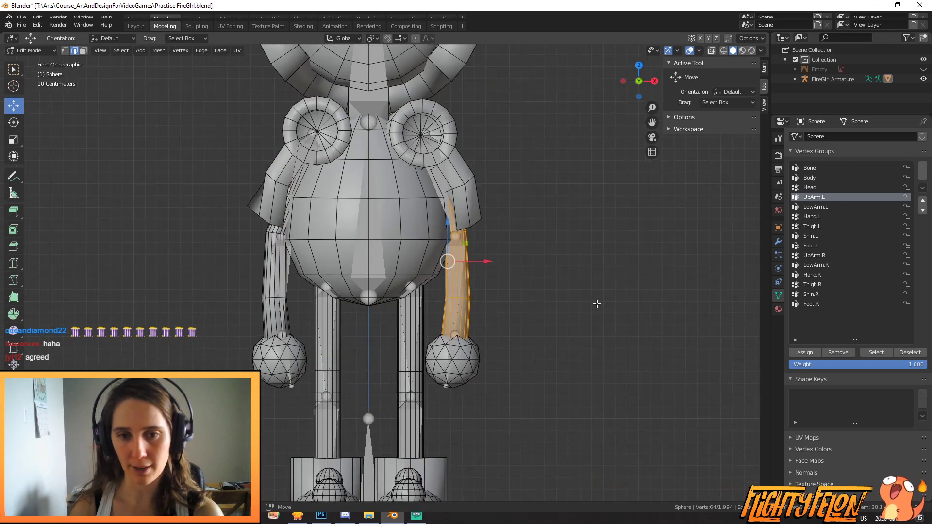
Step: Make LowArm.L the active vertex group and switch the mesh to Weight Paint mode around the left elbow
left_click(821, 207)
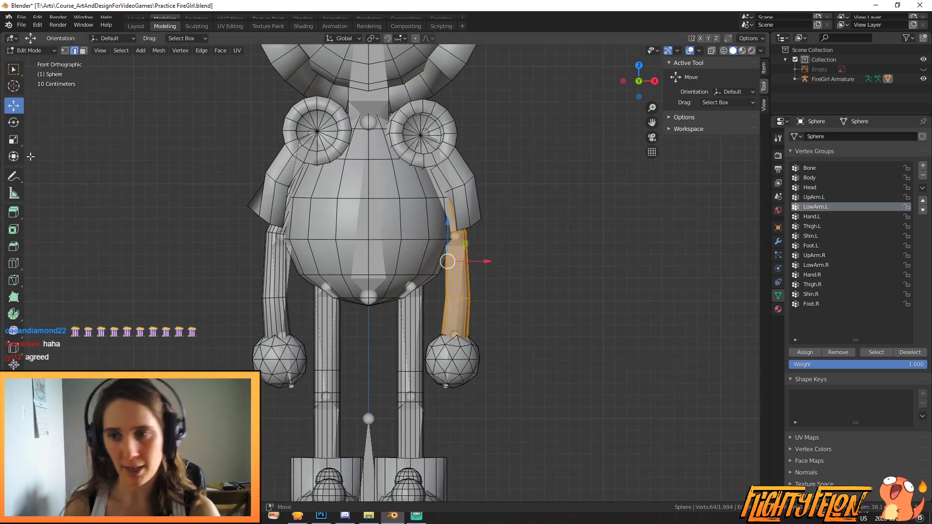
left_click(30, 51)
left_click(35, 104)
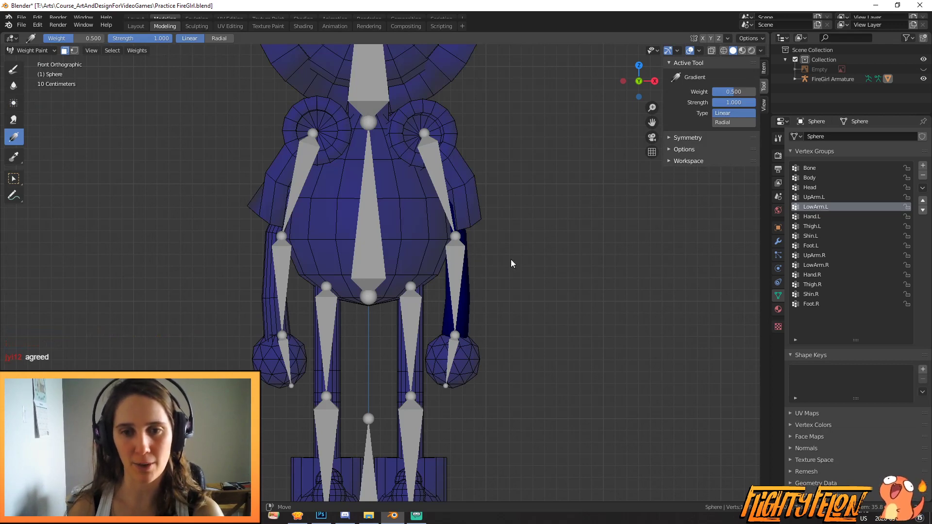
scroll(368, 249, "up", 3)
middle_click_drag(250, 241, 350, 285, "shift")
middle_click_drag(661, 262, 469, 243, "shift")
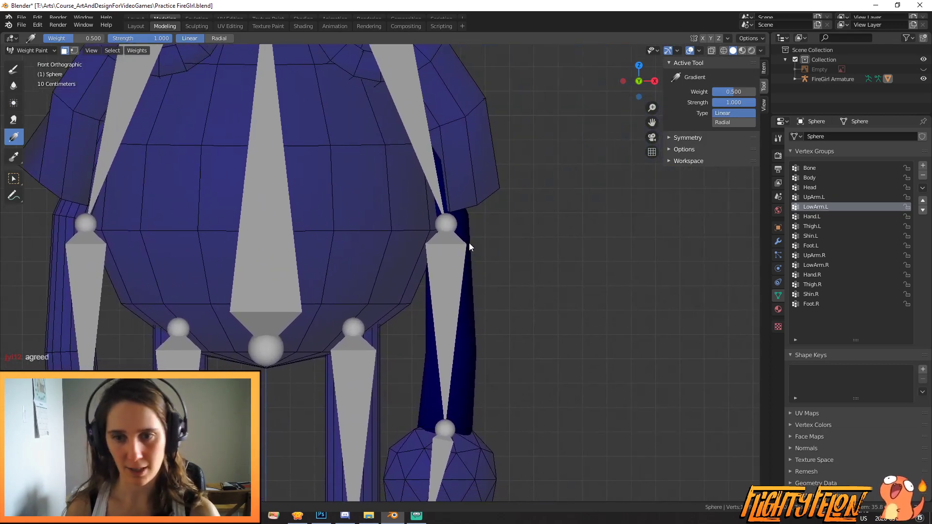
Step: In Edit Mode, add two loop cuts to the left arm, one below and one above the elbow joint
key("Tab")
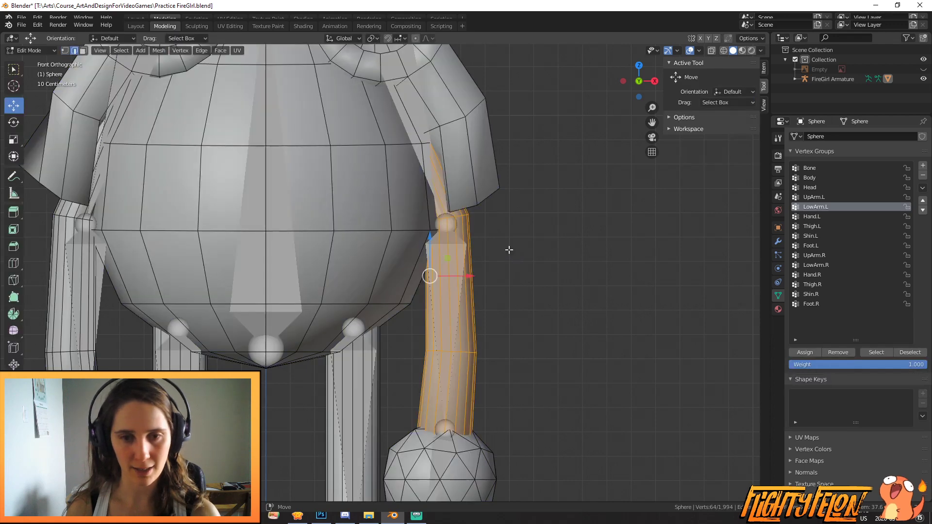
key("ctrl+r")
left_click(458, 262)
left_click(458, 253)
key("ctrl+r")
left_click(443, 198)
left_click(446, 200)
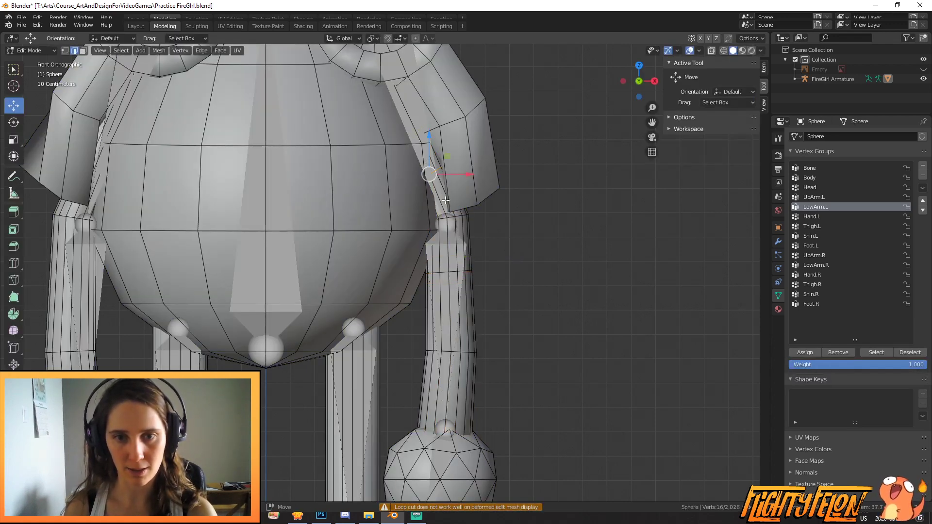
Step: Add two matching loop cuts to the right arm below and above the elbow, and save the file
key("ctrl+r")
left_click(67, 286)
left_click(68, 270)
key("ctrl+r")
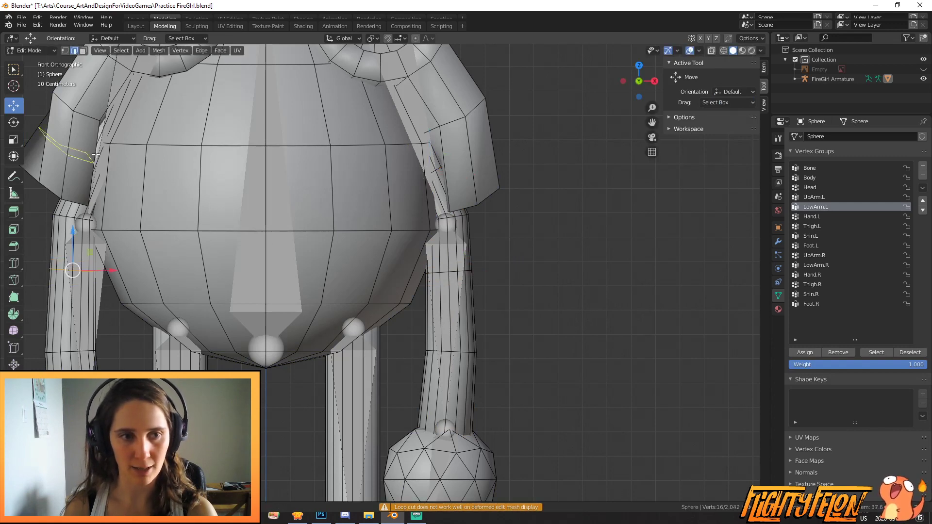
left_click(95, 155)
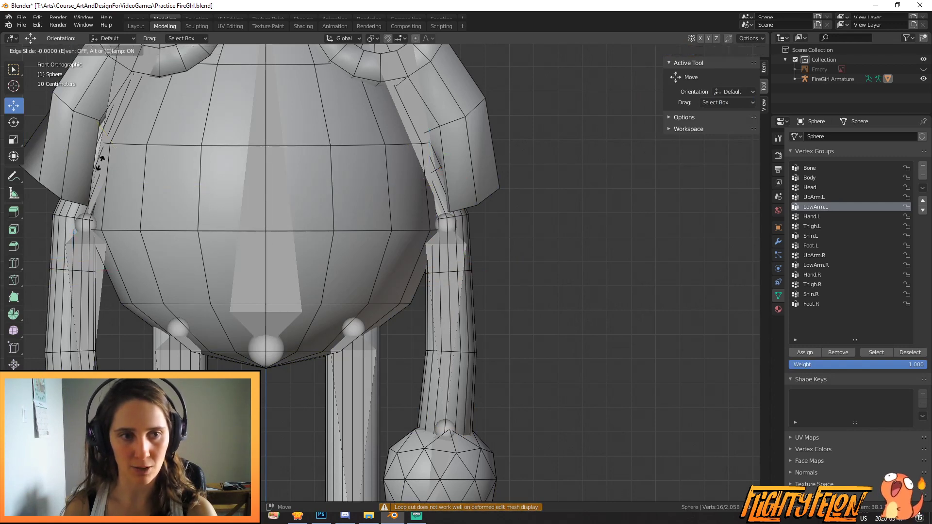
left_click(98, 199)
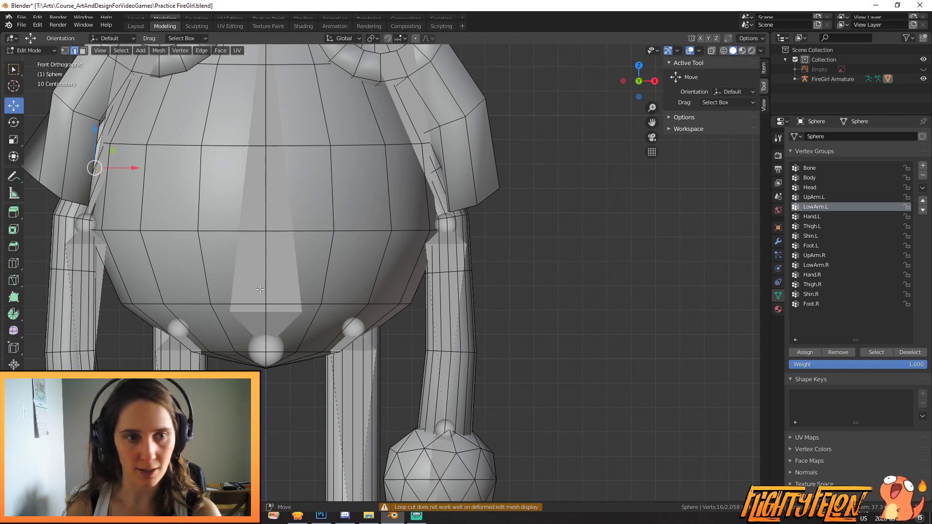
key("ctrl+s")
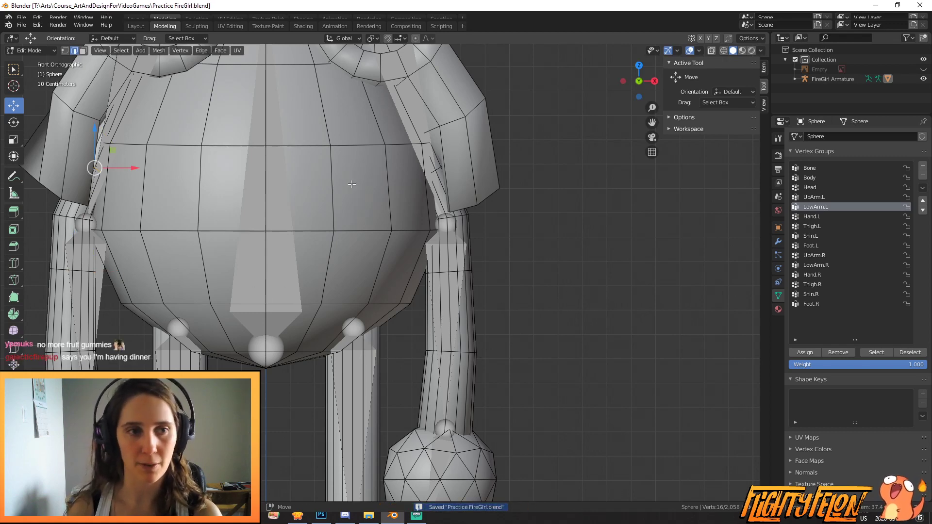
Step: Select the whole linked left arm in Edit Mode and return to Weight Paint with it as the paint mask
key("ctrl+Tab")
scroll(414, 285, "down", 2)
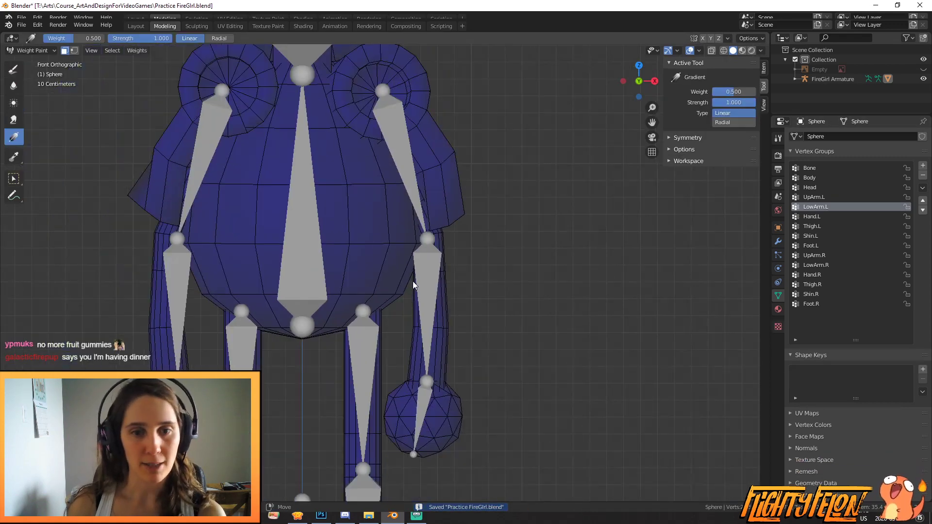
key("Tab")
key("l")
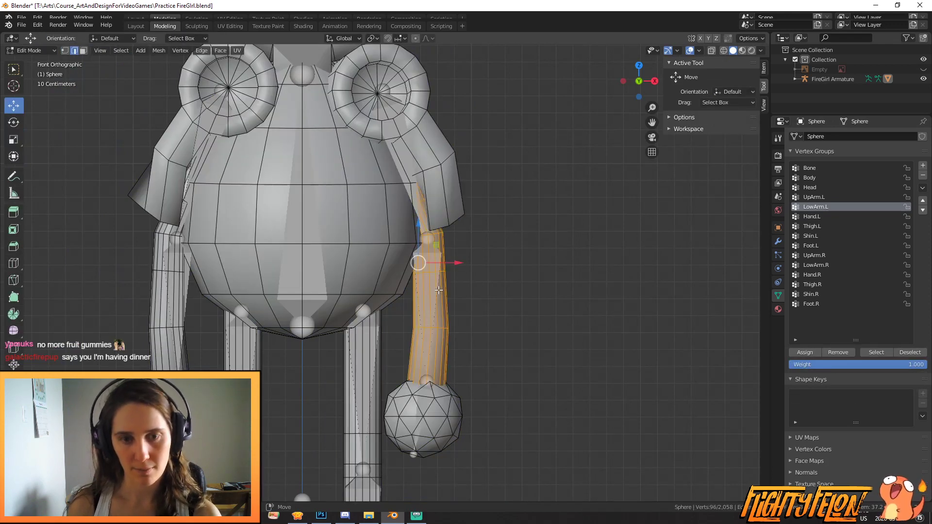
key("Tab")
Step: Make UpArm.L the active group, set the Draw brush's blending mode to Mix and reactivate the Gradient tool
left_click(825, 198)
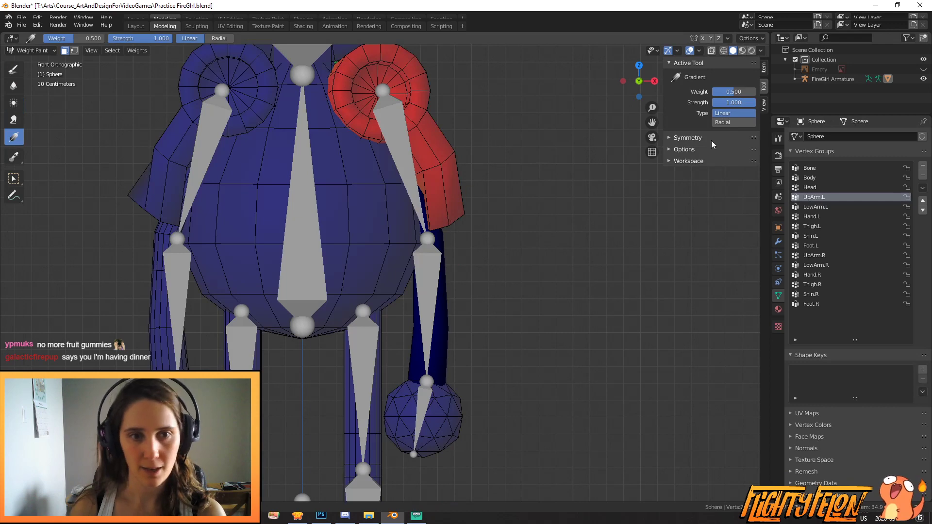
left_click(14, 69)
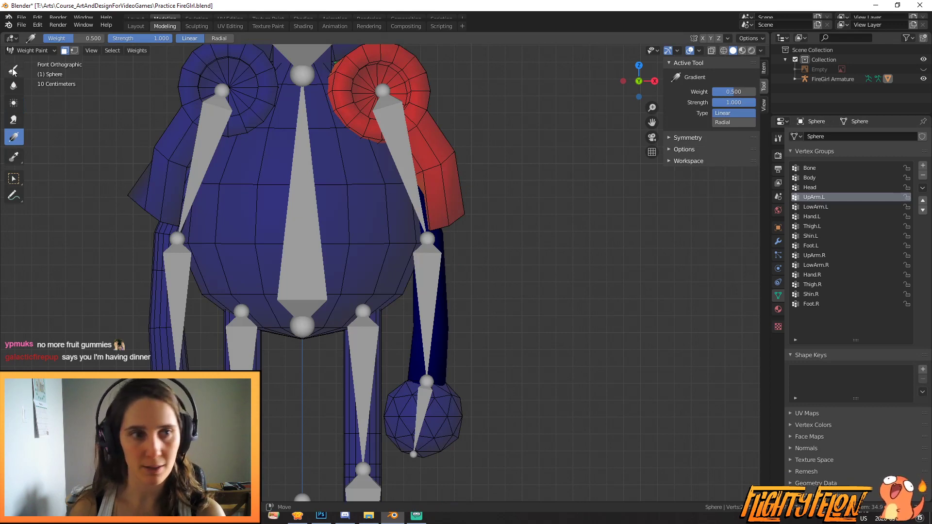
left_click(728, 198)
left_click(727, 210)
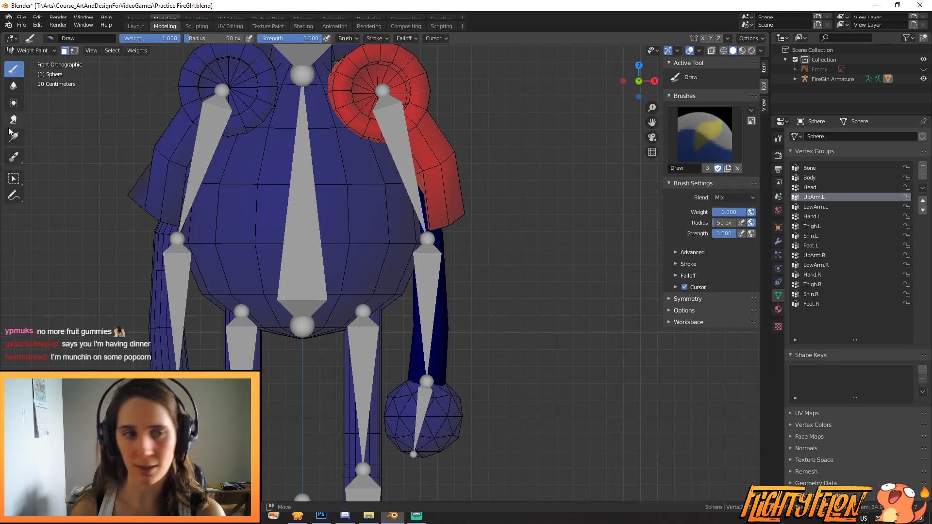
left_click(15, 138)
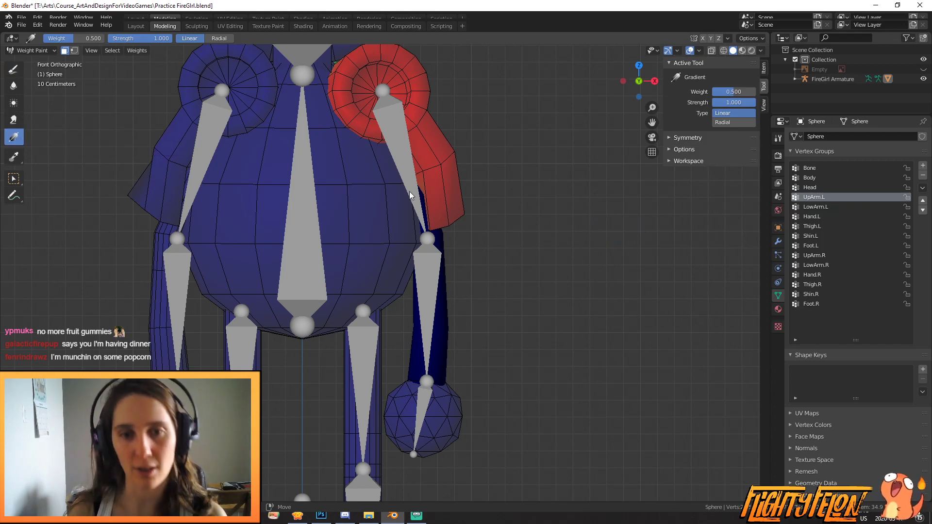
Step: Paint linear gradients across the left elbow, UpArm.L fading downward and LowArm.L fading upward
mouse_move(418, 194)
left_mouse_down()
mouse_move(419, 247)
mouse_move(403, 297)
left_mouse_up()
left_click(825, 207)
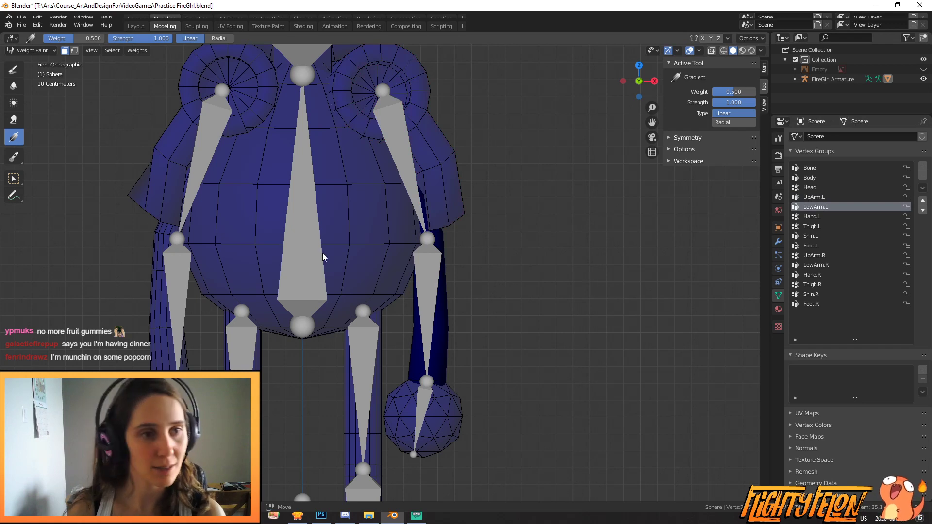
left_click_drag(438, 266, 425, 200)
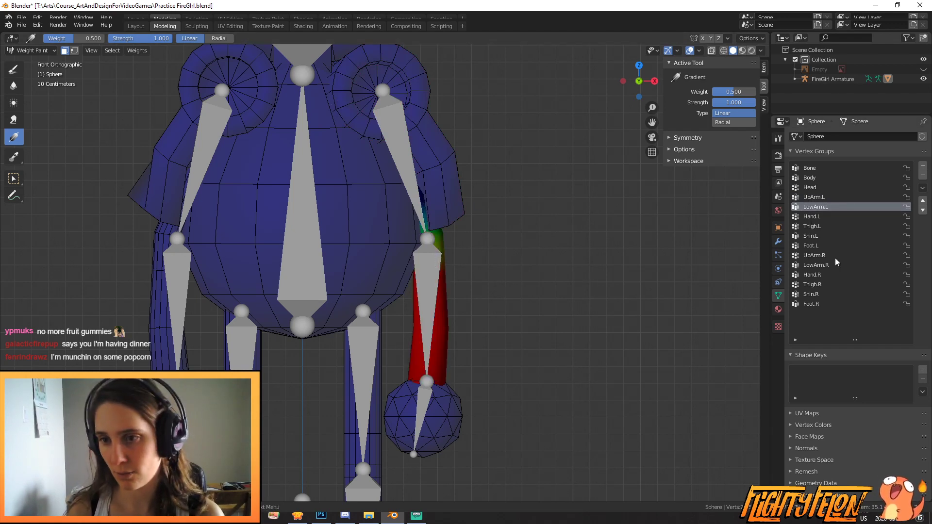
Step: Select the linked right arm as the paint mask and paint a UpArm.R linear gradient fading downward across the elbow
key("Tab")
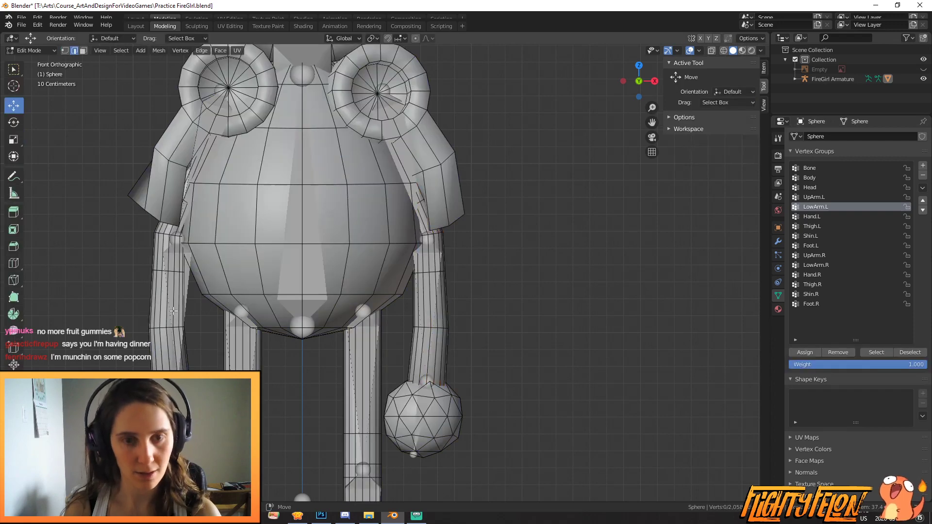
key("l")
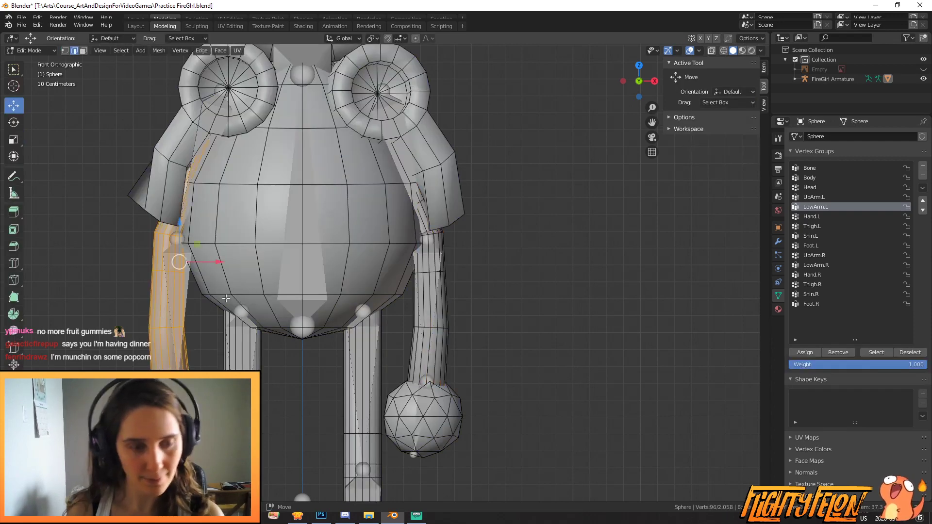
middle_click_drag(316, 301, 402, 295, "shift")
key("Tab")
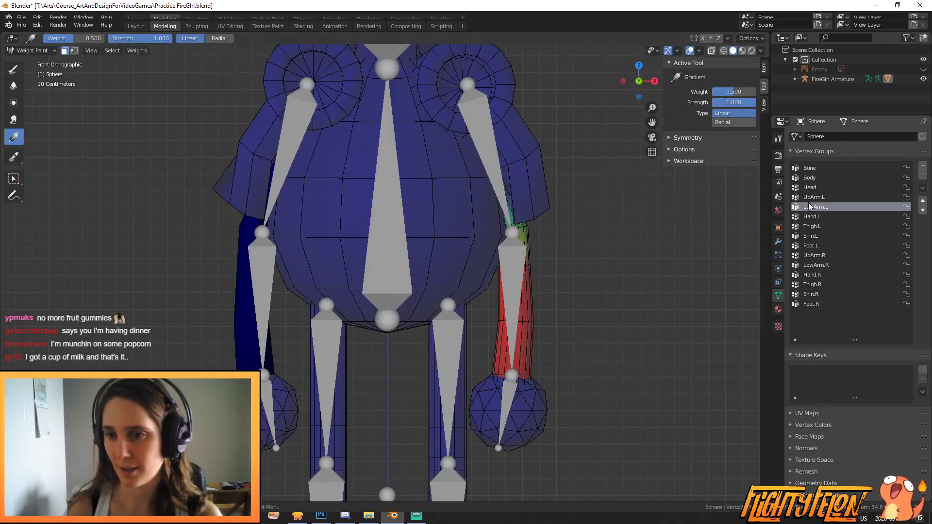
left_click(814, 256)
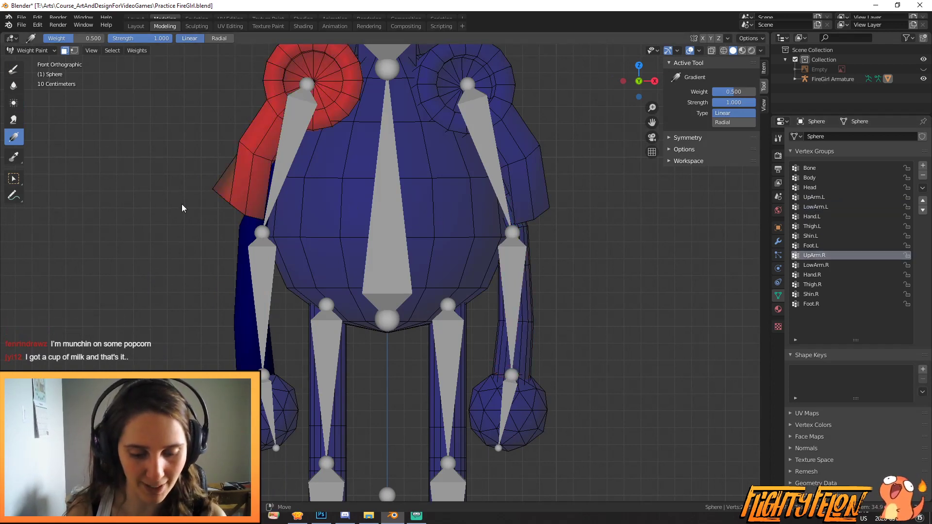
left_click_drag(260, 199, 252, 288)
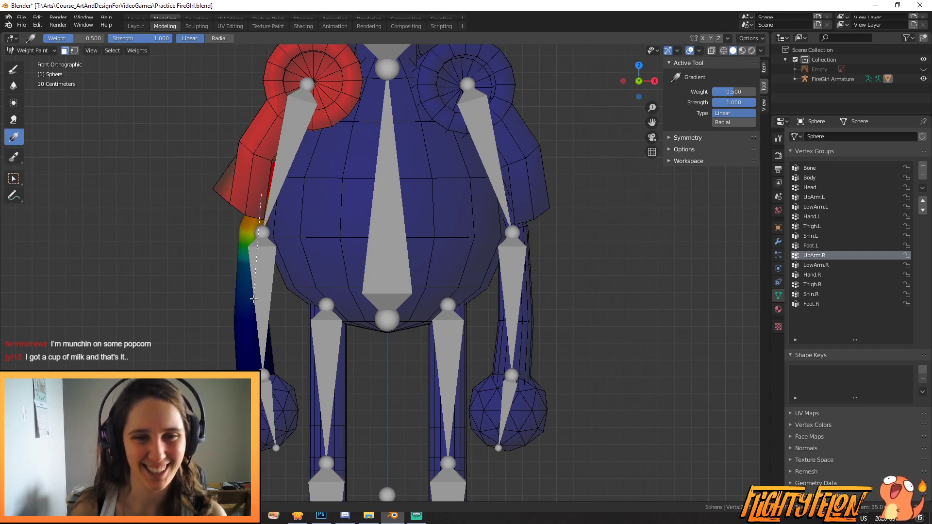
Step: Make LowArm.R the active group and paint its linear gradient fading upward across the right elbow
left_click(816, 265)
left_click_drag(250, 252, 267, 200)
scroll(304, 281, "down", 2)
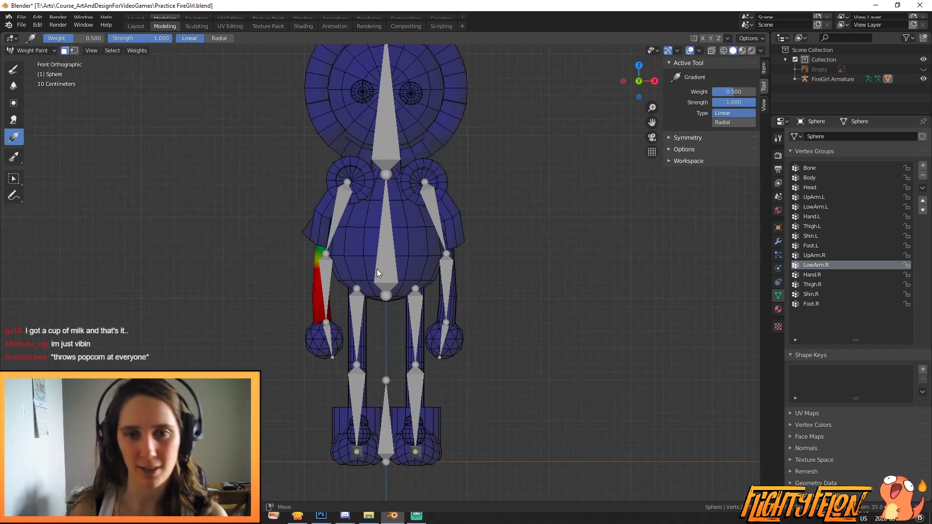
scroll(498, 347, "down", 1)
Step: Select the linked left hand sphere in Edit Mode and assign it to the Hand.L vertex group
key("Tab")
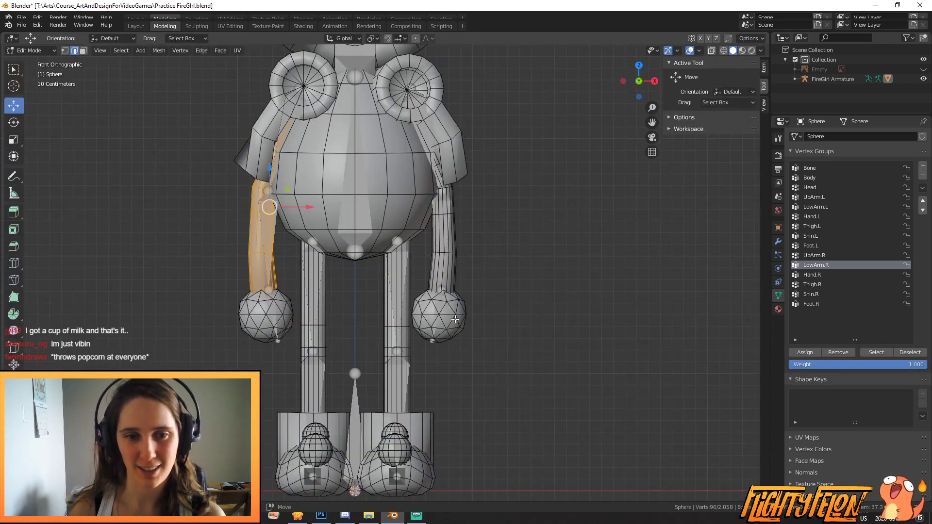
key("l")
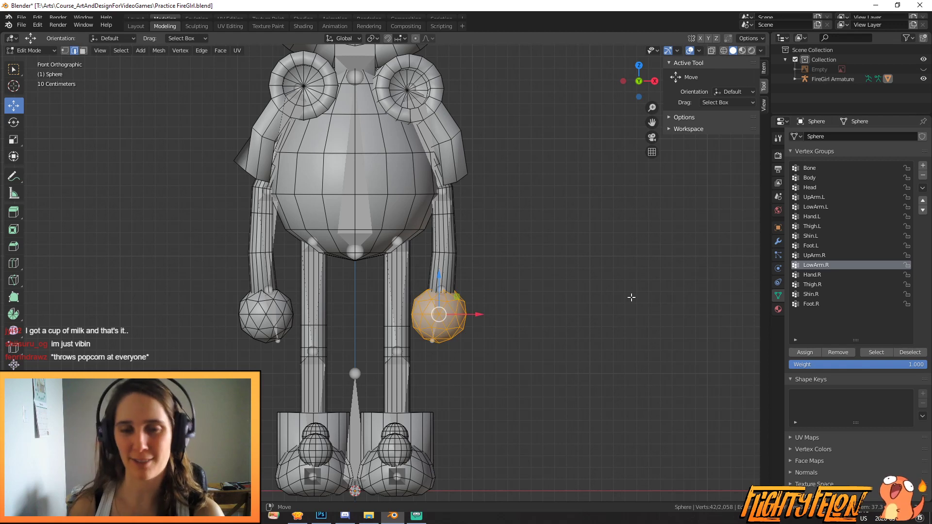
left_click(813, 217)
left_click(805, 353)
left_click(528, 321)
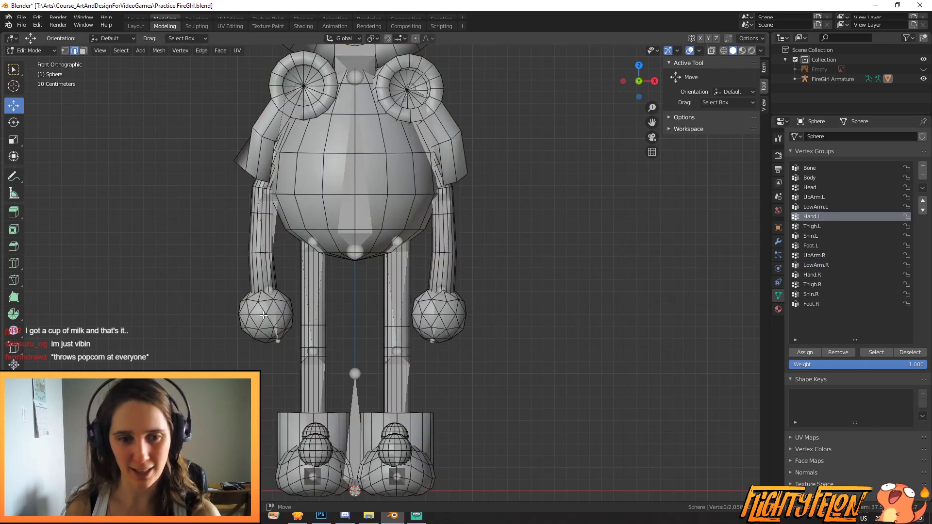
Step: Assign the linked right hand sphere to the Hand.R vertex group, deselect everything and save the file
key("l")
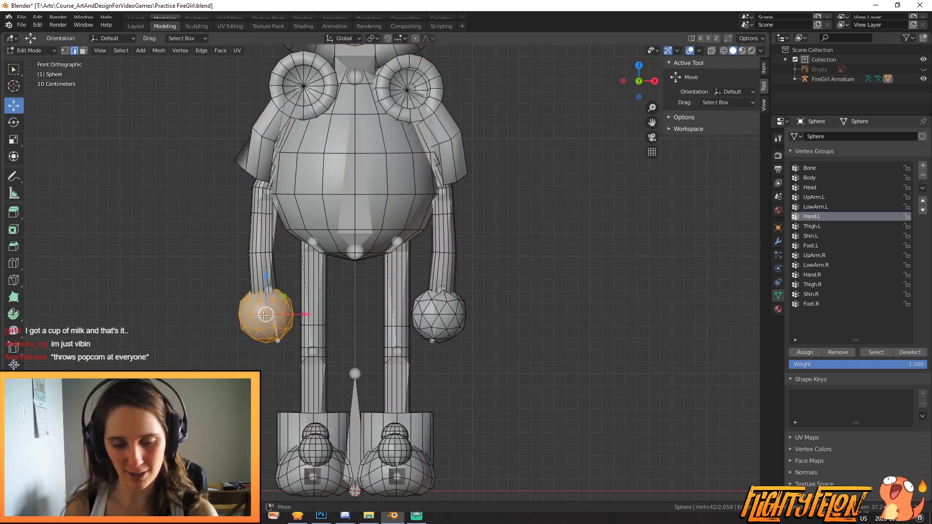
left_click(815, 276)
left_click(805, 354)
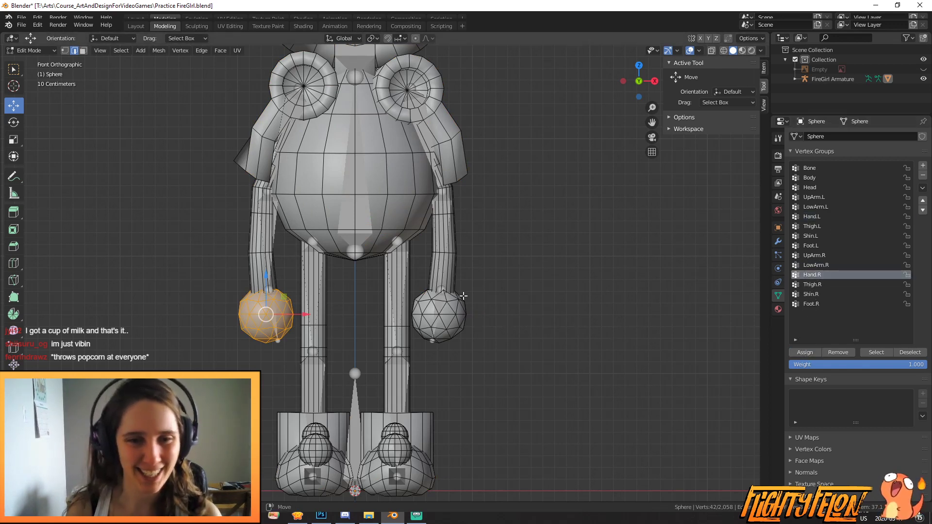
key("alt+a")
key("ctrl+s")
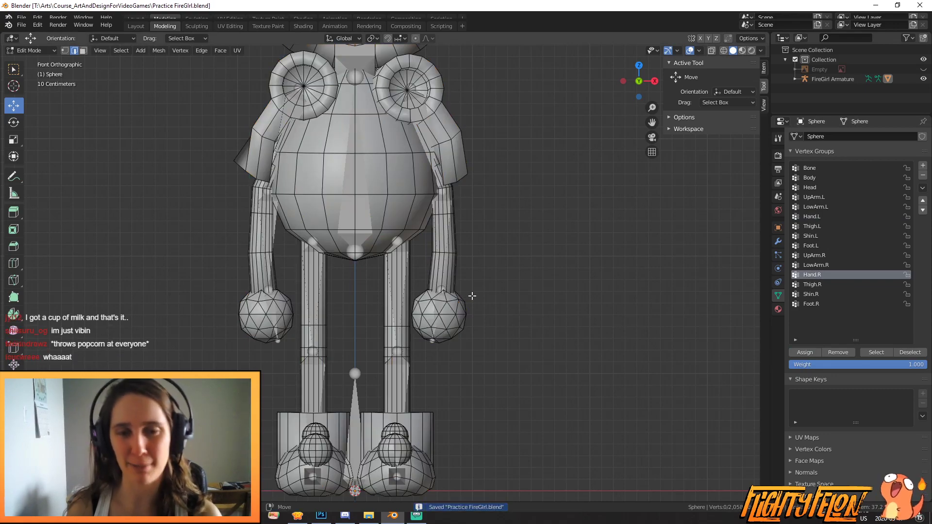
Step: Examine the character's body and legs from several angles, down to the knee joints
scroll(478, 302, "up", 2)
scroll(437, 223, "down", 3)
middle_click_drag(437, 223, 448, 267)
scroll(447, 266, "down", 2)
scroll(429, 262, "up", 4)
scroll(428, 262, "down", 4)
scroll(411, 227, "up", 1)
middle_click_drag(411, 226, 396, 292)
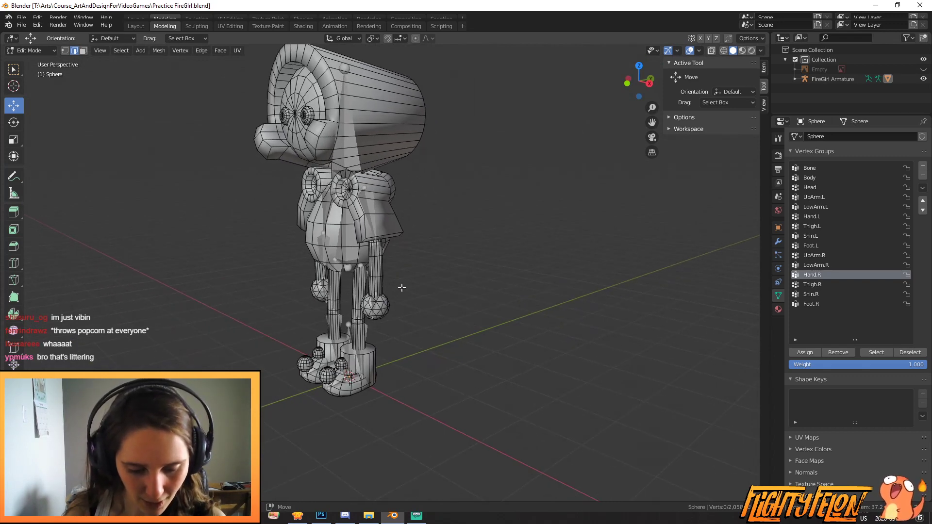
middle_click_drag(403, 288, 466, 265)
scroll(383, 265, "up", 2)
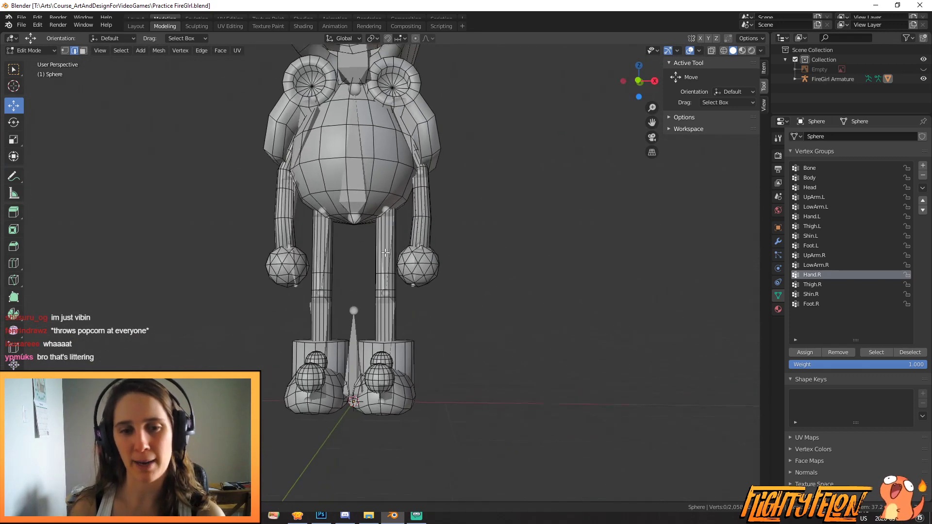
scroll(383, 265, "up", 2)
scroll(358, 280, "up", 4)
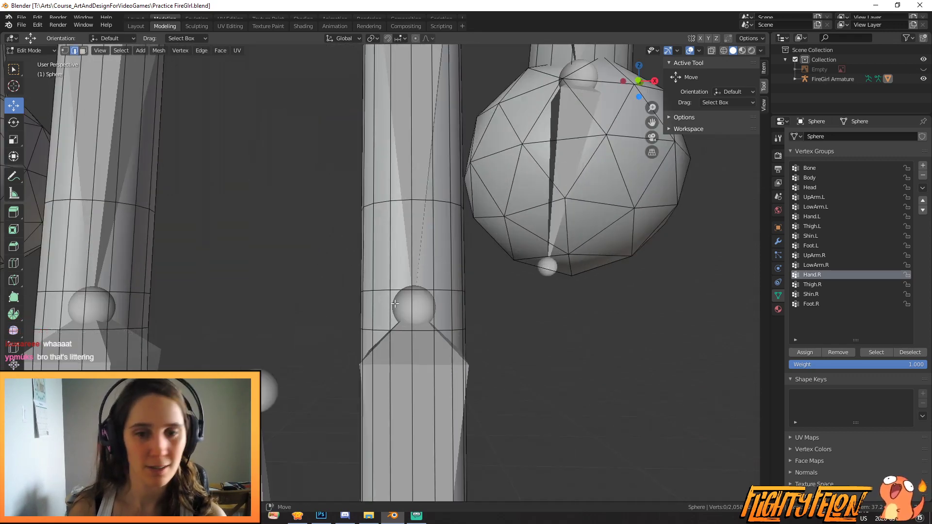
left_click(376, 331, "alt")
left_click(90, 330, "alt+shift")
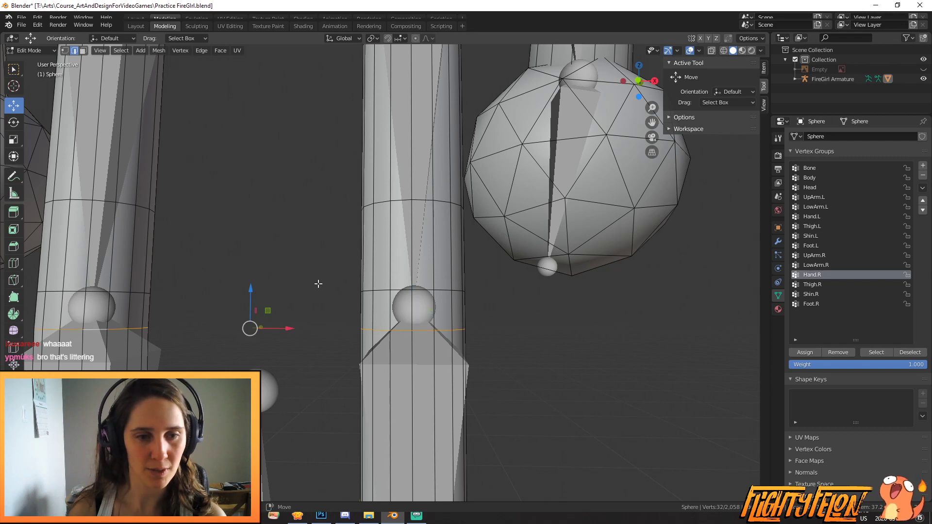
scroll(340, 301, "down", 5)
scroll(421, 321, "up", 1)
scroll(422, 321, "up", 1)
key("Tab")
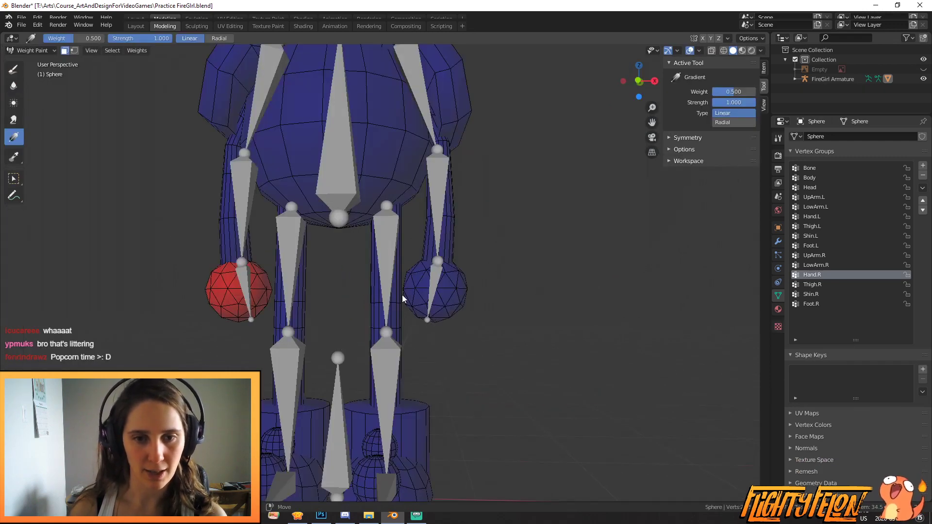
key("Tab")
key("a")
key("alt+a")
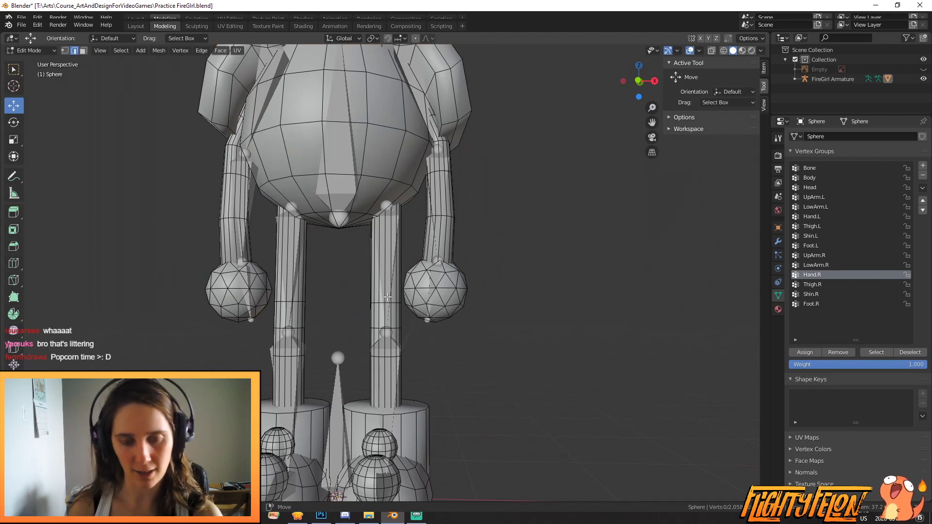
Step: Select the linked left leg and its boot, save the file and view the selection from the side
key("l")
scroll(412, 428, "down", 3)
middle_click_drag(412, 427, 323, 391)
key("l")
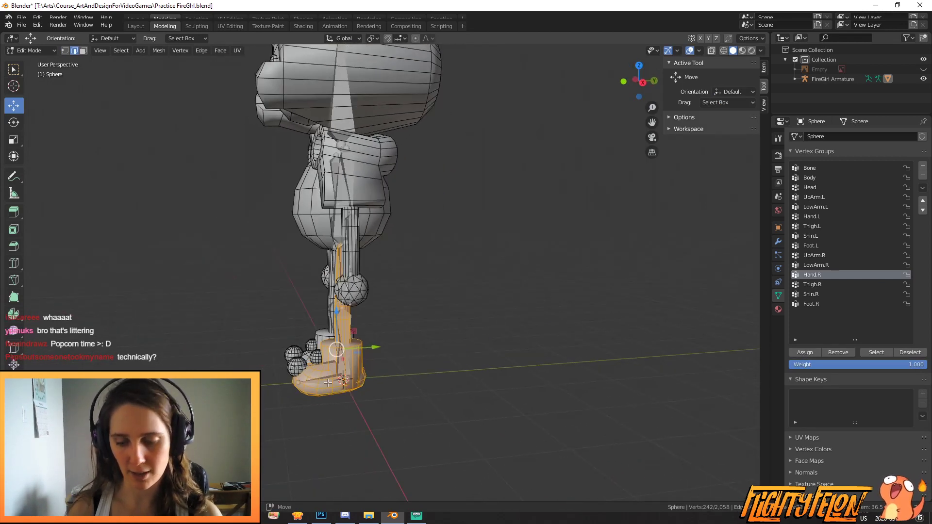
key("KP_3")
key("ctrl+s")
scroll(329, 383, "up", 5)
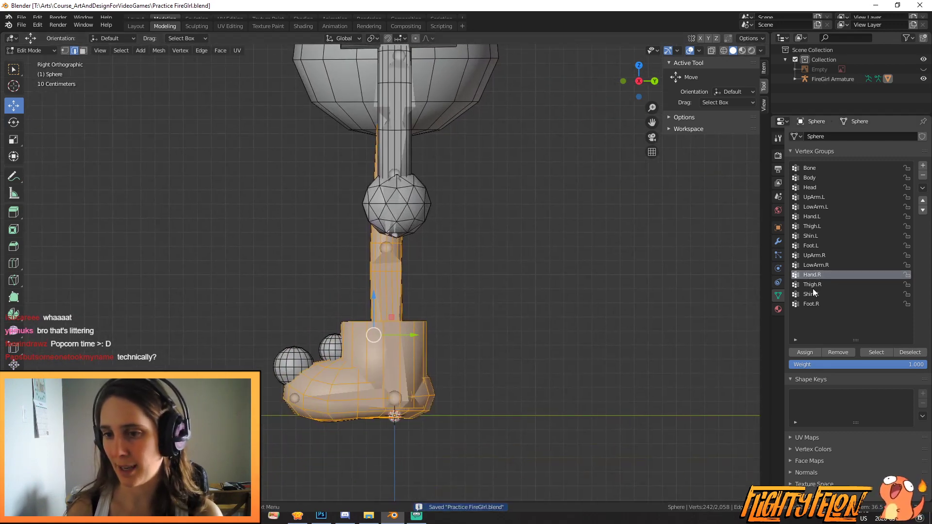
middle_click_drag(680, 272, 566, 268)
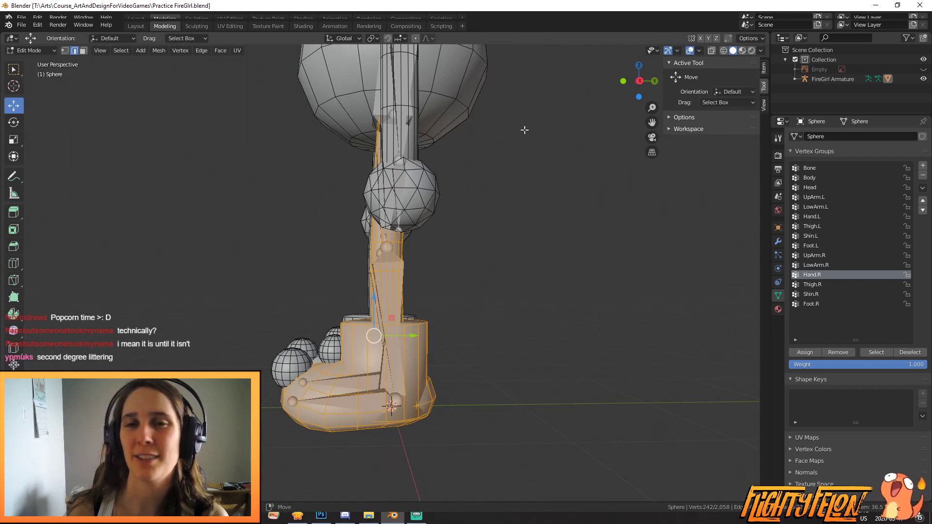
key("KP_3")
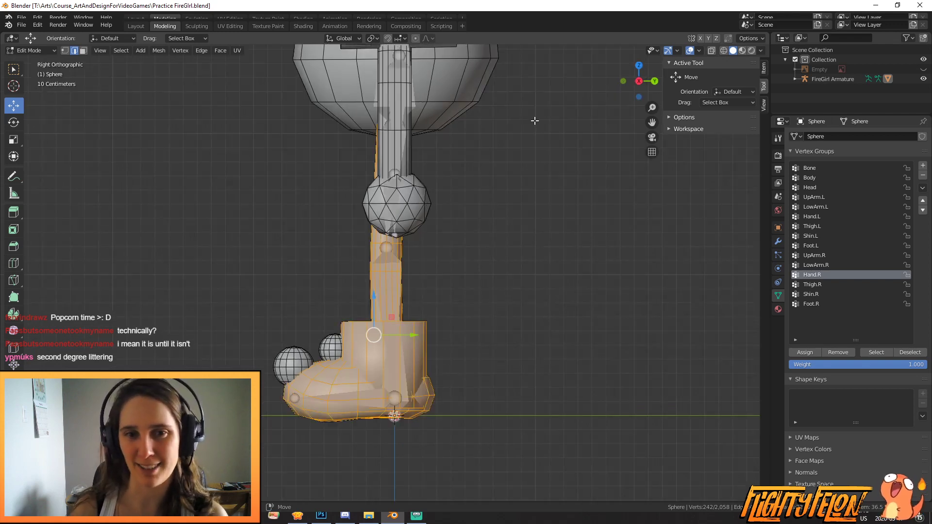
Step: In Weight Paint, paint linear gradients across the left knee, Thigh.L fading downward and Shin.L fading upward
left_click(818, 225)
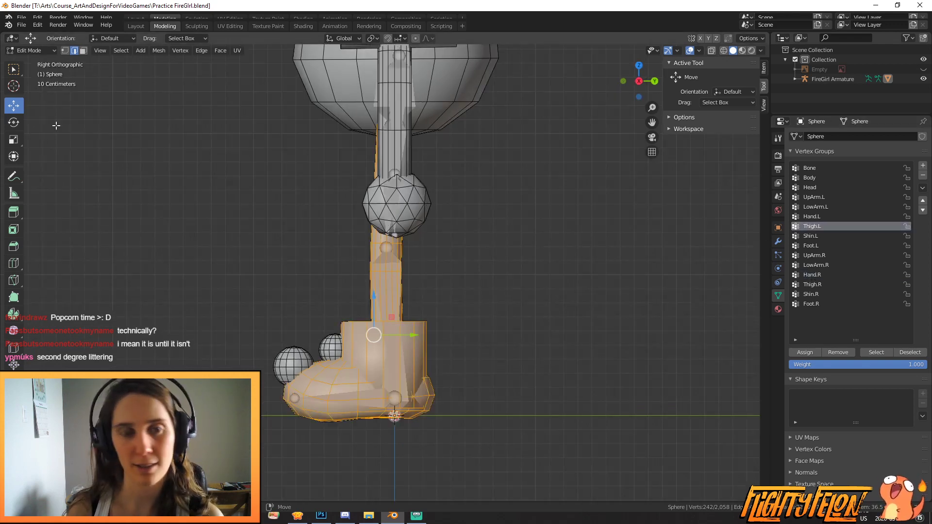
left_click(47, 50)
left_click(38, 105)
key("KP_1")
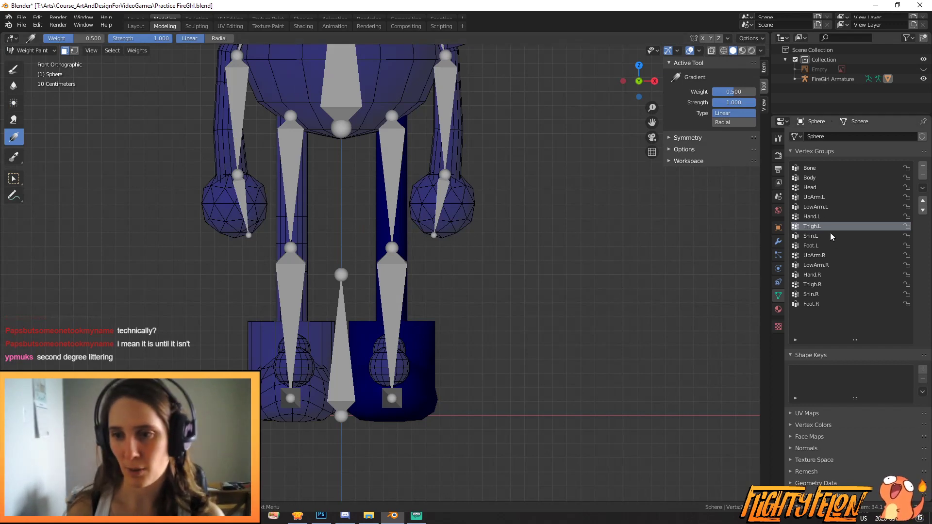
left_click_drag(392, 225, 392, 283)
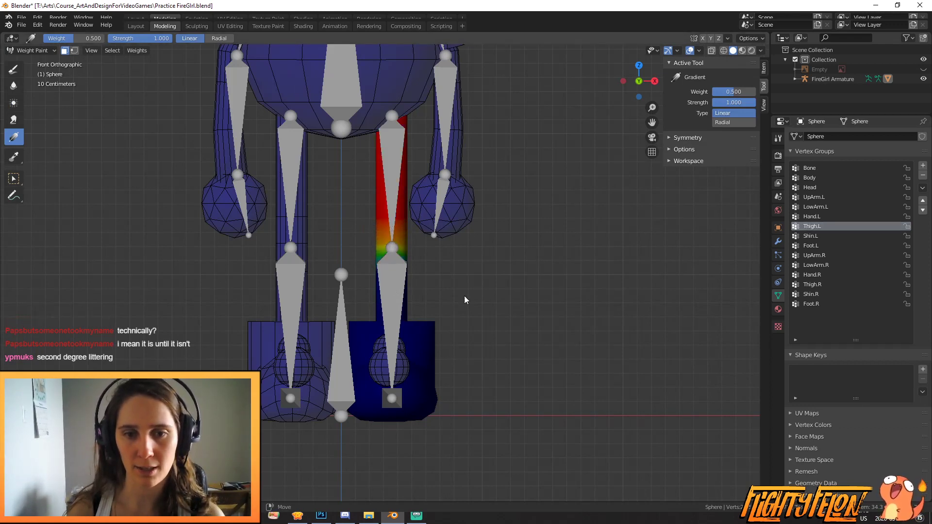
left_click(812, 236)
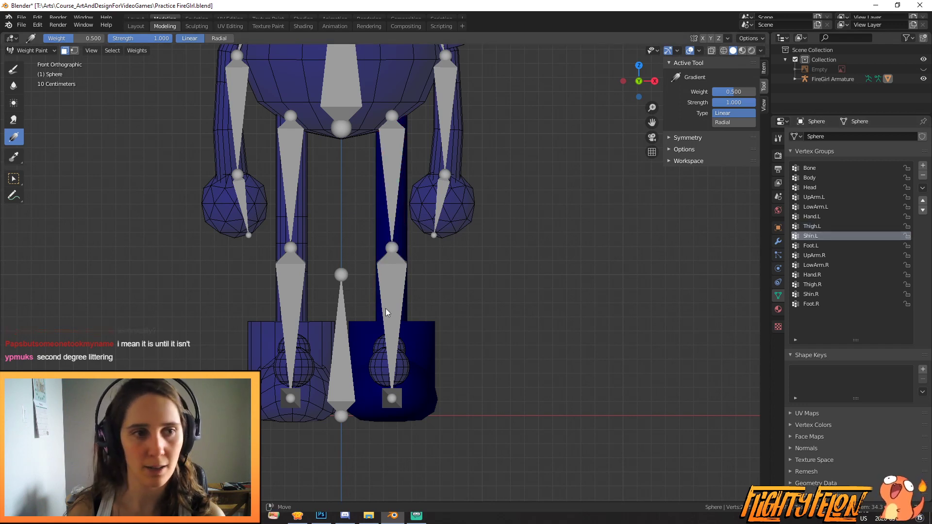
left_click_drag(393, 286, 393, 219)
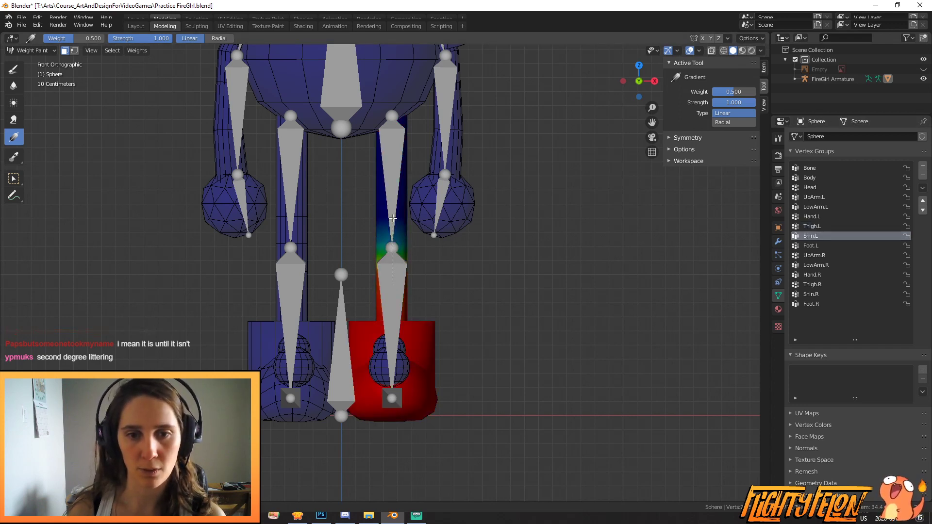
Step: Paint a Foot.L linear gradient over the left boot in side view, fading upward from the sole to the boot's opening
left_click(811, 245)
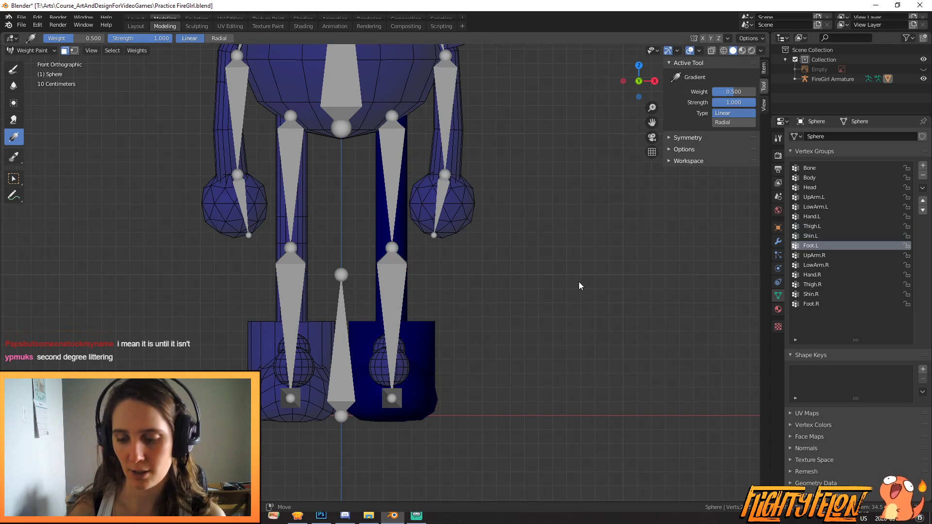
key("KP_3")
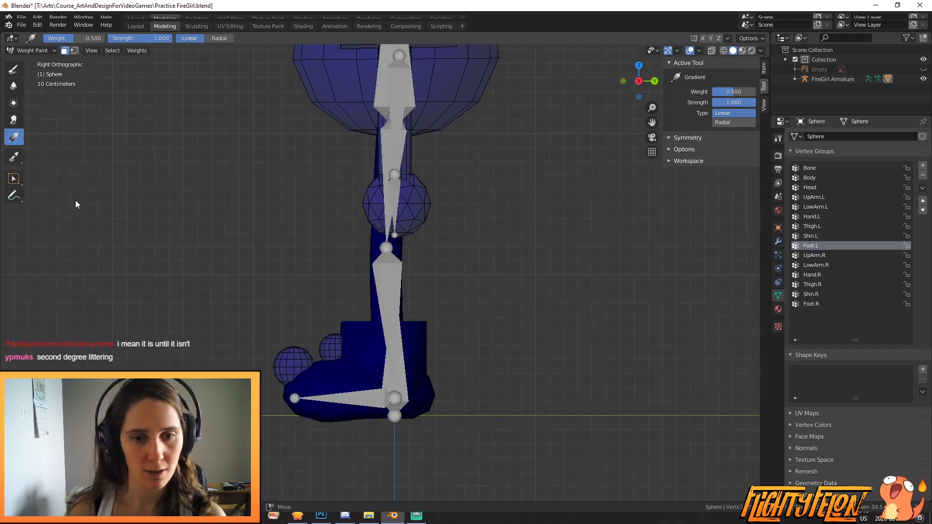
left_click_drag(374, 395, 396, 321)
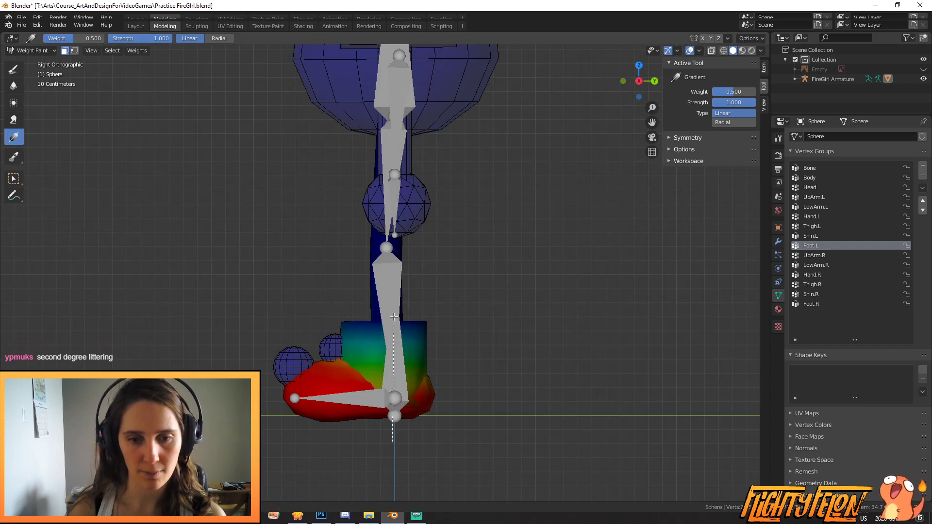
middle_click_drag(394, 308, 656, 369)
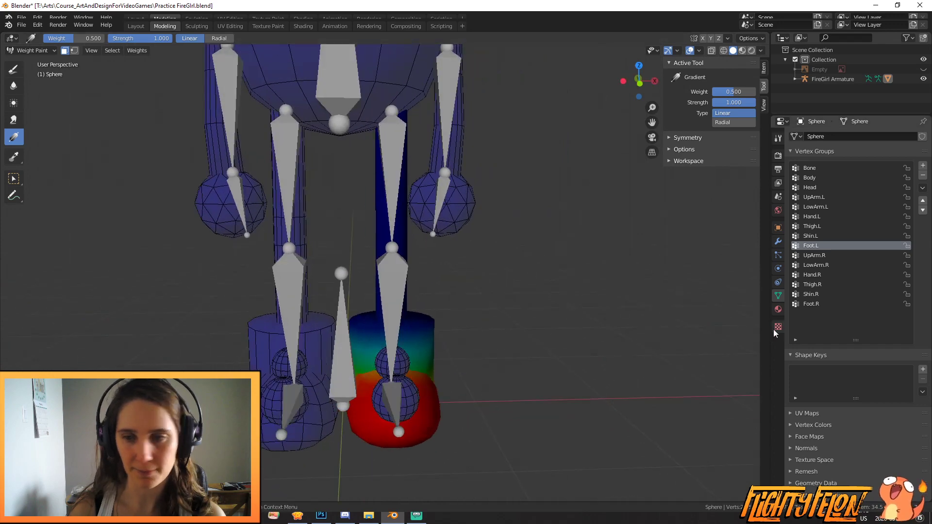
Step: Make Shin.L the active group and set the Draw brush's blending mode to Subtract
left_click(816, 235)
key("KP_3")
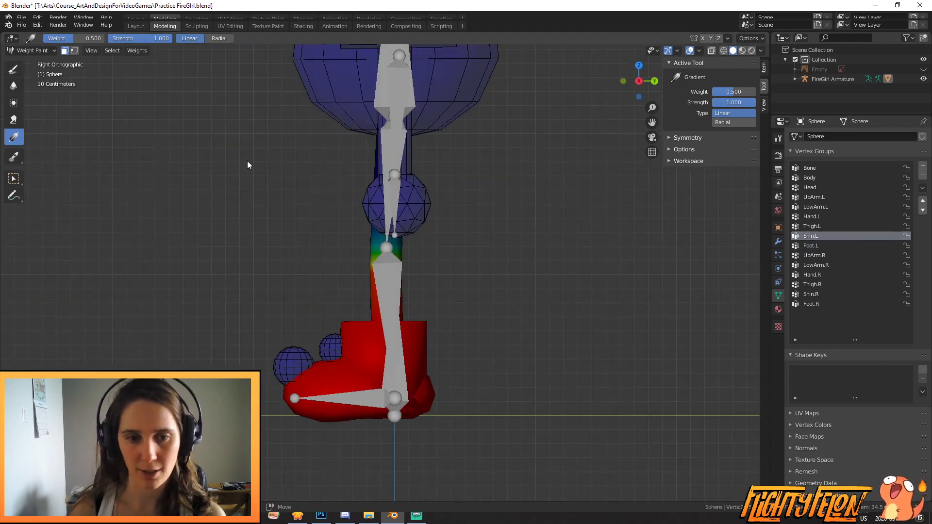
left_click(13, 69)
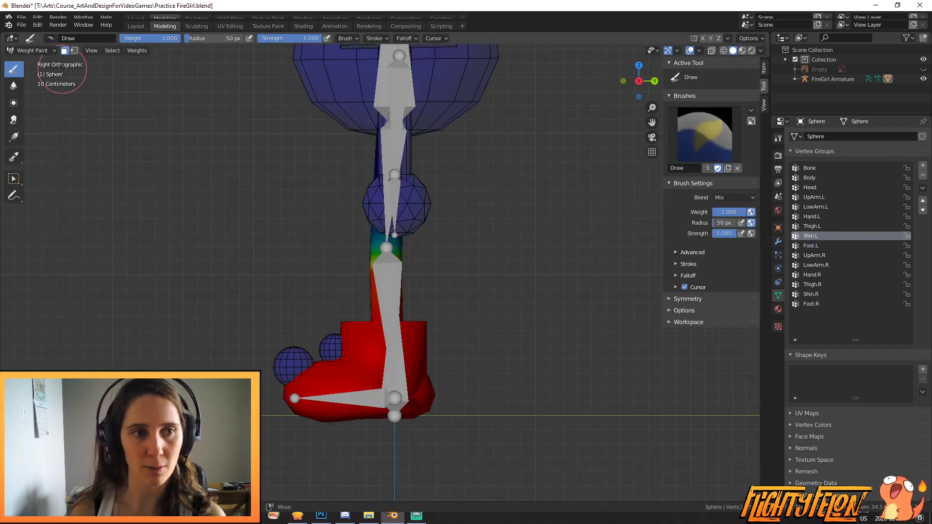
left_click(734, 197)
left_click(798, 269)
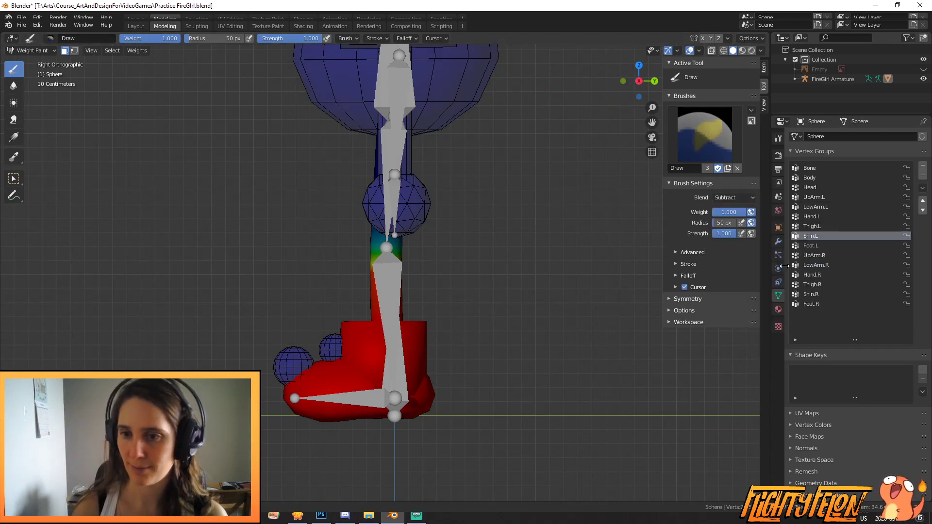
Step: Subtract Shin.L weight from the left boot with linear gradients running from the sole up to the boot's opening
left_click(13, 137)
left_click_drag(363, 409, 381, 345)
left_click_drag(399, 443, 411, 326)
middle_click_drag(229, 335, 348, 349)
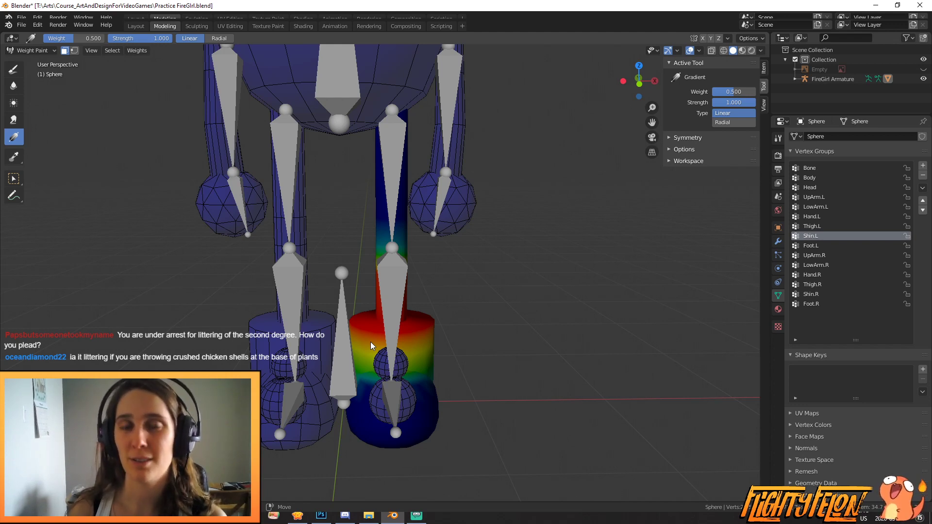
Step: Select the two linked spheres on the left boot in Edit Mode and assign them to the Foot.L vertex group
mouse_move(558, 413)
middle_mouse_down()
mouse_move(461, 402)
mouse_move(406, 365)
mouse_move(448, 398)
middle_mouse_up()
key("Tab")
key("alt+a")
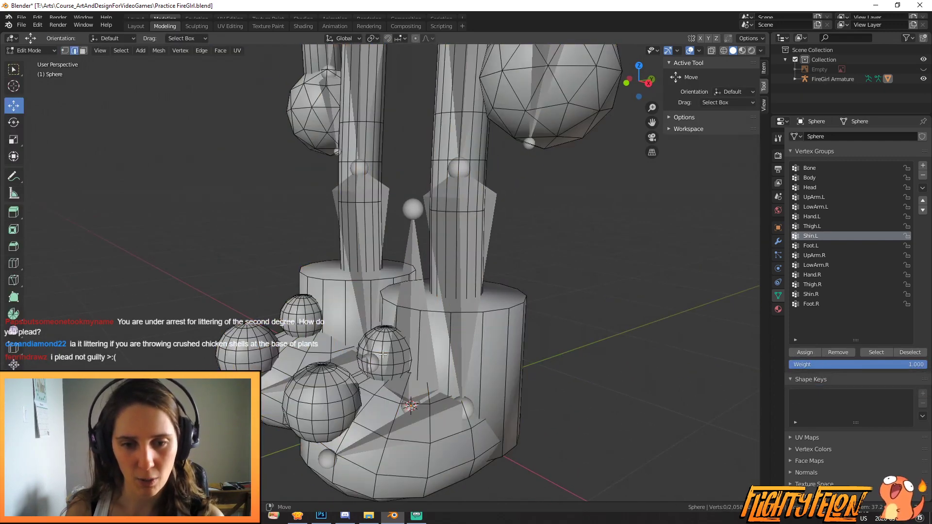
key("l")
key("l")
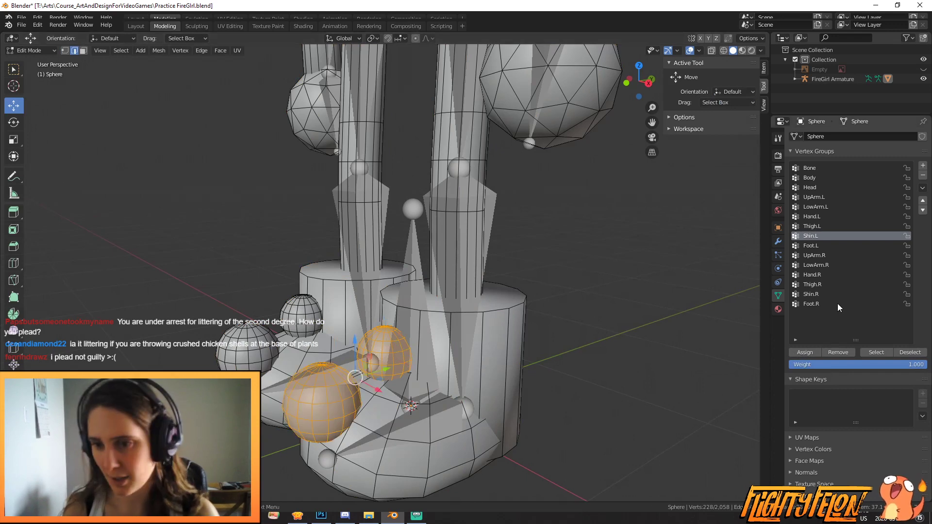
left_click(816, 245)
left_click(806, 353)
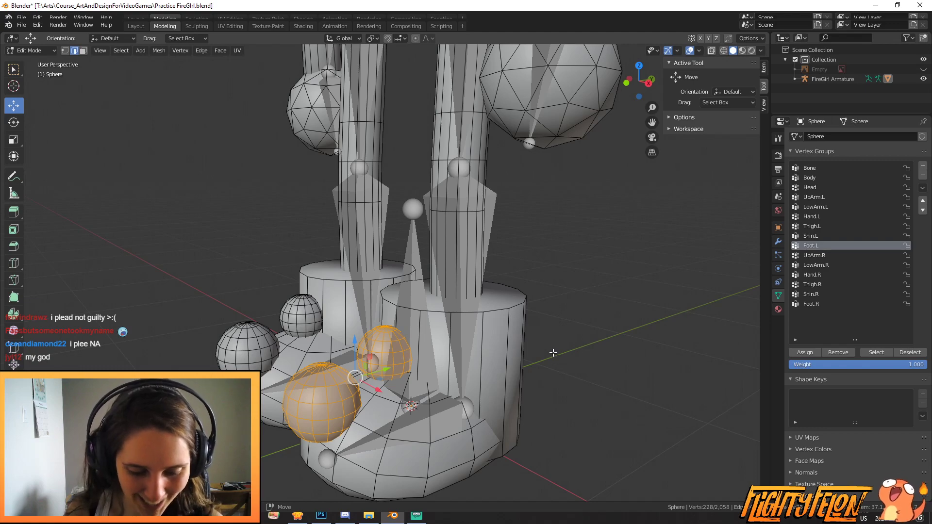
Step: Return to Weight Paint and check the Foot.L and Shin.L weights on the left boot
middle_click_drag(383, 282, 500, 289)
scroll(495, 291, "down", 3)
key("Tab")
mouse_move(474, 336)
middle_mouse_down()
mouse_move(415, 340)
mouse_move(521, 334)
mouse_move(412, 324)
mouse_move(368, 334)
mouse_move(44, 329)
mouse_move(758, 334)
middle_mouse_up()
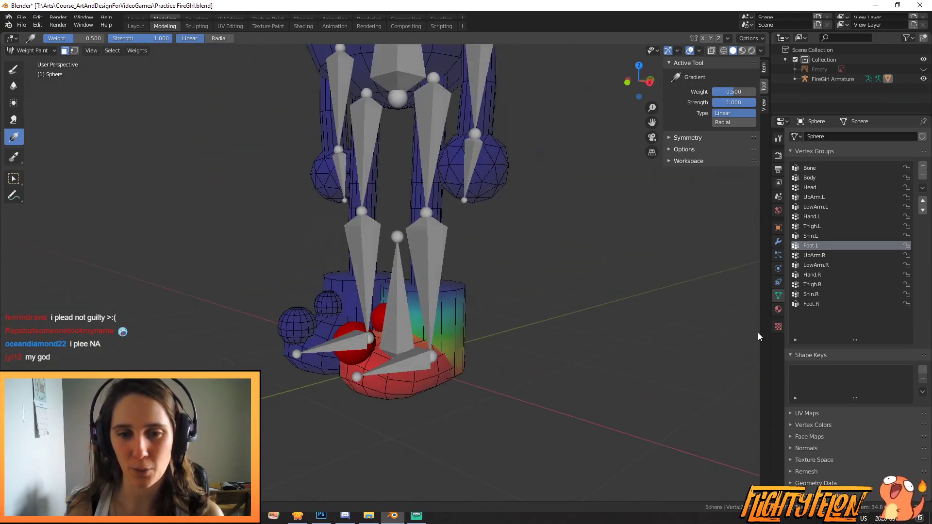
left_click(820, 236)
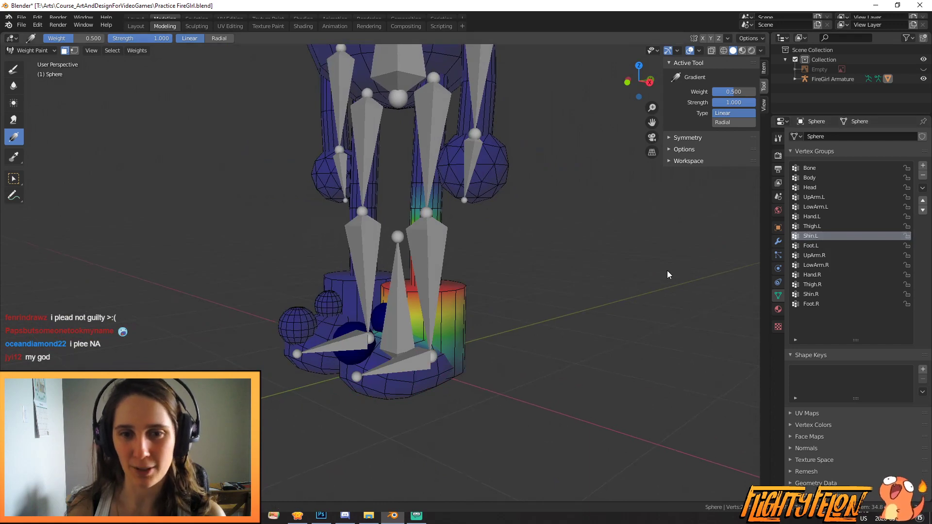
Step: Hide the FireGirl Armature and check the Thigh.L, Shin.L and Foot.L weights on the left leg and boot
middle_click_drag(669, 271, 675, 278)
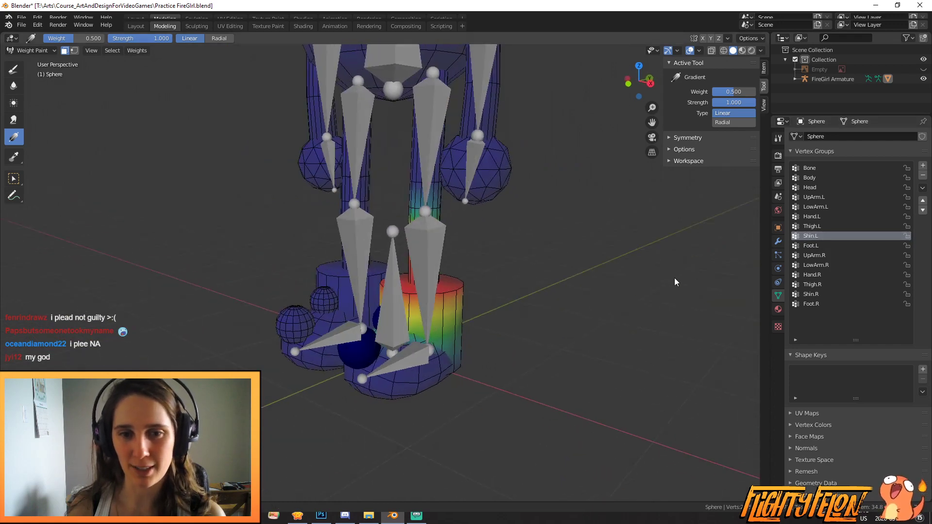
left_click(924, 79)
left_click(812, 227)
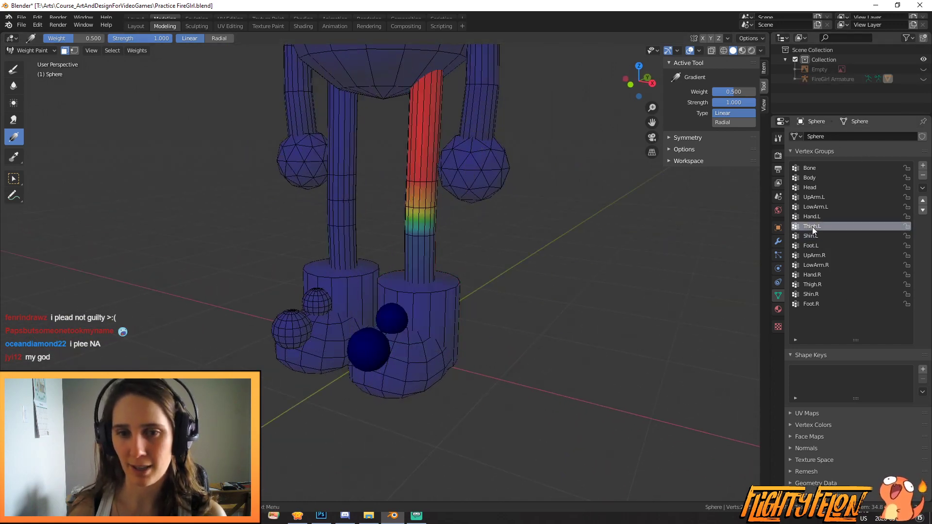
left_click(814, 236)
left_click(812, 246)
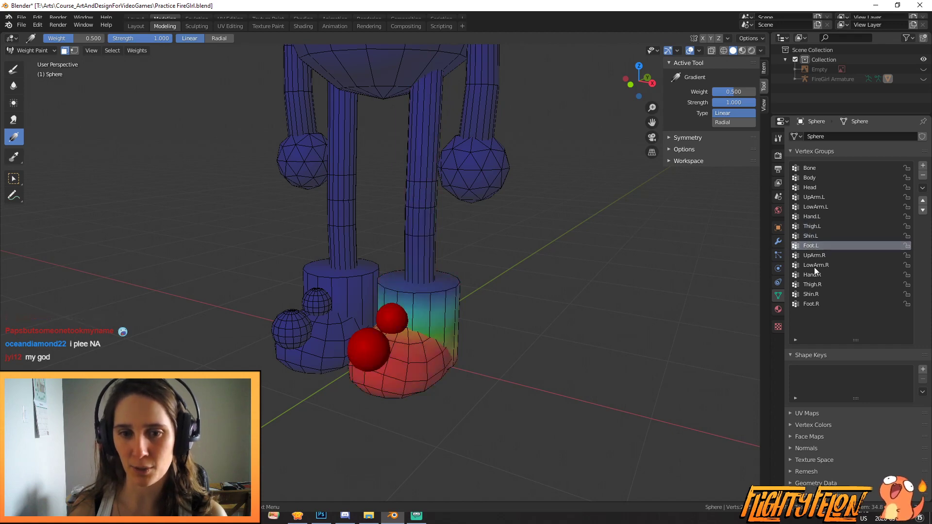
left_click(821, 237)
left_click(823, 226)
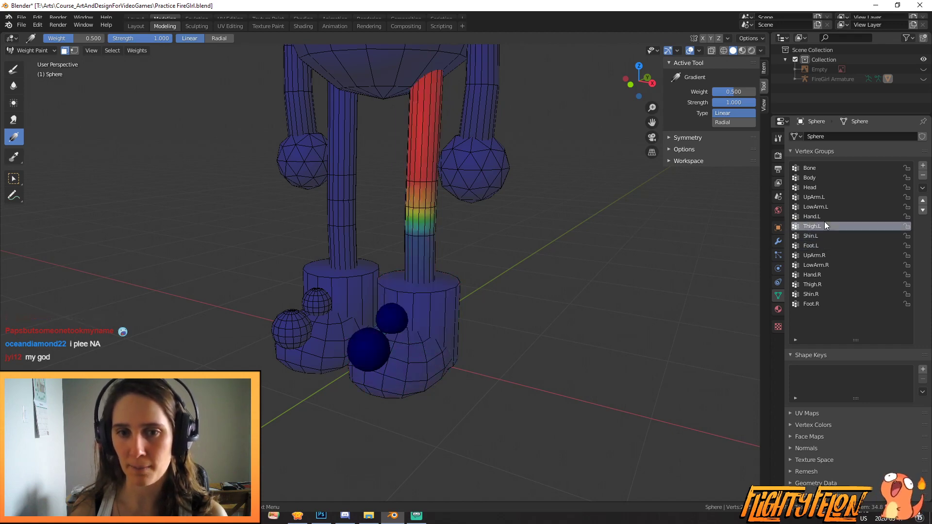
left_click(811, 246)
scroll(616, 283, "down", 6)
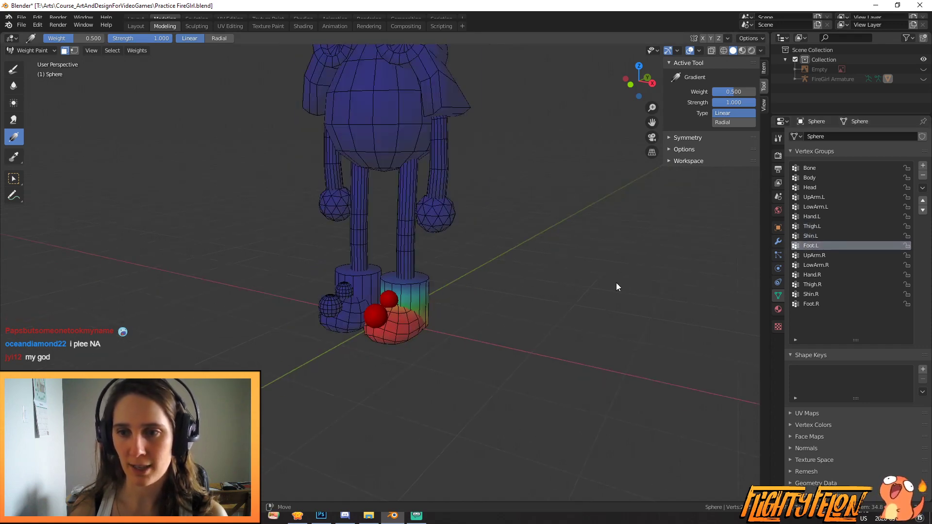
Step: Check the weights of the vertex groups from Thigh.L up to Body, and save the file
left_click(813, 225)
left_click(814, 216)
left_click(815, 206)
left_click(817, 197)
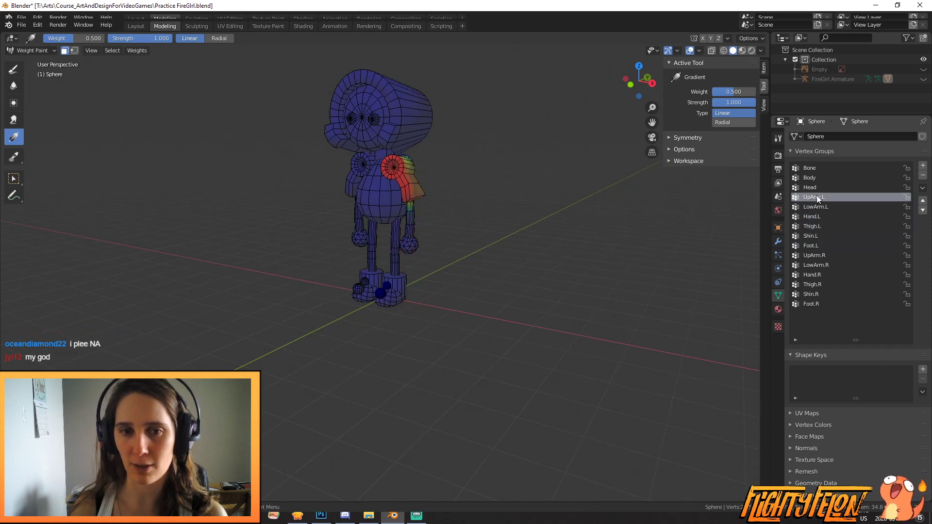
left_click(815, 186)
left_click(814, 181)
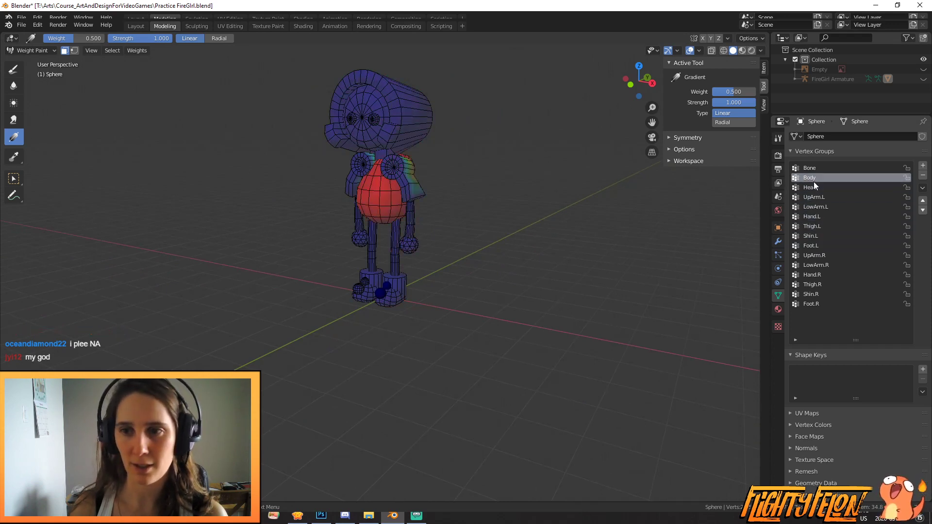
key("ctrl+s")
Step: Select the linked right leg and boot in Edit Mode, then return to Weight Paint in front view
scroll(465, 322, "up", 5)
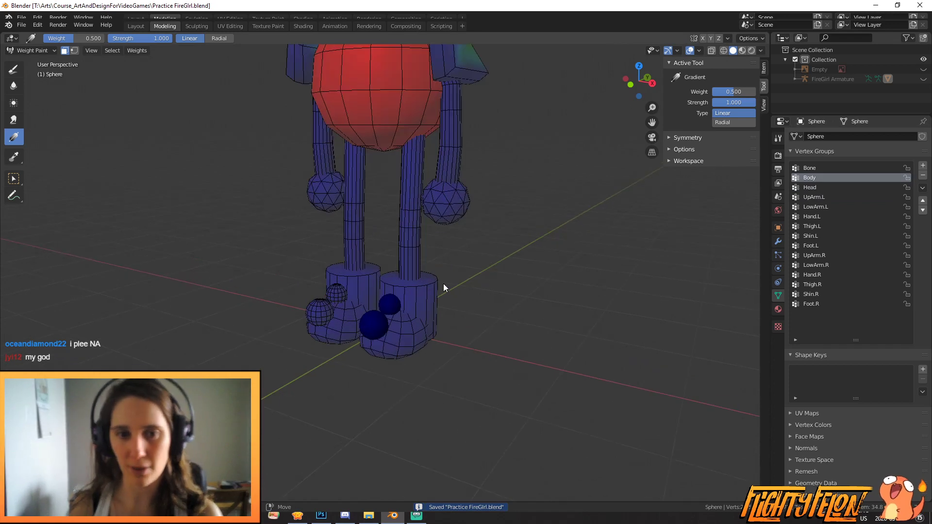
key("Tab")
key("alt+a")
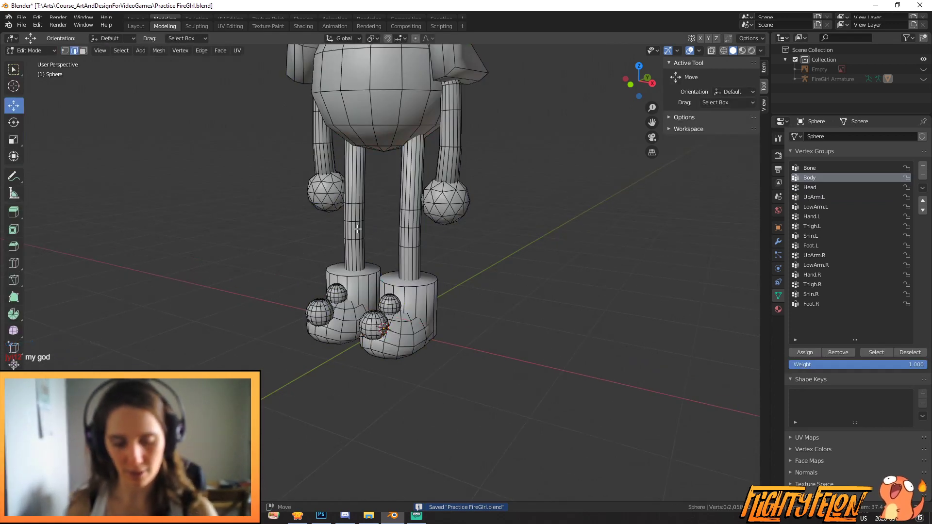
key("l")
key("l")
key("KP_1")
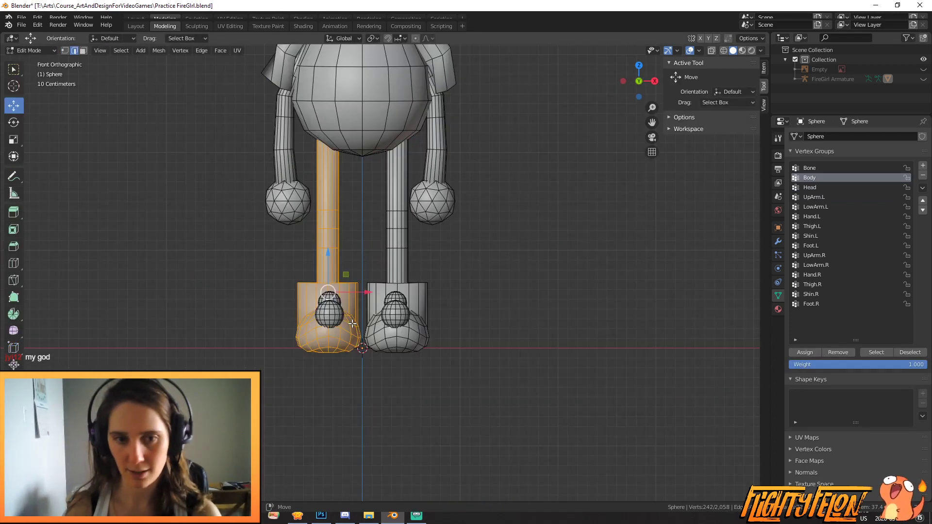
left_click(42, 50)
left_click(38, 105)
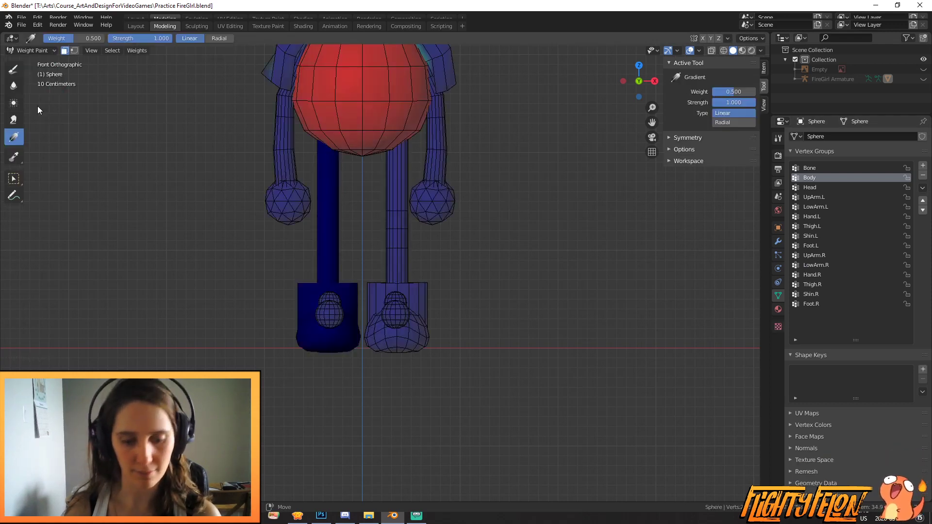
Step: Set the Draw brush's blending mode to Mix and paint linear gradients at the right knee for Thigh.R and Shin.R
left_click(820, 285)
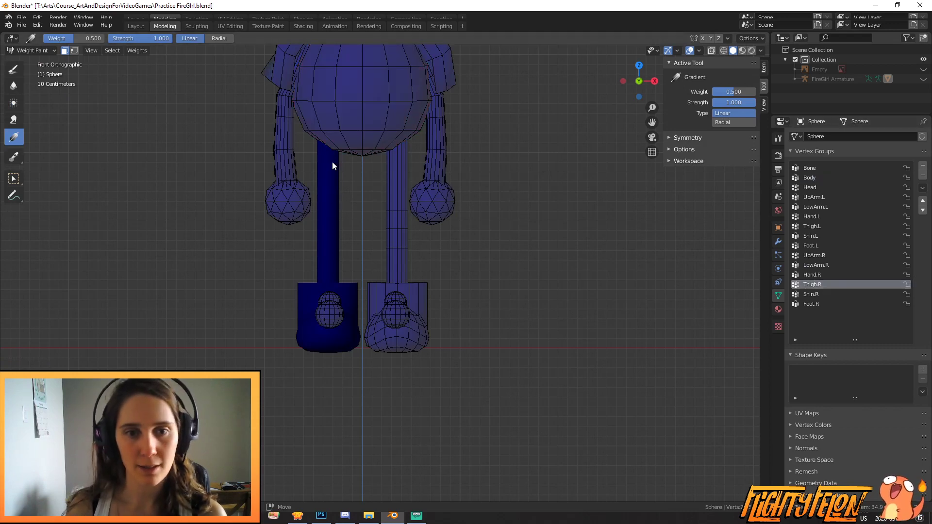
left_click(13, 70)
left_click(736, 197)
left_click(13, 138)
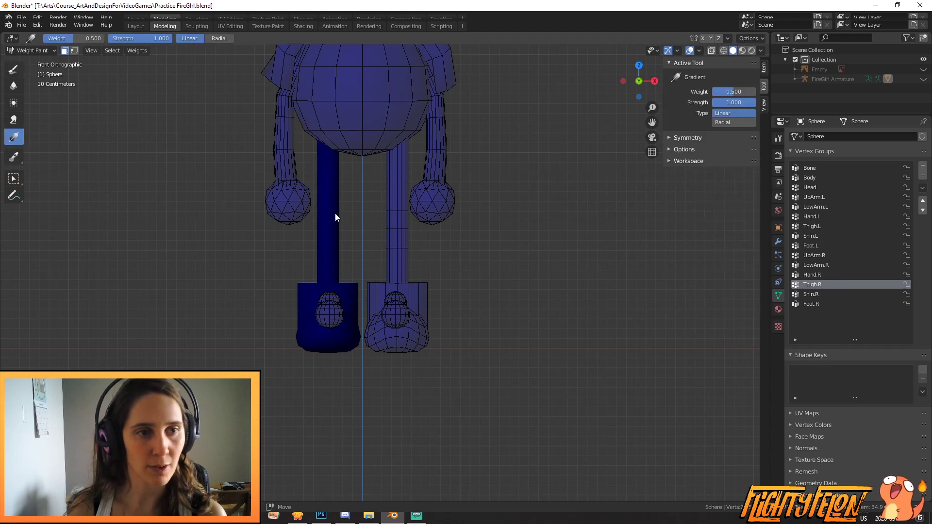
scroll(329, 227, "up", 2)
mouse_move(308, 185)
left_mouse_down()
mouse_move(309, 244)
mouse_move(304, 175)
left_mouse_up()
left_click(816, 294)
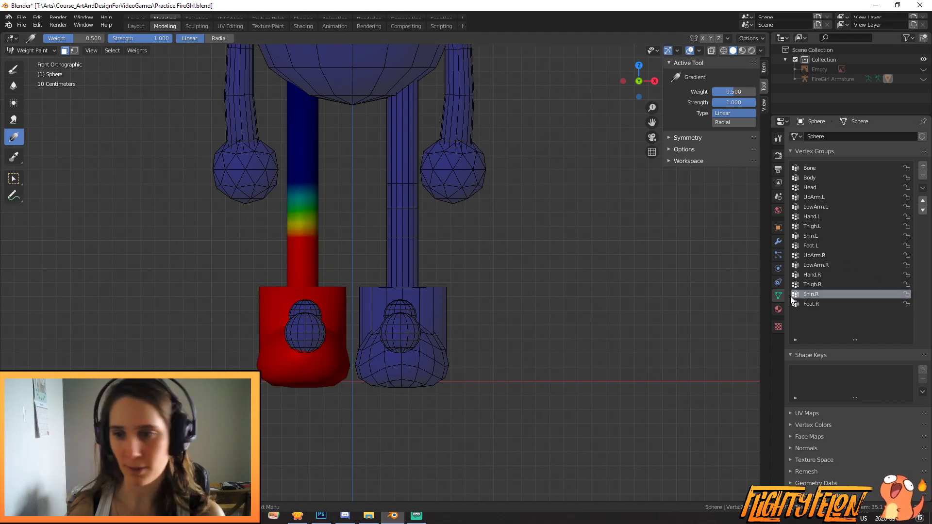
Step: Paint Foot.R weight onto the right boot from the side with linear gradients running from the foot up to the boot's opening
middle_click_drag(650, 304, 650, 303)
key("KP_4")
key("KP_5")
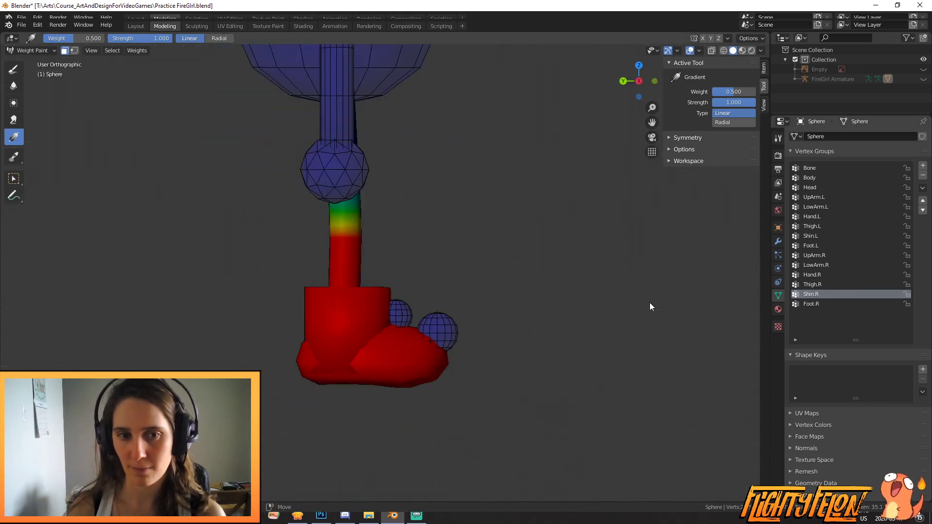
left_click(813, 304)
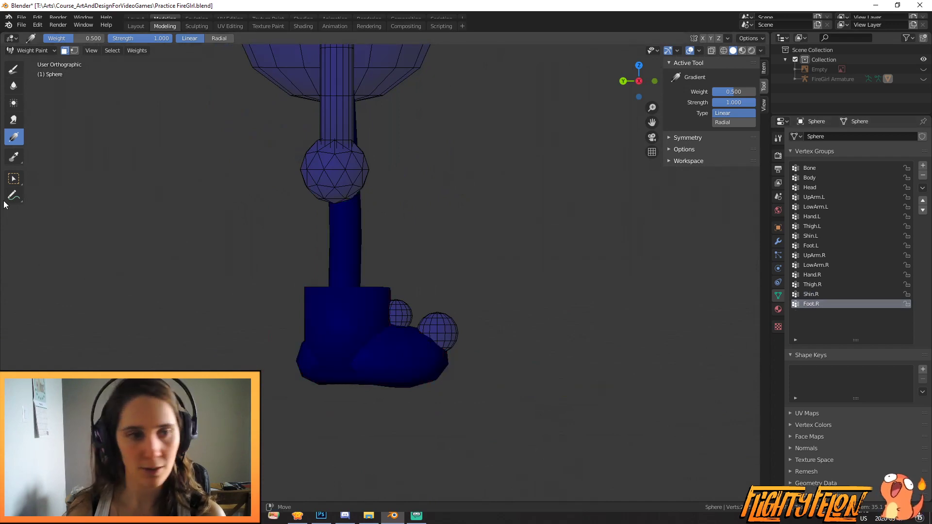
left_click_drag(373, 342, 353, 305)
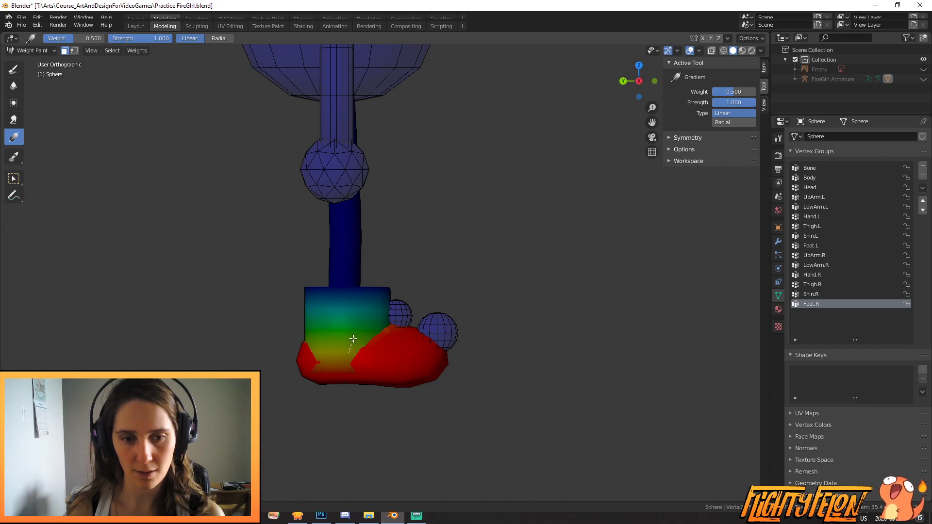
middle_click_drag(351, 342, 353, 390)
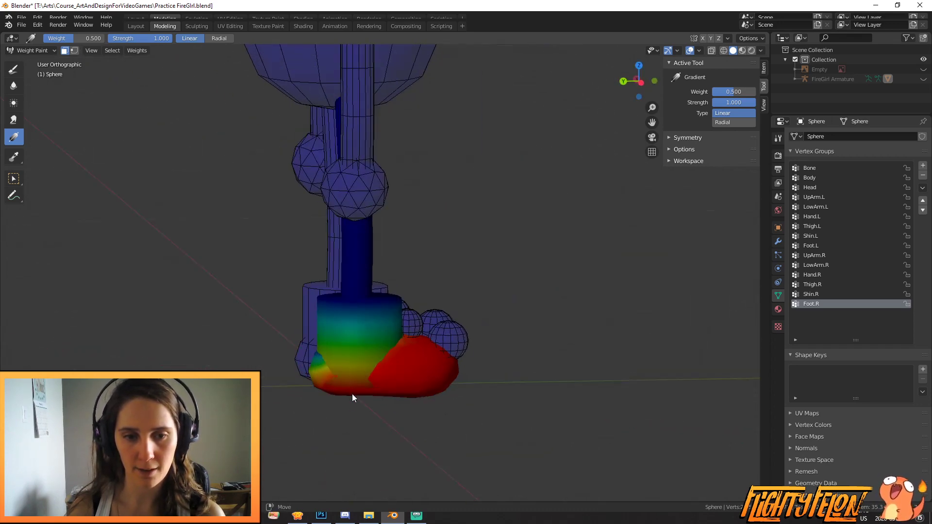
middle_click_drag(363, 295, 472, 367)
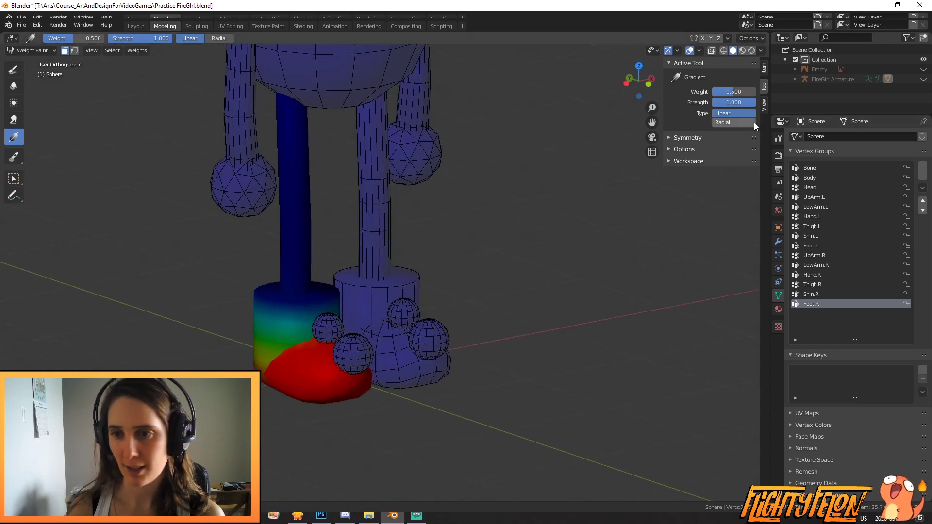
Step: Set the Draw brush's blending mode to Subtract and make Shin.R the active group in an orthographic side view
left_click(14, 69)
left_click(734, 198)
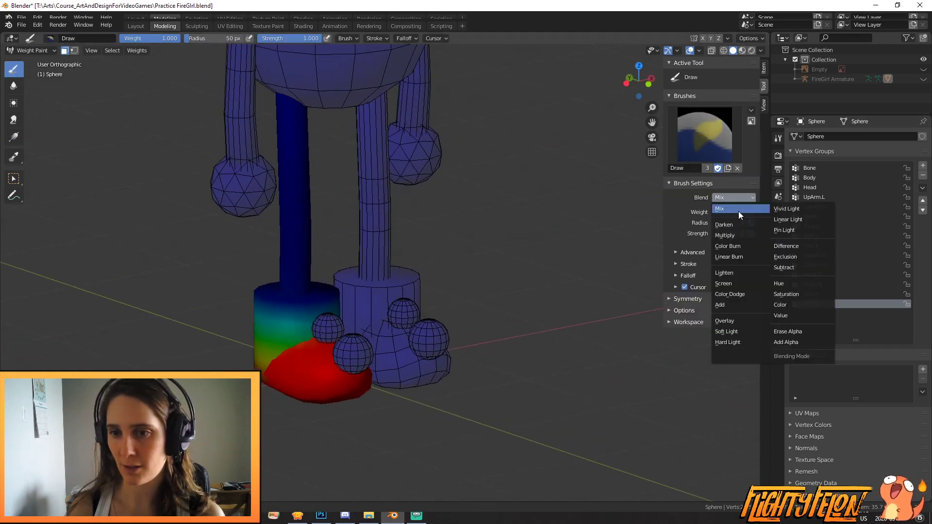
left_click(781, 271)
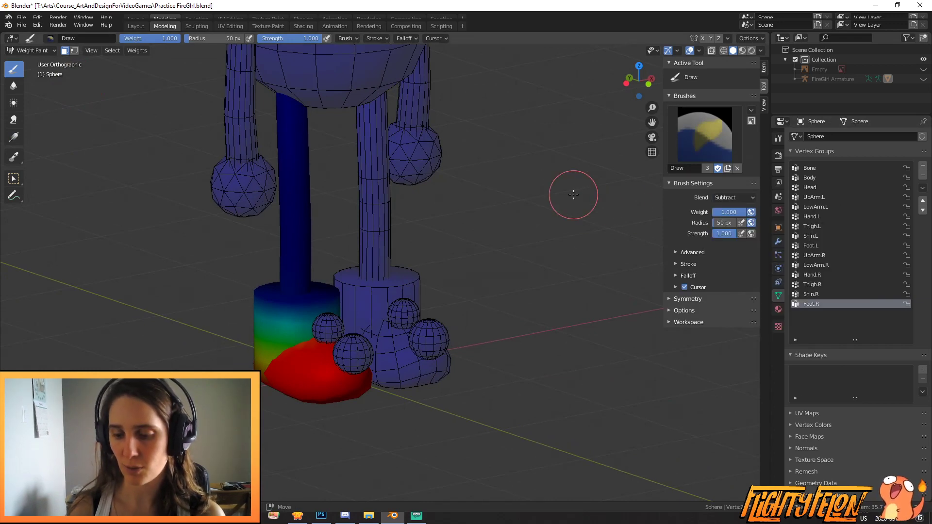
key("KP_1")
key("KP_4")
key("KP_4")
key("KP_4")
key("KP_4")
key("KP_4")
key("KP_4")
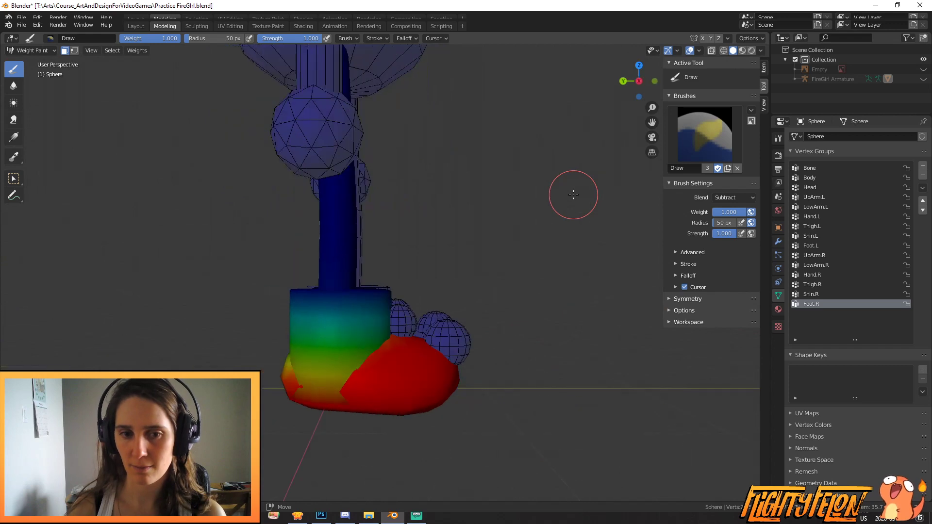
key("KP_5")
left_click(825, 294)
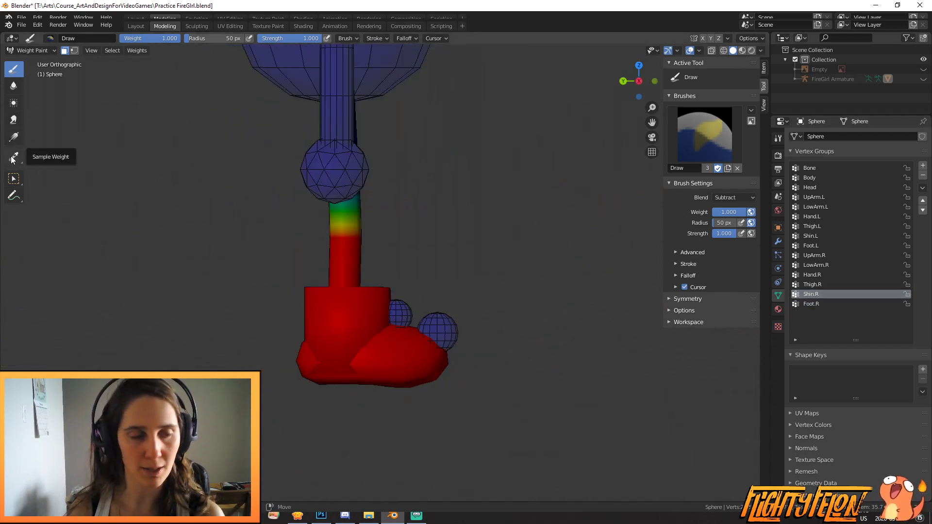
Step: Subtract Shin.R weight from the right boot with linear gradients running from the sole up to the boot's opening
left_click(14, 137)
left_click_drag(401, 409, 335, 300)
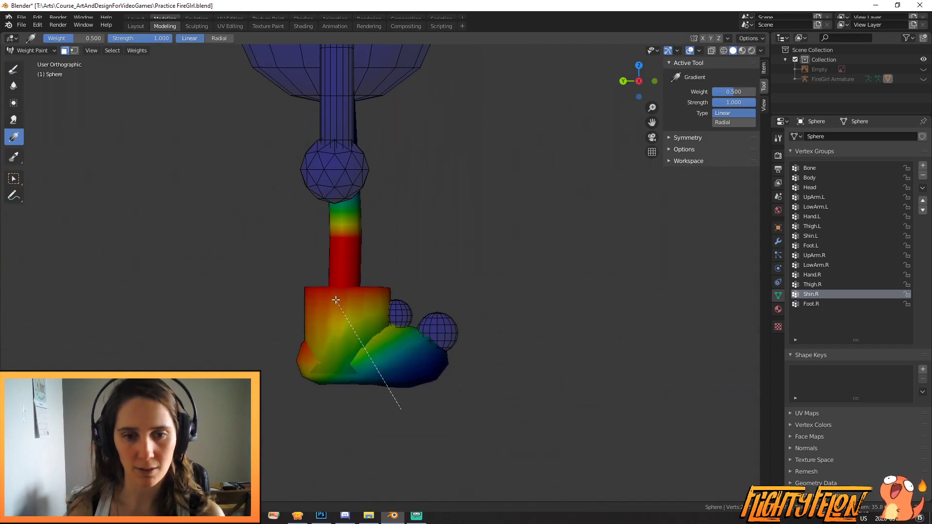
left_click_drag(334, 403, 345, 287)
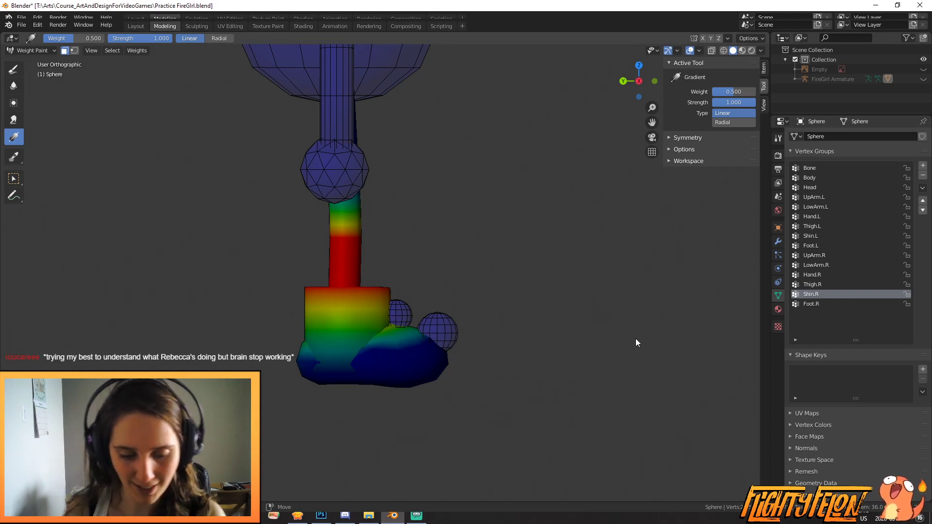
Step: Make Foot.R the active group and check its weights on the right boot from several angles
scroll(626, 335, "down", 3)
middle_click_drag(605, 329, 456, 339)
left_click(829, 302)
scroll(495, 314, "up", 4)
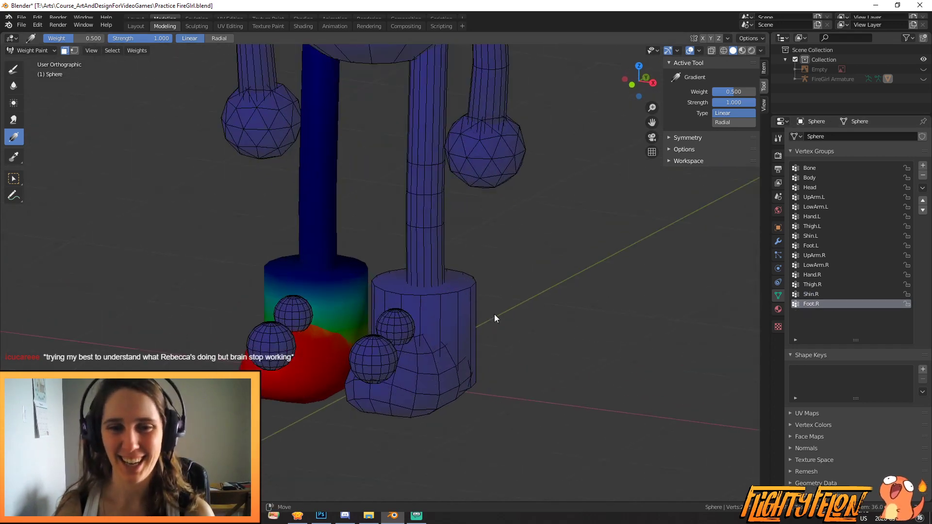
middle_click_drag(437, 296, 481, 292)
scroll(461, 274, "down", 4)
middle_click_drag(430, 230, 485, 269, "shift")
scroll(468, 379, "up", 3)
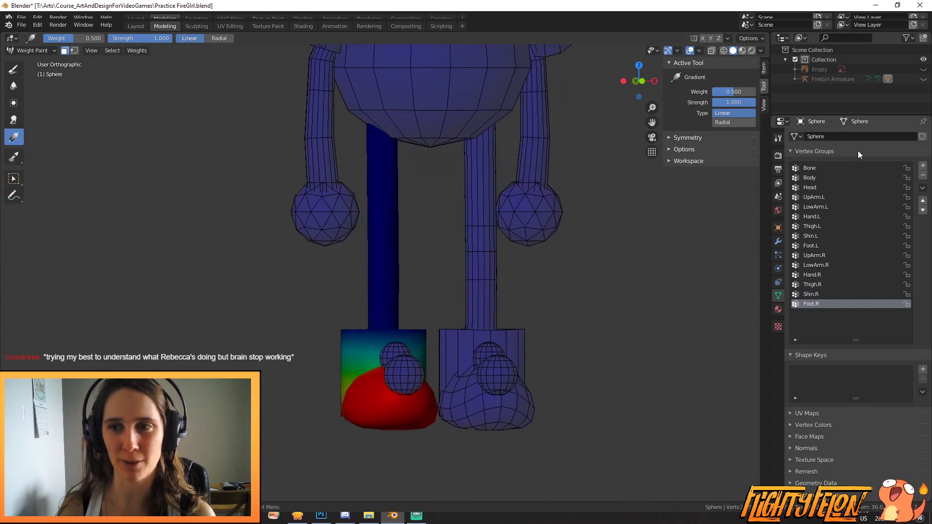
Step: Show the FireGirl Armature again and inspect its bones against the character mesh
left_click(924, 79)
scroll(606, 213, "down", 3)
middle_click_drag(606, 213, 582, 223)
scroll(582, 222, "up", 3)
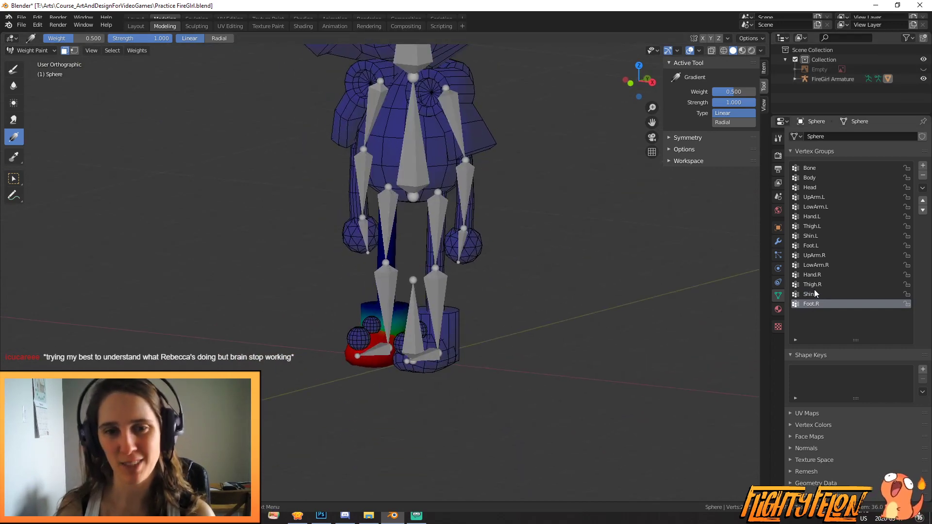
scroll(326, 100, "down", 3)
scroll(462, 78, "up", 1)
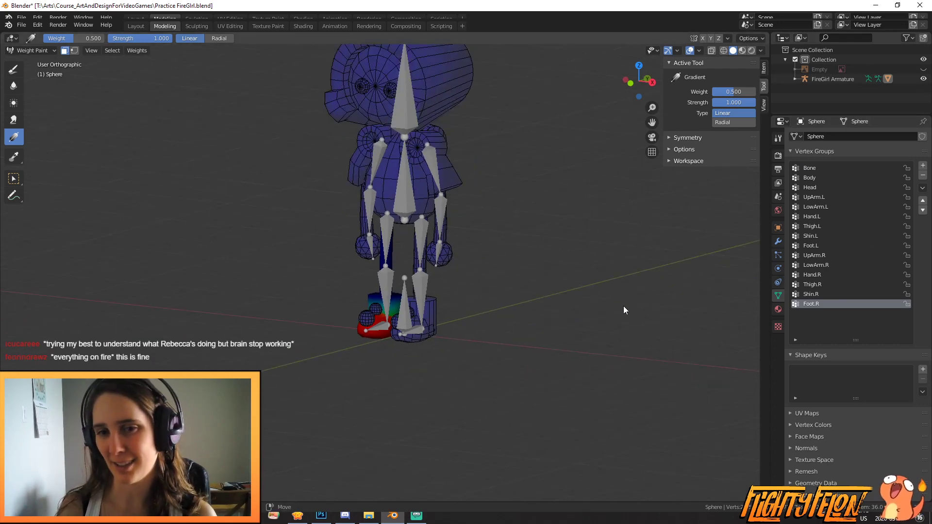
Step: Select the two linked spheres on the right boot in Edit Mode and assign them to the Foot.R vertex group
scroll(535, 275, "up", 6)
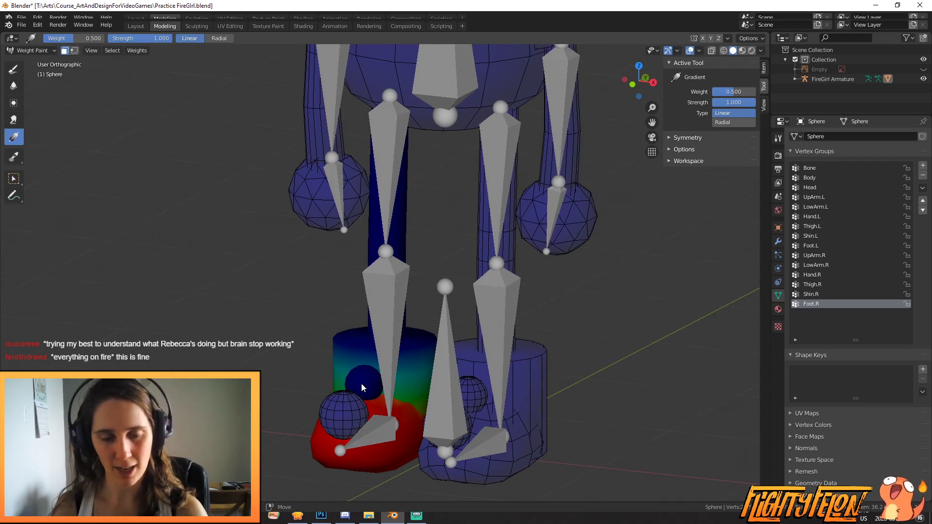
key("Tab")
key("alt+a")
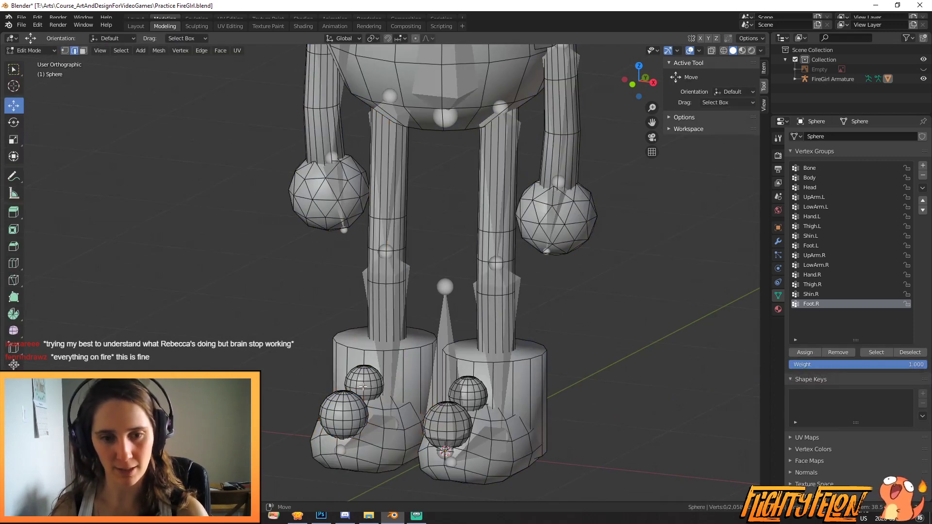
key("l")
key("l")
left_click(805, 352)
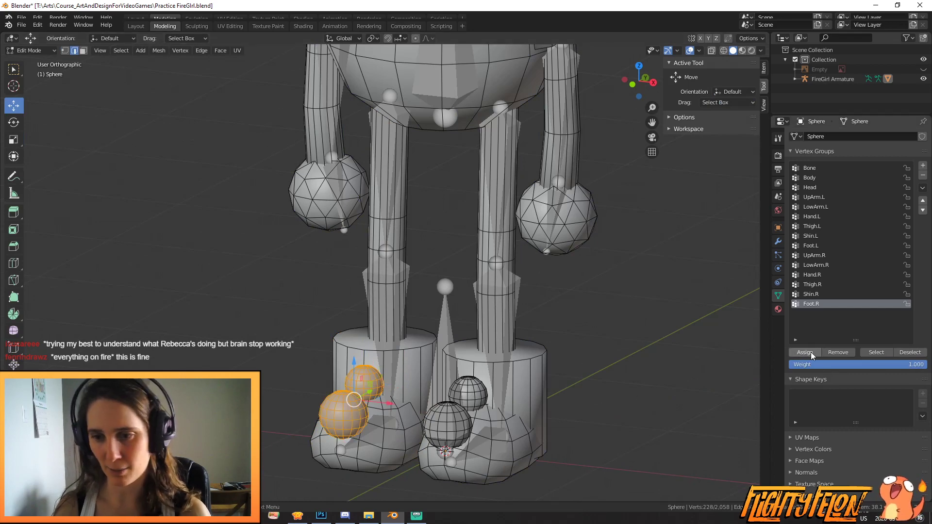
scroll(550, 349, "down", 2)
middle_click_drag(550, 349, 545, 327)
Step: Deselect all of the mesh and save the file
key("alt+a")
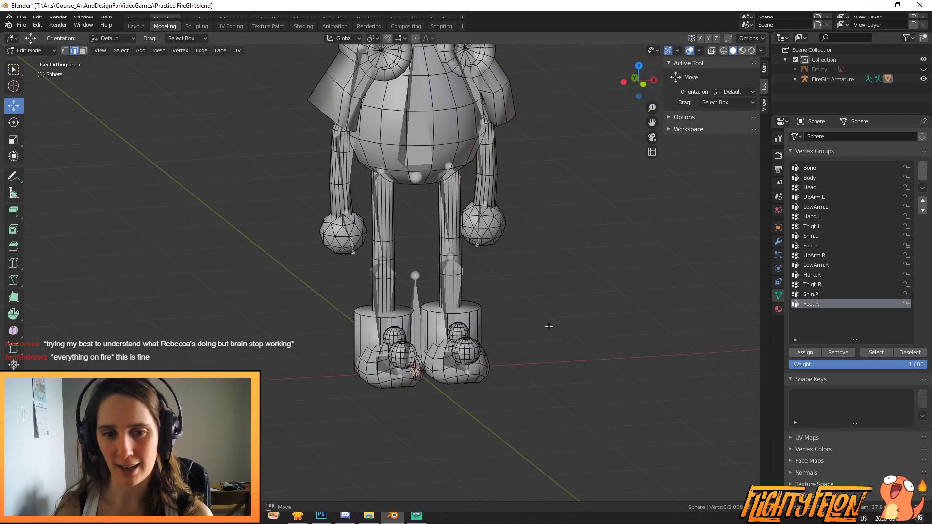
mouse_move(476, 311)
middle_mouse_down()
mouse_move(547, 302)
mouse_move(480, 305)
middle_mouse_up()
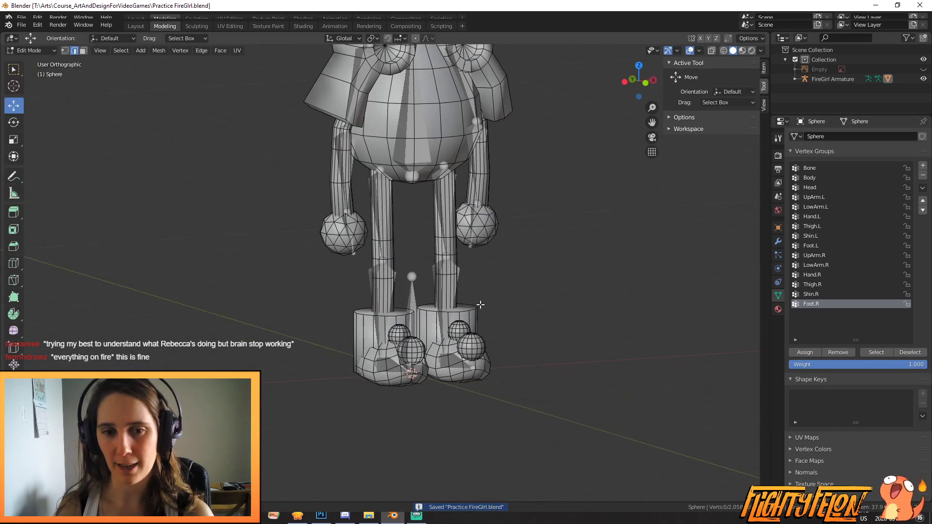
scroll(669, 311, "up", 2)
scroll(666, 310, "down", 2)
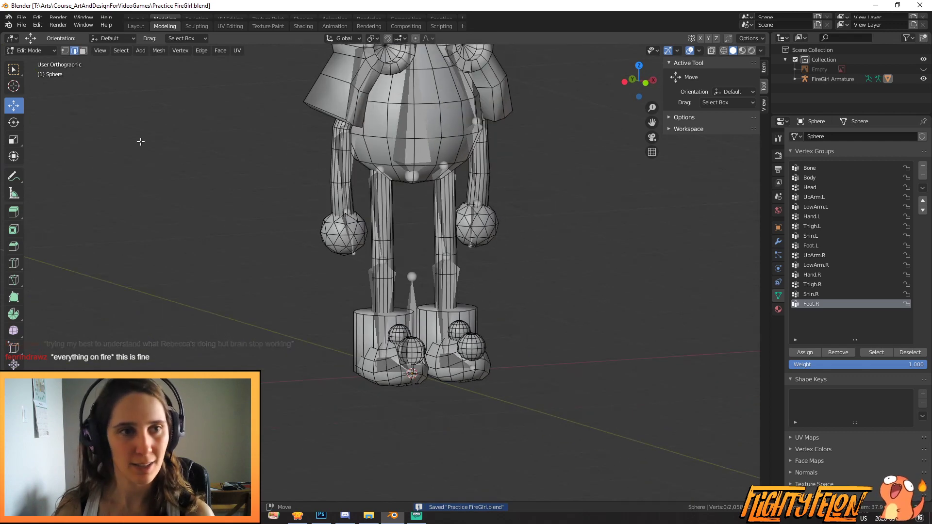
Step: Return to Weight Paint mode and hide the FireGirl Armature to inspect the Foot.R weights on the right boot and its spheres
key("Tab")
middle_click_drag(424, 274, 564, 301)
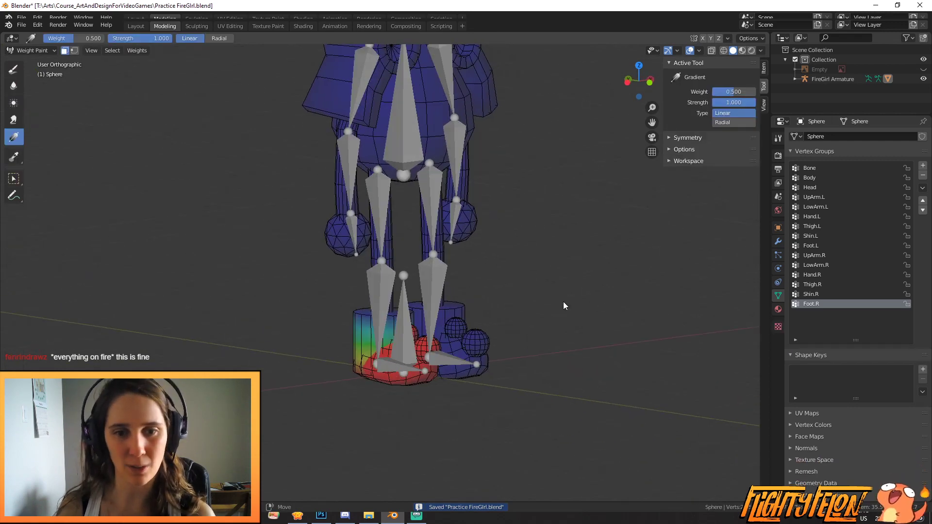
left_click(923, 79)
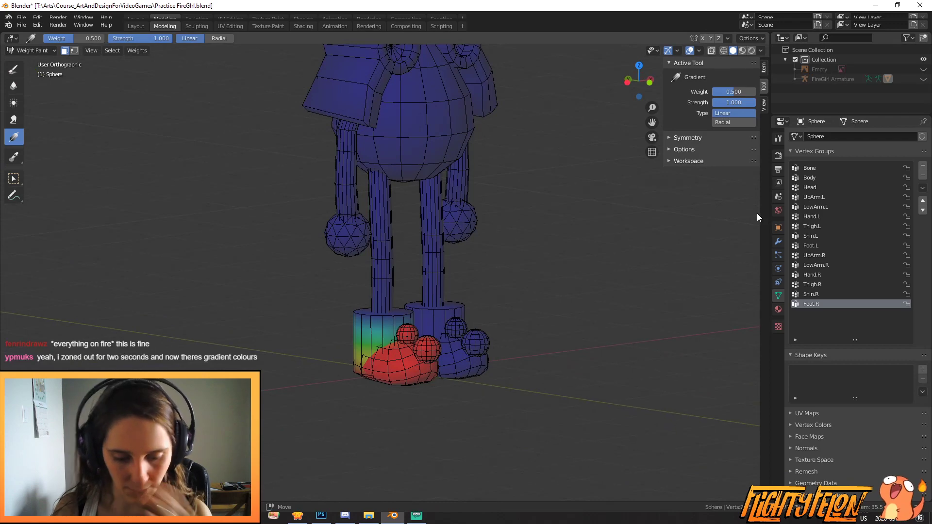
scroll(549, 256, "down", 3)
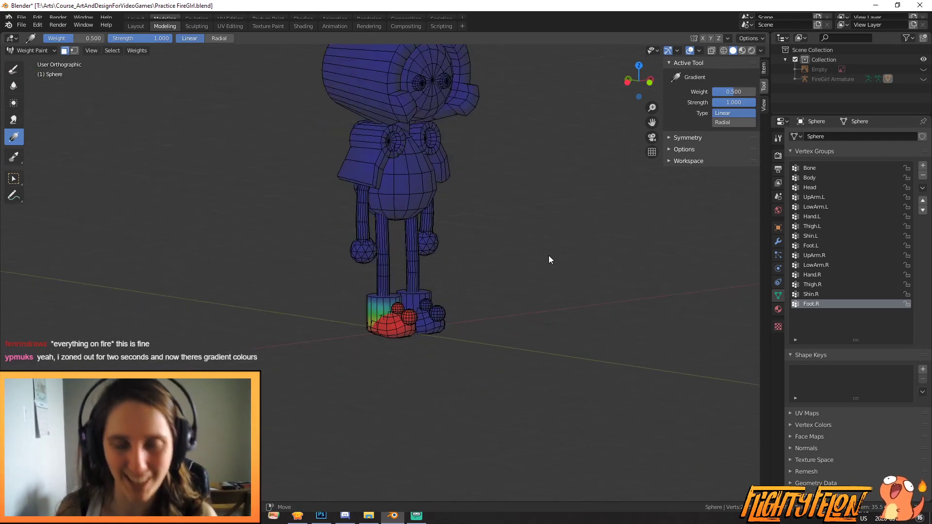
middle_click_drag(565, 264, 461, 262)
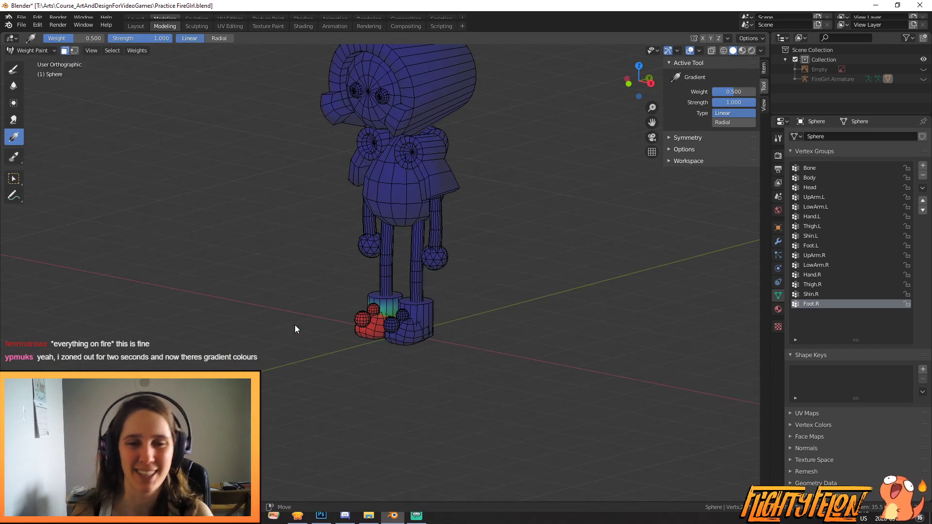
scroll(345, 355, "up", 5)
scroll(384, 277, "up", 3)
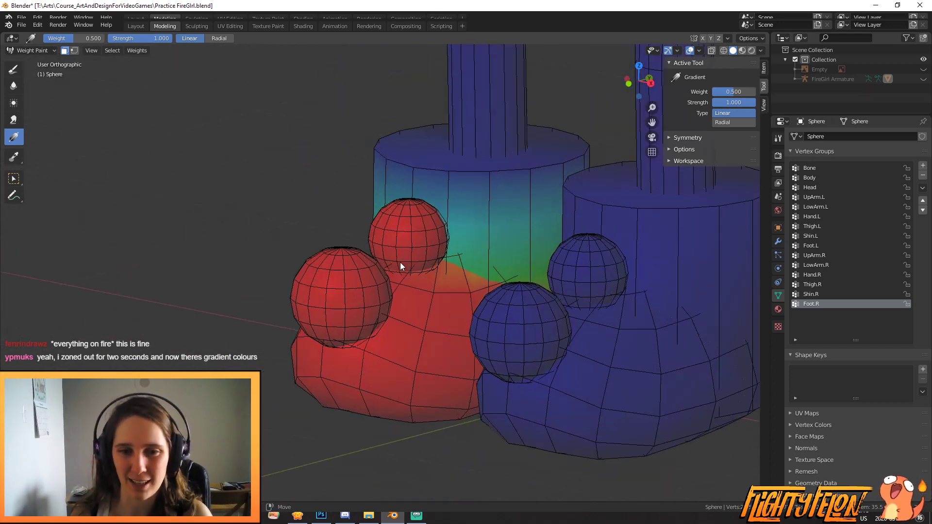
Step: Turn off the face selection paint mask so the boot weights show without the wireframe
left_click(65, 50)
scroll(295, 226, "down", 2)
middle_click_drag(450, 256, 376, 246)
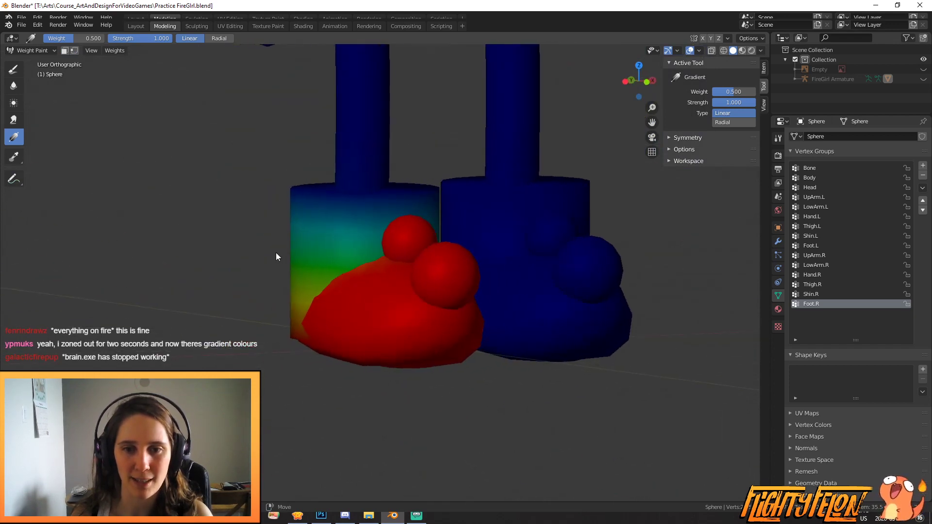
Step: Examine the Foot.R weight gradient on the right boot's shaft, heel, toe and spheres from the front and side
scroll(340, 249, "down", 4)
scroll(493, 236, "up", 1)
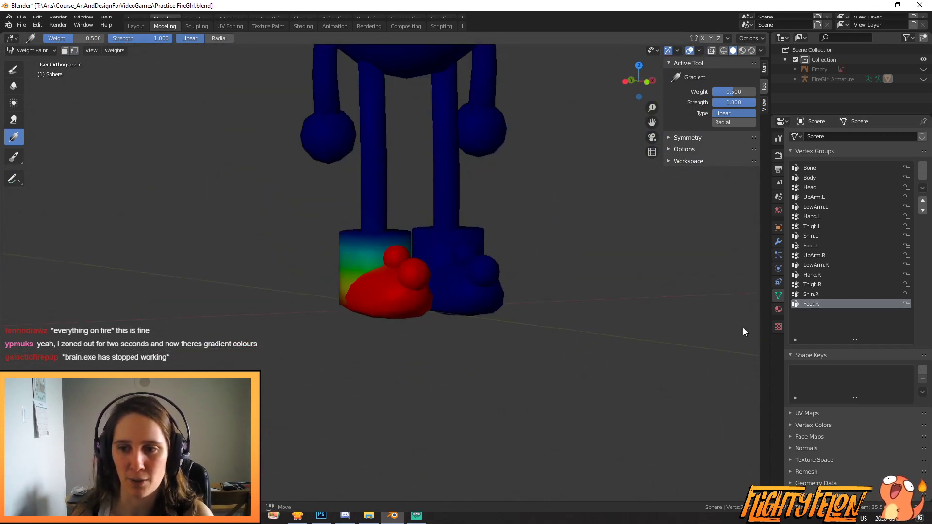
scroll(601, 340, "up", 6)
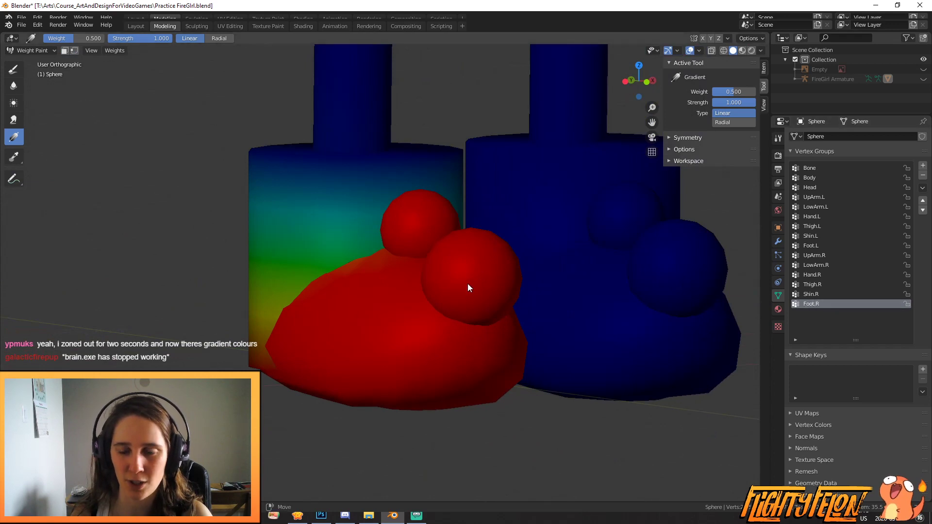
scroll(479, 270, "down", 2)
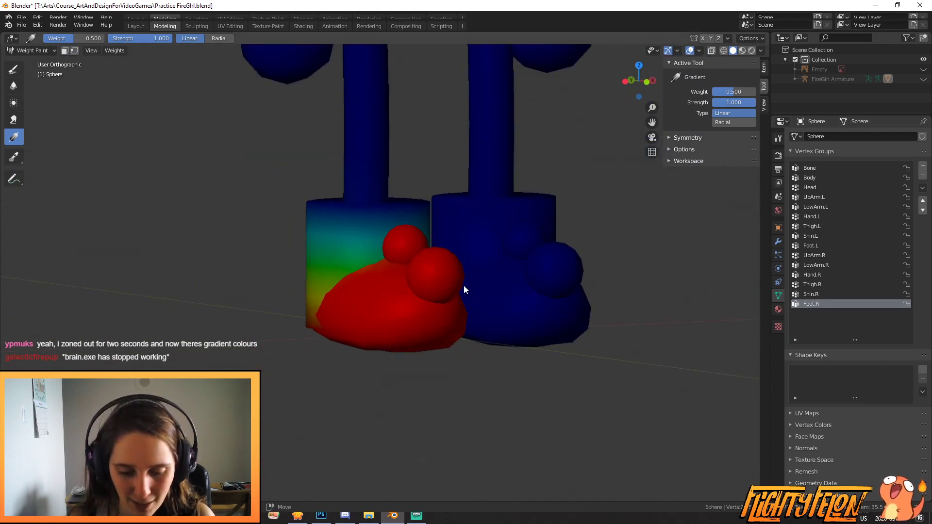
middle_click_drag(372, 279, 438, 278)
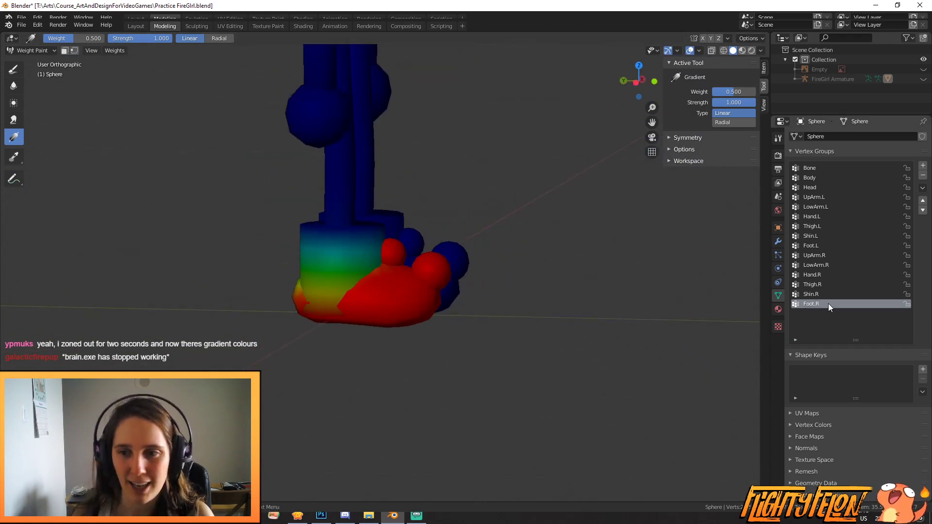
scroll(462, 193, "down", 4)
middle_click_drag(488, 202, 526, 328, "shift")
scroll(529, 328, "up", 3)
mouse_move(638, 310)
middle_mouse_down()
mouse_move(162, 302)
mouse_move(136, 329)
mouse_move(350, 194)
middle_mouse_up()
scroll(429, 326, "up", 3)
middle_click_drag(428, 327, 427, 303, "shift")
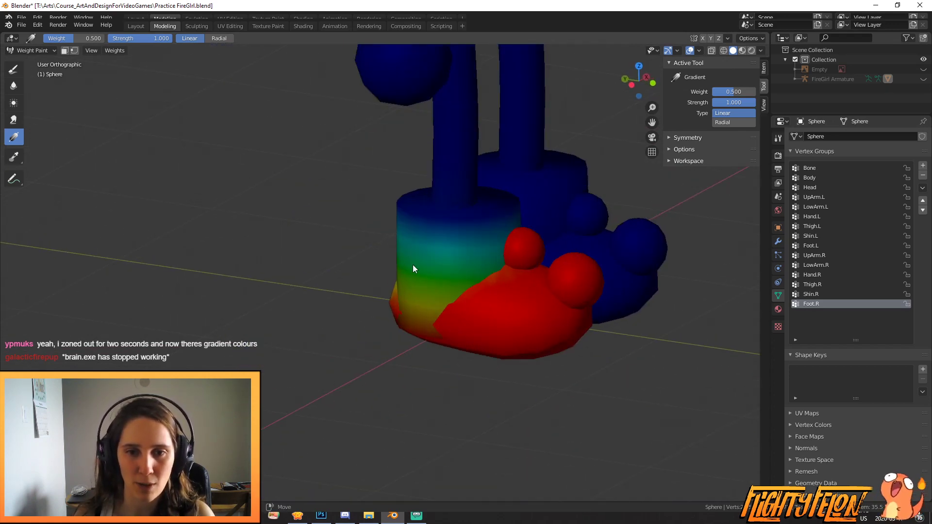
mouse_move(435, 242)
middle_mouse_down()
mouse_move(494, 220)
mouse_move(508, 235)
mouse_move(378, 221)
middle_mouse_up()
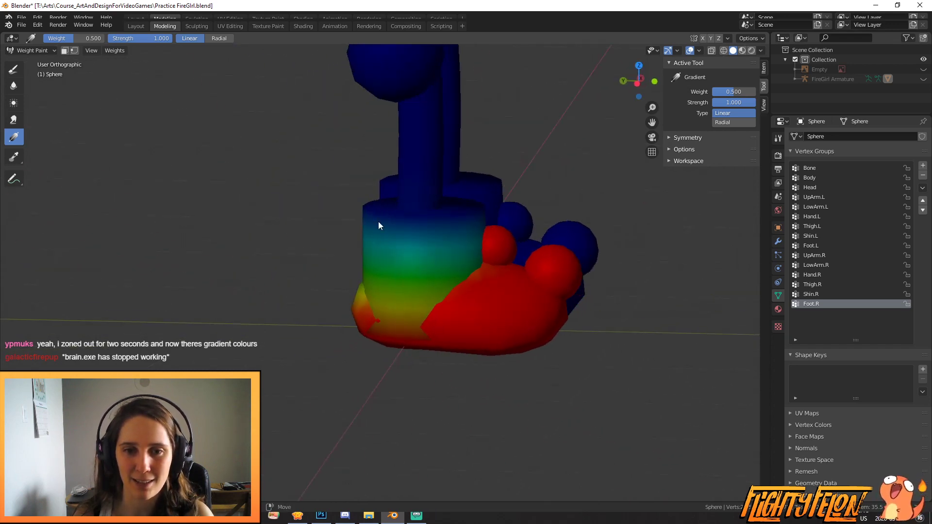
Step: Unhide the FireGirl Armature, leave weight painting for Object Mode, and put the armature into Pose Mode
left_click(923, 78)
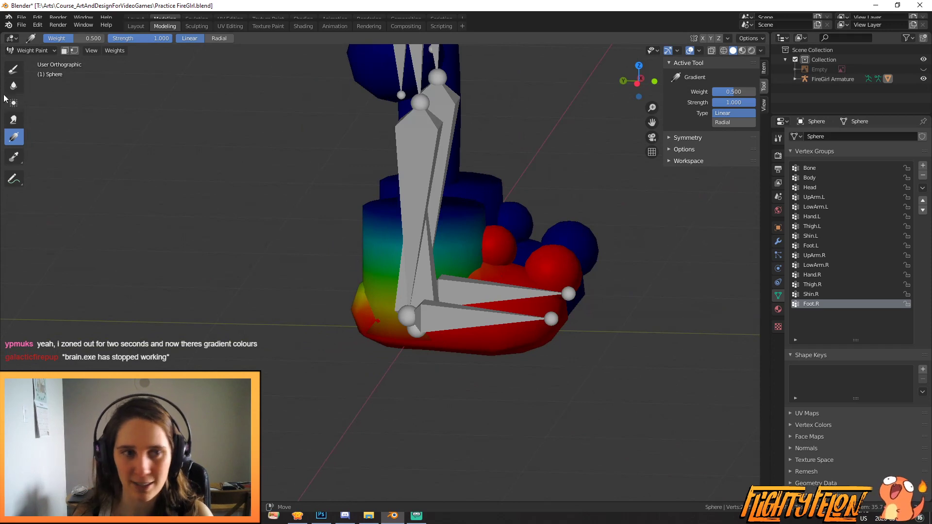
left_click(32, 51)
left_click(31, 63)
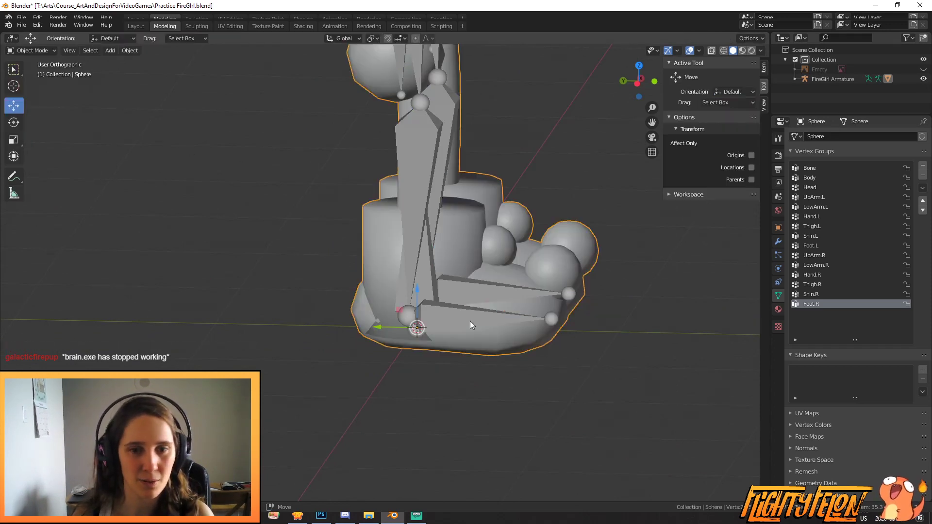
left_click(488, 327)
left_click(32, 51)
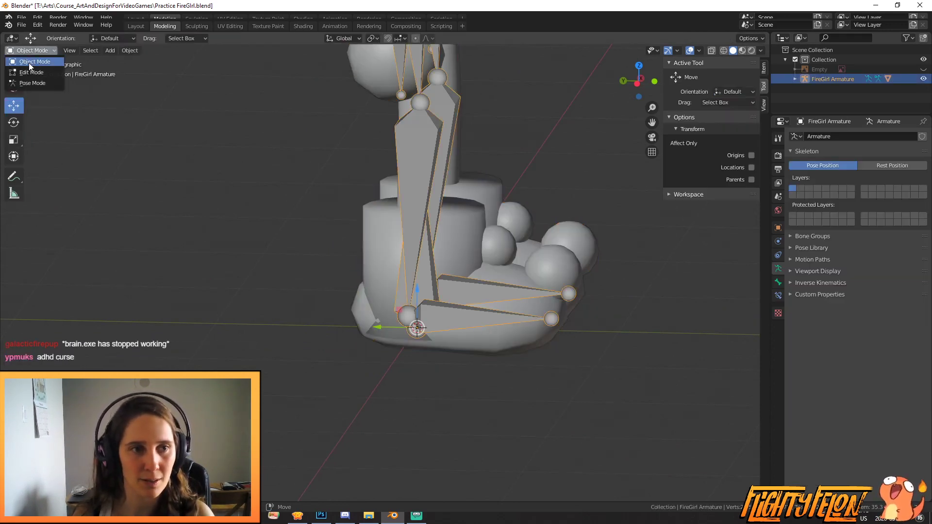
left_click(31, 81)
Step: Bend the character's right leg backward at the knee by rotating its shin and foot bones
left_click(456, 316)
middle_click_drag(459, 314, 381, 211)
key("KP_5")
left_click(374, 242)
key("r")
left_click(370, 266)
middle_click_drag(418, 267, 99, 284)
key("r")
left_click(461, 343)
Step: Swing the left leg forward into a stride by rotating its thigh, shin and foot bones
scroll(386, 326, "down", 3)
middle_click_drag(302, 354, 390, 299)
middle_click_drag(391, 247, 295, 294)
left_click(496, 194)
left_click(277, 279)
middle_click_drag(312, 254, 311, 272)
key("r")
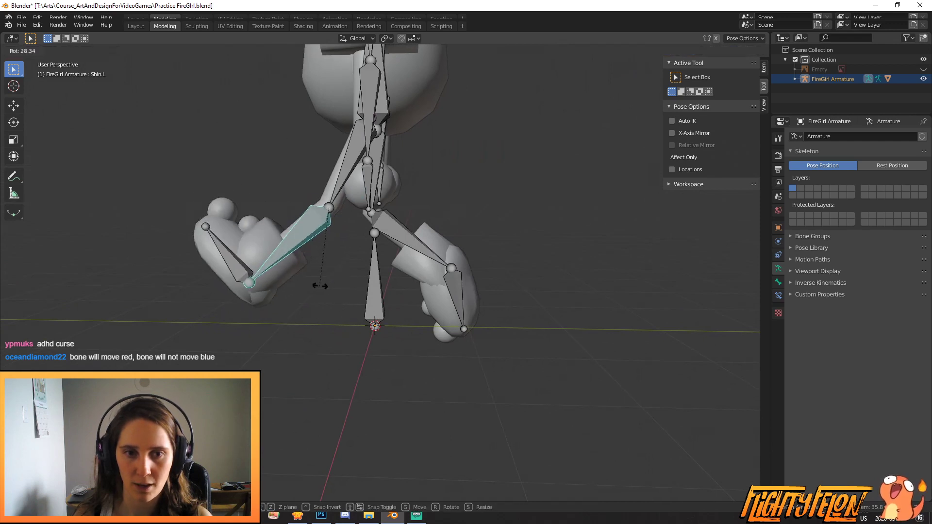
left_click(343, 276)
left_click(286, 312)
middle_click_drag(427, 340, 443, 343)
key("r")
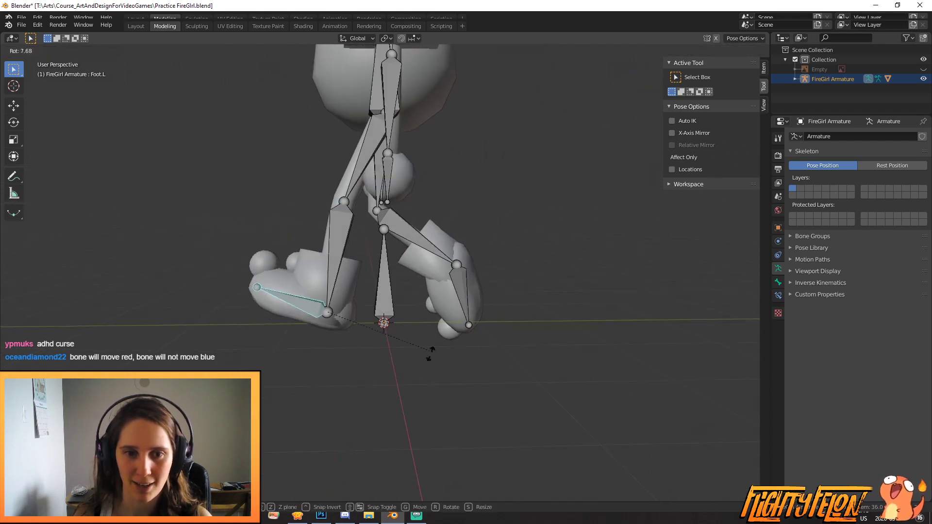
left_click(422, 340)
scroll(383, 334, "down", 2)
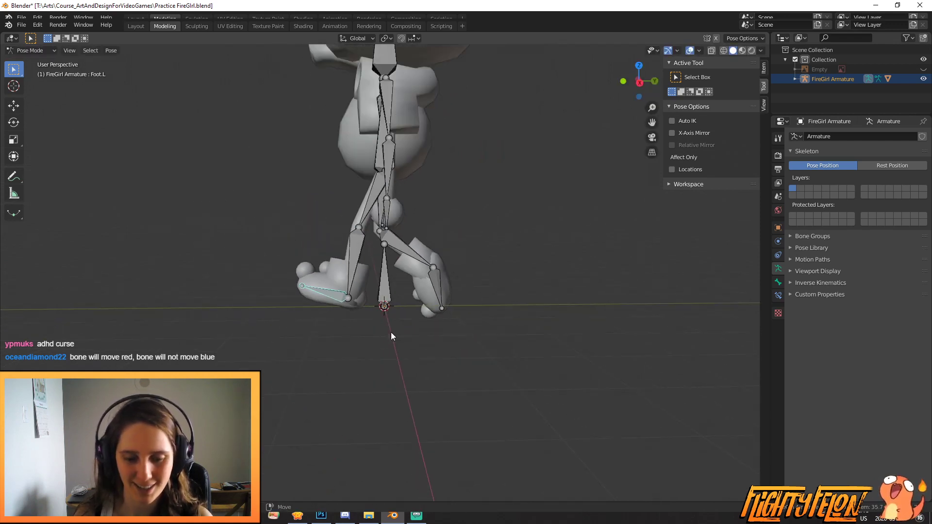
middle_click_drag(453, 325, 569, 391)
left_click(461, 272)
key("t")
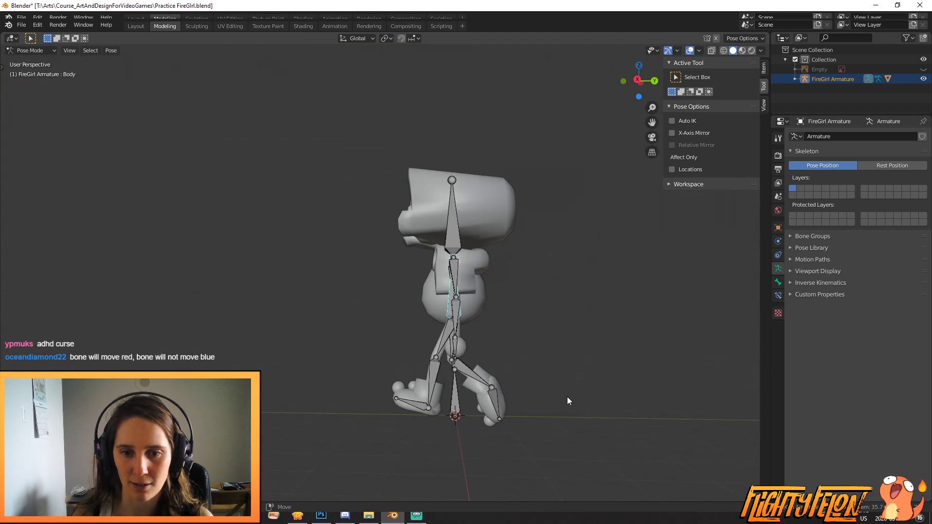
key("r")
key("Escape")
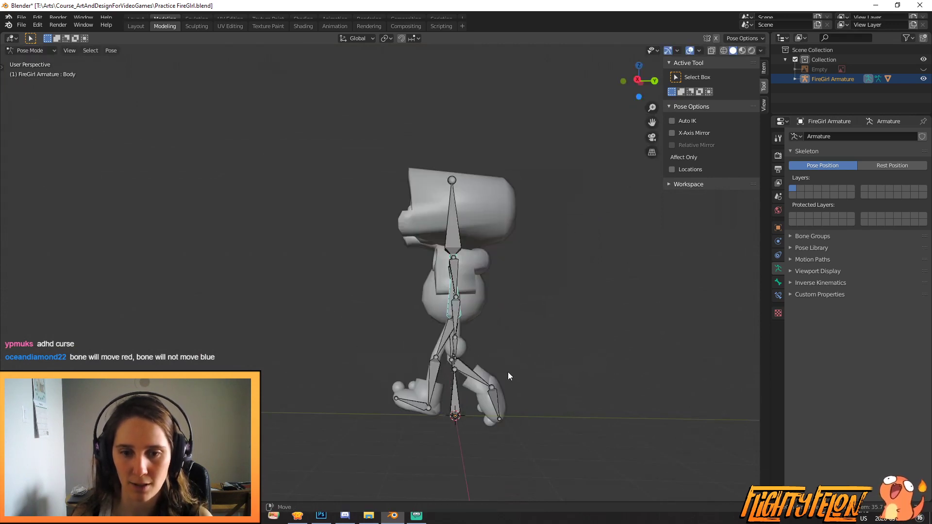
Step: Add an Inverse Kinematics constraint to the Foot.R bone and set its chain length to 3
middle_click_drag(325, 339, 491, 398)
middle_click_drag(497, 325, 566, 387)
middle_click_drag(334, 333, 375, 328, "shift")
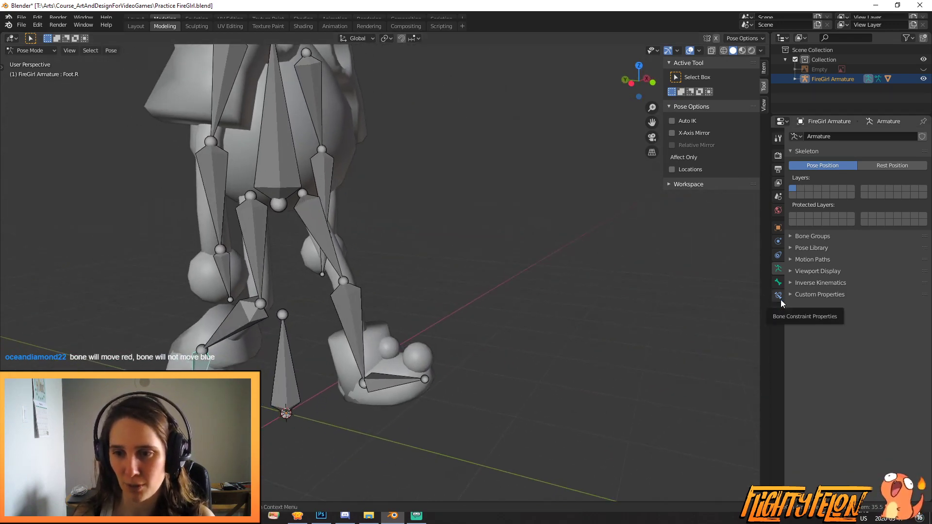
left_click(779, 296)
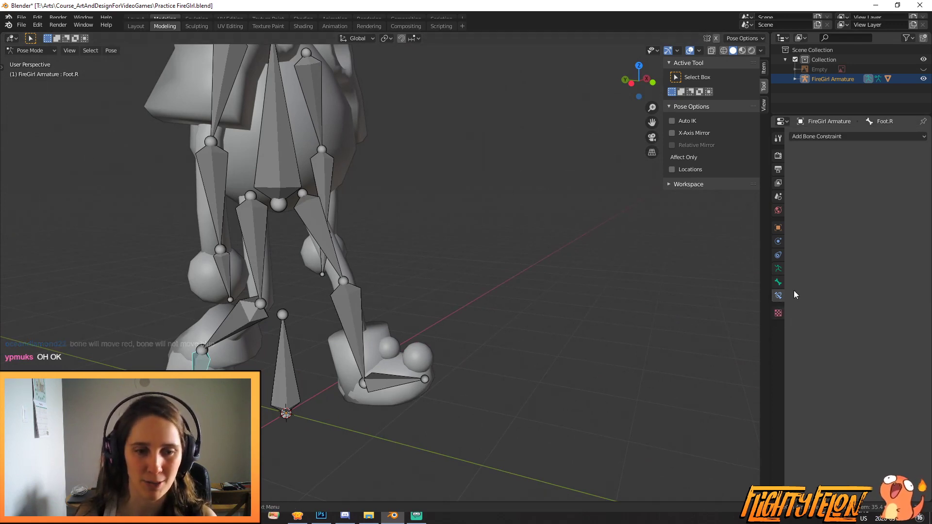
left_click(877, 138)
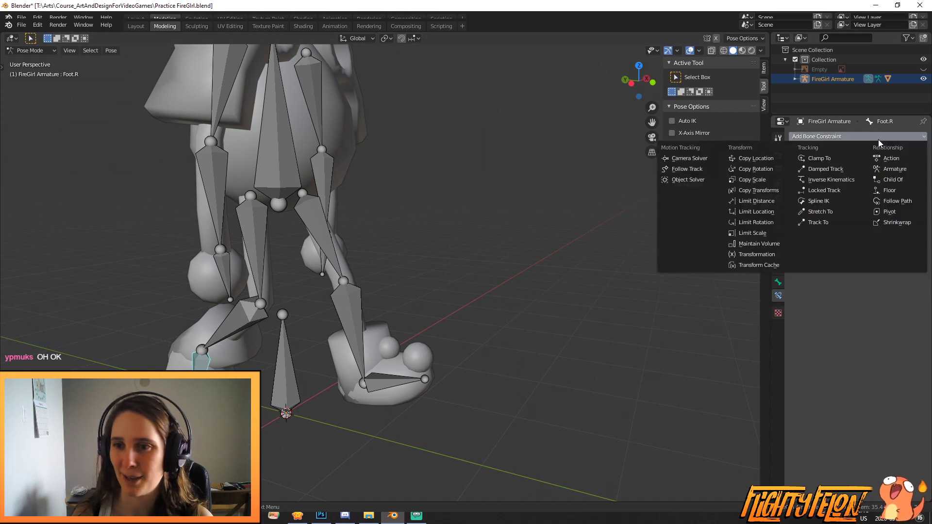
left_click(838, 182)
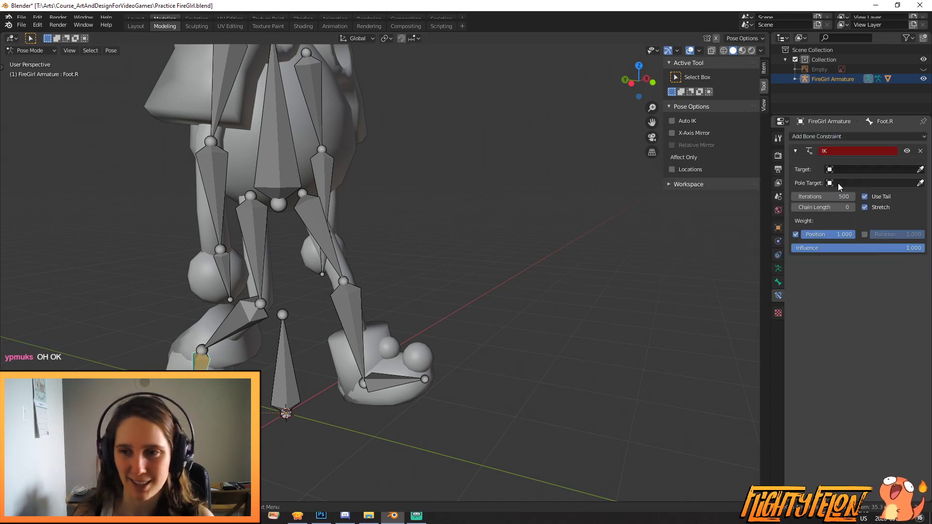
middle_click_drag(351, 394, 485, 359)
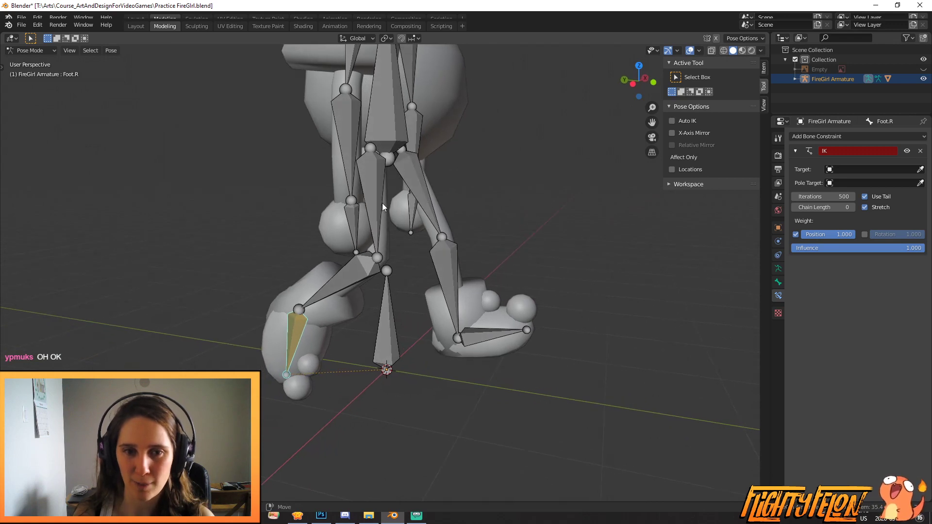
left_click(853, 207)
left_click(853, 207)
left_click(853, 208)
Step: Move the Foot.R bone to test how the right leg follows it
middle_click_drag(457, 325, 412, 297)
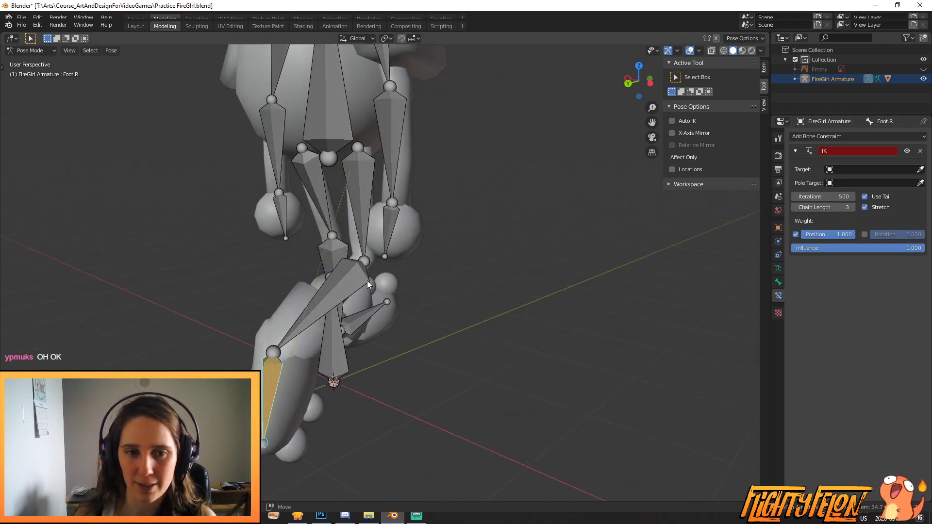
middle_click_drag(358, 172, 384, 296)
key("g")
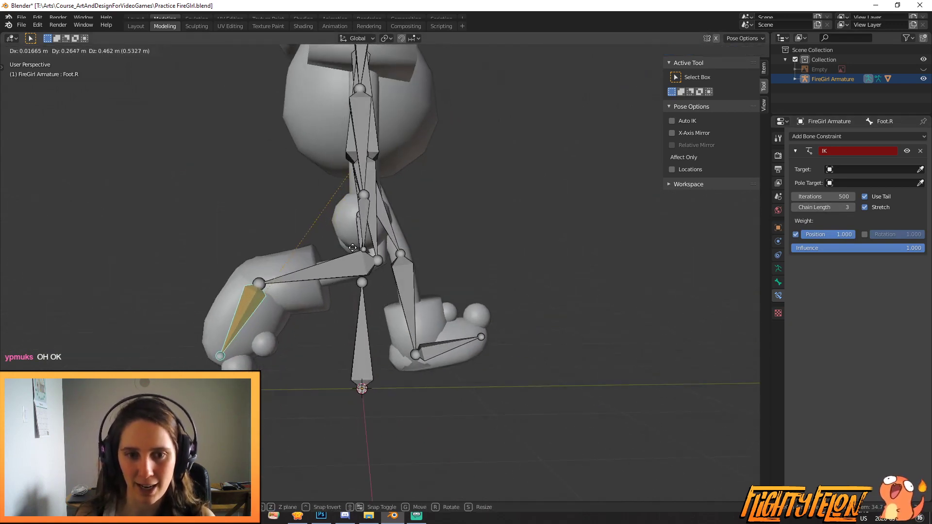
left_click(407, 314)
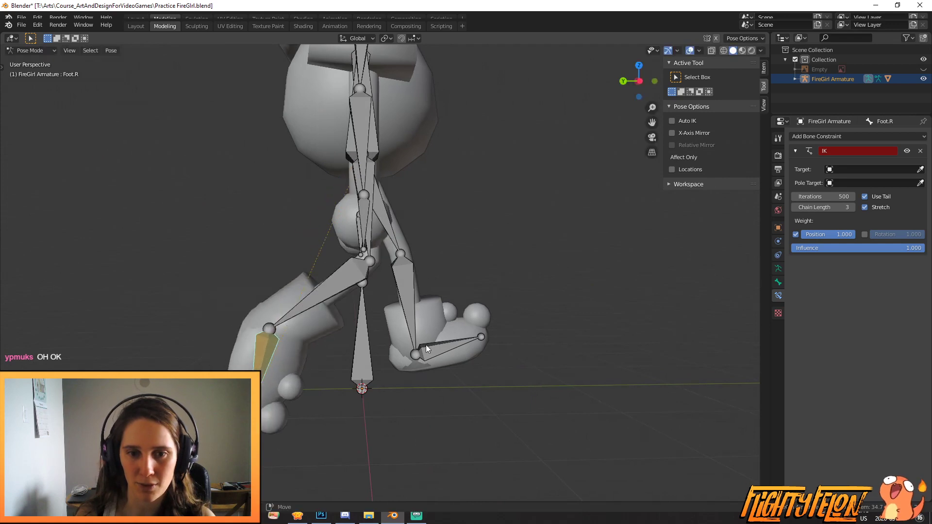
Step: Add an Inverse Kinematics constraint with a chain length of 3 to the Foot.L bone
left_click(458, 349)
left_click(834, 136)
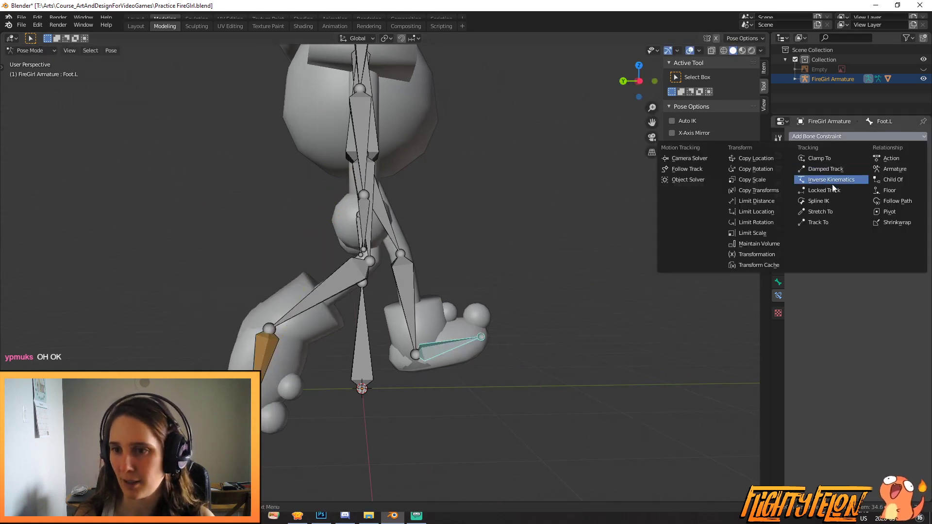
left_click(855, 180)
left_click(853, 207)
left_click(853, 206)
left_click(853, 207)
Step: Give the Hand.L bone an Inverse Kinematics constraint with a chain length of 3
middle_click_drag(646, 279, 530, 254)
scroll(530, 254, "down", 2)
left_click(486, 232)
left_click(814, 136)
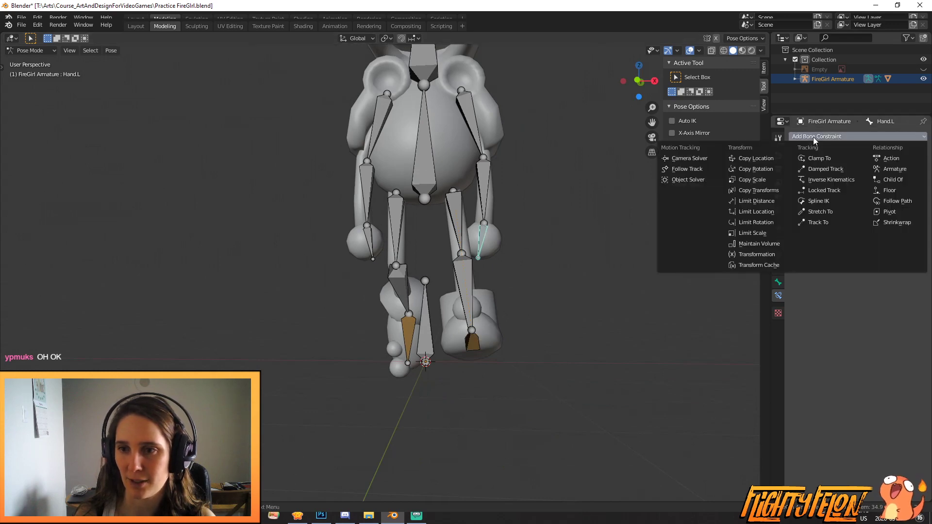
left_click(839, 179)
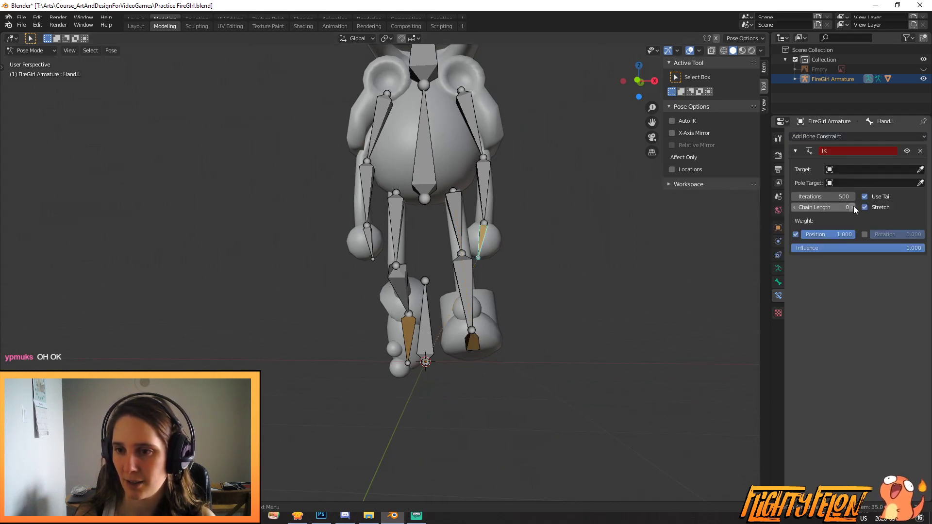
Step: Give the Hand.R bone an Inverse Kinematics constraint with a chain length of 3
left_click(370, 243)
left_click(885, 137)
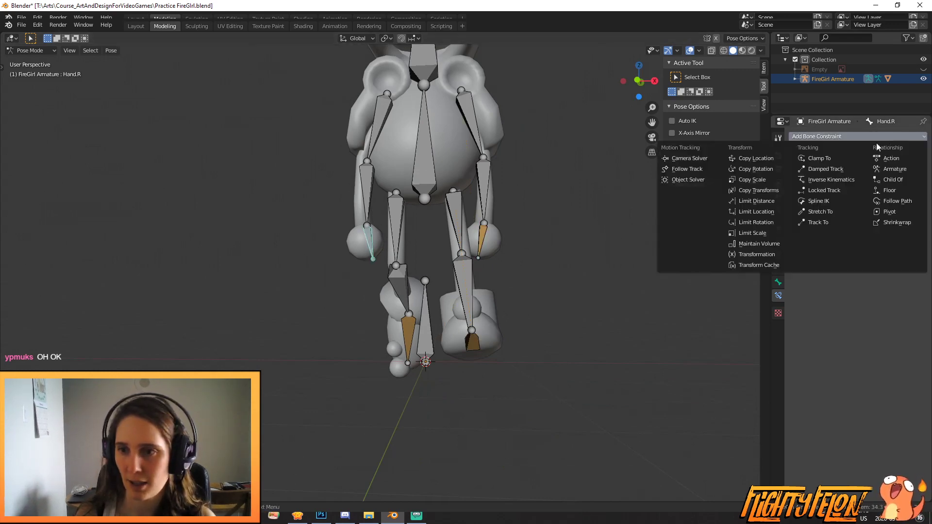
left_click(835, 180)
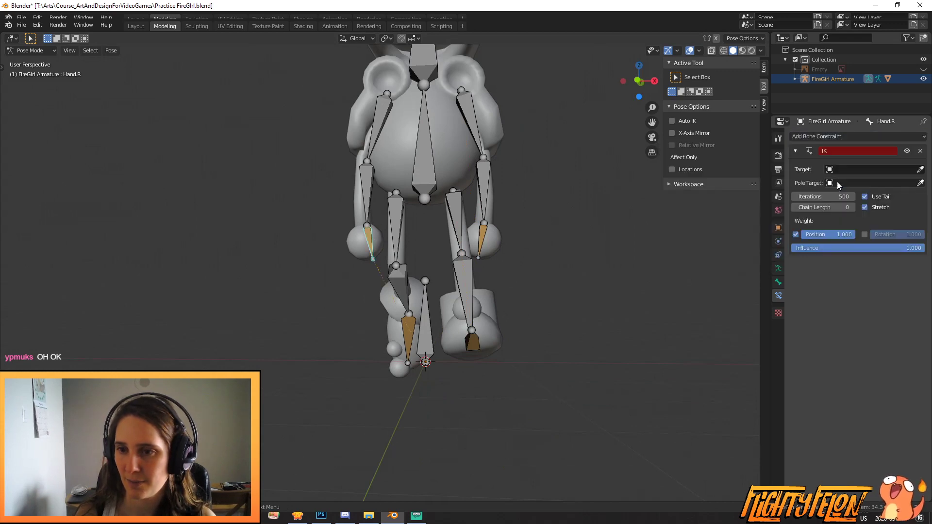
left_click(852, 208)
left_click(853, 207)
left_click(852, 207)
Step: Move the Hand.R bone to the waist with the elbow bent, and rotate the UpArm.L bone out to the side
key("g")
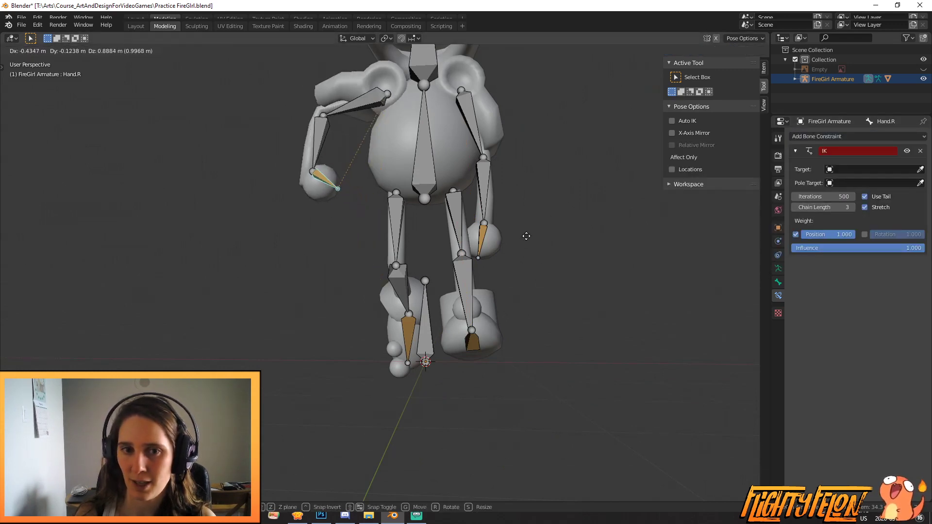
right_click(476, 141)
scroll(492, 130, "down", 2)
key("r")
key("r")
key("r")
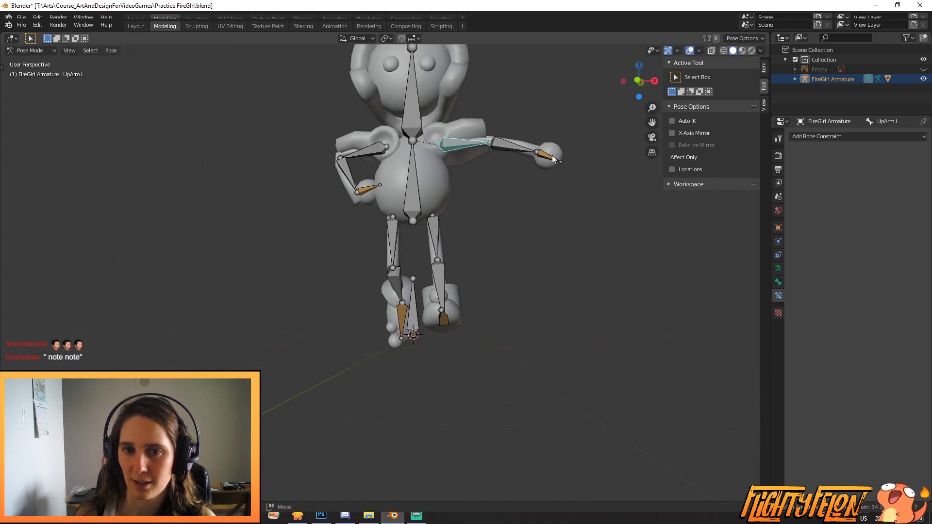
Step: Move the Hand.L bone in toward the torso so the left arm bends at the elbow
right_click(557, 160)
key("shift+i")
key("g")
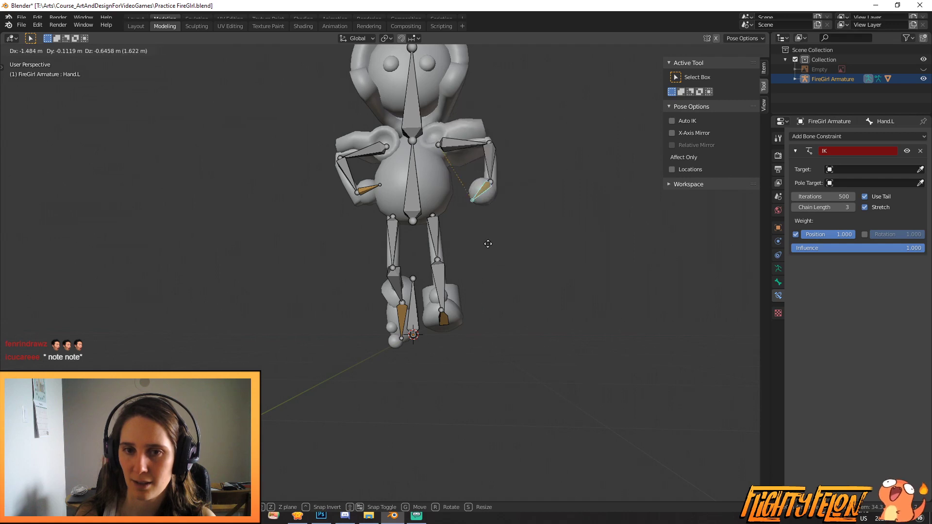
middle_click_drag(471, 243, 359, 253)
key("g")
left_click(450, 253)
Step: Rotate the Body bone to tip the whole upper body toward horizontal
right_click(413, 189)
key("r")
left_click(420, 340)
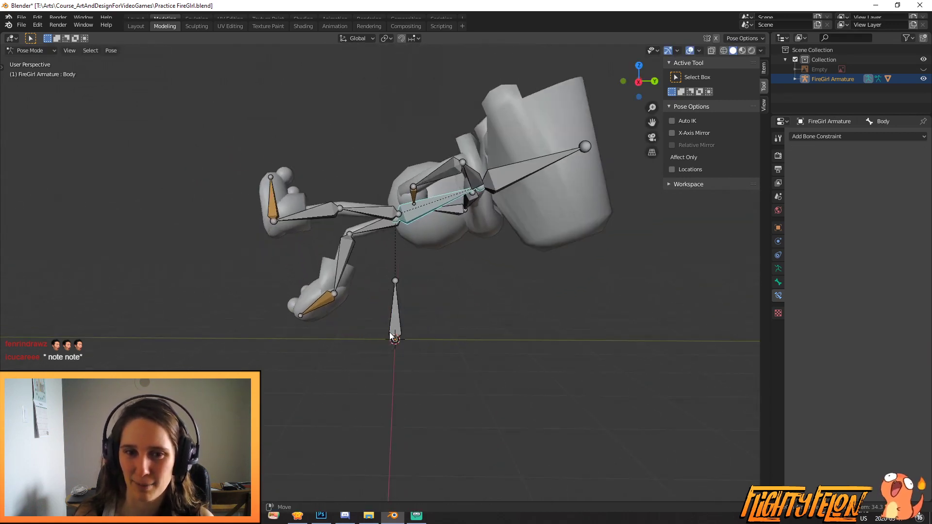
Step: Move the Foot.R bone down to the ground beneath the body and raise the Foot.L bone high into the air
right_click(317, 304)
key("shift+i")
key("g")
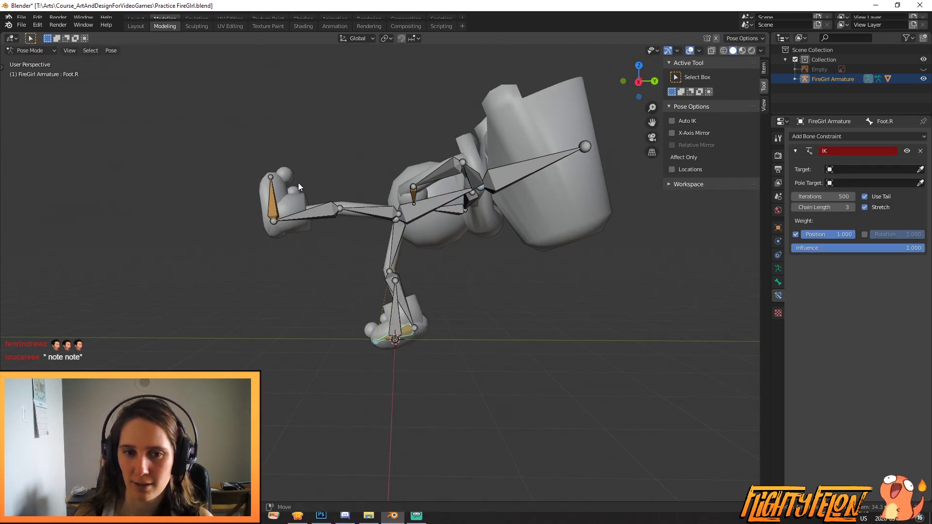
key("g")
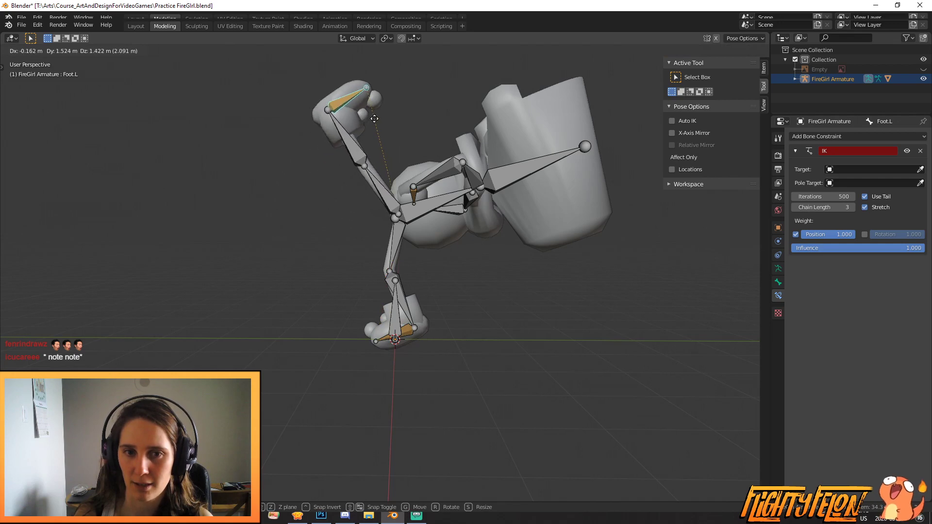
Step: Rotate the Head bone downward toward the ground and inspect the deformed pose
right_click_drag(540, 170, 523, 280)
middle_click_drag(524, 280, 493, 428)
scroll(491, 424, "up", 3)
scroll(512, 399, "down", 3)
middle_click_drag(523, 378, 58, 251)
scroll(469, 257, "up", 3)
mouse_move(469, 261)
middle_mouse_down()
mouse_move(442, 232)
mouse_move(548, 253)
mouse_move(422, 270)
mouse_move(464, 257)
middle_mouse_up()
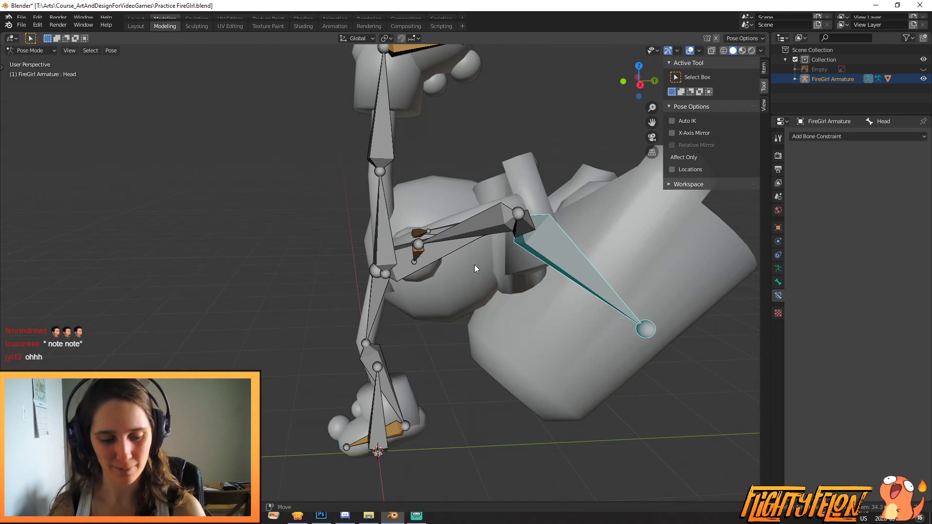
Step: Clear the rotation of all bones to restore the rest pose, and save the file
key("a")
key("a")
key("a")
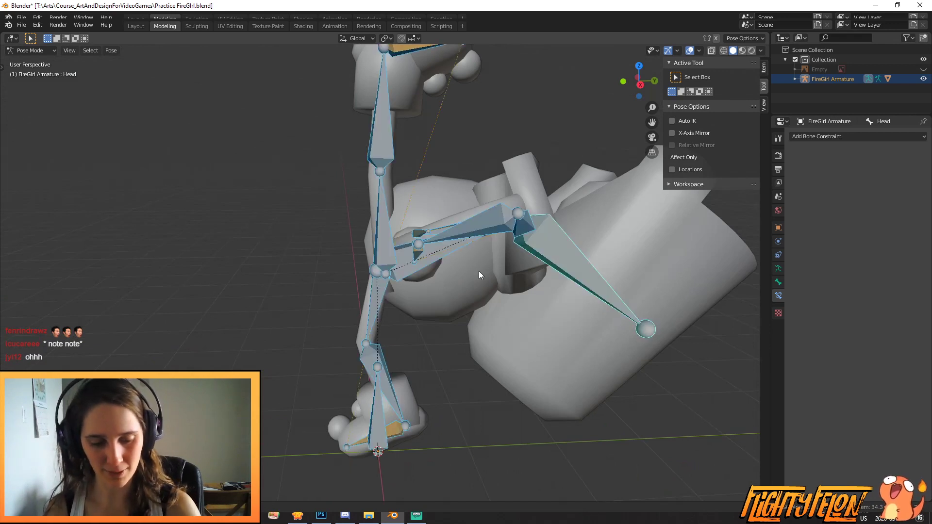
key("alt+r")
middle_click_drag(477, 279, 494, 216)
scroll(500, 299, "down", 2, "alt")
scroll(508, 306, "down", 5)
key("ctrl+s")
scroll(179, 311, "up", 4)
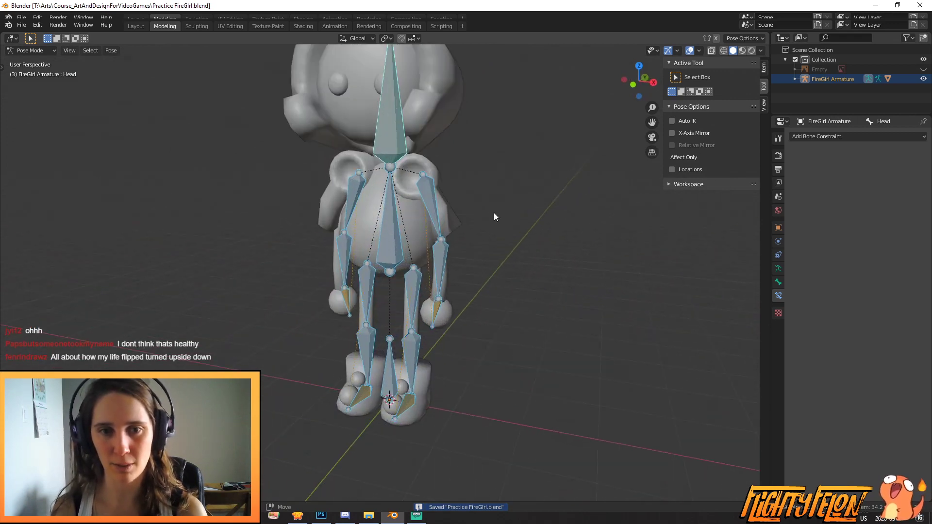
Step: Select the Head bone and display its Relations settings
left_click(398, 150)
middle_click_drag(397, 150, 486, 185)
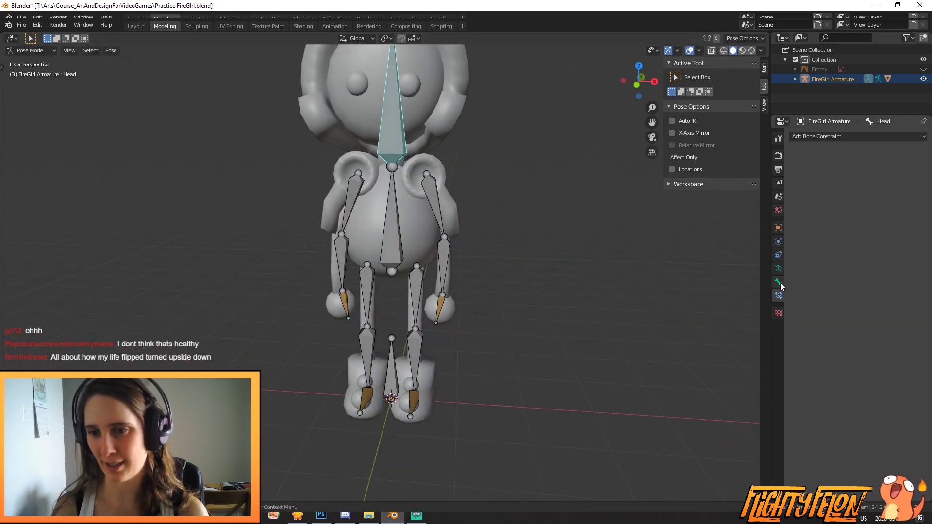
left_click(779, 282)
left_click(795, 297)
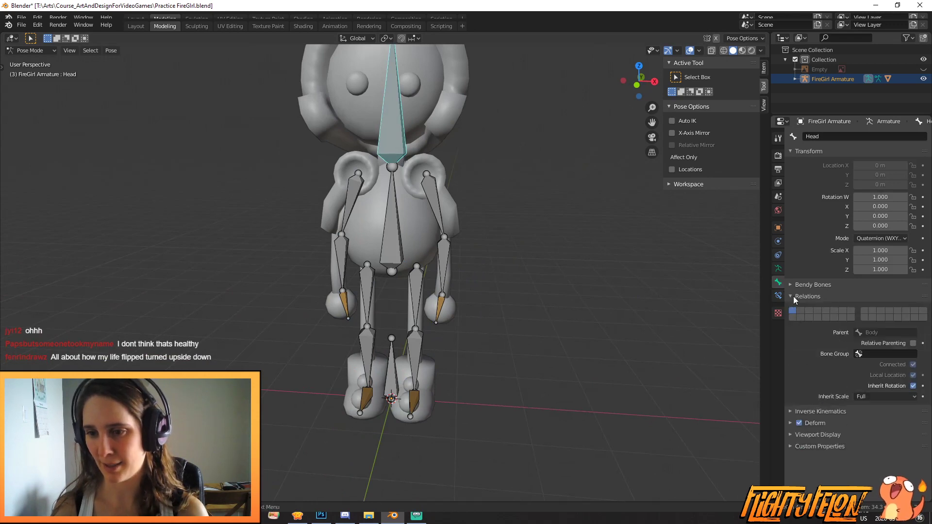
Step: Turn off Inherit Rotation for the Head bone, both upper-arm bones and both thigh bones
left_click(439, 200)
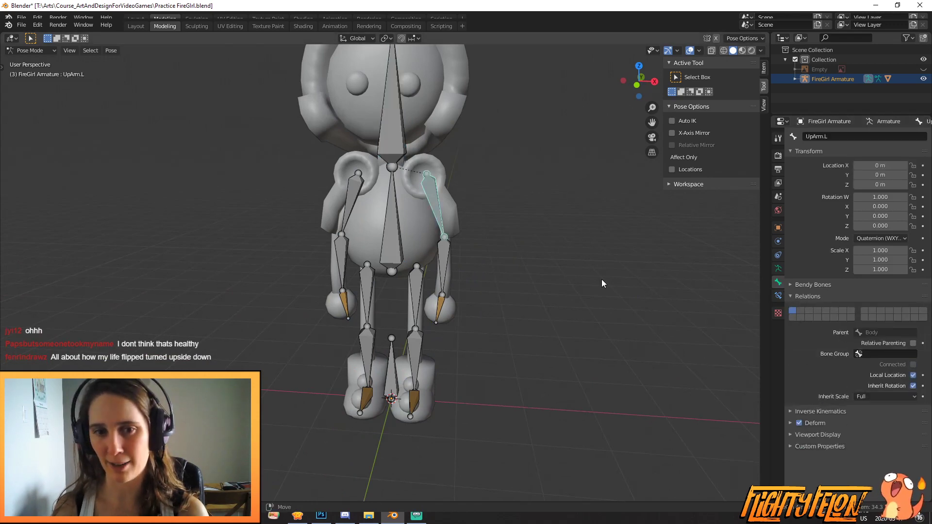
left_click(351, 194)
left_click(415, 293)
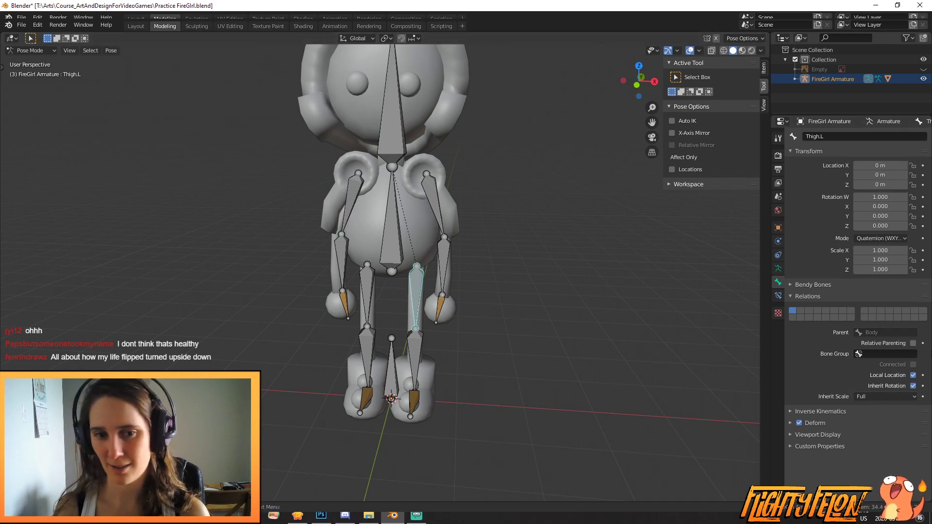
left_click(368, 291)
right_click(913, 387)
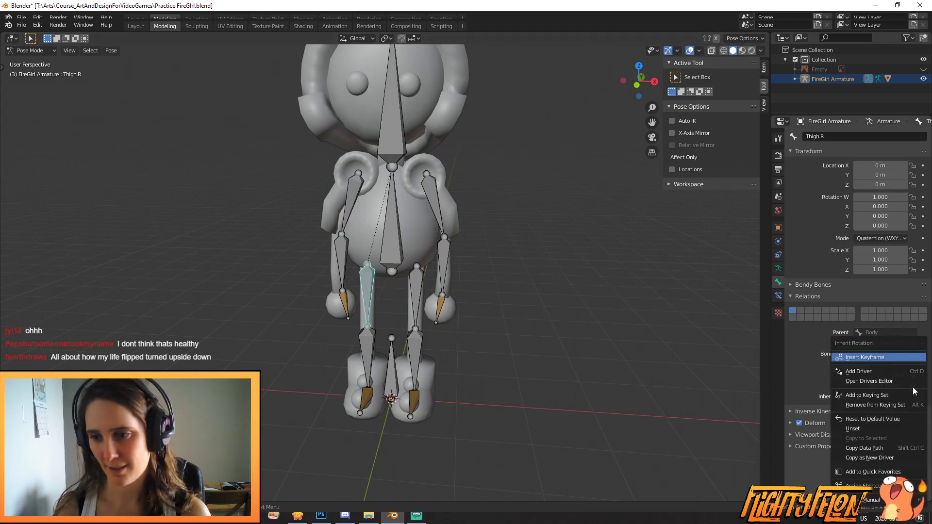
Step: Tilt the Body bone to one side to test how the head, arms and legs follow
left_click(402, 226)
key("r")
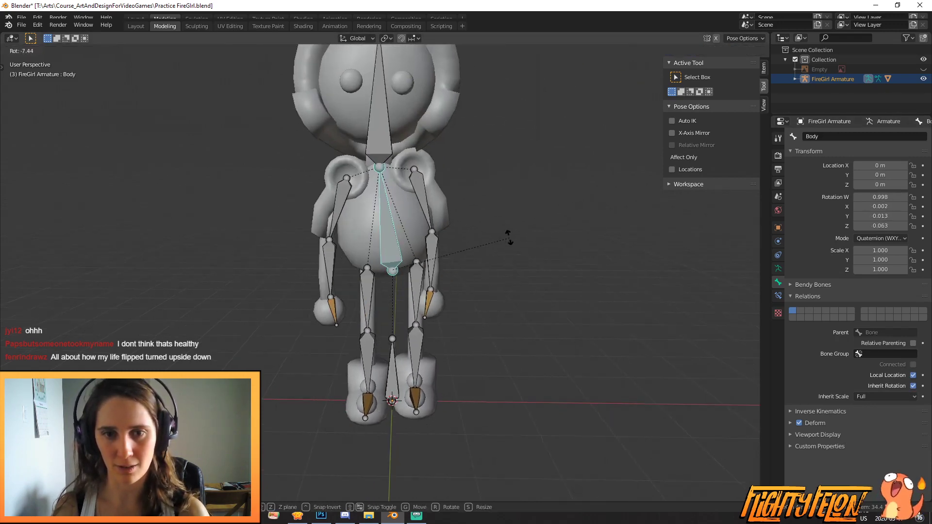
left_click(487, 242)
Step: Rotate the UpArm.L and UpArm.R bones so that both arms reach out in front of the body
left_click(416, 181)
key("r")
key("r")
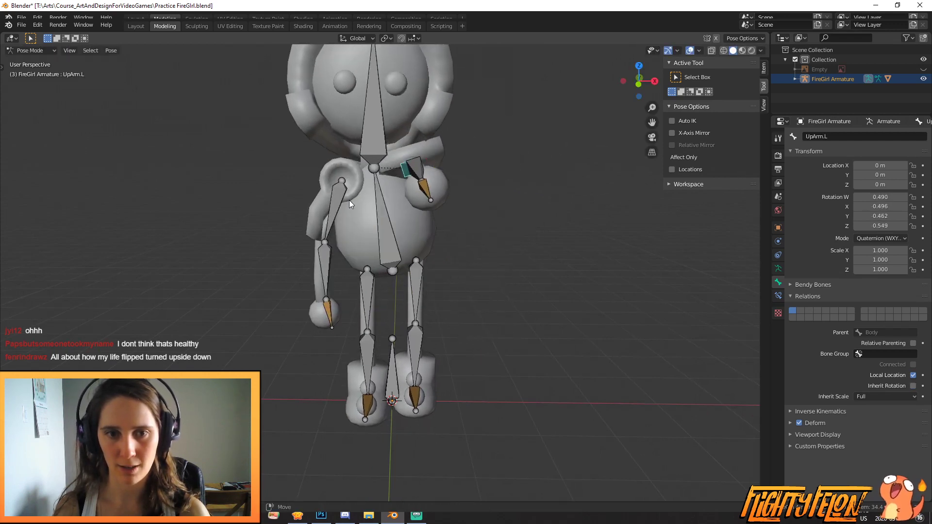
key("r")
left_click(390, 203)
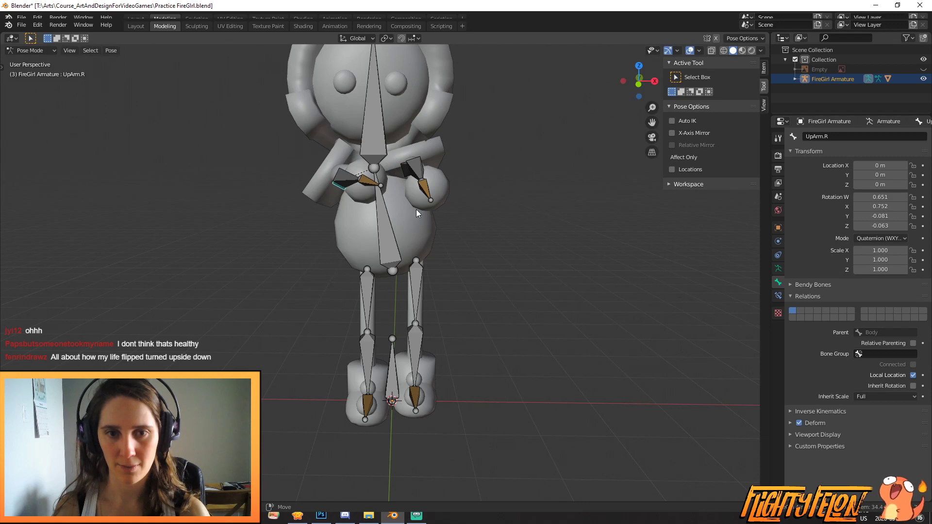
Step: Tilt the Body bone again to test the raised arms, and clear the rotation of all bones
key("r")
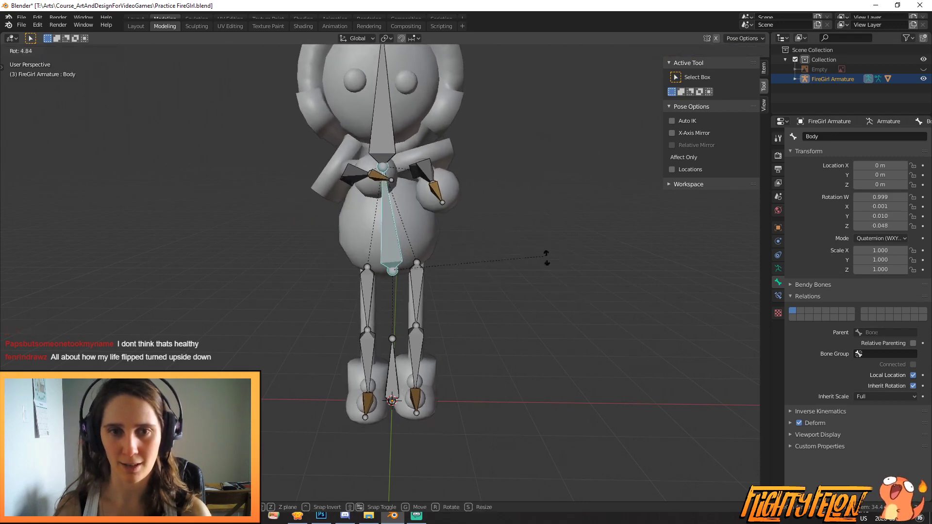
left_click(514, 257)
middle_click_drag(515, 256, 478, 288)
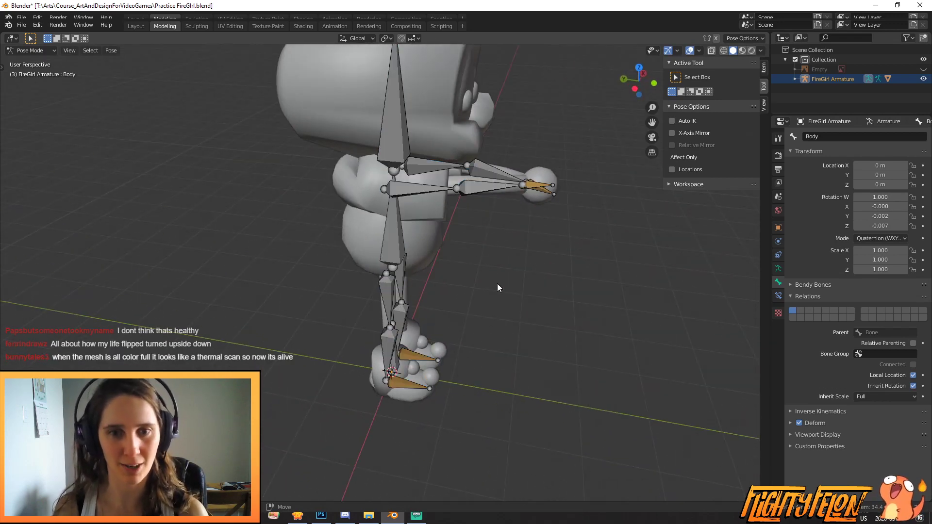
key("a")
key("alt+r")
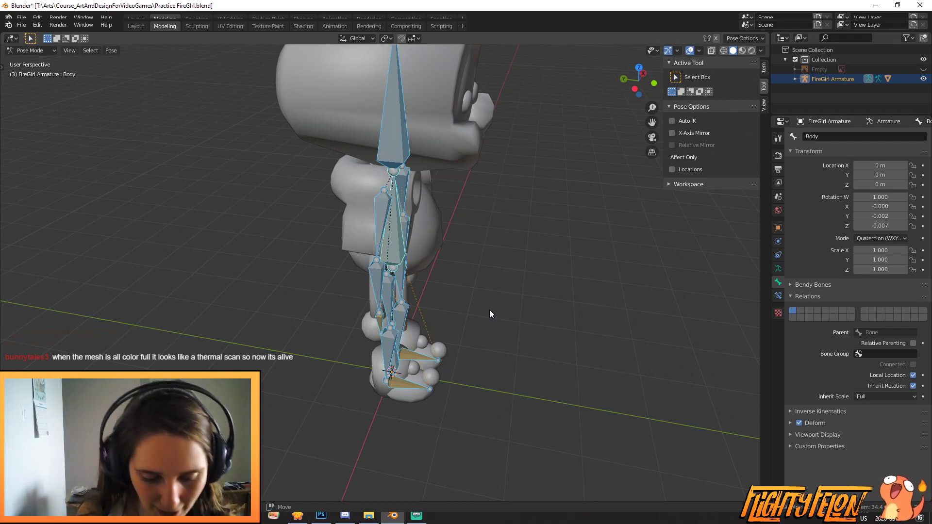
Step: Examine the rest pose from several angles, looking closely at the face and the Head bone
middle_click_drag(512, 282, 607, 101)
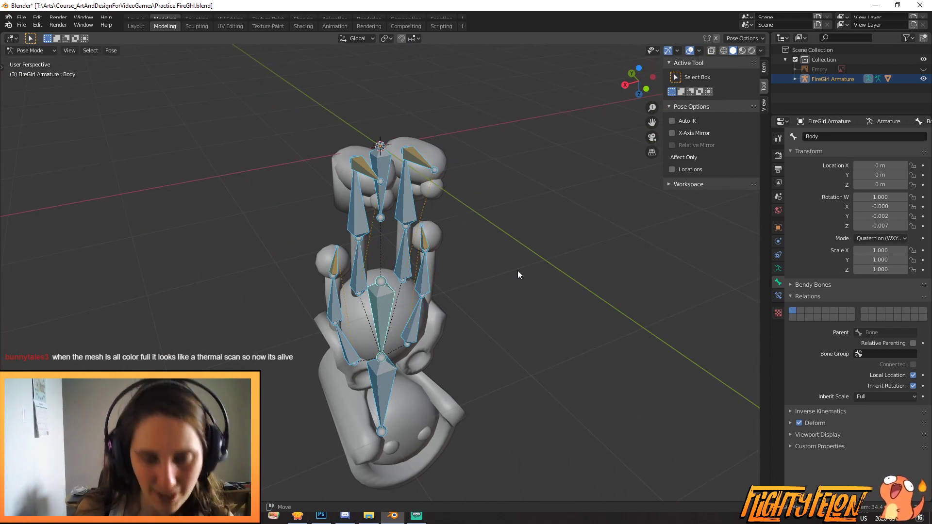
scroll(543, 264, "up", 3)
middle_click_drag(535, 378, 435, 159, "shift")
scroll(445, 296, "up", 3)
middle_click_drag(444, 297, 470, 183, "shift")
scroll(473, 174, "up", 4)
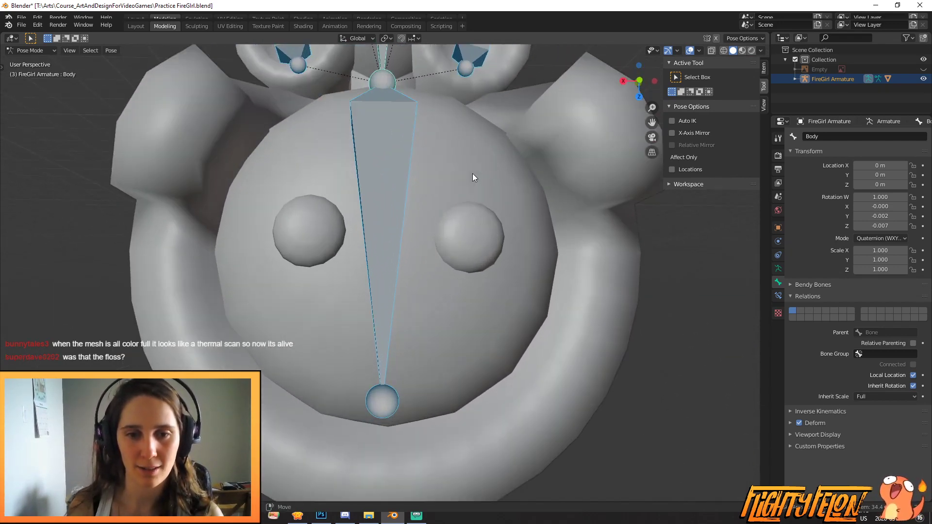
middle_click_drag(398, 208, 388, 228, "shift")
scroll(389, 239, "up", 2)
scroll(389, 239, "up", 1)
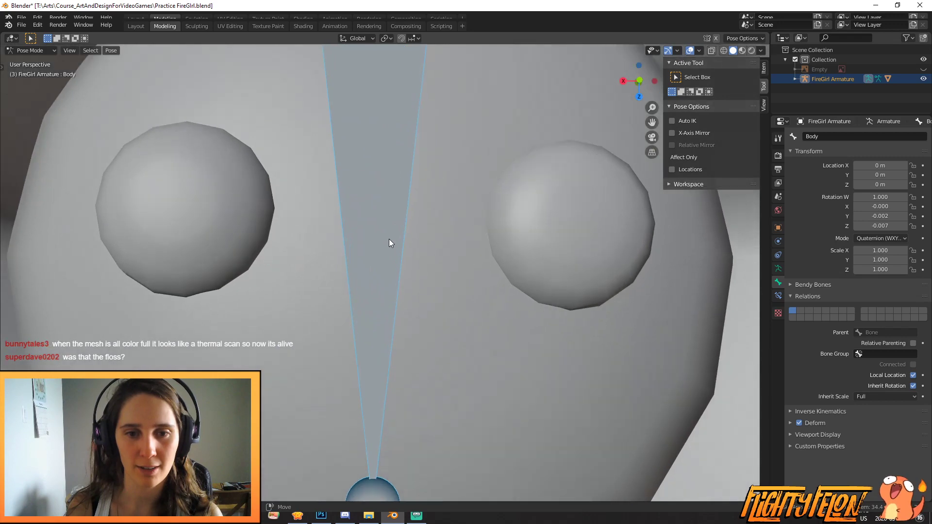
scroll(387, 243, "up", 3)
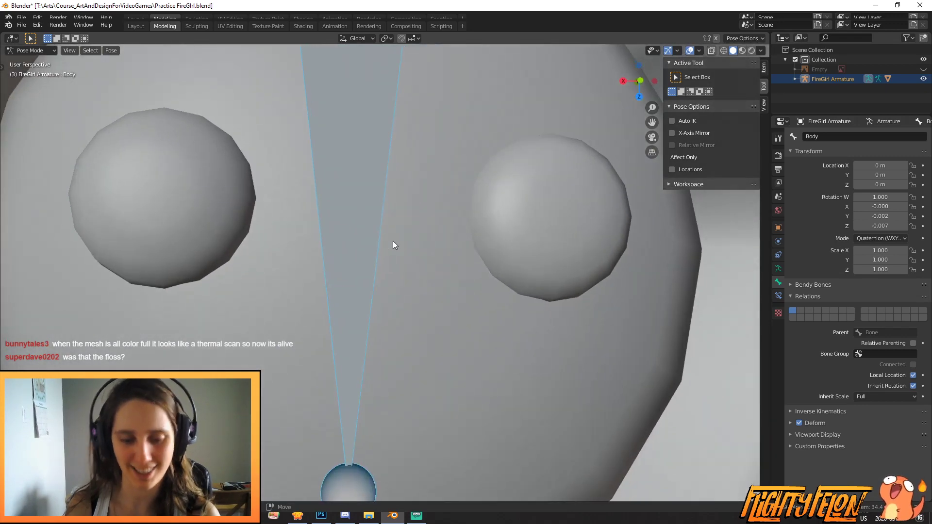
scroll(393, 245, "down", 6)
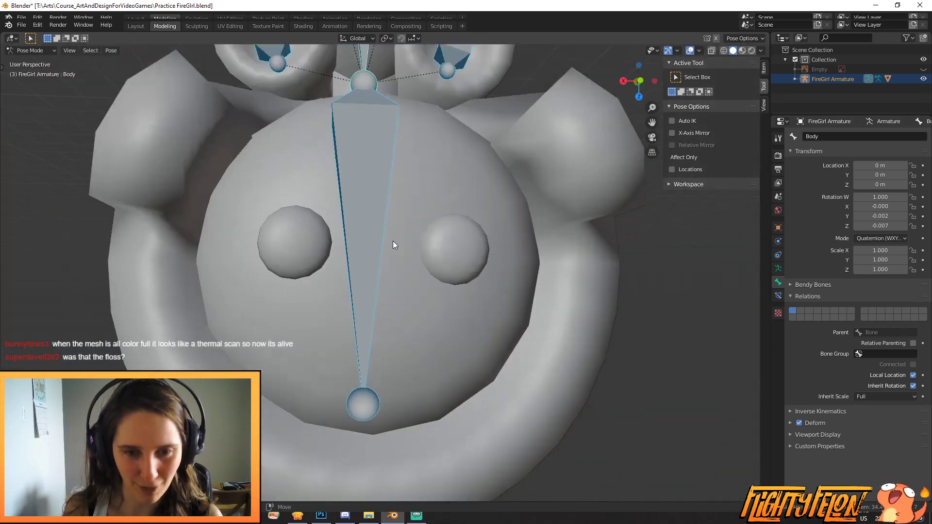
Step: Rotate the UpArm.L bone so that the arm swings behind the body
key("KP_1")
scroll(383, 281, "down", 4)
scroll(378, 192, "up", 5)
left_click(430, 218)
middle_click_drag(429, 218, 442, 262)
key("r")
key("r")
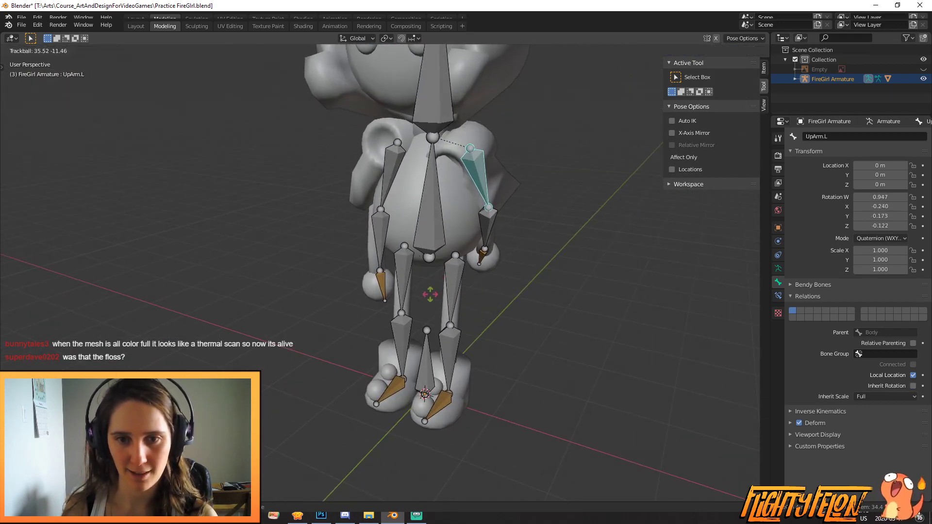
Step: Rotate the UpArm.R bone so that the arm swings forward across the body, adjusting its pose from the side
middle_click_drag(389, 173, 431, 287)
key("r")
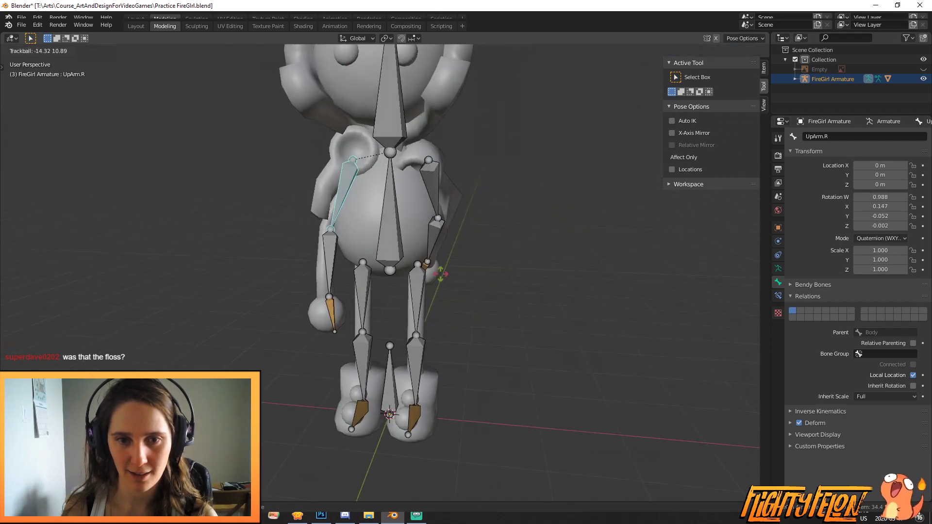
key("r")
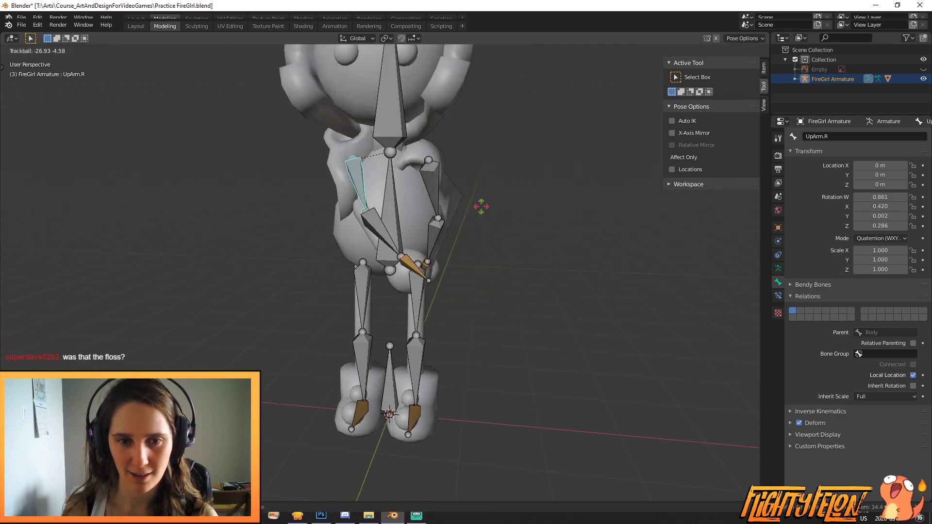
left_click(482, 229)
middle_click_drag(481, 226, 590, 287)
key("g")
left_click(563, 266)
key("r")
left_click(557, 364)
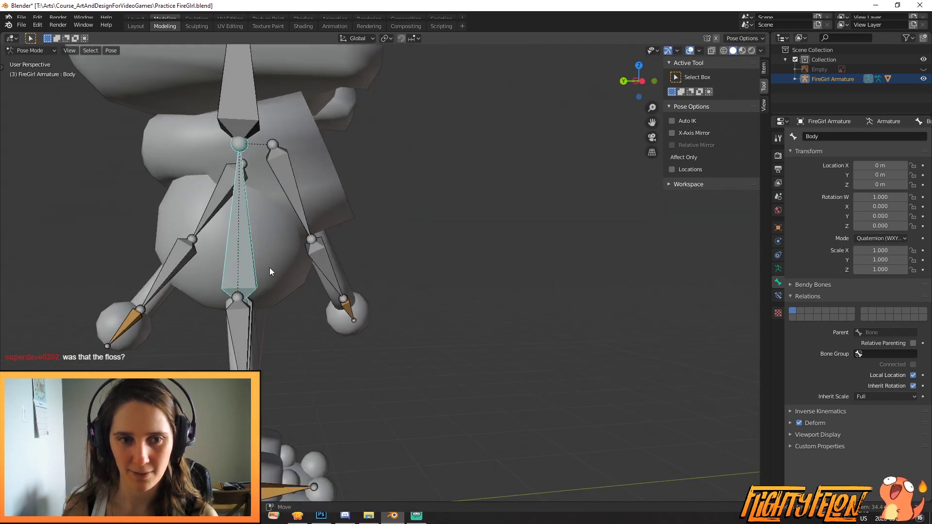
middle_click_drag(238, 259, 212, 282)
key("g")
right_click(330, 293)
middle_click_drag(330, 293, 561, 292)
key("g")
right_click(327, 277)
Step: Rotate the Body bone in several directions to test the pose, leaving it only slightly tilted
key("r")
left_click(485, 283)
scroll(483, 272, "down", 8)
key("r")
key("r")
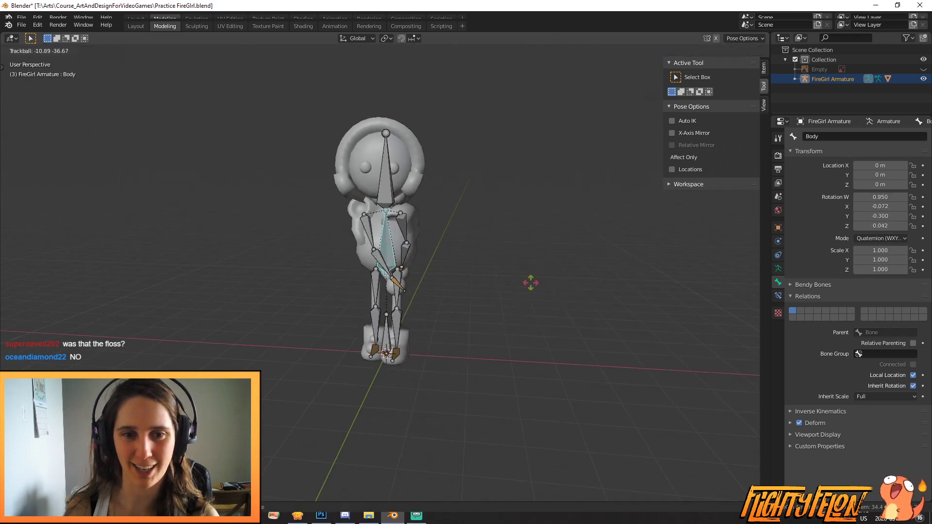
key("r")
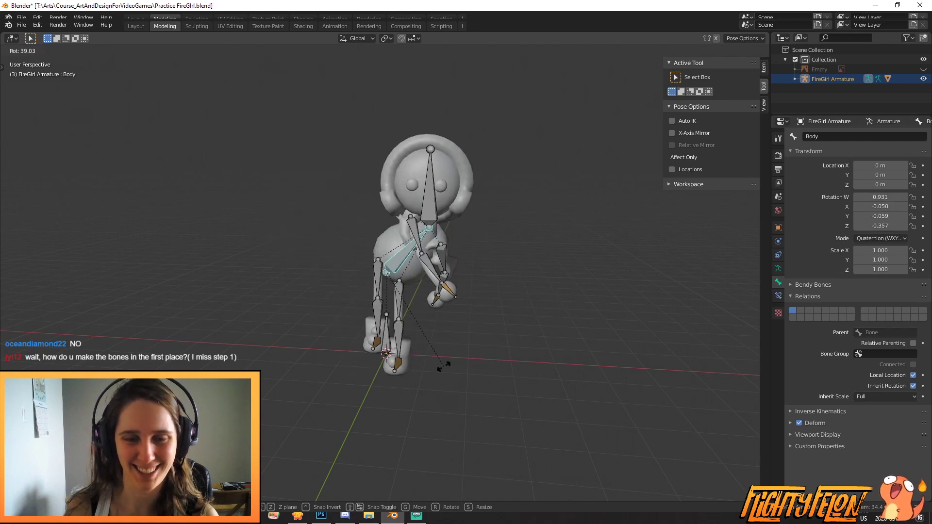
key("Escape")
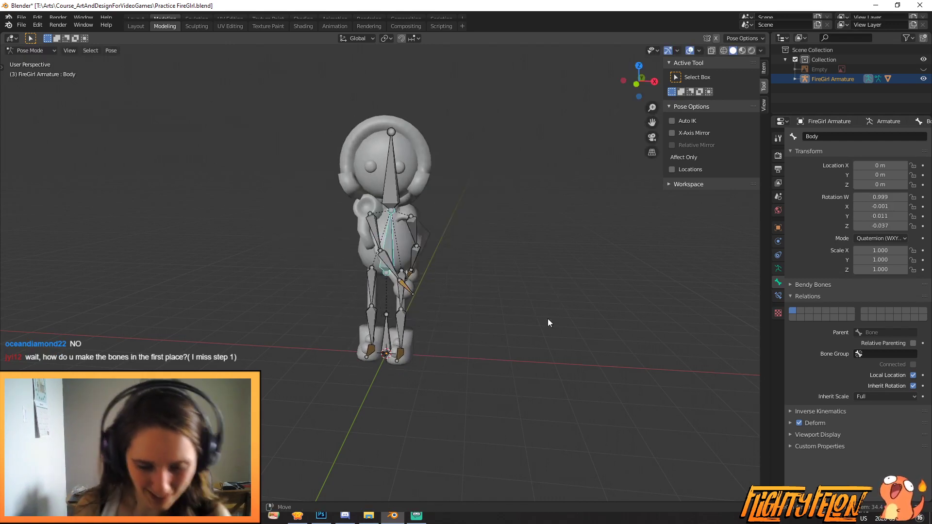
Step: Save the current file, and save it again under the name Practice FireGirl2.blend
key("ctrl+s")
scroll(534, 319, "down", 2)
scroll(534, 323, "up", 4)
middle_click_drag(540, 330, 502, 325)
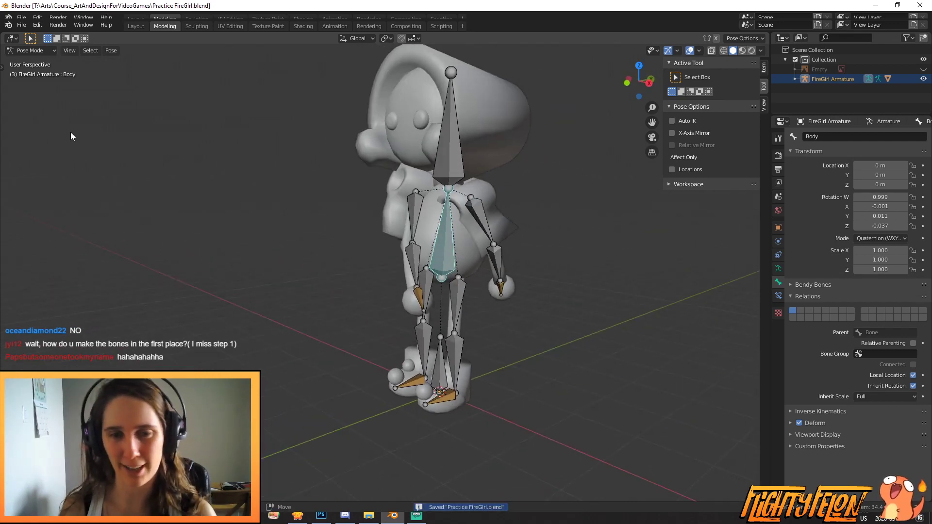
left_click(22, 24)
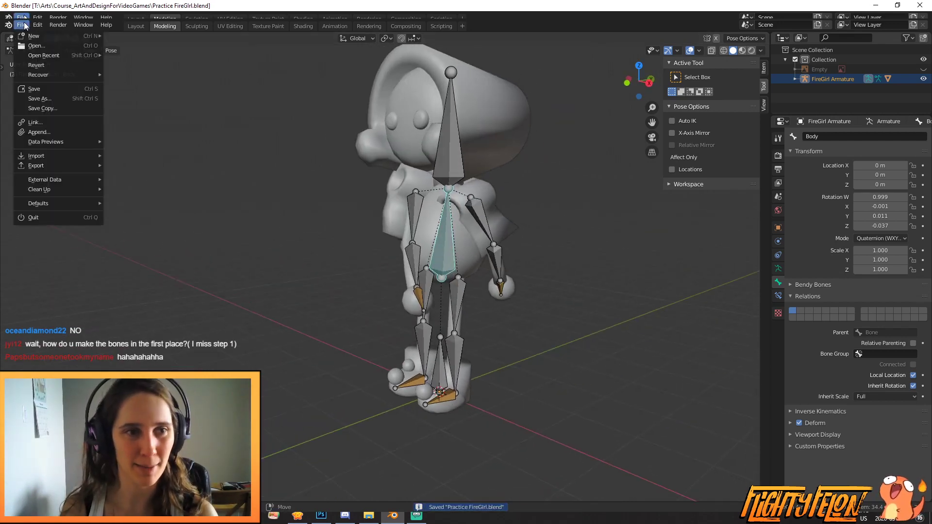
left_click(44, 101)
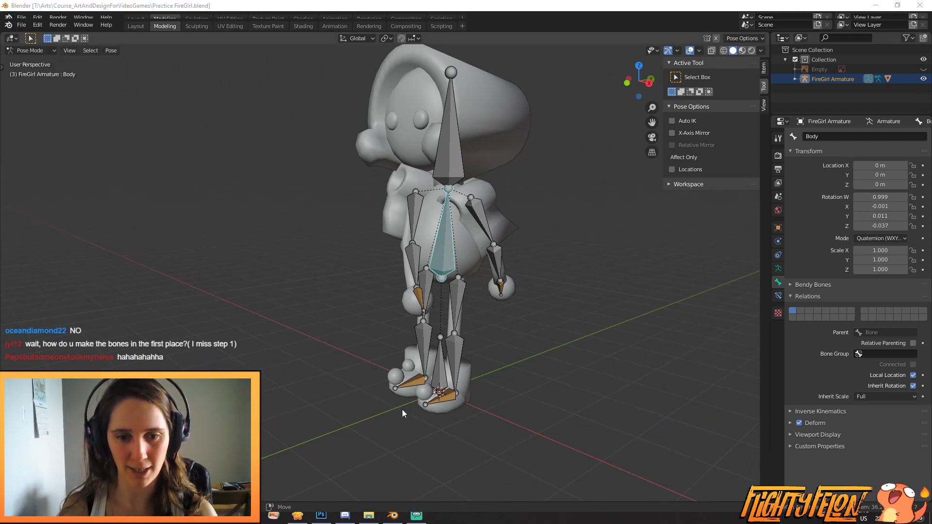
Step: Clear the rotation of all bones, and switch to Object Mode
middle_click_drag(500, 353, 330, 247)
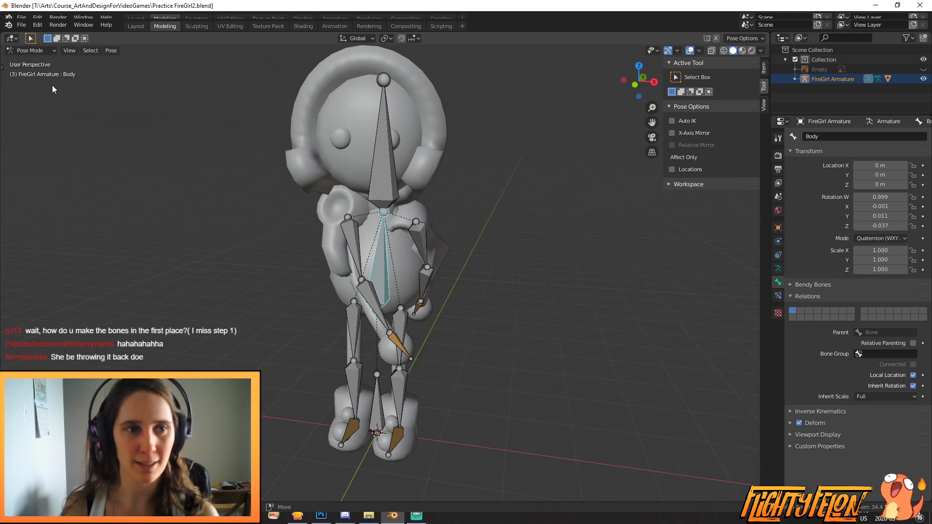
key("a")
key("alt+r")
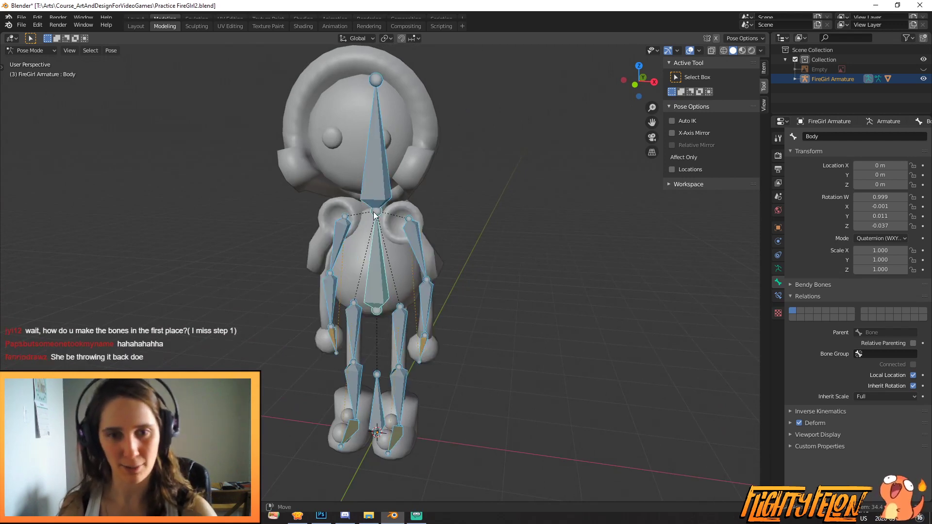
key("alt+a")
left_click(41, 50)
left_click(29, 59)
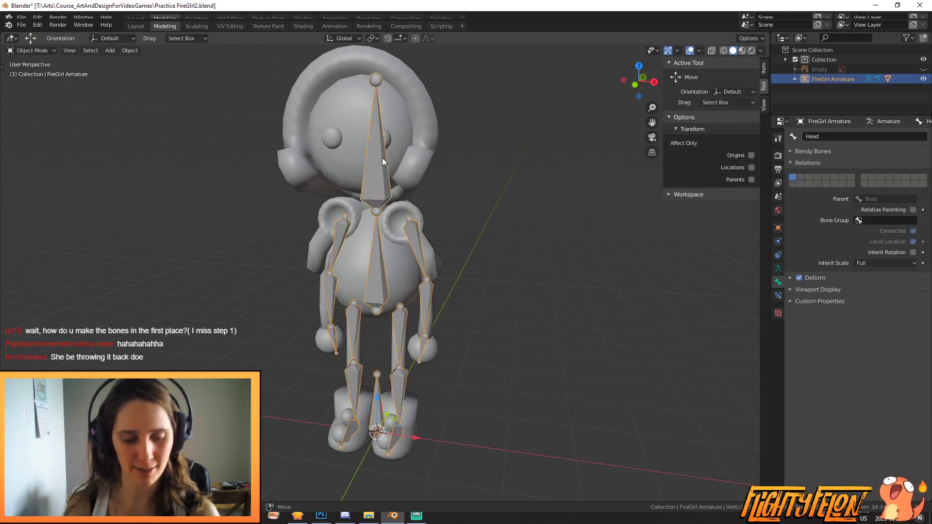
Step: Clear the parent of the character mesh, and delete the FireGirl Armature
key("alt+p")
left_click(382, 158)
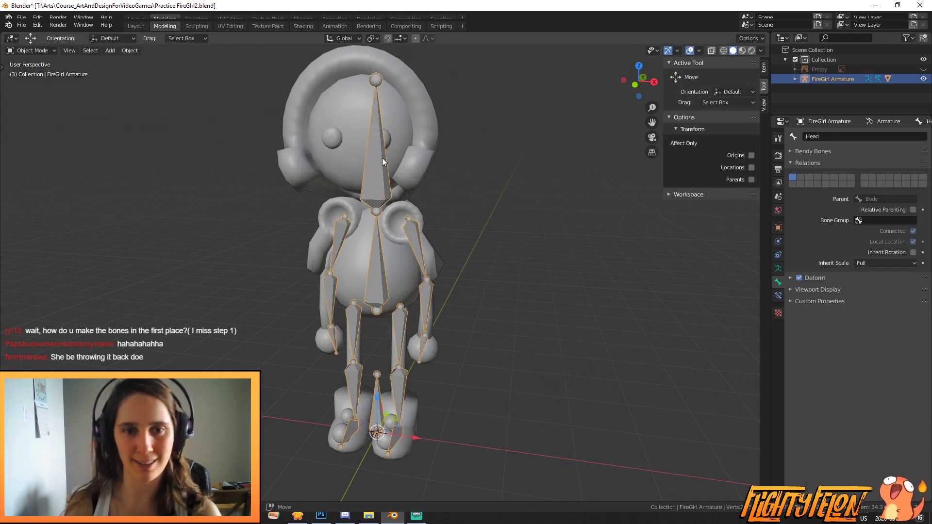
left_click(408, 158)
key("alt+p")
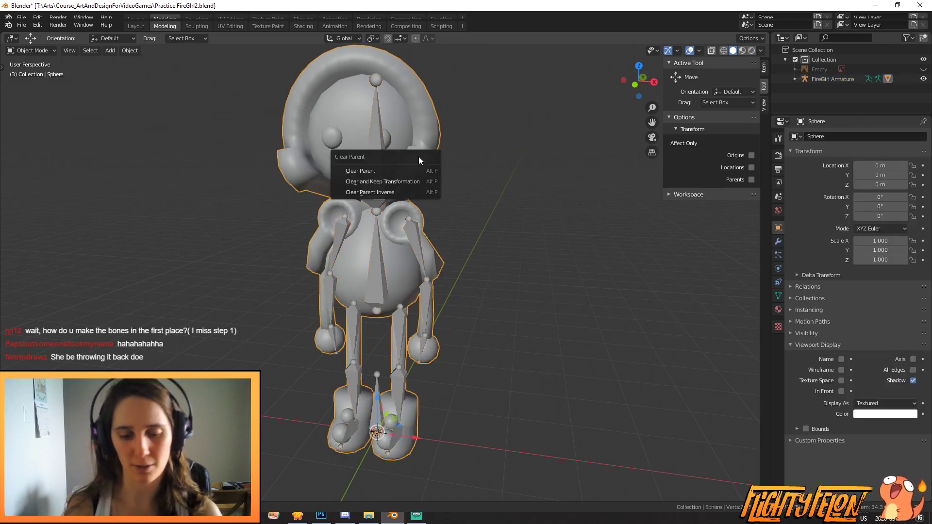
left_click(396, 170)
left_click(369, 165)
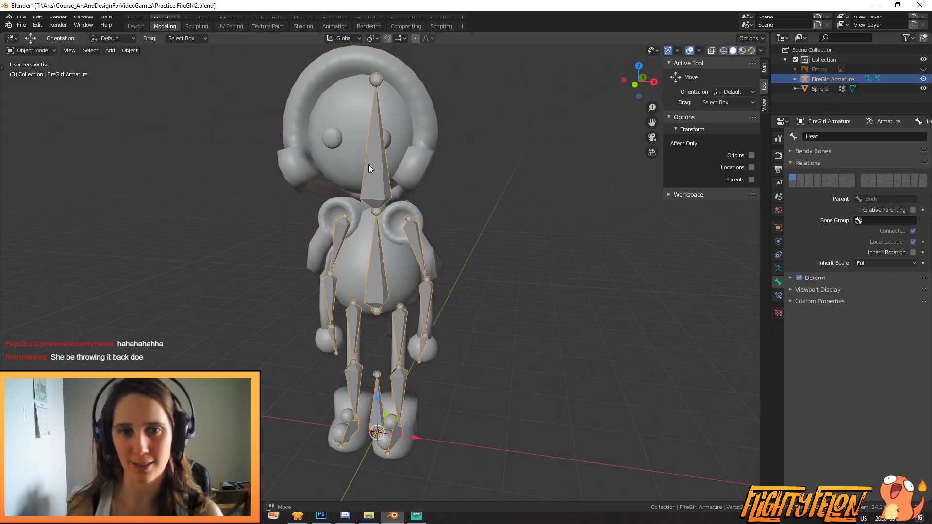
key("Delete")
Step: Add an armature at the world origin between the character's feet
middle_click_drag(259, 170, 43, 168)
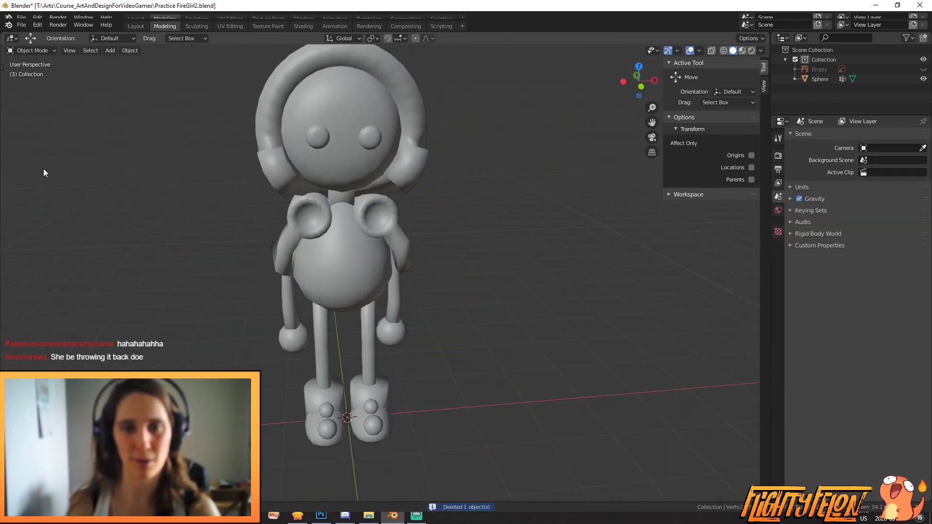
scroll(408, 388, "up", 3)
scroll(407, 340, "up", 5)
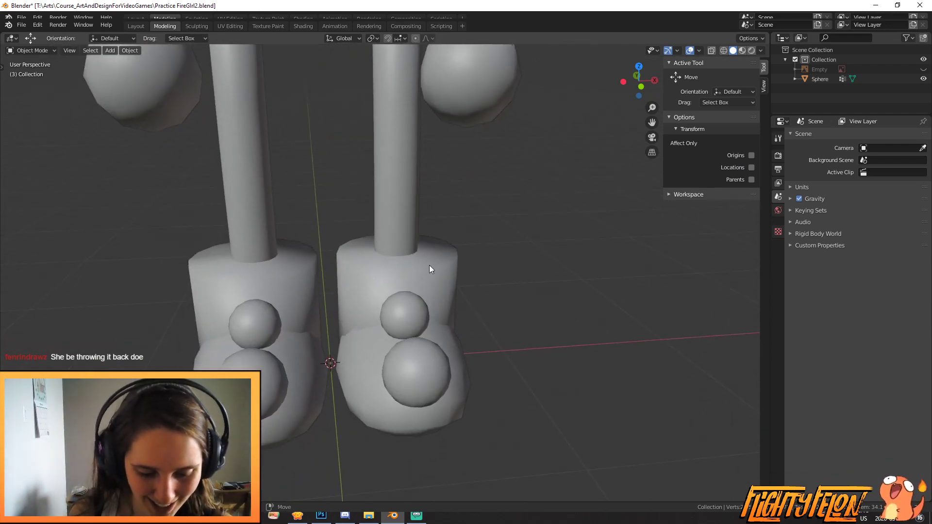
scroll(429, 265, "down", 1)
scroll(429, 265, "down", 4)
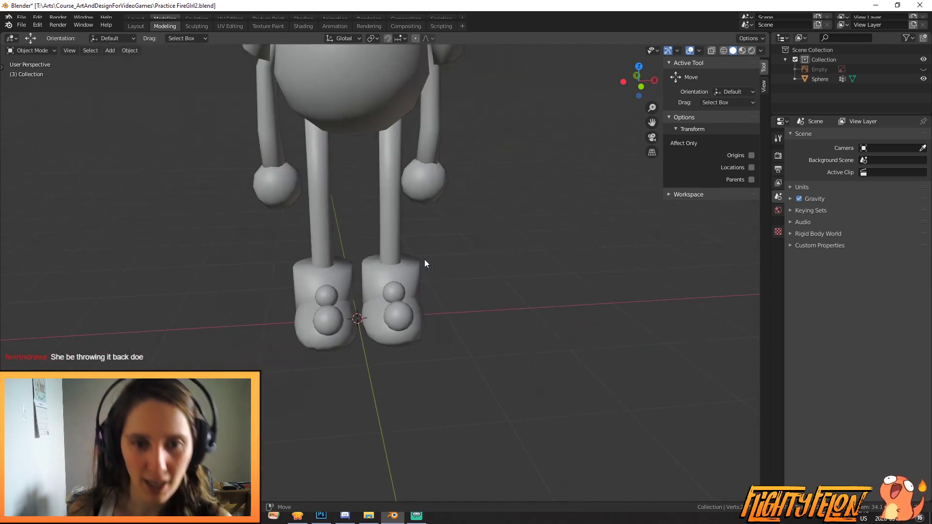
middle_click_drag(435, 260, 459, 245, "shift")
scroll(459, 245, "up", 2)
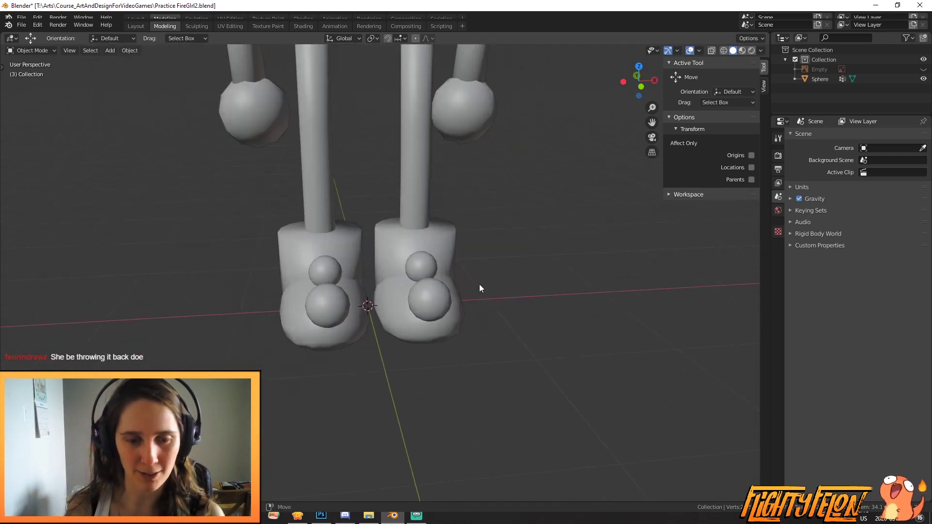
scroll(477, 285, "down", 3)
key("shift+a")
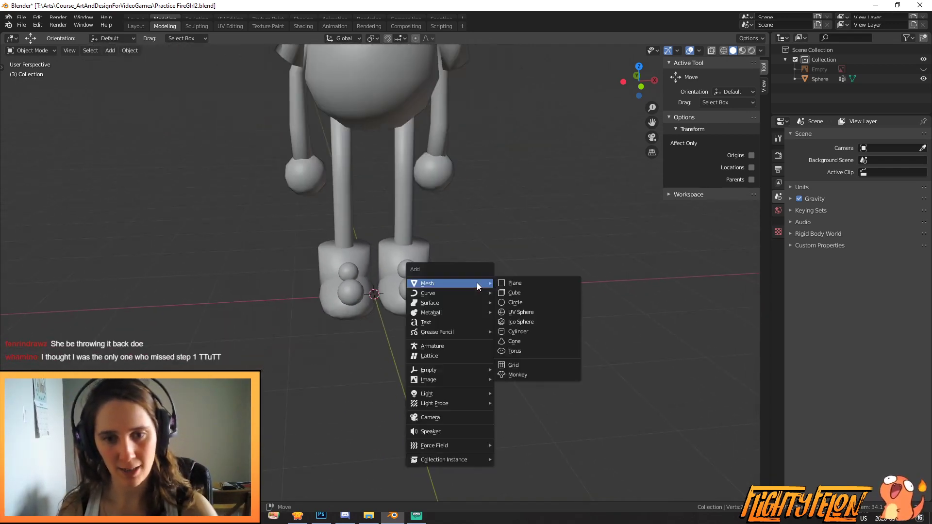
left_click(475, 346)
Step: In Edit Mode, extrude a second bone about 0.97 m straight up from the tip of the root bone
middle_click_drag(470, 310, 423, 360)
scroll(424, 360, "down", 1)
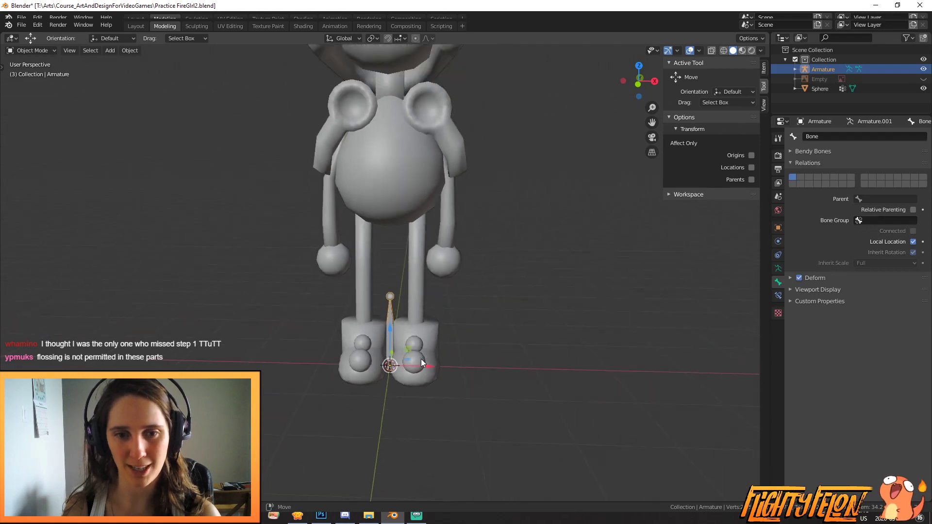
scroll(421, 358, "up", 4)
scroll(410, 338, "down", 2)
scroll(410, 338, "up", 1)
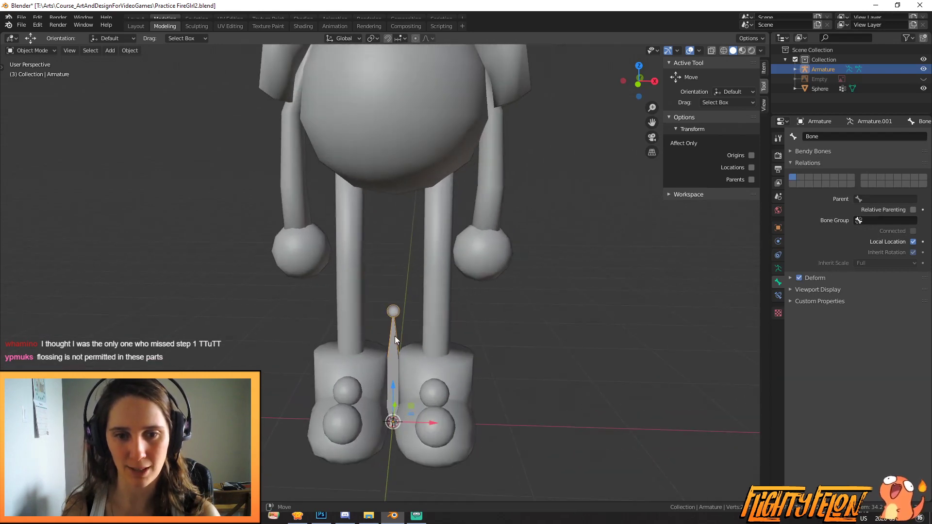
key("Tab")
left_click(392, 311)
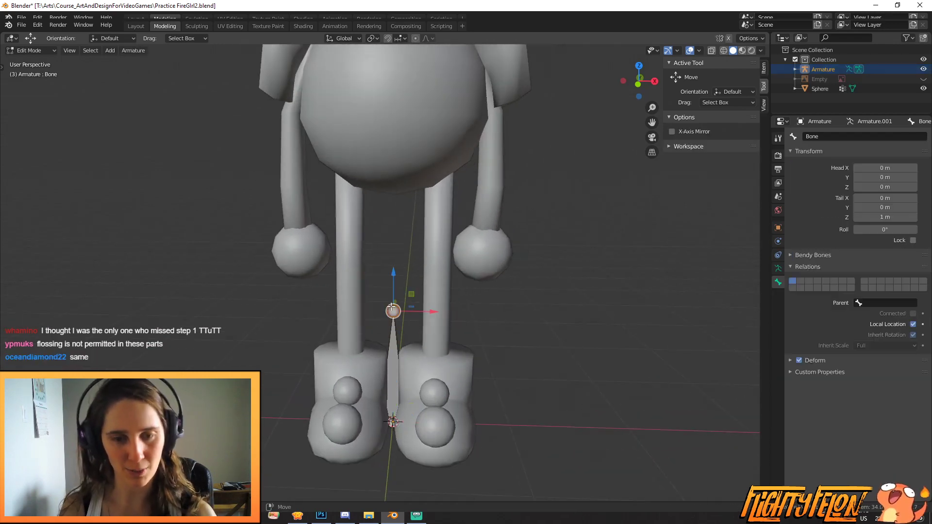
scroll(404, 313, "up", 3)
scroll(404, 313, "down", 2)
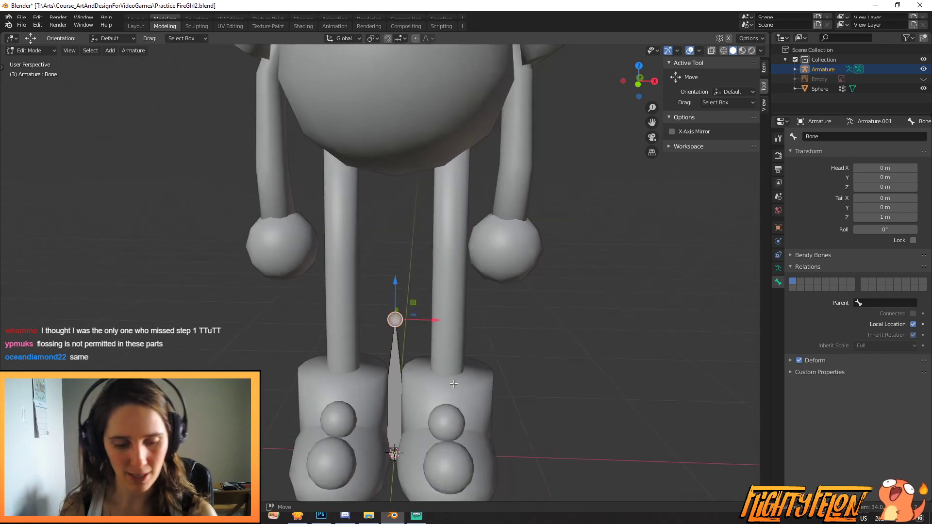
key("e")
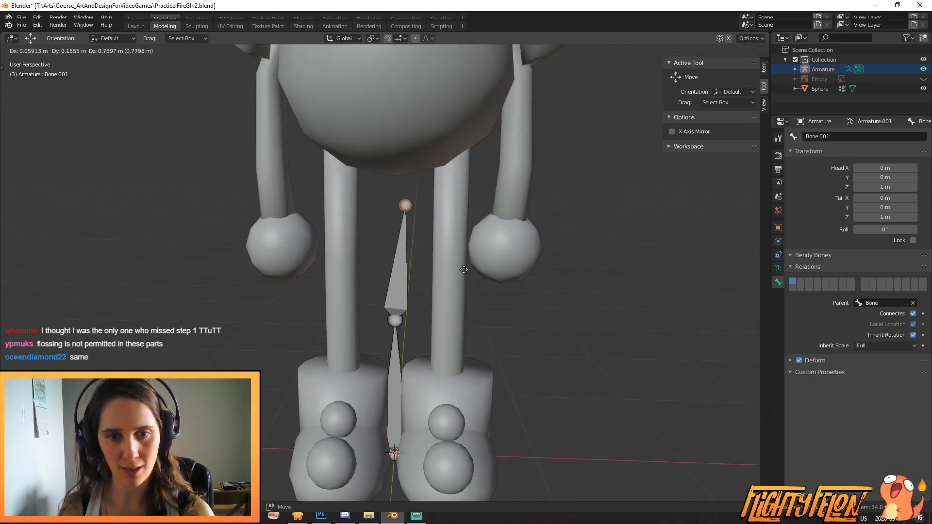
left_click(424, 252)
Step: Disconnect the upper bone from the root bone while keeping it parented, and display the armature In Front
left_click(396, 252)
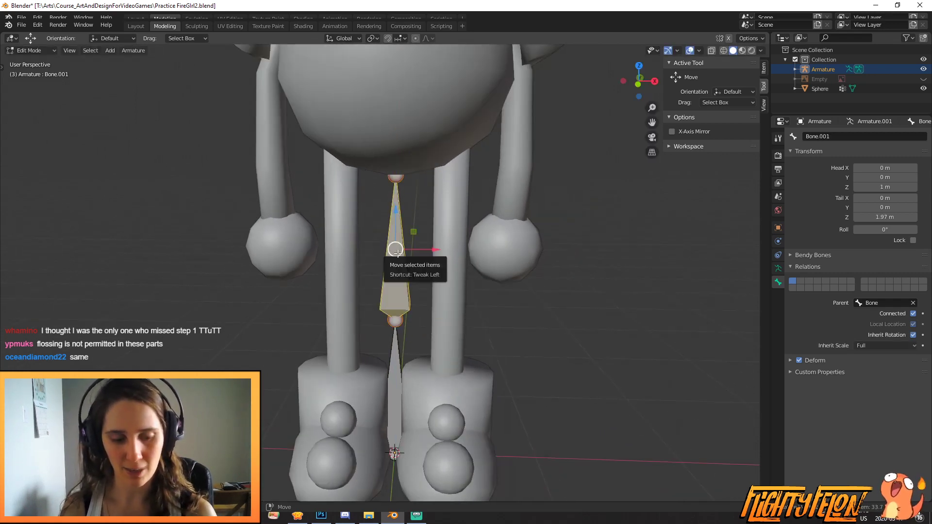
key("alt+p")
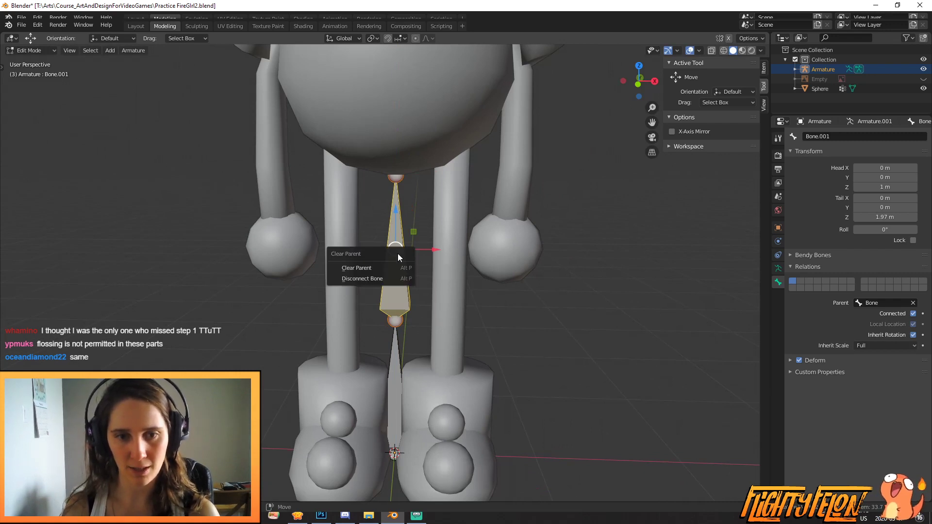
left_click(391, 277)
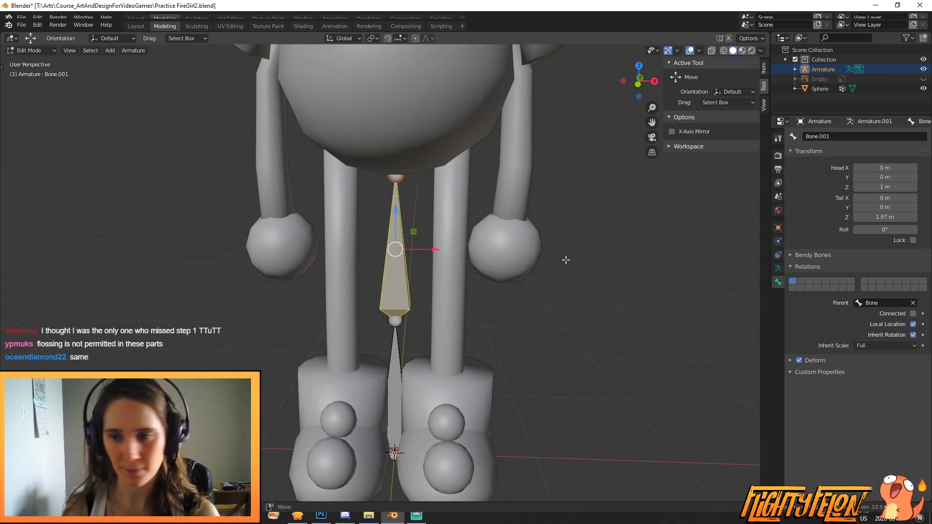
left_click(777, 228)
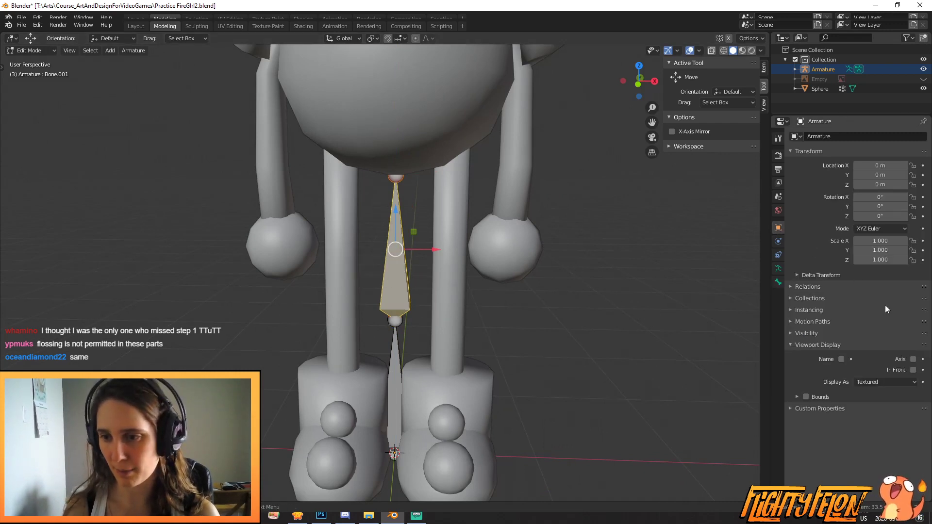
left_click(913, 371)
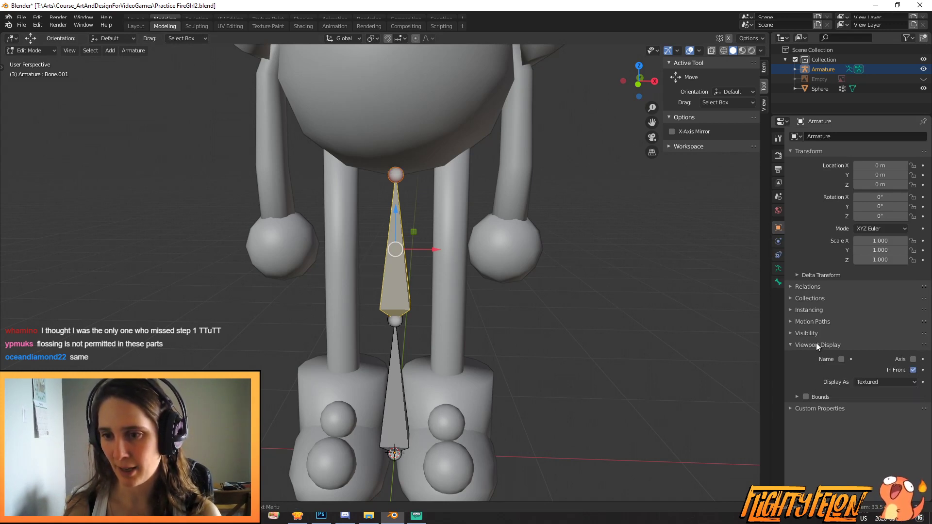
Step: In front view, move the disconnected bone straight up along Z until its base sits at the bottom of the torso
scroll(526, 284, "down", 3)
middle_click_drag(527, 284, 623, 294)
key("KP_1")
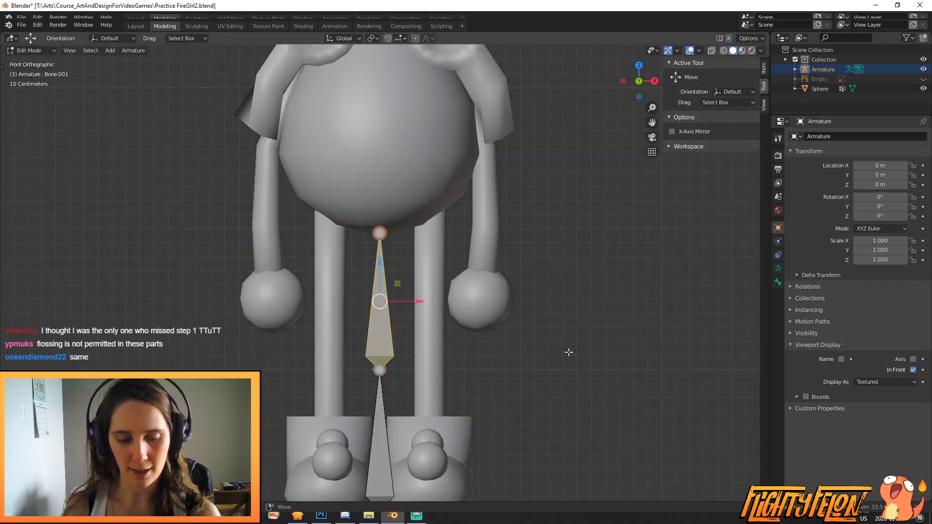
key("g")
key("z")
left_click(571, 208)
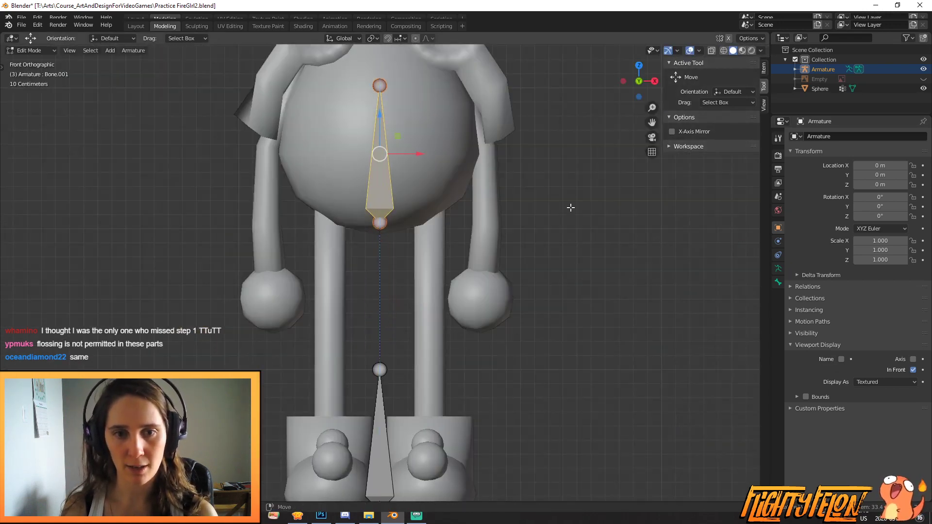
Step: Raise the torso bone's tip to the base of the neck, and extrude a head bone straight up along Z near the top of the head
scroll(571, 207, "down", 3)
left_click(380, 271)
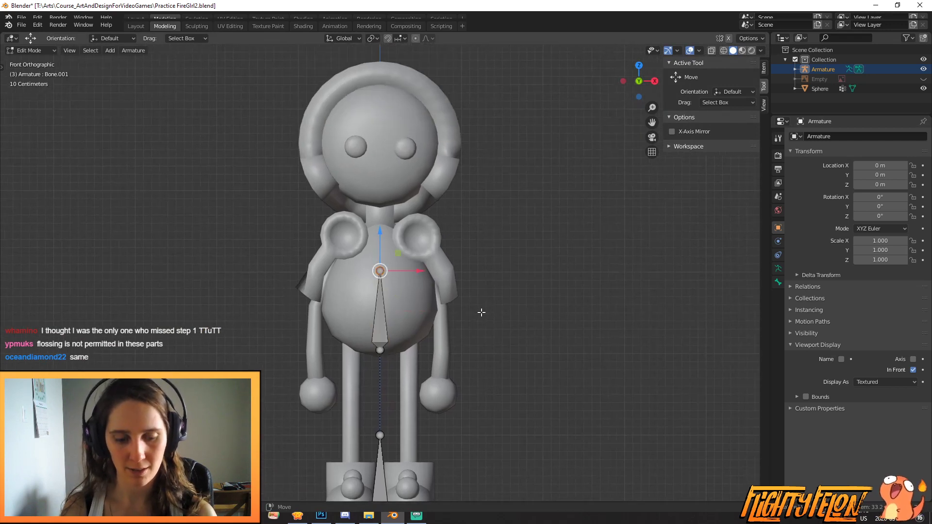
key("e")
left_click(477, 272)
key("e")
key("z")
left_click(525, 196)
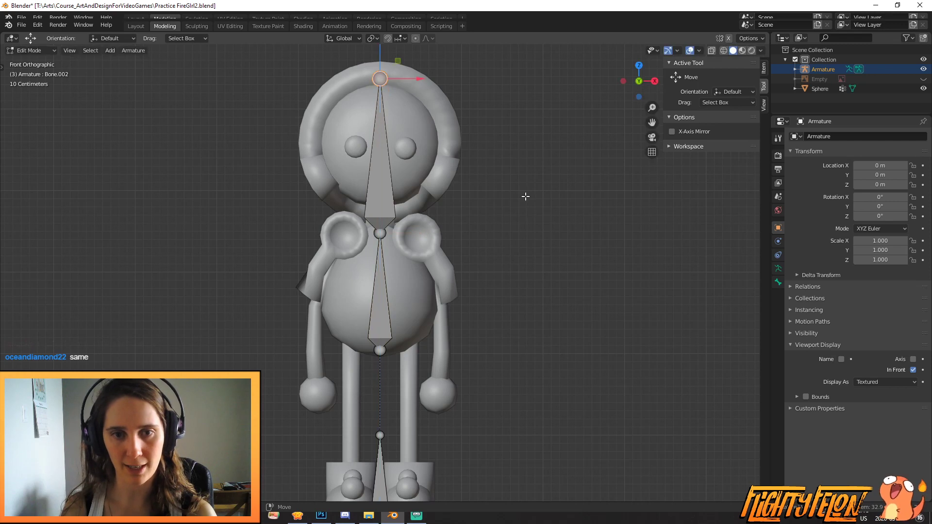
Step: Extrude a bone about 0.76 m along X from the neck joint, disconnect it, and place its base in the shoulder
left_click(380, 234)
key("e")
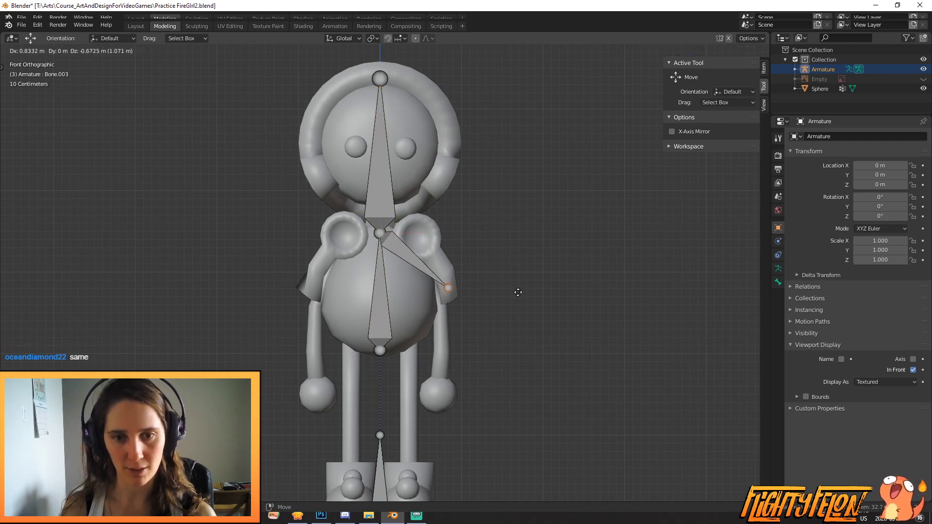
key("x")
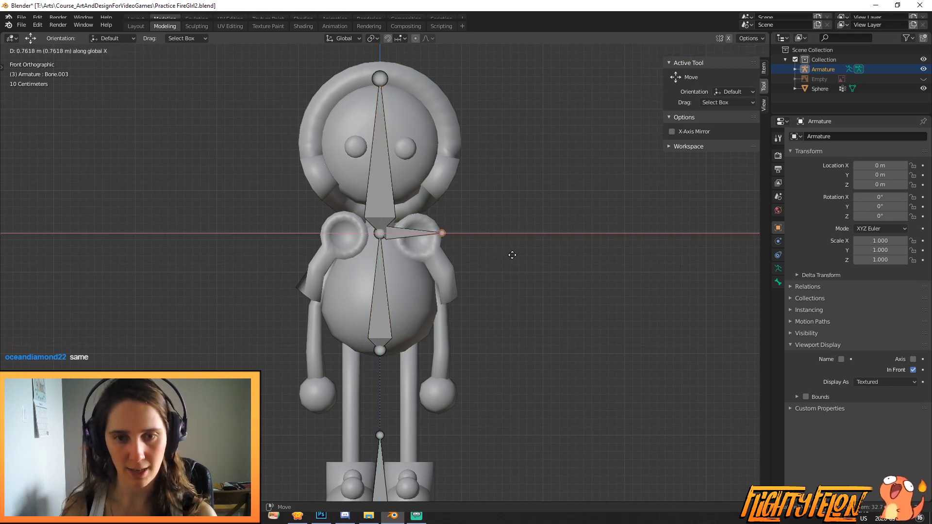
left_click(506, 256)
key("alt+p")
left_click(411, 232)
key("g")
key("x")
left_click(455, 258)
key("g")
left_click(456, 261)
Step: Move the arm bone's tip to the elbow, and extrude a forearm bone to the wrist and a hand bone into the hand
left_click(481, 236)
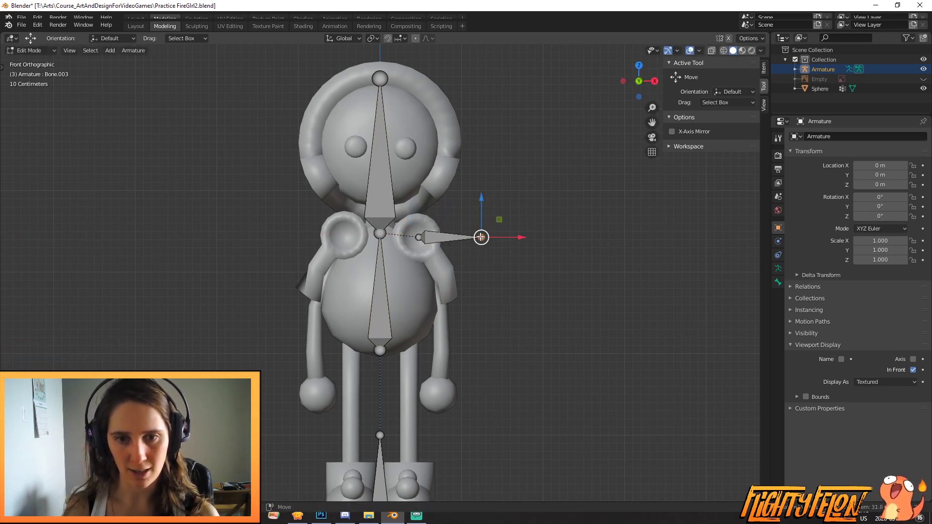
key("g")
left_click(439, 309)
key("e")
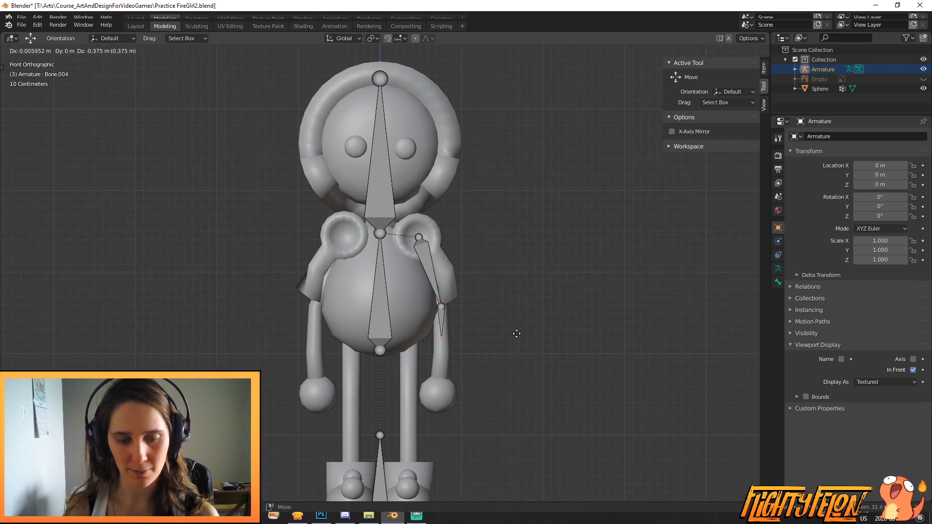
left_click(515, 373)
key("e")
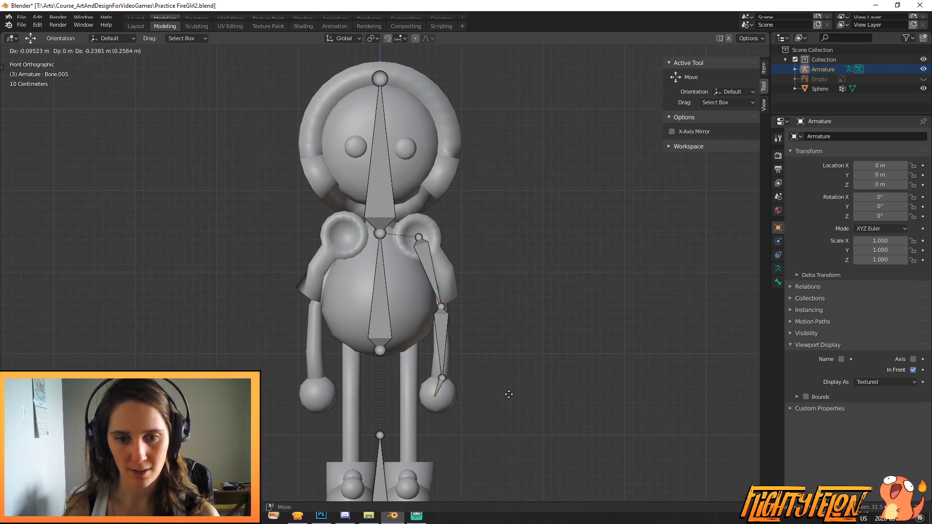
left_click(510, 408)
Step: Extrude a bone straight down from the neck joint, disconnect it, and move it to the hip of the same side's leg
middle_click_drag(510, 408, 459, 302, "shift")
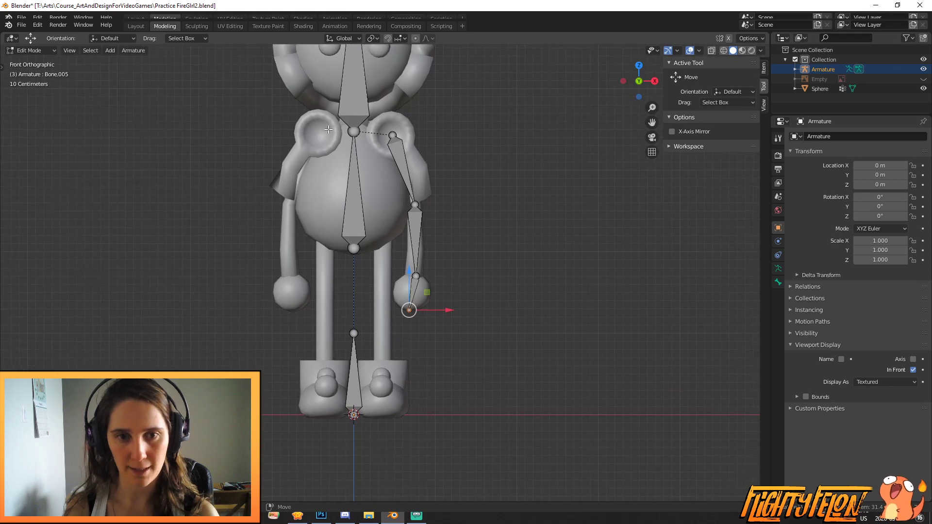
left_click(357, 139)
key("e")
key("z")
left_click(404, 321)
left_click(371, 151)
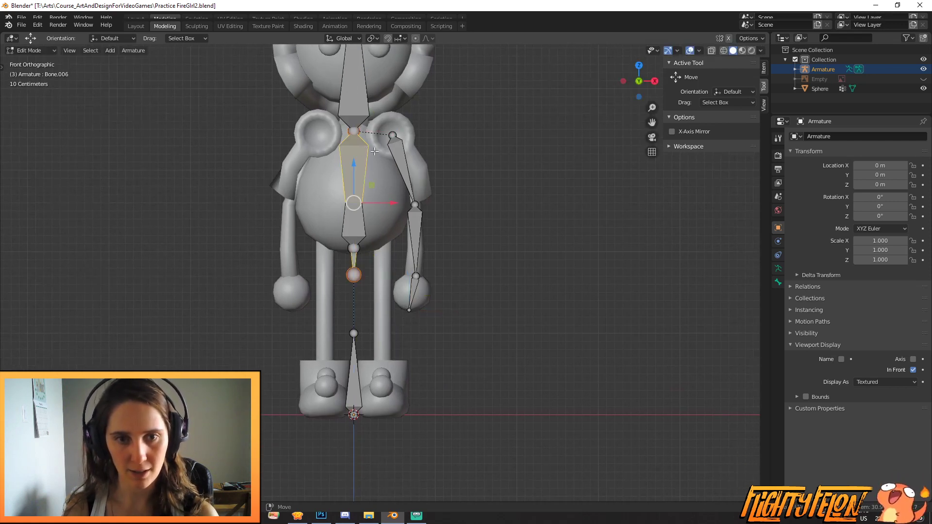
key("alt+p")
left_click(376, 153)
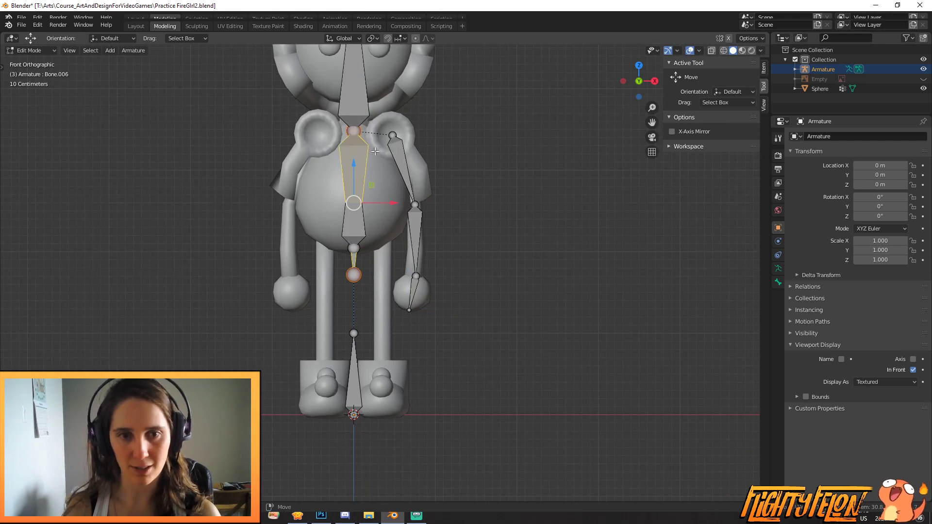
key("g")
left_click(405, 249)
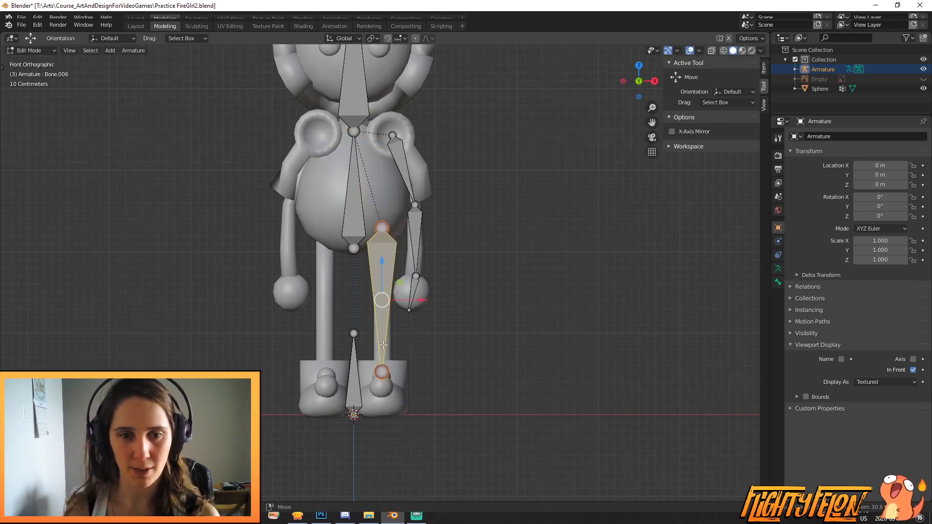
Step: Raise the leg bone's tip about 0.8 m to the knee, and extrude a shin bone about 1.2 m down to the ankle
left_click(379, 370)
key("g")
key("z")
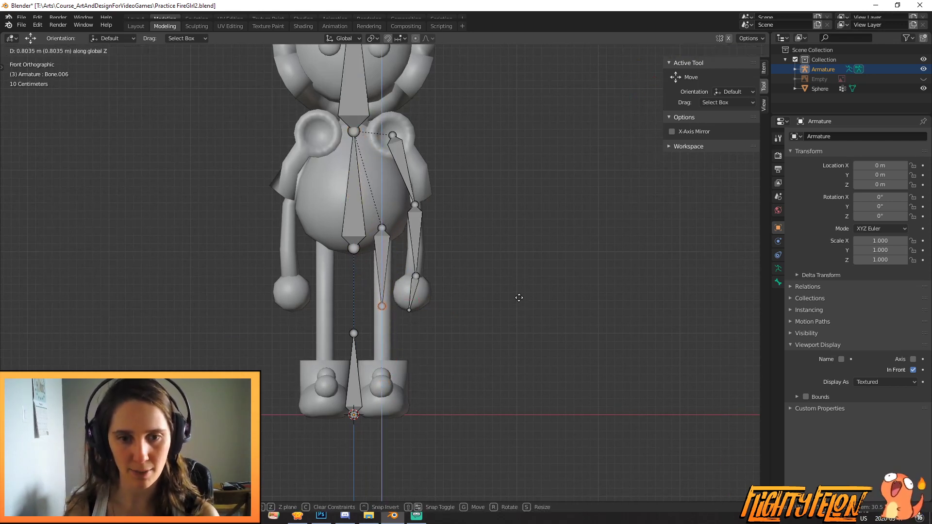
left_click(520, 298)
key("e")
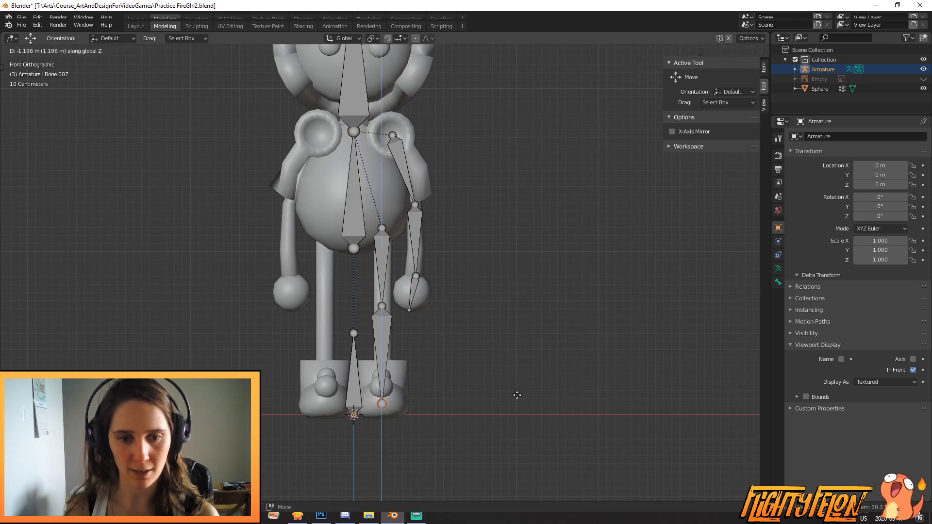
left_click(518, 394)
Step: In side view, extrude a foot bone from the ankle along Y toward the toes
key("KP_3")
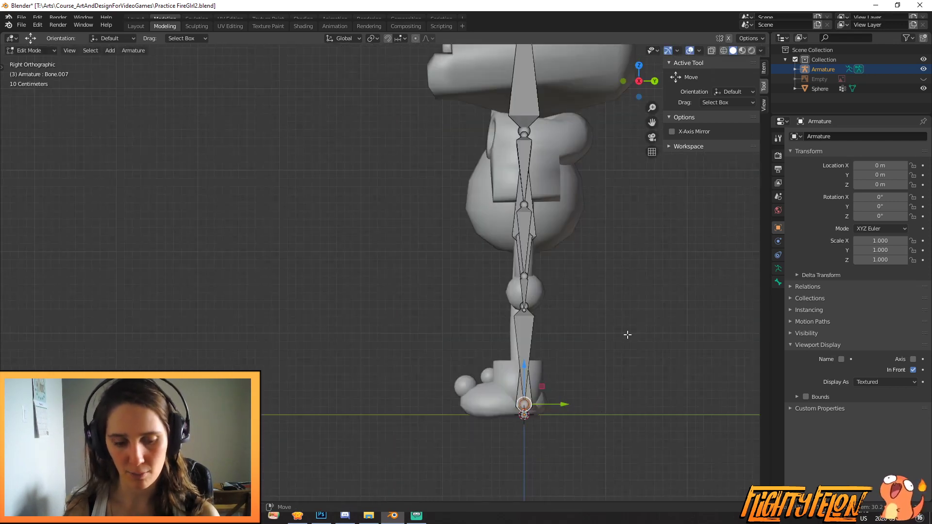
key("e")
key("y")
left_click(563, 340)
Step: Nudge the knee joint slightly to bend the leg chain, and save the file
middle_click_drag(499, 343, 535, 300)
left_click(496, 296)
key("g")
left_click(527, 293)
key("ctrl+s")
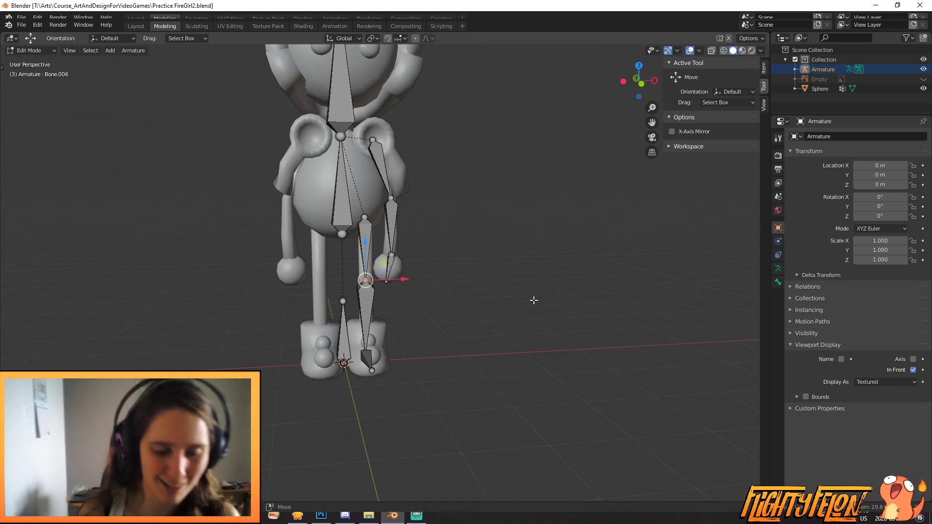
scroll(478, 292, "up", 3)
scroll(478, 286, "down", 3)
middle_click_drag(482, 281, 501, 395, "shift")
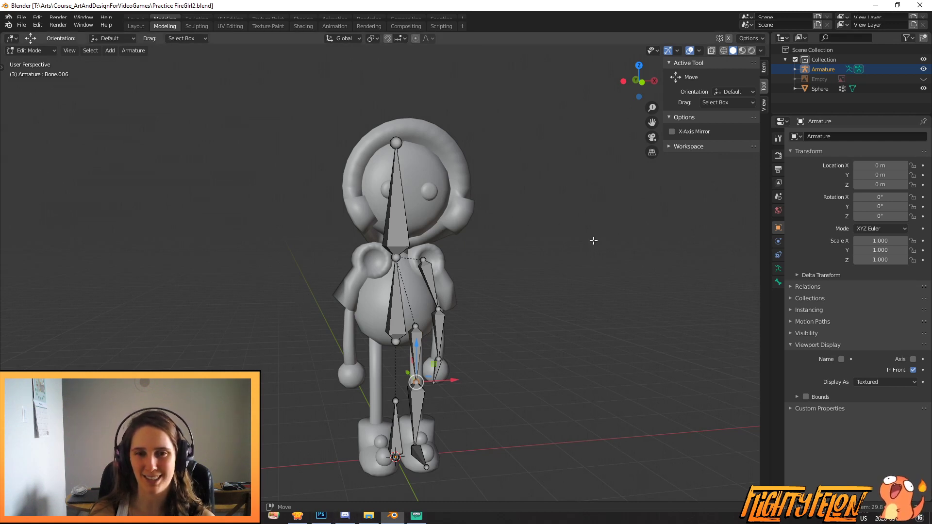
scroll(356, 220, "up", 1)
scroll(356, 220, "down", 2)
scroll(356, 220, "up", 4)
scroll(356, 221, "down", 4)
scroll(541, 312, "up", 1)
Step: Nudge the elbow joint slightly to bend the arm chain
middle_click_drag(541, 312, 283, 281)
scroll(340, 290, "up", 4)
left_click(379, 296)
middle_click_drag(380, 298, 405, 309)
left_click_drag(458, 328, 465, 330)
middle_click_drag(465, 330, 544, 323)
scroll(478, 321, "down", 5)
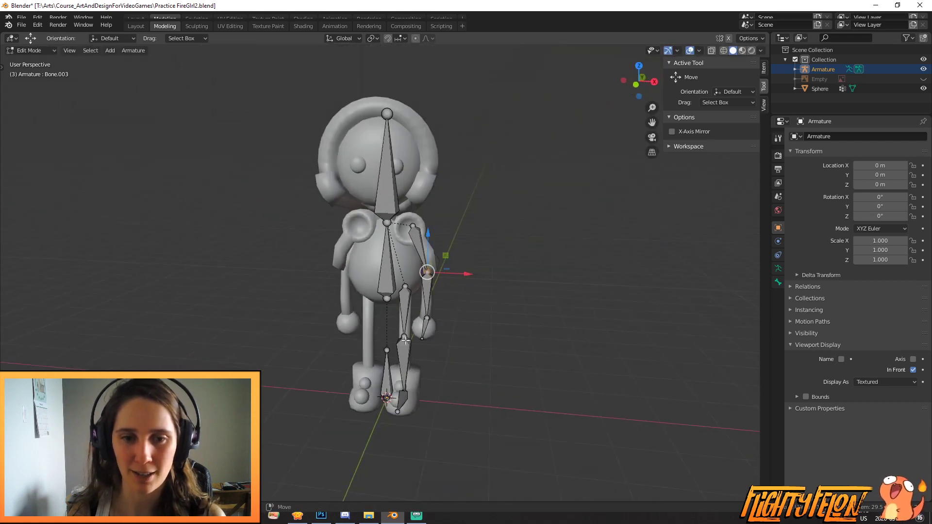
Step: Rename the bone at the model's base between the feet to Root
left_click(385, 383)
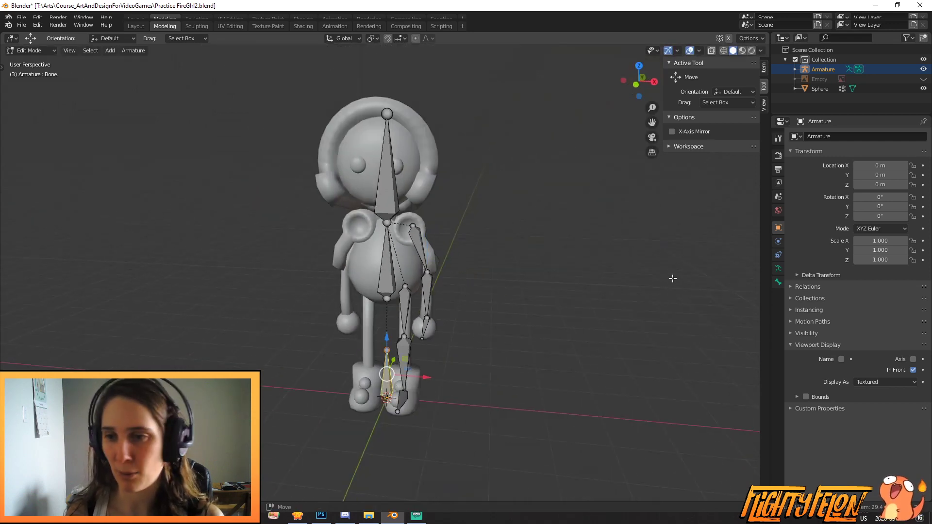
left_click(764, 101)
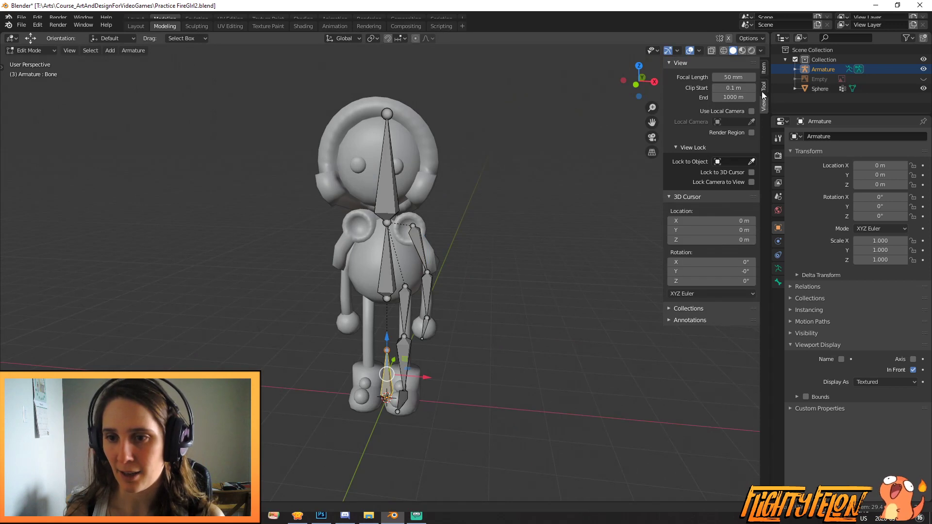
left_click(764, 86)
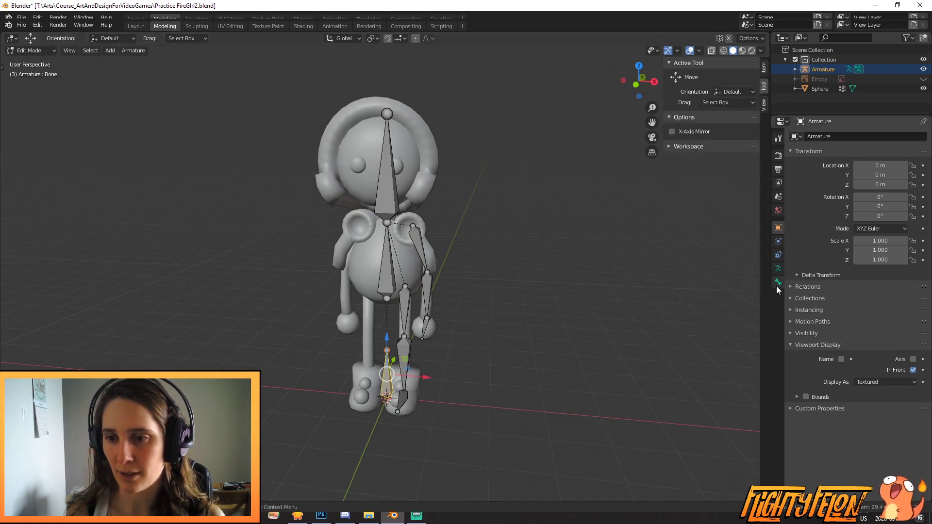
left_click(778, 282)
left_click(840, 137)
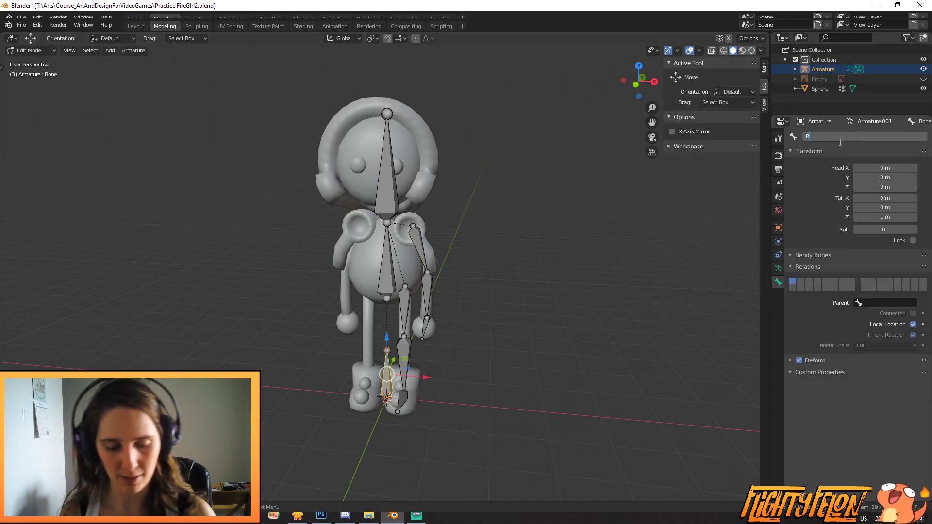
type("Root")
key("Return")
Step: Rename the torso bone to Body and the bone above it to Head
left_click(395, 257)
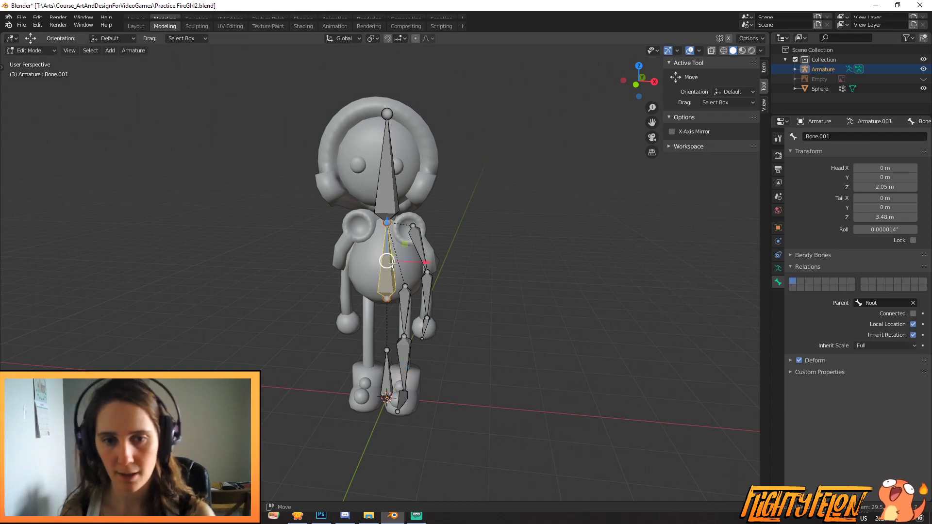
left_click(809, 137)
type("B")
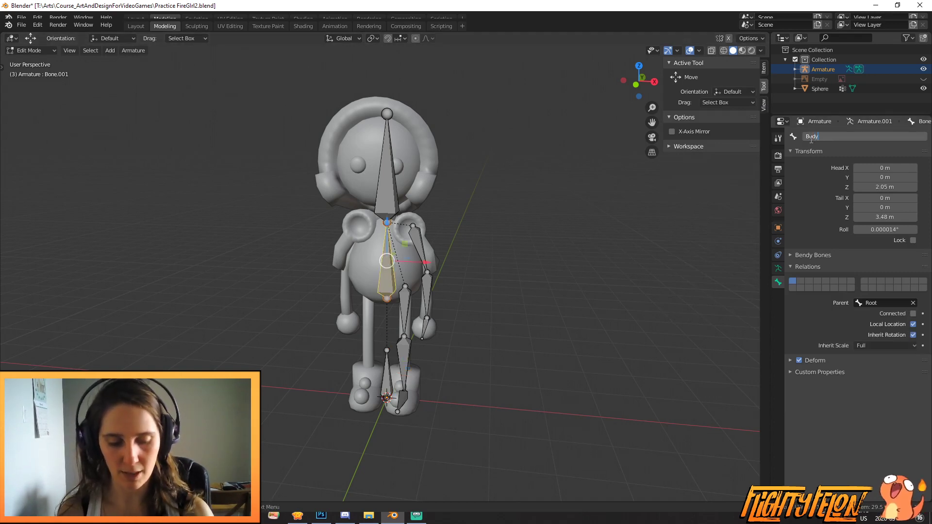
type("ody")
key("Return")
left_click(387, 165)
left_click(862, 137)
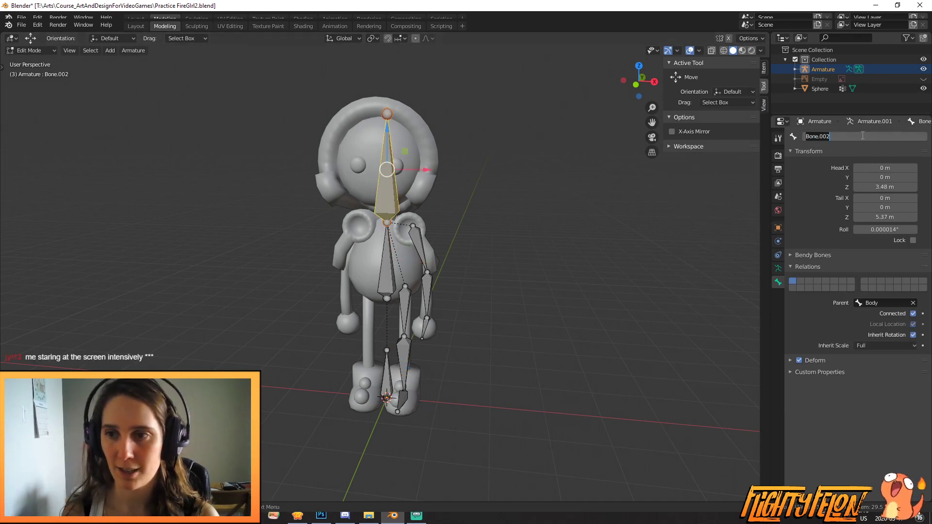
type("Head")
key("Return")
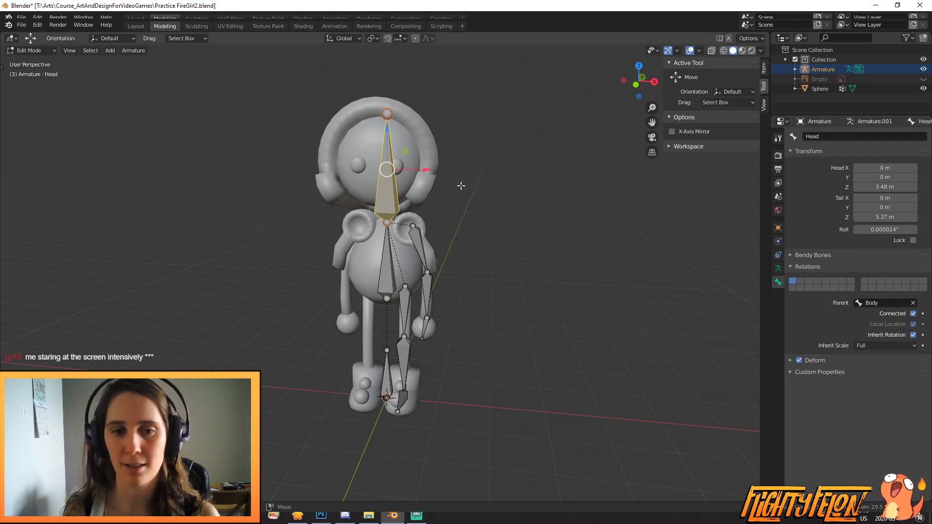
Step: Rename the upper arm bone to UpArm.L and the lower arm bone to Forearm.L
left_click(420, 249)
left_click(821, 137)
type("UpArm")
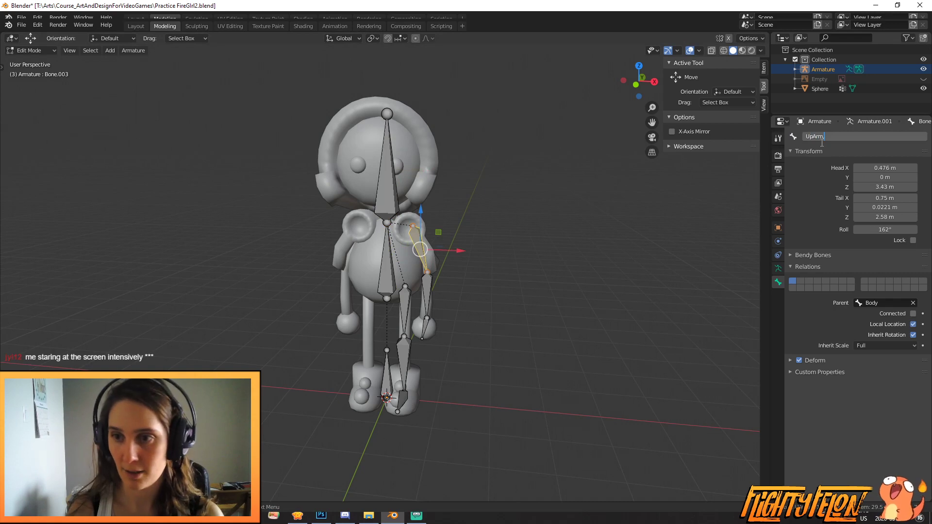
type(".L")
key("Return")
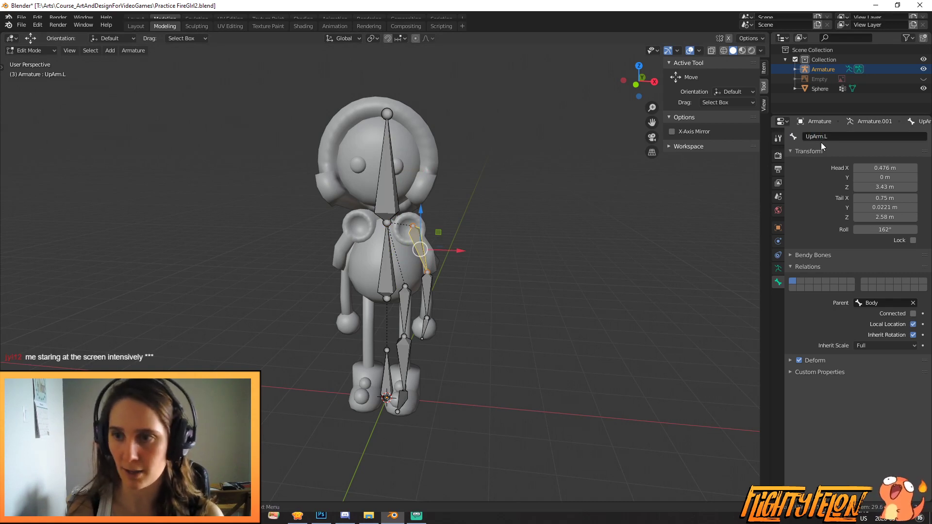
left_click(420, 297)
left_click(849, 136)
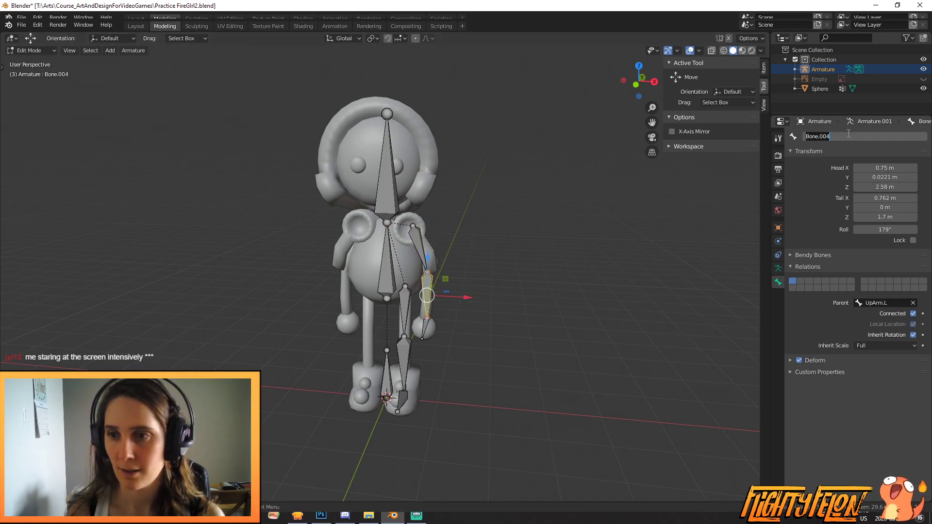
type("Lo")
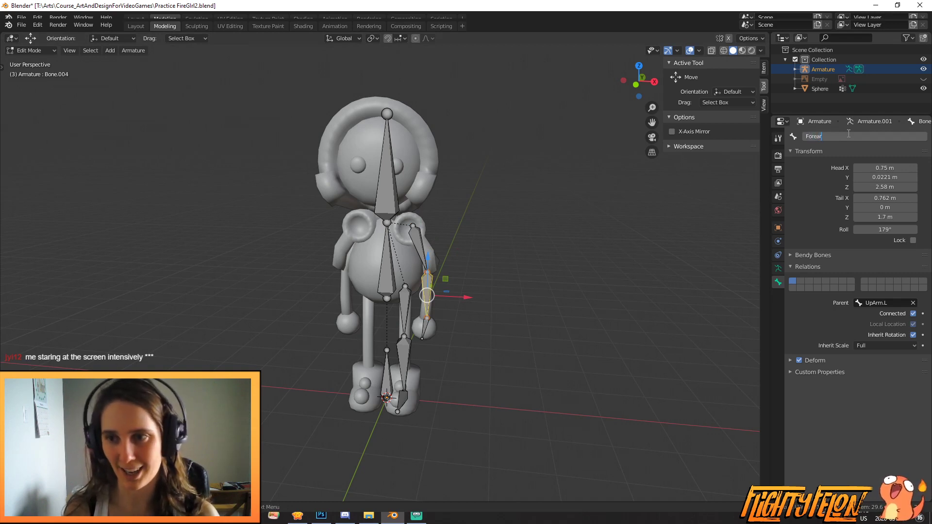
key("Return")
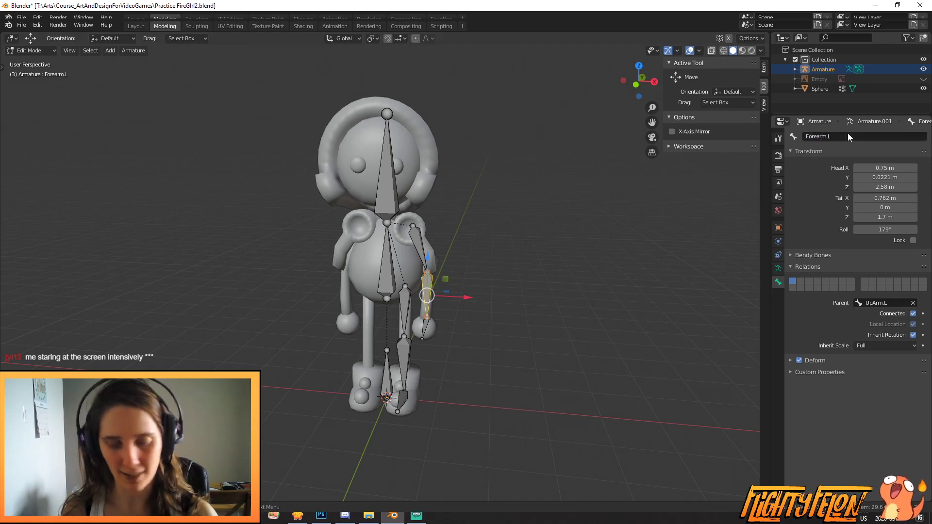
Step: Rename the hand bone to Hand.L and save the file
left_click(421, 325)
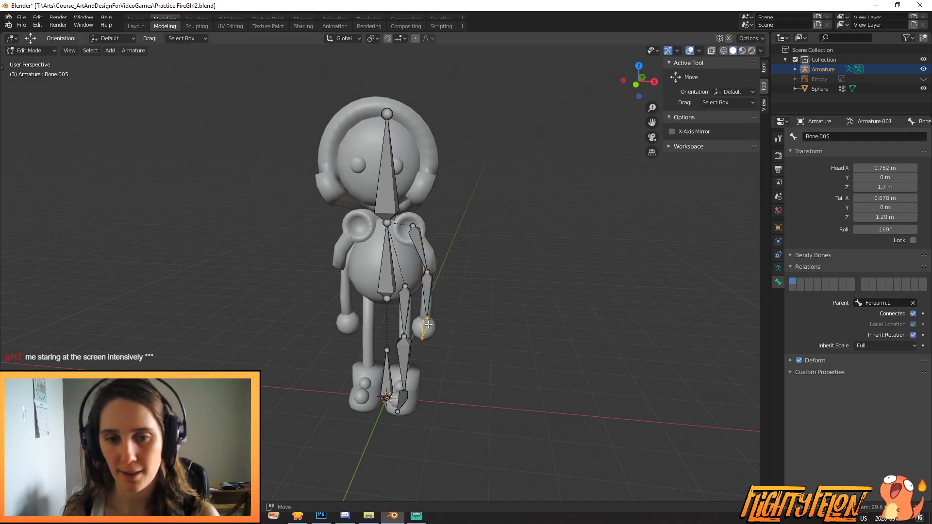
left_click(836, 138)
type("Hand.L")
key("Return")
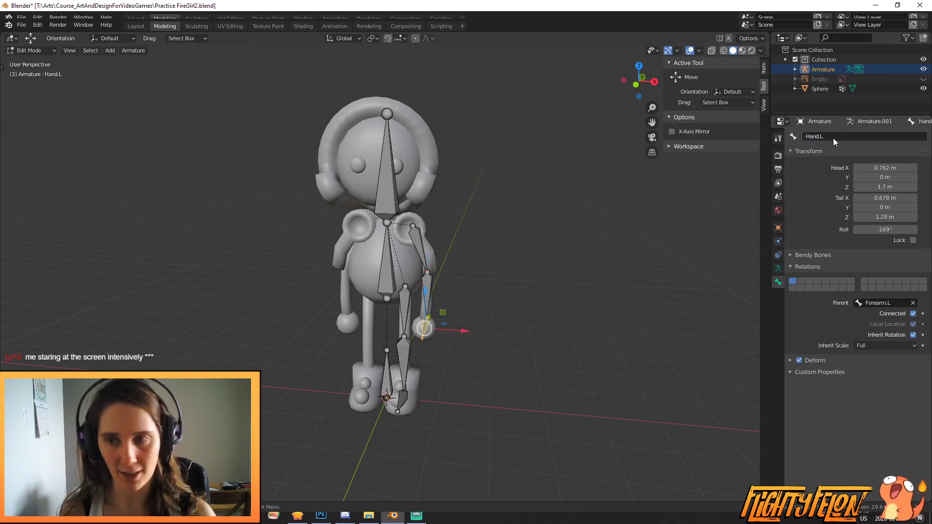
key("ctrl+s")
Step: Rename the upper leg bone to Thigh.L
left_click(405, 318)
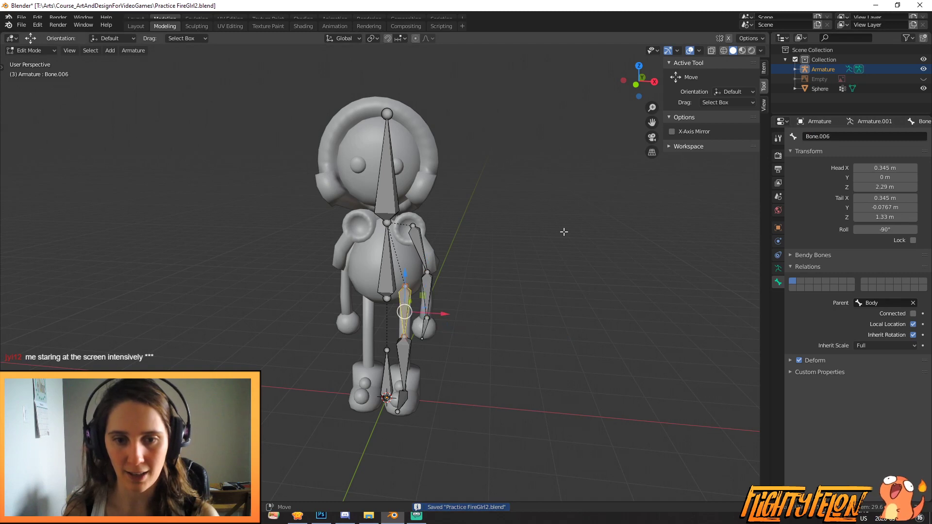
left_click(865, 138)
type("Thigh")
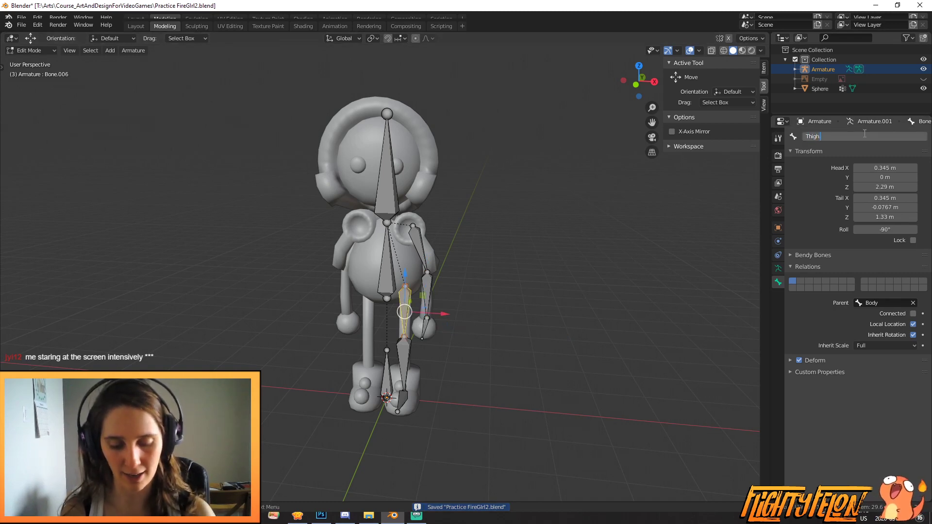
type(".L")
key("Return")
Step: Rename the lower leg bone to Shin.L
left_click(410, 362)
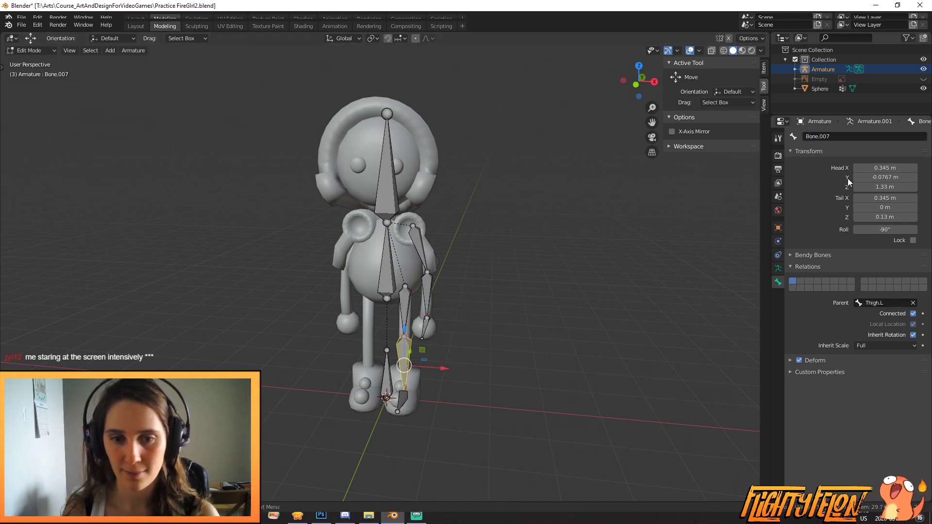
left_click(854, 136)
type("S")
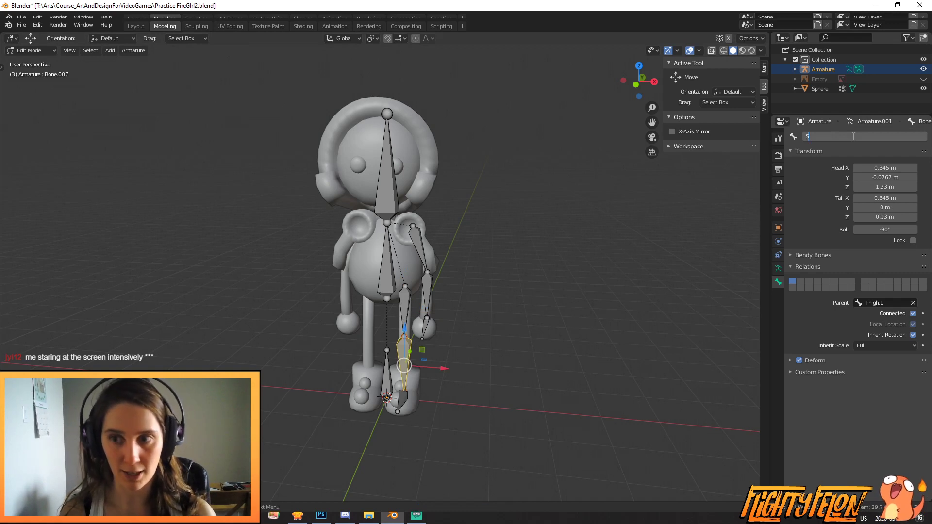
type("hon")
key("BackSpace")
key("BackSpace")
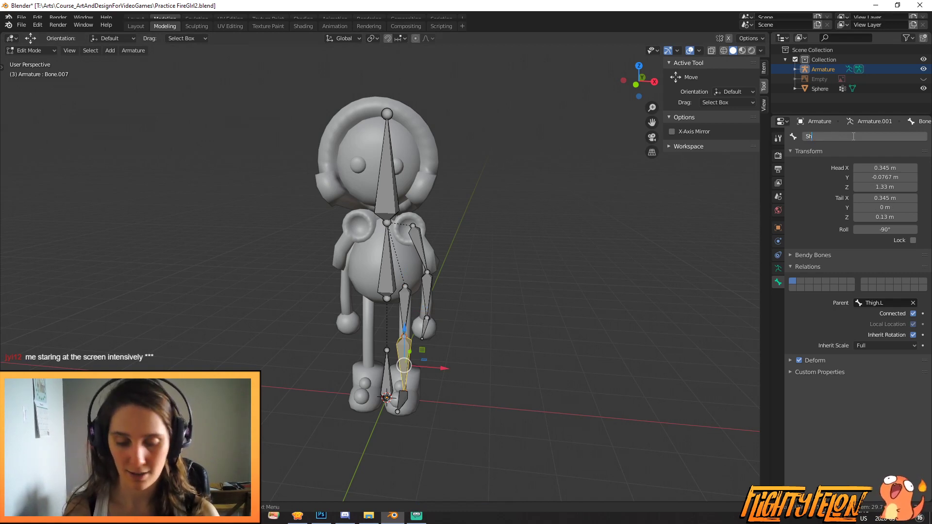
type("in.L")
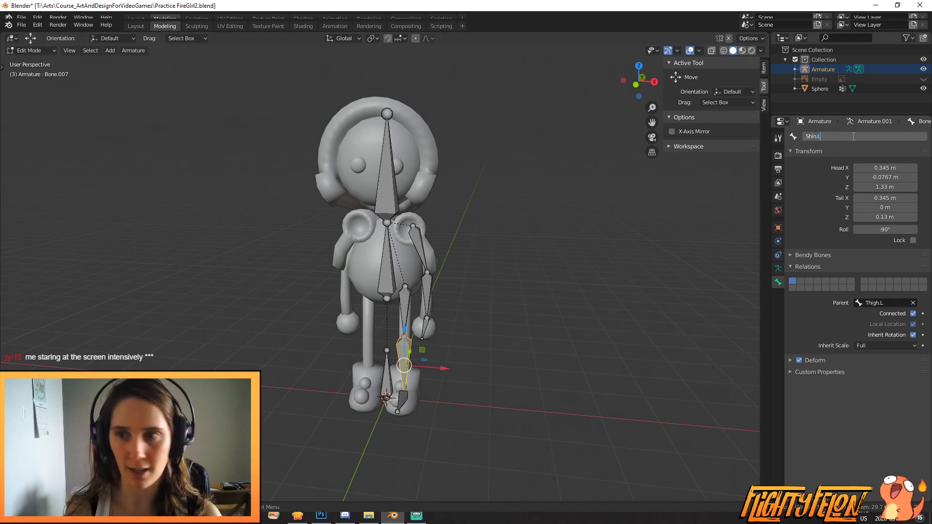
key("Return")
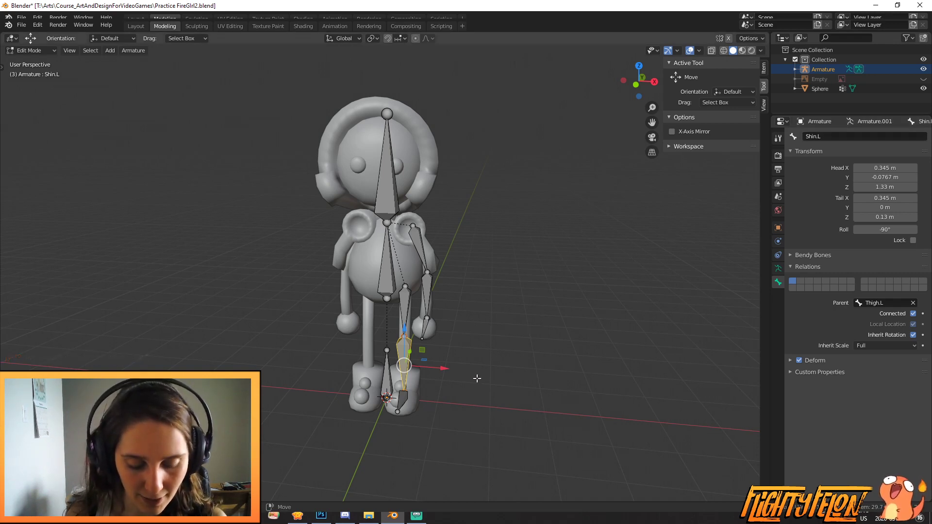
Step: Rename the bone extending from the ankle toward the toes to Foot
key("e")
left_click(401, 400)
left_click(835, 134)
type("Foo")
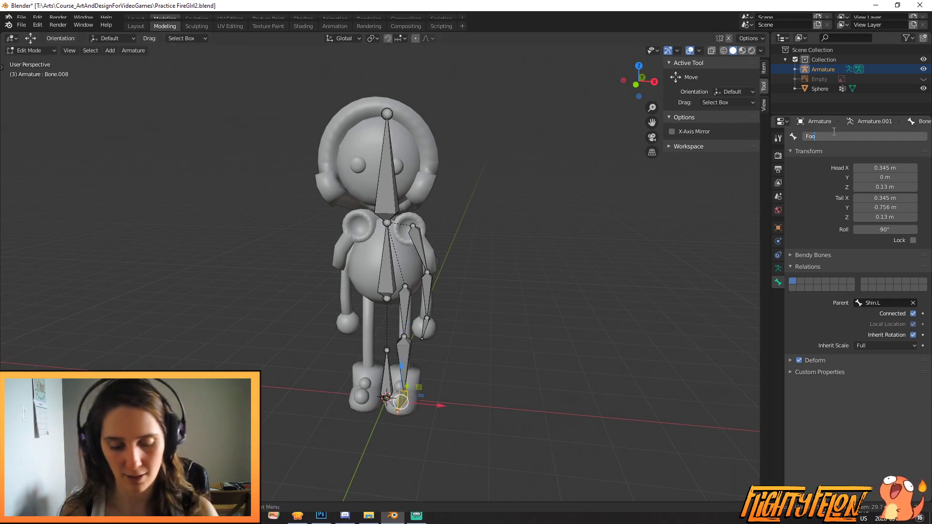
type("t")
key("Return")
Step: In front view, duplicate all the arm and leg bones and place the copies about 1.67 m along negative X, beyond the character's other side
left_click(403, 338)
left_click(403, 305, "shift")
left_click(425, 328, "shift")
left_click(428, 297, "shift")
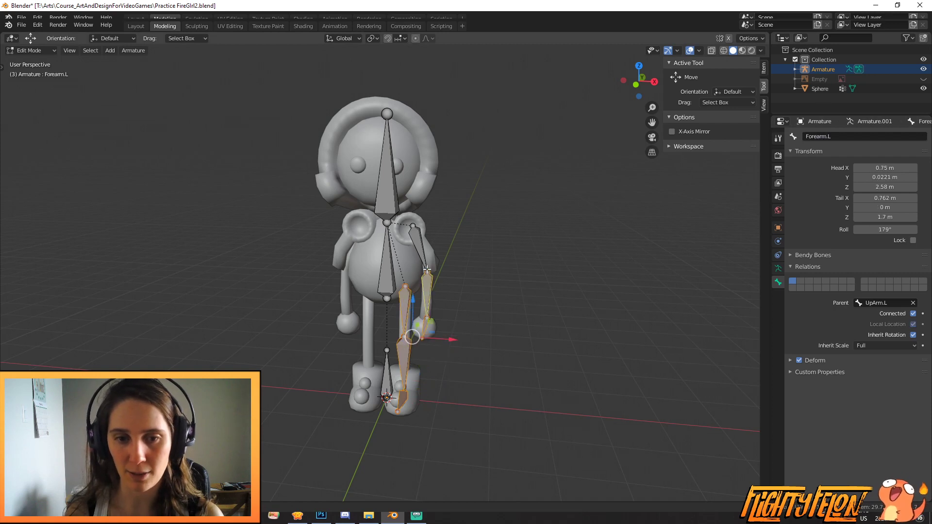
left_click(420, 251, "shift")
key("KP_1")
scroll(470, 280, "up", 1)
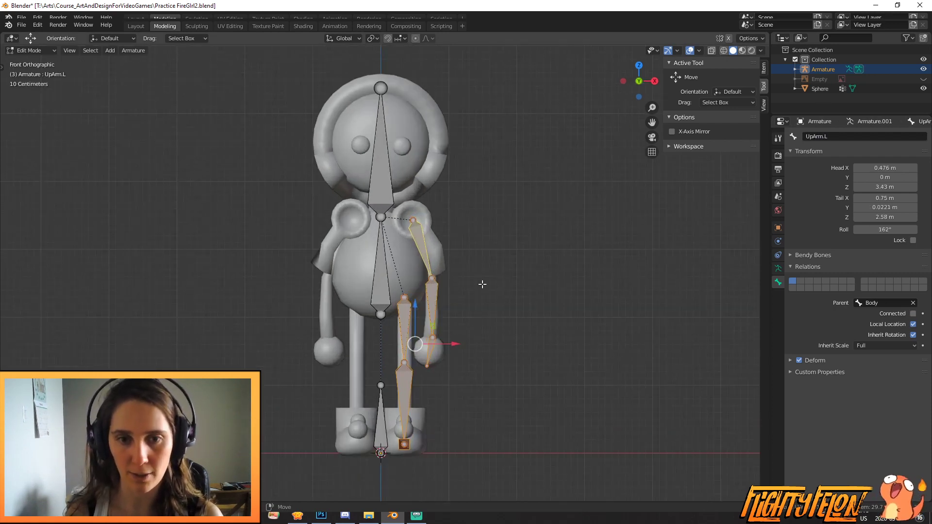
middle_click_drag(552, 317, 533, 316, "shift")
left_click(378, 40)
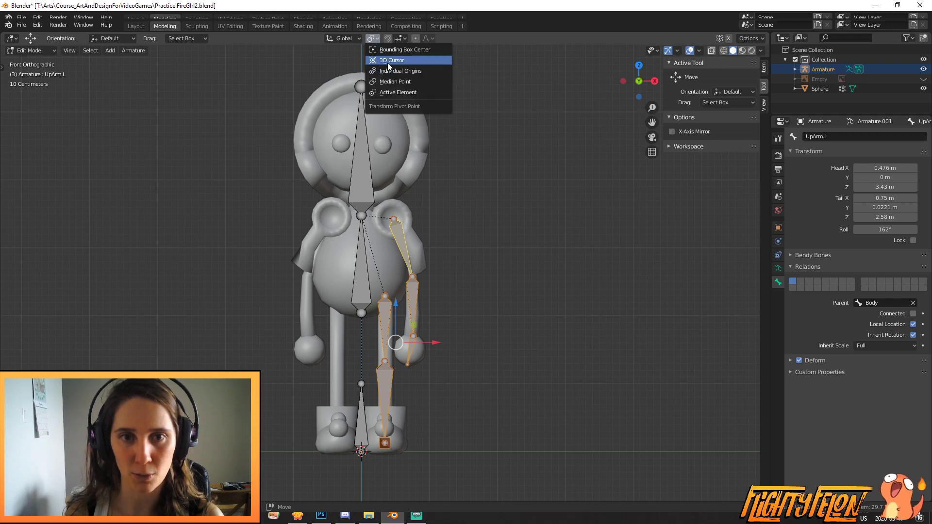
left_click(377, 40)
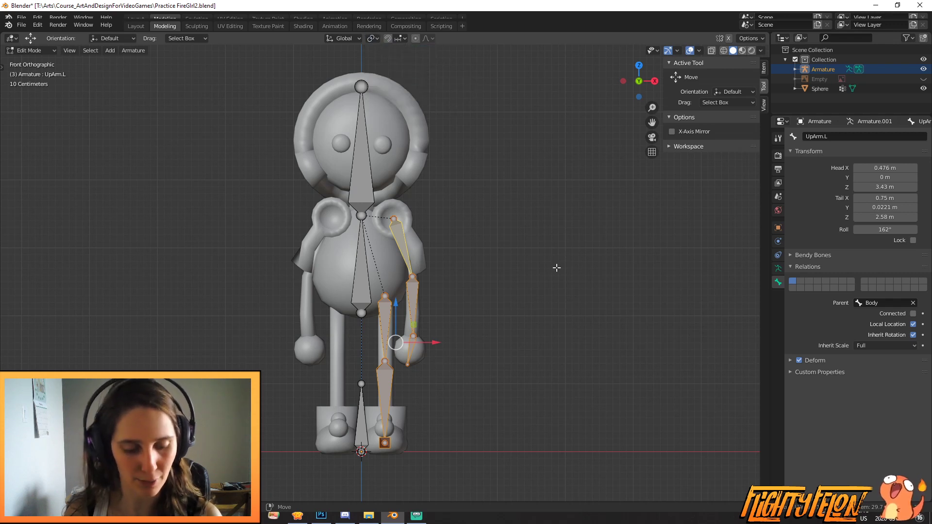
scroll(549, 274, "up", 2)
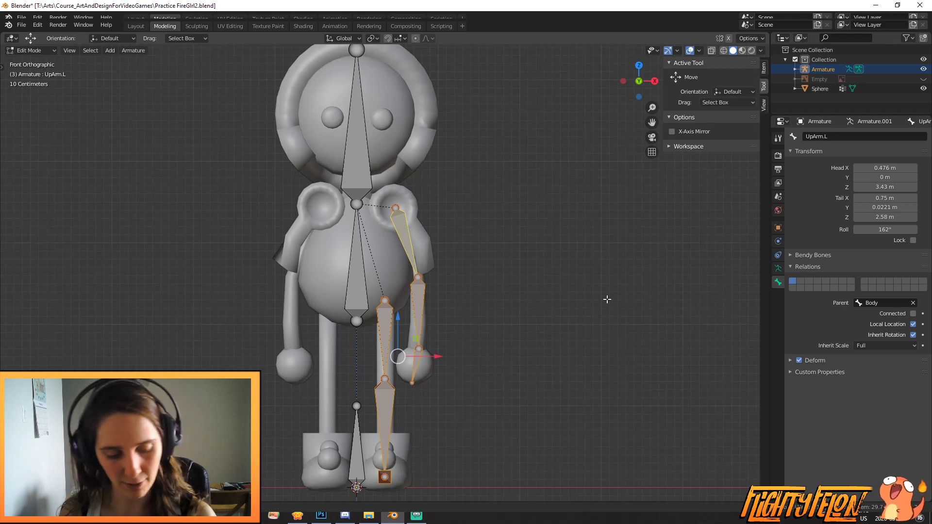
key("shift+d")
left_click(471, 304)
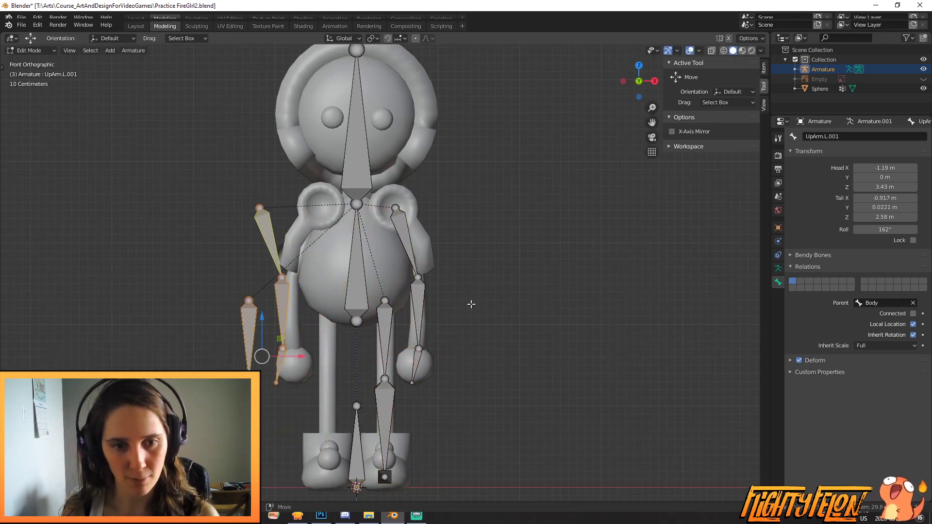
Step: Mirror the duplicated limb bones across X and move them about 0.62 m along X into the right arm and leg
key("ctrl+m")
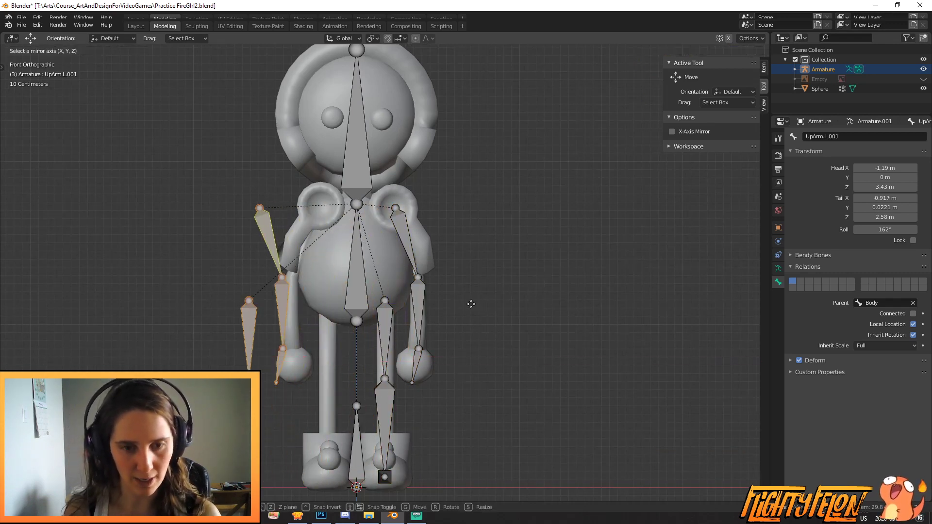
key("x")
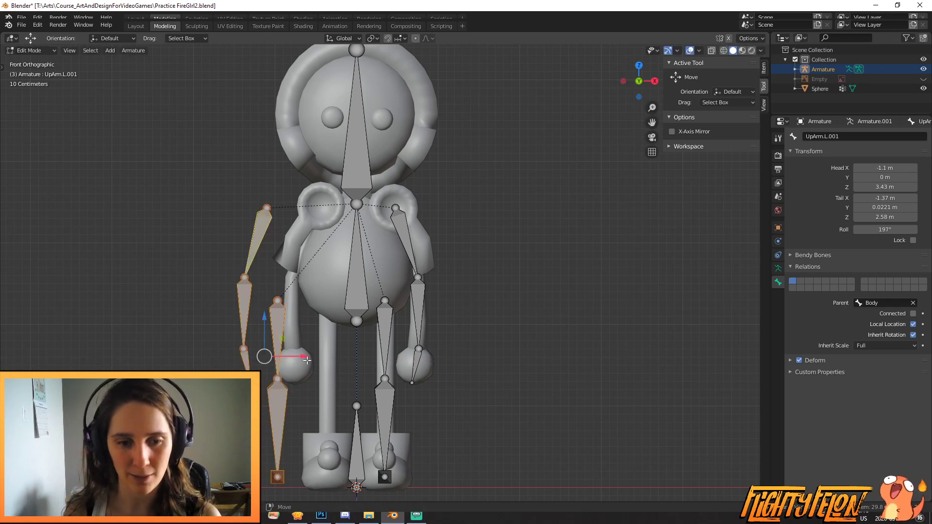
left_click_drag(303, 359, 352, 363)
middle_click_drag(353, 363, 359, 296)
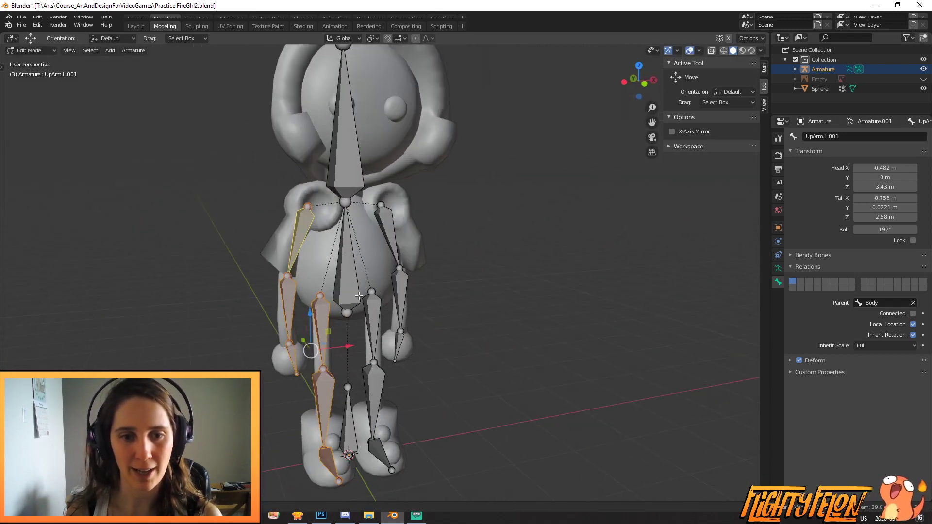
Step: Flip the side names of the mirrored arm and leg bones
right_click(362, 296)
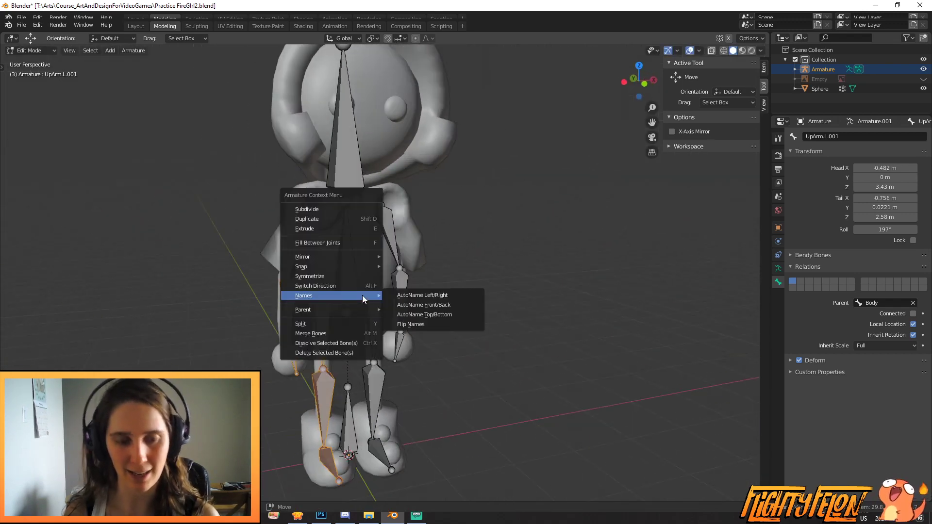
left_click(436, 325)
Step: Rename the mirrored upper arm bone to UpArm.R and the mirrored forearm bone to Forearm.R
left_click(305, 226)
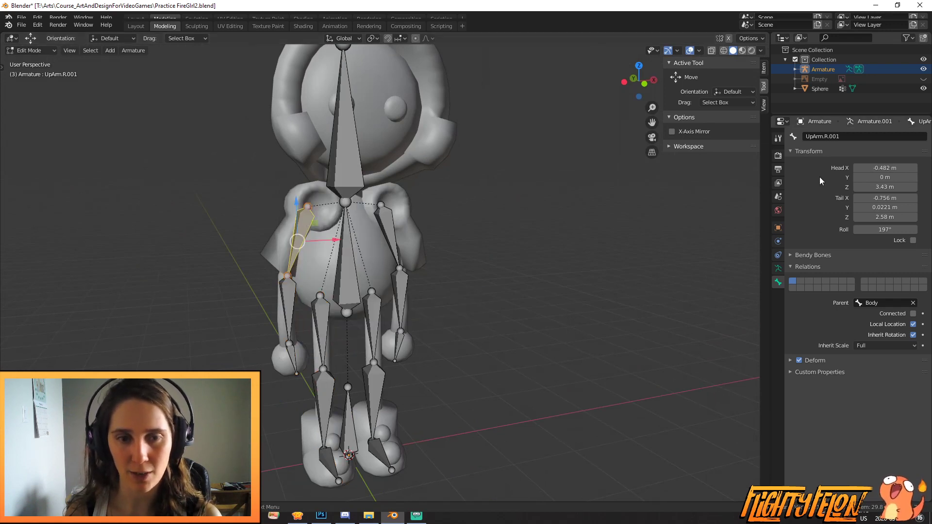
left_click(876, 138)
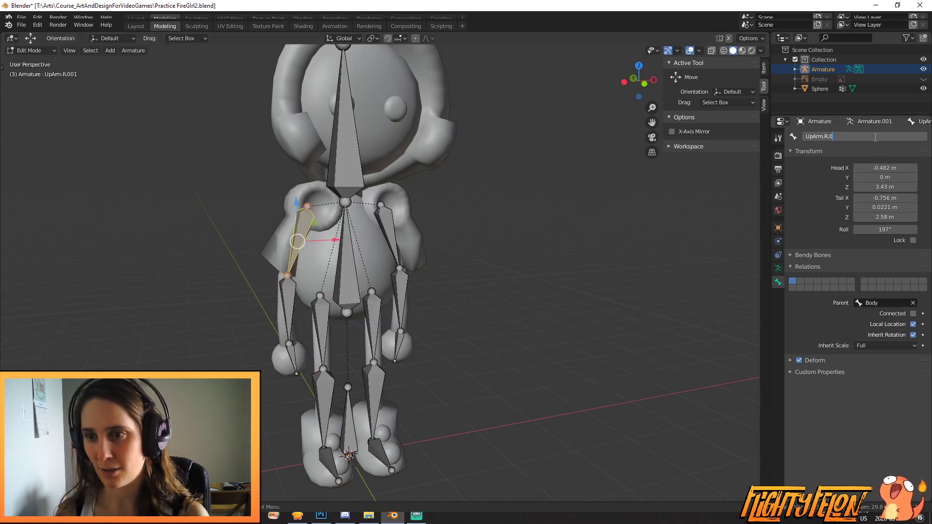
key("Return")
left_click(287, 309)
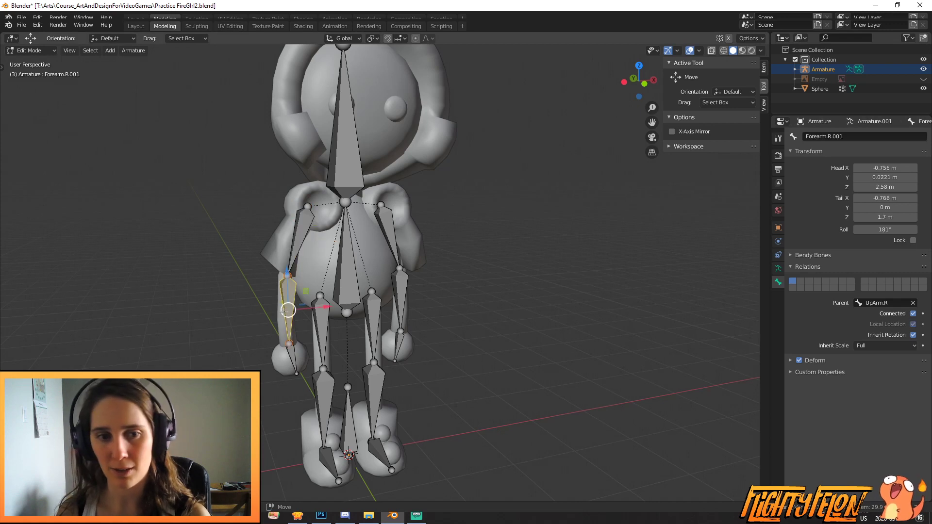
left_click(850, 137)
key("BackSpace")
key("BackSpace")
key("Return")
Step: Rename the mirrored hand bone below the right forearm to Hand.R
left_click(293, 359)
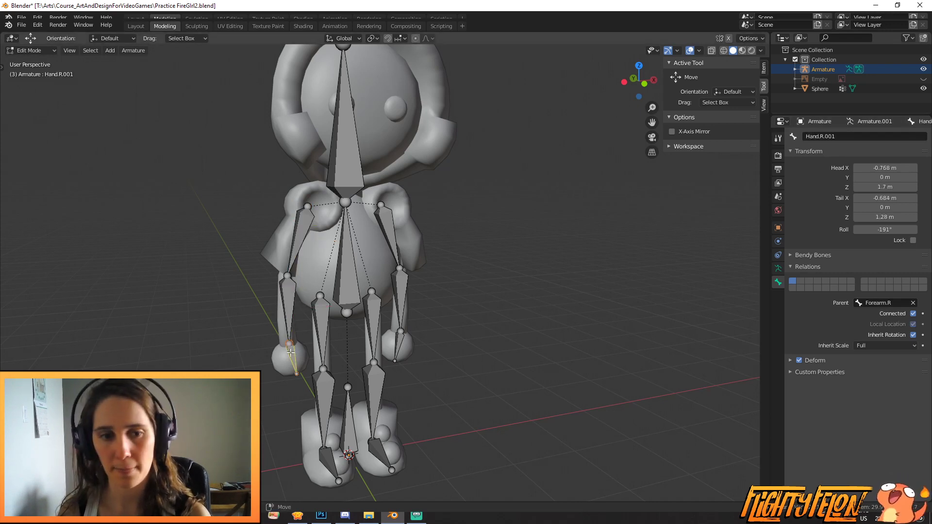
left_click(888, 139)
left_click(885, 139)
key("BackSpace")
key("BackSpace")
key("BackSpace")
key("BackSpace")
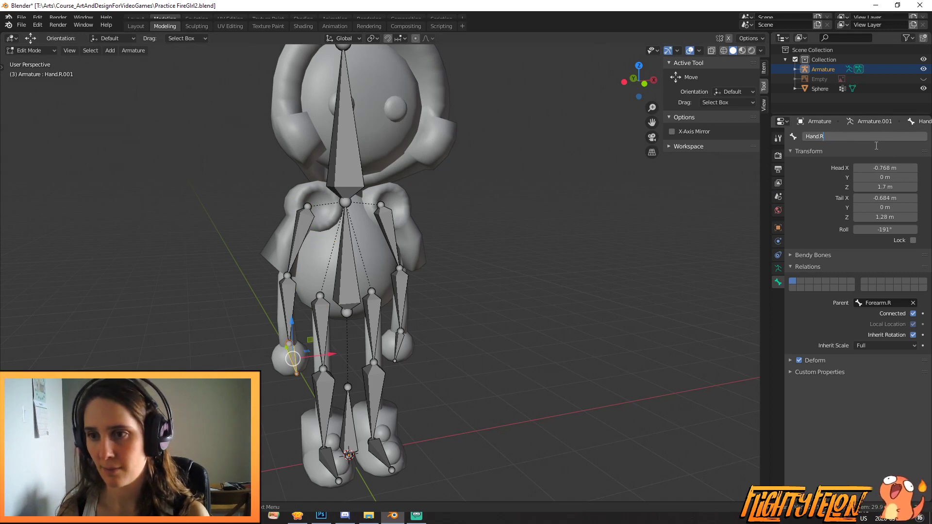
key("Return")
Step: Rename the mirrored upper leg bone to Thigh.R and the mirrored lower leg bone to Shin.R
left_click(323, 328)
left_click(855, 137)
left_click(855, 137)
key("Return")
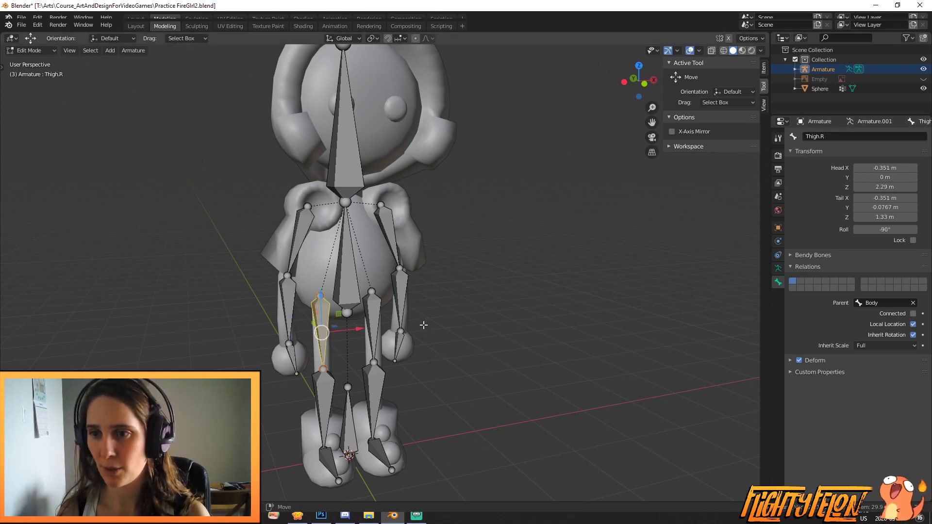
left_click(331, 392)
left_click(844, 137)
left_click(844, 137)
key("BackSpace")
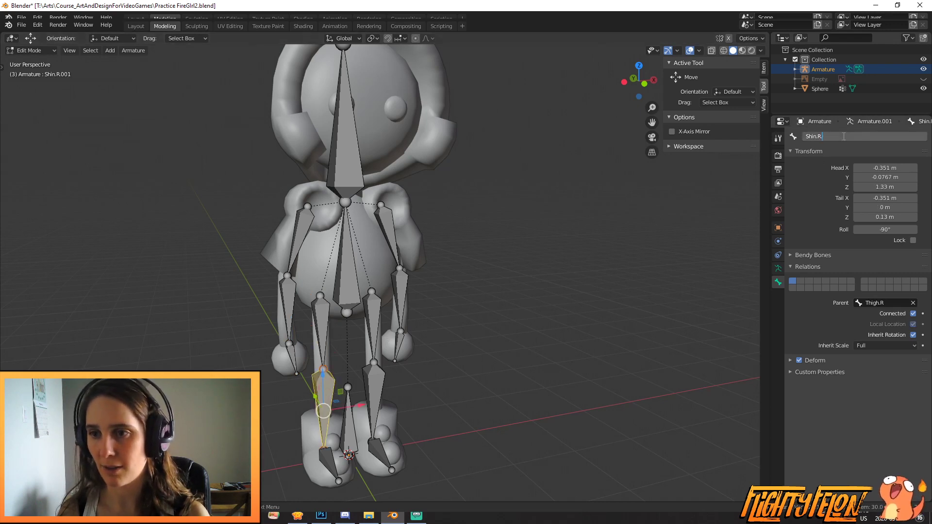
key("BackSpace")
key("Return")
Step: Rename the mirrored foot bone at the end of the right leg to Foot.R
left_click(323, 460)
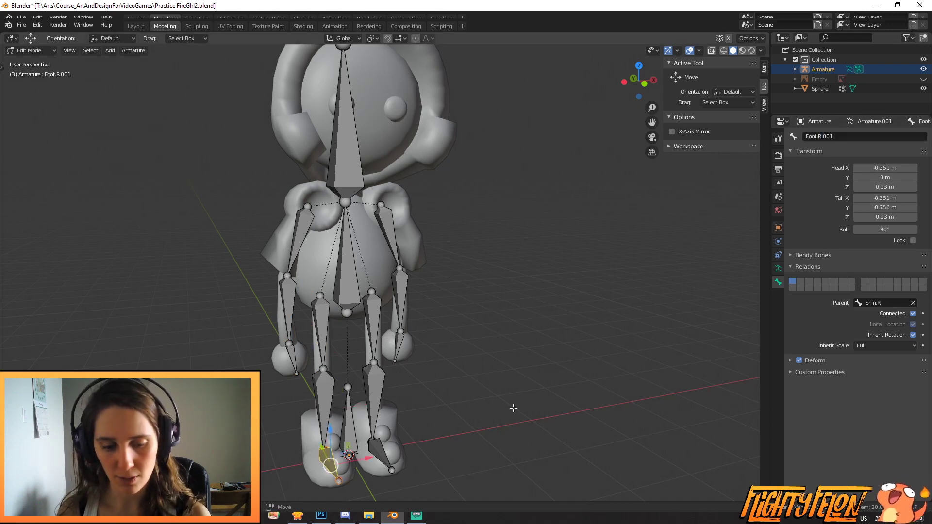
left_click(875, 138)
key("BackSpace")
key("BackSpace")
key("BackSpace")
key("Return")
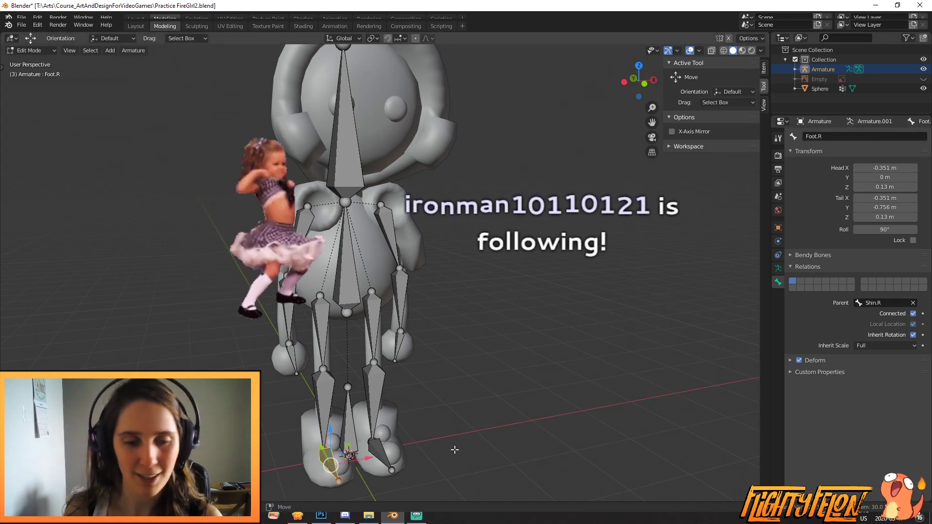
Step: Save the file and switch the armature from Edit Mode to Object Mode
mouse_move(424, 366)
middle_mouse_down()
mouse_move(545, 358)
mouse_move(407, 374)
middle_mouse_up()
key("ctrl+s")
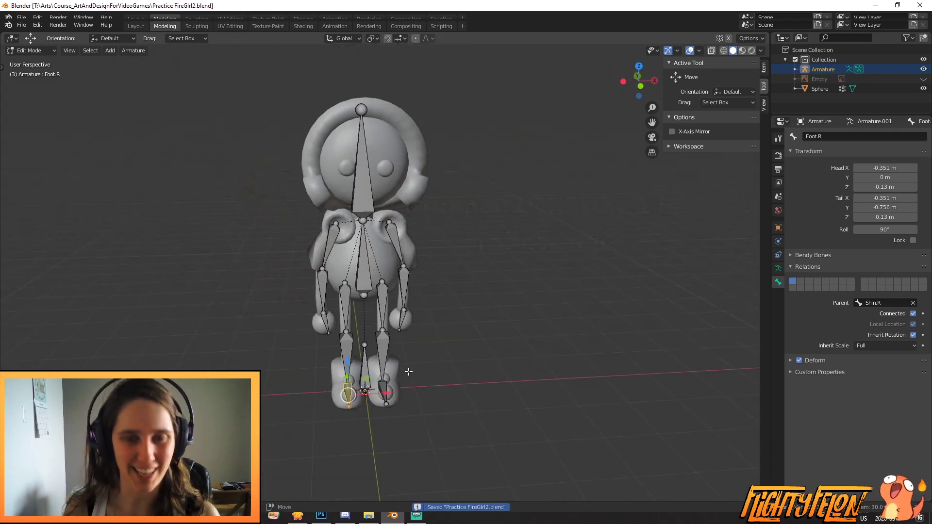
left_click(35, 50)
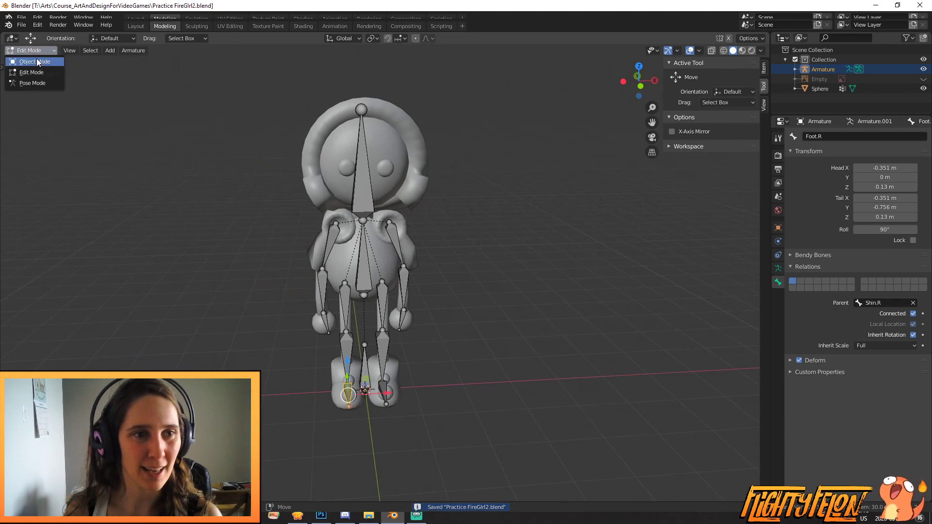
left_click(36, 58)
Step: Select the character mesh and add the armature to the selection as the active object
scroll(447, 249, "up", 3)
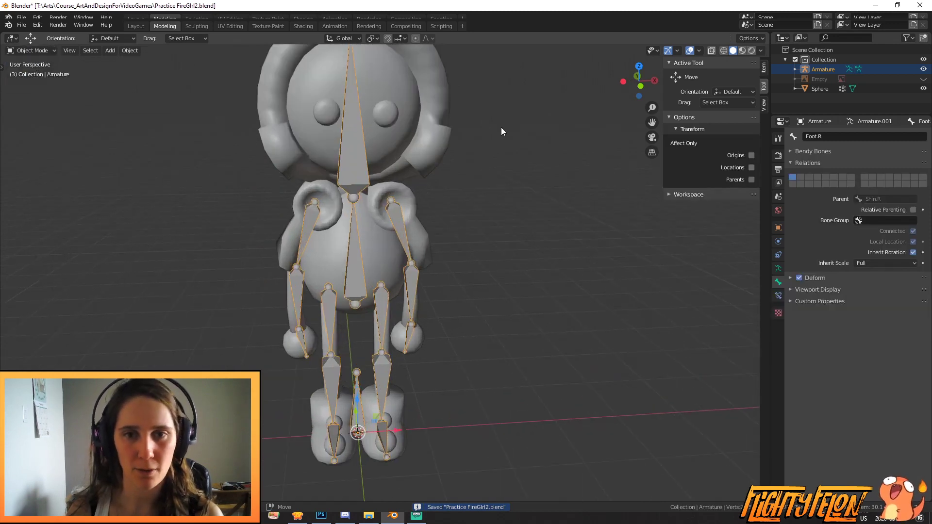
scroll(514, 229, "down", 5)
scroll(505, 230, "up", 3)
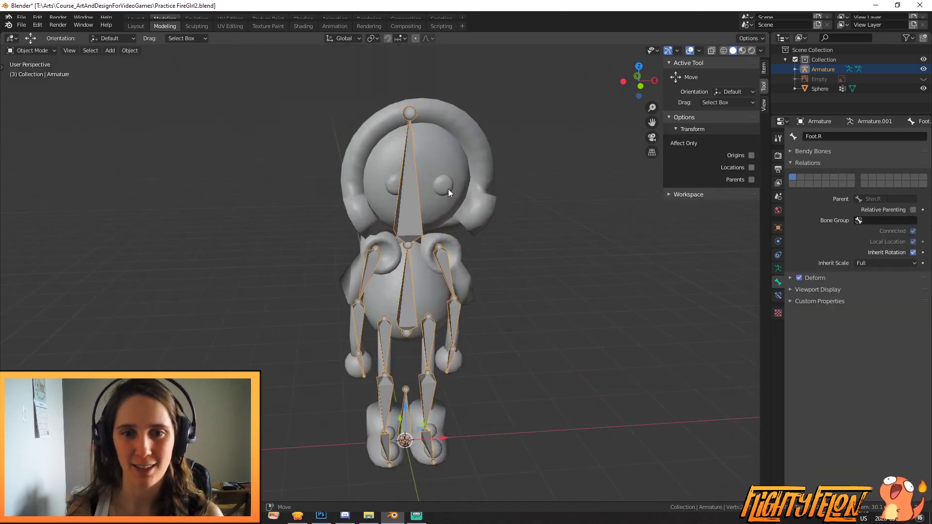
left_click(453, 186)
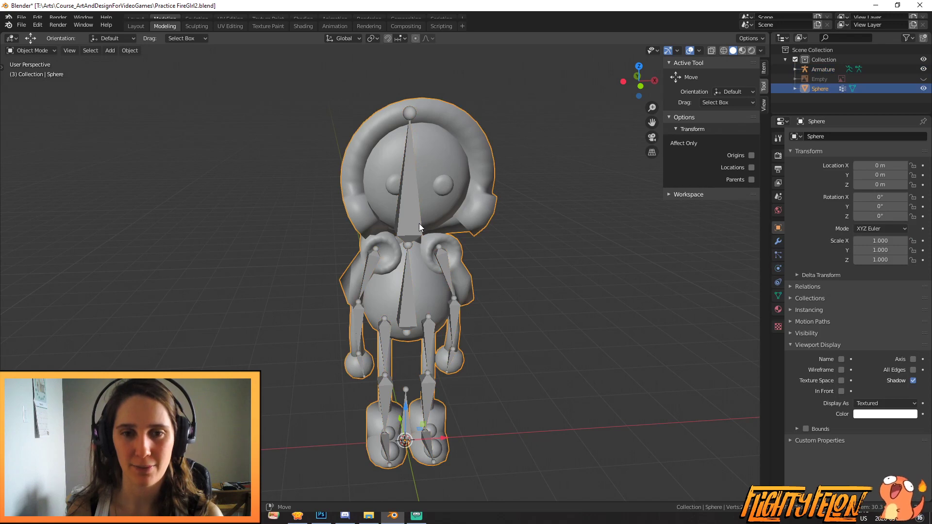
left_click(409, 210, "shift")
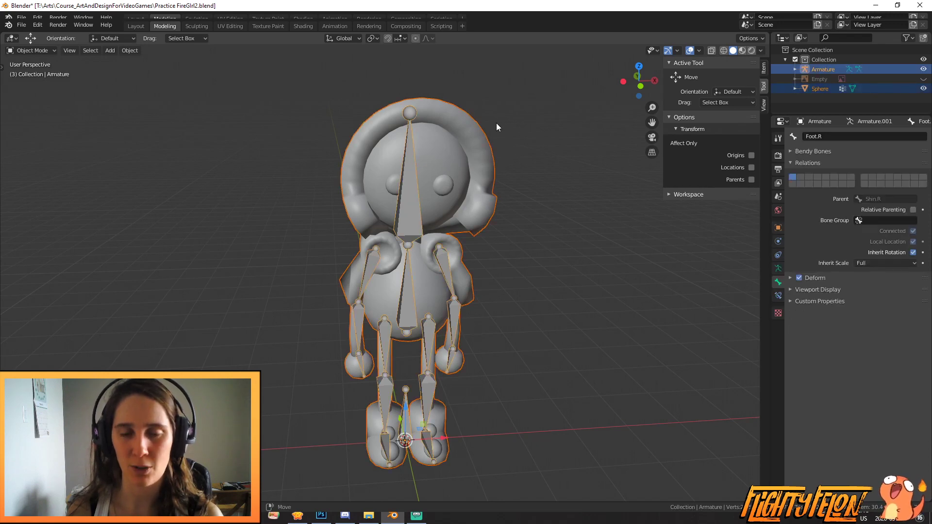
scroll(480, 242, "up", 4)
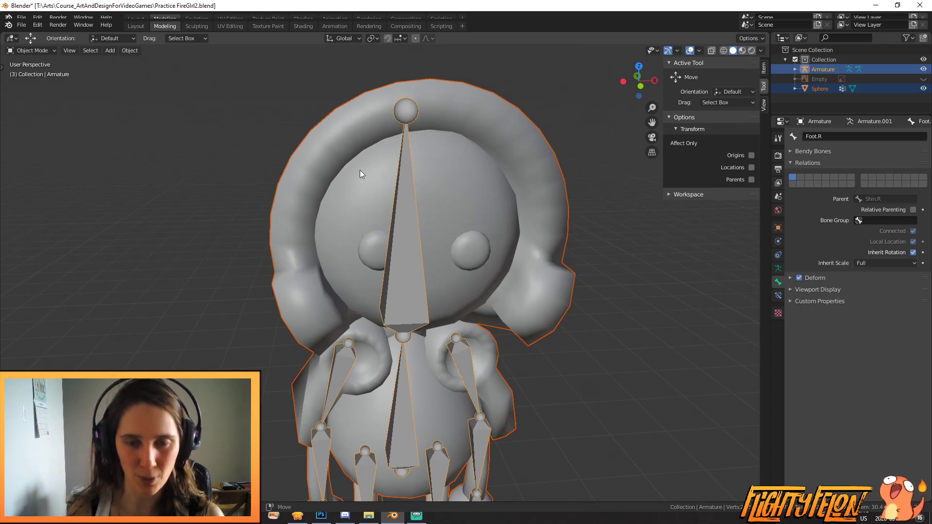
scroll(411, 219, "down", 2)
scroll(466, 257, "up", 2)
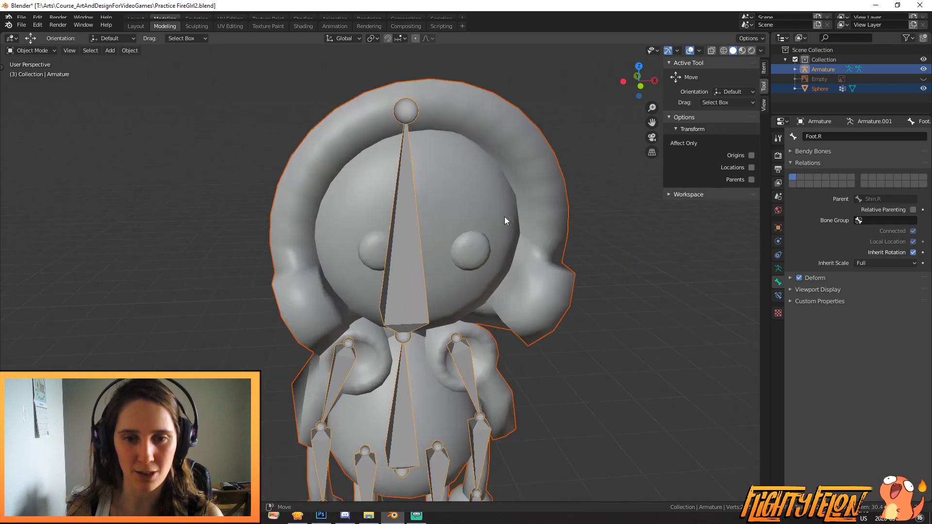
middle_click_drag(413, 237, 447, 351)
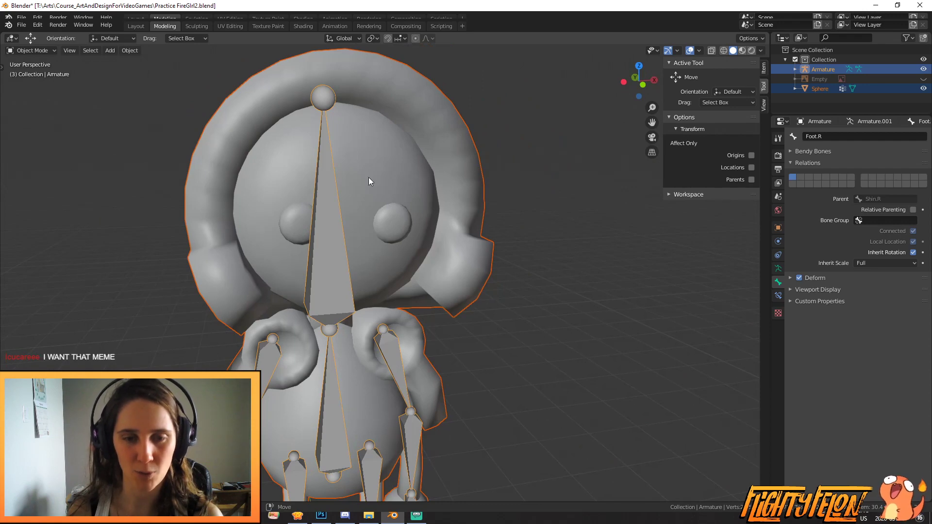
scroll(422, 199, "down", 4)
middle_click_drag(401, 214, 462, 235)
scroll(430, 218, "up", 4)
scroll(429, 221, "down", 2)
scroll(407, 203, "up", 3)
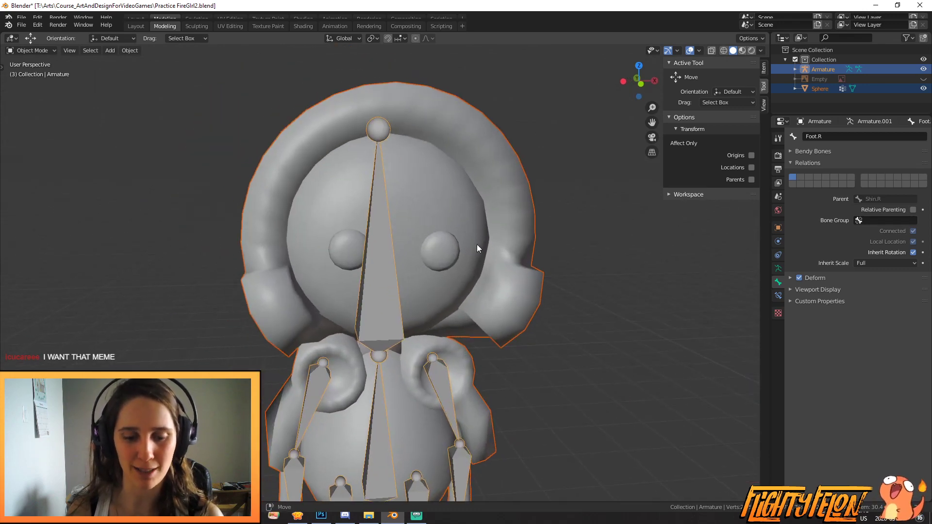
middle_click_drag(502, 260, 478, 246)
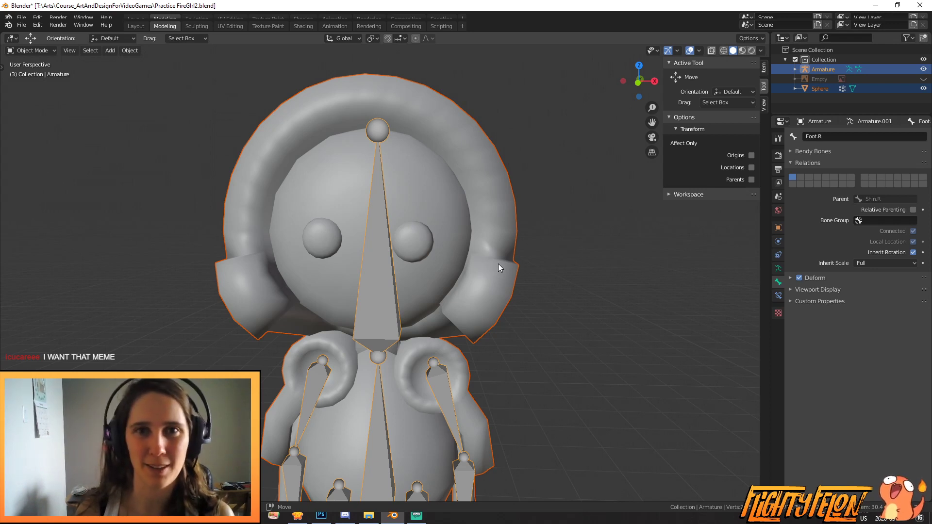
middle_click_drag(468, 239, 437, 276)
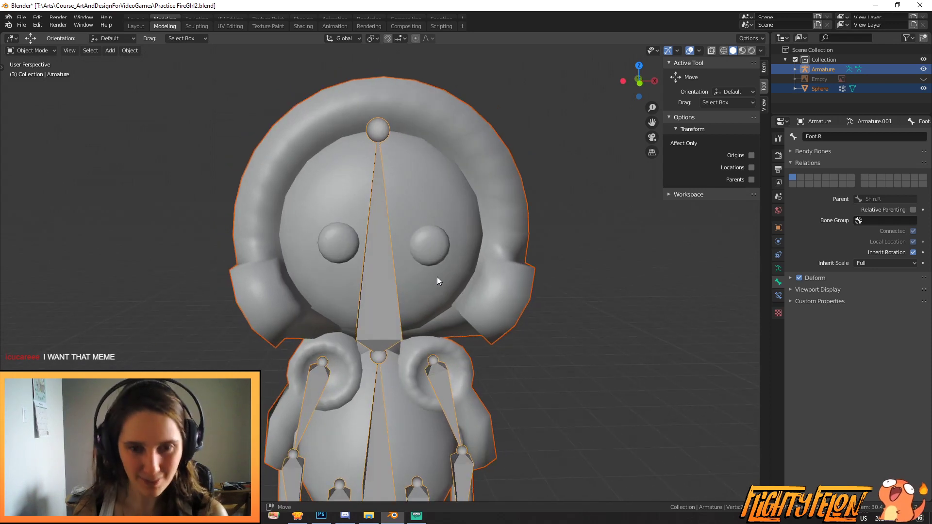
Step: Try to parent the character mesh to the armature using Armature Deform With Empty Groups
left_click(490, 278)
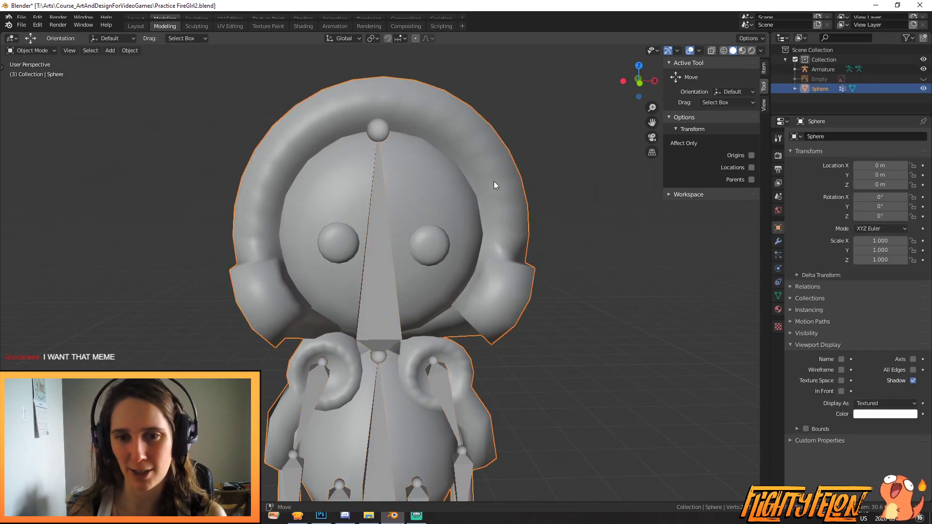
left_click(383, 253, "shift")
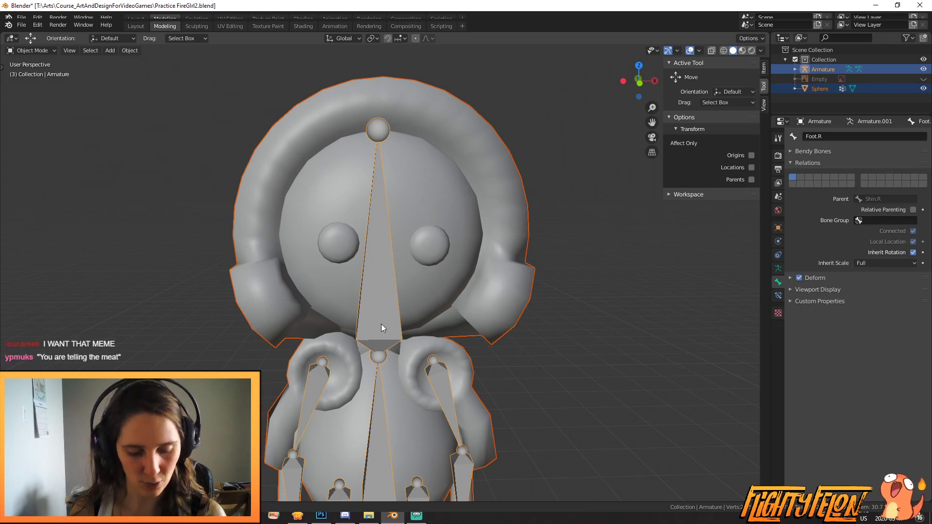
key("ctrl+p")
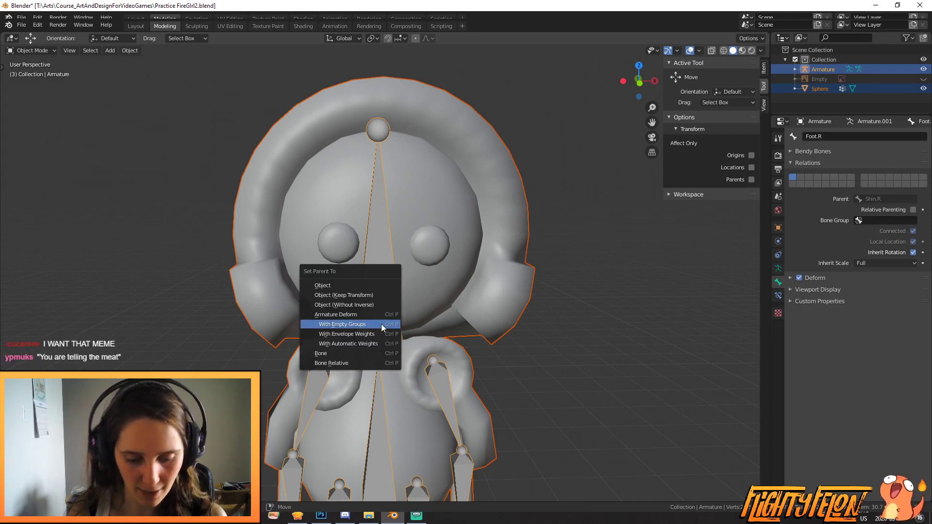
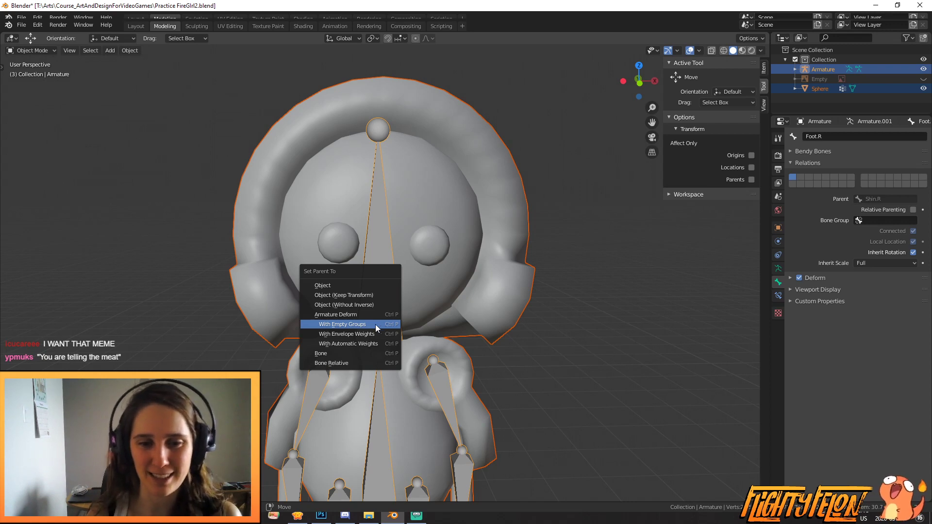
left_click(347, 325)
Step: Select only the character mesh and remove all of its old vertex groups
left_click(491, 254)
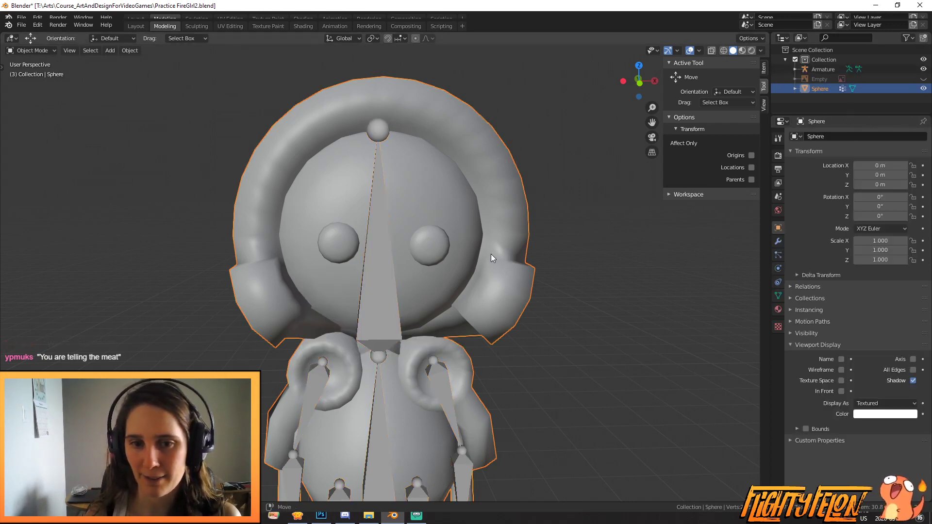
left_click(778, 294)
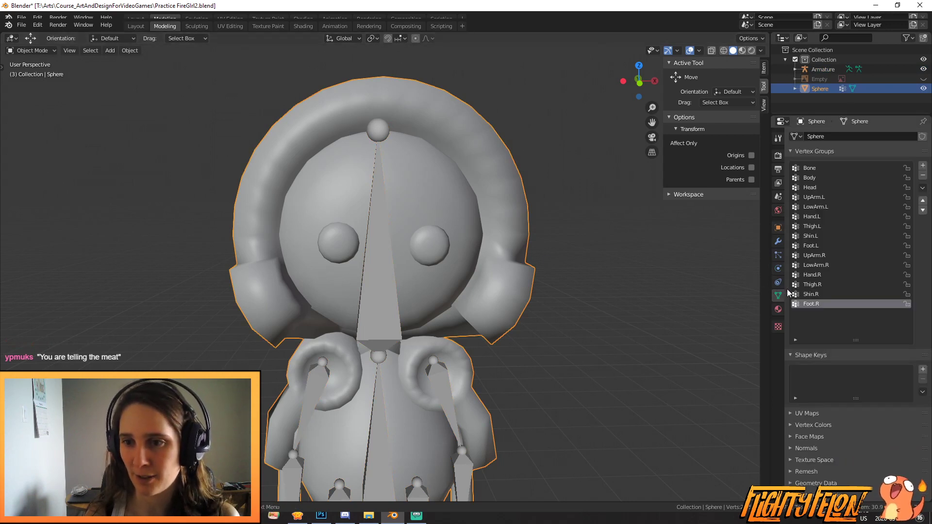
left_click(923, 177)
left_click(923, 177)
left_click(923, 176)
left_click(923, 175)
left_click(923, 176)
left_click(923, 175)
left_click(924, 176)
left_click(923, 176)
left_click(923, 175)
left_click(923, 175)
left_click(923, 175)
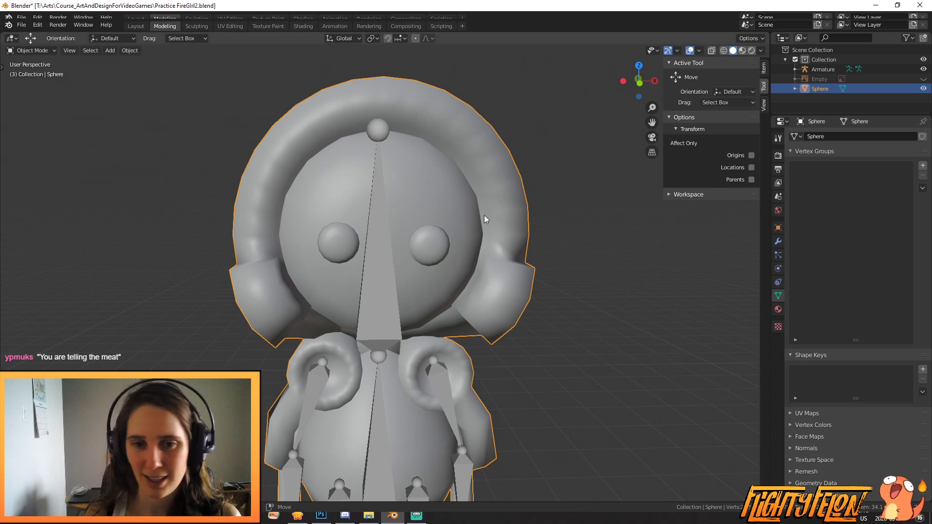
Step: Add the armature to the selected mesh and parent the mesh to it using Armature Deform With Empty Groups
left_click(378, 298, "shift")
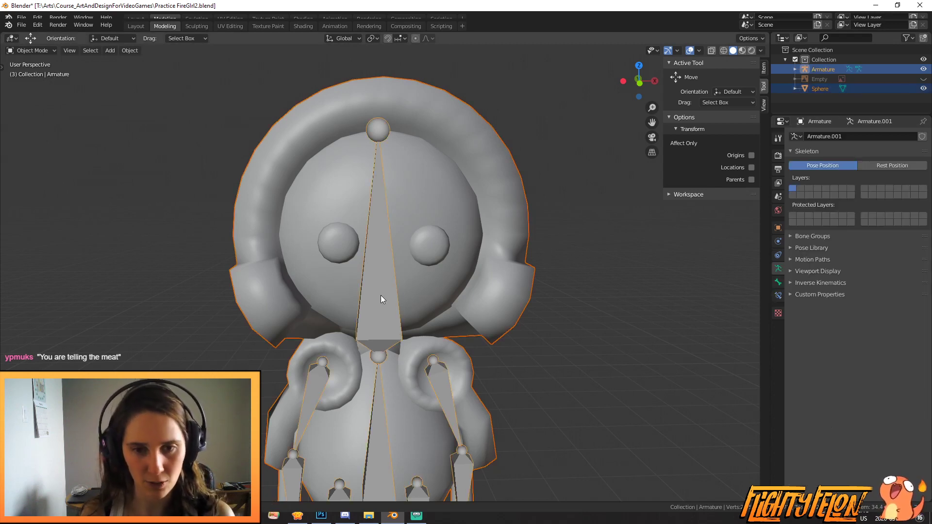
key("ctrl+p")
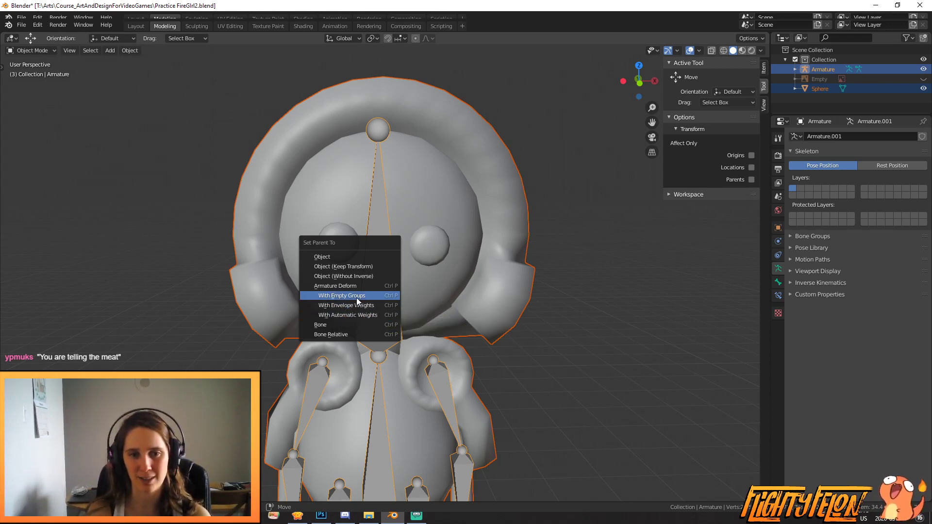
left_click(359, 296)
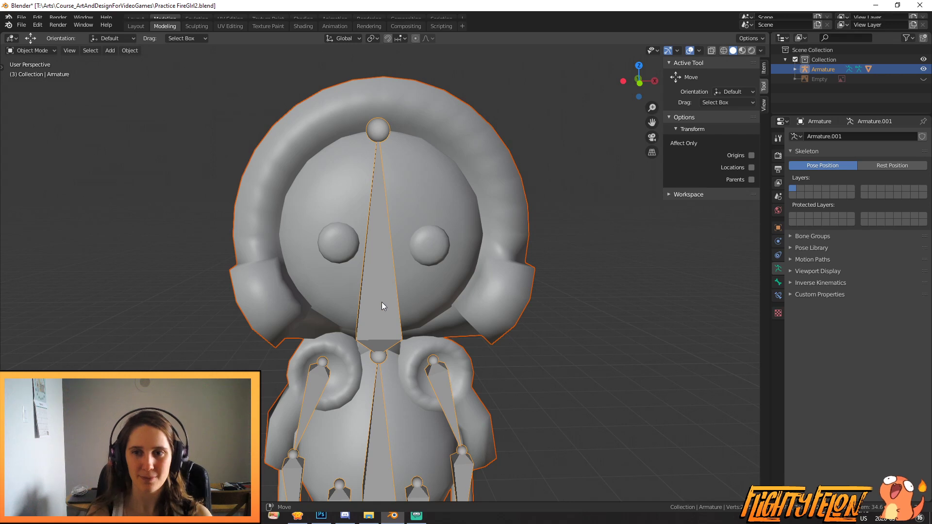
Step: Expand the armature's hierarchy to show its child mesh, and save the file
scroll(414, 314, "down", 1)
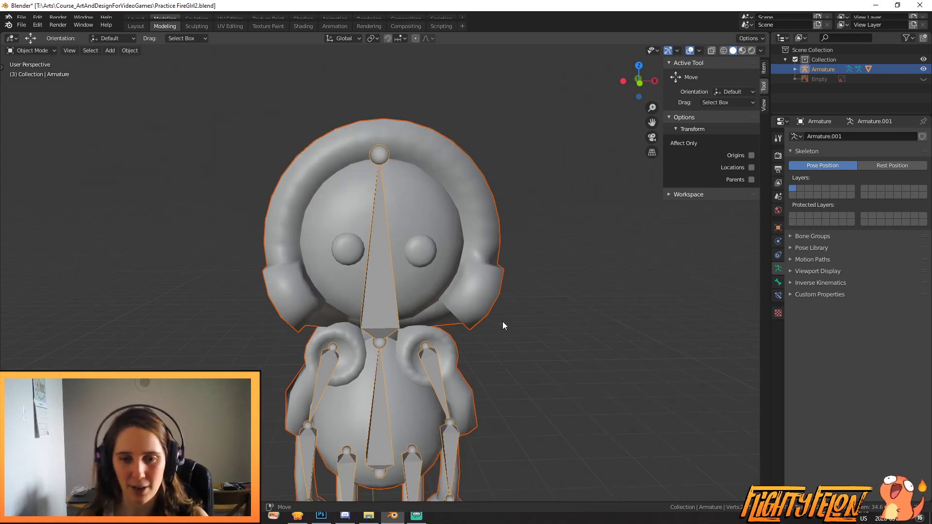
left_click(795, 70)
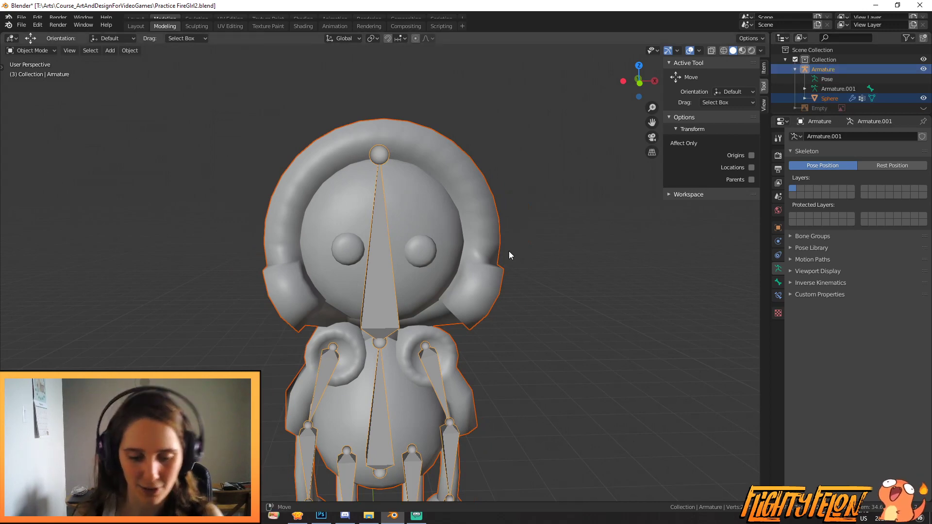
scroll(510, 254, "down", 4)
middle_click_drag(488, 267, 400, 300)
key("ctrl+s")
Step: Select only the armature and switch it to Pose Mode
scroll(401, 299, "up", 4)
middle_click_drag(313, 279, 389, 286)
left_click(388, 287)
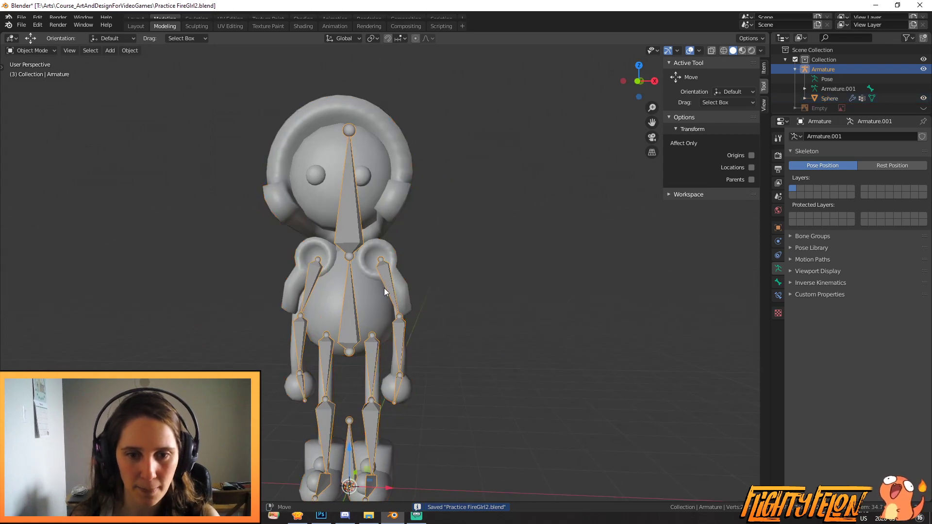
left_click(27, 51)
left_click(31, 83)
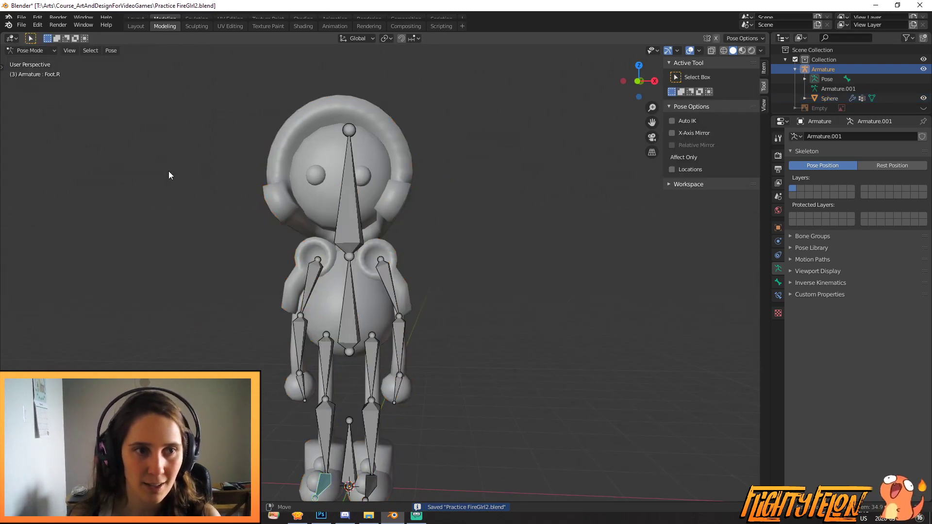
Step: Rotate the left upper arm bone slightly to test whether the mesh follows it
left_click(385, 274)
key("r")
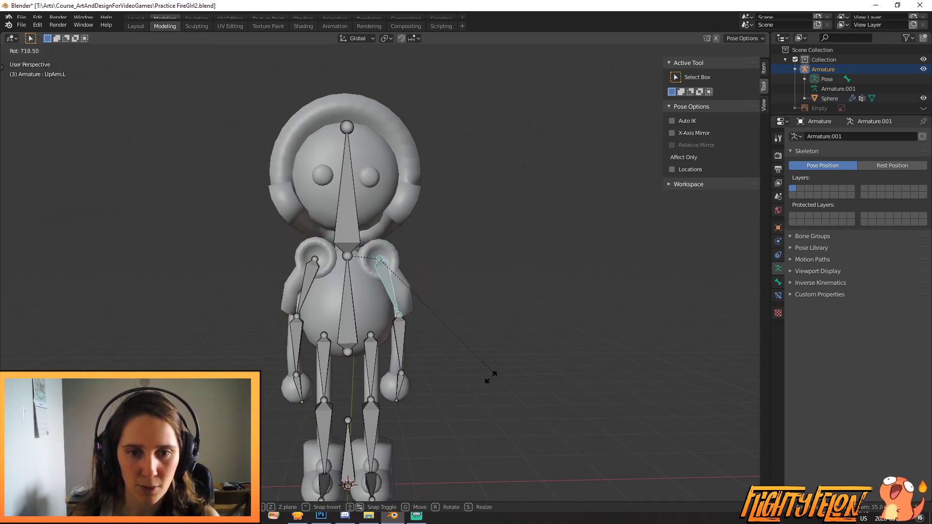
left_click(512, 362)
middle_click_drag(511, 362, 251, 233)
Step: Return to Object Mode, select the character mesh and put it in Edit Mode
left_click(29, 51)
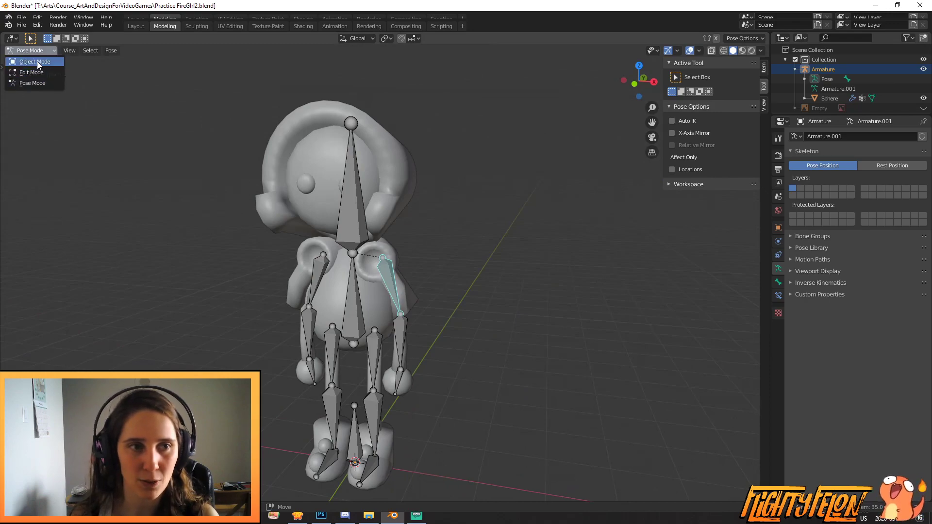
left_click(30, 61)
scroll(366, 217, "up", 3)
left_click(420, 122)
scroll(397, 170, "up", 2)
key("Tab")
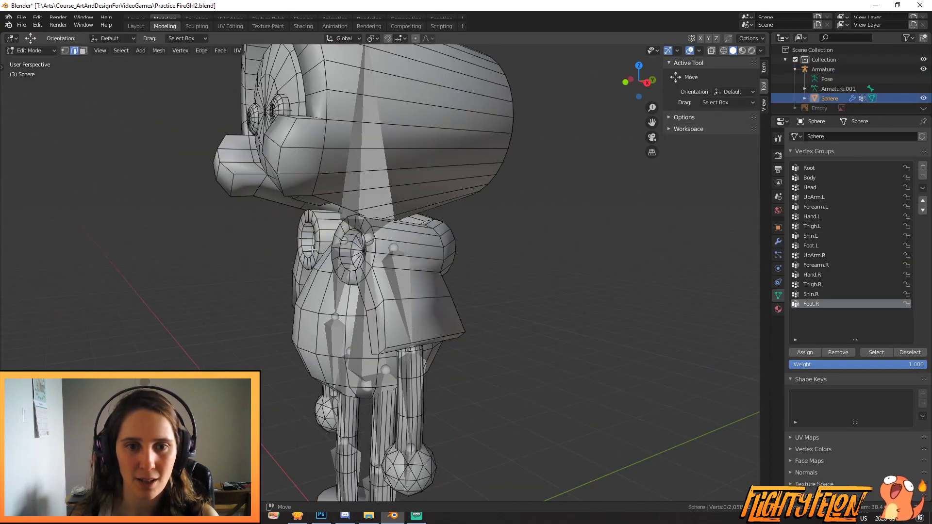
middle_click_drag(574, 225, 398, 228)
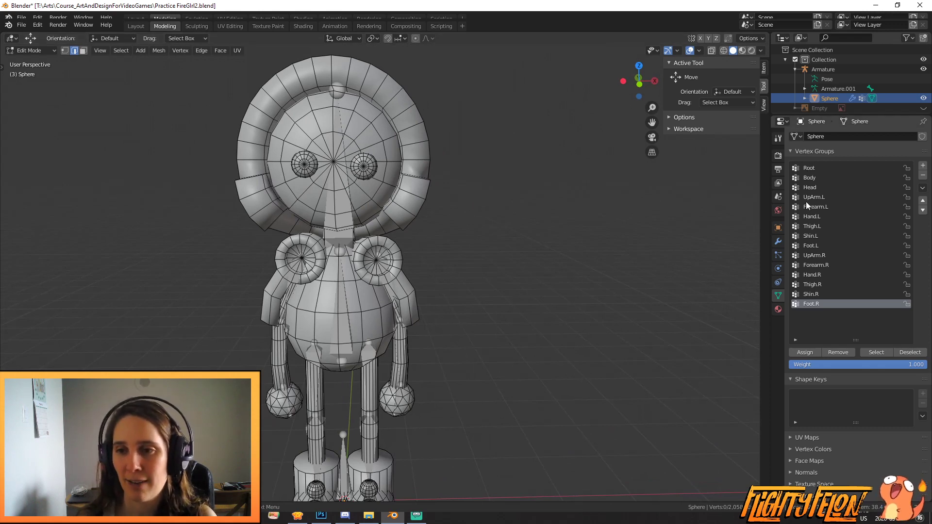
Step: Select the linked hood, face and both eyes, and assign them to the Head vertex group
key("l")
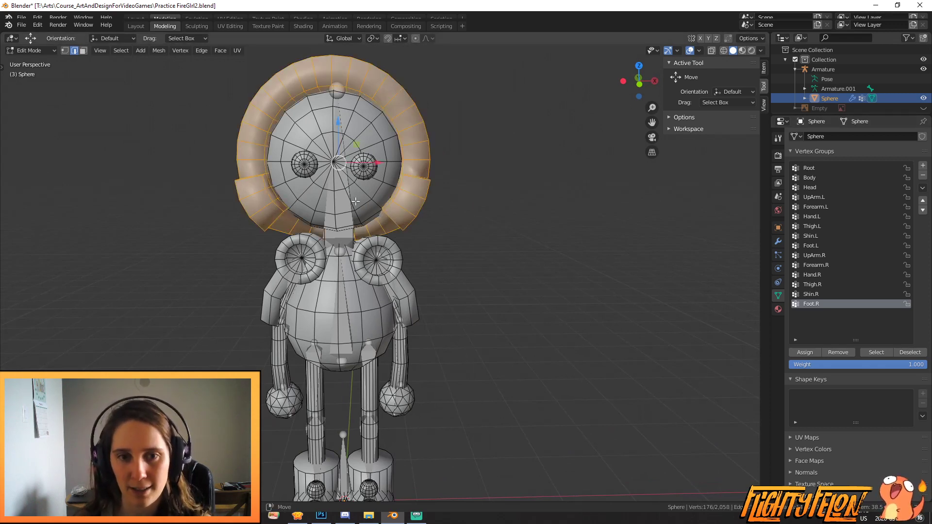
key("l")
key("l")
key("l")
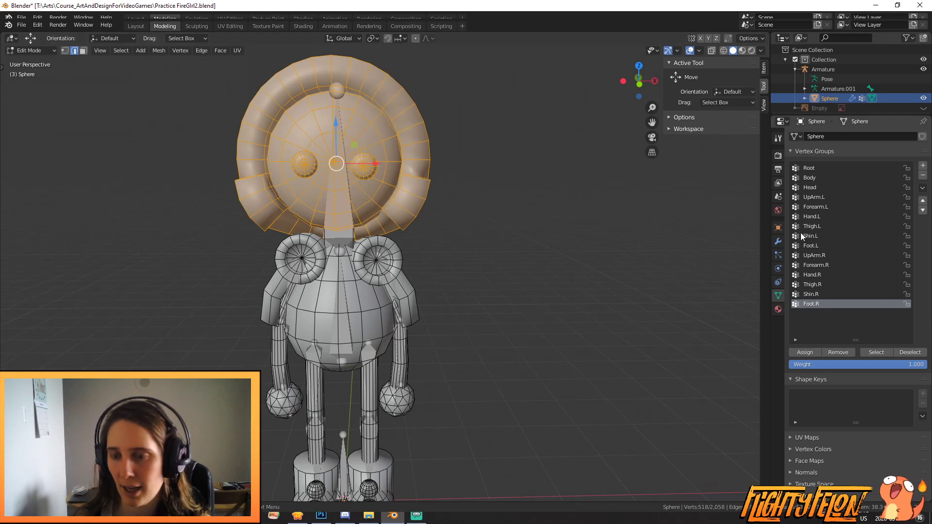
left_click(810, 187)
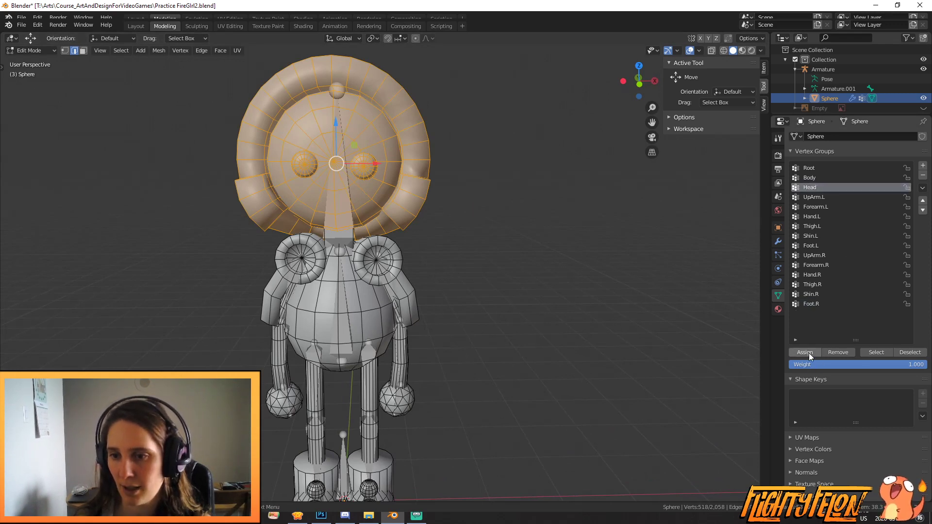
left_click(813, 354)
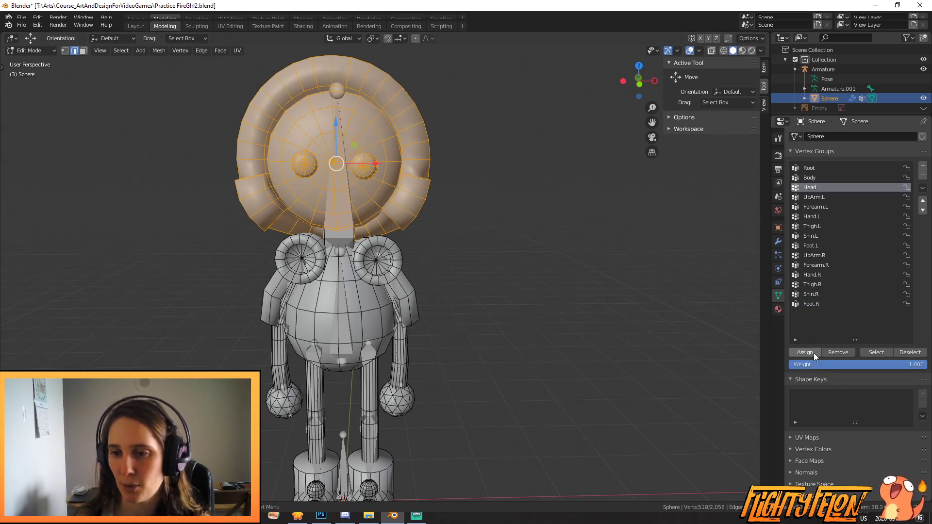
Step: Put the armature in Pose Mode and rotate the Head bone to test that the head geometry follows it
key("Tab")
left_click(336, 207)
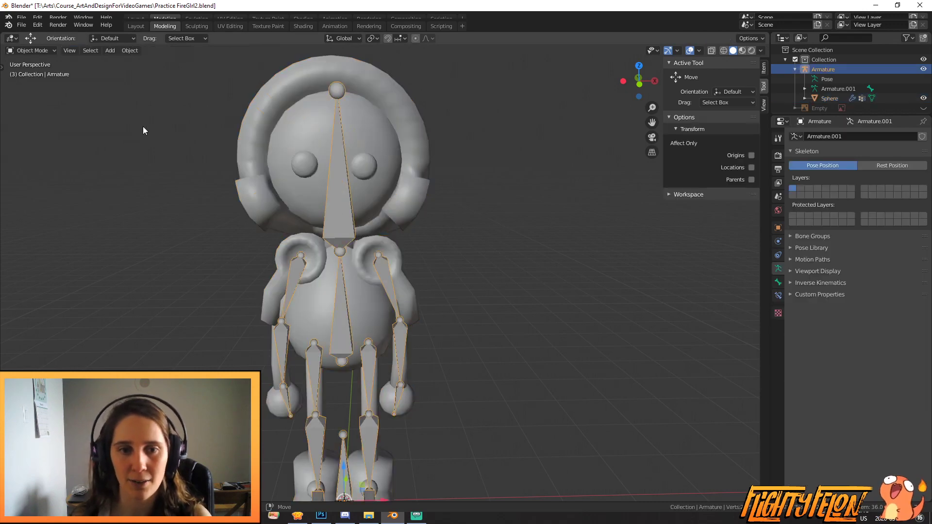
left_click(32, 50)
left_click(32, 83)
left_click(345, 187)
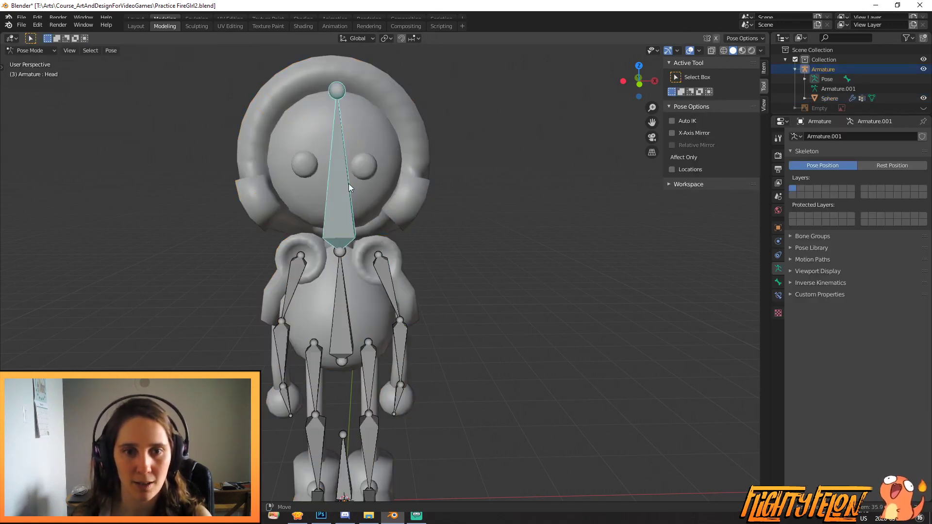
key("r")
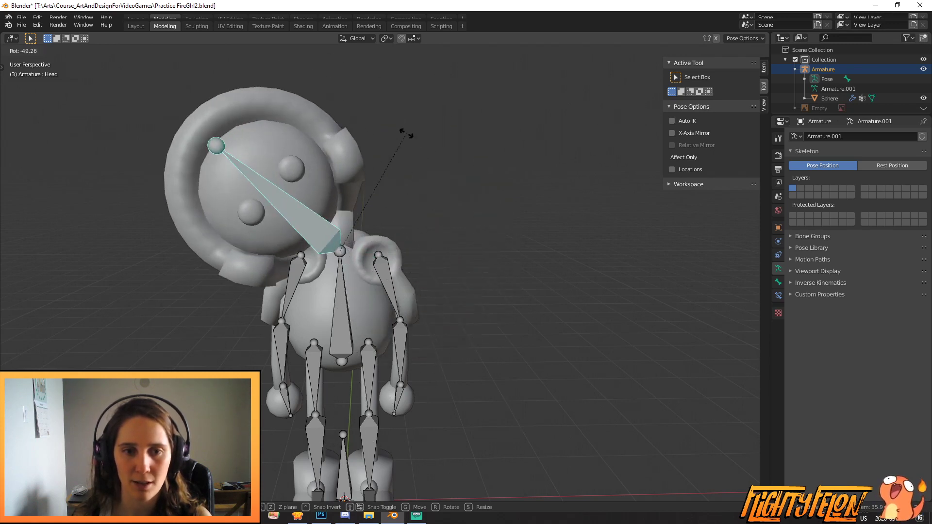
key("Escape")
key("s")
left_click(424, 217)
middle_click_drag(424, 218, 570, 191)
Step: Leave Pose Mode, select the character mesh again and return it to Edit Mode
key("Tab")
scroll(570, 191, "up", 2)
key("Tab")
key("Tab")
left_click(39, 51)
left_click(34, 58)
left_click(447, 173)
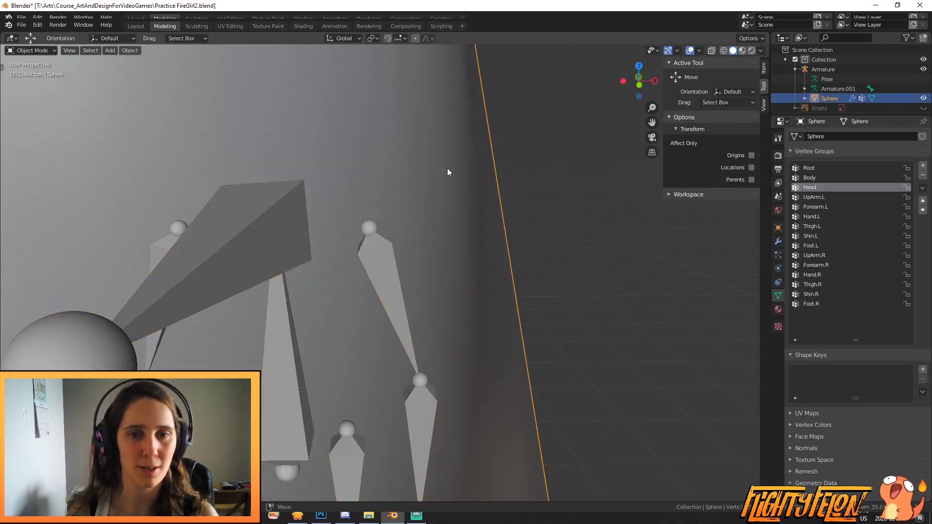
left_click(31, 57)
left_click(31, 106)
Step: Add the linked neck piece to the selected head parts and assign the selection to the Head vertex group
scroll(422, 150, "down", 5)
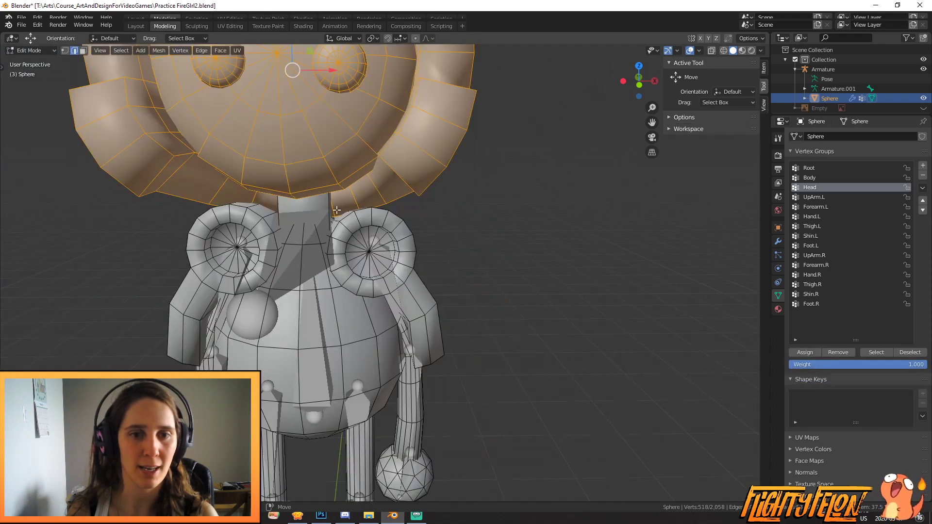
scroll(351, 211, "up", 1)
key("l")
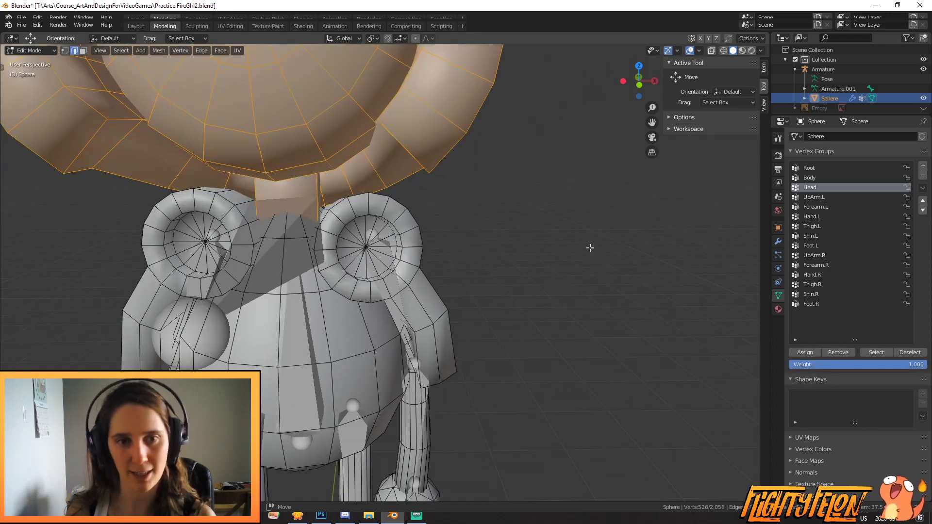
left_click(806, 355)
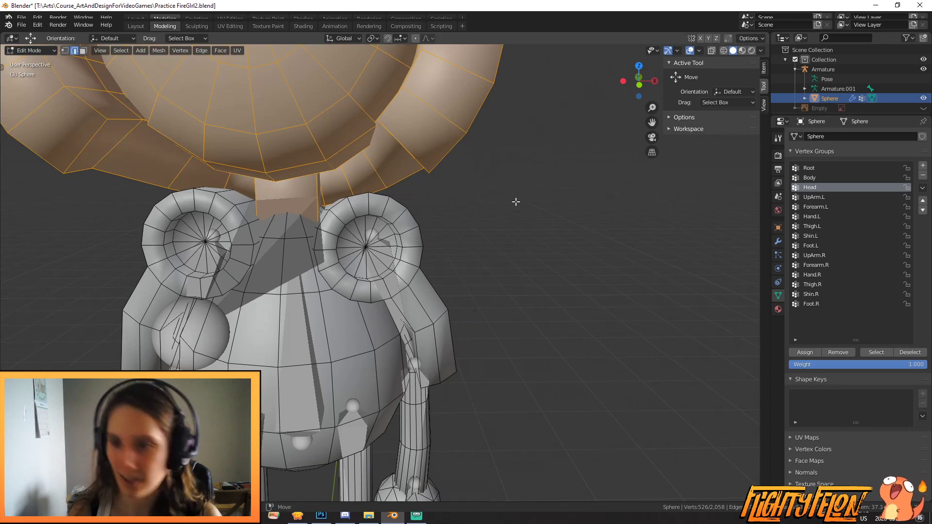
Step: Select only the linked torso piece, choose the Body vertex group for it, and save the file
scroll(545, 193, "down", 4)
scroll(436, 232, "up", 2)
key("alt+a")
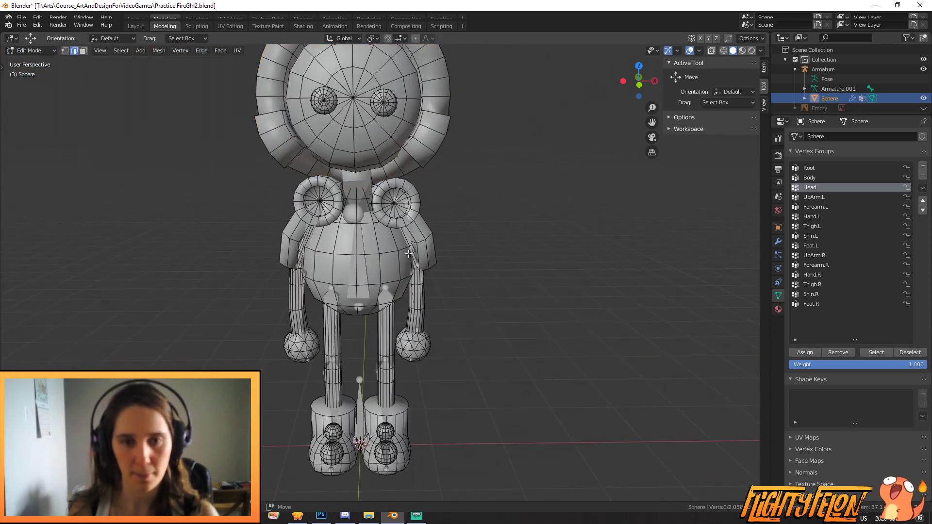
key("l")
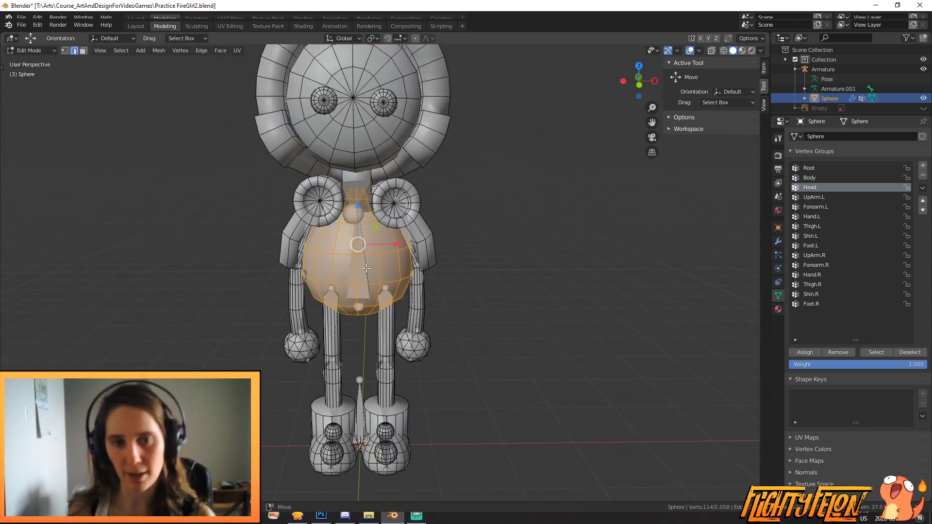
left_click(813, 179)
scroll(527, 320, "up", 3)
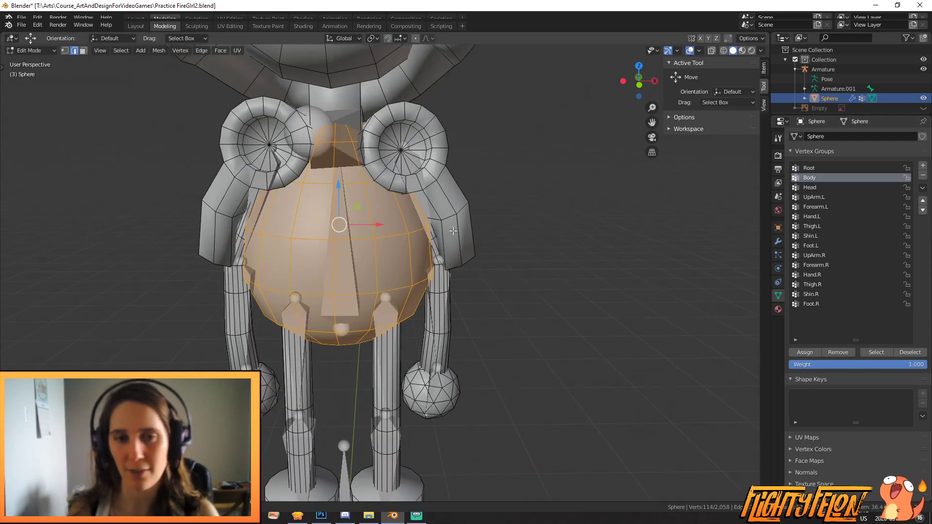
scroll(529, 266, "up", 1)
middle_click_drag(528, 266, 581, 267)
scroll(583, 272, "down", 3)
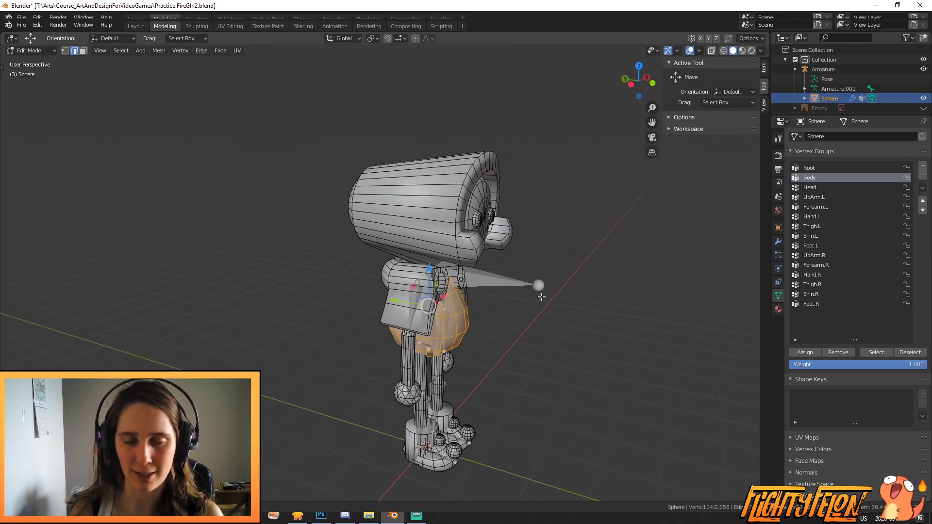
scroll(591, 297, "up", 3)
key("ctrl+s")
Step: Select only the linked sleeves, arms and hands on both sides, and hide all the unselected geometry
middle_click_drag(609, 330, 489, 291)
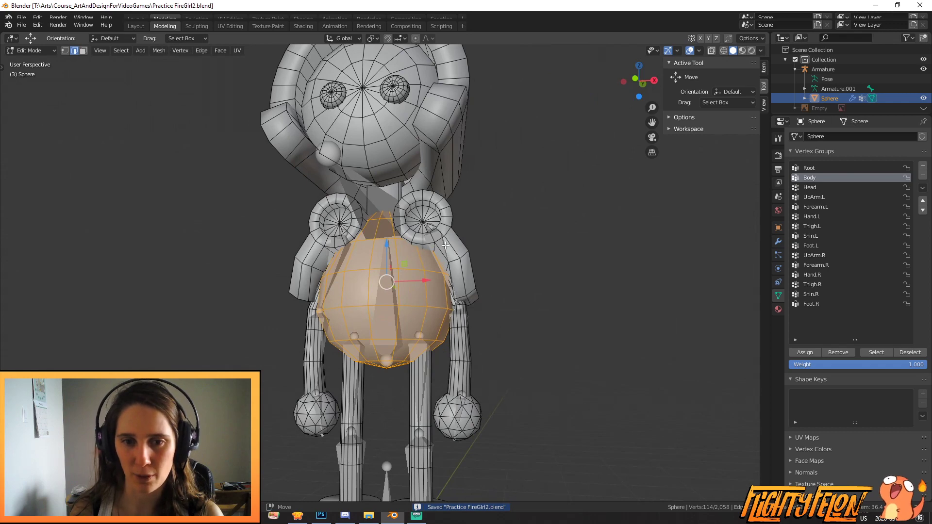
mouse_move(291, 312)
middle_mouse_down()
mouse_move(346, 293)
mouse_move(299, 321)
middle_mouse_up()
scroll(445, 294, "up", 1)
scroll(445, 295, "down", 2)
key("a")
key("alt+a")
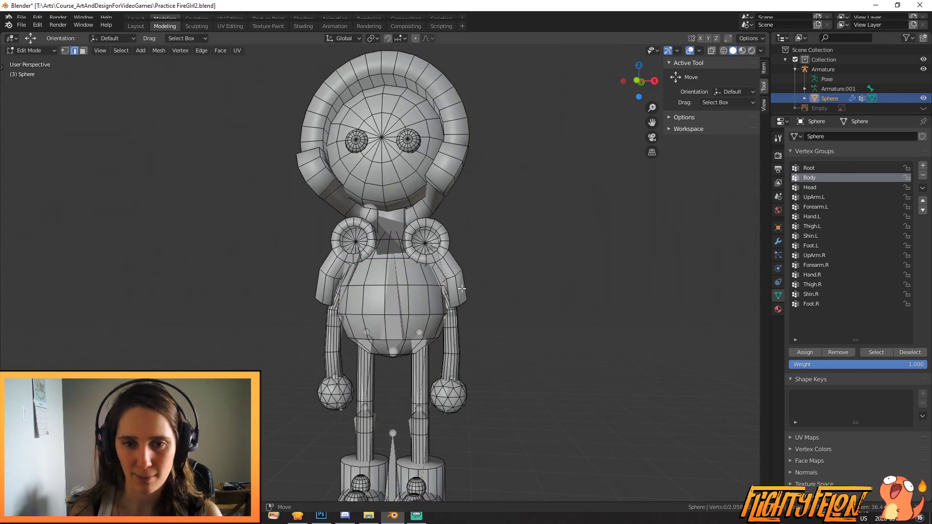
key("l")
middle_click_drag(457, 263, 417, 322)
key("l")
key("l")
key("l")
key("l")
middle_click_drag(313, 360, 367, 346)
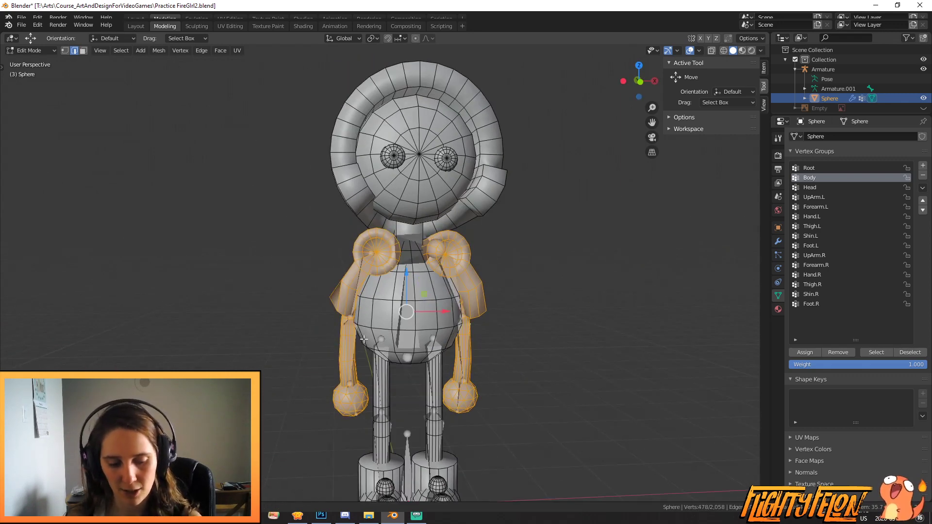
key("shift+h")
Step: Examine the isolated sleeves, arms and hands against the arm bones from several angles
middle_click_drag(308, 317, 438, 343)
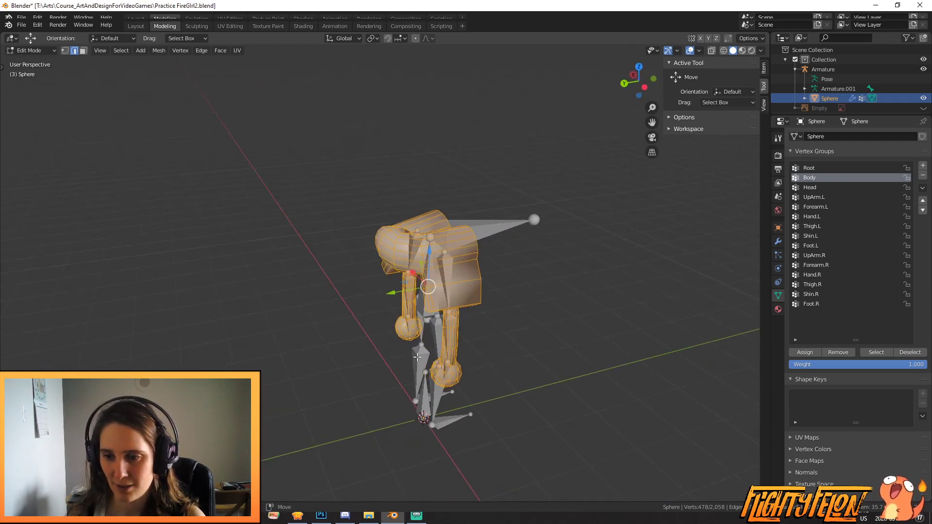
scroll(612, 297, "up", 4)
middle_click_drag(612, 298, 564, 434)
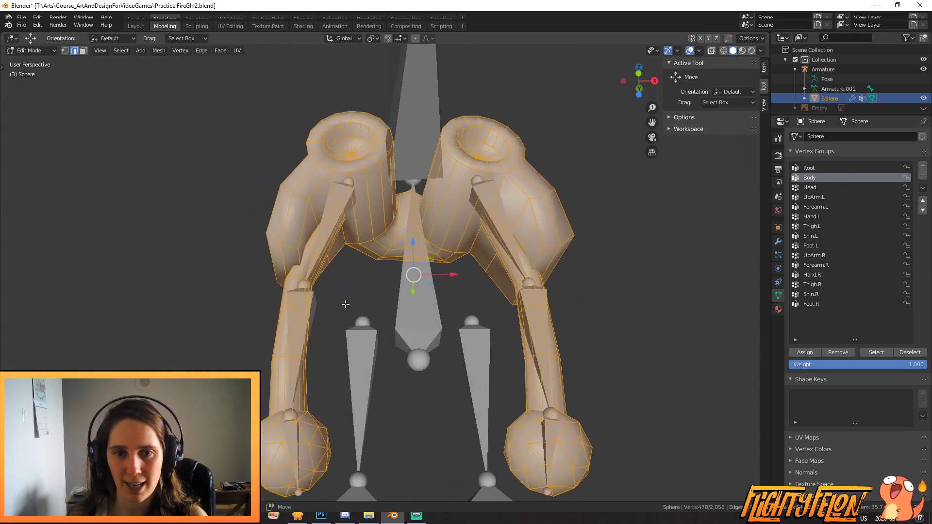
scroll(449, 275, "down", 4)
middle_click_drag(451, 274, 439, 359)
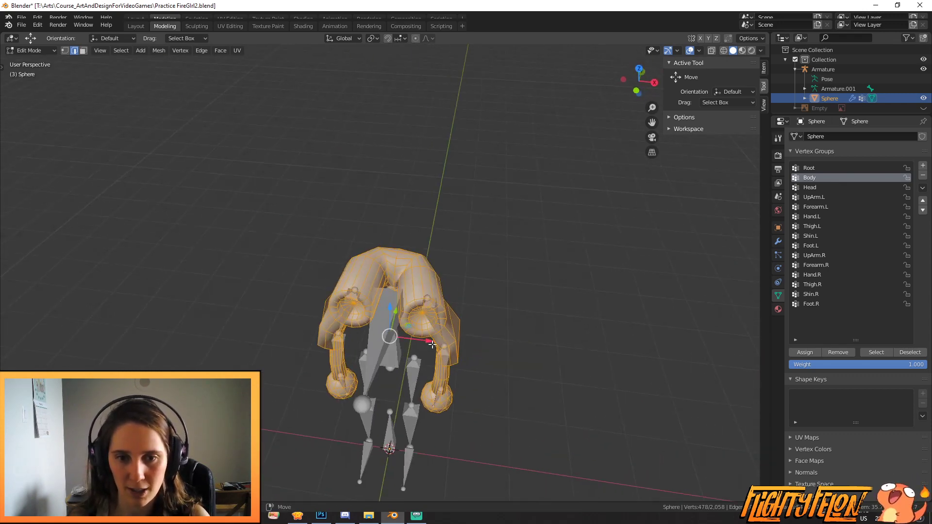
scroll(641, 270, "up", 3)
middle_click_drag(690, 239, 512, 226)
scroll(515, 266, "up", 2)
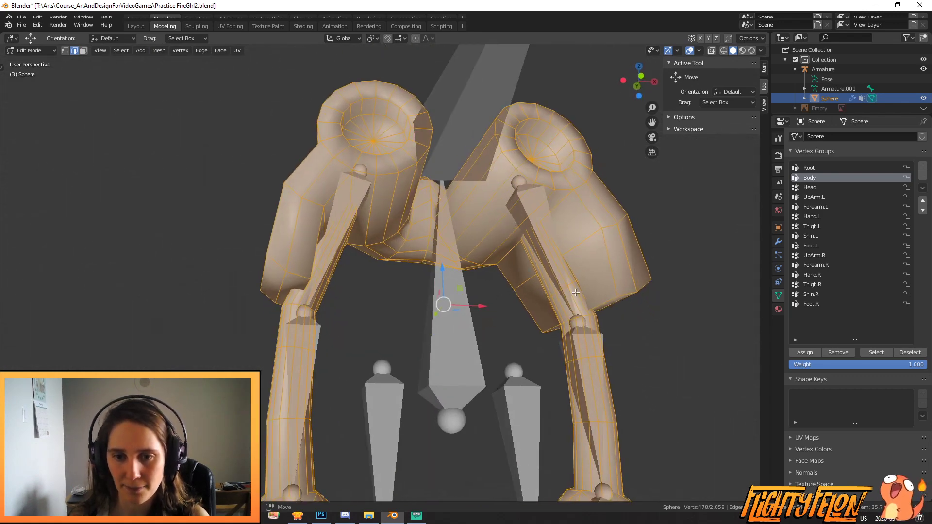
scroll(575, 292, "up", 1)
middle_click_drag(574, 293, 493, 268, "shift")
scroll(476, 283, "up", 1)
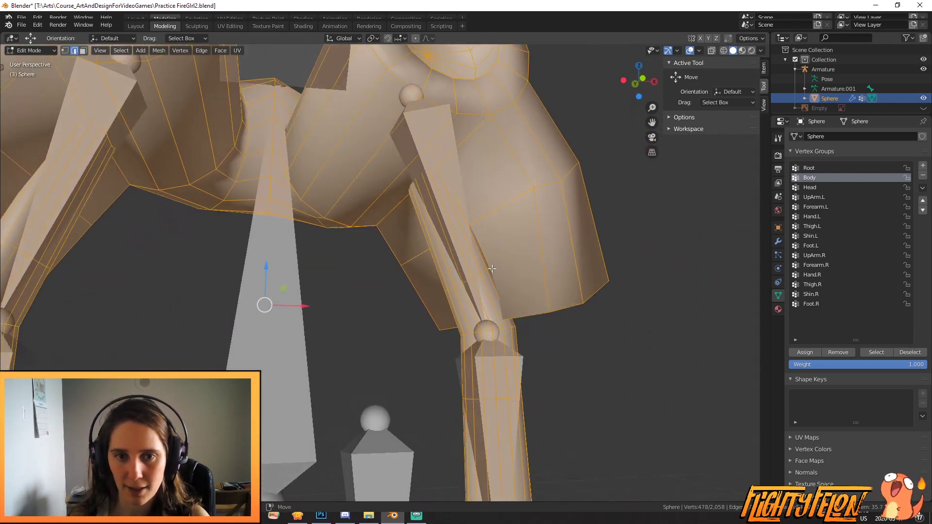
scroll(437, 262, "down", 5)
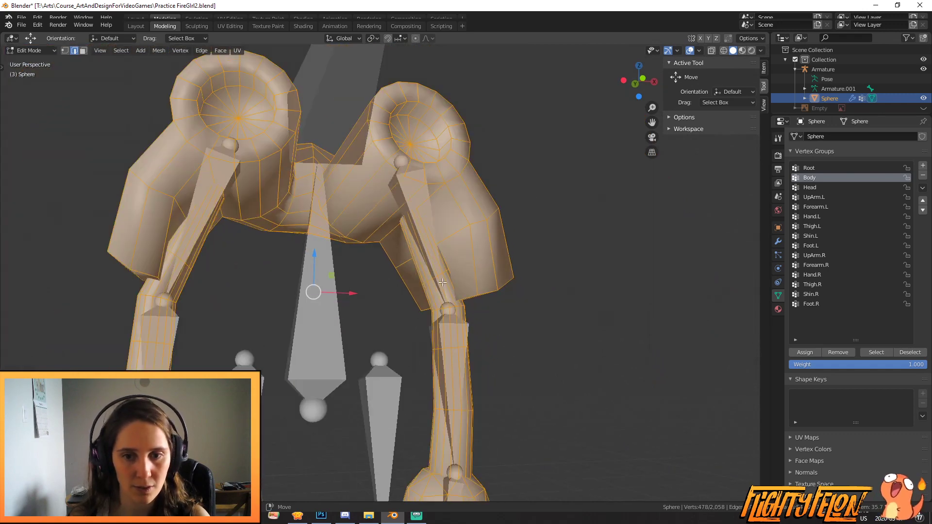
Step: Select only the linked shoulder and sleeve piece and hide it from the mesh view
key("alt+a")
key("l")
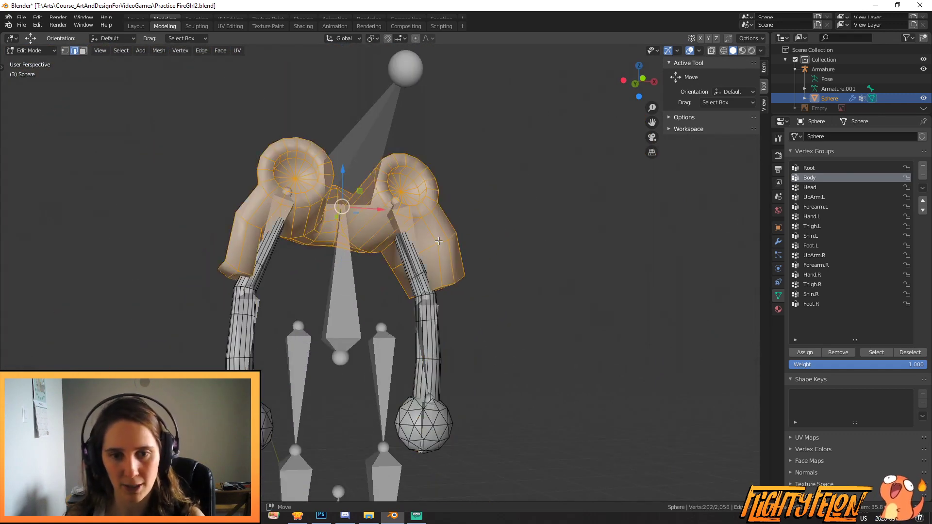
key("h")
Step: In face selection mode, select the cap faces at the shoulder ends of both arms and delete them
middle_click_drag(435, 241, 450, 283)
scroll(440, 271, "up", 4)
scroll(450, 282, "up", 3)
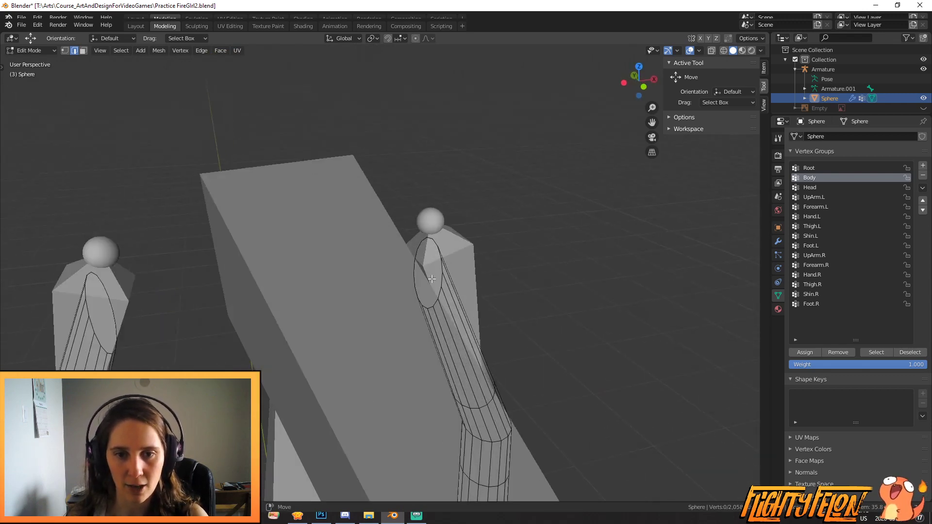
left_click(83, 50)
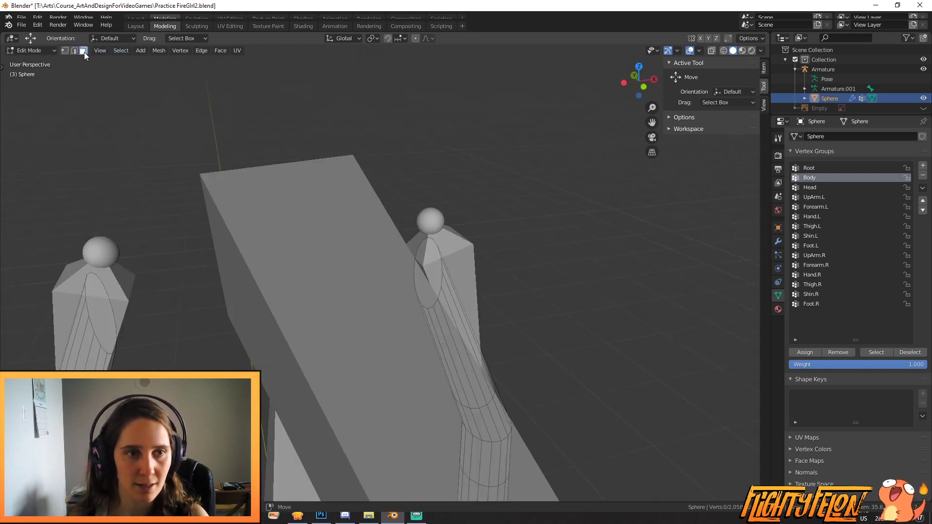
left_click(442, 262)
left_click(95, 315, "shift")
scroll(204, 340, "down", 5)
middle_click_drag(311, 374, 330, 221, "shift")
scroll(457, 311, "up", 5)
scroll(485, 296, "down", 5)
middle_click_drag(420, 207, 514, 192)
key("x")
left_click(386, 227)
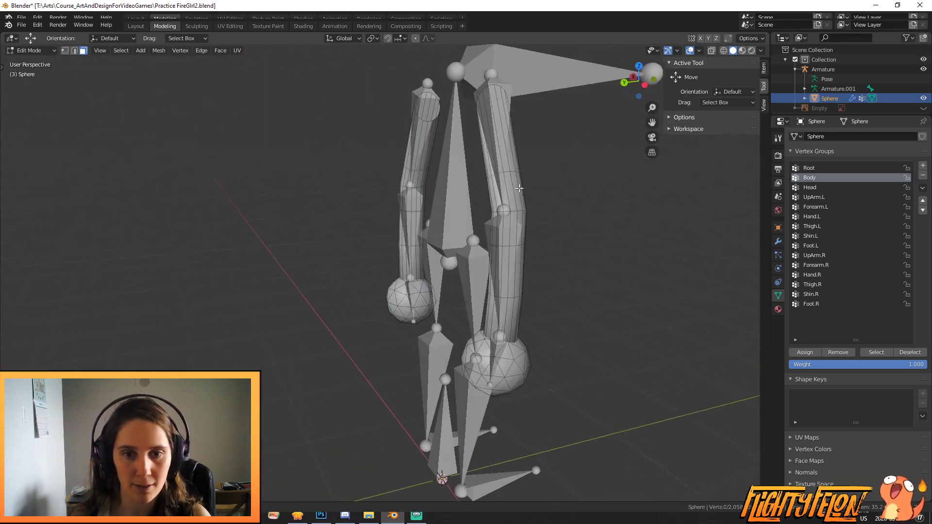
Step: Switch to wireframe display and delete the arms' end cap faces hidden inside both hand spheres
scroll(543, 294, "up", 5)
key("z")
left_click(483, 302)
scroll(484, 308, "up", 2)
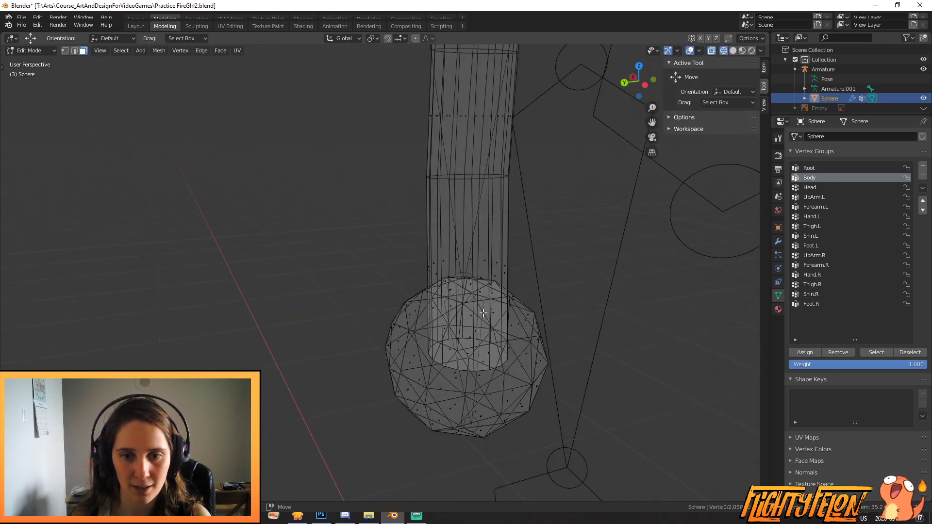
left_click(475, 360)
scroll(490, 359, "down", 4)
middle_click_drag(490, 359, 539, 395)
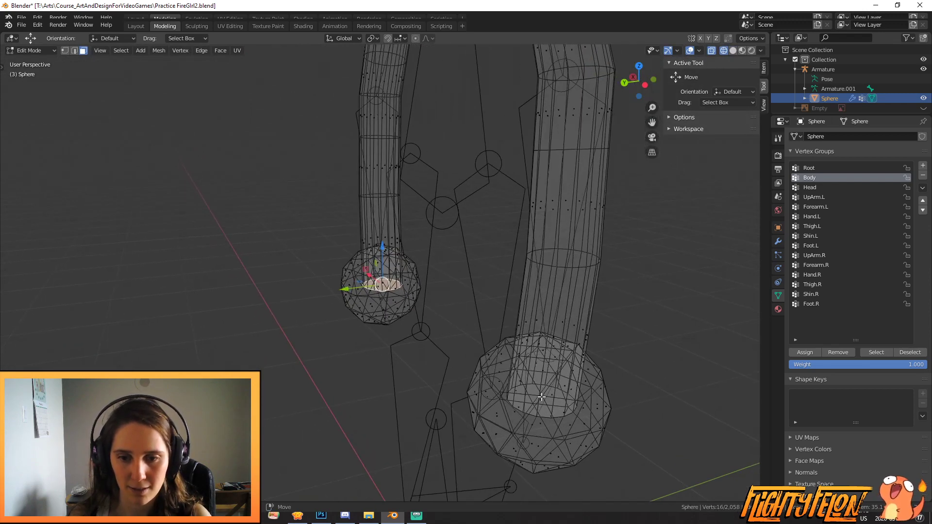
left_click(541, 400, "shift")
key("x")
left_click(542, 401)
scroll(553, 311, "down", 6)
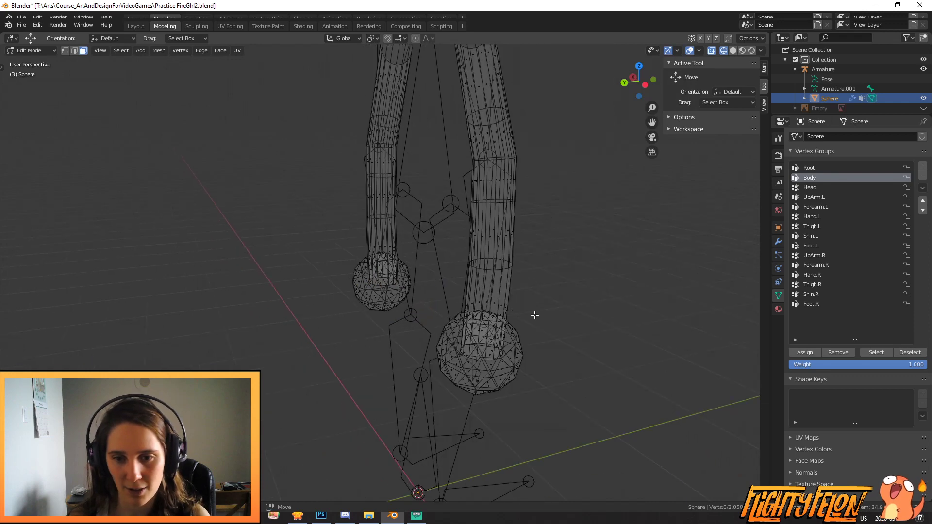
Step: Save the file and assign the arm's upper face loop, from shoulder to elbow, to the UpArm.L vertex group
key("ctrl+s")
middle_click_drag(559, 263, 418, 283)
scroll(418, 283, "down", 4)
scroll(448, 287, "up", 4)
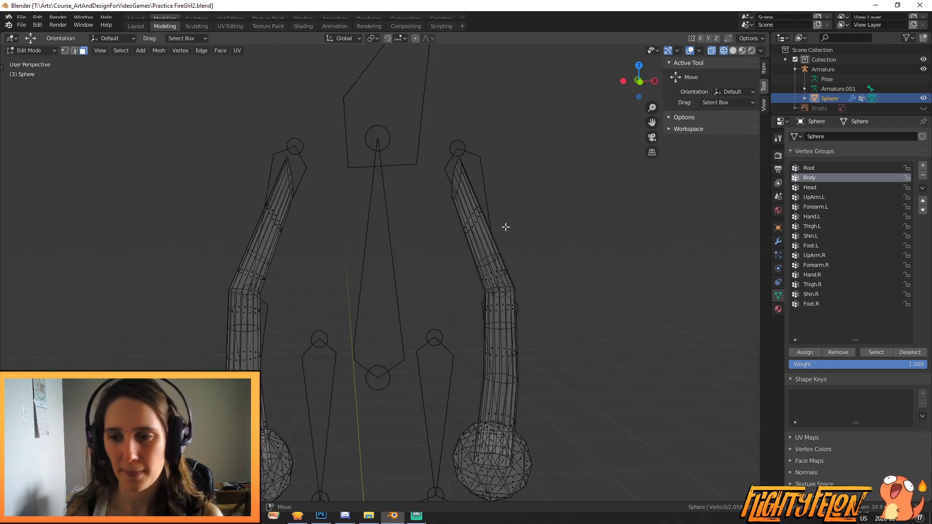
key("l")
middle_click_drag(521, 287, 503, 262)
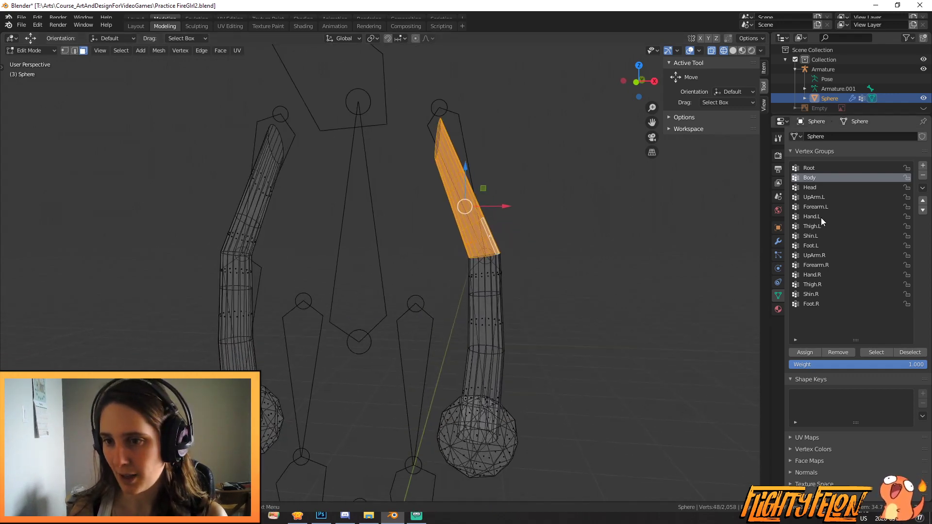
left_click(815, 197)
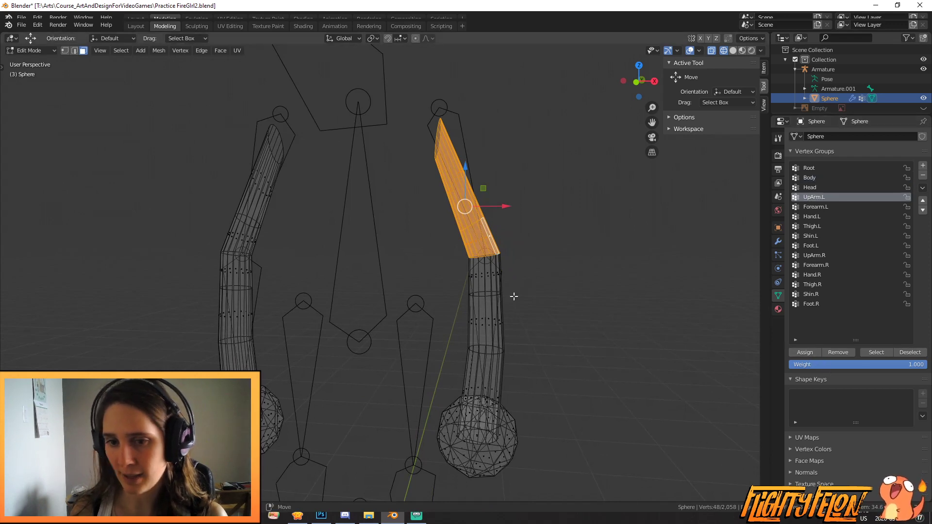
Step: Select the same arm's face loops from the elbow down to the wrist and assign them to the Forearm.L vertex group
left_click(499, 270, "alt")
left_click(504, 324, "alt+shift")
left_click(499, 369, "alt+shift")
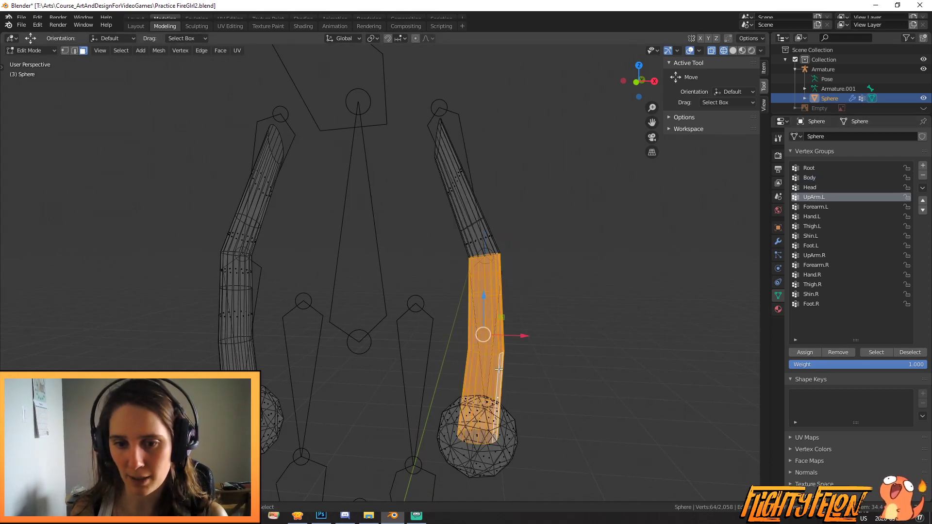
left_click(821, 207)
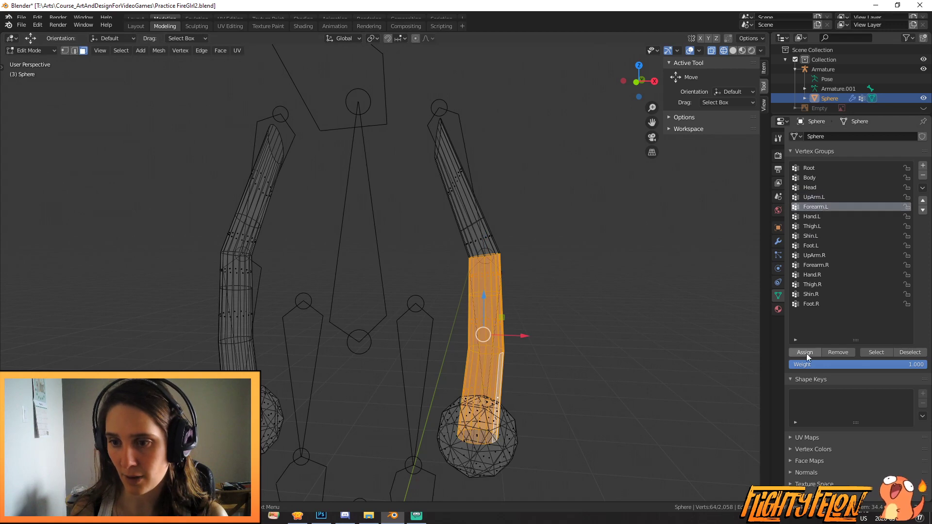
Step: Select only the linked hand sphere on that arm and assign it to the Hand.L vertex group
key("alt+a")
key("l")
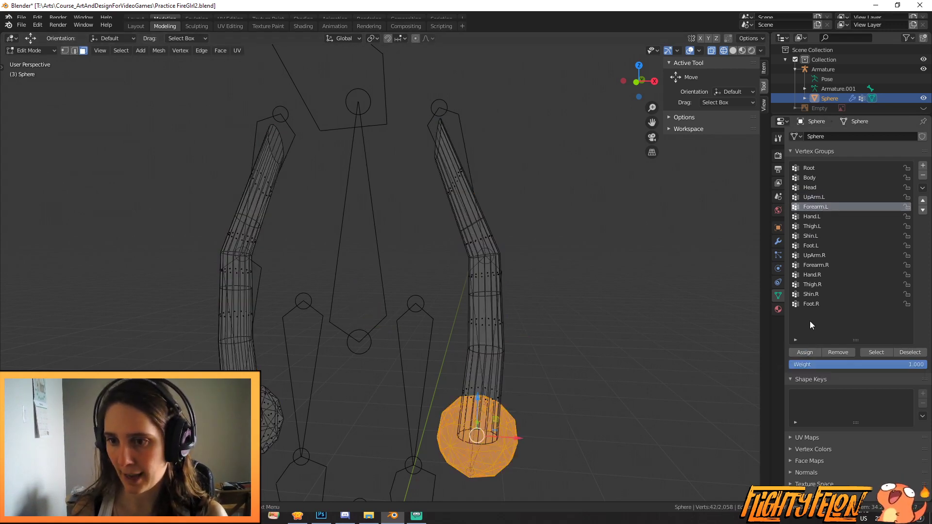
left_click(820, 216)
scroll(375, 207, "down", 3)
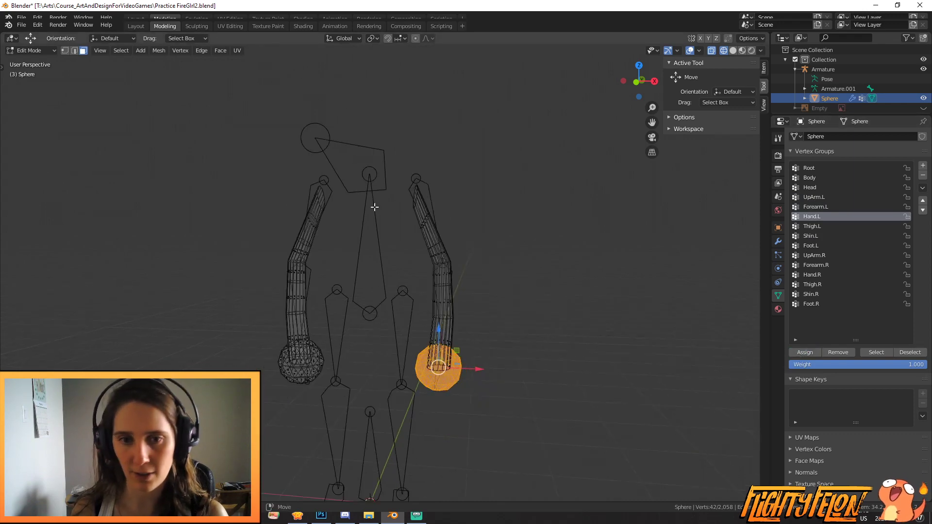
Step: Leave mesh editing, put the armature in Pose Mode and clear the rotation of all its bones
key("Tab")
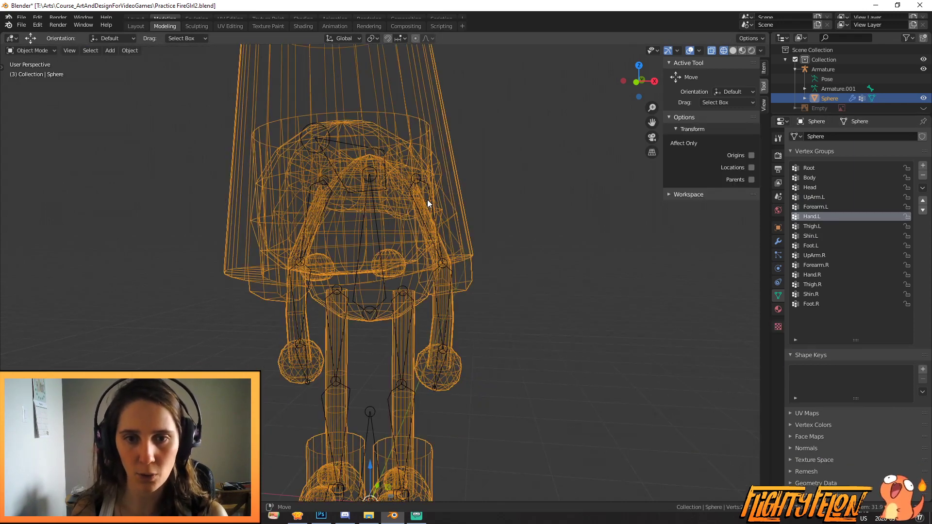
left_click(436, 318)
scroll(444, 329, "down", 2)
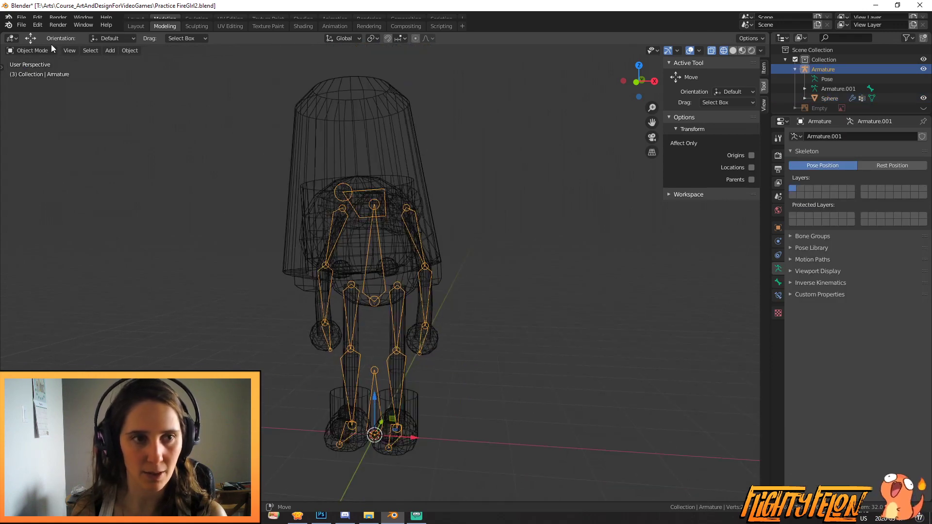
left_click(39, 84)
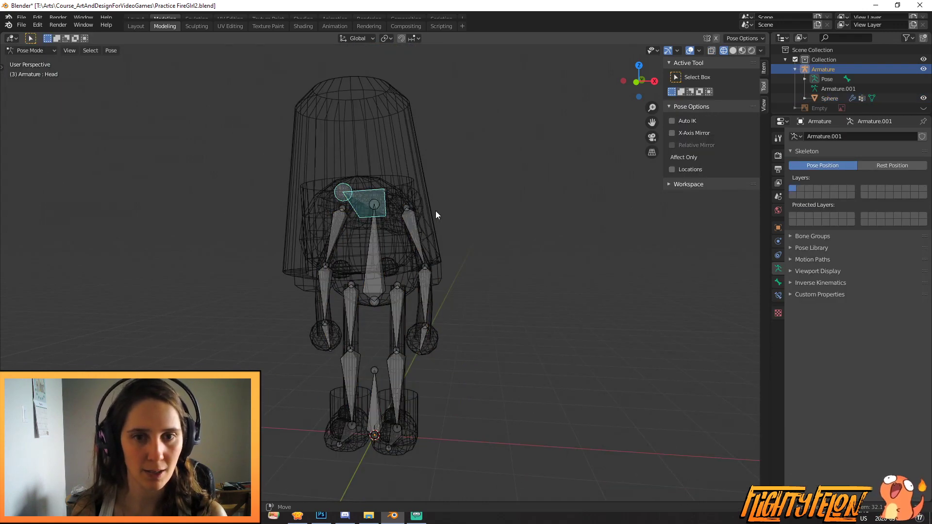
key("a")
key("alt+r")
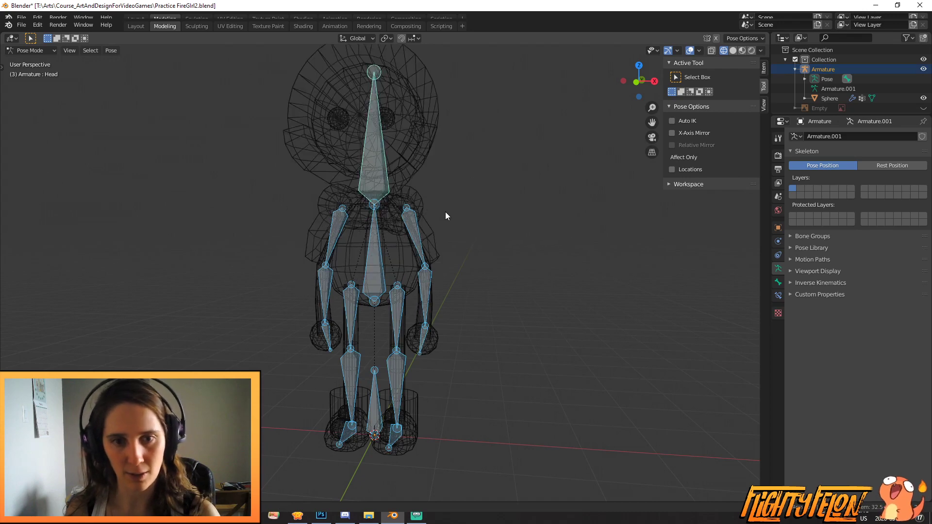
Step: Switch to solid display and rotate the UpArm.L bone so the arm is raised out sideways
mouse_move(494, 216)
middle_mouse_down()
mouse_move(421, 238)
mouse_move(492, 237)
middle_mouse_up()
scroll(421, 237, "up", 2)
left_click(422, 238)
key("z")
left_click(558, 240)
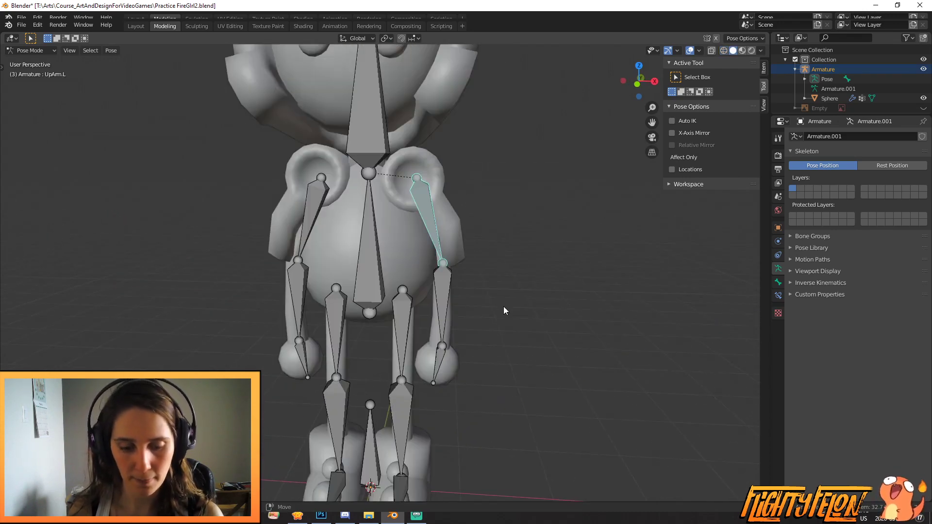
key("r")
left_click(526, 188)
left_click(526, 188)
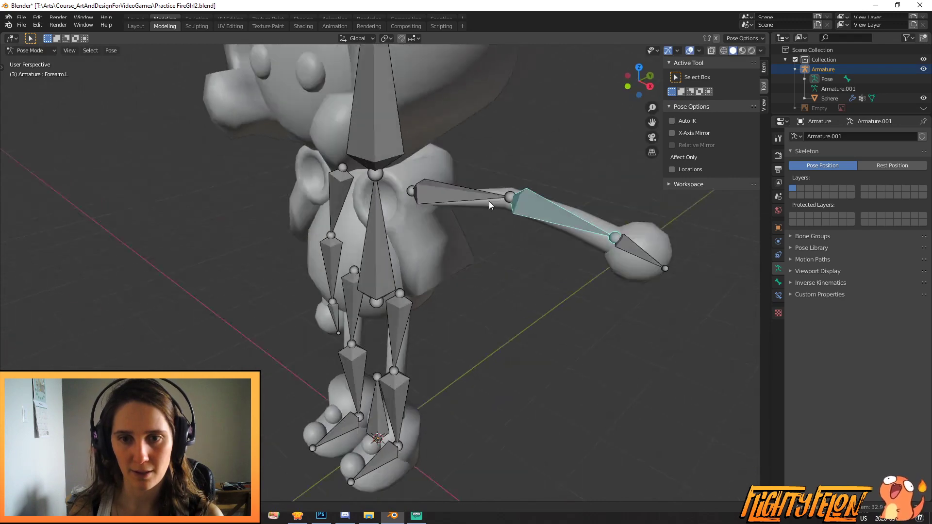
Step: Bend the Forearm.L bone forward at the elbow as seen from above and test how the arm mesh follows
middle_click_drag(496, 187, 541, 364)
key("r")
left_click(471, 396)
middle_click_drag(471, 396, 458, 382)
key("r")
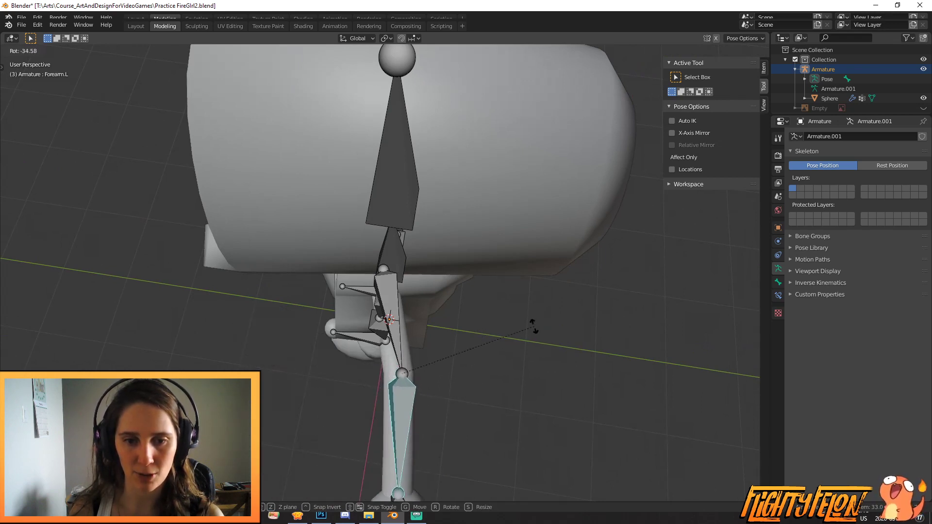
right_click(546, 373)
scroll(546, 373, "down", 3)
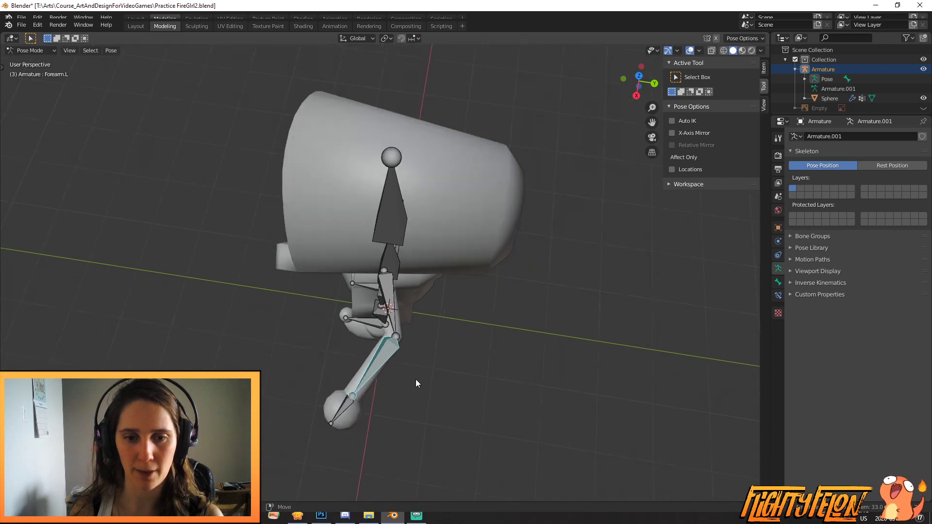
middle_click_drag(405, 370, 479, 407)
key("r")
right_click(400, 431)
Step: Leave Pose Mode and hide the armature briefly to examine the bent arm mesh up close
key("ctrl+Tab")
left_click(924, 69)
scroll(372, 440, "up", 5)
left_click(923, 69)
scroll(321, 330, "down", 5)
middle_click_drag(315, 326, 452, 226)
scroll(404, 253, "up", 3)
Step: Return the armature to Object Mode and open the character mesh in Edit Mode
key("Tab")
middle_click_drag(390, 266, 354, 271)
left_click(47, 53)
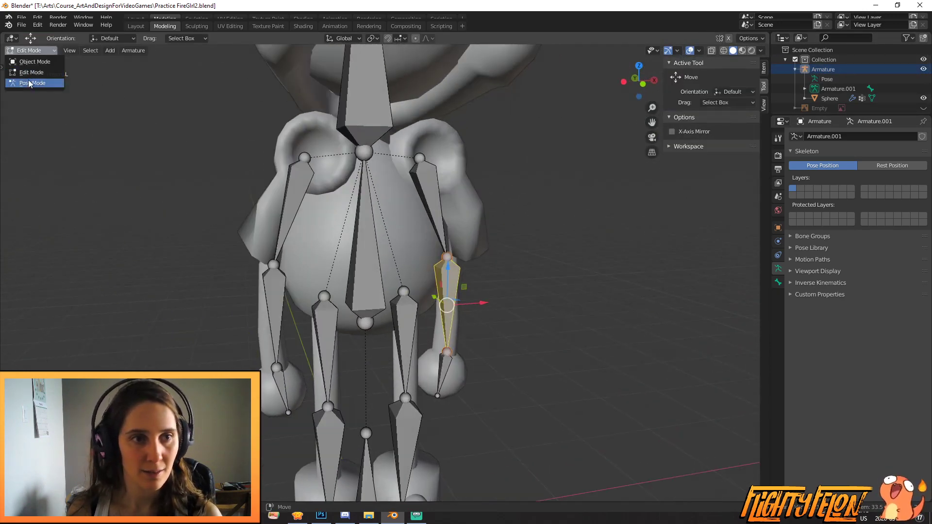
left_click(33, 63)
left_click(322, 245)
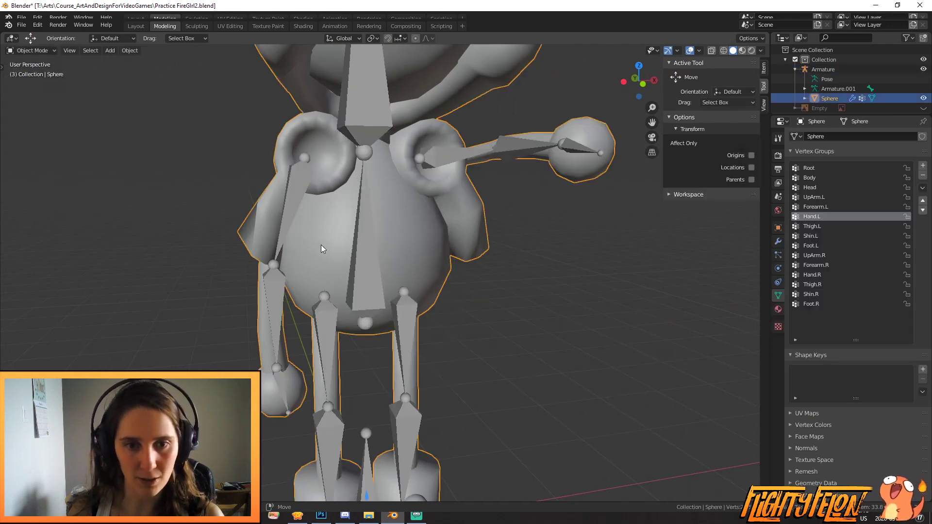
key("Tab")
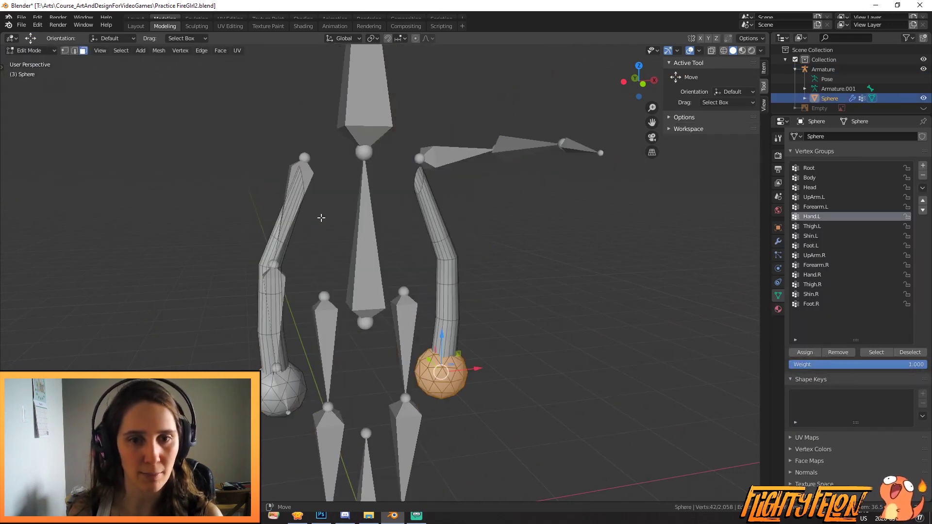
Step: Reveal all hidden mesh parts and select only the linked sleeves piece plus the arm and hand on the .R side
middle_click_drag(323, 218, 306, 217)
key("alt+h")
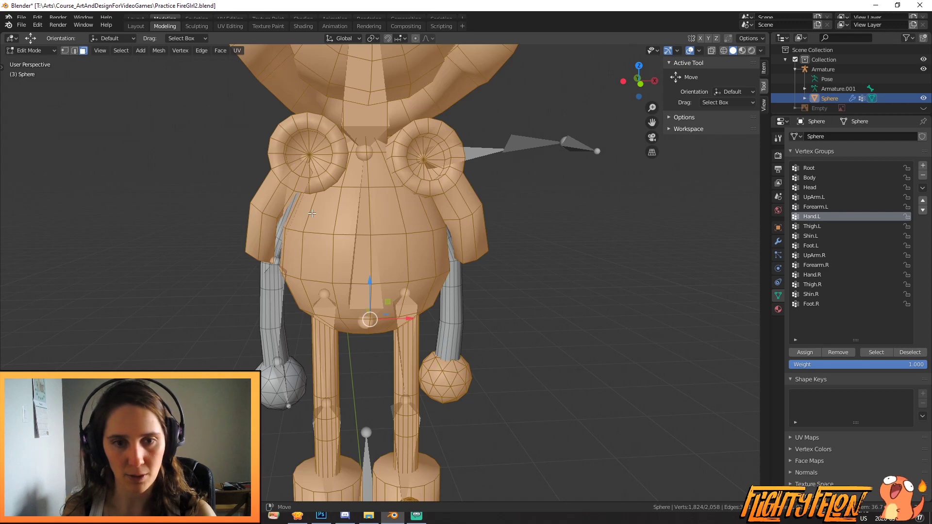
key("alt+a")
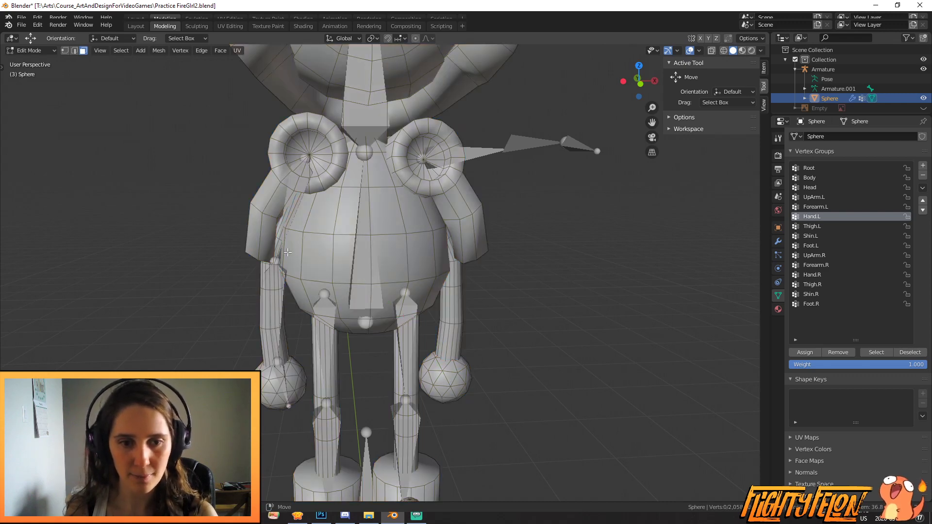
key("l")
key("l")
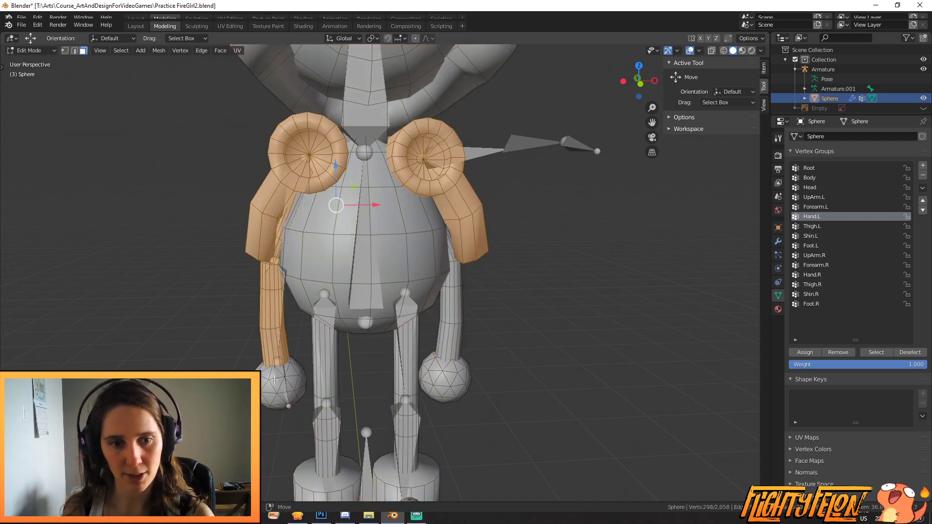
key("l")
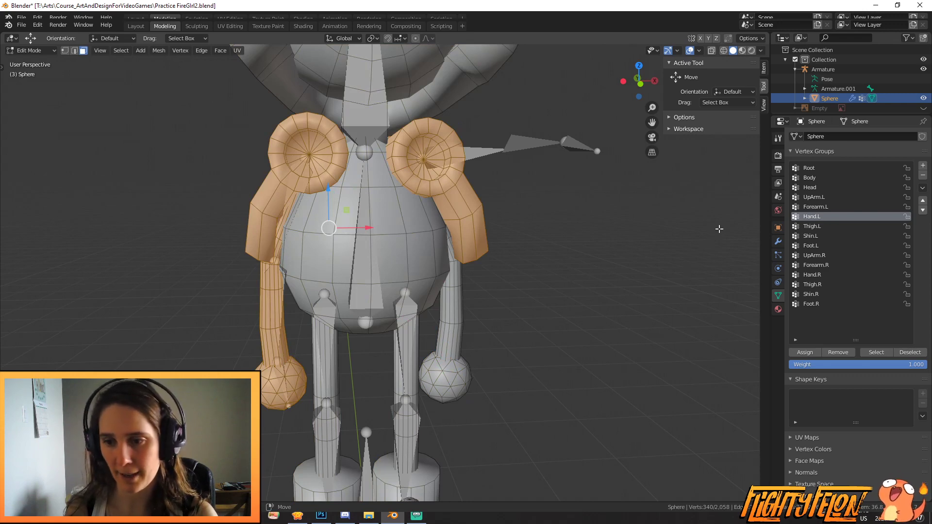
Step: Switch to Weight Paint mode with UpArm.R active, mask painting to the selected faces and use the front view
left_click(24, 52)
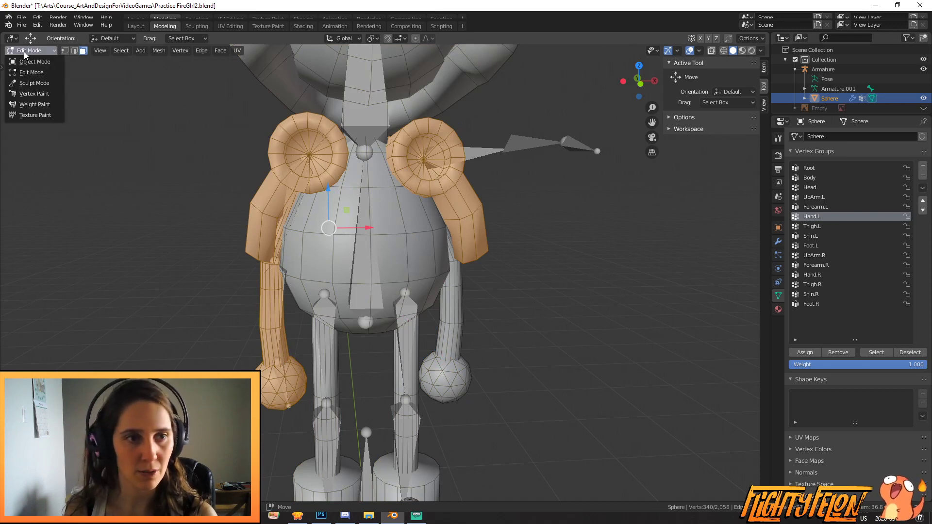
left_click(32, 105)
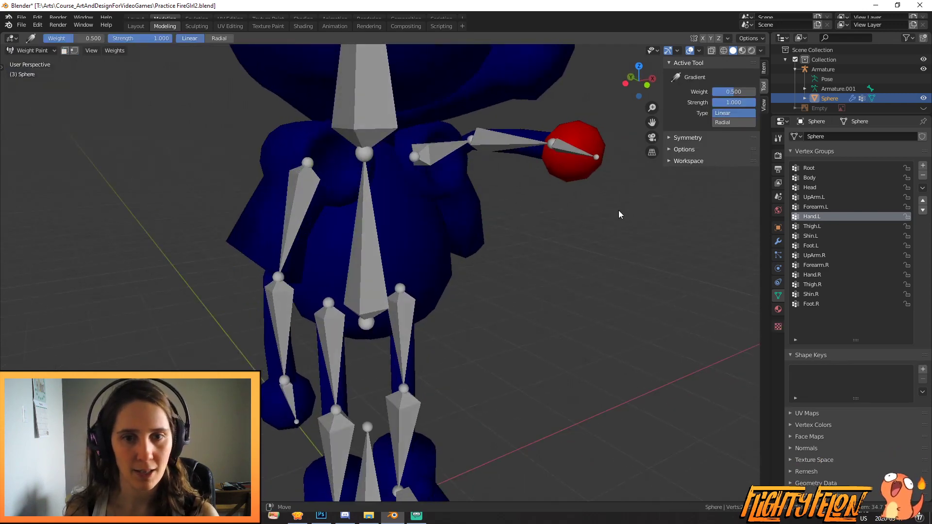
left_click(833, 257)
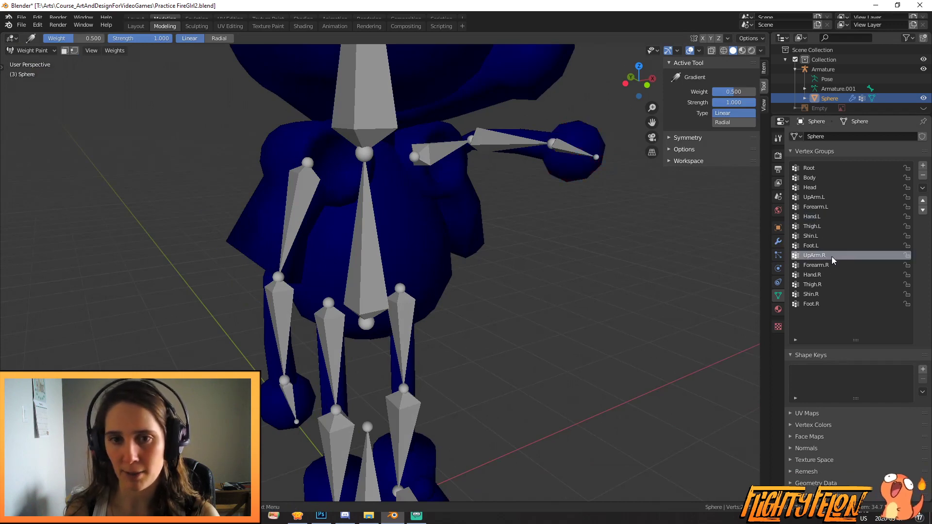
middle_click_drag(628, 266, 272, 164)
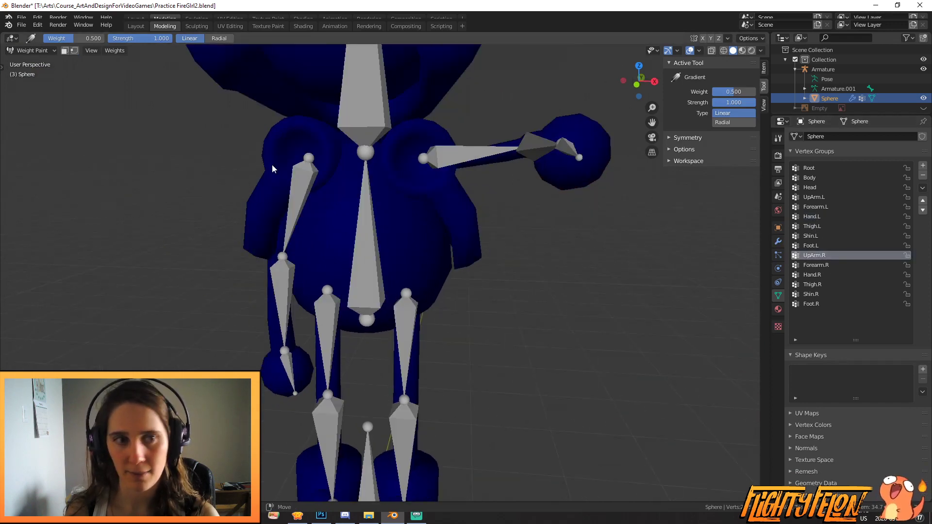
left_click(65, 50)
mouse_move(195, 131)
middle_mouse_down()
mouse_move(252, 162)
mouse_move(512, 148)
mouse_move(374, 165)
mouse_move(219, 153)
middle_mouse_up()
key("Tab")
key("Tab")
key("KP_1")
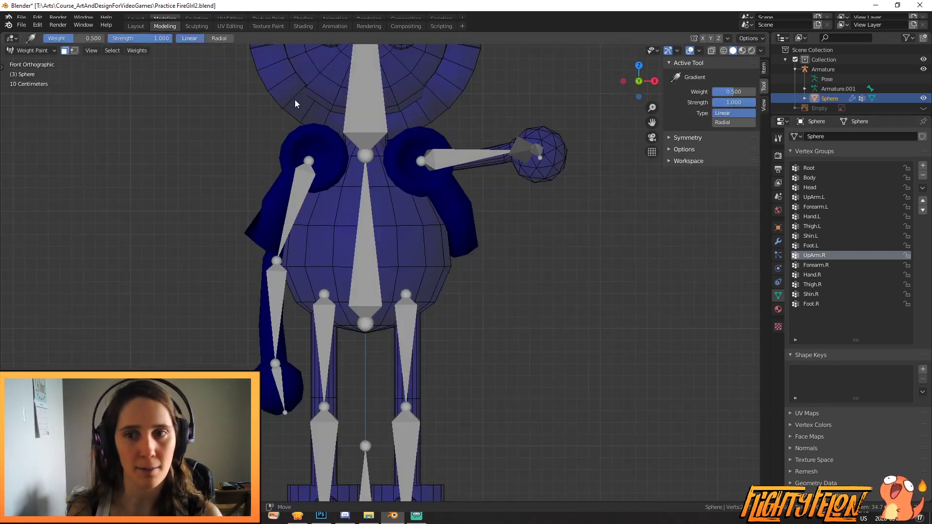
Step: Show the painting tools, set the Draw brush's blend mode to Mix and activate the Gradient tool
left_click(4, 68)
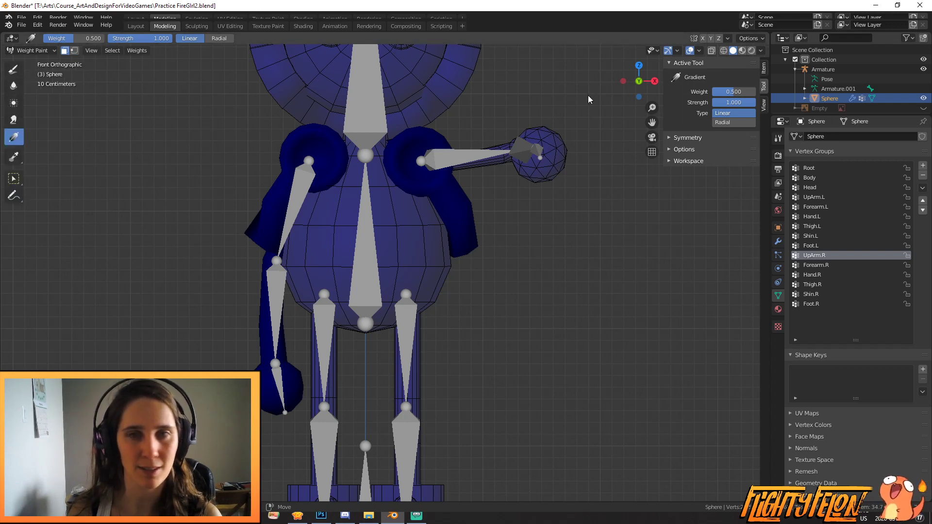
left_click(13, 69)
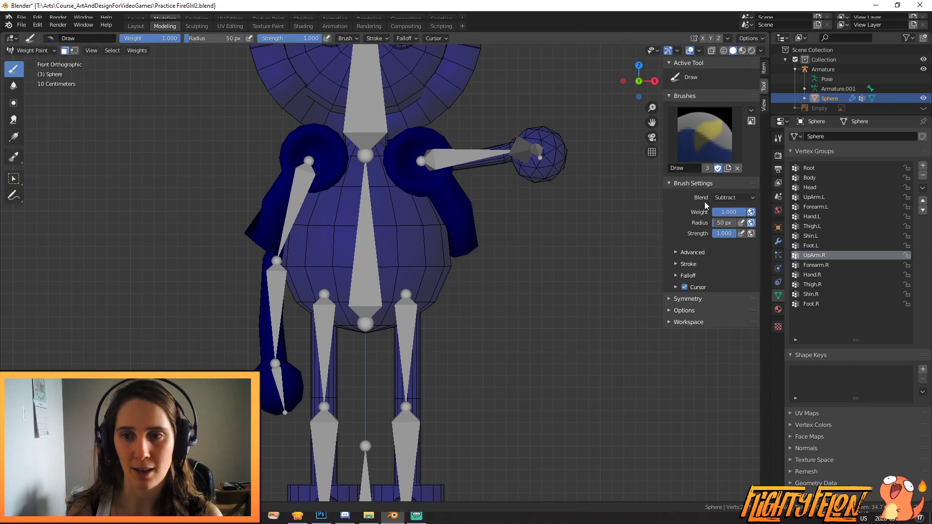
left_click(731, 198)
left_click(728, 209)
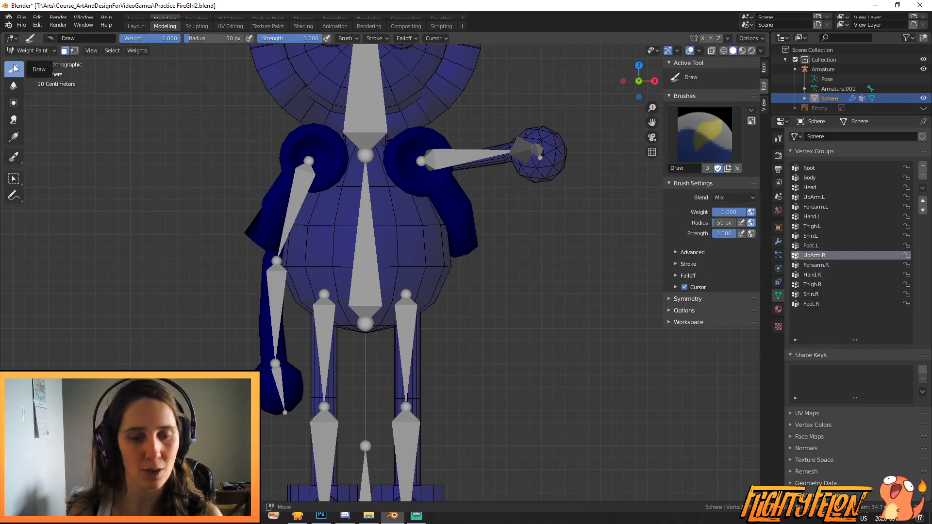
left_click(14, 141)
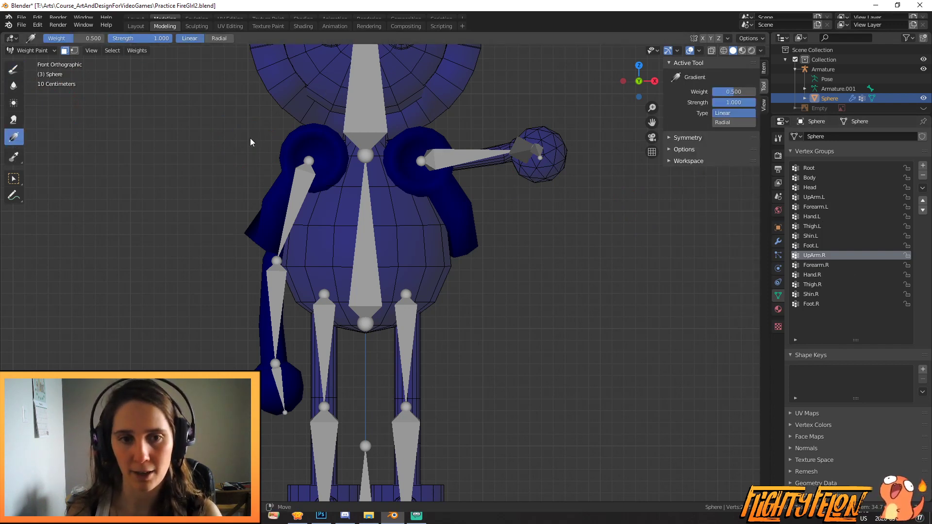
Step: Apply linear weight gradients for UpArm.R down from the upper arm and for Forearm.R up across the elbow
scroll(273, 225, "up", 3)
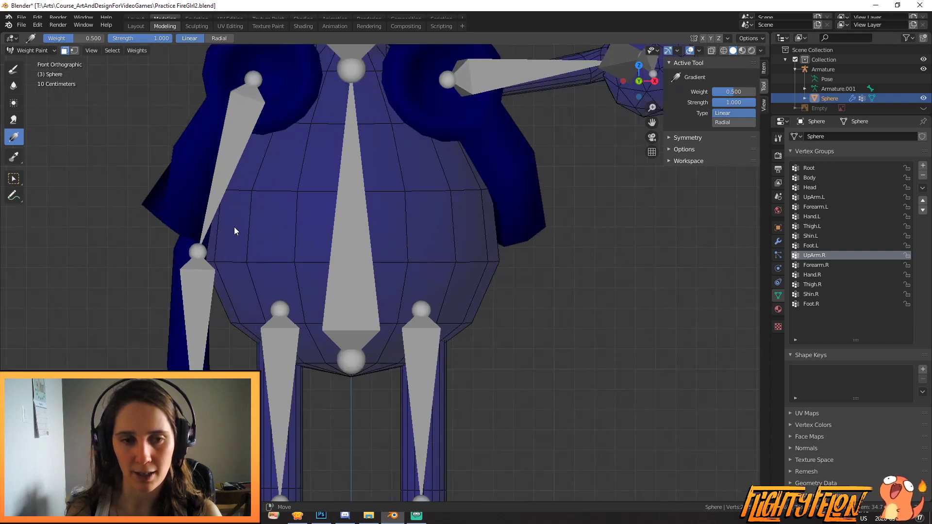
left_click_drag(224, 177, 204, 349)
middle_click_drag(274, 300, 333, 282, "shift")
left_click(816, 265)
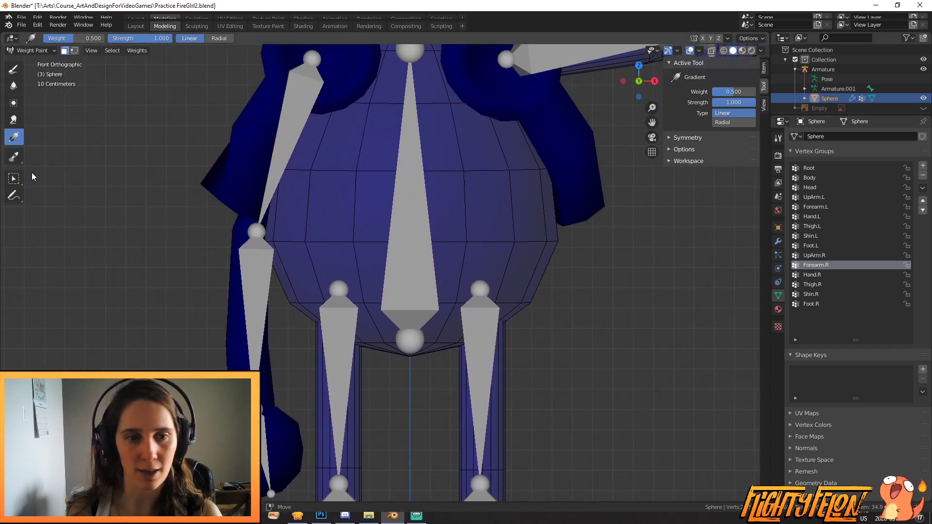
left_click_drag(255, 266, 262, 171)
Step: Apply a linear weight gradient for the Hand.R group from the hand sphere up into the lower forearm
left_click(816, 275)
scroll(395, 302, "down", 3)
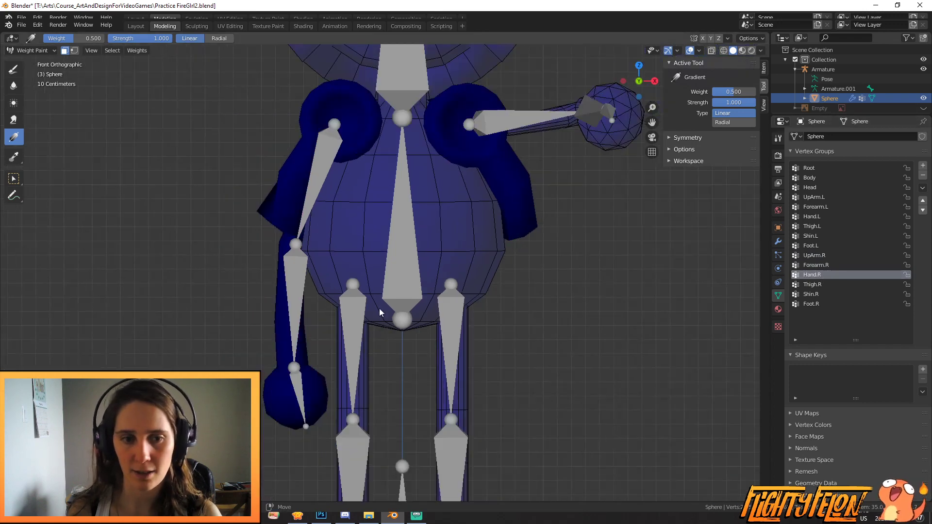
left_click_drag(303, 422, 296, 328)
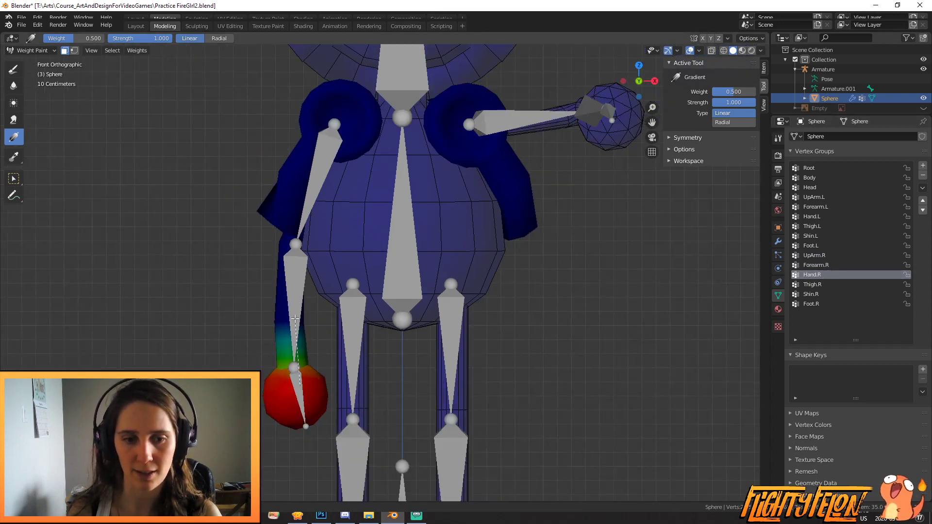
Step: Set the Draw brush's blend mode to Subtract and try a linear gradient fading Forearm.R out between the hand and the lower forearm
mouse_move(290, 316)
middle_mouse_down()
mouse_move(401, 339)
mouse_move(493, 321)
mouse_move(271, 320)
mouse_move(279, 318)
middle_mouse_up()
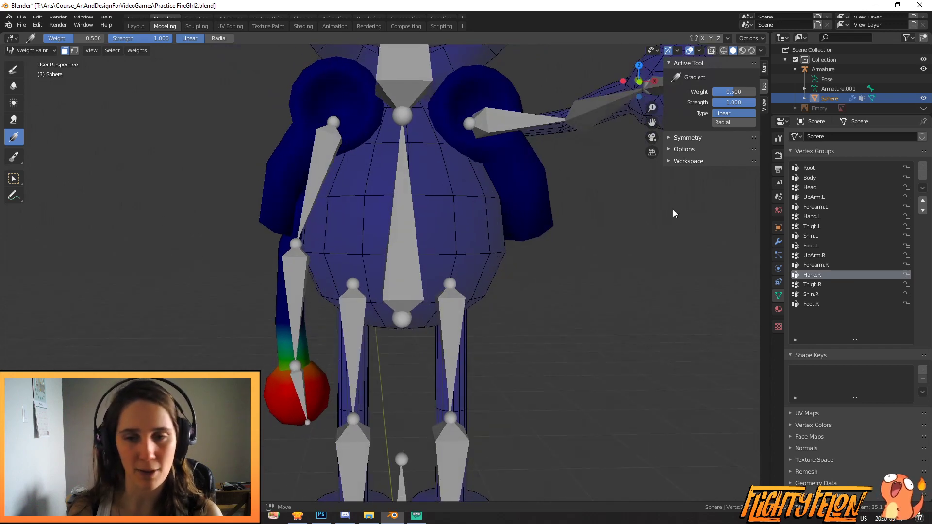
left_click(818, 265)
scroll(368, 308, "up", 1)
mouse_move(368, 308)
middle_mouse_down("shift")
mouse_move(405, 248)
mouse_move(444, 215)
mouse_move(499, 273)
mouse_move(523, 271)
mouse_move(422, 263)
middle_mouse_up("shift")
scroll(374, 223, "down", 2)
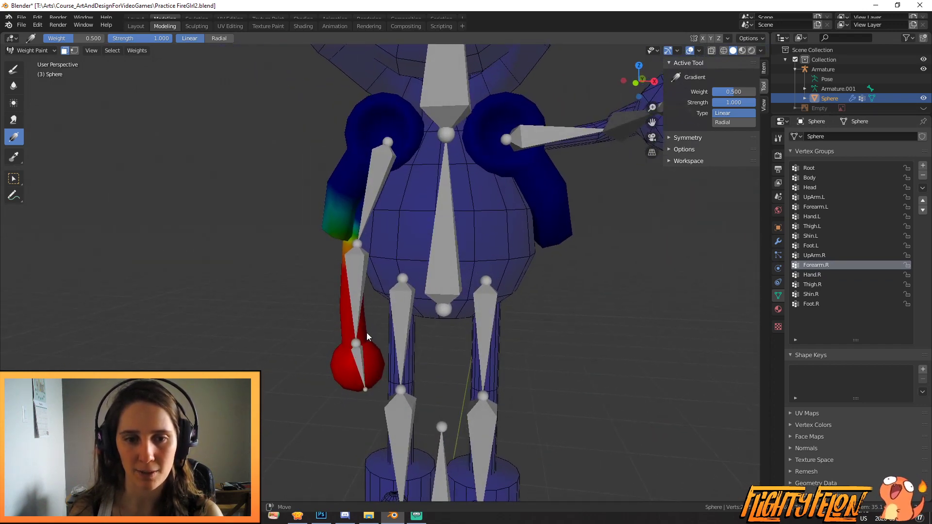
scroll(30, 88, "up", 1)
left_click(14, 69)
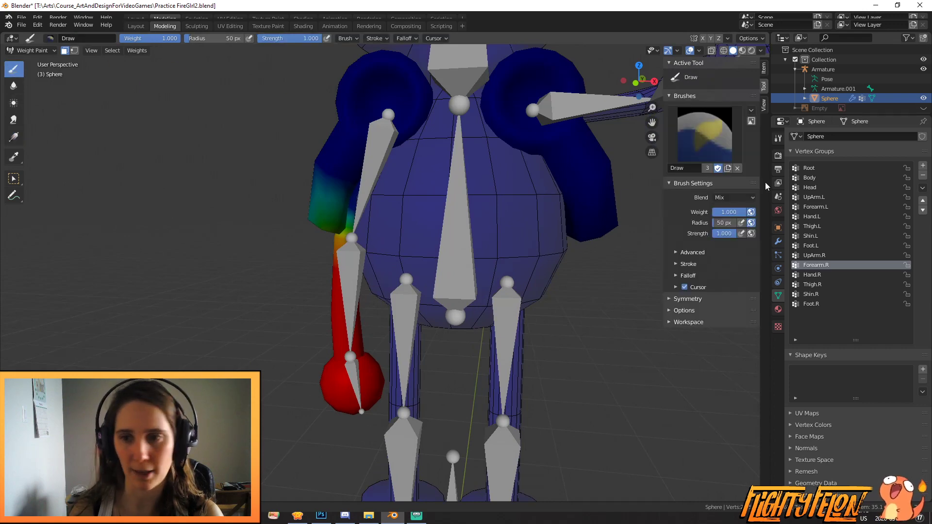
left_click(734, 197)
left_click(784, 268)
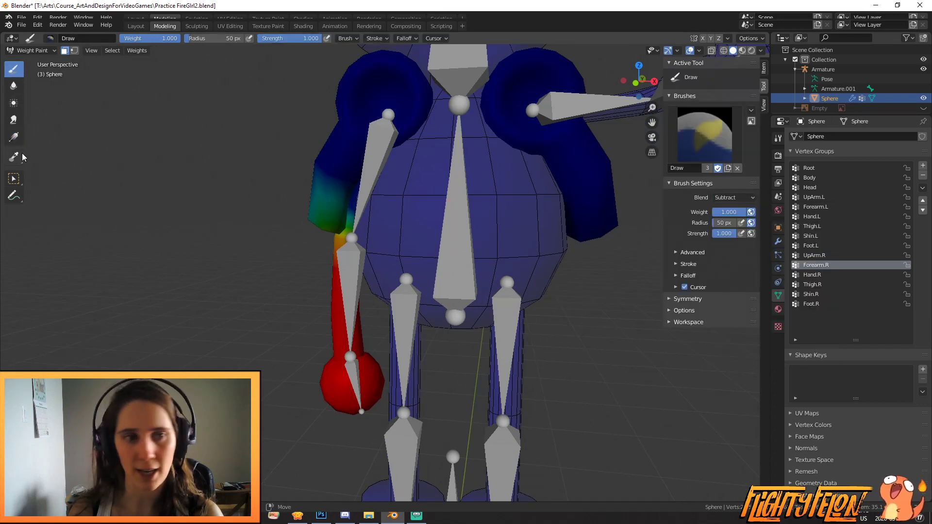
left_click(15, 141)
scroll(321, 241, "up", 4)
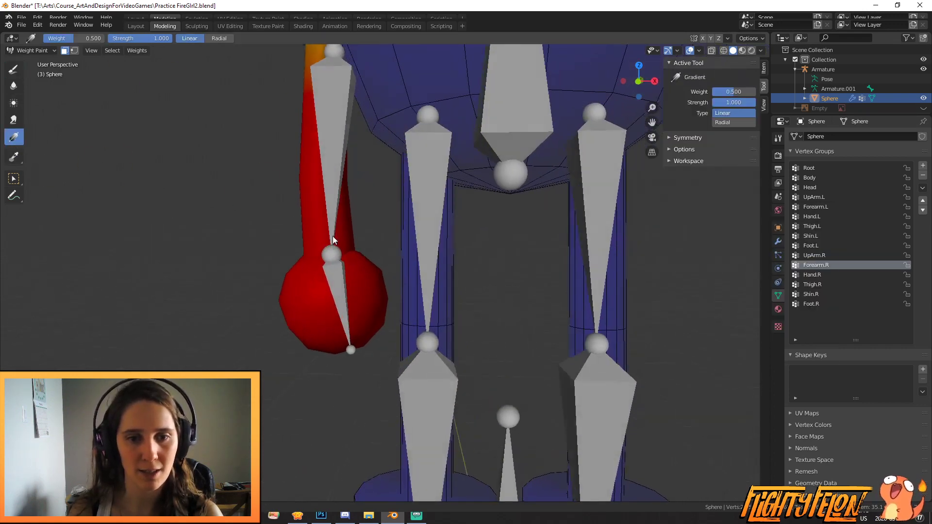
left_click_drag(328, 278, 317, 213)
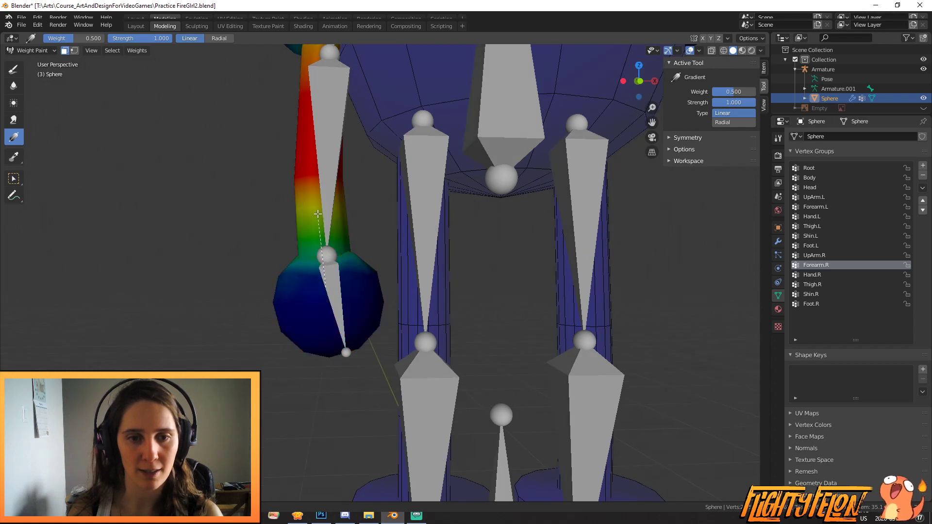
Step: Reapply the linear Hand.R weight gradient from inside the hand sphere up past the wrist
scroll(393, 209, "down", 5)
middle_click_drag(393, 209, 415, 228)
scroll(404, 251, "up", 6)
left_click(315, 296, "ctrl")
middle_click_drag(364, 311, 349, 300)
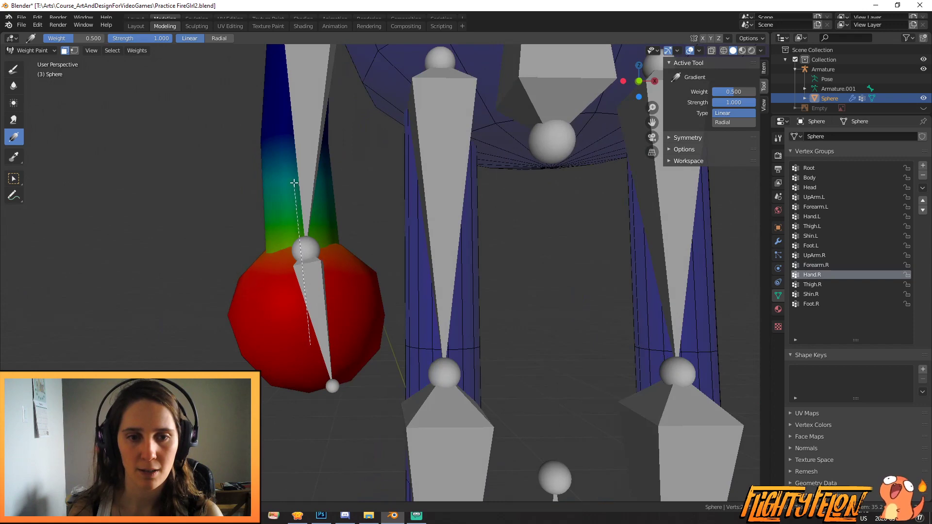
Step: In Edit Mode, select only the right hand sphere, remove it from the Forearm.R group and return to Weight Paint mode
scroll(377, 229, "down", 6)
left_click(850, 264)
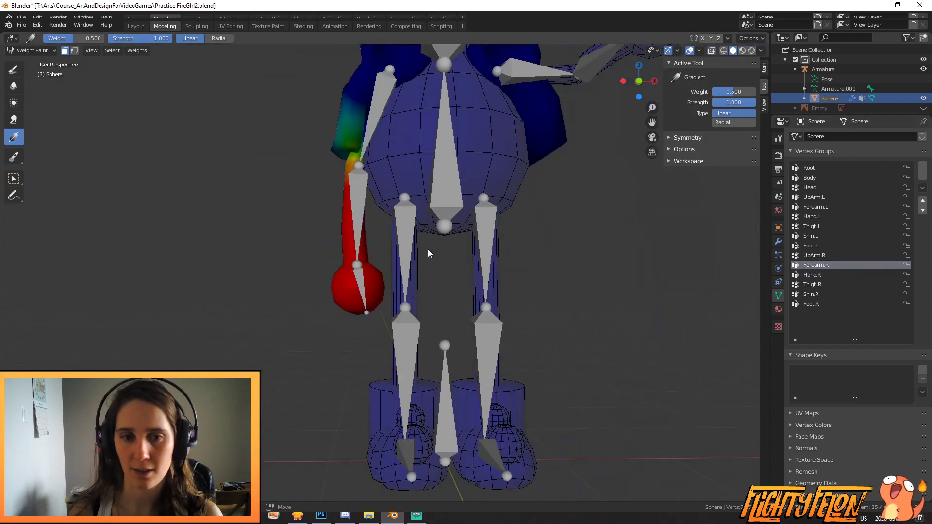
scroll(418, 262, "up", 3)
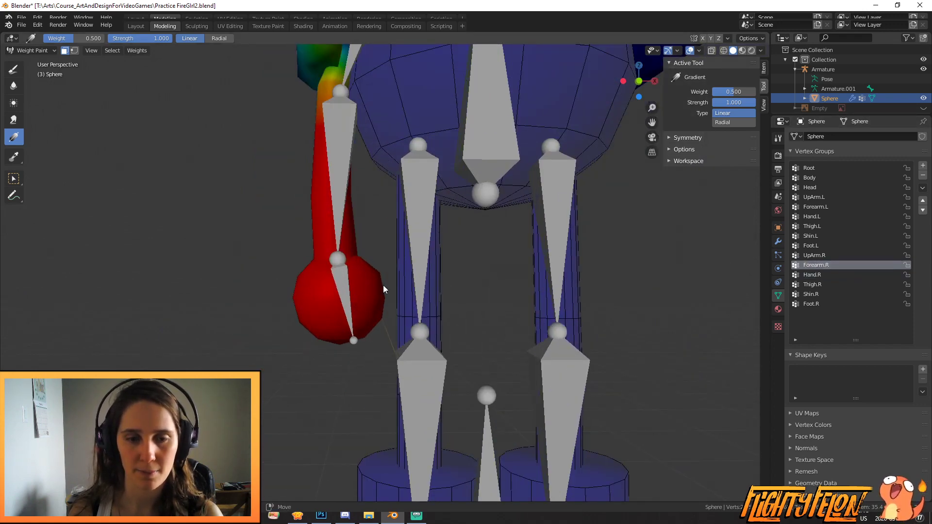
key("Tab")
scroll(383, 287, "up", 2)
key("alt+a")
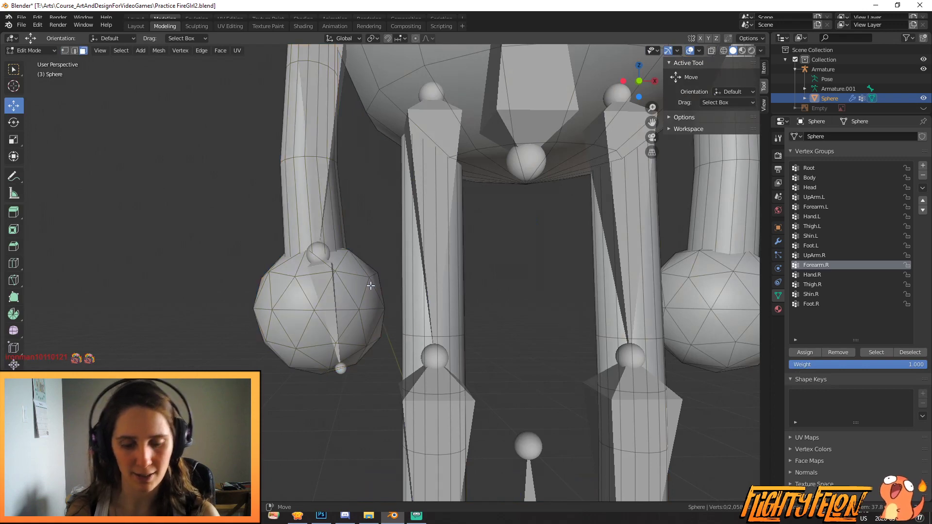
key("l")
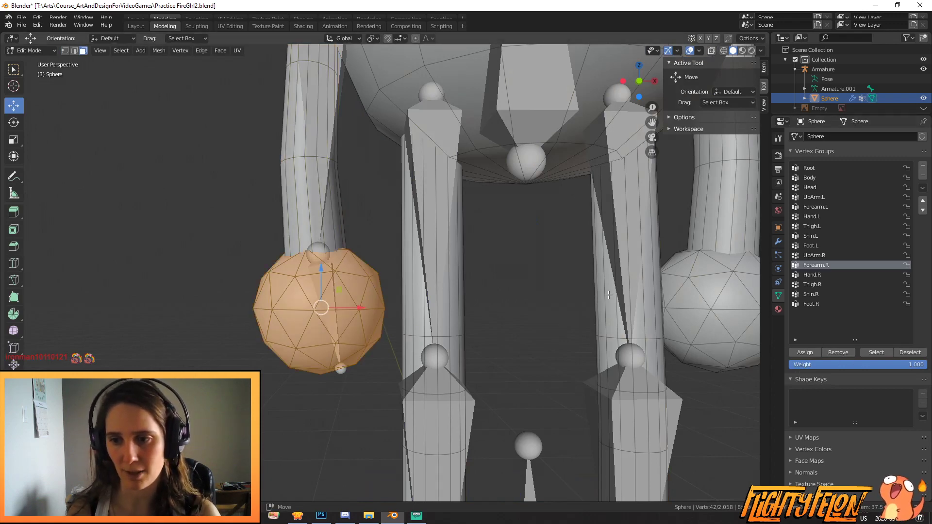
scroll(424, 241, "down", 3)
key("Tab")
Step: Inspect the Hand.R, Forearm.R and UpArm.R weights with face masking off, and undo the trial stroke on the upper back
mouse_move(395, 247)
middle_mouse_down()
mouse_move(541, 266)
mouse_move(444, 264)
mouse_move(471, 267)
middle_mouse_up()
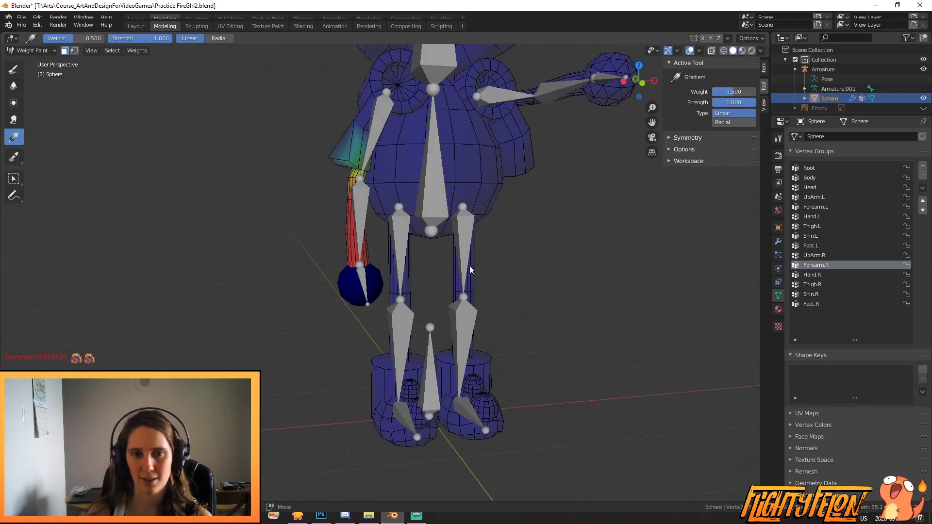
left_click(64, 51)
scroll(330, 224, "up", 3)
middle_click_drag(383, 271, 427, 273)
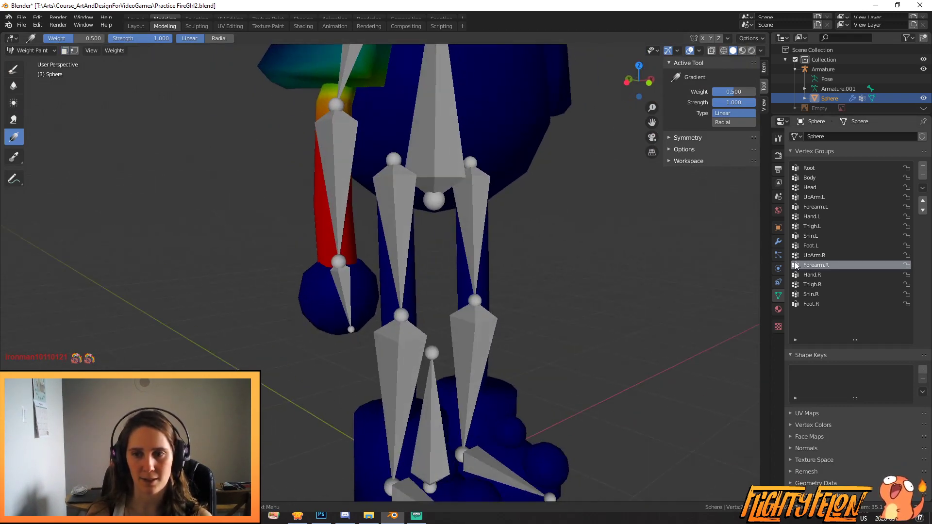
left_click(824, 275)
left_click(827, 266)
middle_click_drag(530, 241, 550, 321, "shift")
left_click(814, 255)
middle_click_drag(646, 284, 28, 270)
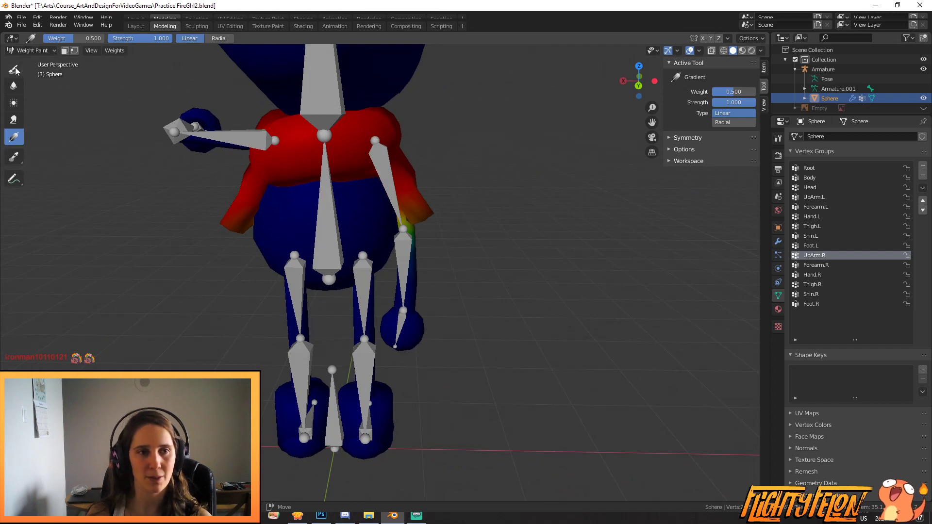
left_click_drag(295, 144, 335, 141)
key("ctrl+z")
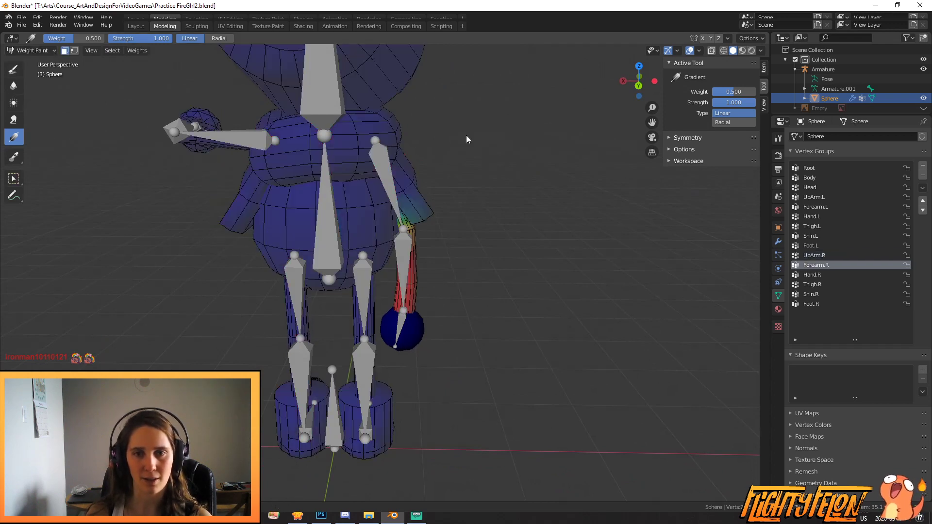
Step: Set the Draw brush's blend mode to Subtract, make UpArm.R active and mask painting to the linked shoulder and sleeve piece
left_click(16, 71)
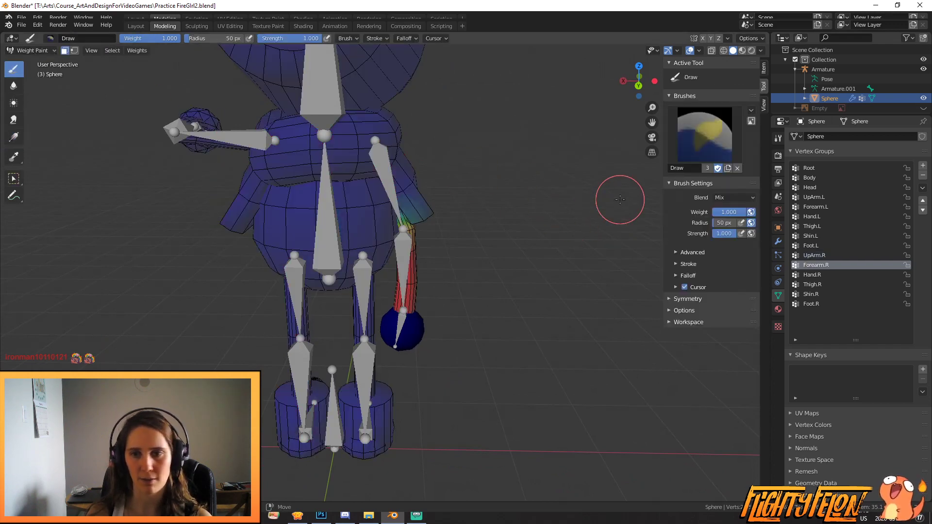
left_click(743, 198)
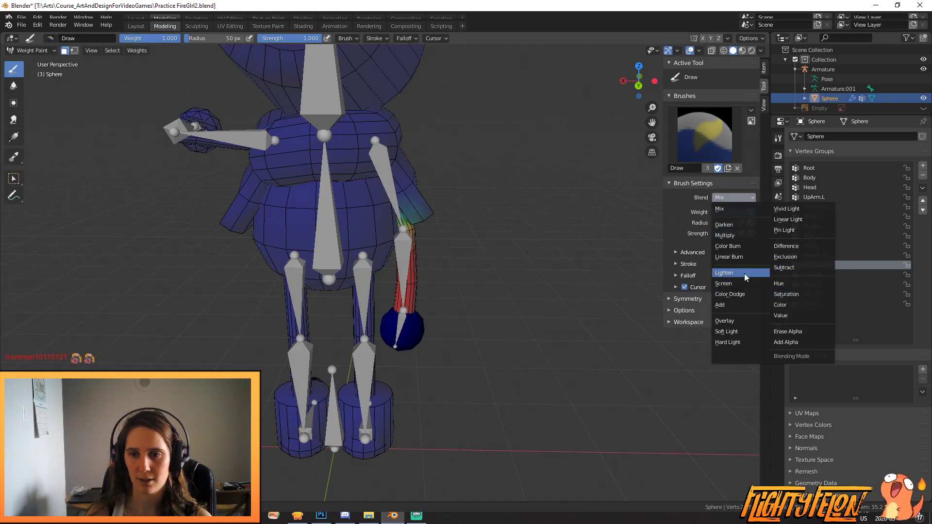
left_click(788, 269)
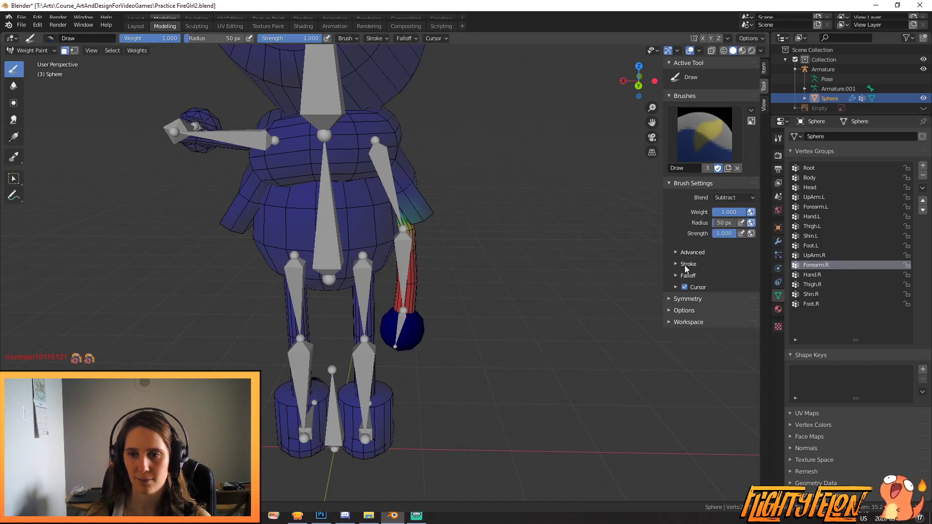
left_click(816, 255)
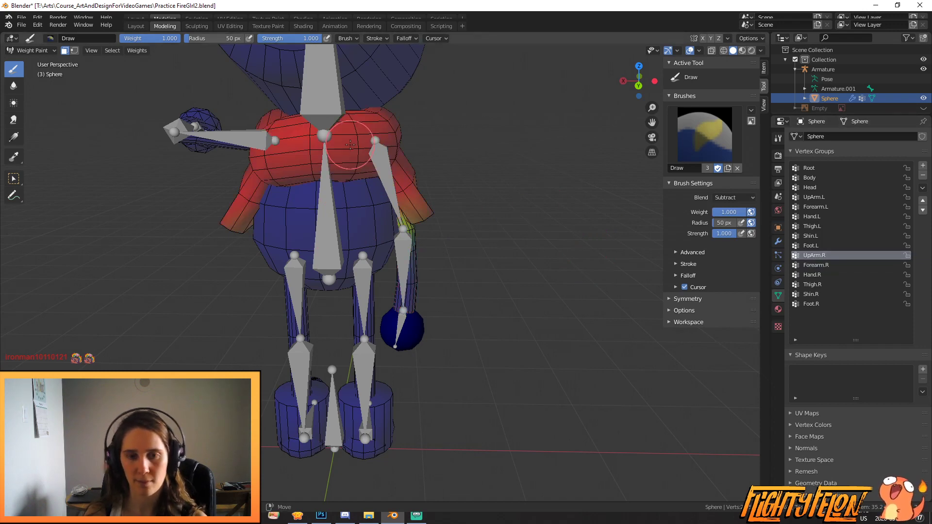
key("l")
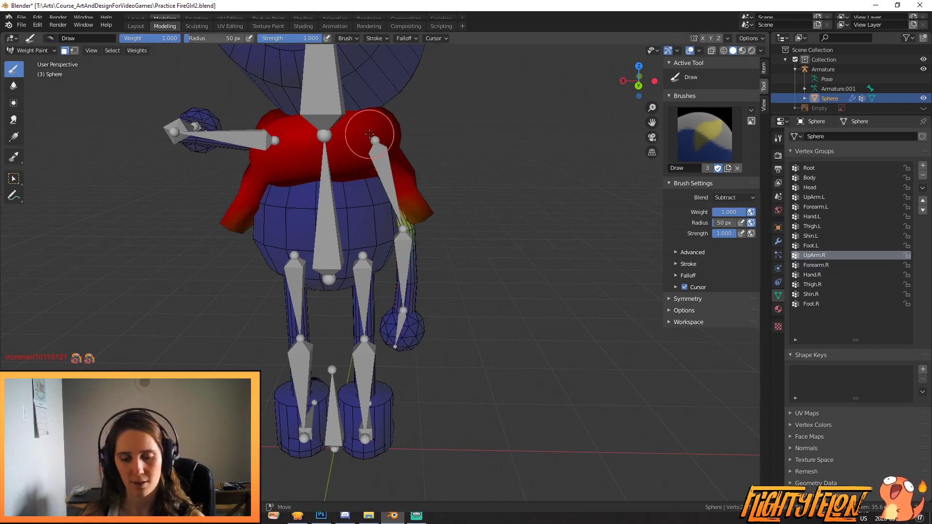
Step: Subtract the UpArm.R weights from the left sleeve and left side of the upper back with linear gradients
mouse_move(402, 141)
middle_mouse_down()
mouse_move(342, 139)
mouse_move(392, 140)
middle_mouse_up()
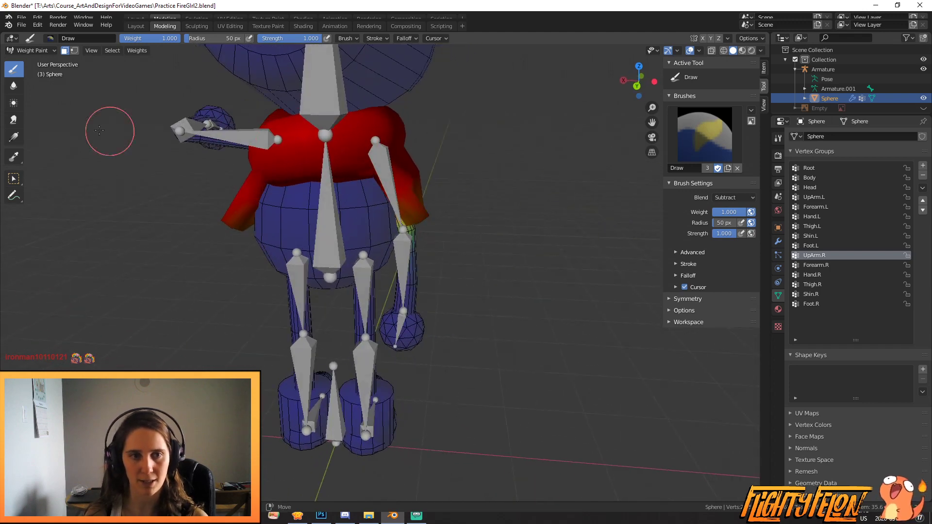
left_click(14, 138)
left_click_drag(324, 147, 410, 149)
middle_click_drag(394, 167, 302, 167)
left_click_drag(331, 121, 382, 120)
middle_click_drag(384, 150, 452, 139)
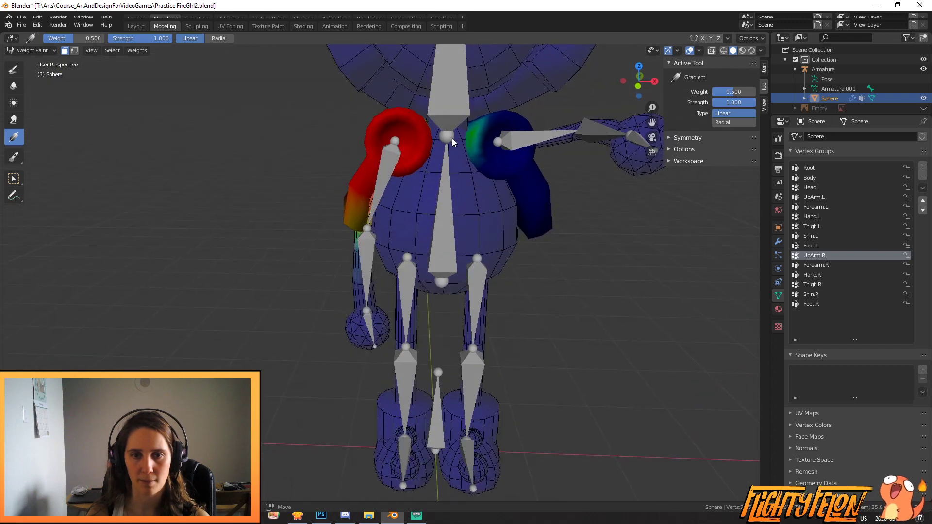
left_click_drag(429, 154, 430, 156)
middle_click_drag(430, 155, 516, 252)
Step: Return to Object Mode, save the file, select the armature and enter Pose Mode
left_click(31, 54)
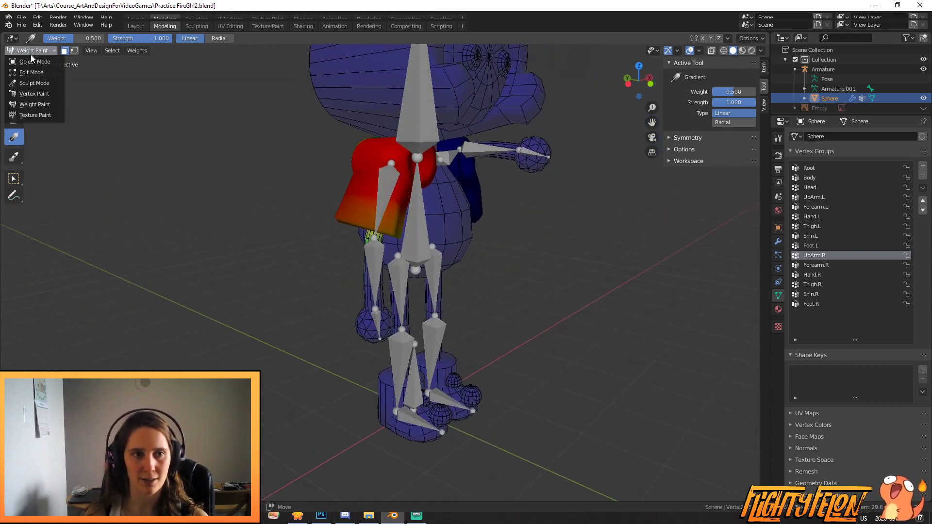
left_click(34, 60)
key("ctrl+s")
left_click(386, 195)
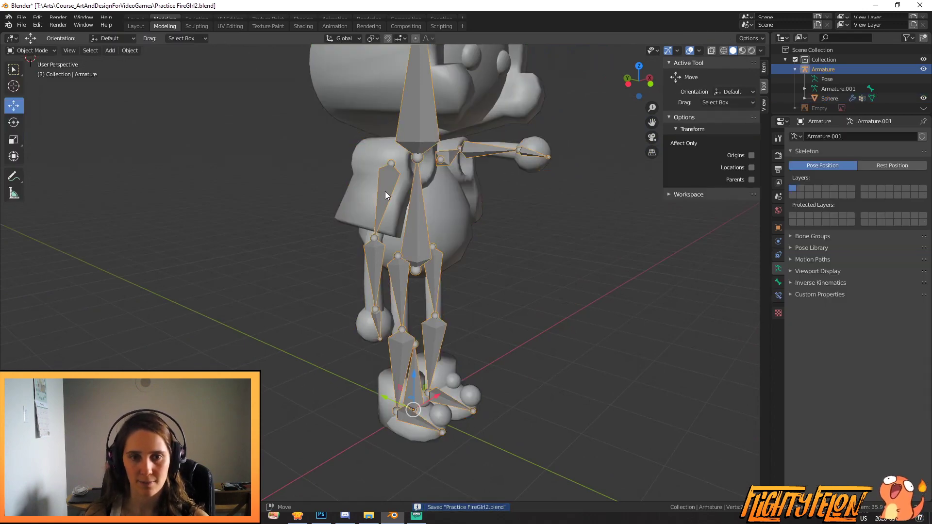
left_click(29, 50)
left_click(29, 83)
Step: Rotate the UpArm.R bone to raise the right arm sideways and bend the Forearm.R bone forward at the elbow
middle_click_drag(327, 132, 340, 177)
key("r")
key("r")
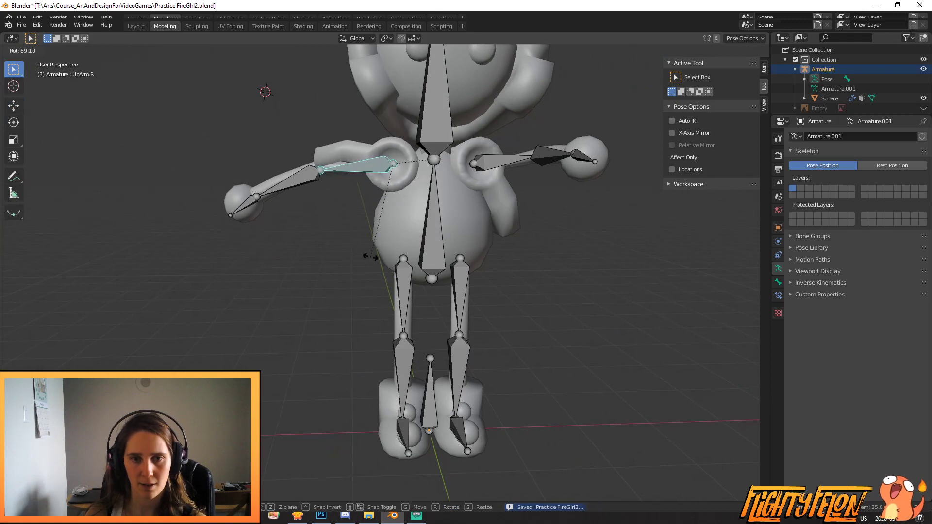
left_click(300, 194)
left_click(290, 171)
middle_click_drag(291, 170, 430, 305)
key("r")
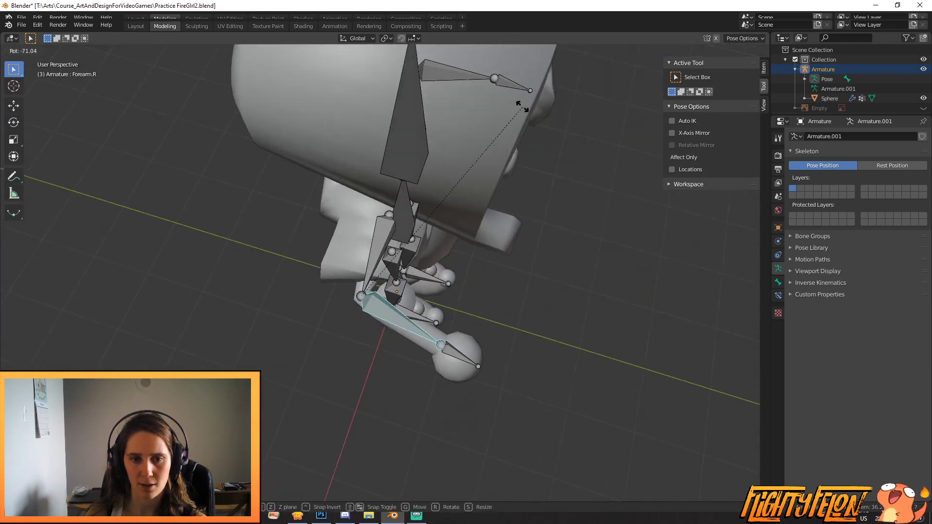
left_click(533, 233)
middle_click_drag(533, 233, 486, 117)
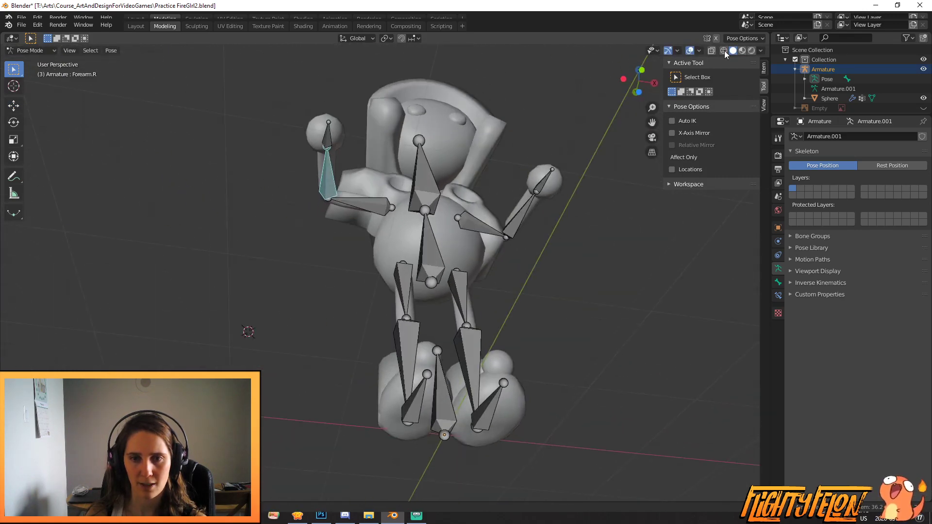
Step: Hide the armature and examine the posed arms and sleeves from several angles
left_click(924, 69)
scroll(451, 164, "up", 4)
middle_click_drag(491, 165, 416, 363, "shift")
scroll(520, 415, "down", 5)
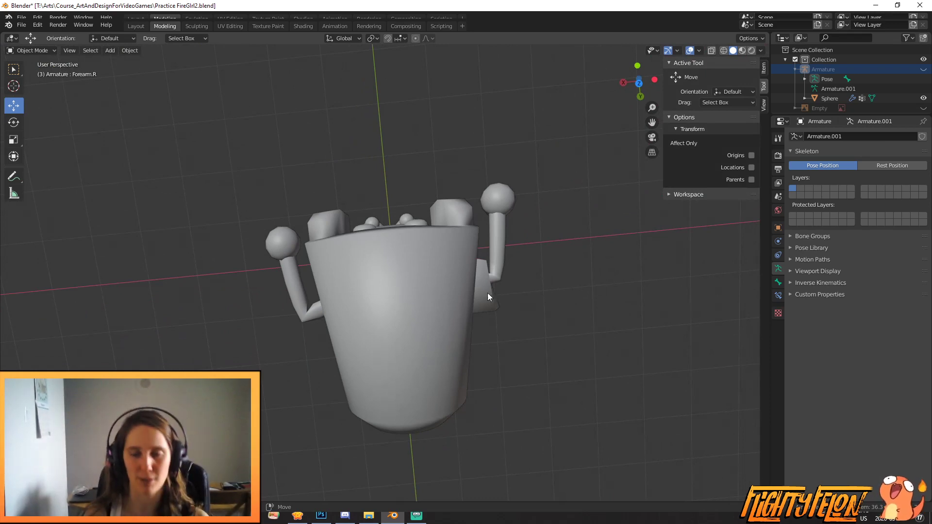
scroll(501, 272, "up", 3)
scroll(484, 311, "down", 3)
scroll(491, 282, "down", 4)
middle_click_drag(491, 281, 437, 264)
scroll(439, 255, "up", 7)
scroll(443, 380, "up", 4)
scroll(416, 293, "up", 1)
Step: Select the character mesh, pick its left leg and boot pieces in Edit Mode, and use the right side view
left_click(395, 321)
key("Tab")
middle_click_drag(395, 321, 484, 329)
scroll(405, 345, "up", 2)
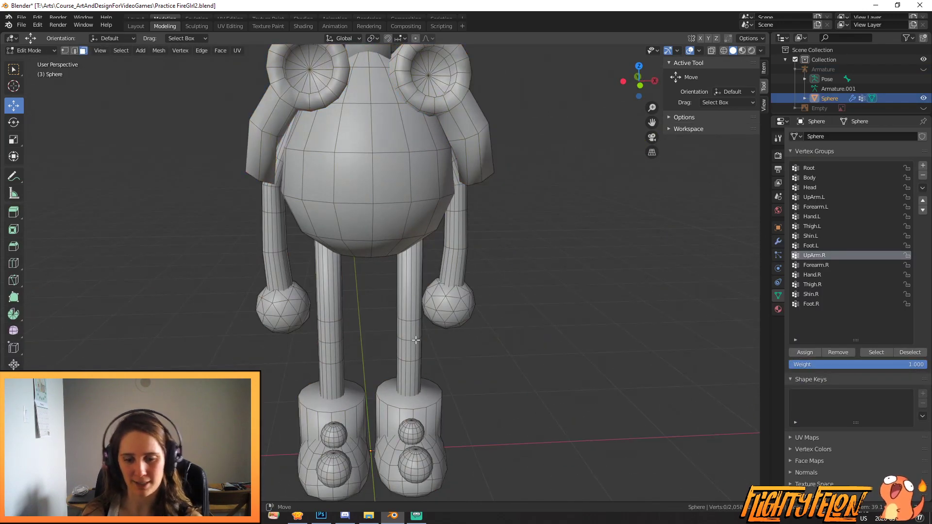
key("l")
key("l")
key("l")
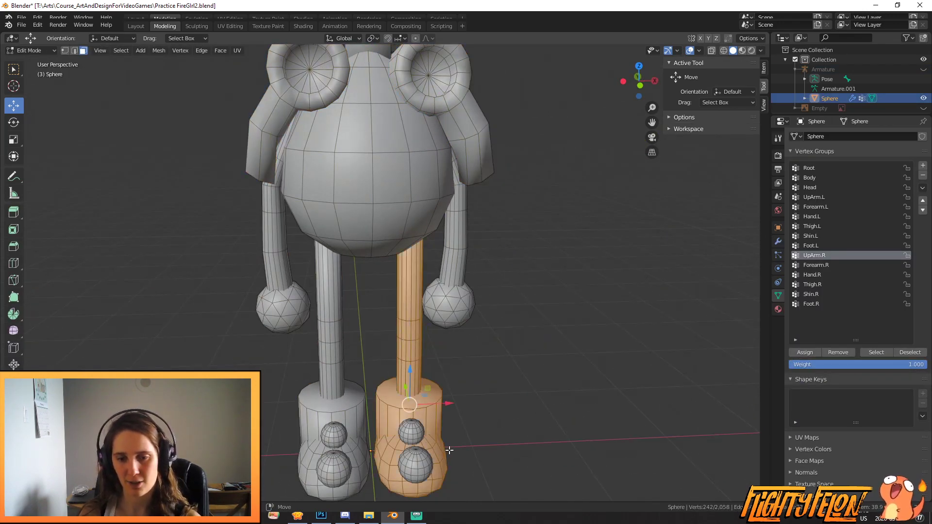
key("KP_3")
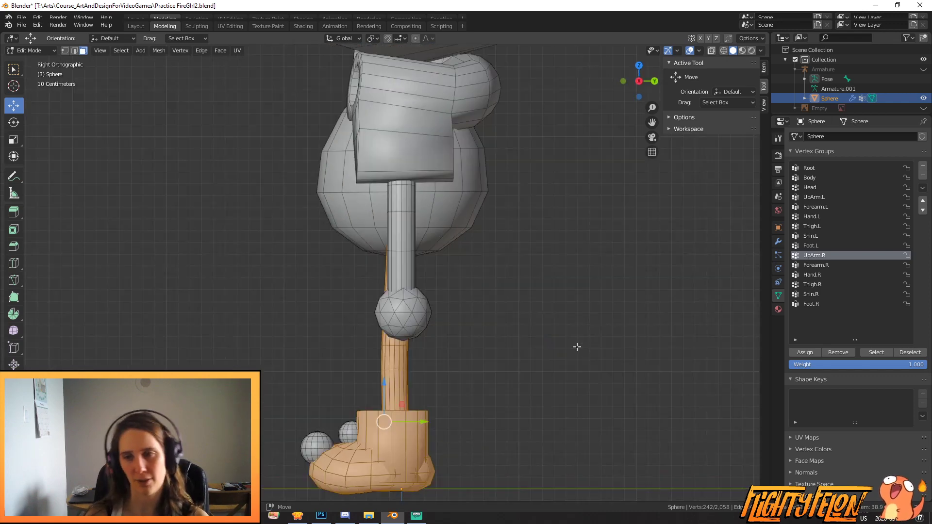
Step: Switch the mesh to Weight Paint mode, choose the Thigh.L vertex group and set the Draw brush blending to Mix
key("Tab")
left_click(55, 51)
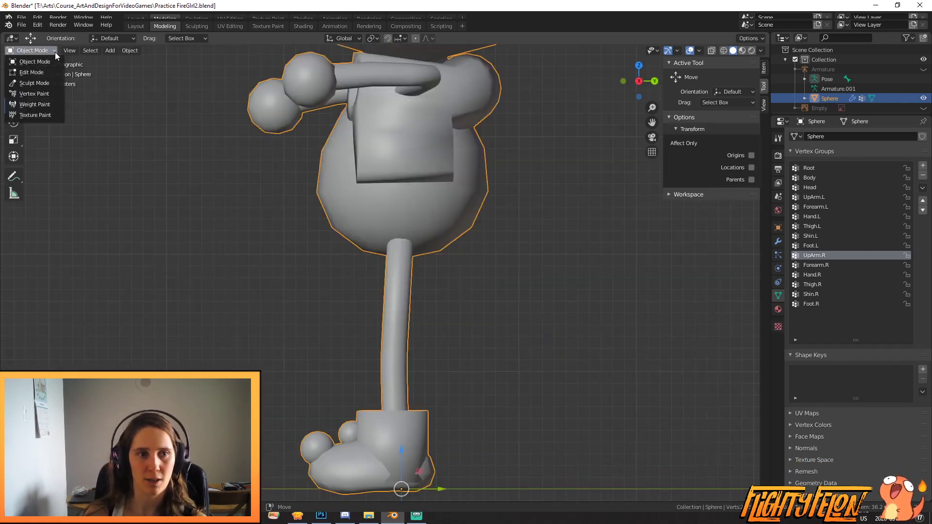
left_click(25, 101)
middle_click_drag(363, 298, 308, 274, "shift")
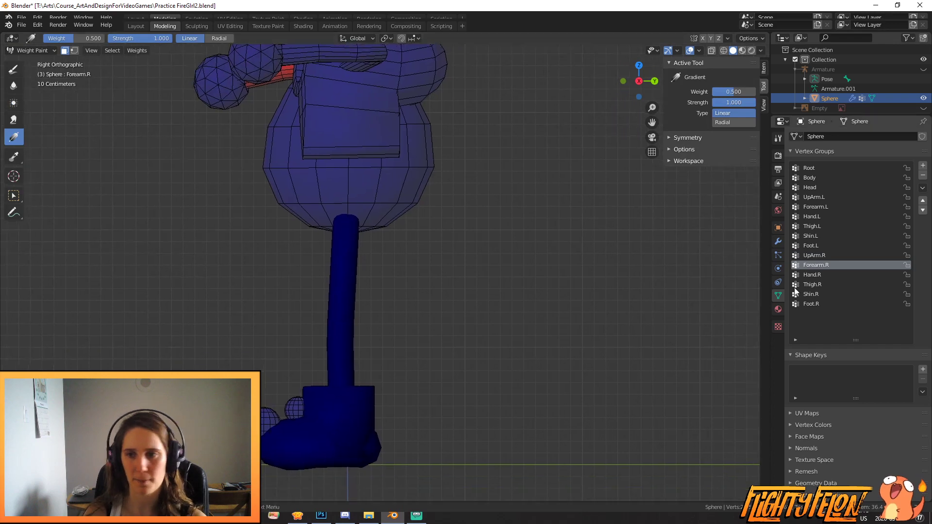
left_click(811, 226)
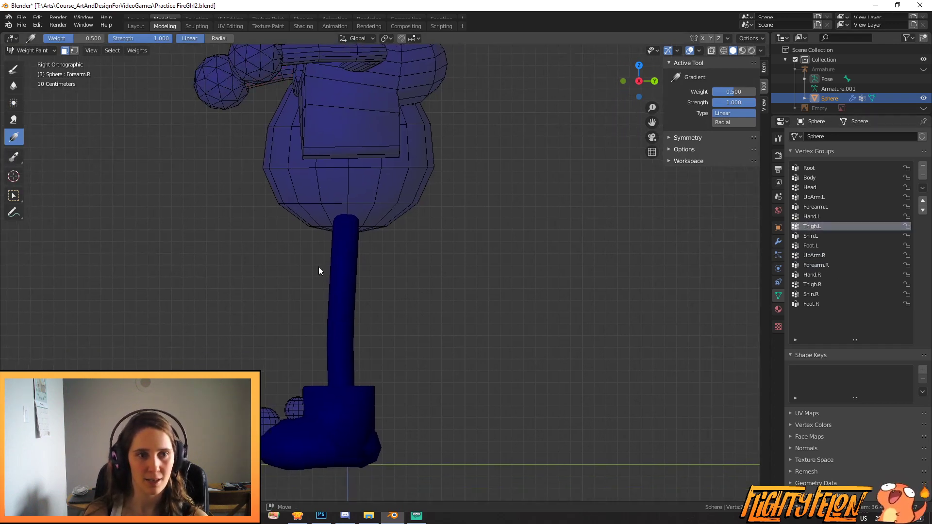
left_click(7, 75)
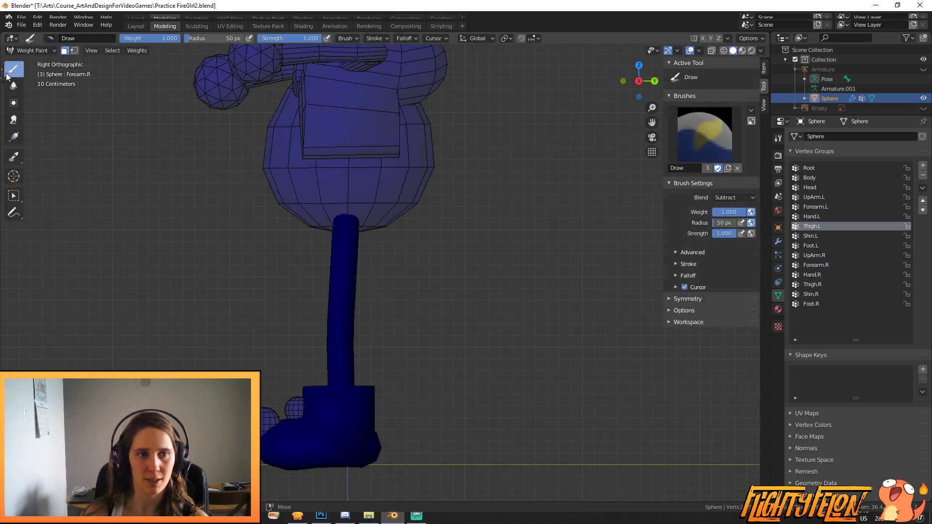
left_click(726, 200)
left_click(724, 208)
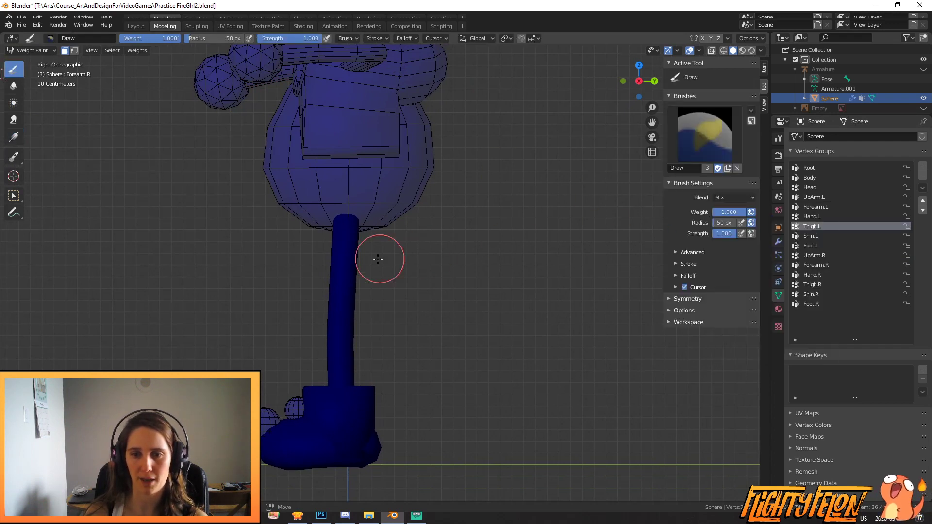
Step: Apply a linear weight gradient for Thigh.L on the left leg, full at the thigh and fading out across the knee
left_click(13, 137)
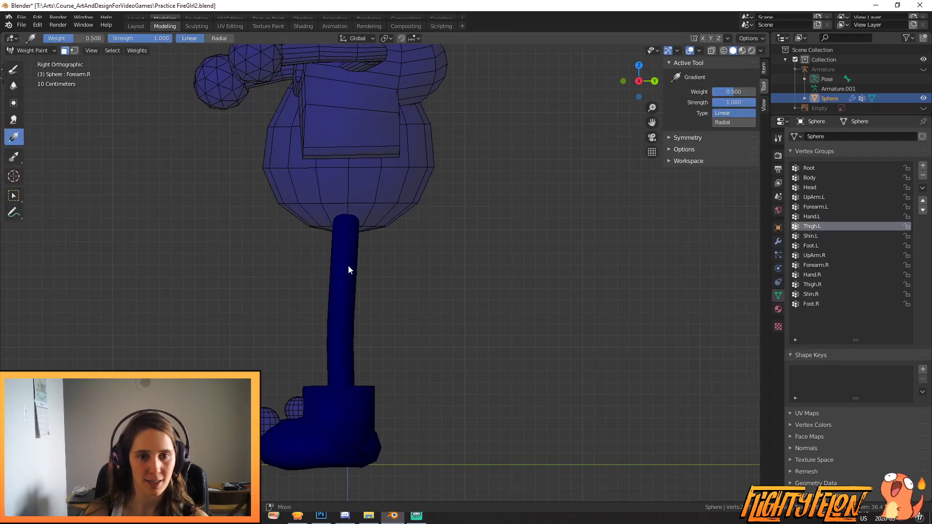
left_click_drag(343, 276, 340, 370)
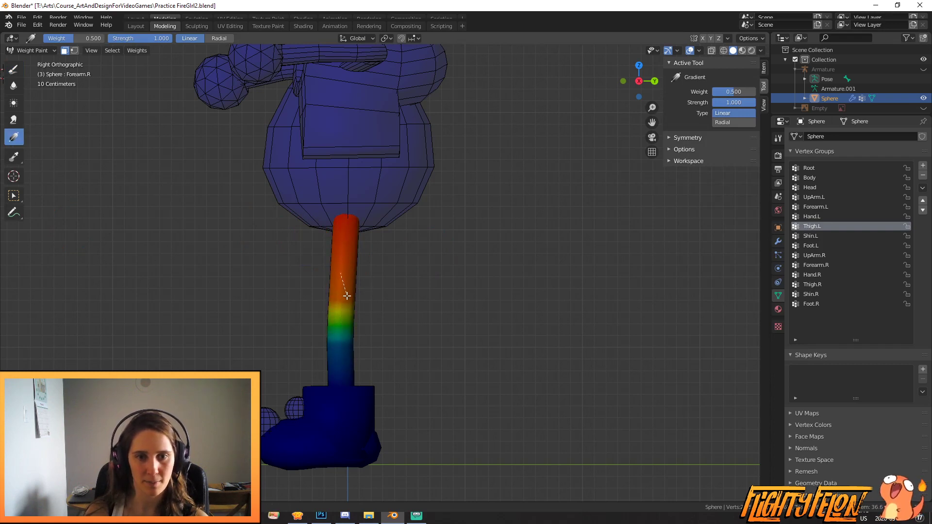
left_click_drag(346, 292, 339, 337)
Step: Apply linear gradients for Shin.L, fading upward at the knee, and for Foot.L, fading from the sole to the boot top
left_click(809, 237)
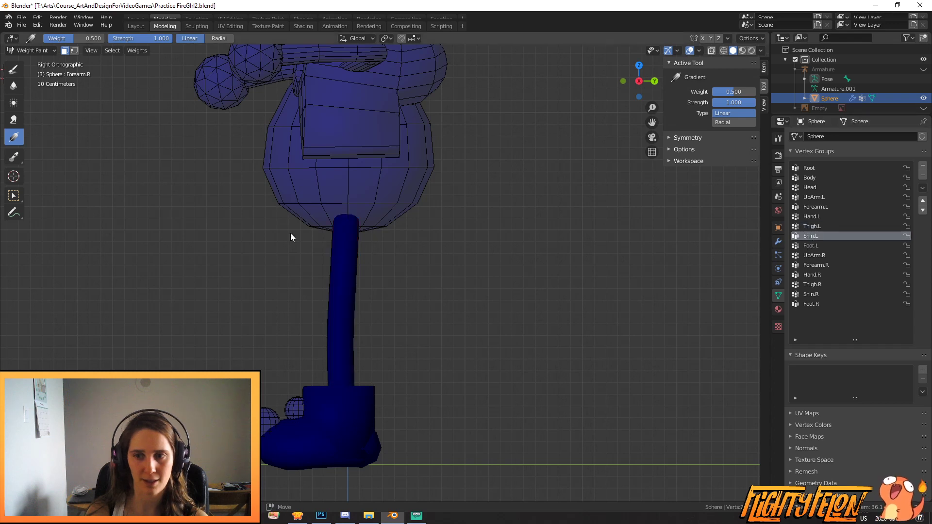
mouse_move(348, 342)
left_mouse_down()
mouse_move(345, 252)
mouse_move(345, 292)
left_mouse_up()
left_click(808, 246)
mouse_move(325, 444)
left_mouse_down()
mouse_move(347, 382)
mouse_move(353, 402)
left_mouse_up()
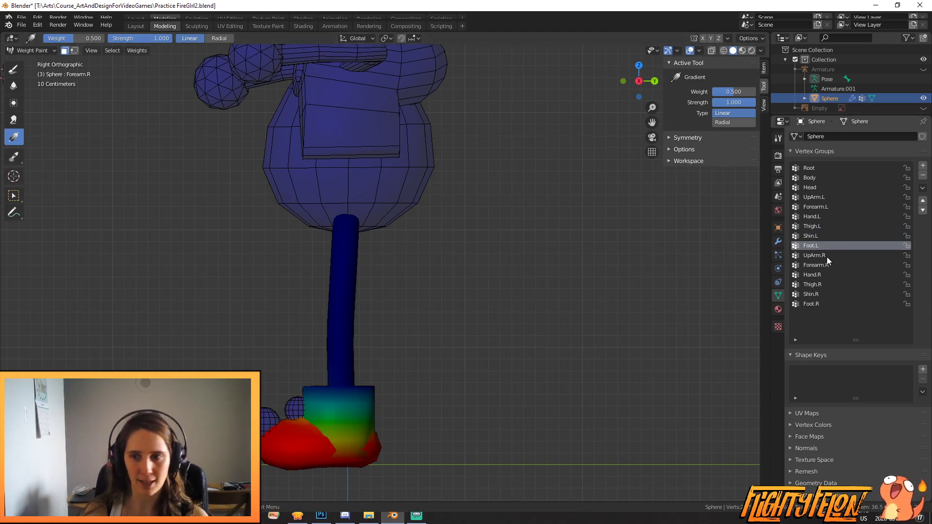
Step: Set the Draw brush blending to Subtract and fade the Shin.L weights out toward the boot's sole with a linear gradient
left_click(13, 70)
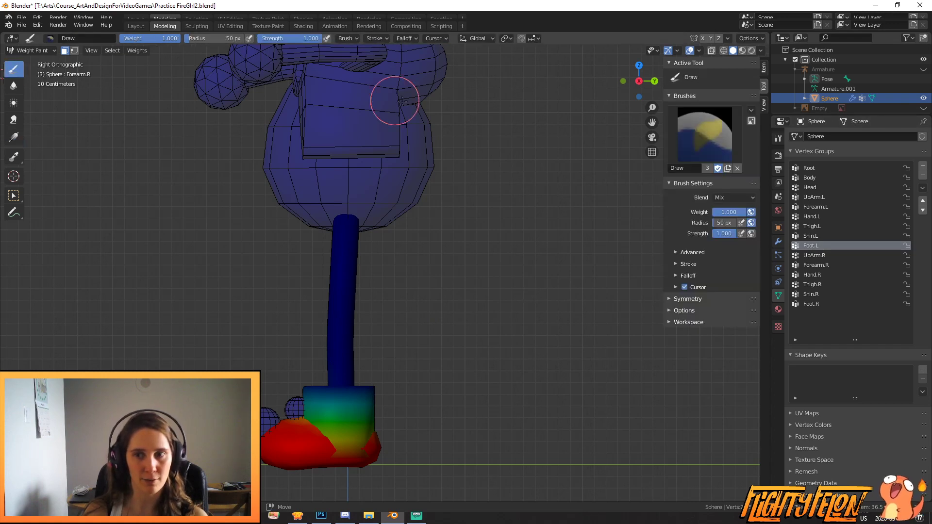
left_click(736, 197)
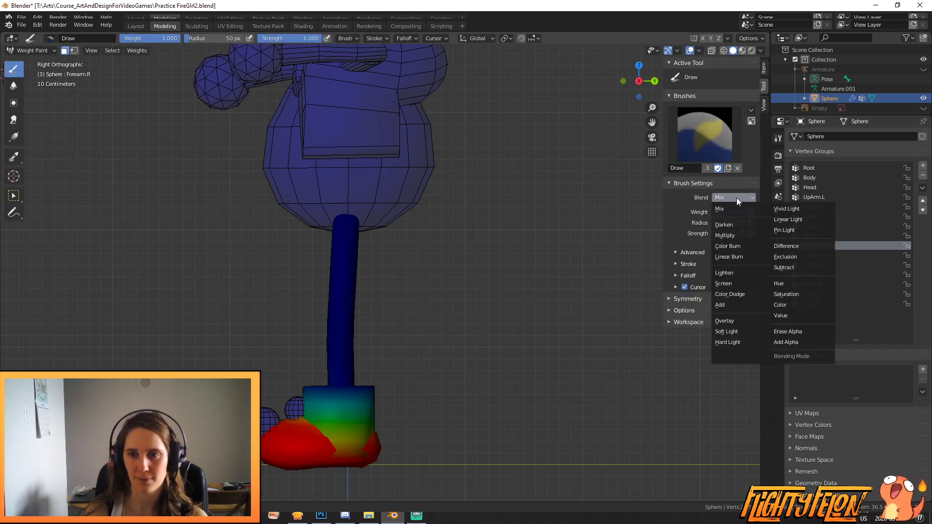
left_click(783, 268)
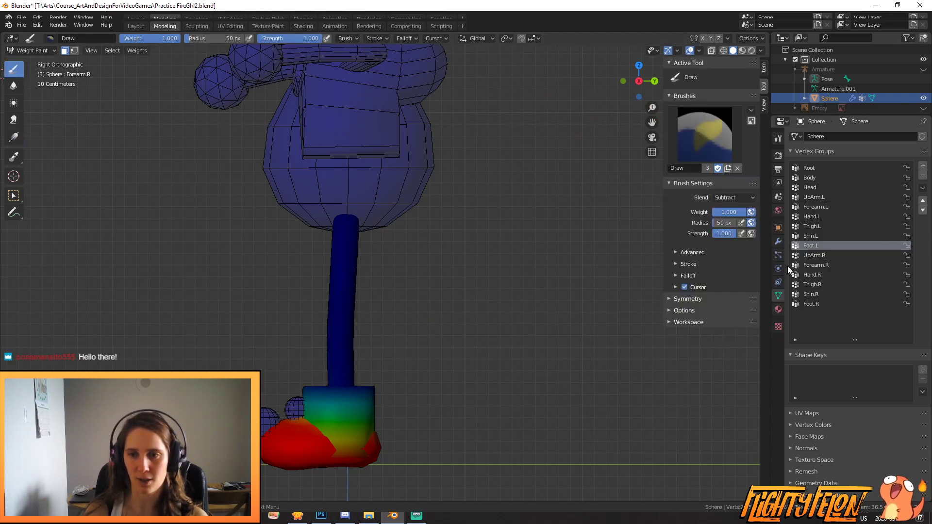
left_click(12, 138)
left_click_drag(324, 457, 347, 405)
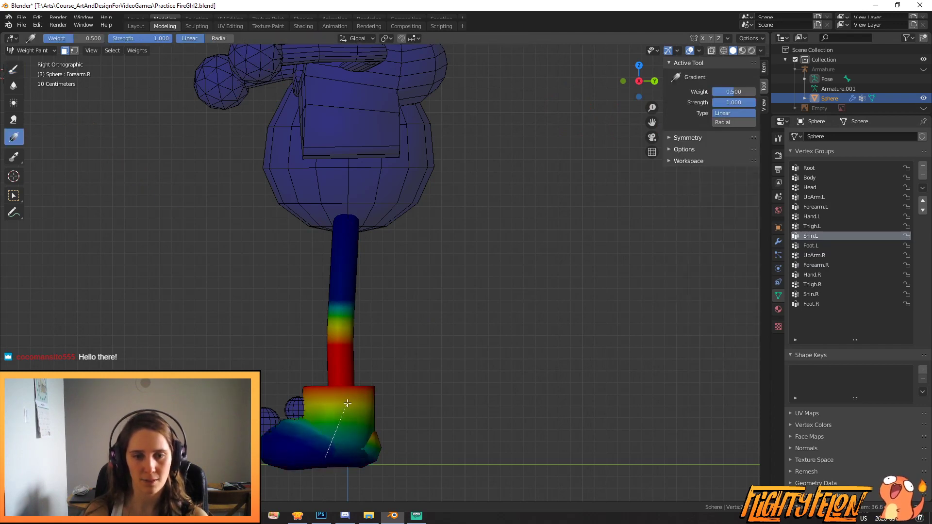
Step: In Edit Mode, select the two balls on the left boot, assign them to the Foot.L group and save the file
middle_click_drag(243, 360, 353, 366)
key("Tab")
key("a")
key("alt+a")
key("l")
scroll(519, 294, "up", 4)
middle_click_drag(561, 329, 705, 301)
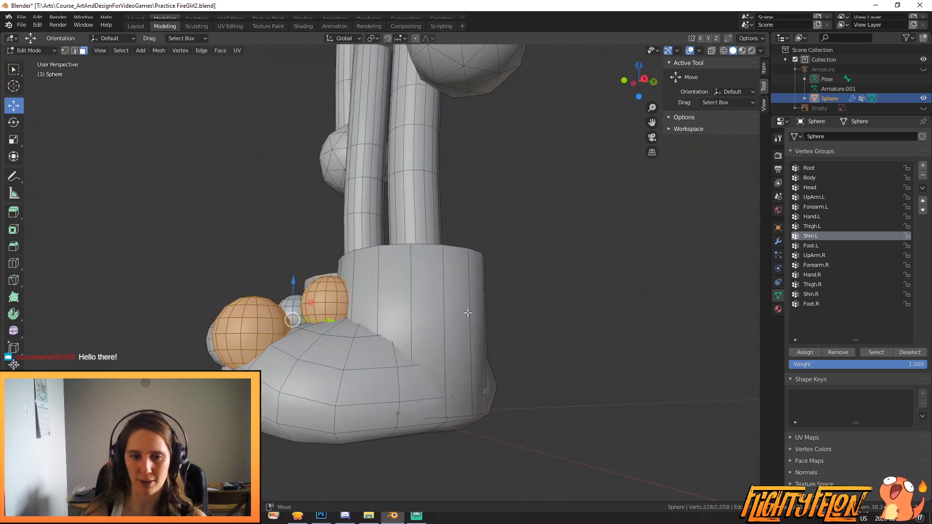
left_click(808, 245)
left_click(808, 353)
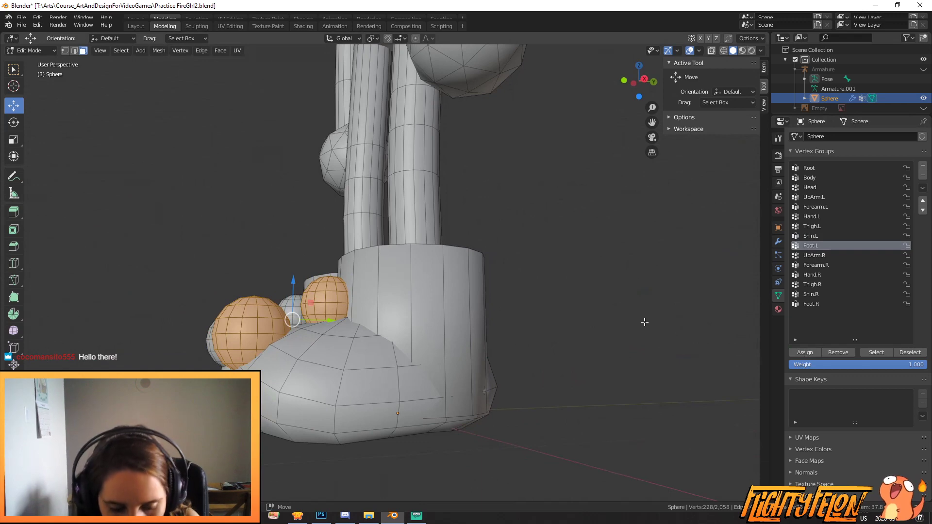
key("ctrl+s")
Step: Examine the boots up close and make the armature visible again
middle_click_drag(444, 334, 462, 341)
scroll(460, 412, "up", 3)
middle_click_drag(461, 413, 473, 288, "shift")
middle_click_drag(455, 391, 444, 327, "shift")
scroll(447, 327, "up", 3)
left_click(449, 331)
middle_click_drag(342, 333, 388, 327)
left_click(924, 69)
scroll(483, 308, "down", 3)
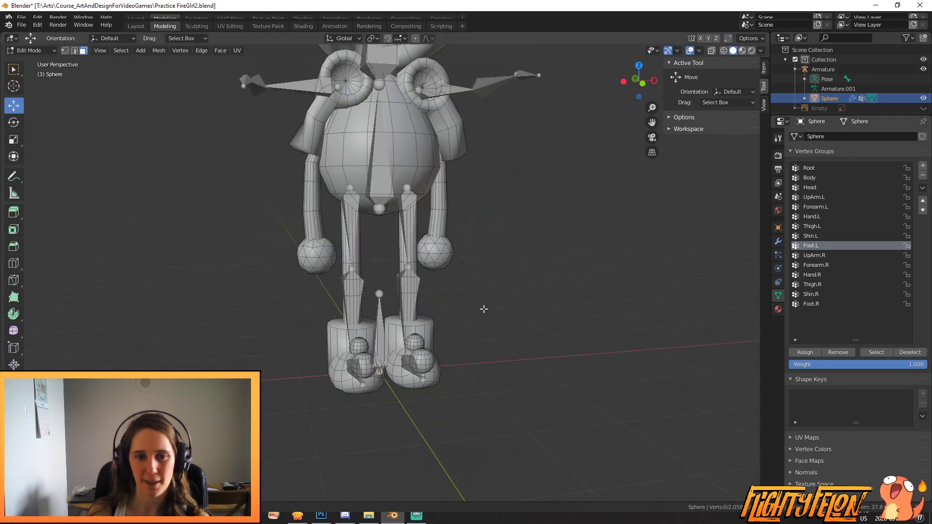
Step: In front view, select the right leg's face loops above and around the knee and assign them to Thigh.R
scroll(514, 333, "up", 3)
key("l")
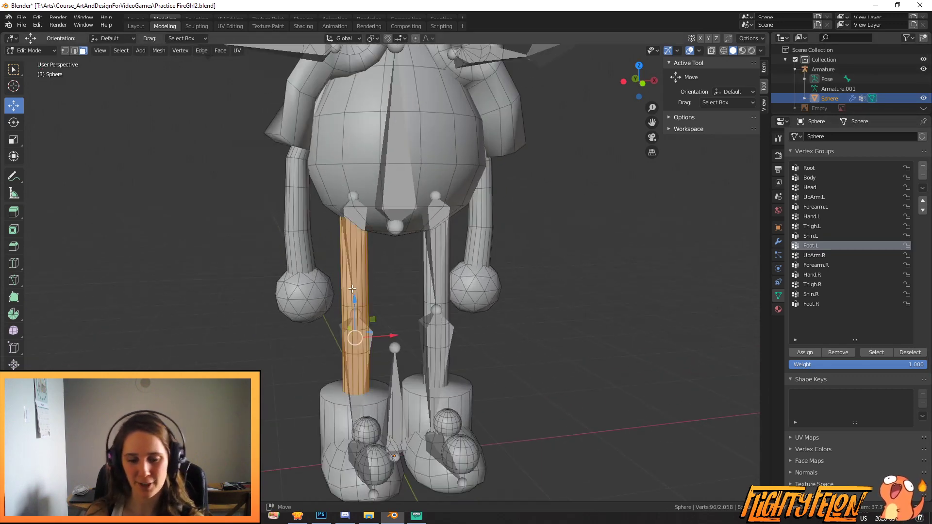
key("KP_1")
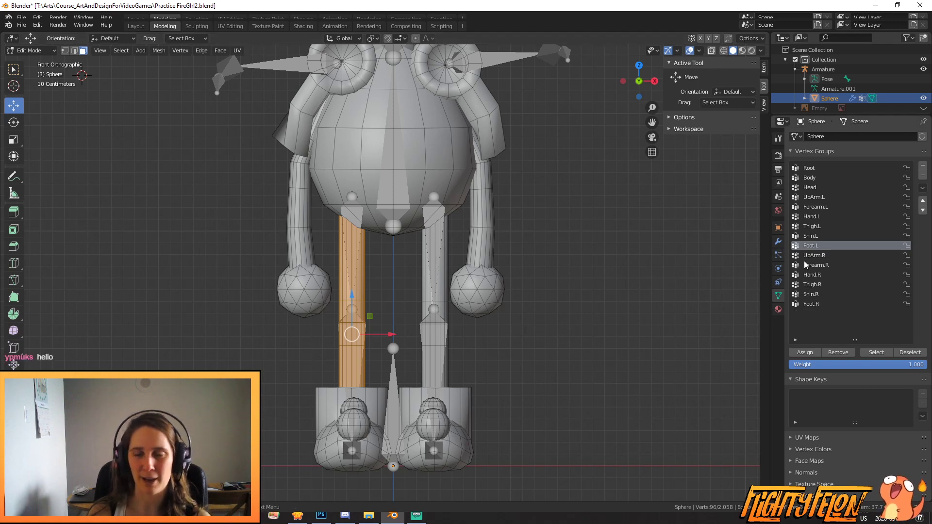
left_click(814, 286)
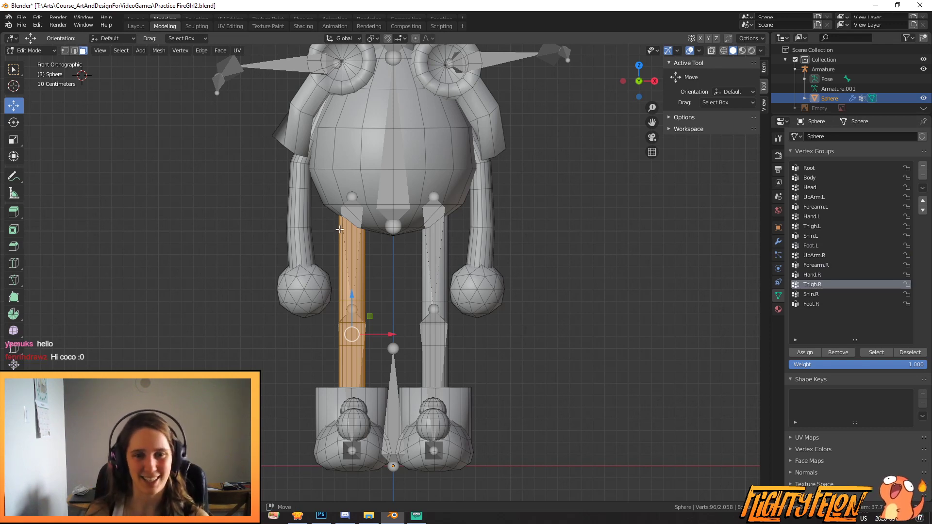
scroll(338, 256, "up", 3)
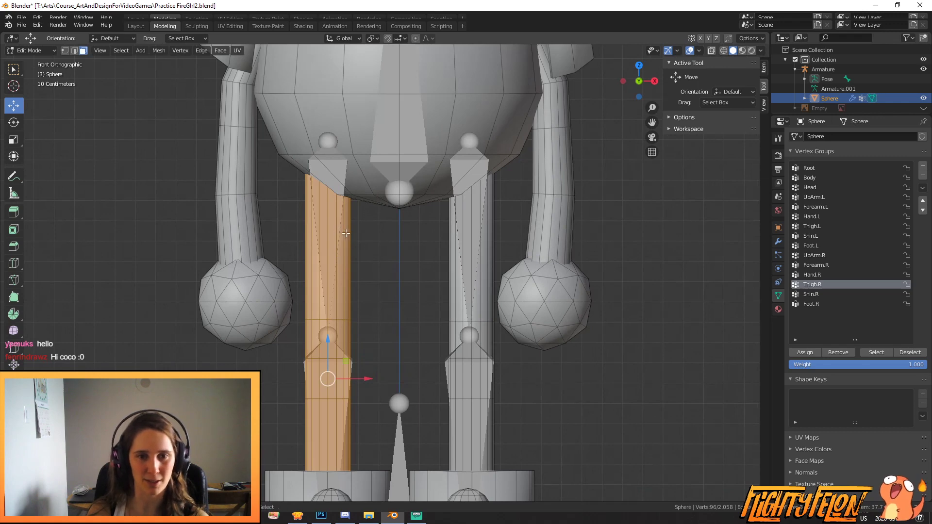
left_click(344, 233, "alt")
left_click(354, 343, "alt+shift")
left_click(814, 355)
Step: Select the right leg's face loops below the knee plus the boot shaft and assign them to Shin.R
left_click(347, 382, "alt")
left_click(347, 417, "alt+shift")
middle_click_drag(347, 406, 374, 211, "shift")
left_click(312, 315, "alt+shift")
left_click(818, 294)
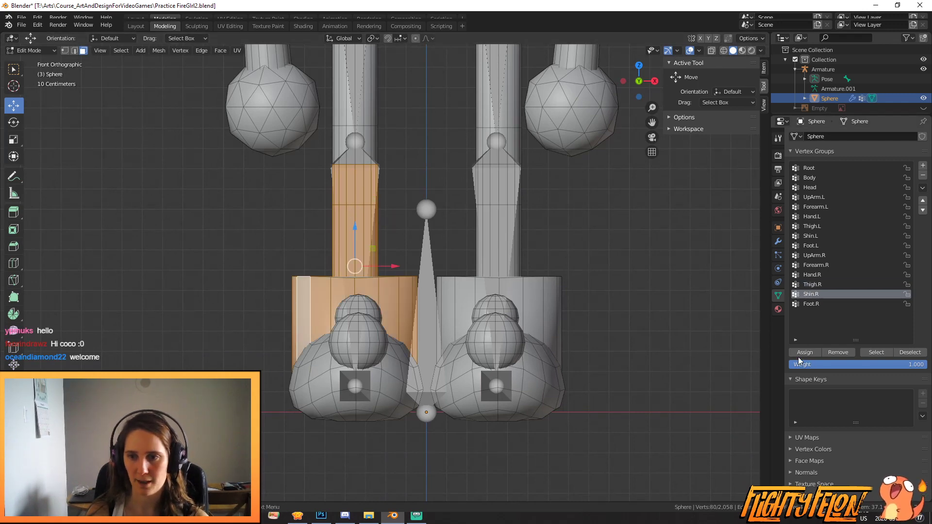
Step: Delete the flat cap faces on top of both boots
mouse_move(415, 359)
middle_mouse_down()
mouse_move(499, 385)
mouse_move(415, 381)
mouse_move(430, 368)
middle_mouse_up()
scroll(415, 380, "up", 3)
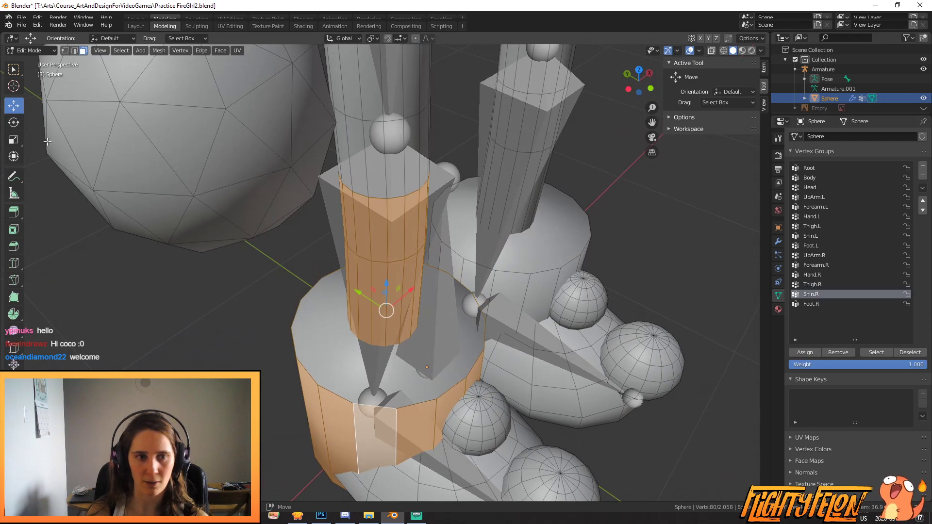
left_click(438, 341)
left_click(572, 236, "shift")
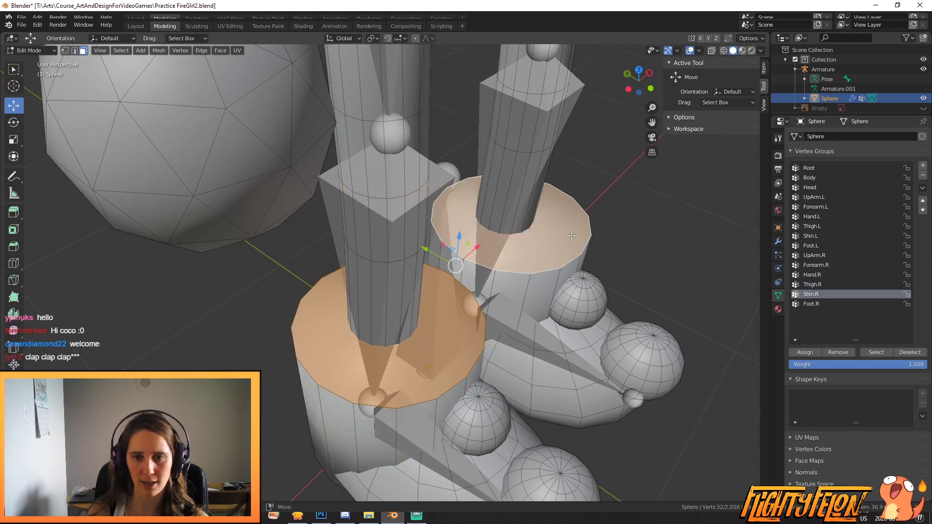
key("x")
left_click(572, 235)
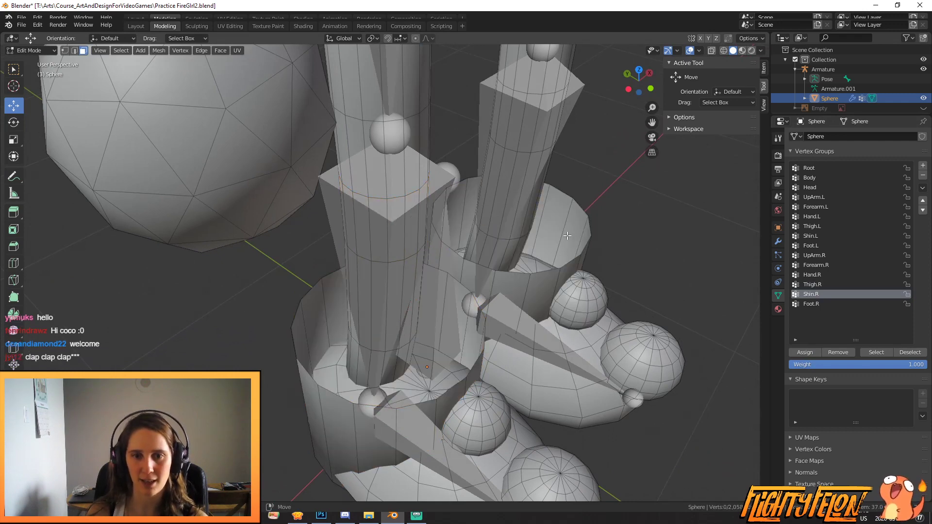
Step: In edge selection, select the right boot's open rim loop and extrude it in place
left_click(74, 50)
left_click(334, 399, "alt")
middle_click_drag(414, 402, 509, 407)
key("e")
right_click(572, 402)
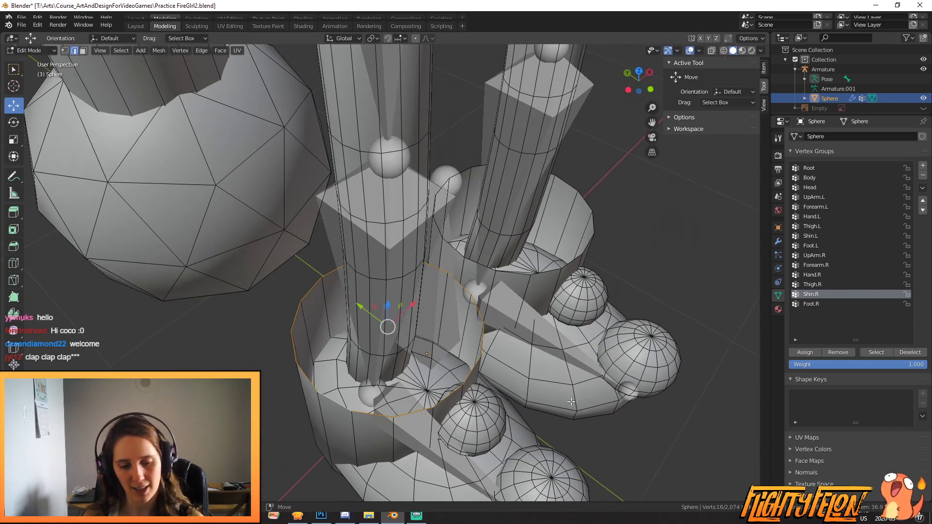
key("F3")
type("m")
key("Escape")
Step: Merge the right boot's extruded rim at its center, and close the left boot's rim with the same in-place extrude and merge
key("m")
left_click(510, 326)
left_click(543, 273, "alt")
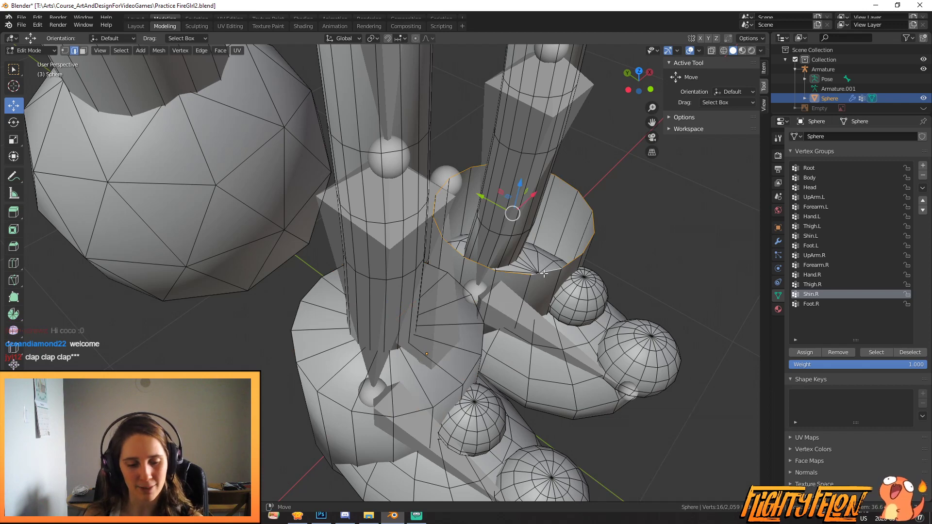
scroll(544, 273, "up", 2)
middle_click_drag(544, 273, 475, 321, "shift")
key("e")
right_click(475, 321)
key("m")
left_click(561, 357)
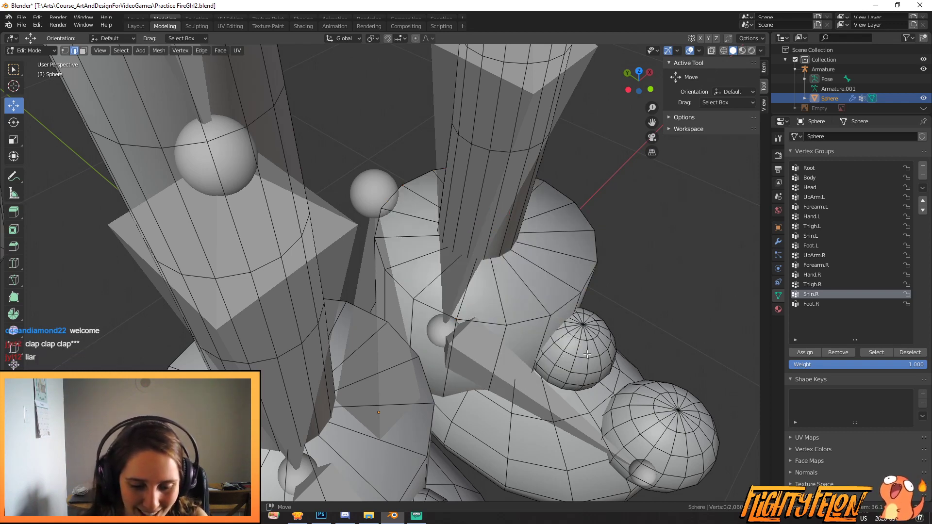
Step: Select the right boot's foot piece and its two balls, assign them to Foot.R and save the file
middle_click_drag(435, 338, 422, 296)
scroll(466, 300, "down", 3)
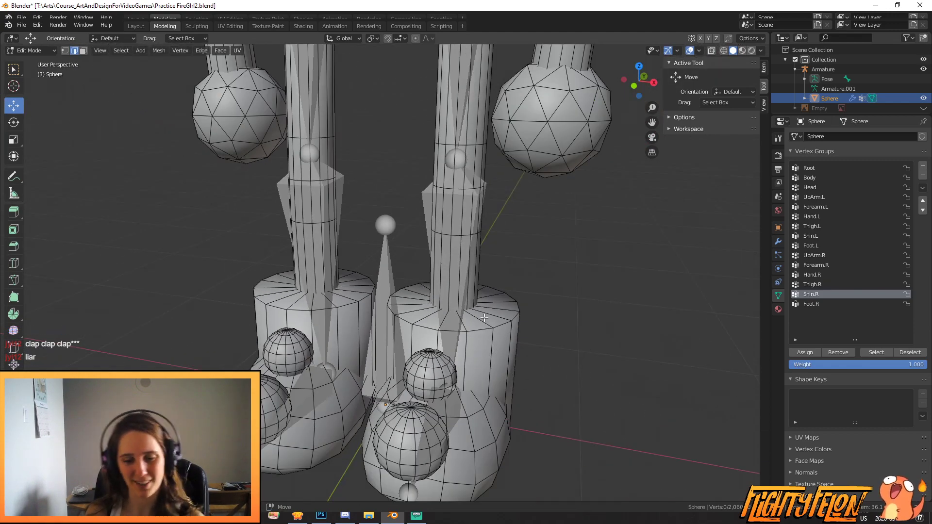
key("l")
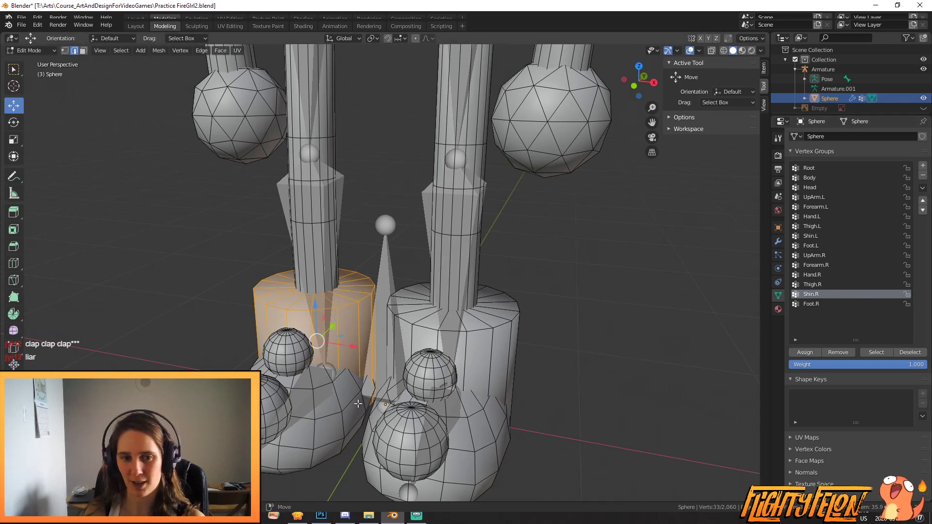
key("alt+a")
key("l")
key("l")
key("l")
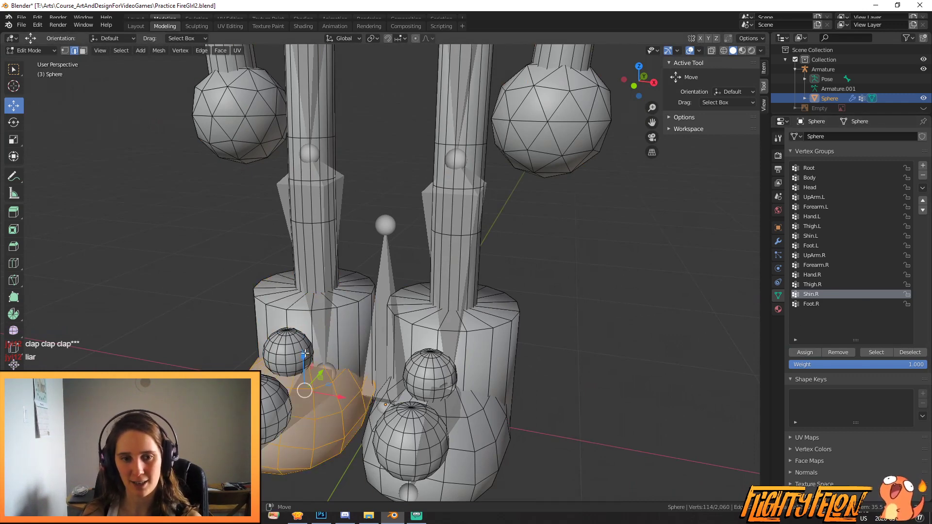
left_click(826, 304)
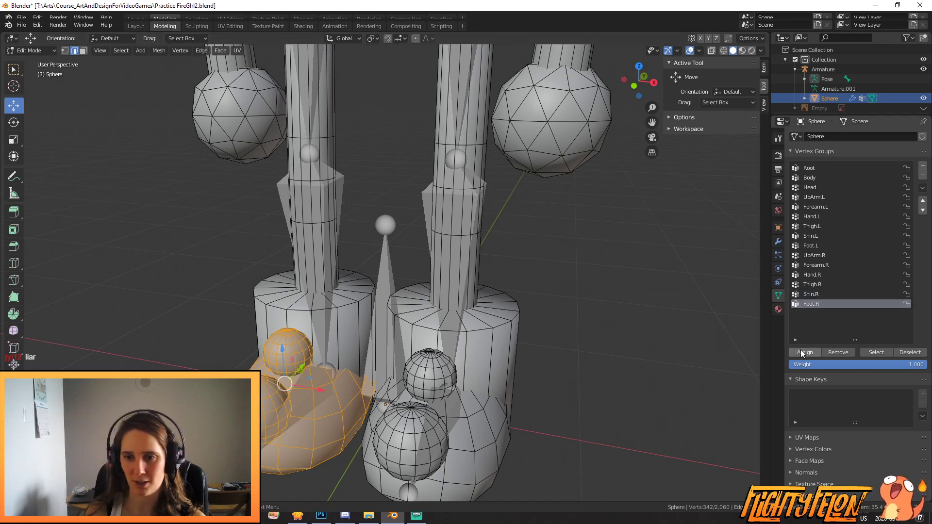
scroll(514, 302, "down", 5)
key("ctrl+s")
Step: Return to Object Mode, select the armature and enter Pose Mode
middle_click_drag(313, 265, 400, 304)
scroll(489, 322, "up", 4)
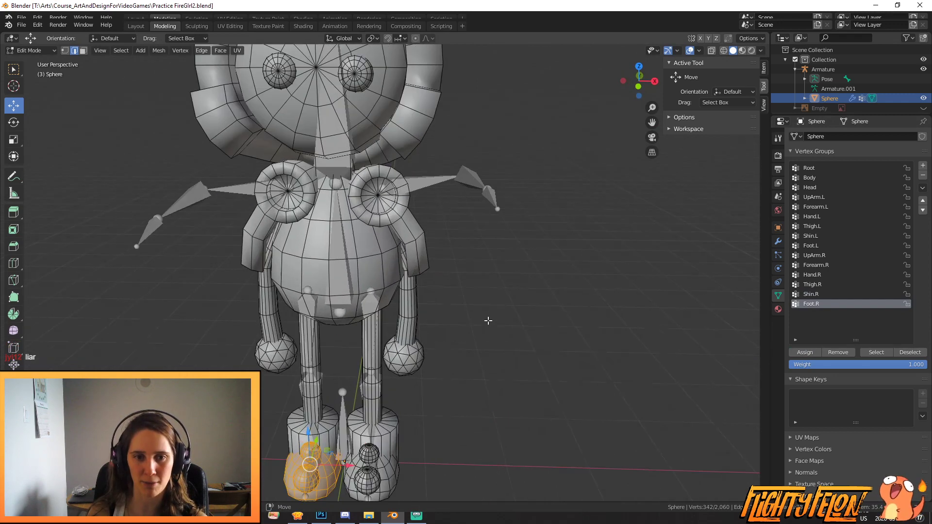
left_click(36, 50)
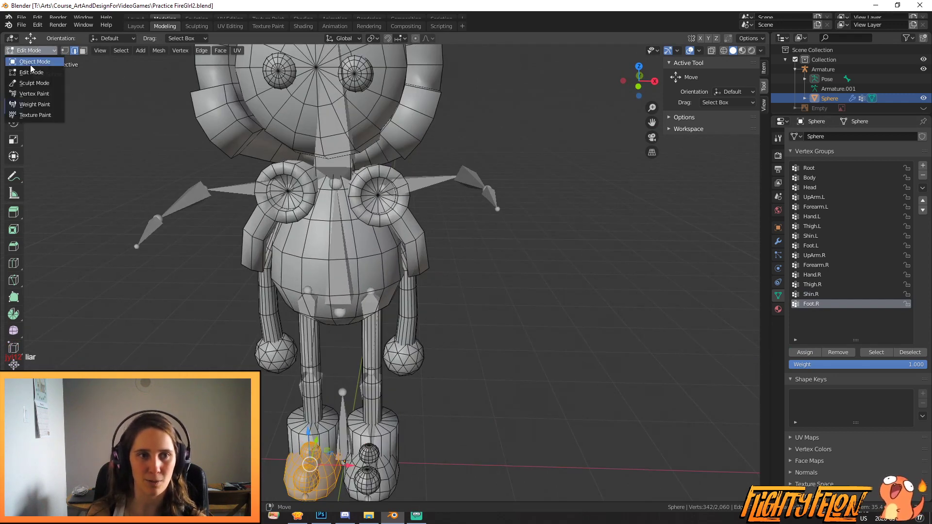
left_click(30, 65)
scroll(325, 381, "down", 2)
left_click(333, 326)
middle_click_drag(333, 325, 403, 315)
left_click(47, 50)
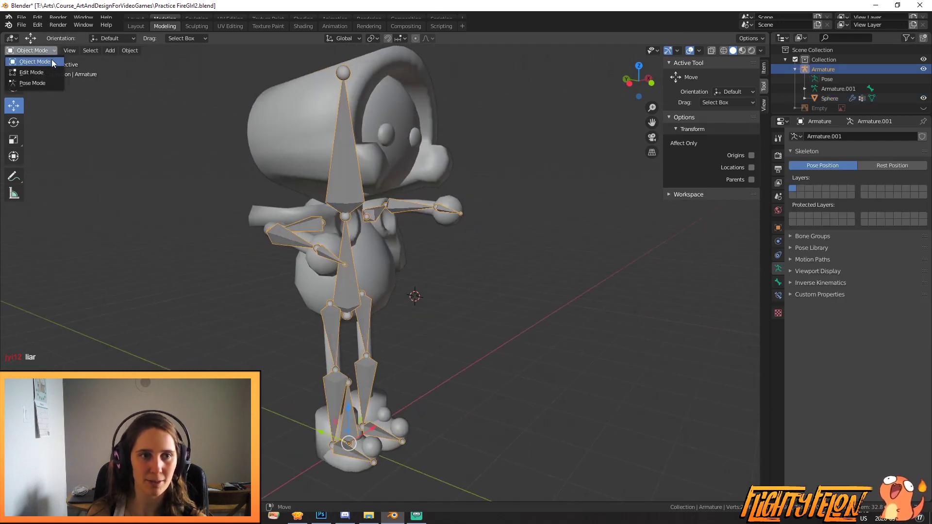
left_click(32, 83)
Step: Rotate the Thigh.R bone to raise the right leg and inspect how the leg and boot deform
middle_click_drag(262, 220, 394, 322)
left_click(350, 329)
key("r")
left_click(542, 252)
middle_click_drag(541, 248, 461, 219)
scroll(503, 395, "up", 3)
scroll(442, 232, "up", 6)
middle_click_drag(418, 381, 415, 430)
scroll(479, 400, "down", 3)
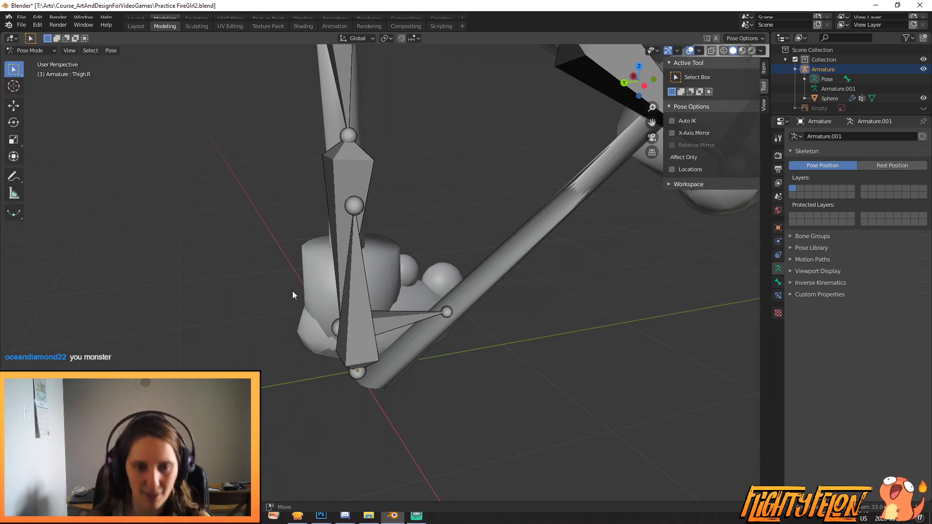
Step: Return to Object Mode, select the character mesh and enter Weight Paint mode
left_click(34, 52)
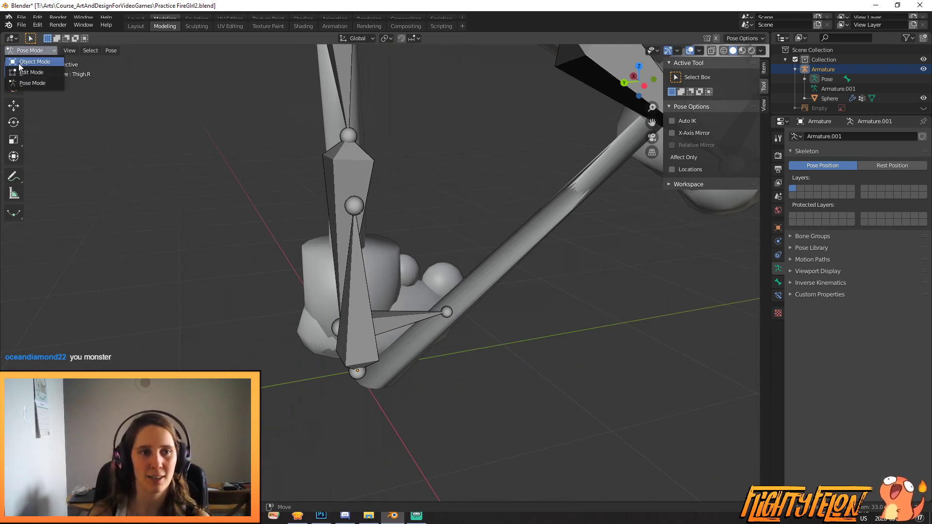
left_click(30, 73)
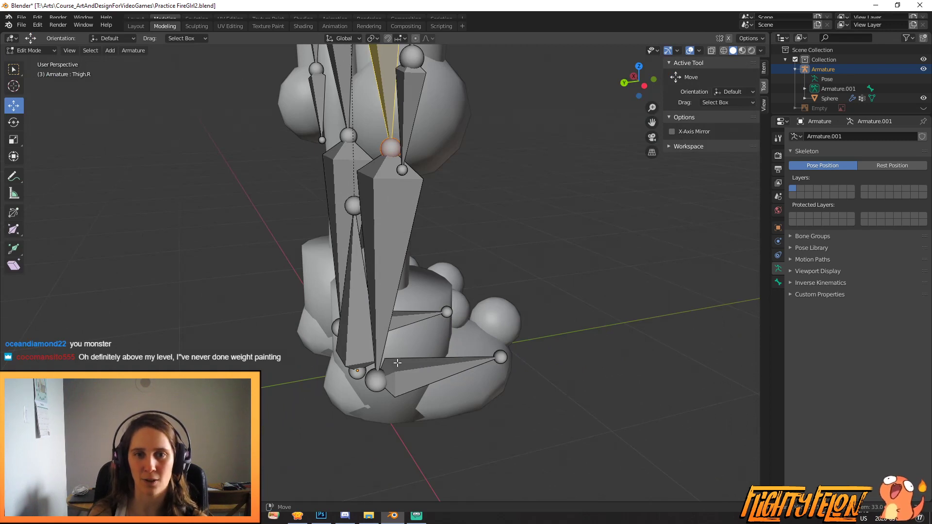
left_click(30, 51)
left_click(30, 62)
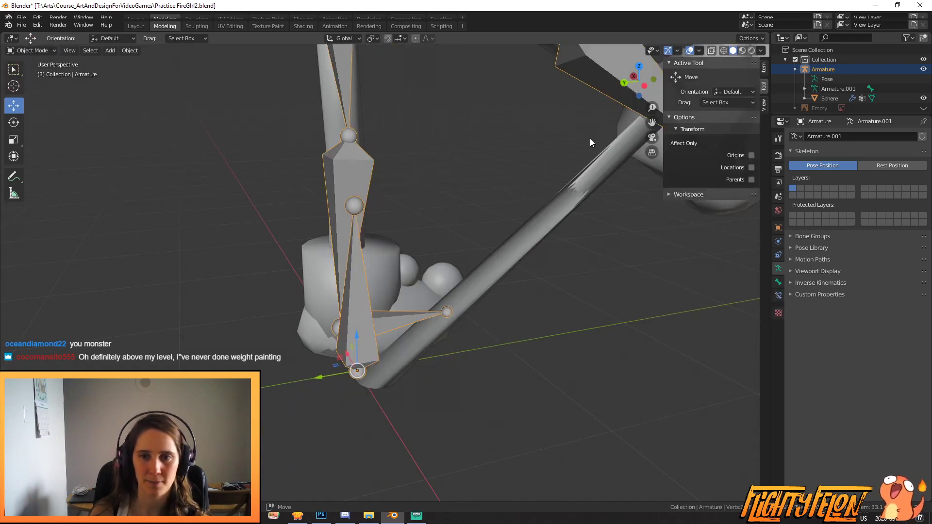
left_click(578, 209)
key("Tab")
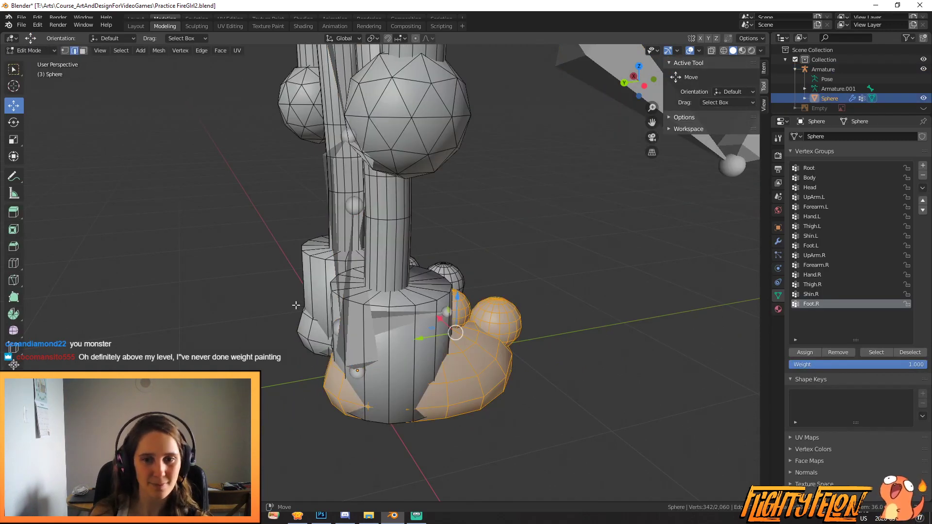
key("Tab")
left_click(28, 52)
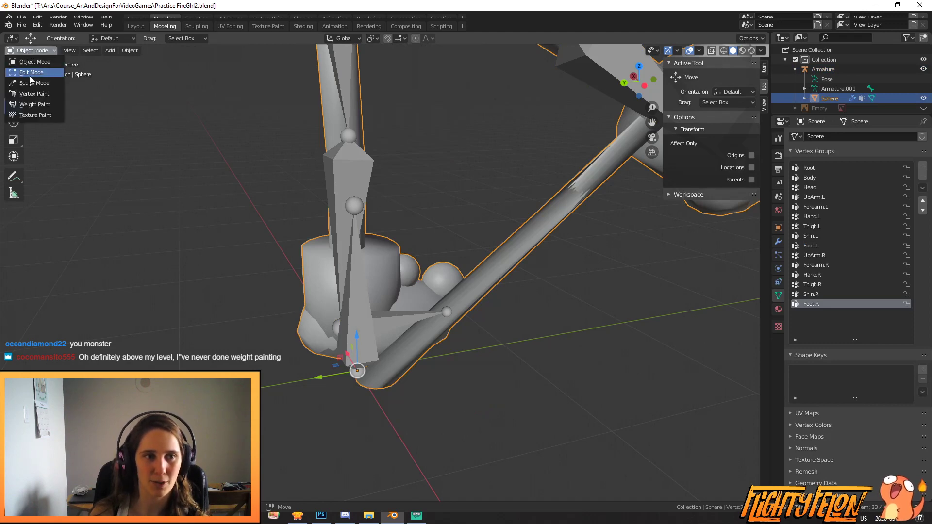
left_click(31, 110)
Step: Paint Foot.R weight of 1.000 over the stray geometry stretching away from the raised right boot
mouse_move(48, 122)
middle_mouse_down()
mouse_move(255, 271)
mouse_move(269, 263)
mouse_move(239, 279)
mouse_move(271, 235)
middle_mouse_up()
left_click(67, 54)
left_click(15, 70)
left_click(735, 198)
left_click(718, 211)
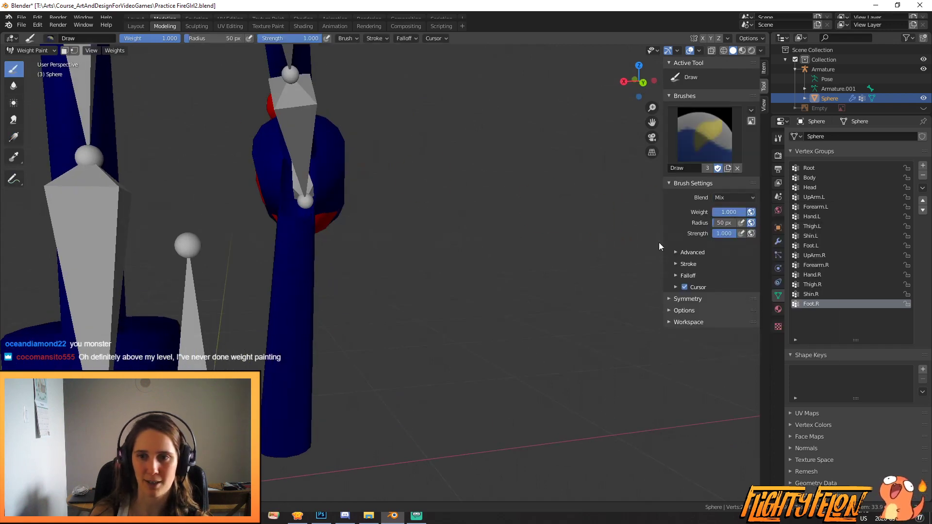
mouse_move(308, 446)
left_mouse_down()
mouse_move(283, 433)
mouse_move(302, 425)
left_mouse_up()
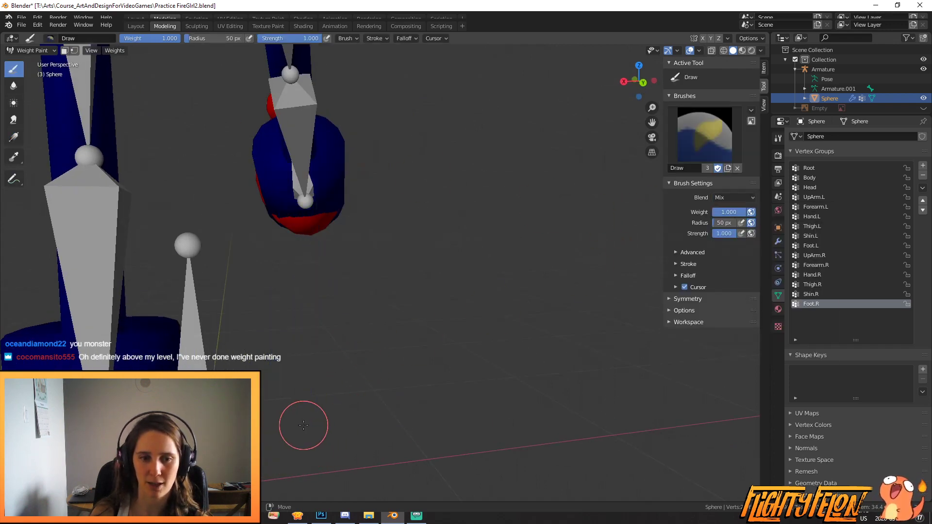
mouse_move(402, 417)
middle_mouse_down()
mouse_move(356, 405)
mouse_move(537, 308)
mouse_move(427, 421)
mouse_move(364, 342)
middle_mouse_up()
Step: Return to Object Mode, select the armature and enter Pose Mode
left_click(32, 51)
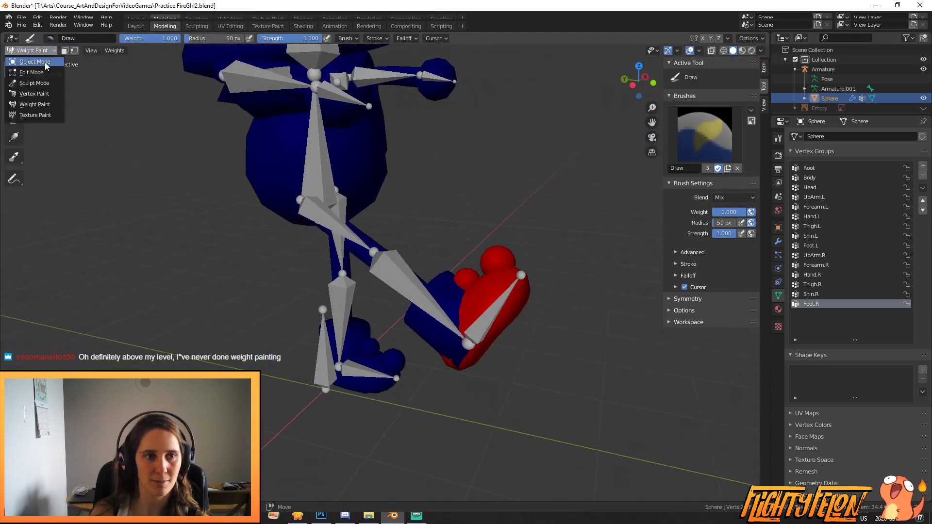
left_click(27, 59)
left_click(343, 260)
middle_click_drag(343, 260, 435, 228)
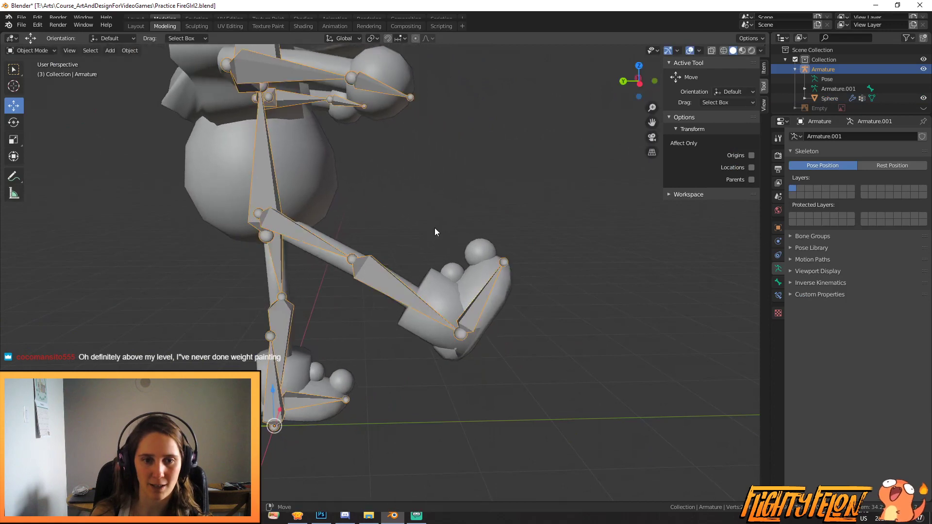
left_click(39, 51)
left_click(30, 83)
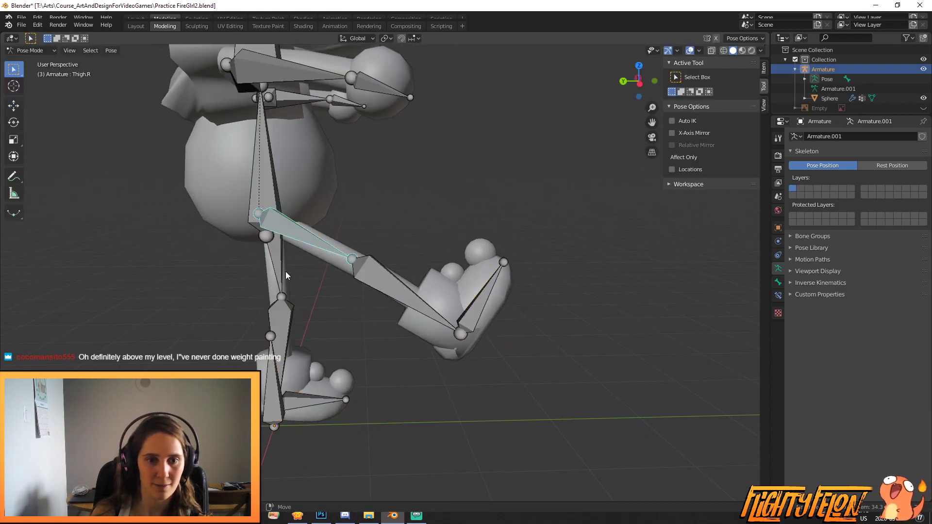
Step: Rotate the Thigh.L bone to raise the left leg forward and angle it outward
left_click(287, 273)
key("r")
left_click(393, 189)
middle_click_drag(393, 189, 354, 267)
key("r")
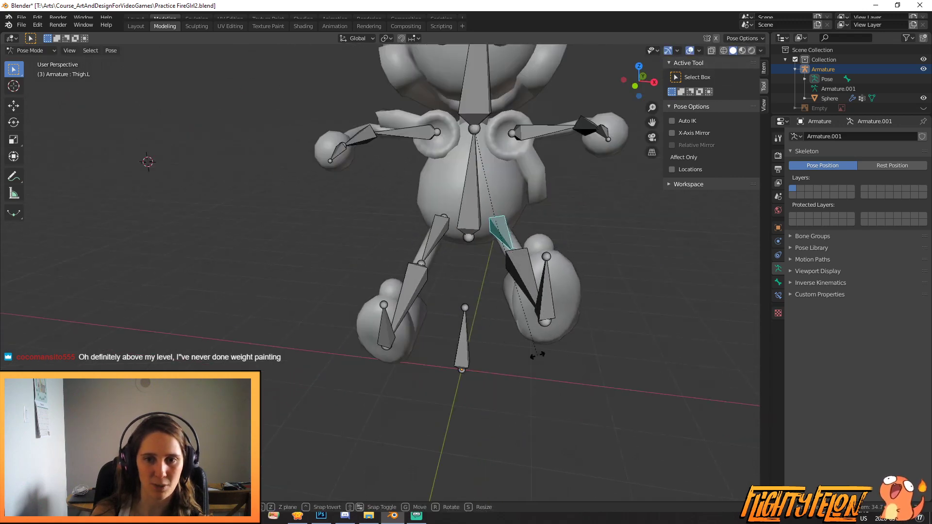
left_click(552, 366)
Step: Select the UpArm.L bone and rotate it to adjust the left arm's pose
middle_click_drag(429, 366, 493, 240)
left_click(484, 187)
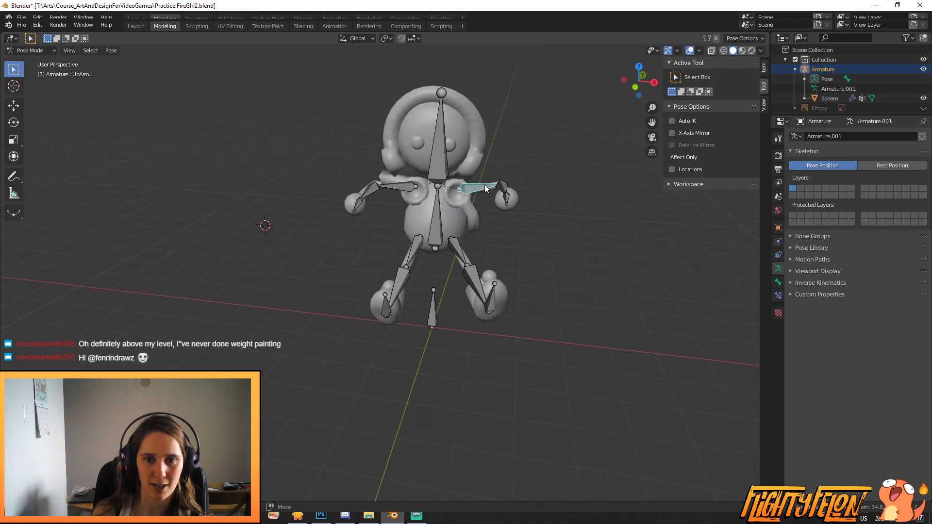
middle_click_drag(484, 184, 424, 212)
key("r")
left_click(522, 305)
middle_click_drag(522, 305, 474, 239)
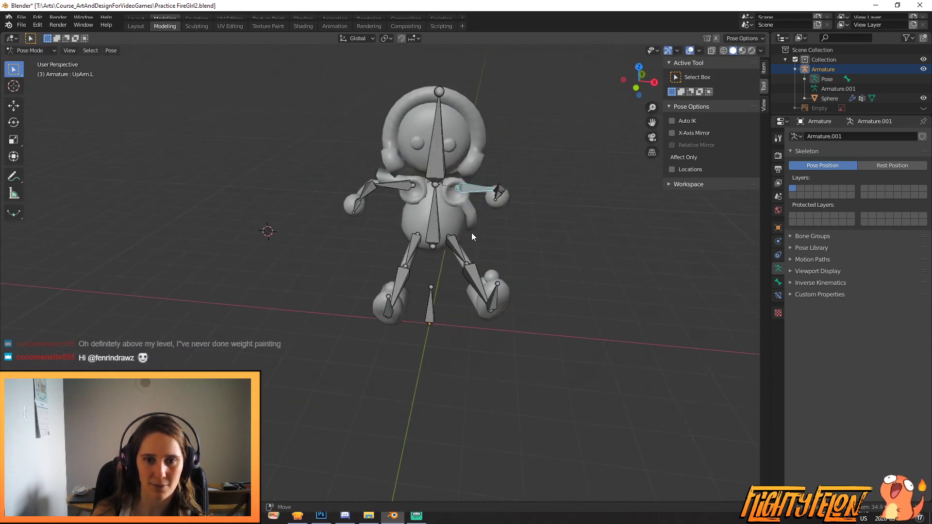
Step: Rotate the UpArm.R bone freely with trackball rotation to lower the right arm
left_click(387, 186)
key("r")
key("r")
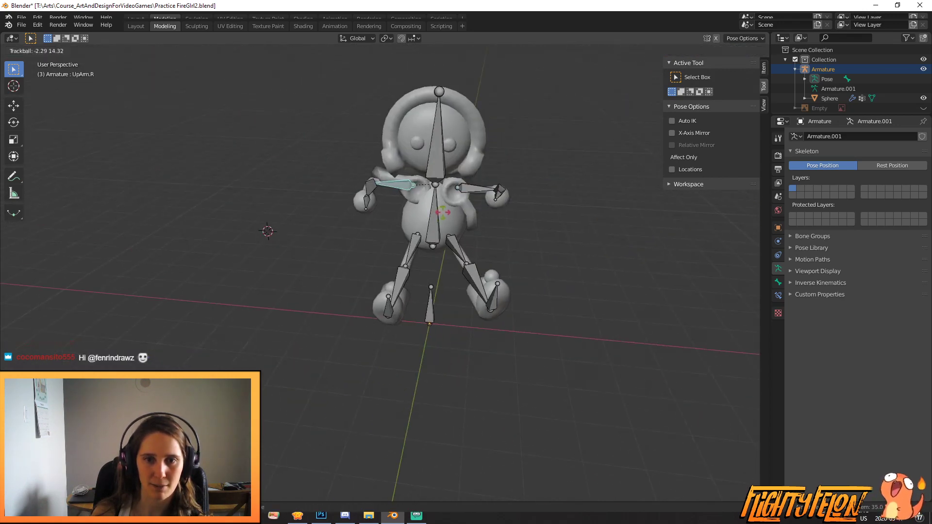
left_click(471, 205)
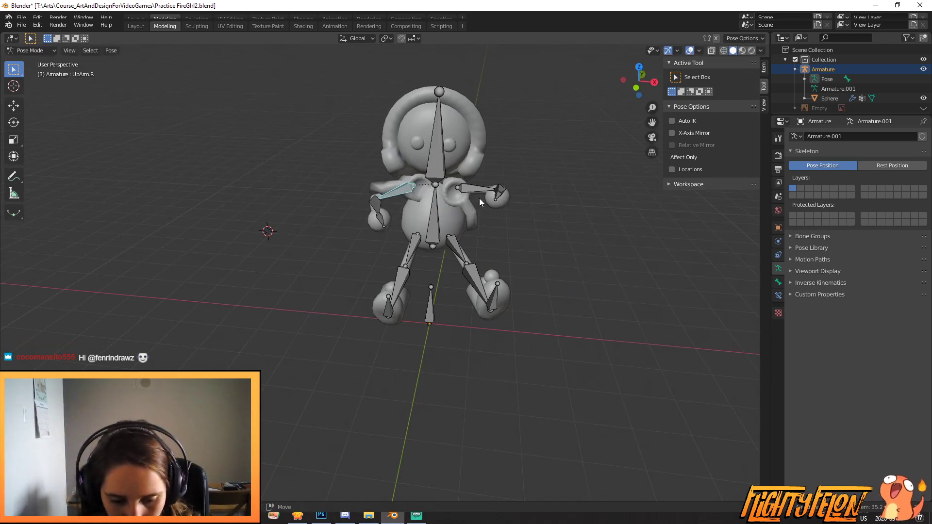
Step: Adjust the arm pose, rotate the Shin.R bone to bend the right leg, and save the file
middle_click_drag(444, 186, 418, 322)
scroll(541, 248, "up", 6)
left_click(343, 234)
key("r")
left_click(477, 334)
left_click(386, 419)
key("r")
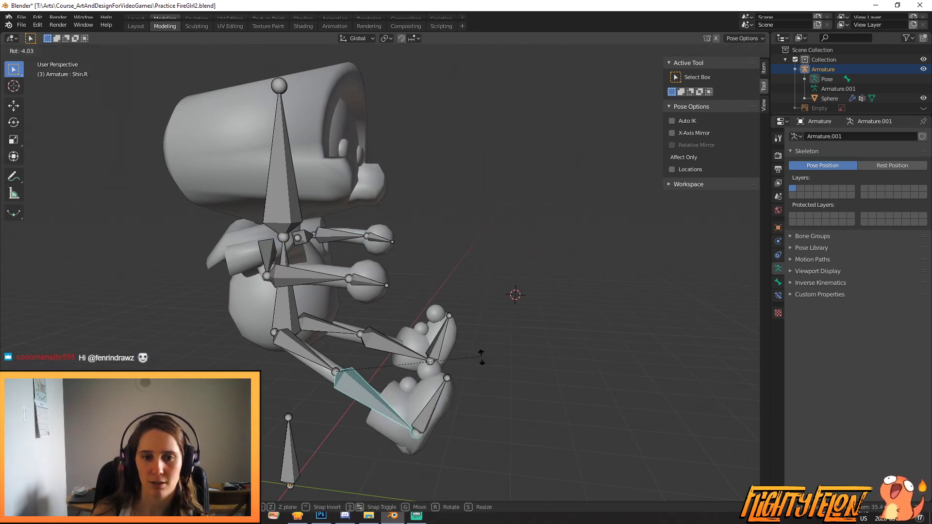
left_click(503, 382)
middle_click_drag(504, 381, 397, 388)
key("ctrl+s")
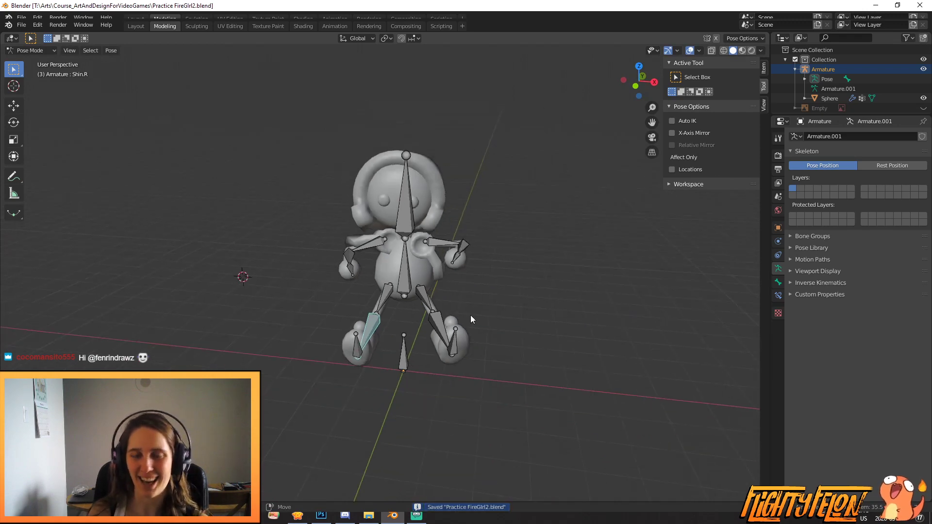
Step: Inspect the posed character from several sides and clear the bone selection
scroll(471, 315, "up", 4)
scroll(447, 319, "down", 2)
middle_click_drag(482, 360, 220, 314)
middle_click_drag(434, 311, 388, 327)
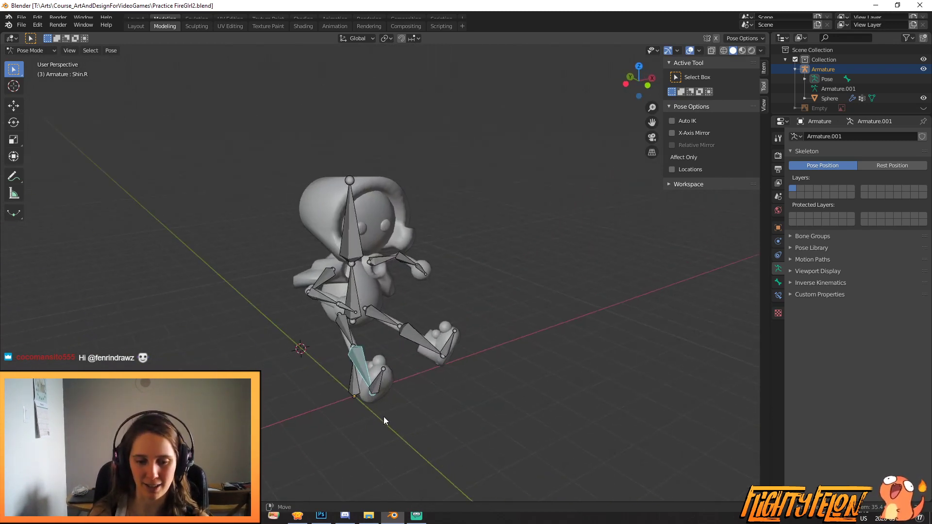
left_click(347, 515)
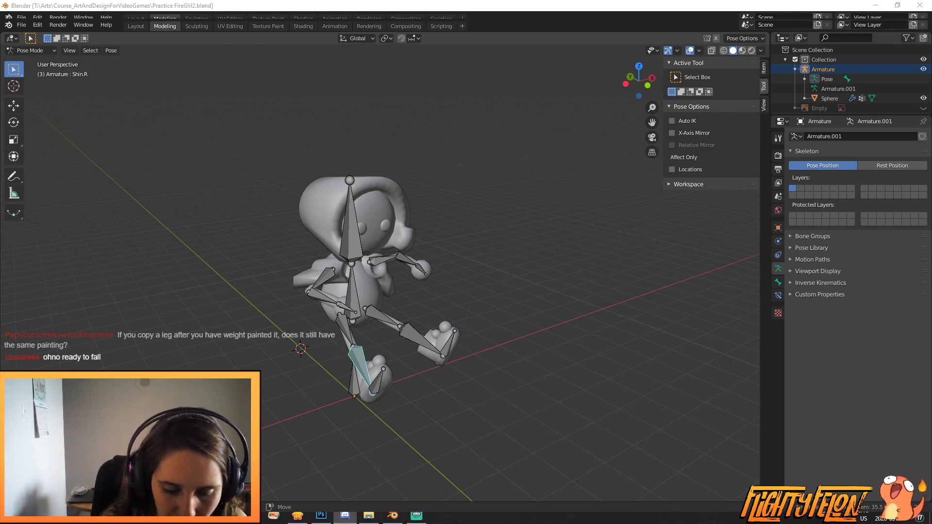
middle_click_drag(306, 306, 374, 282)
scroll(362, 306, "up", 4)
left_click(332, 310)
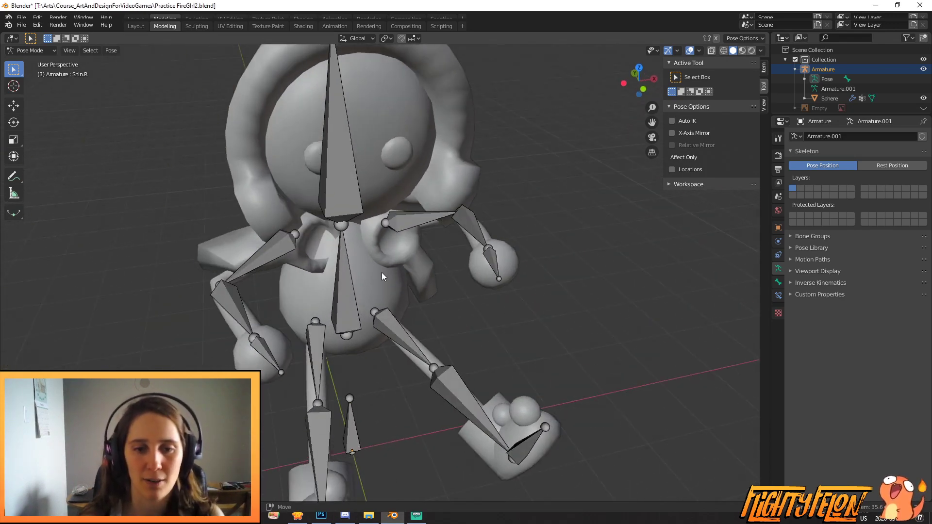
Step: Return to Object Mode, select the character mesh, save the file and enter Edit Mode
left_click(28, 50)
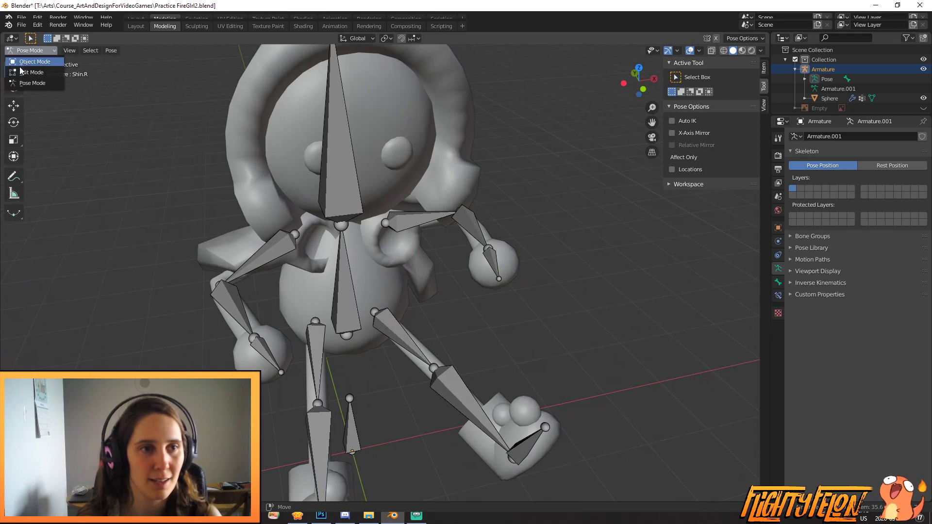
left_click(29, 56)
left_click(421, 149)
key("ctrl+s")
scroll(413, 242, "down", 2)
scroll(384, 291, "up", 3)
key("Tab")
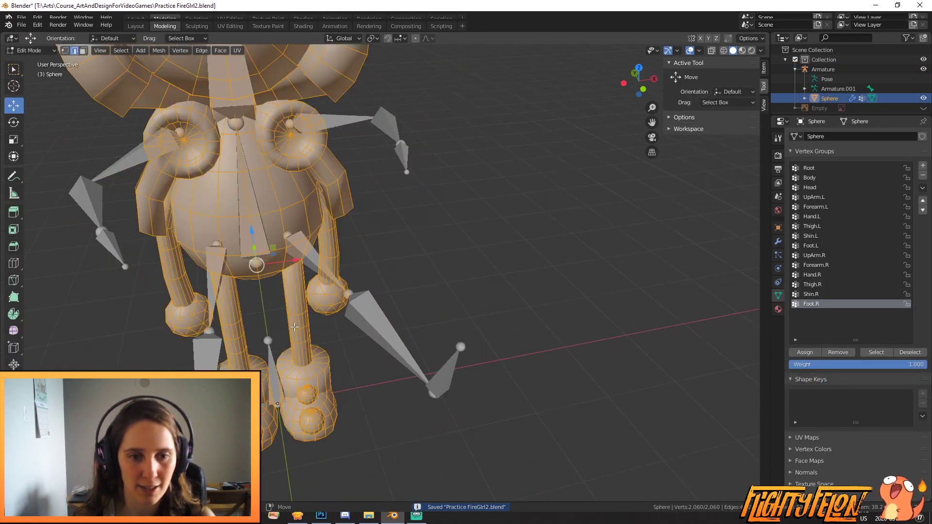
Step: Select the left leg, its boot pieces and both balls as linked parts, and duplicate them along global X
key("l")
key("l")
key("l")
key("l")
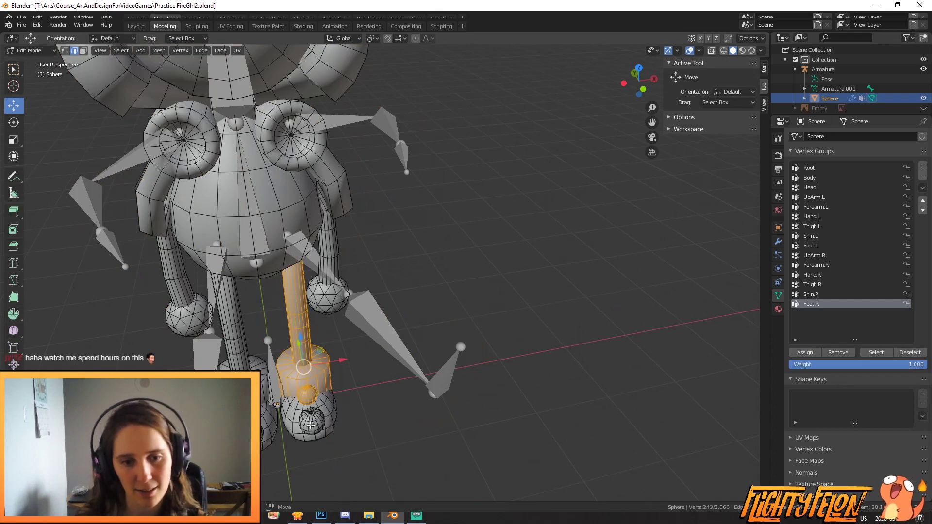
key("shift+d")
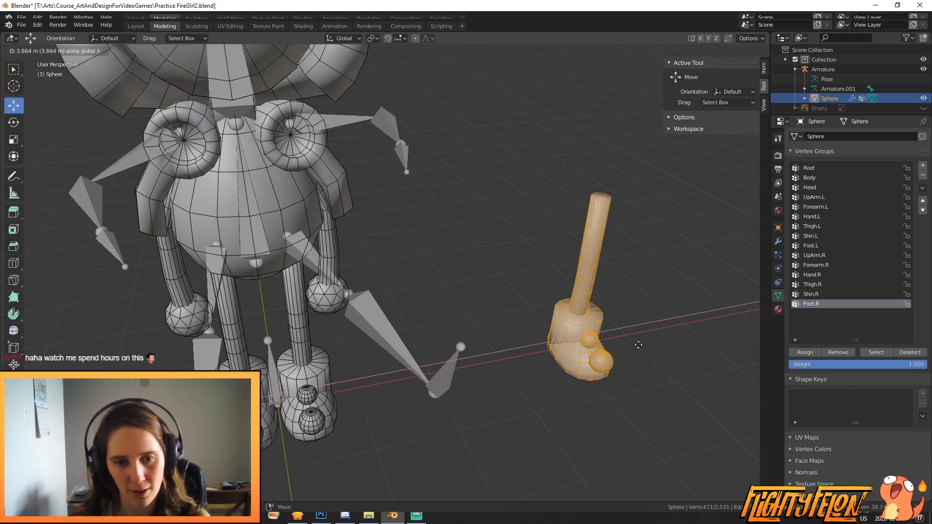
Step: Leave Edit Mode, select the armature and enter Pose Mode to test the copied leg
key("Tab")
scroll(609, 357, "down", 2)
middle_click_drag(609, 357, 514, 354)
left_click(406, 308)
middle_click_drag(406, 308, 476, 305)
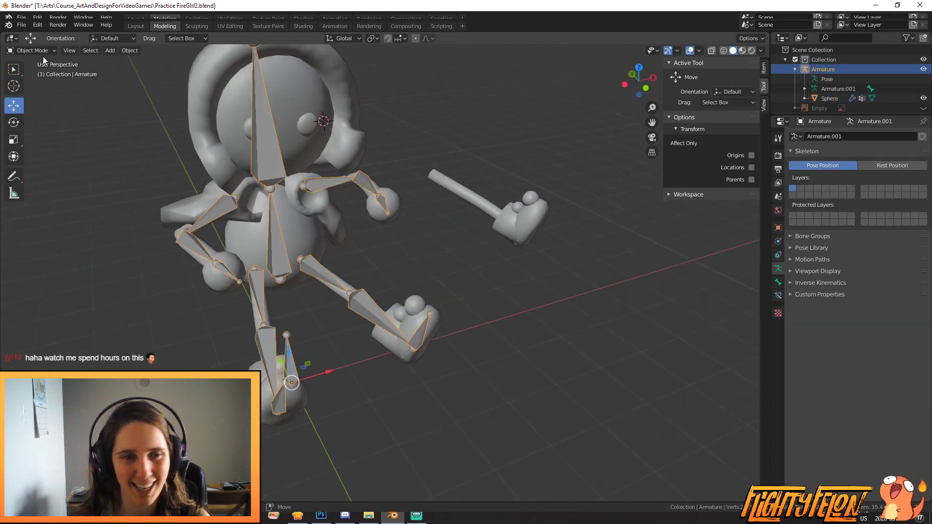
left_click(43, 51)
left_click(31, 83)
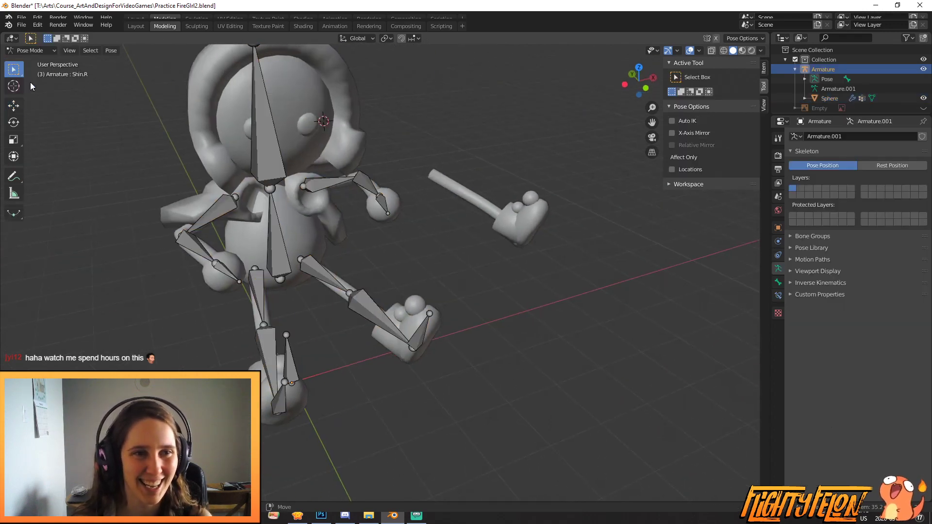
Step: Rotate the Shin.L and Foot.L bones to test whether the duplicated leg follows them
left_click(375, 308)
middle_click_drag(375, 309, 404, 298)
key("r")
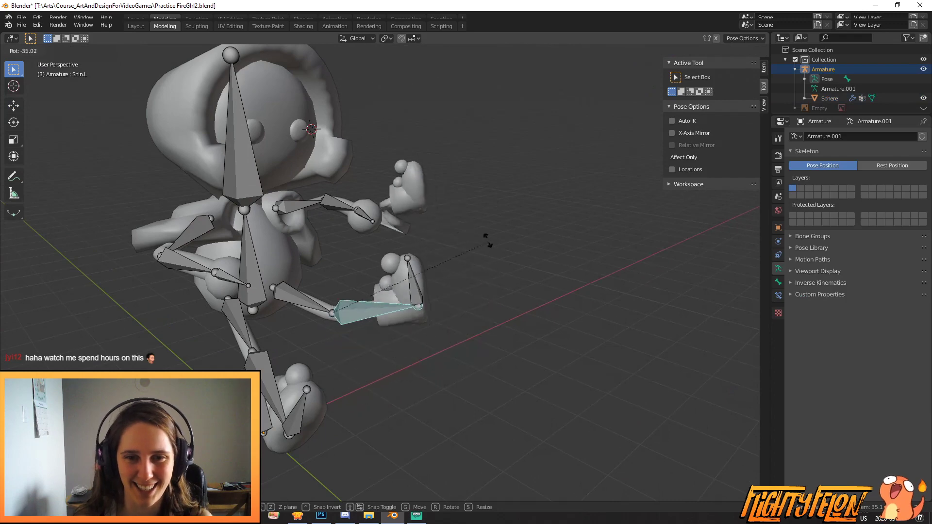
left_click(391, 444)
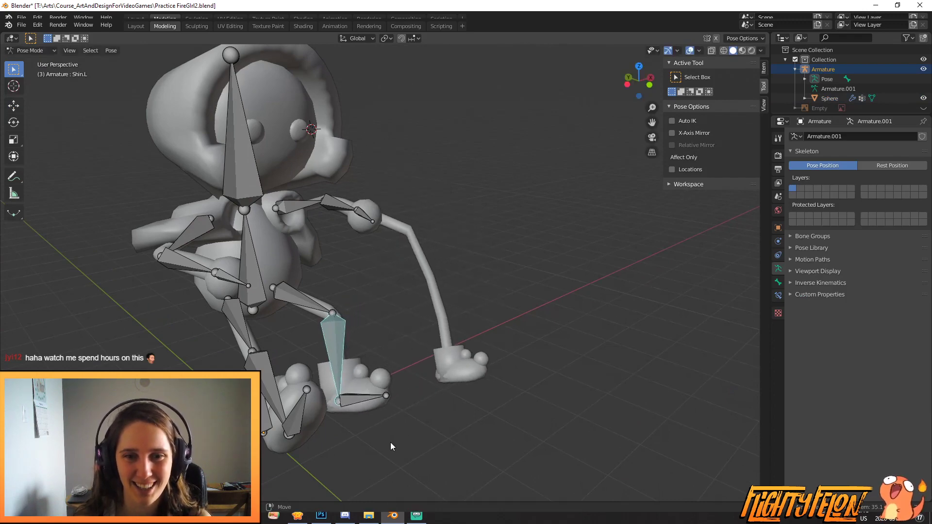
middle_click_drag(410, 377, 476, 394)
left_click(395, 343)
key("r")
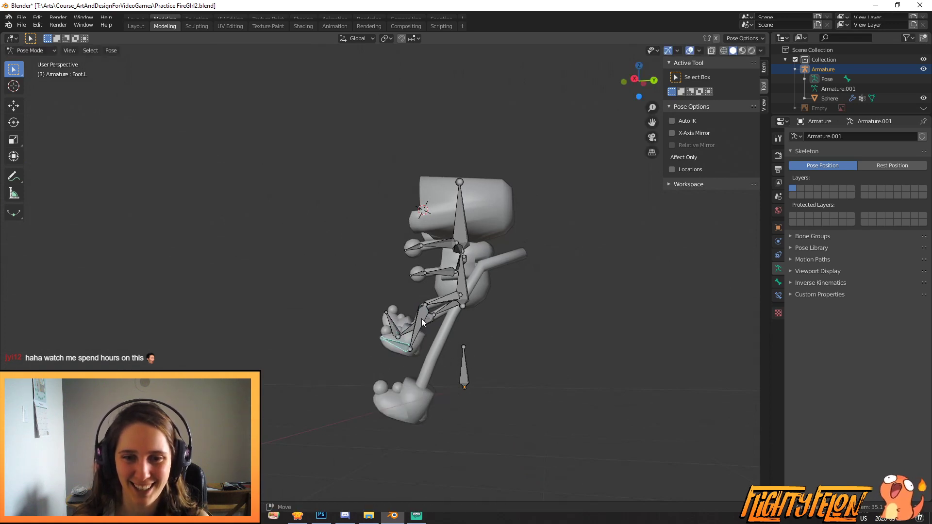
Step: Rotate the Thigh.L bone freely with trackball rotation to test the duplicated leg's weights
left_click(444, 300)
middle_click_drag(444, 300, 479, 370)
key("r")
key("r")
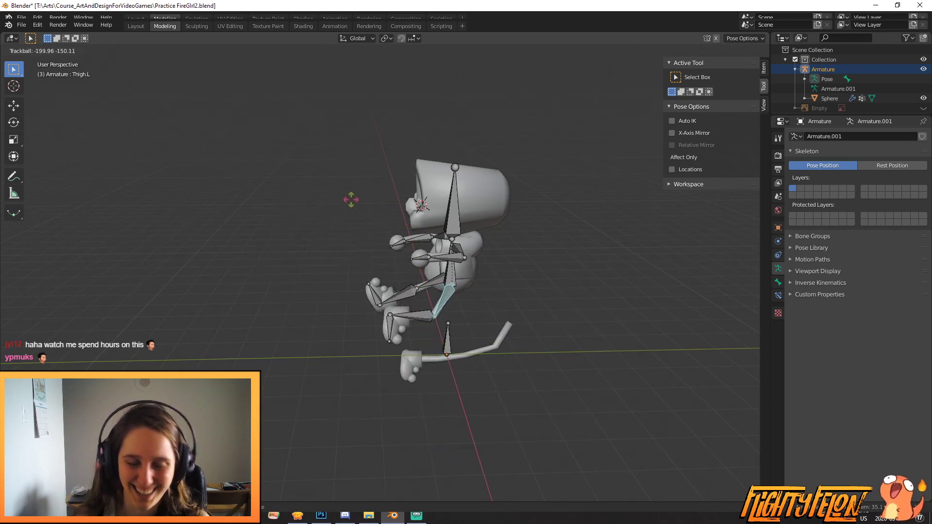
left_click(351, 199)
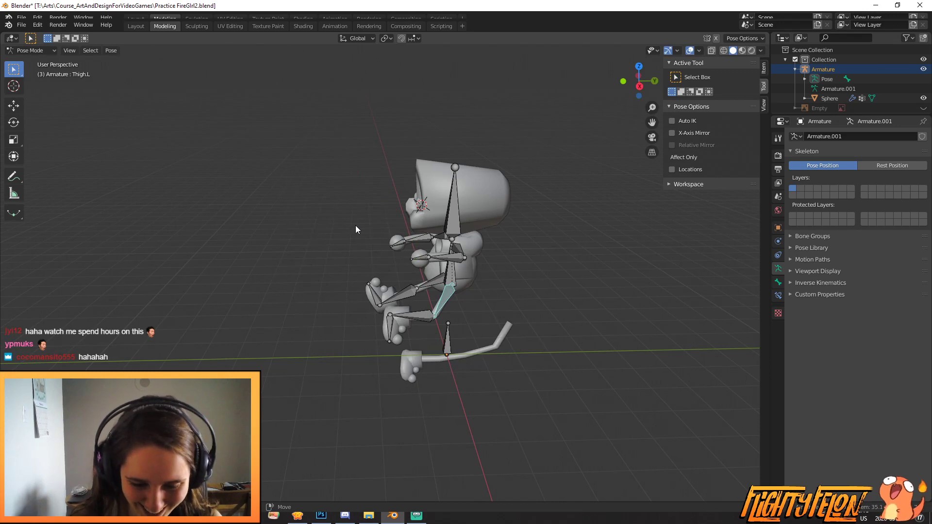
middle_click_drag(387, 276, 319, 244)
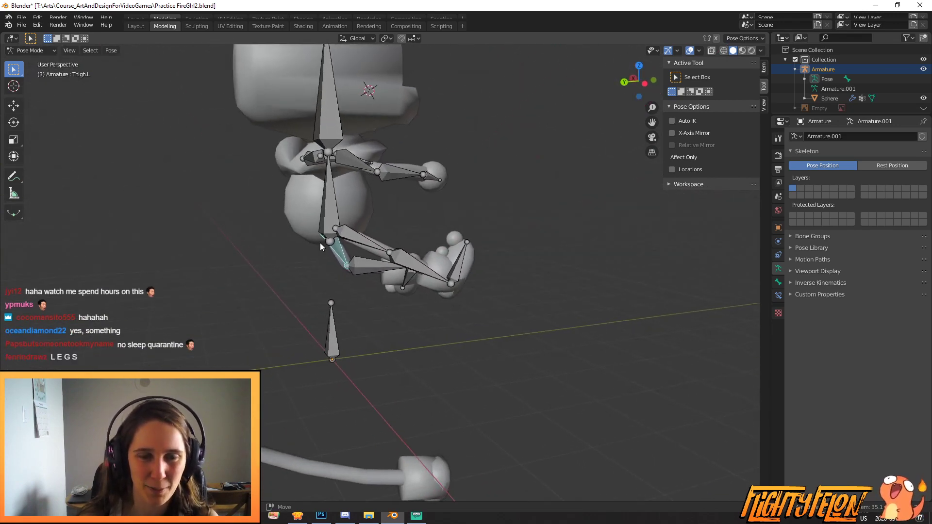
key("Tab")
key("Tab")
middle_click_drag(304, 207, 354, 224)
key("Tab")
key("Tab")
Step: Return to Object Mode, select the character mesh, and delete the duplicated leg in Edit Mode
left_click(33, 50)
left_click(30, 59)
left_click(395, 121)
scroll(395, 121, "down", 1)
key("Tab")
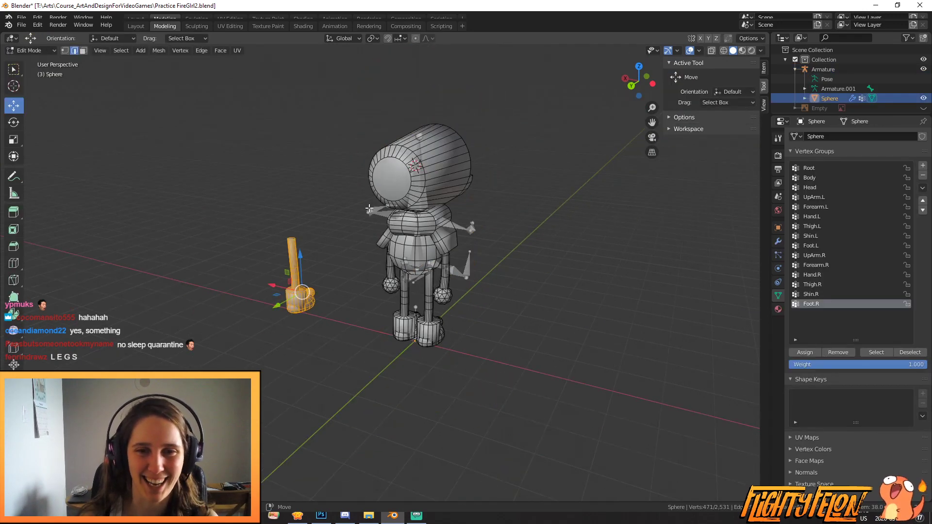
key("x")
left_click(370, 208)
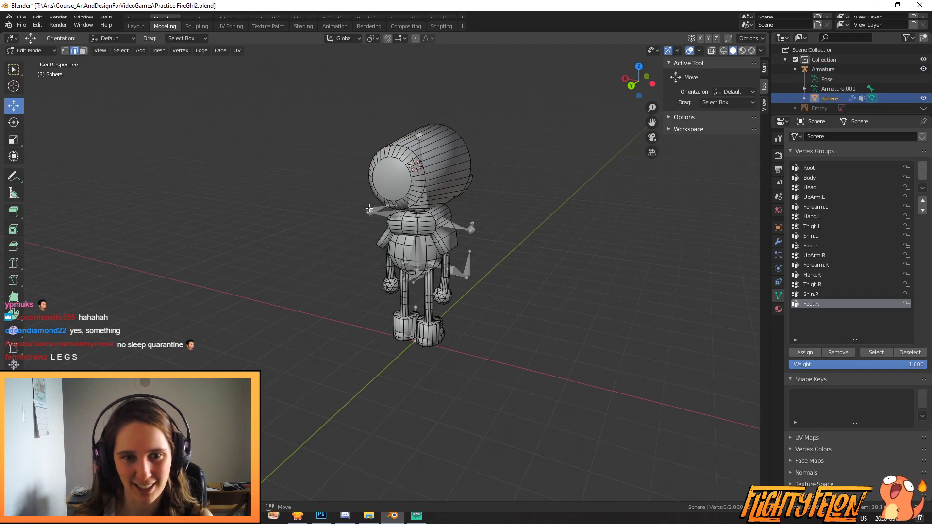
Step: Duplicate the whole character mesh along the X axis and examine the copy's deformation in Object Mode
key("a")
key("shift+d")
key("x")
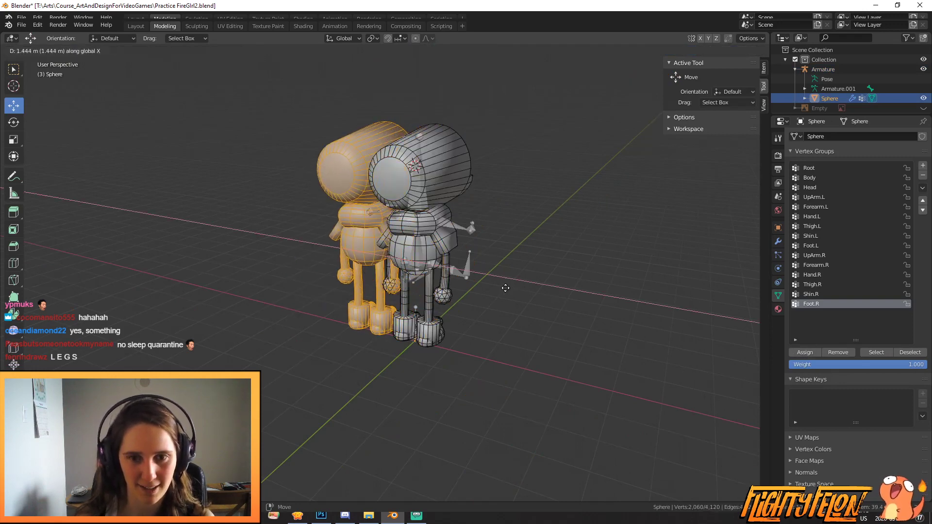
left_click(429, 280)
key("Tab")
middle_click_drag(491, 304, 370, 300)
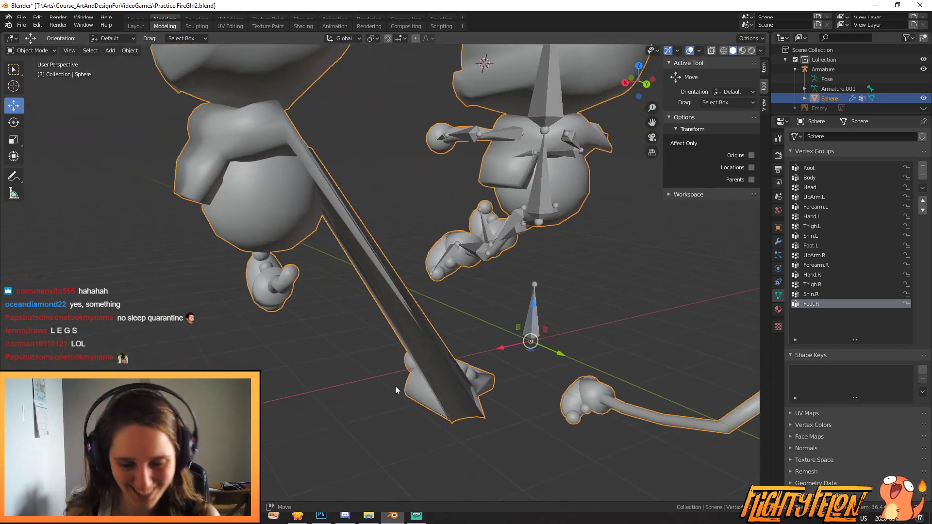
middle_click_drag(396, 386, 651, 387)
scroll(648, 383, "down", 3)
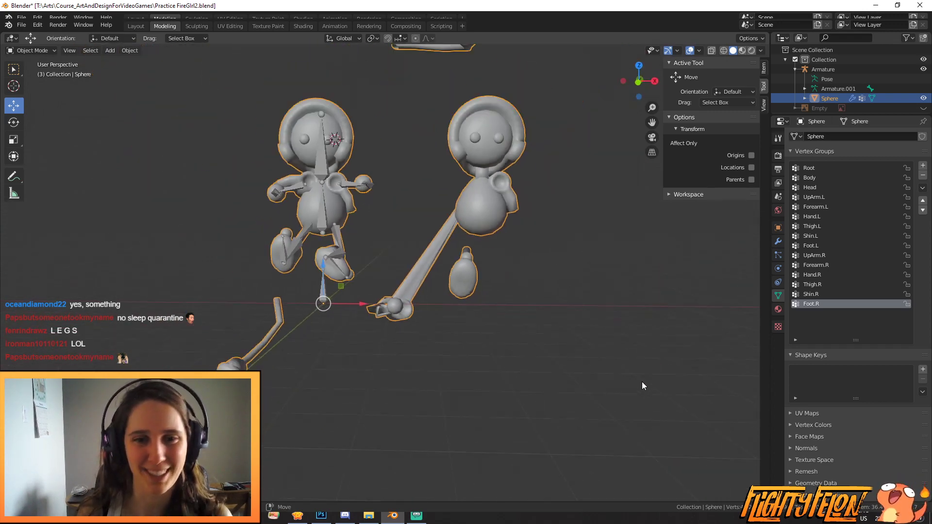
middle_click_drag(555, 313, 532, 404)
mouse_move(515, 351)
middle_mouse_down()
mouse_move(614, 391)
mouse_move(443, 340)
mouse_move(524, 353)
middle_mouse_up()
Step: Move the duplicated character above the original and down in front of it in Edit Mode, and check its deformation in Object Mode
key("Tab")
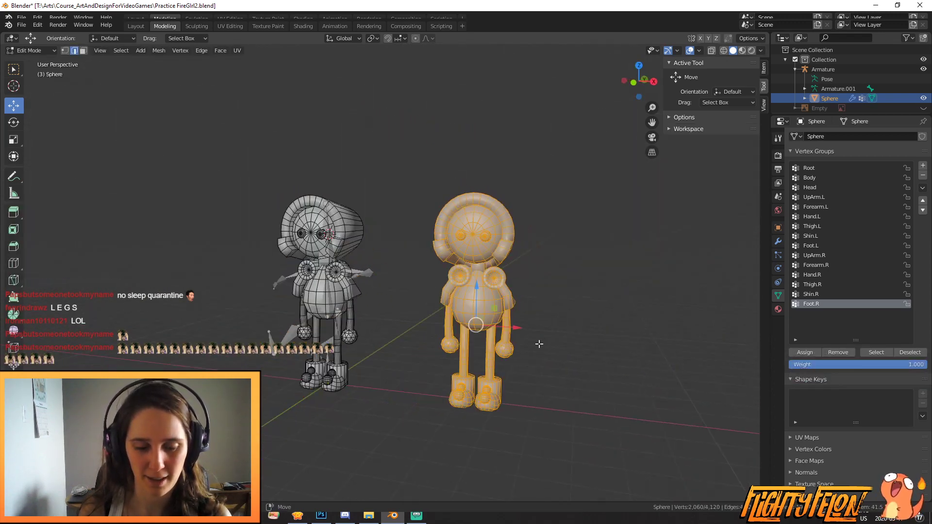
key("g")
left_click(297, 153)
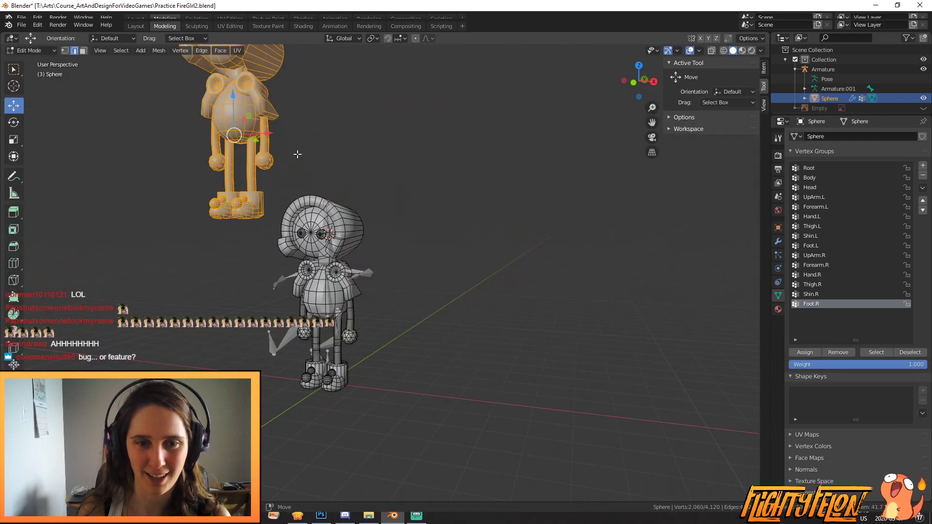
key("g")
left_click(431, 466)
key("Tab")
scroll(429, 464, "down", 2)
Step: Reposition the duplicate in Edit Mode to the front-left of the original character and check how it deforms there
key("Tab")
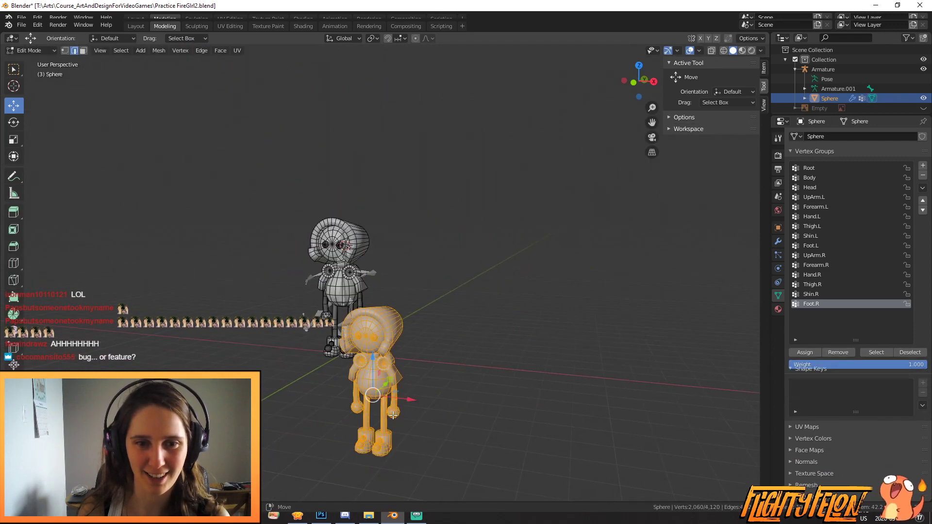
middle_click_drag(392, 415, 427, 408)
key("g")
left_click(272, 430)
key("Tab")
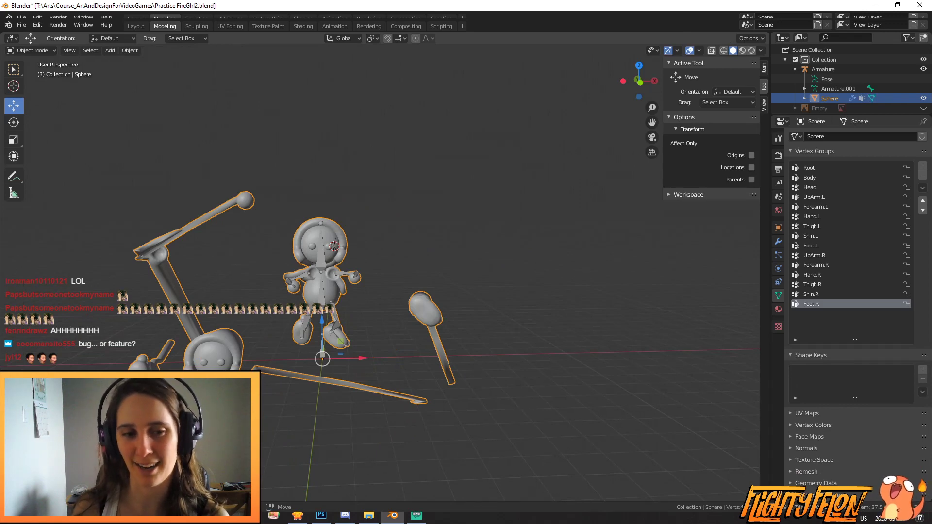
mouse_move(311, 404)
middle_mouse_down()
mouse_move(504, 416)
mouse_move(607, 395)
mouse_move(310, 406)
middle_mouse_up()
Step: Remove the duplicate's vertices from the Foot.R, Shin.R, Thigh.R, Hand.R, Forearm.R and UpArm.R vertex groups
key("Tab")
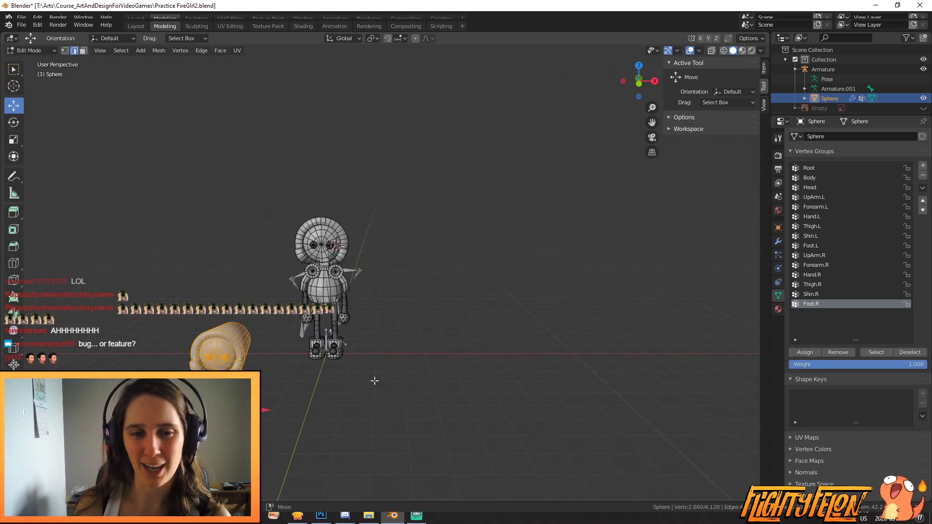
left_click(828, 295)
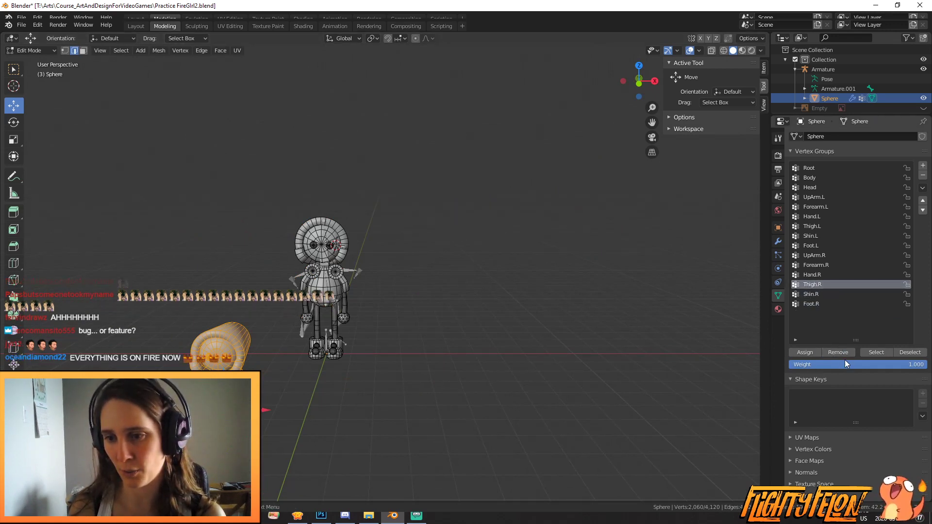
left_click(828, 285)
left_click(829, 275)
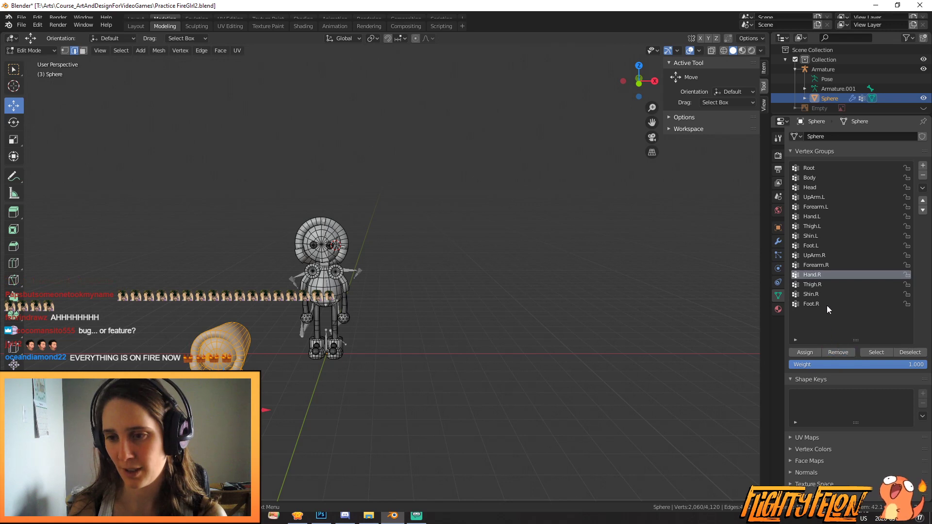
left_click(824, 266)
left_click(826, 256)
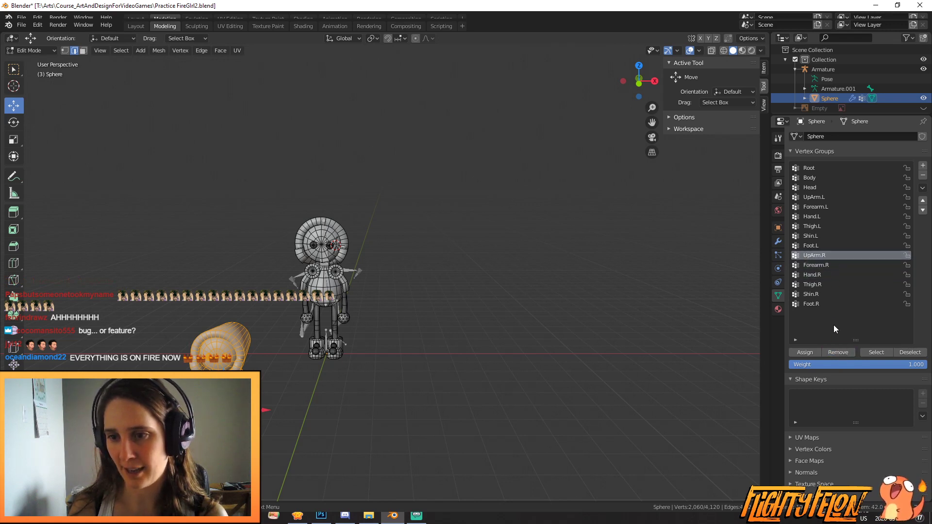
Step: Remove the duplicate's vertices from the Foot.L, Shin.L, Thigh.L, Hand.L, Forearm.L and UpArm.L vertex groups
left_click(811, 245)
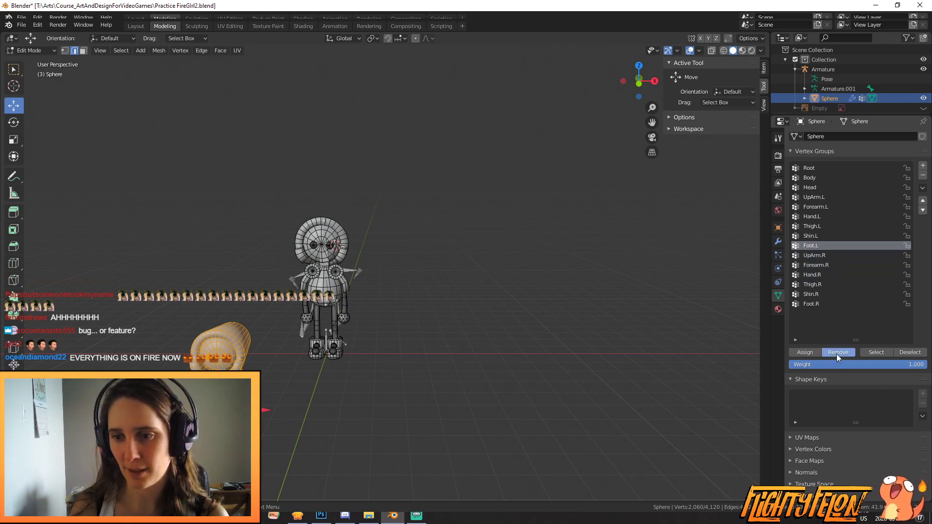
left_click(807, 236)
left_click(820, 226)
left_click(807, 217)
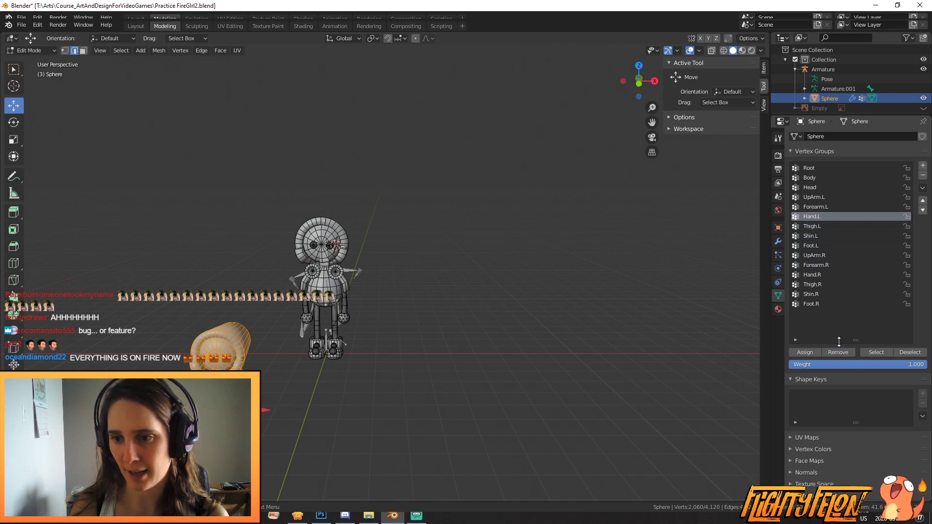
left_click(808, 207)
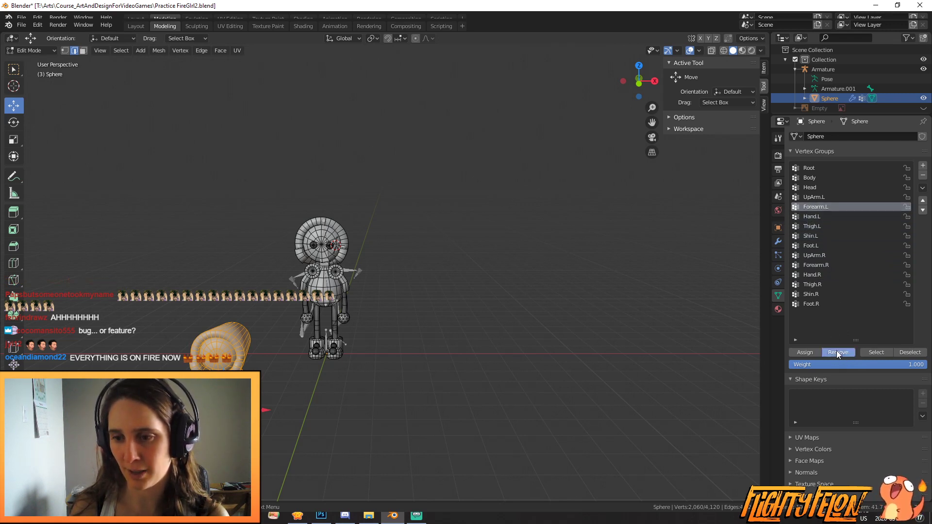
left_click(814, 197)
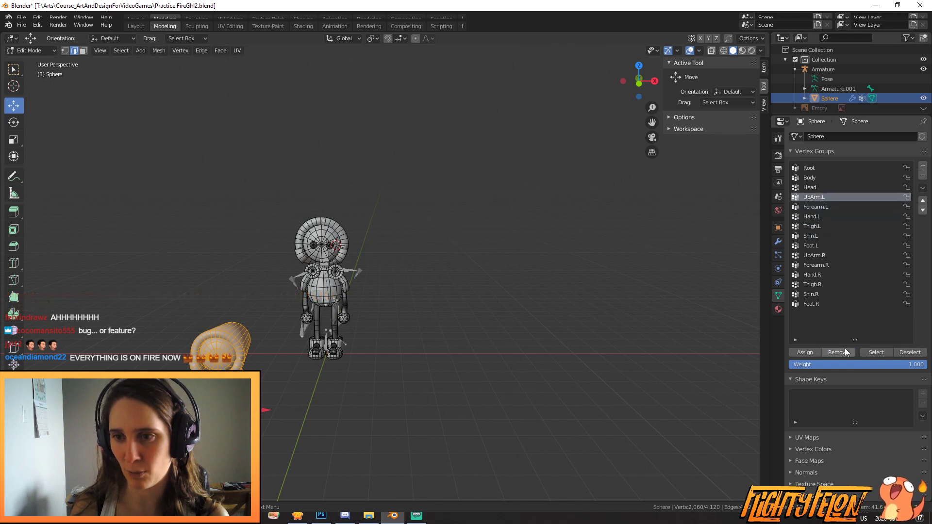
Step: Remove the duplicate's vertices from the Head and Body vertex groups and return to Object Mode
left_click(812, 188)
left_click(809, 178)
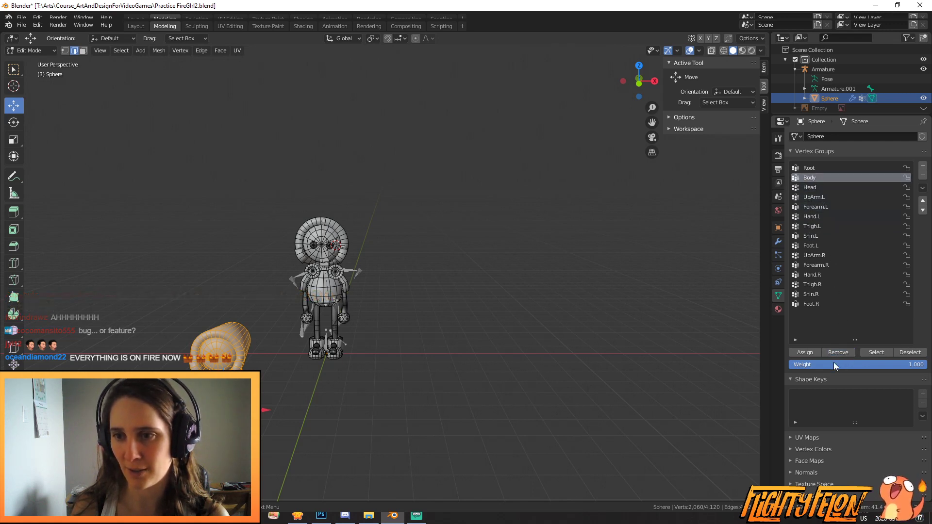
key("Tab")
middle_click_drag(426, 299, 411, 332)
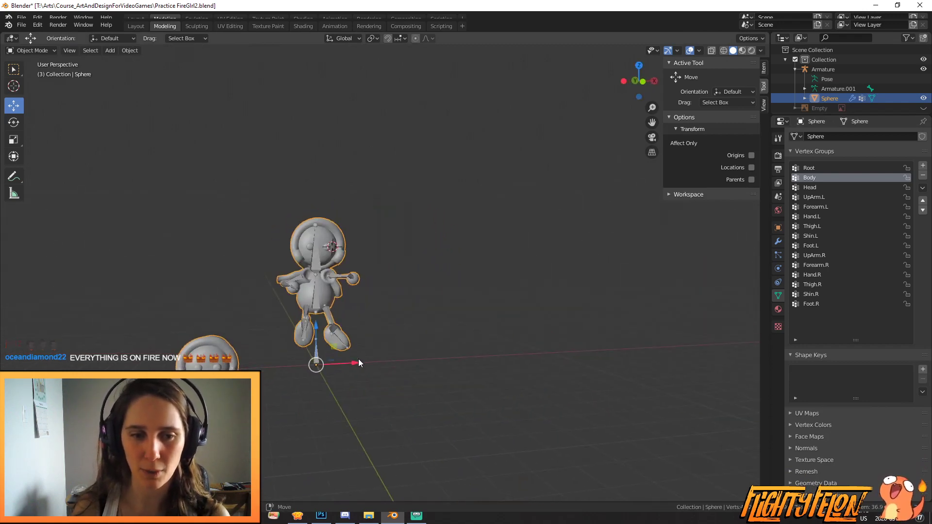
scroll(402, 302, "up", 3)
Step: Put the armature in Pose Mode and rotate the Thigh.L bone with trackball rotation to test the unweighted duplicate
left_click(419, 264)
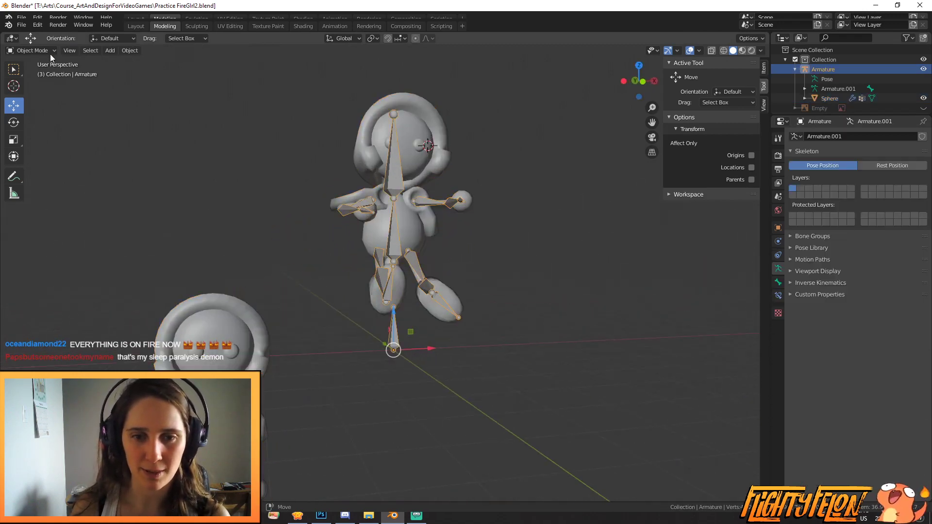
left_click(25, 50)
left_click(39, 83)
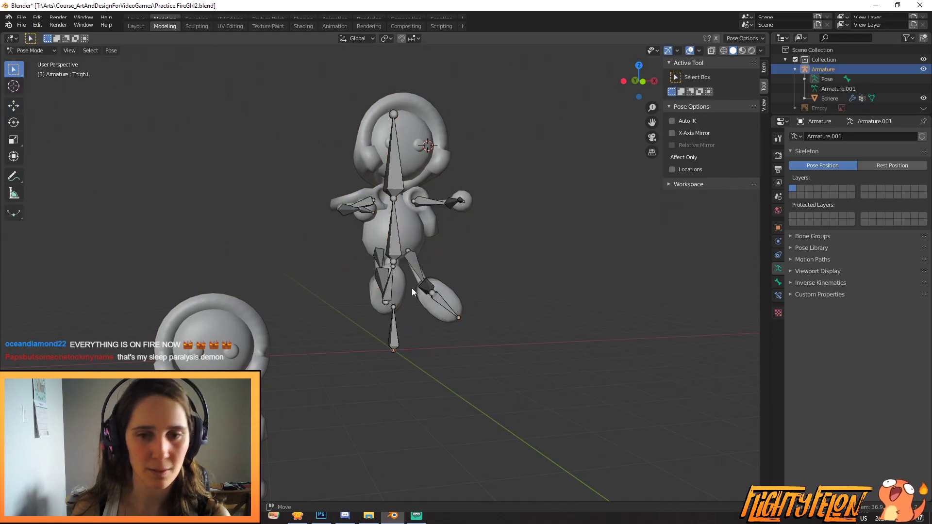
left_click(415, 266)
key("r")
key("r")
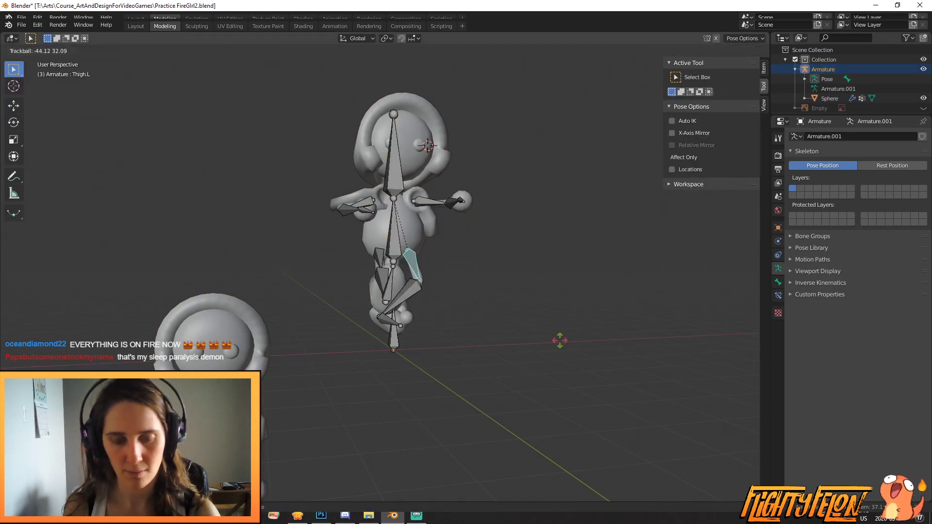
left_click(568, 324)
Step: Rotate the left leg further with normal and trackball rotations to check whether the duplicate reacts
key("r")
left_click(554, 169)
middle_click_drag(553, 168, 534, 272)
key("r")
left_click(511, 278)
key("r")
key("r")
left_click(449, 303)
scroll(388, 318, "down", 2)
Step: Return to Object Mode, select the character mesh, and assign the duplicate's vertices to the Foot.L vertex group in Edit Mode
left_click(275, 328)
scroll(377, 275, "down", 1)
middle_click_drag(378, 276, 334, 332)
key("Tab")
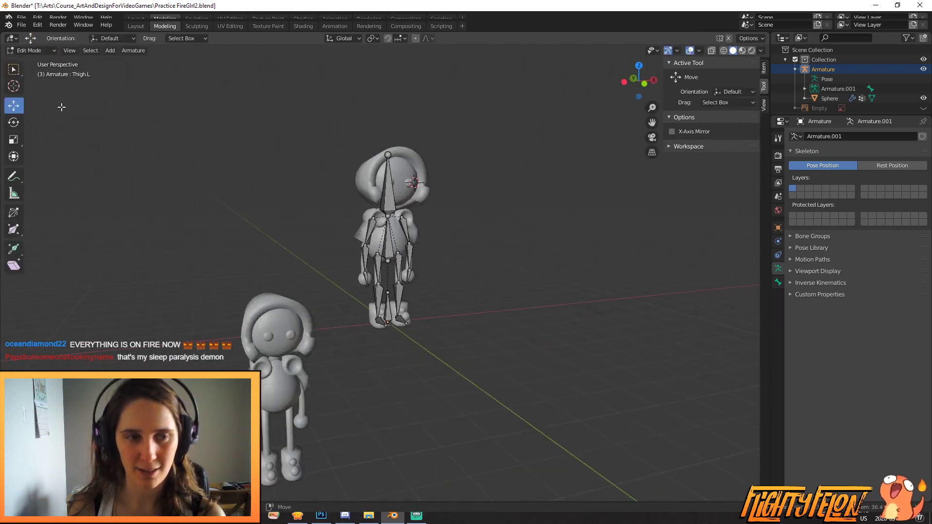
left_click(29, 50)
left_click(27, 59)
left_click(266, 317)
key("Tab")
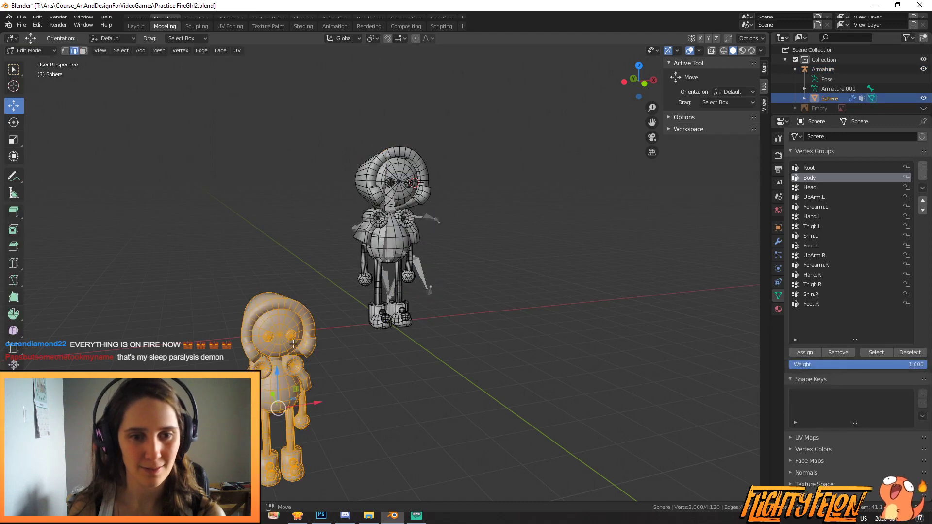
left_click(816, 246)
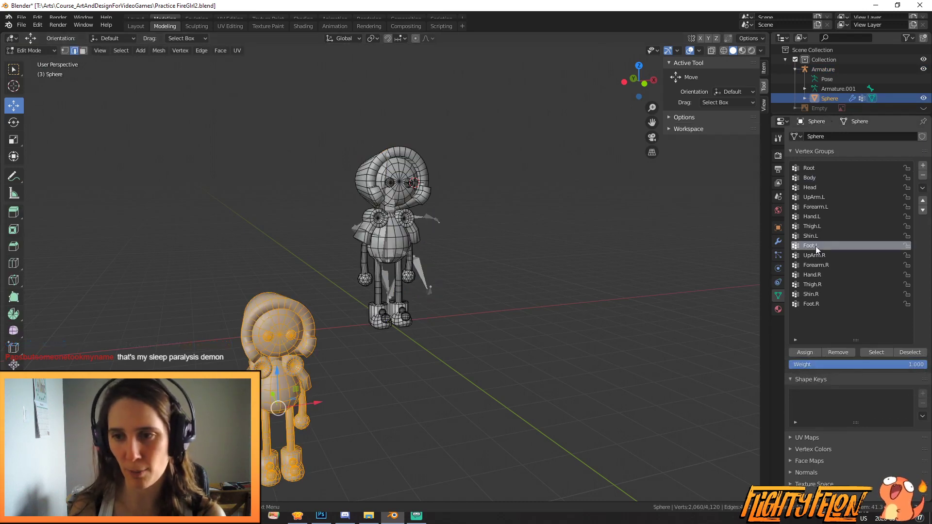
key("Tab")
Step: Put the armature in Pose Mode and rotate the Foot.L bone with trackball rotation to test the duplicate's new weighting
middle_click_drag(100, 150, 421, 359)
left_click(440, 293)
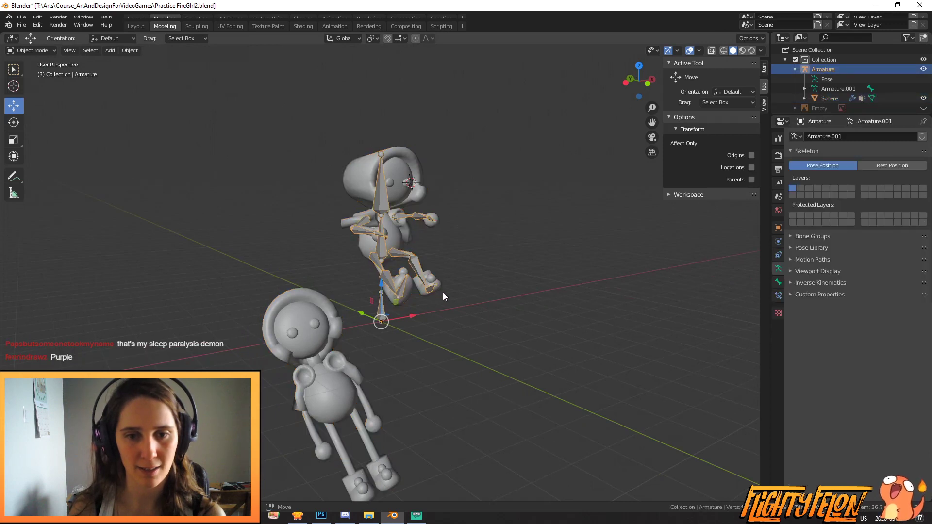
left_click(32, 51)
left_click(29, 83)
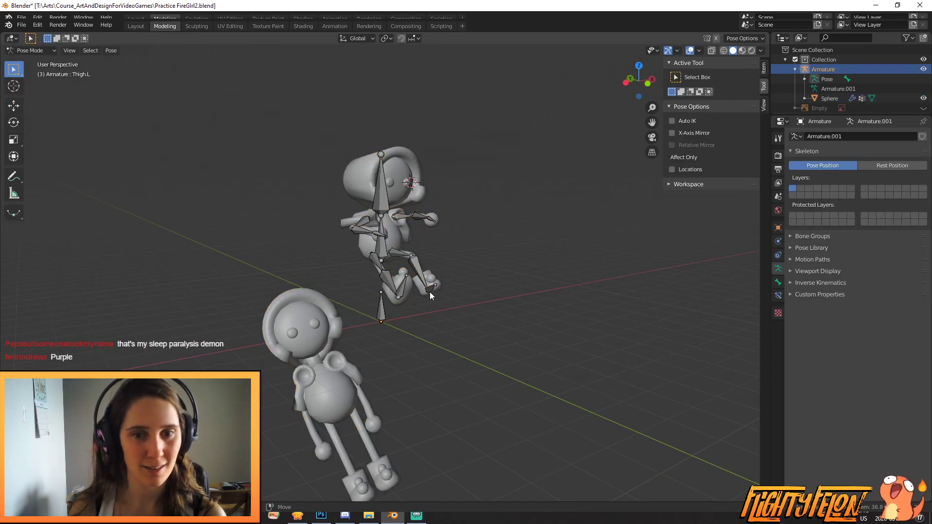
left_click(433, 286)
key("r")
key("r")
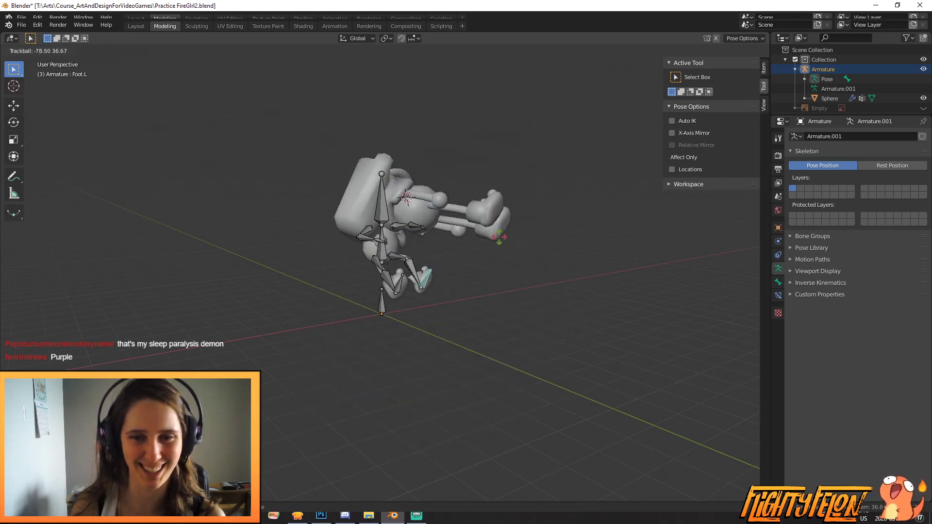
left_click(480, 265)
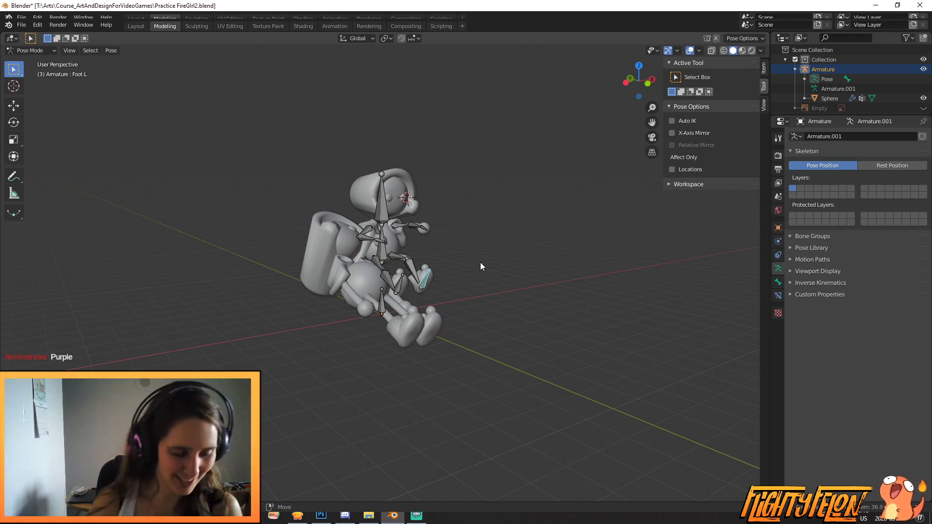
Step: Check the Twitch channel page in the browser, return to Blender, and view the posed characters from the side
left_click(297, 517)
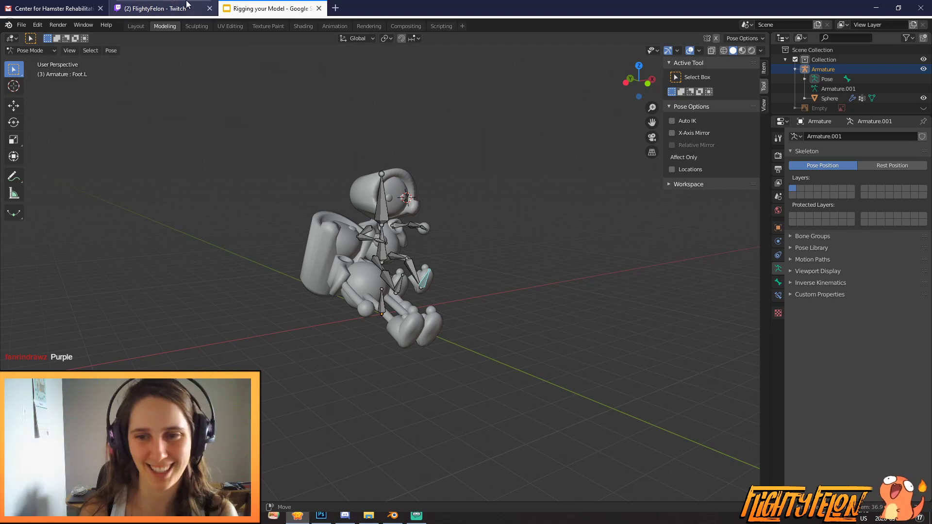
left_click(146, 13)
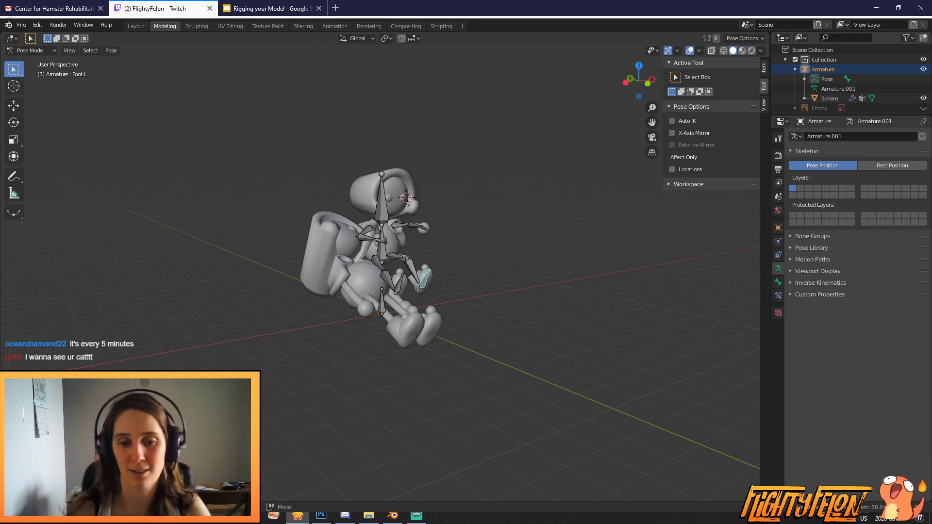
left_click(398, 521)
scroll(445, 350, "up", 3)
middle_click_drag(461, 286, 301, 281)
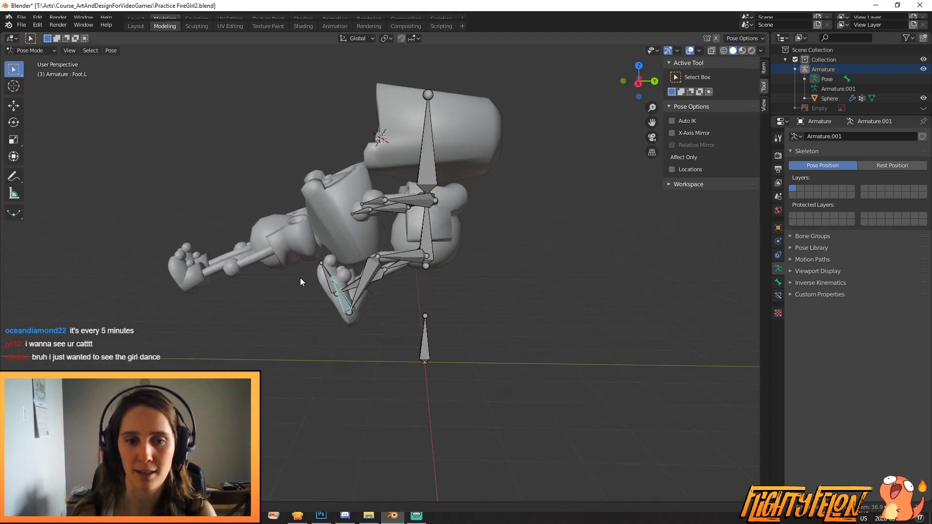
Step: Switch to the Animation workspace and look through the Dope Sheet's key, selection and channel commands
right_click(768, 394)
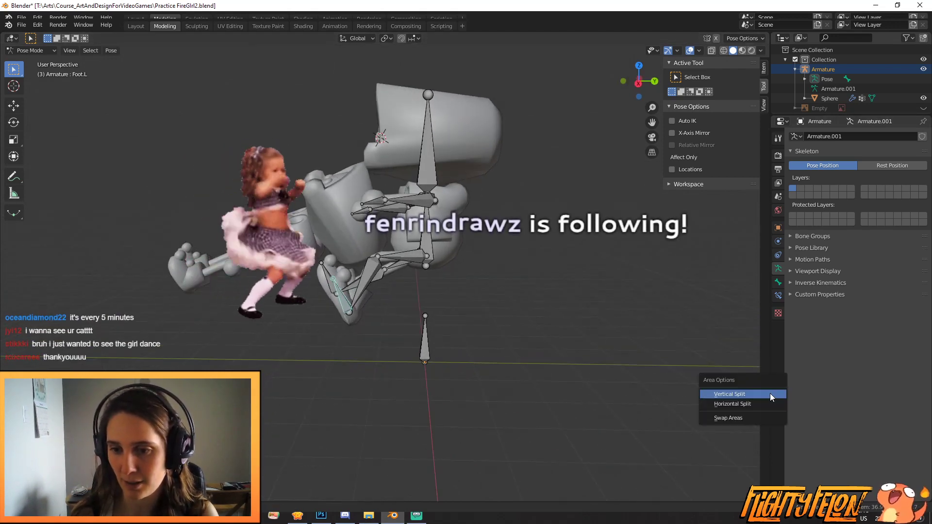
left_click(331, 26)
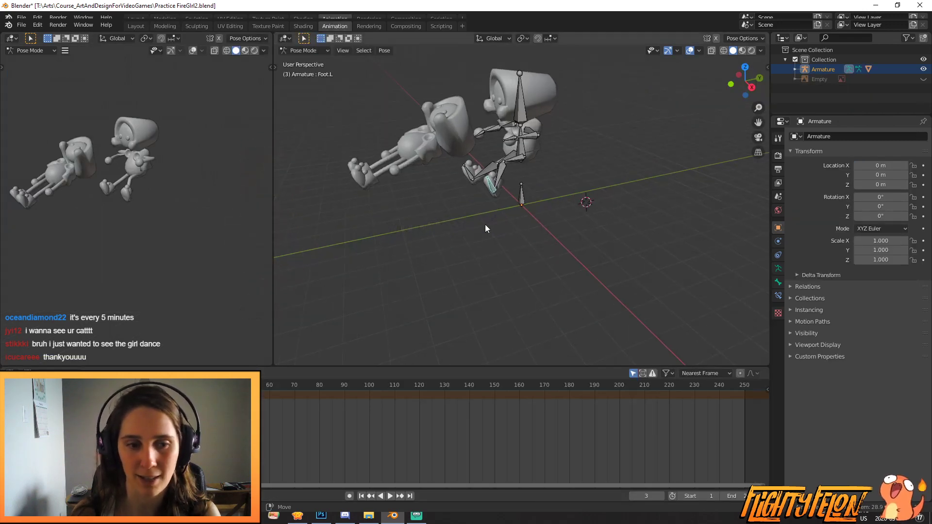
left_click(185, 372)
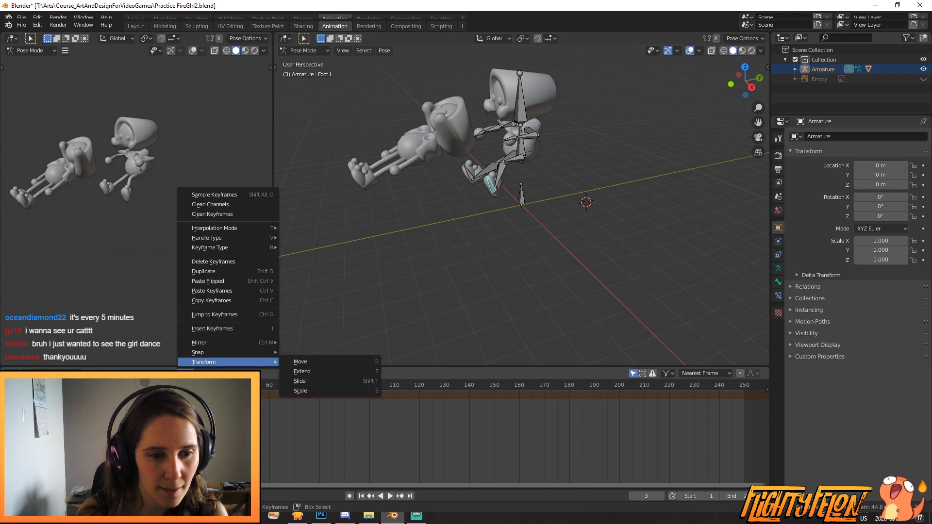
mouse_move(165, 372)
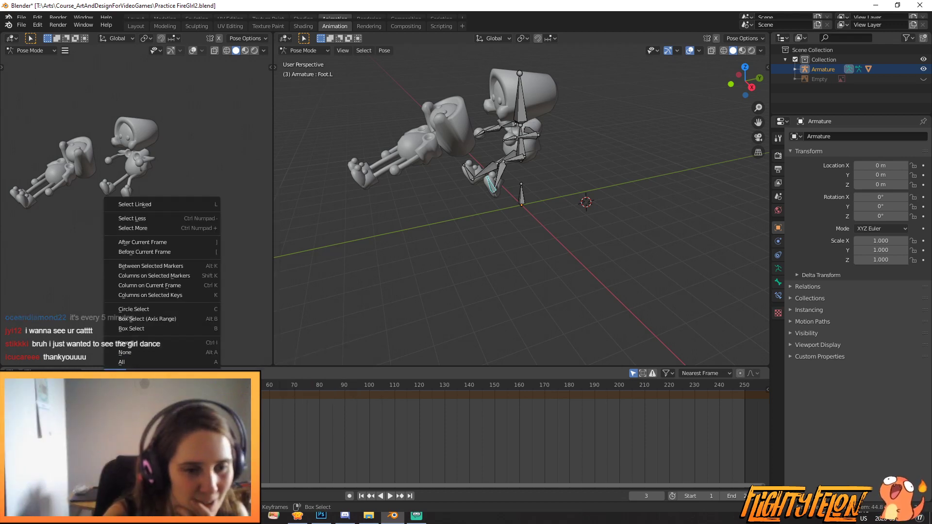
left_click(165, 372)
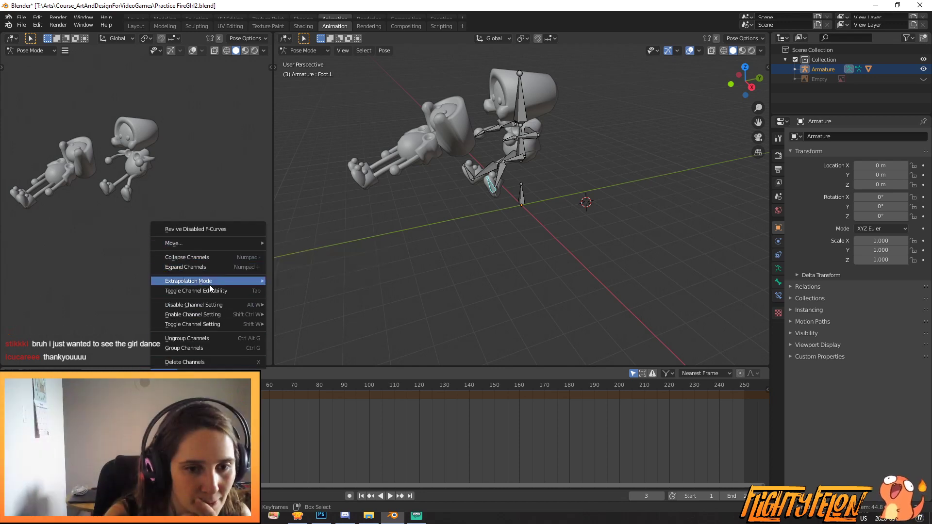
mouse_move(204, 304)
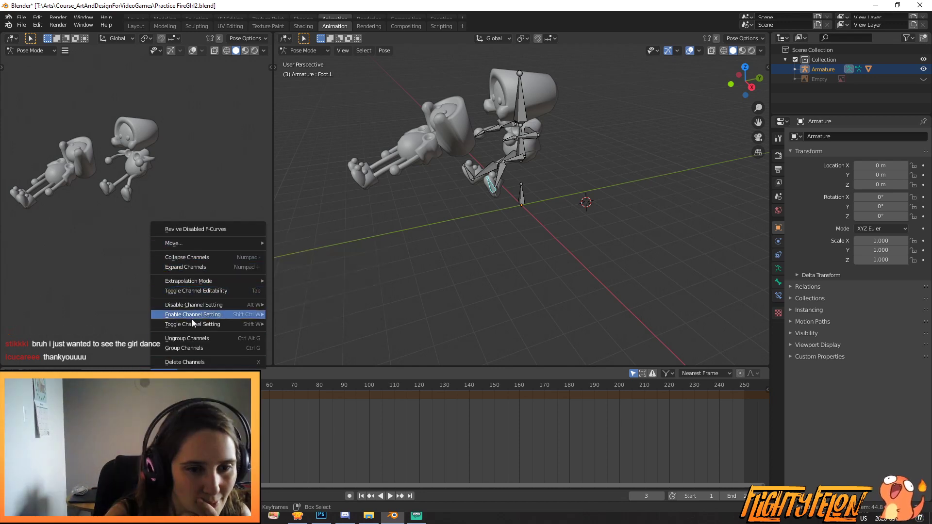
left_click(190, 372)
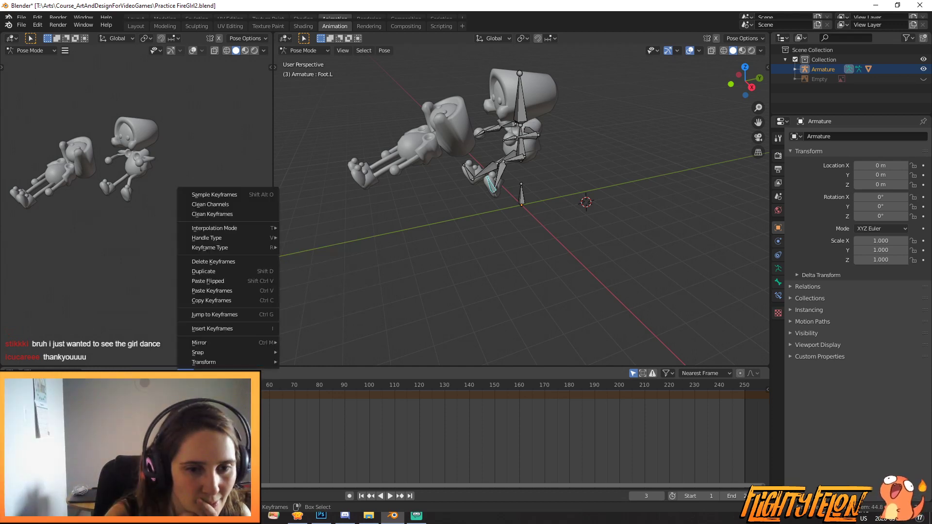
mouse_move(237, 248)
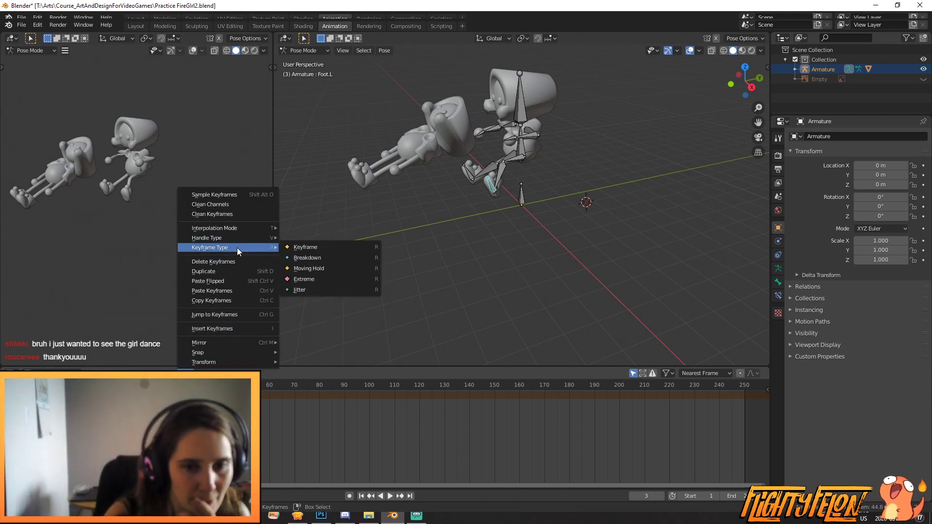
mouse_move(247, 228)
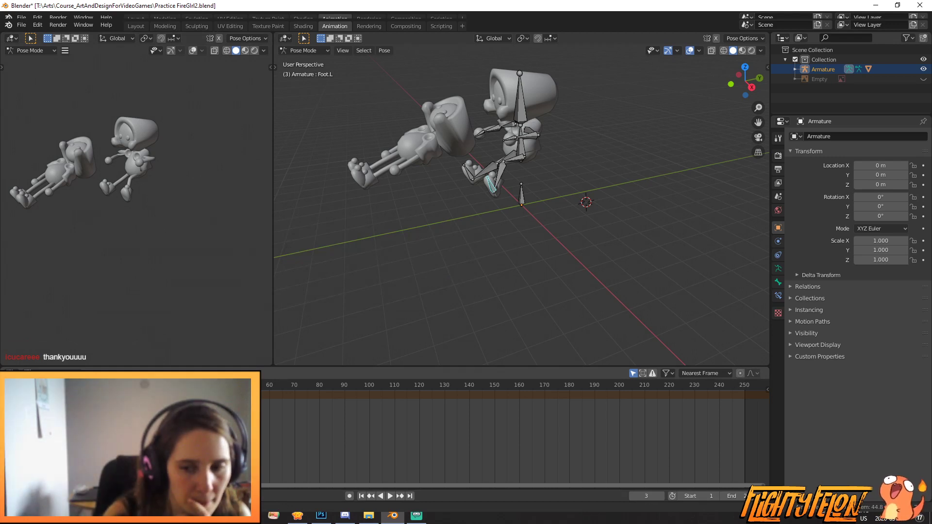
Step: Change the Dope Sheet editor to a Timeline and set its active keying set to LocRotScale
left_click(11, 372)
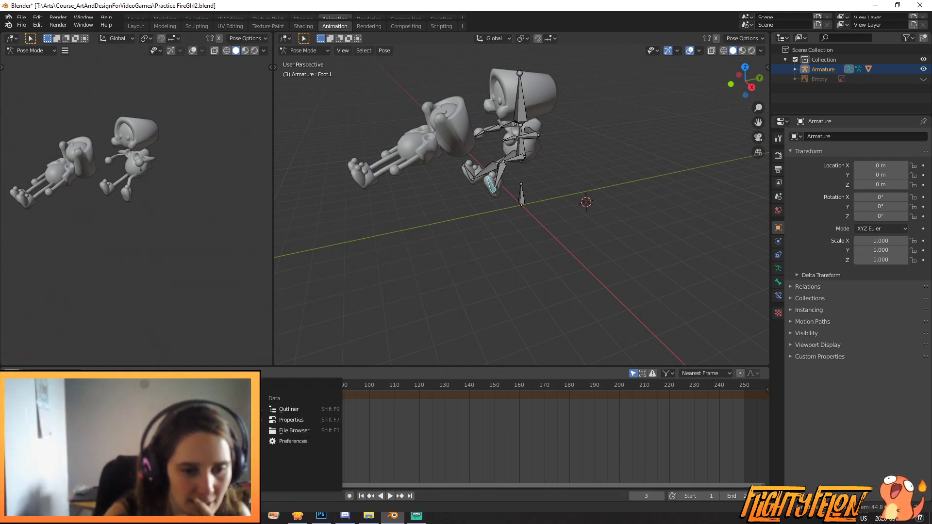
left_click(121, 420)
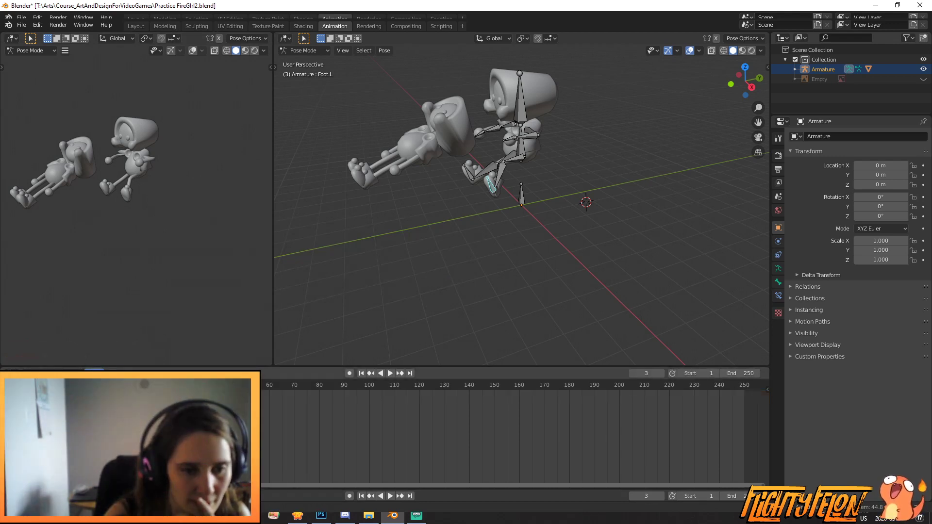
left_click(70, 371)
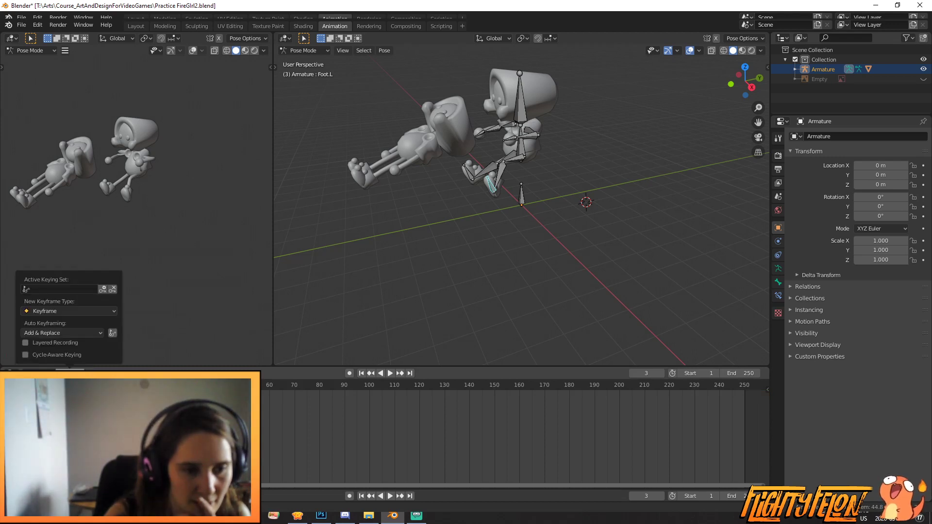
left_click(80, 289)
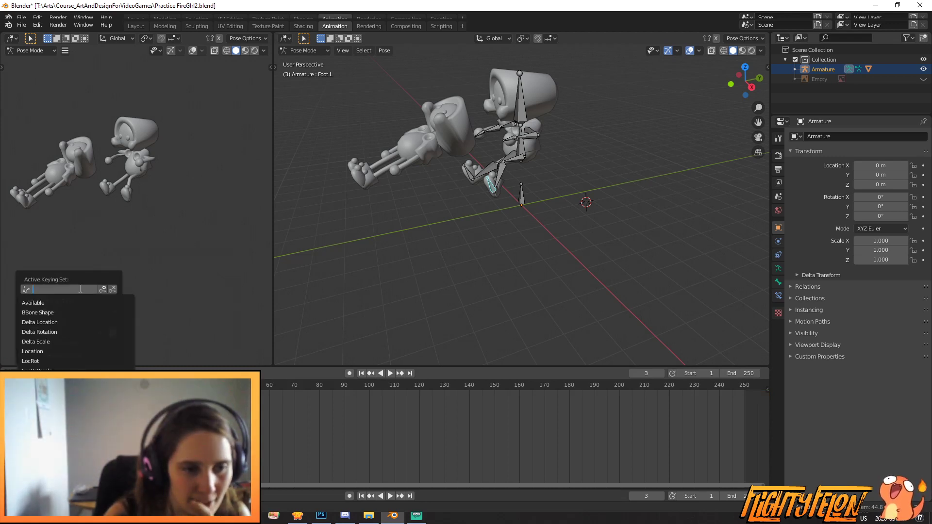
left_click(45, 371)
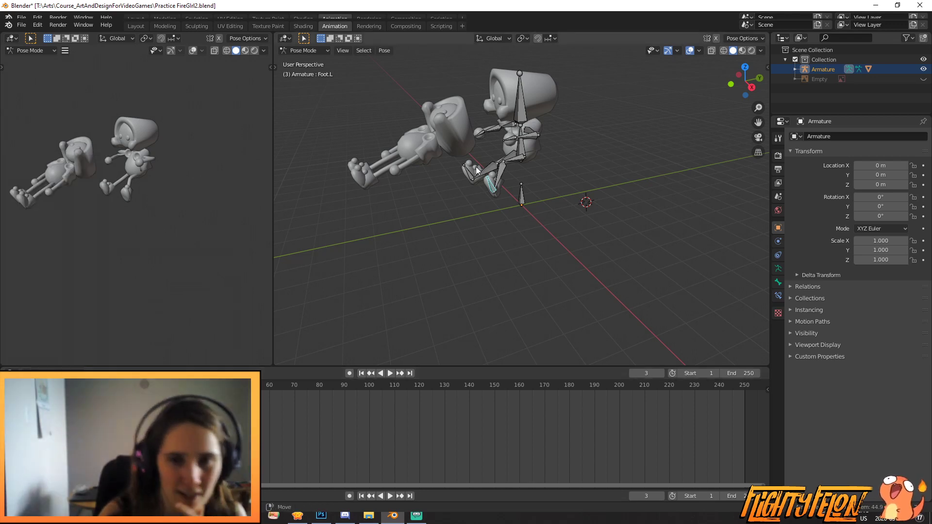
Step: Go to frame 1 and insert a LocRotScale keyframe for the Foot.L bone's current pose
scroll(476, 167, "up", 3)
key("shift+Left")
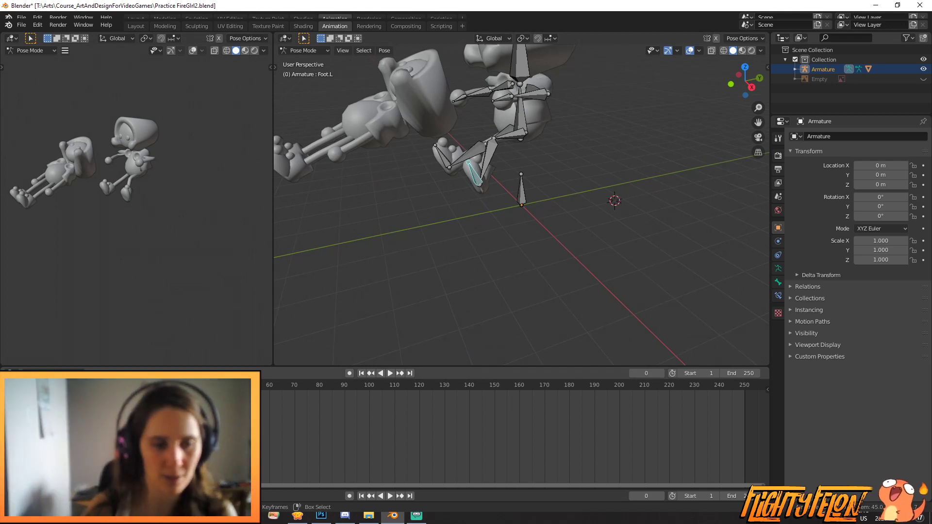
key("Right")
middle_click_drag(477, 205, 508, 258)
scroll(499, 253, "up", 4)
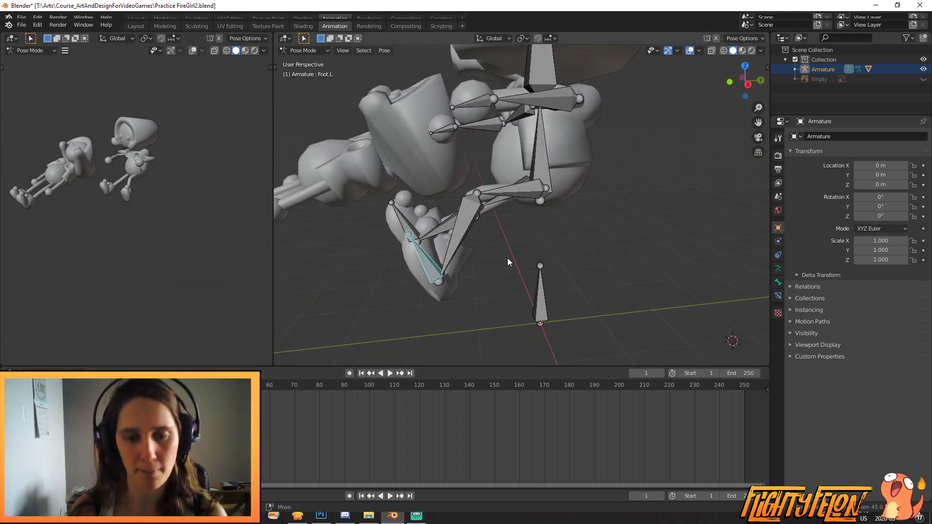
key("i")
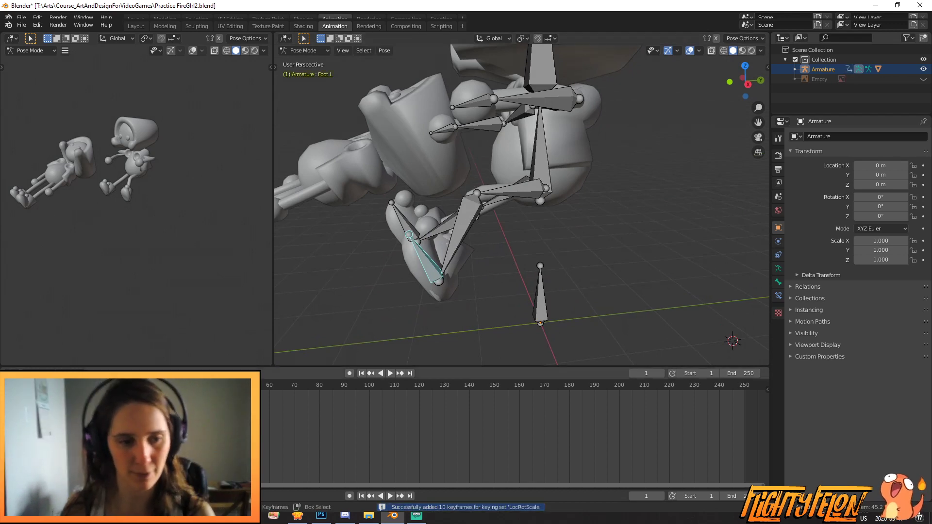
Step: Insert a matching keyframe of the same Foot.L pose at about frame 32 in the timeline
middle_click_drag(194, 437, 257, 437)
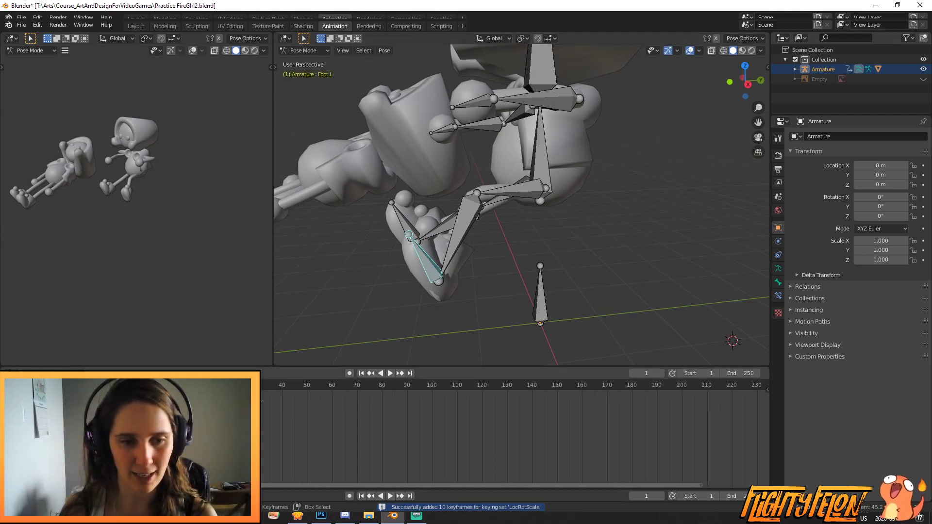
left_click(264, 402)
key("i")
Step: At frame 17, rotate the Foot.L bone, scale it up about 1.9 times, and keyframe the new pose
left_click(225, 402)
middle_click_drag(379, 295, 526, 295)
key("r")
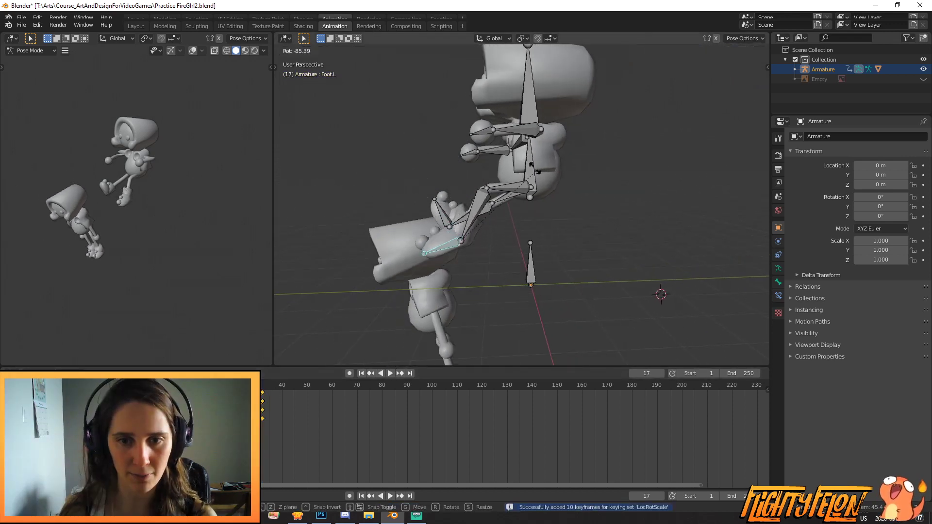
left_click(474, 141)
key("s")
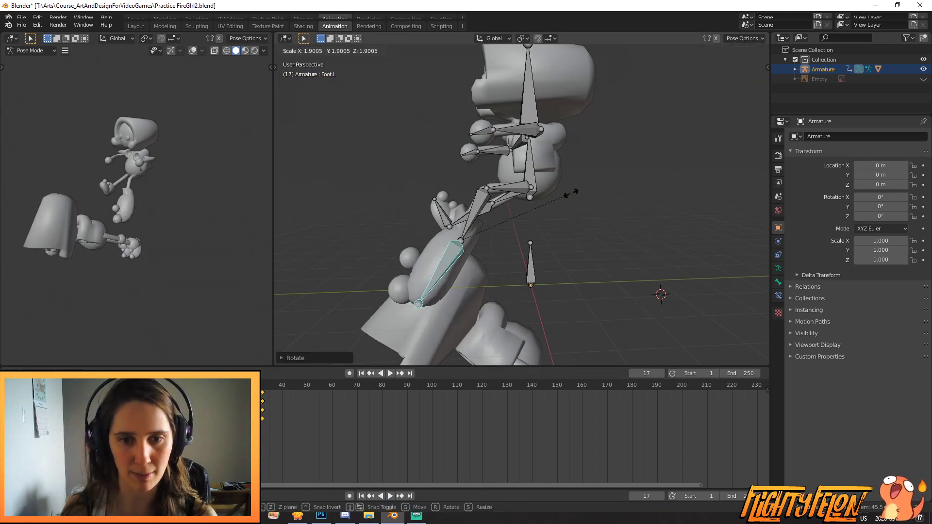
left_click(583, 215)
key("i")
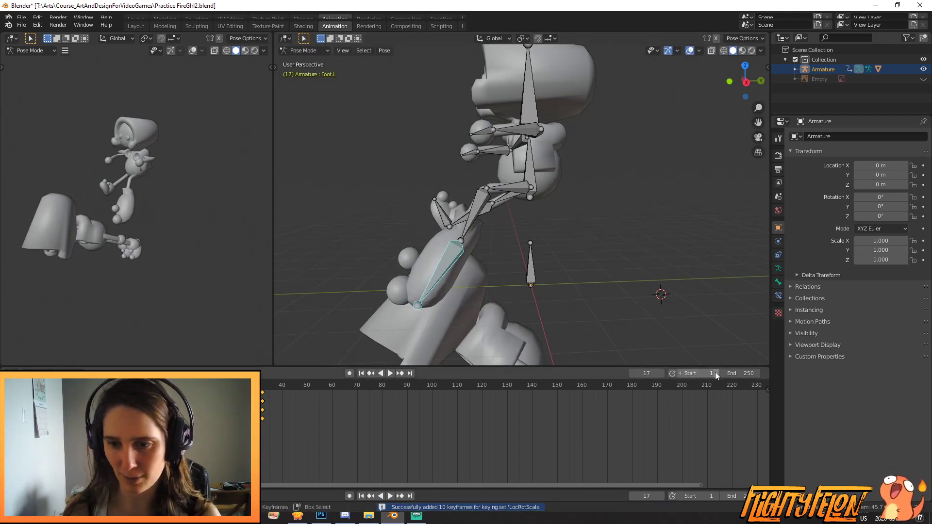
Step: Set the animation's end frame to 32
key("Tab")
type("32")
key("Return")
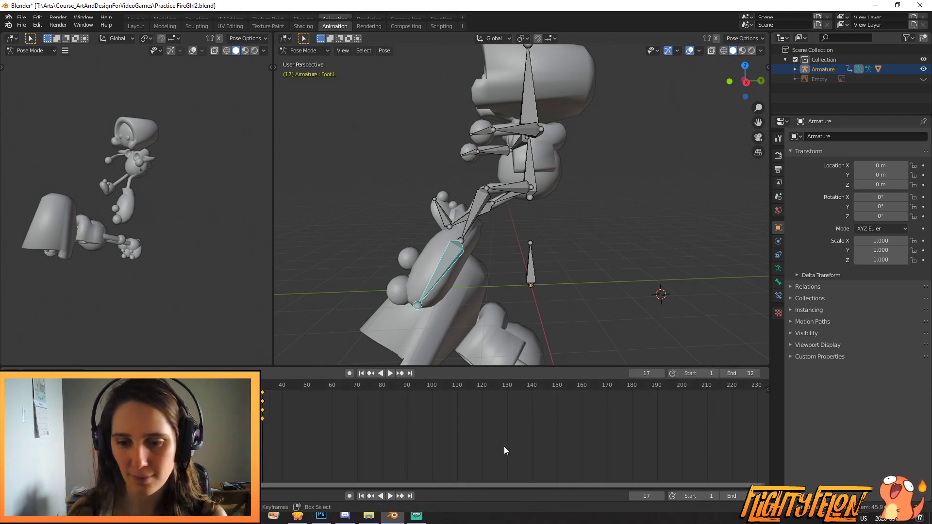
Step: Play the looping Foot.L animation, view both characters from several angles, and stop the playback
left_click(390, 496)
middle_click_drag(440, 311, 558, 295)
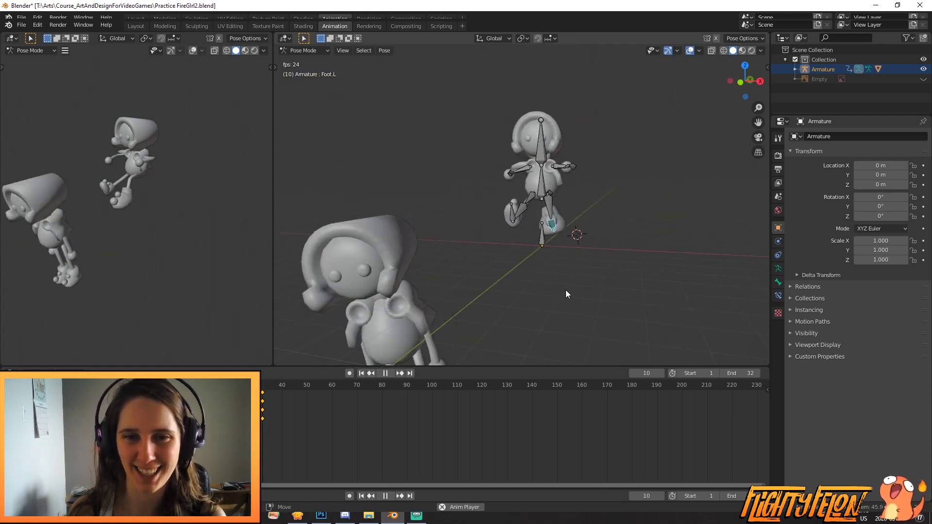
middle_click_drag(566, 290, 530, 240)
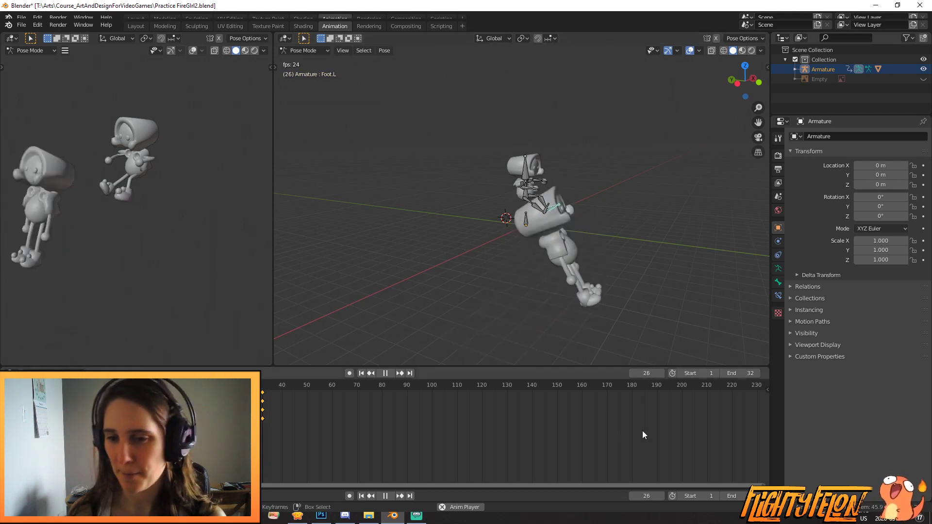
left_click(387, 496)
middle_click_drag(546, 252, 422, 266)
scroll(555, 276, "up", 7)
scroll(613, 291, "down", 5)
middle_click_drag(613, 290, 559, 350)
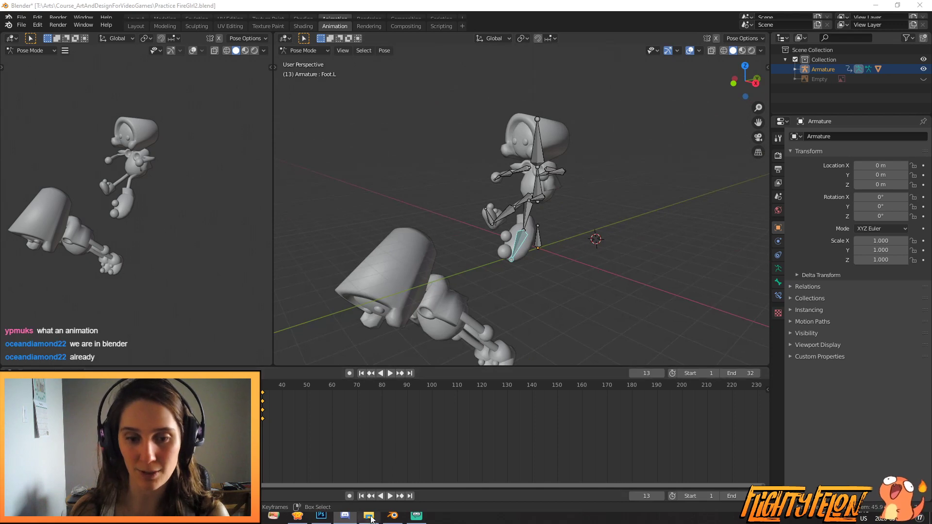
Step: Switch to the Streamlabs OBS window
left_click(417, 516)
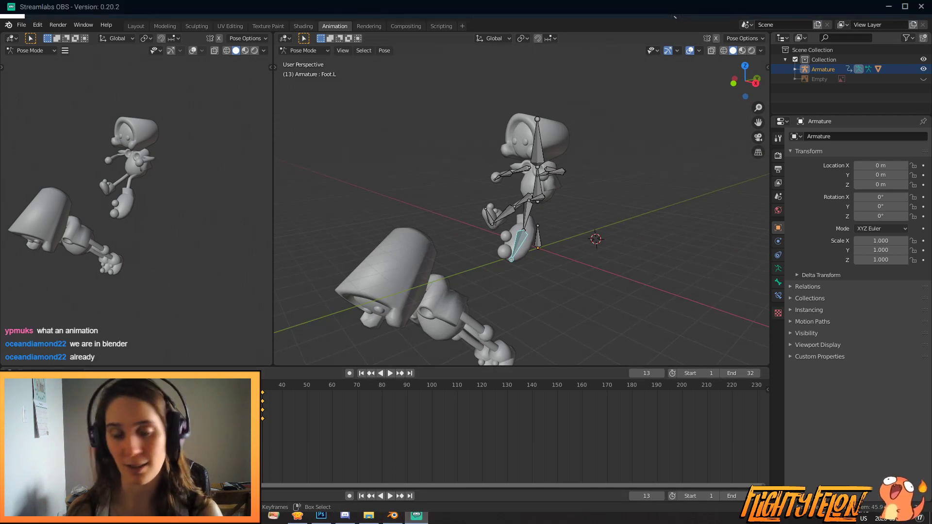